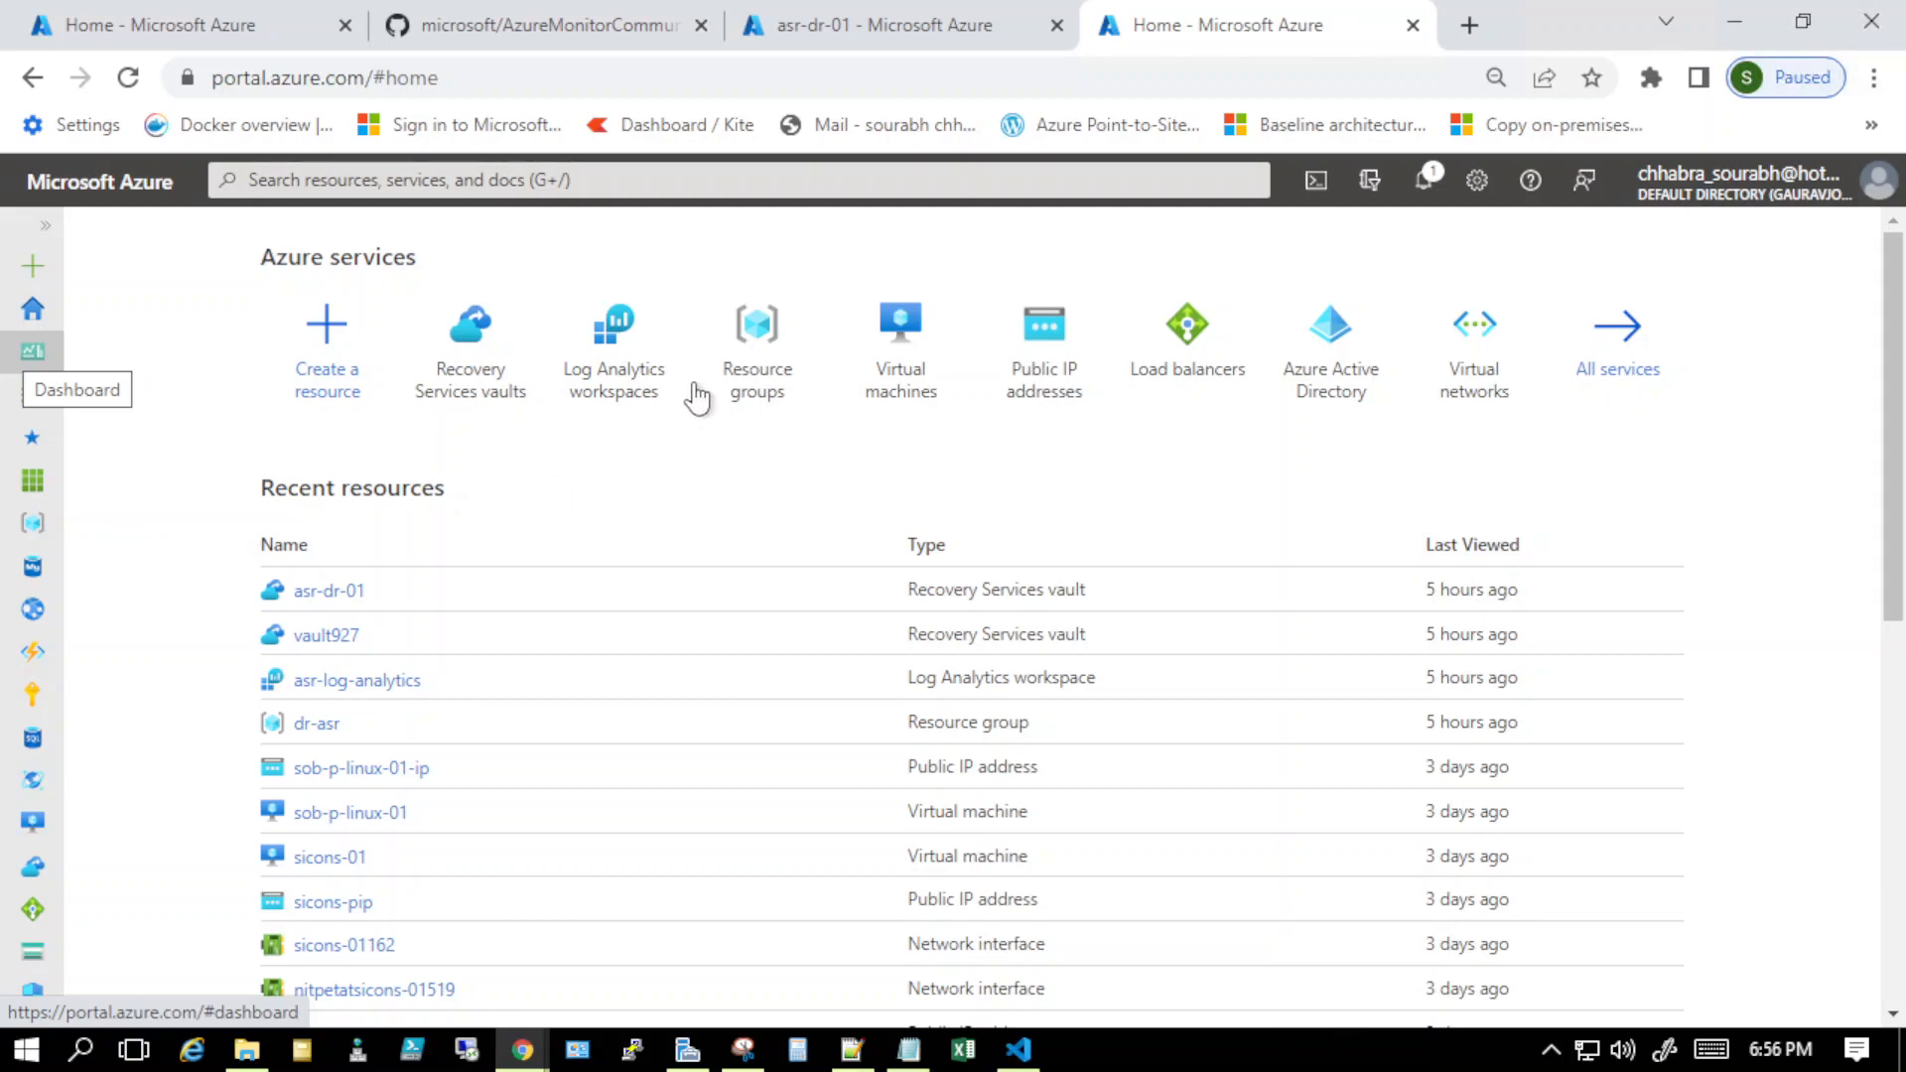
Step: View the overview of virtual machine sob-p-a-winapp-001 from the virtual machines list and return to the portal home
left_click(909, 392)
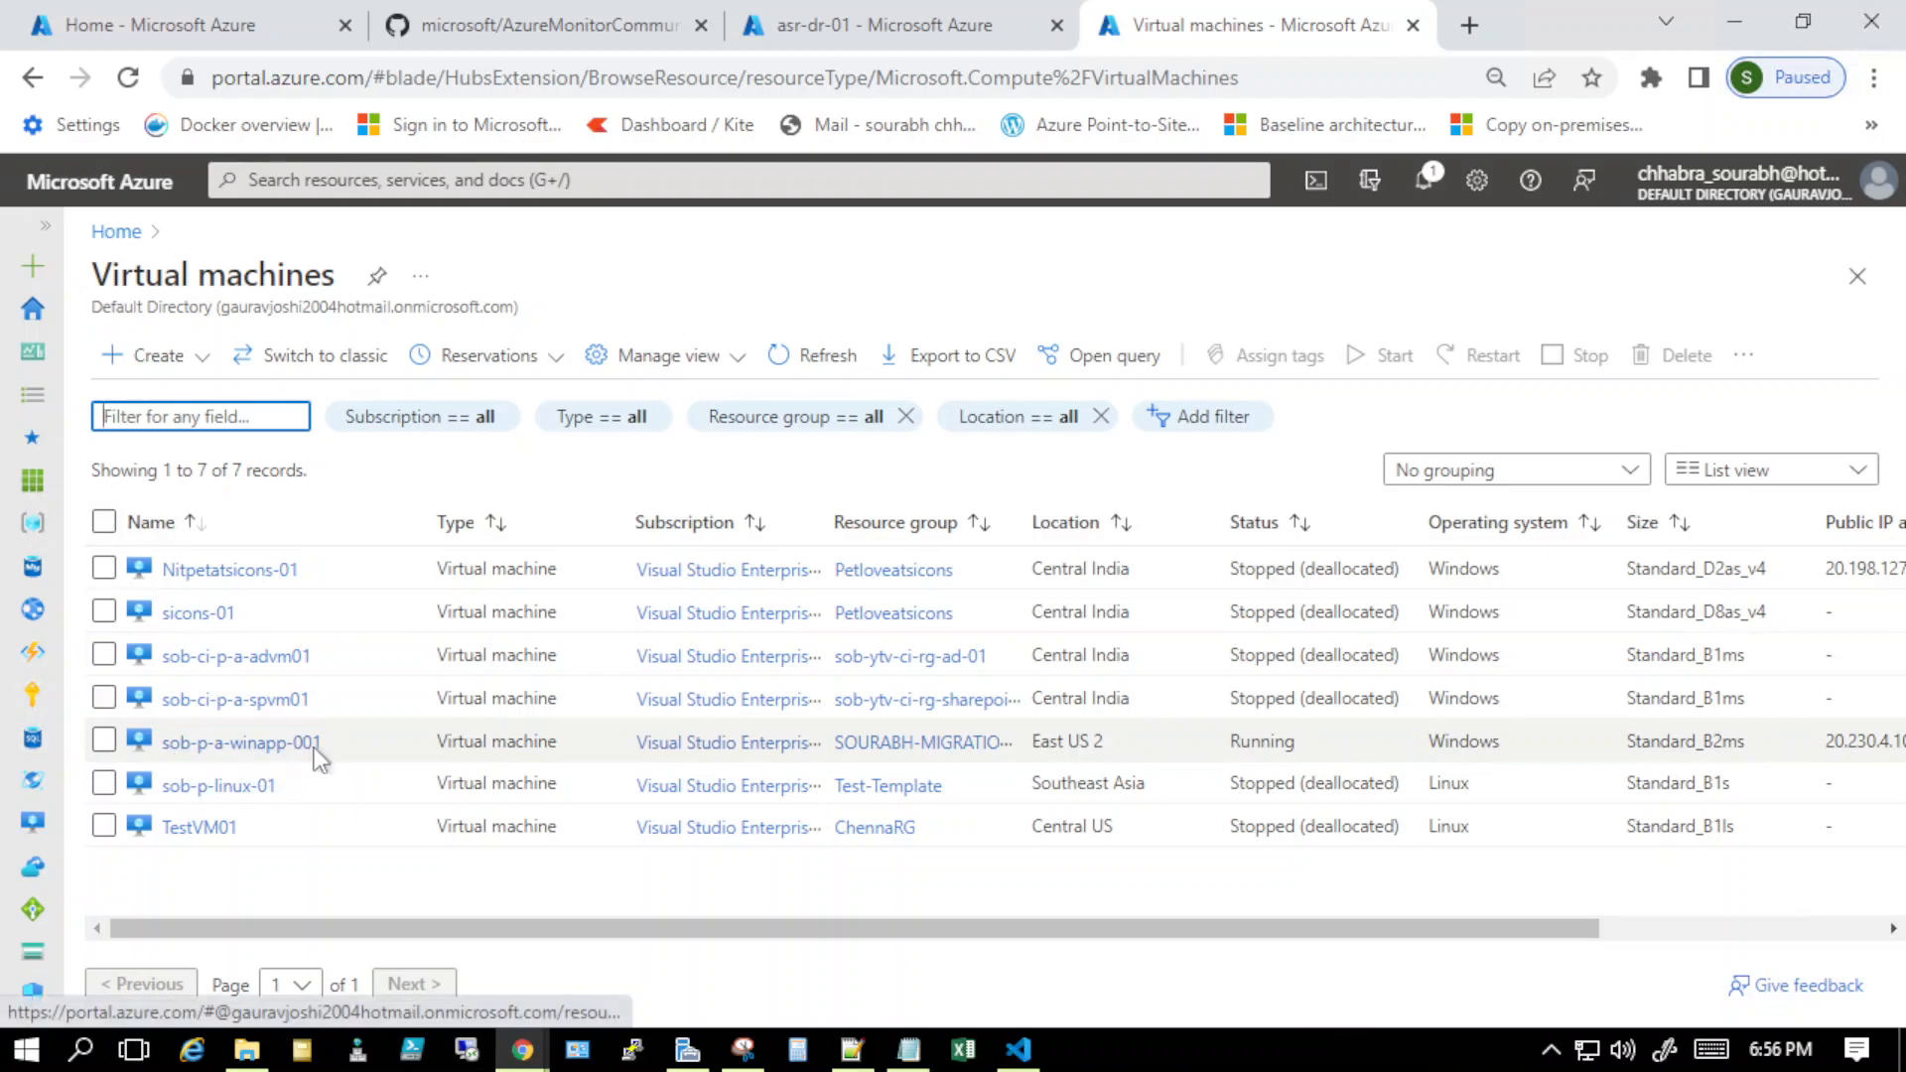
left_click(275, 756)
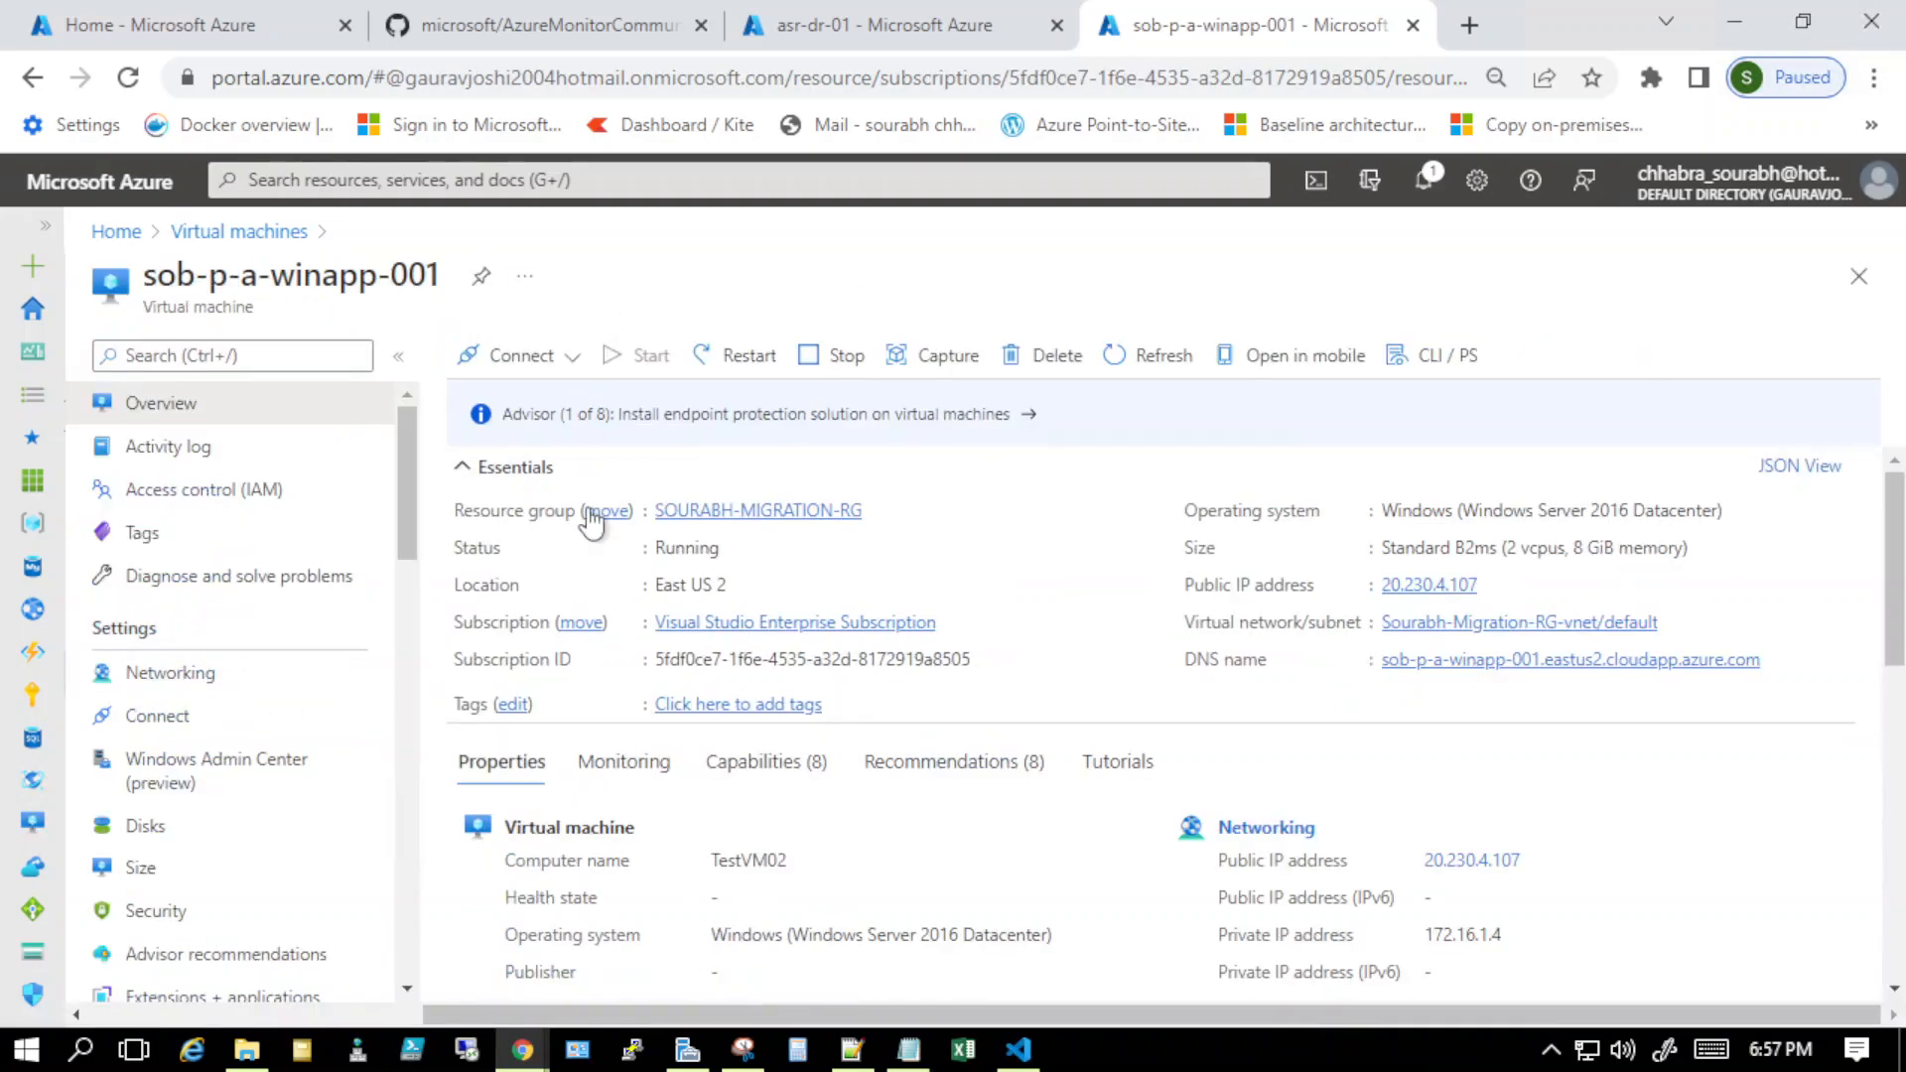
left_click(115, 232)
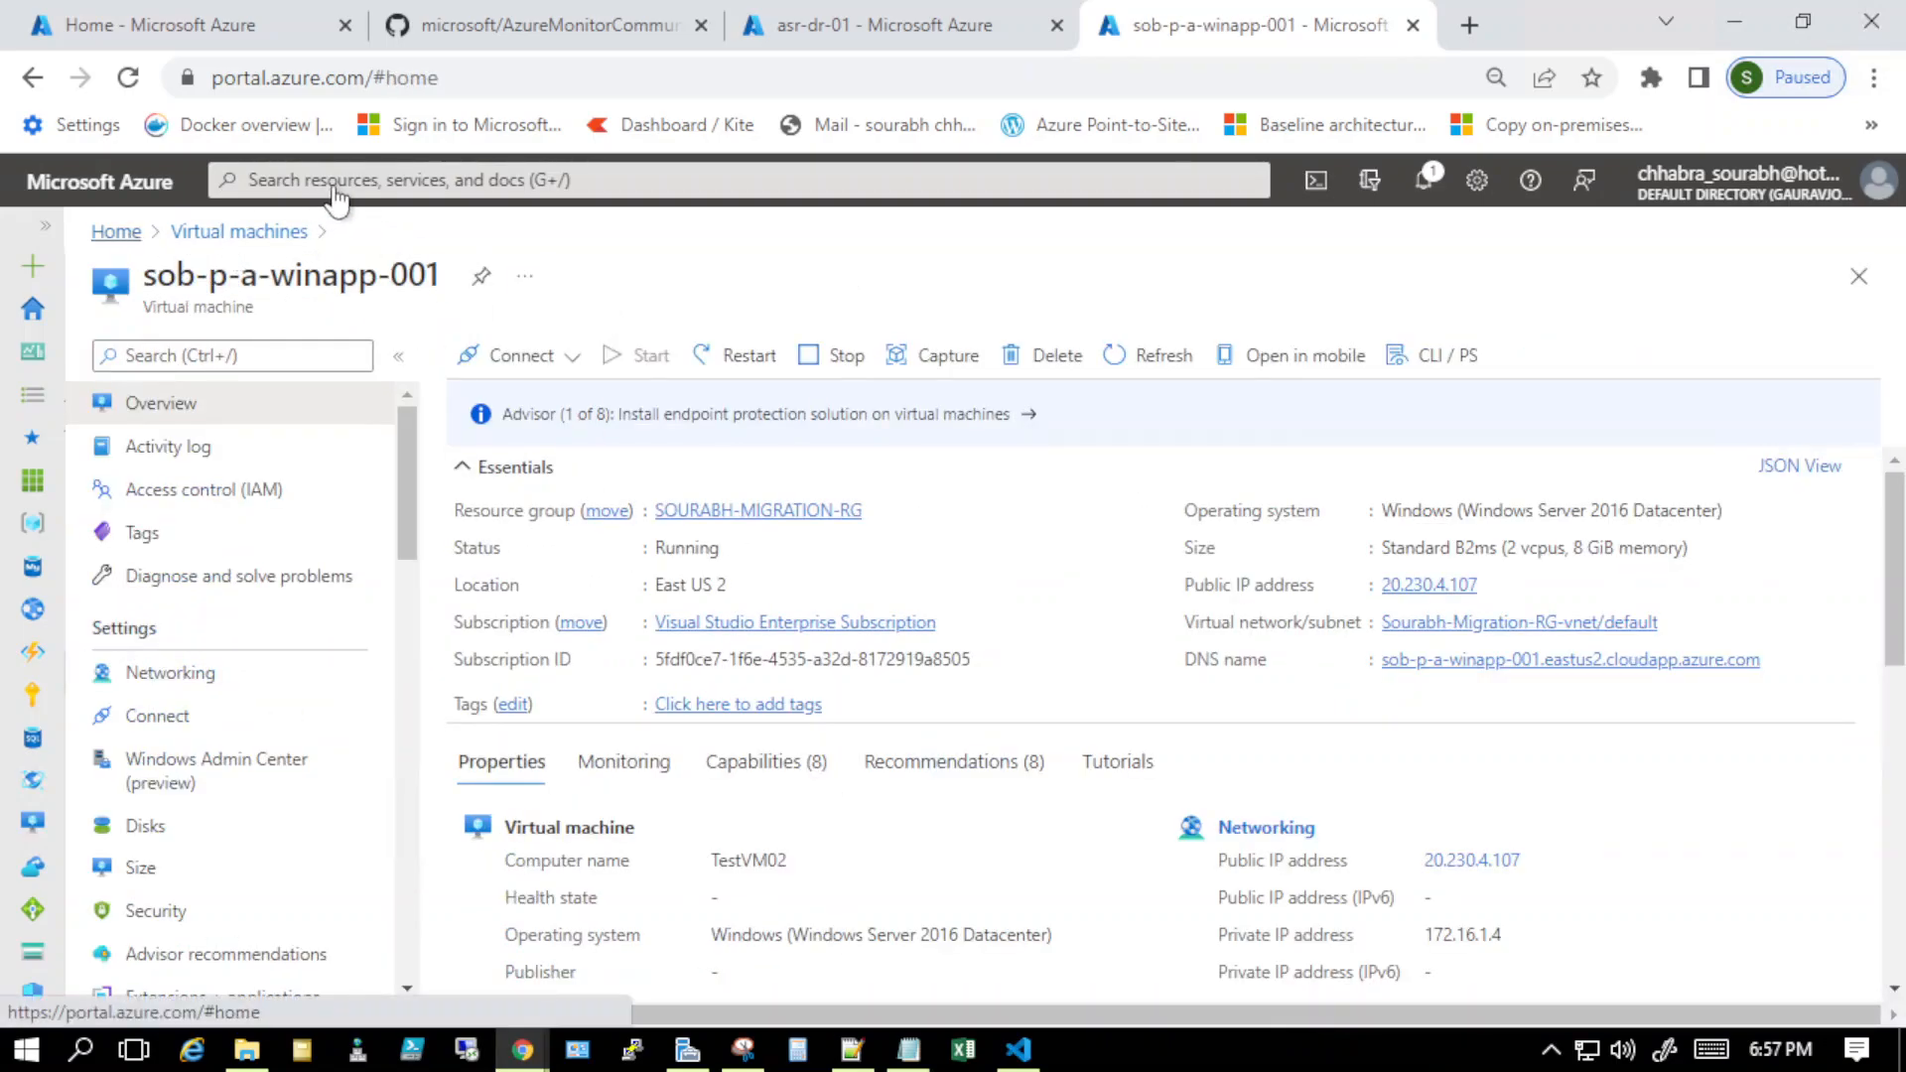
left_click(336, 182)
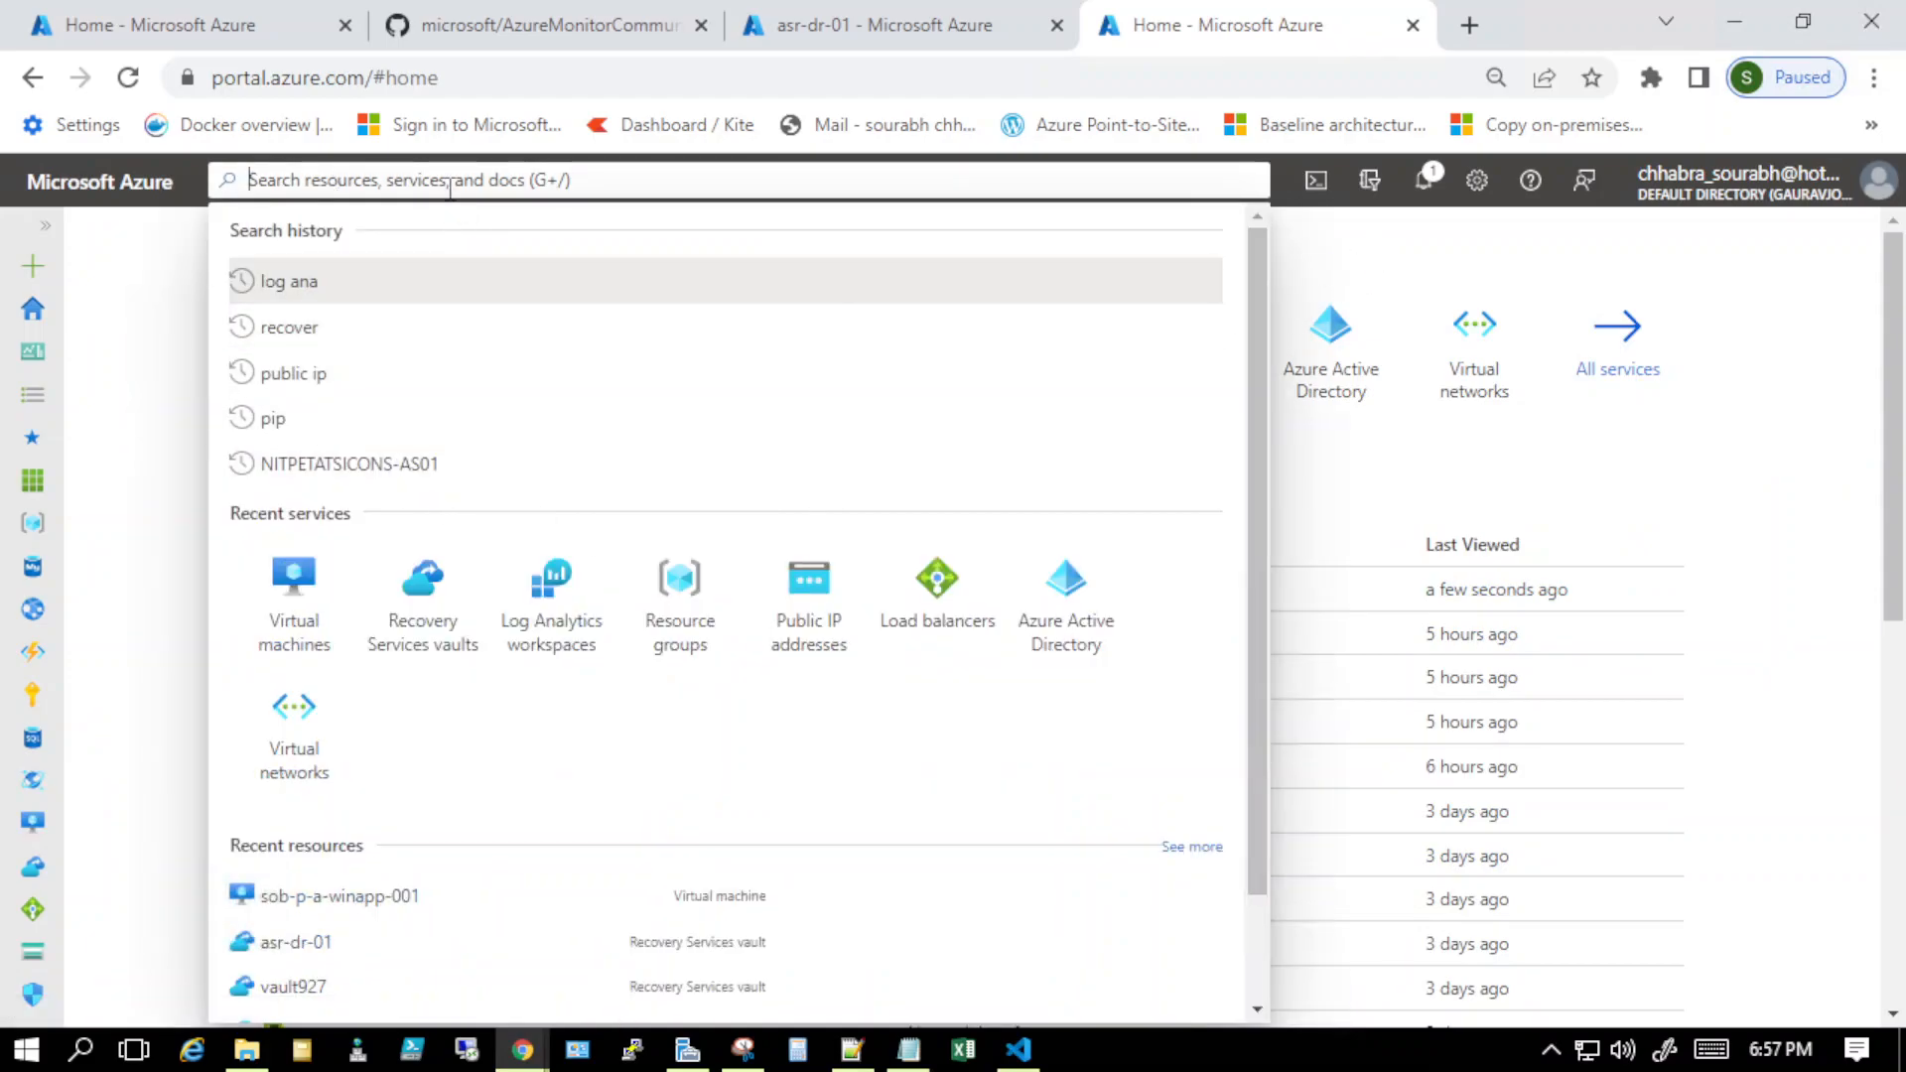
type("asr")
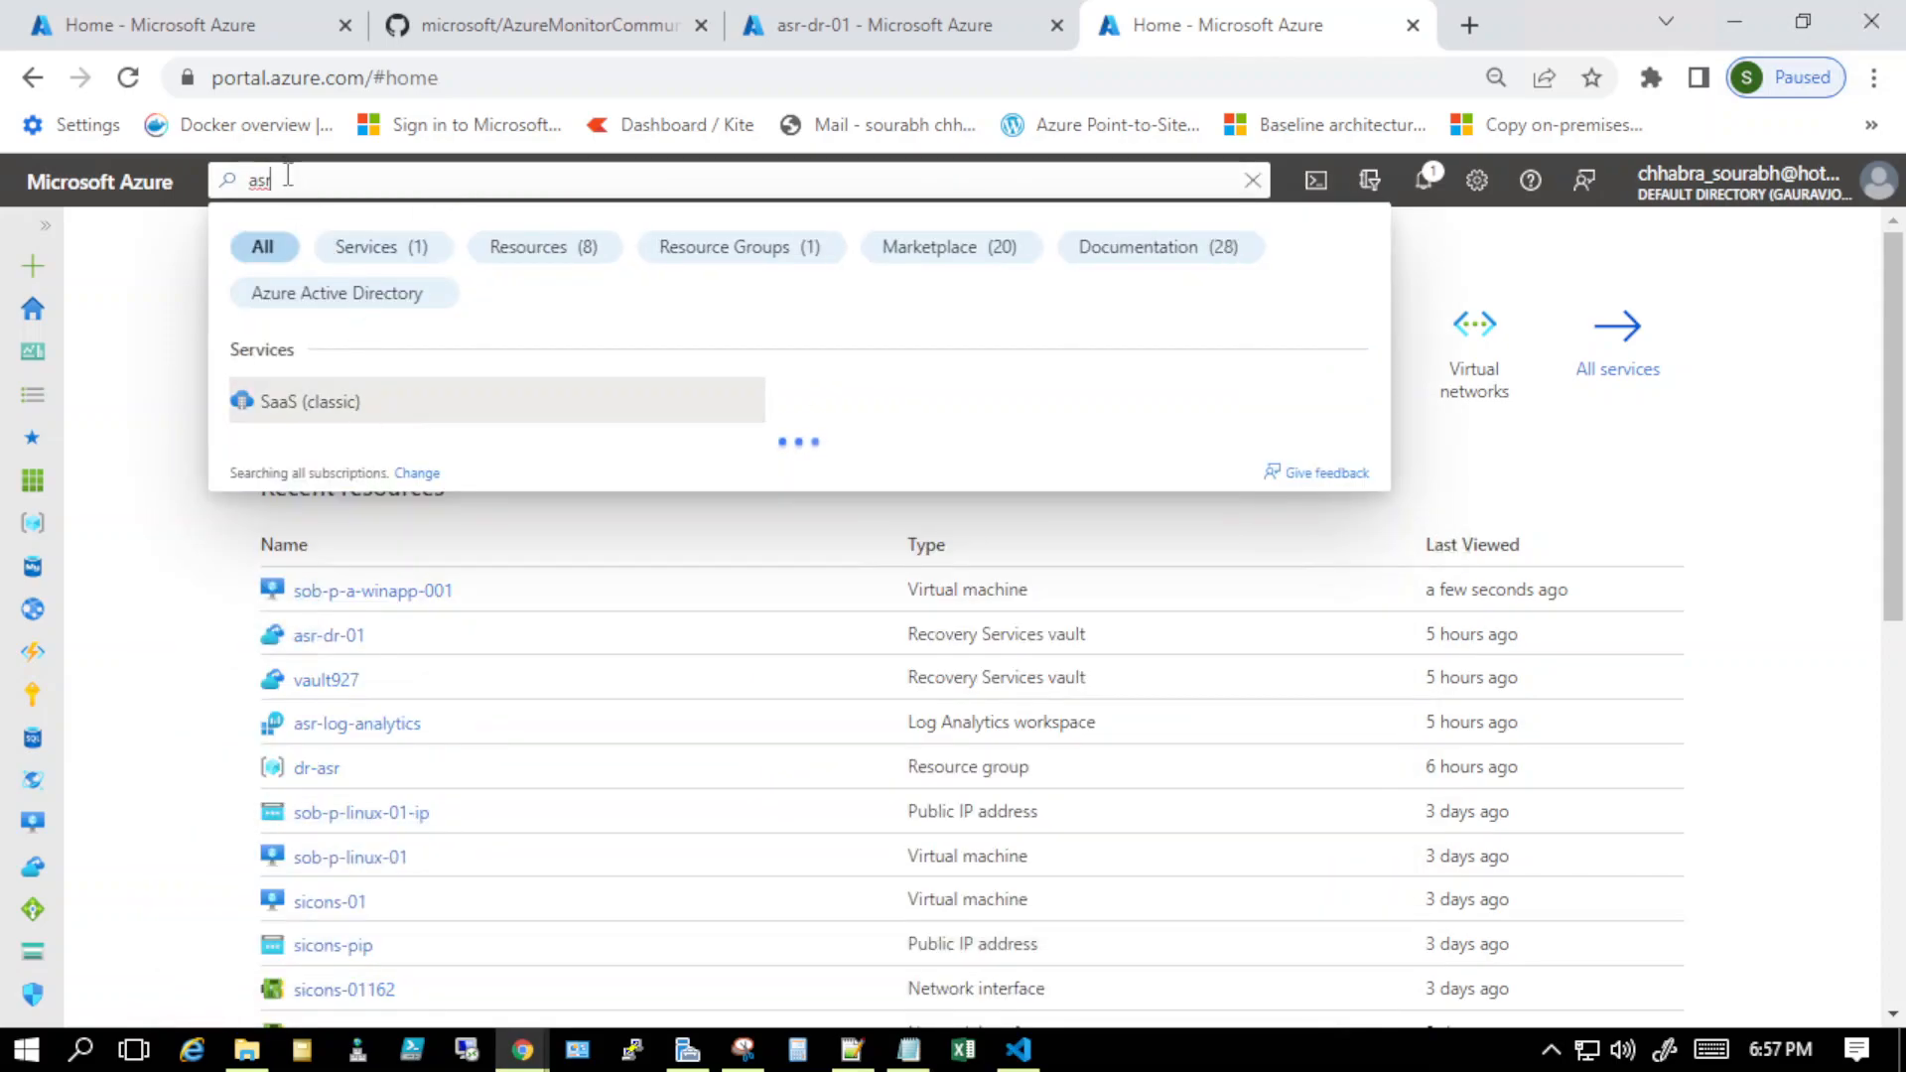
key("BackSpace")
key("BackSpace")
key("BackSpace")
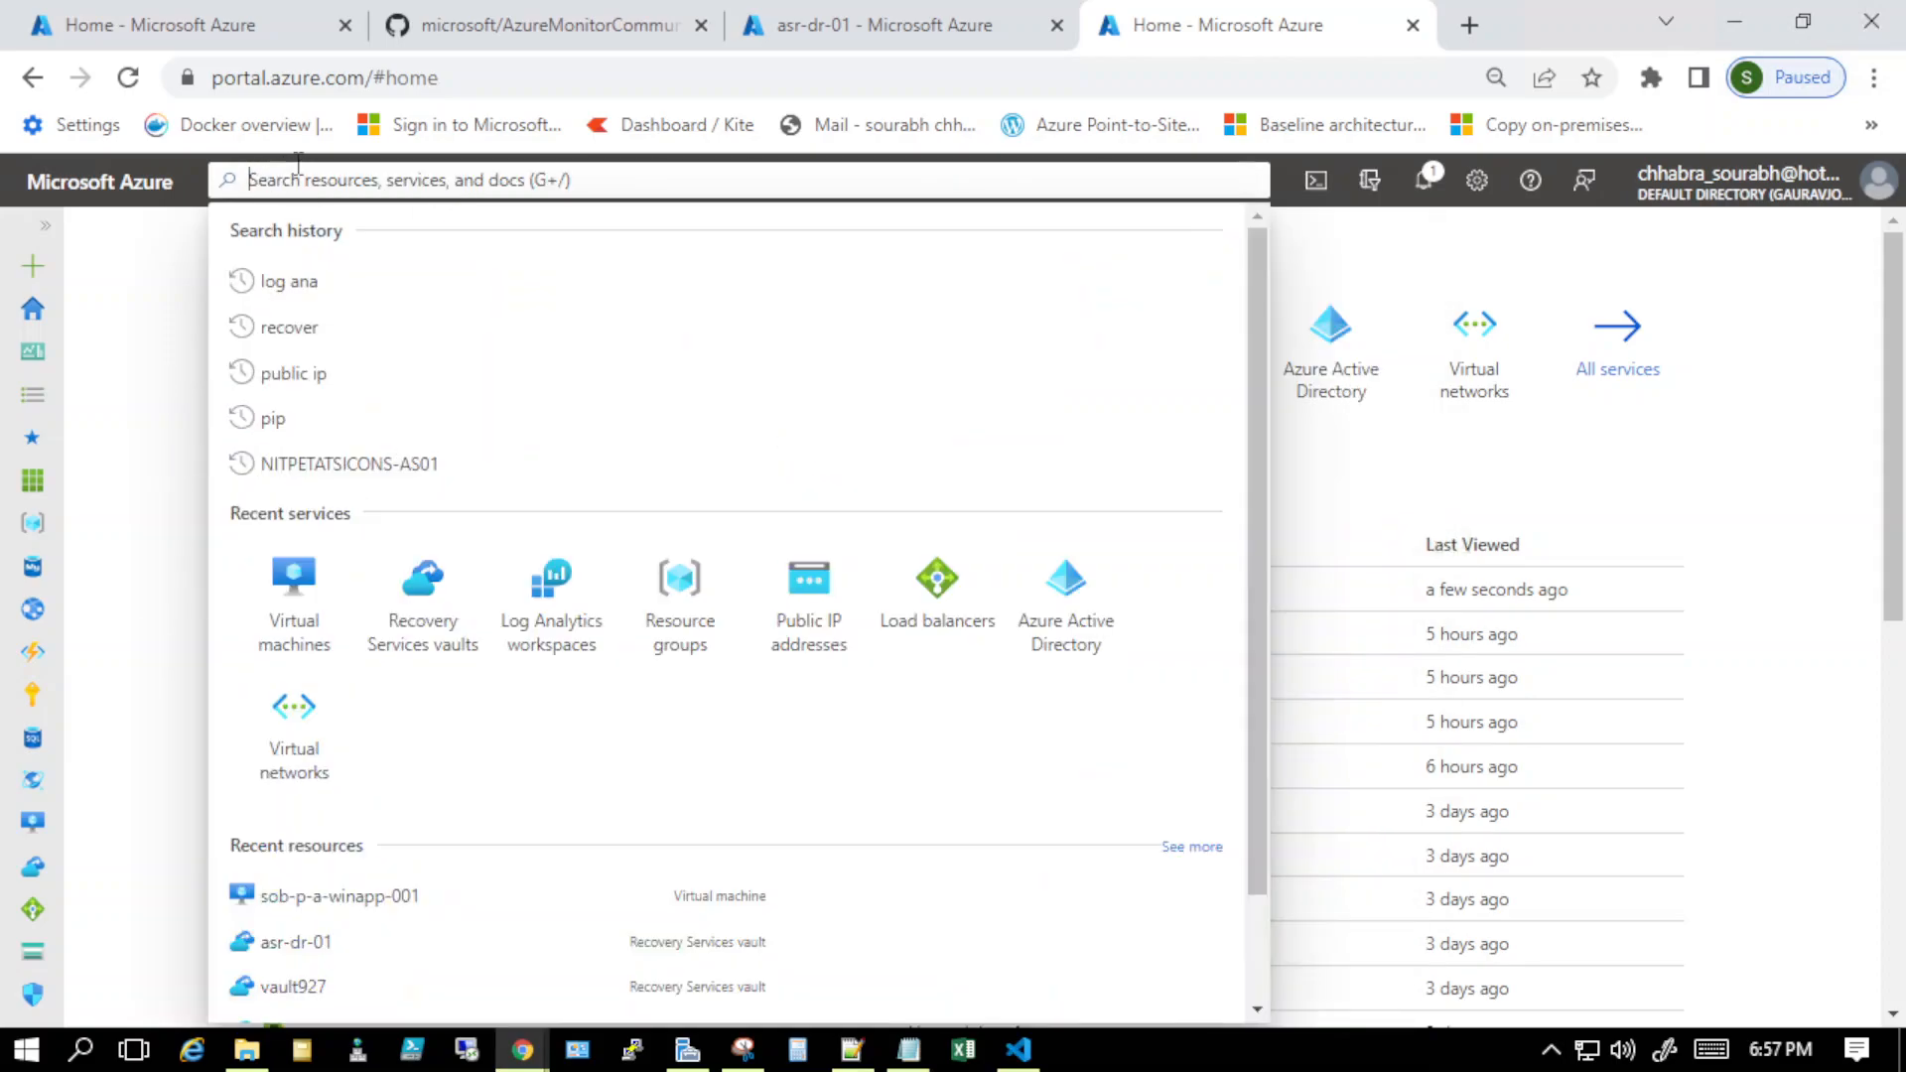
type("site")
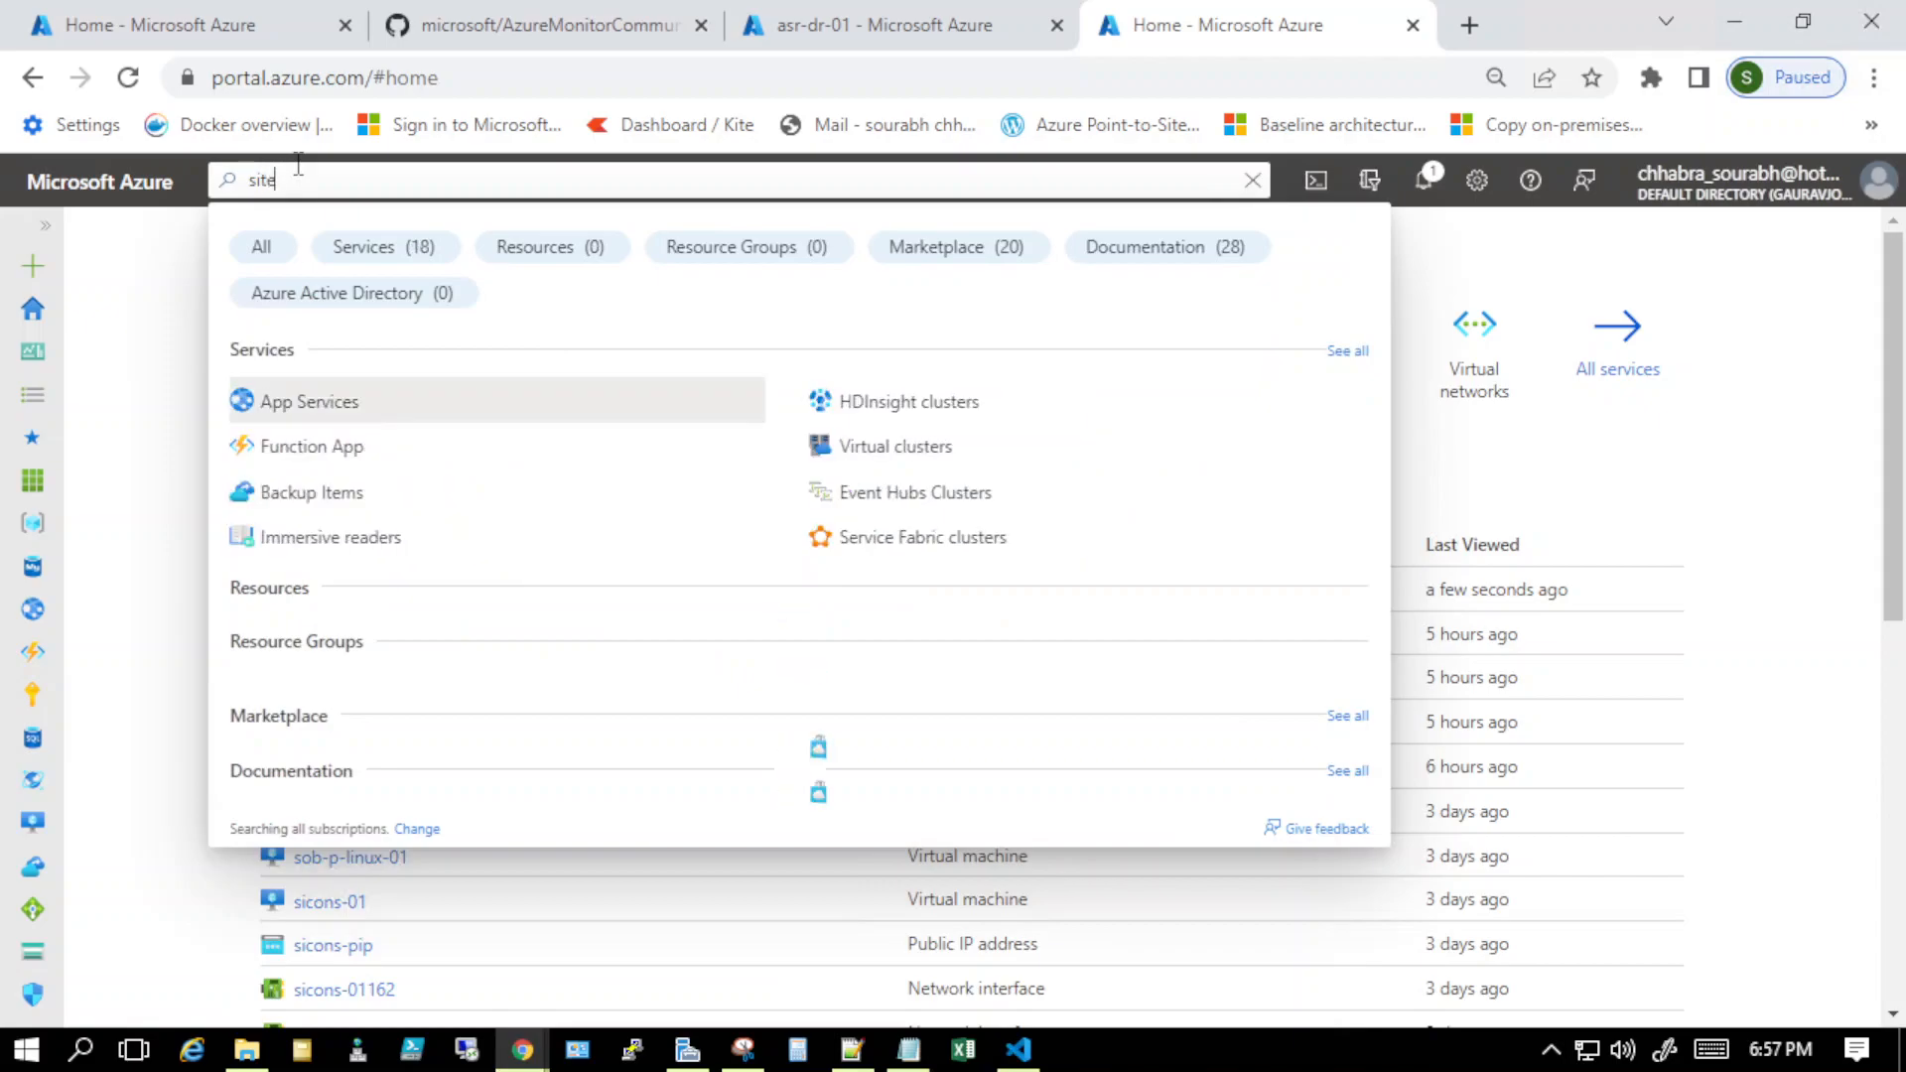
key("BackSpace")
key("BackSpace")
key("BackSpace")
key("BackSpace")
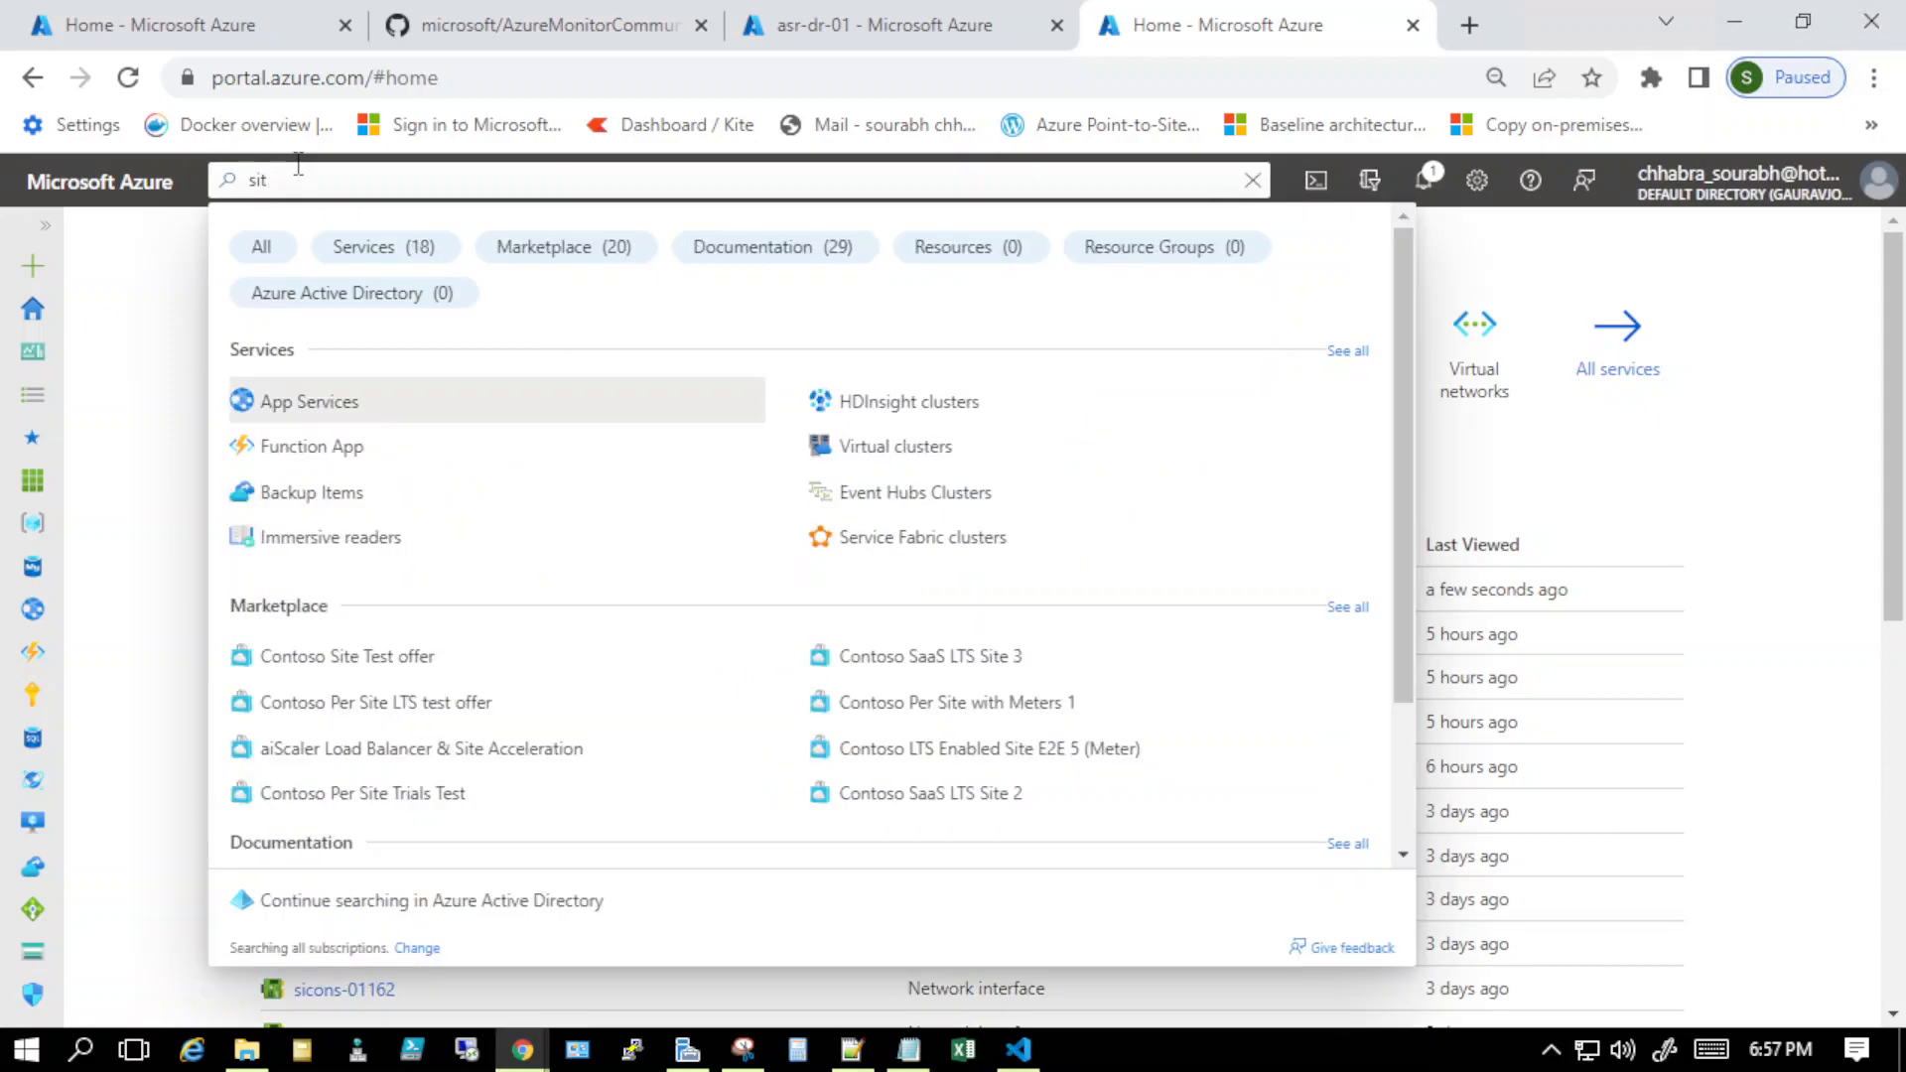
Step: Search the portal for "reco", go to Recovery Services vaults and open the vault asr-dr-01
type("reco")
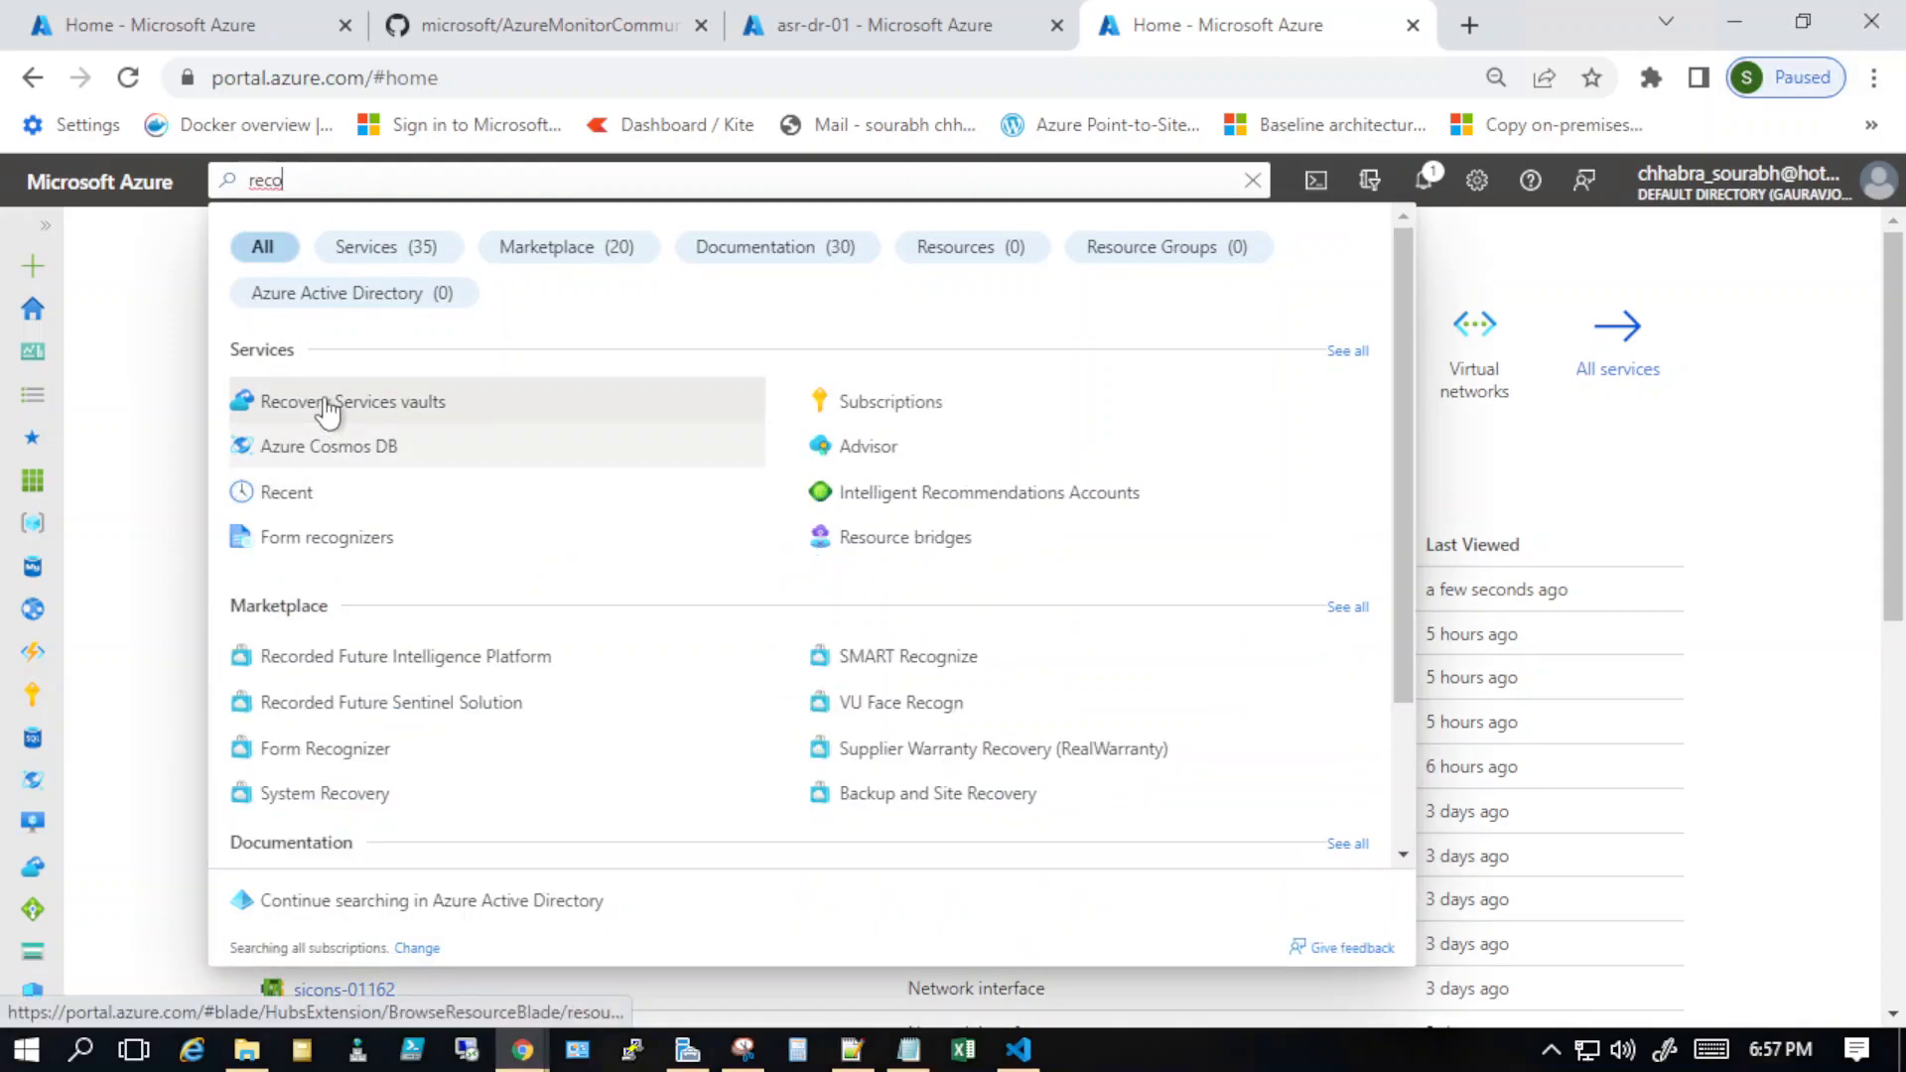
left_click(377, 405)
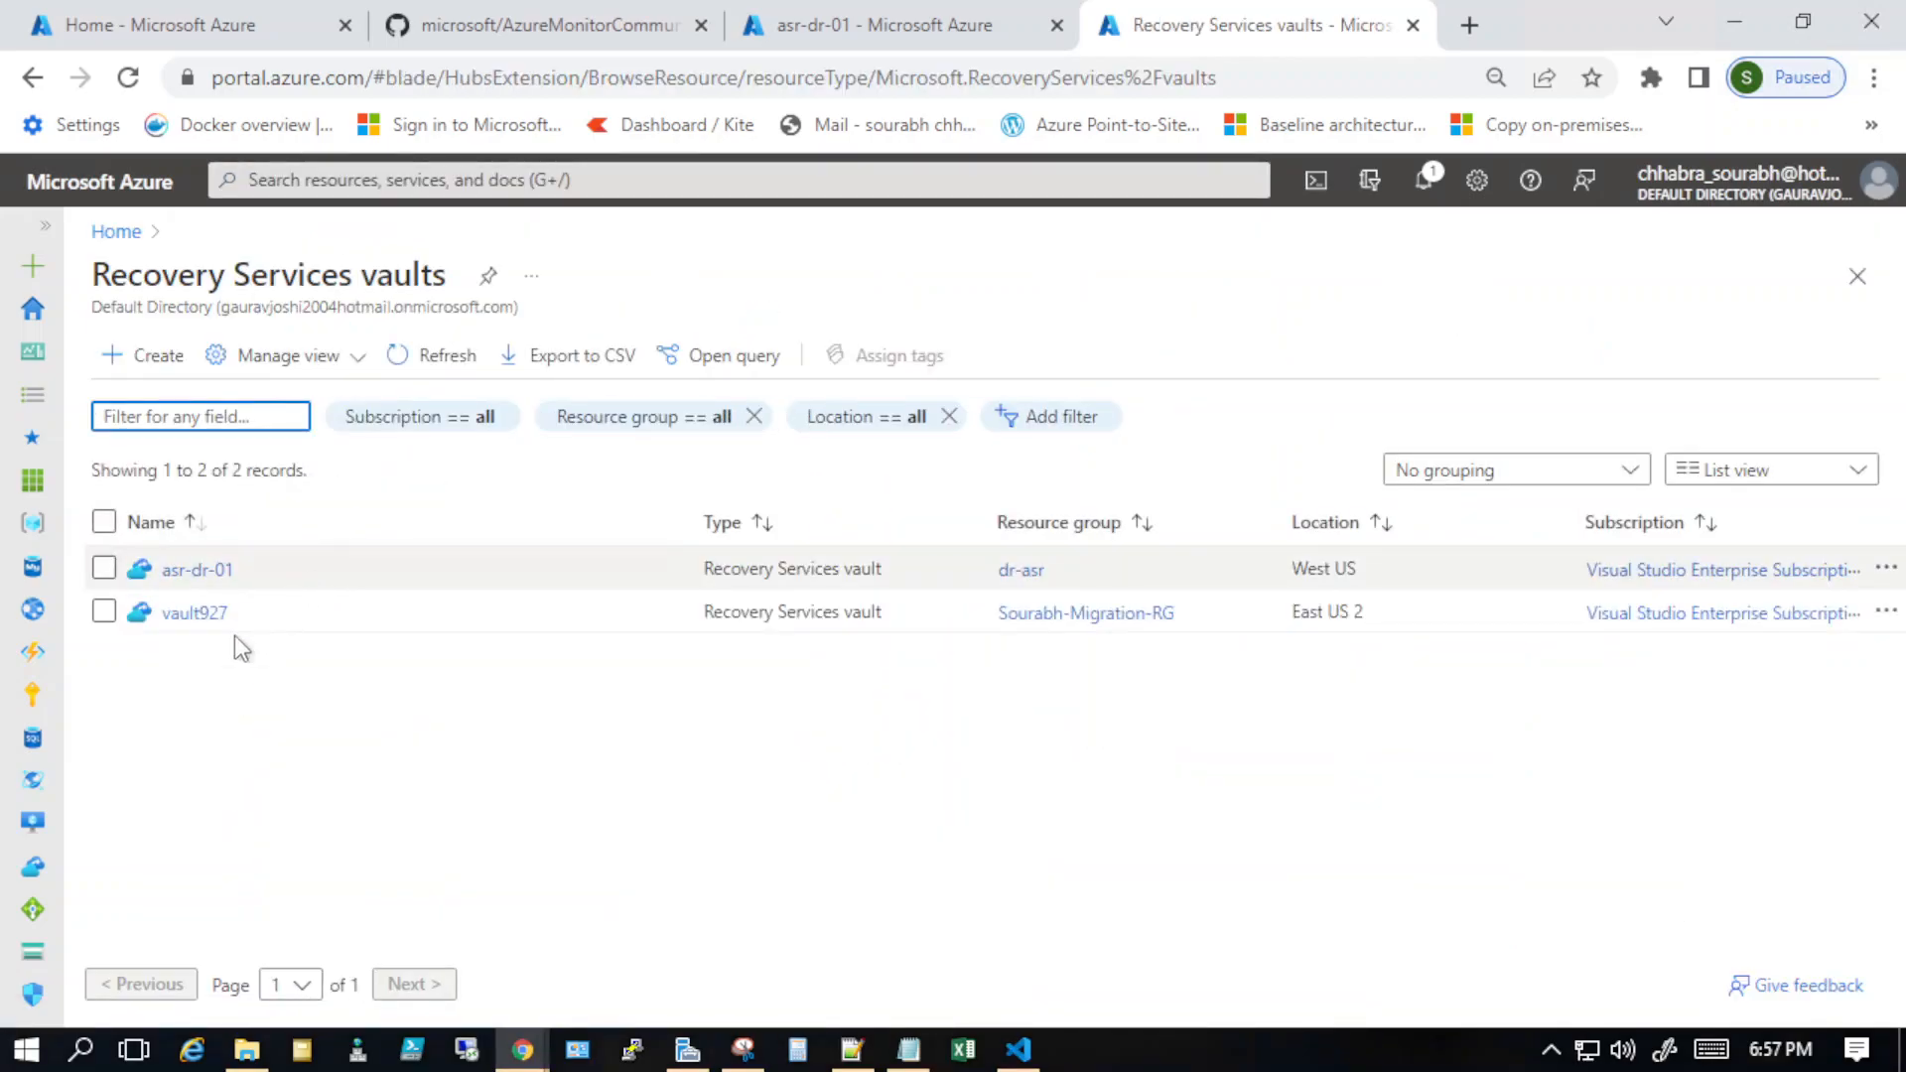
left_click(191, 572)
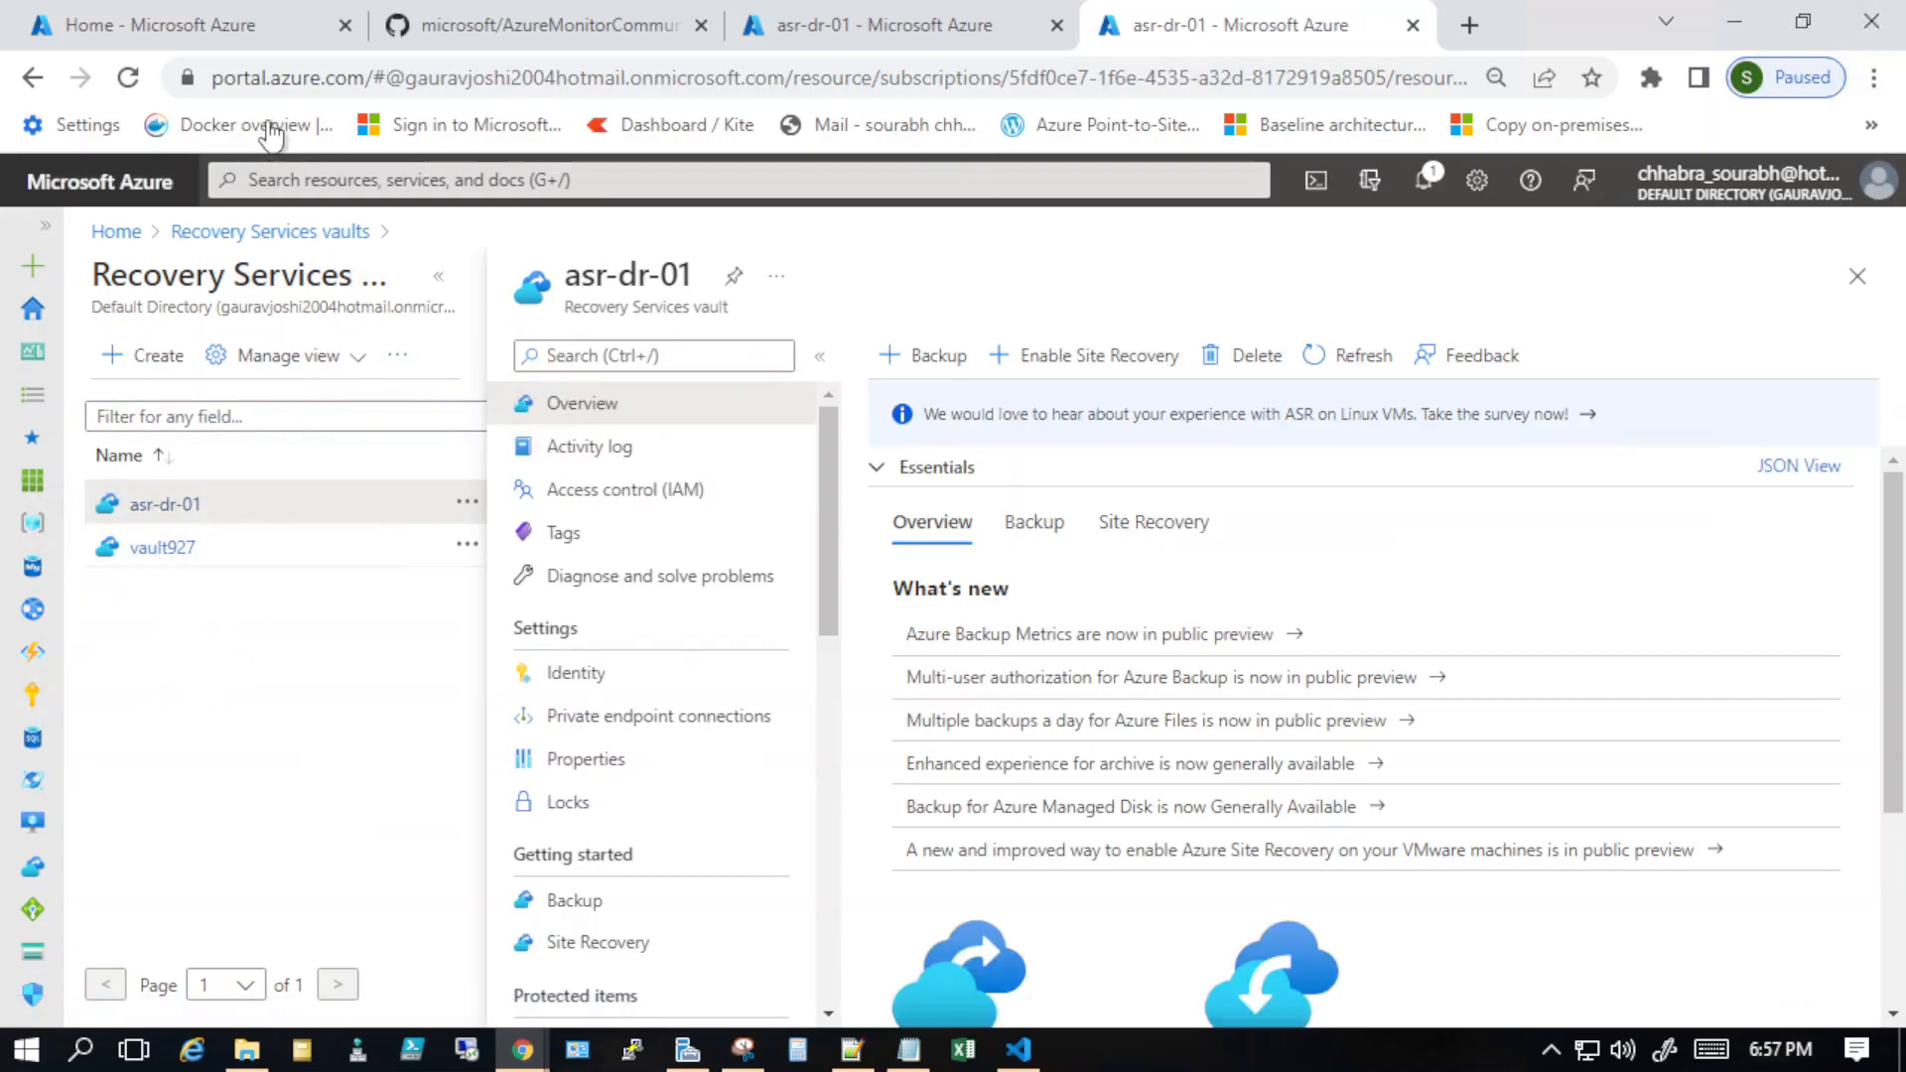
Step: Switch to the portal home in the first browser tab and view the overview of virtual machine sob-p-a-winapp-001
left_click(887, 34)
left_click(116, 230)
left_click(1193, 246)
left_click(236, 16)
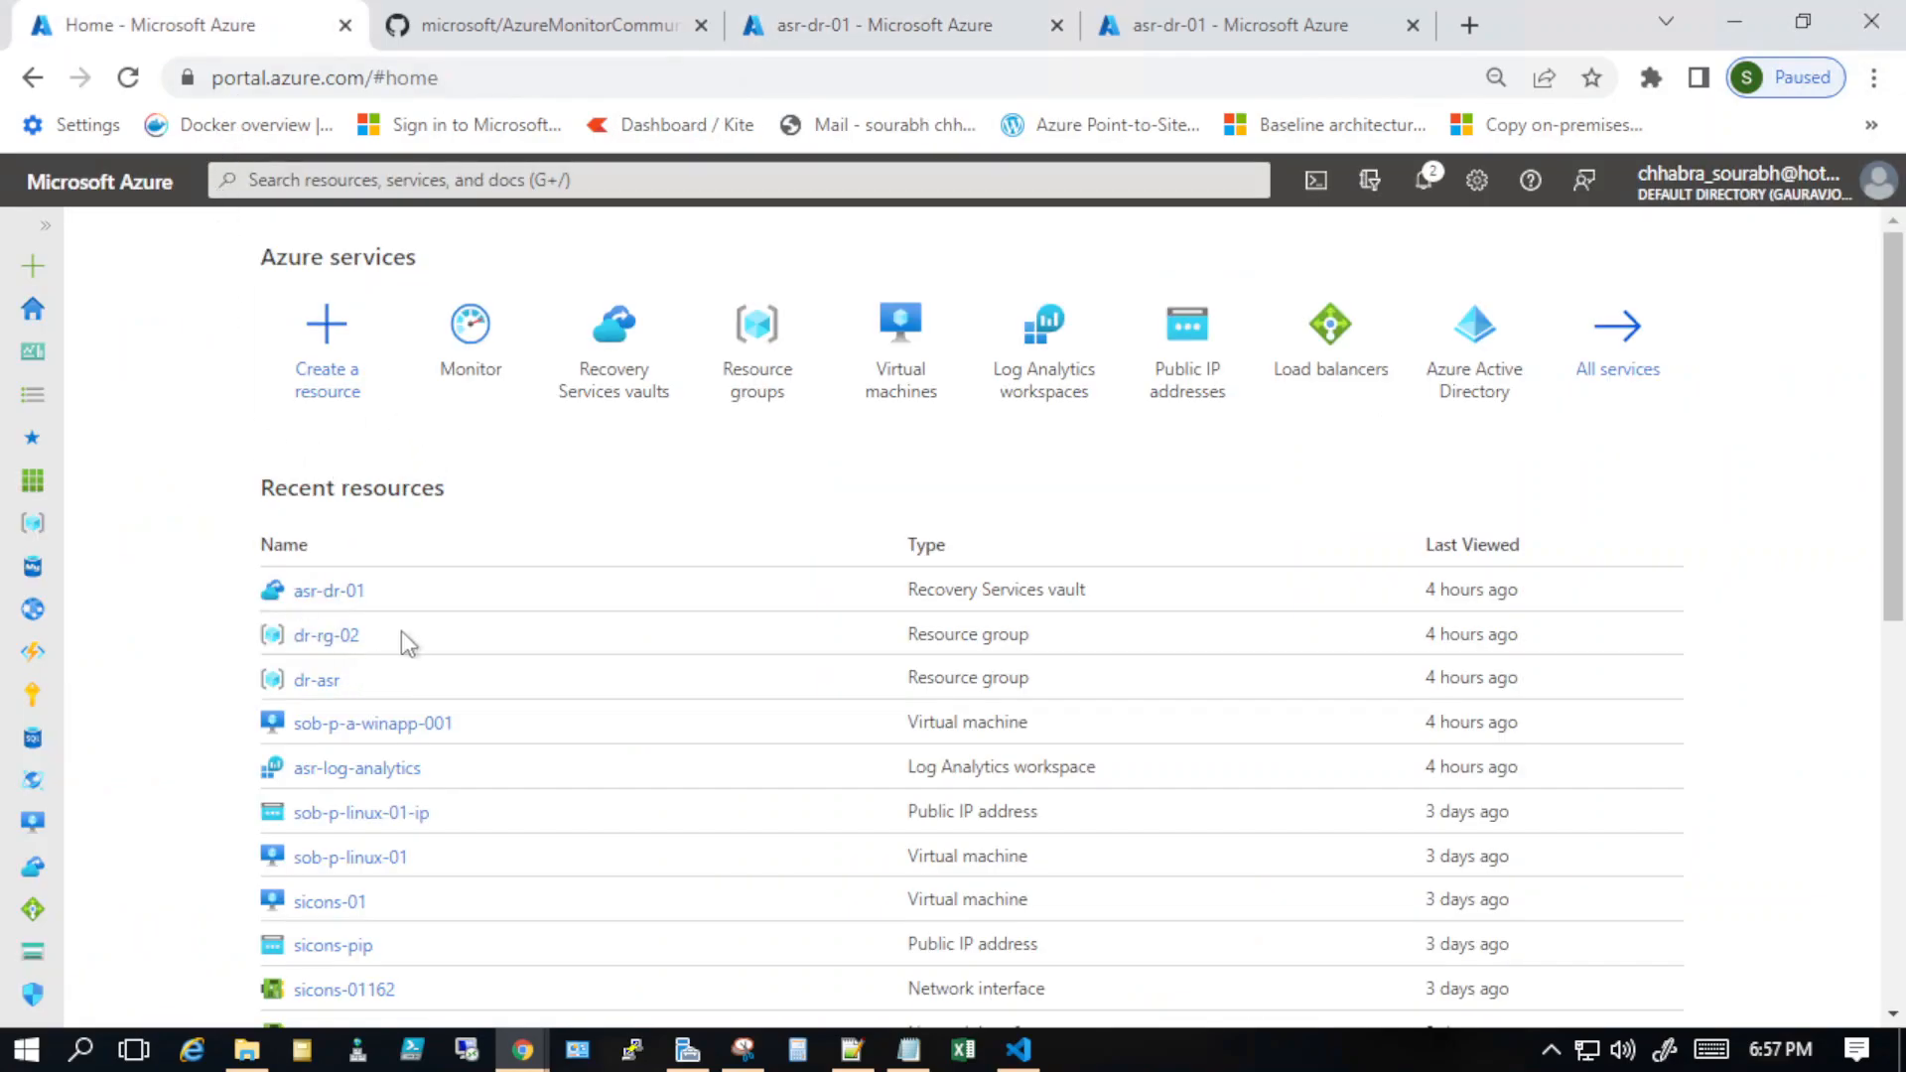
left_click(350, 731)
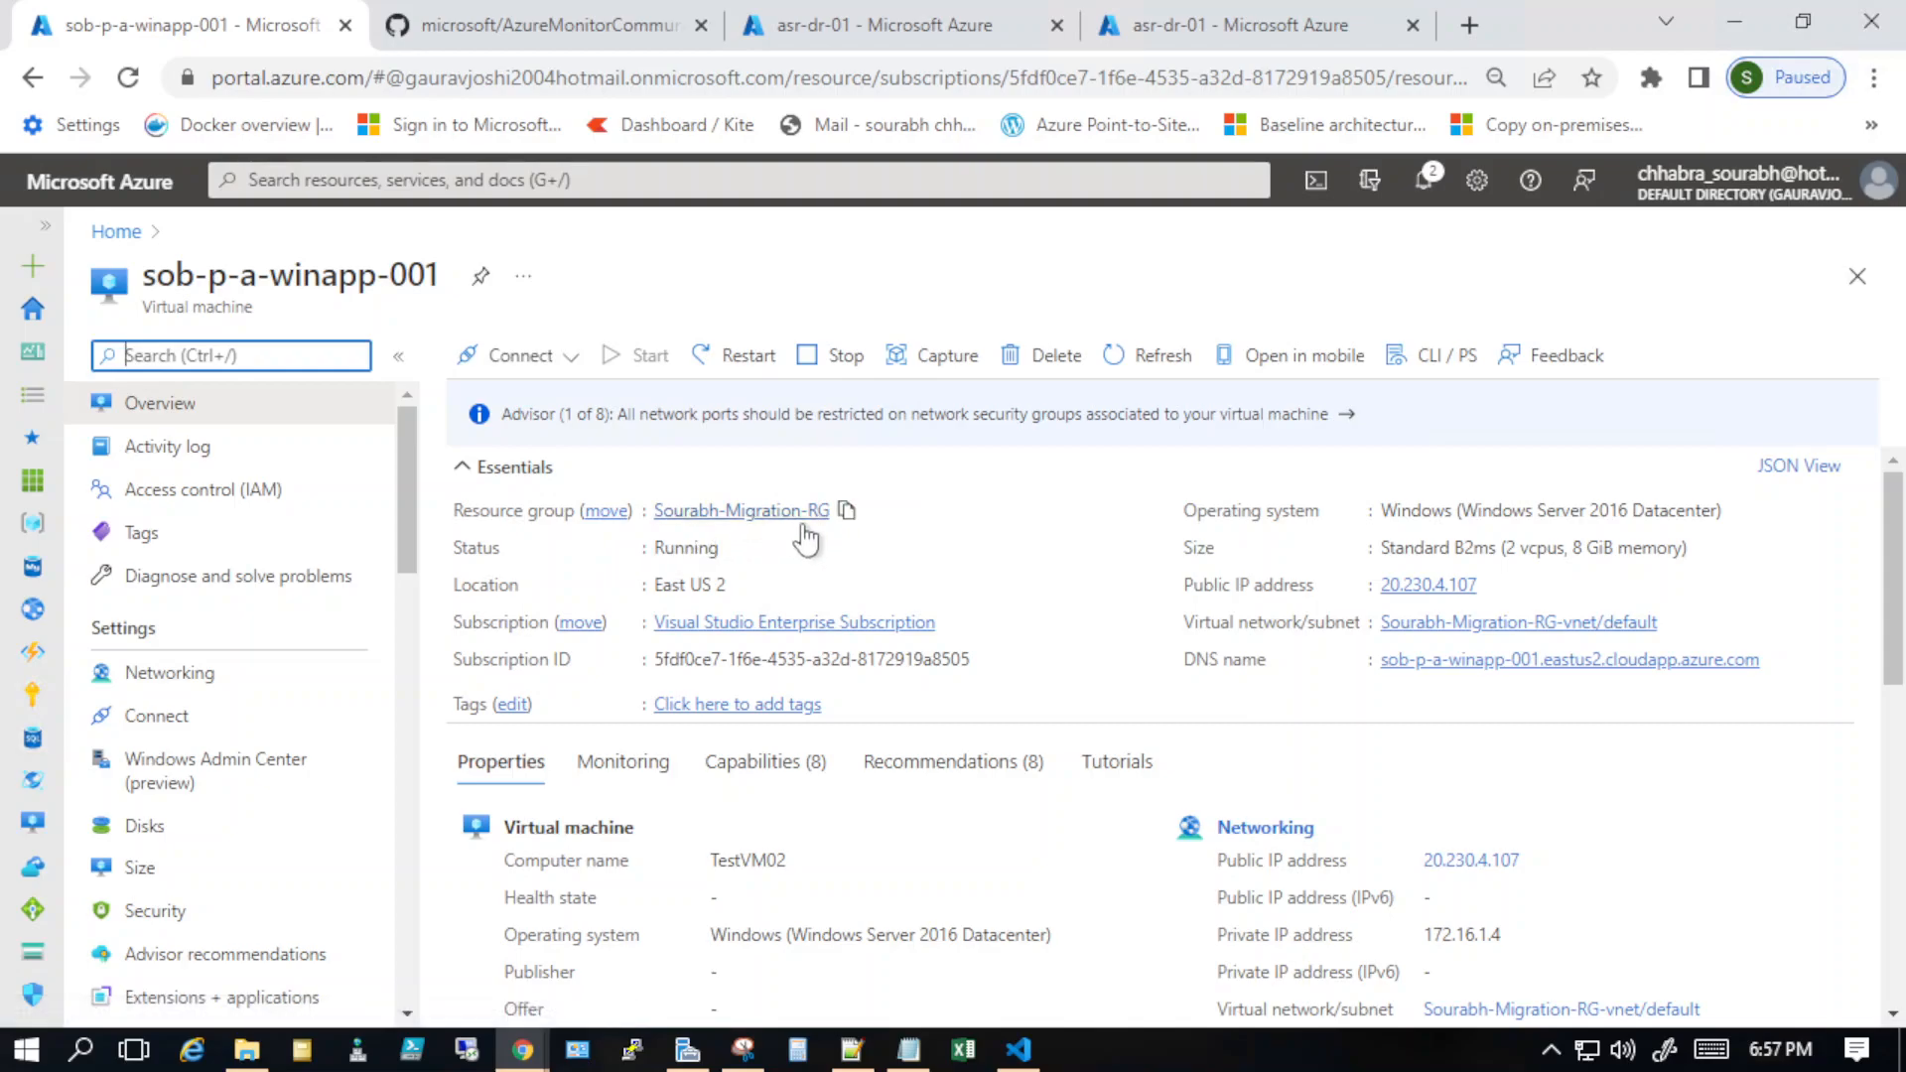
Step: Go back to the asr-dr-01 vault overview and open the replicated item sob-p-a-winapp-001 to view its replication status
left_click(965, 30)
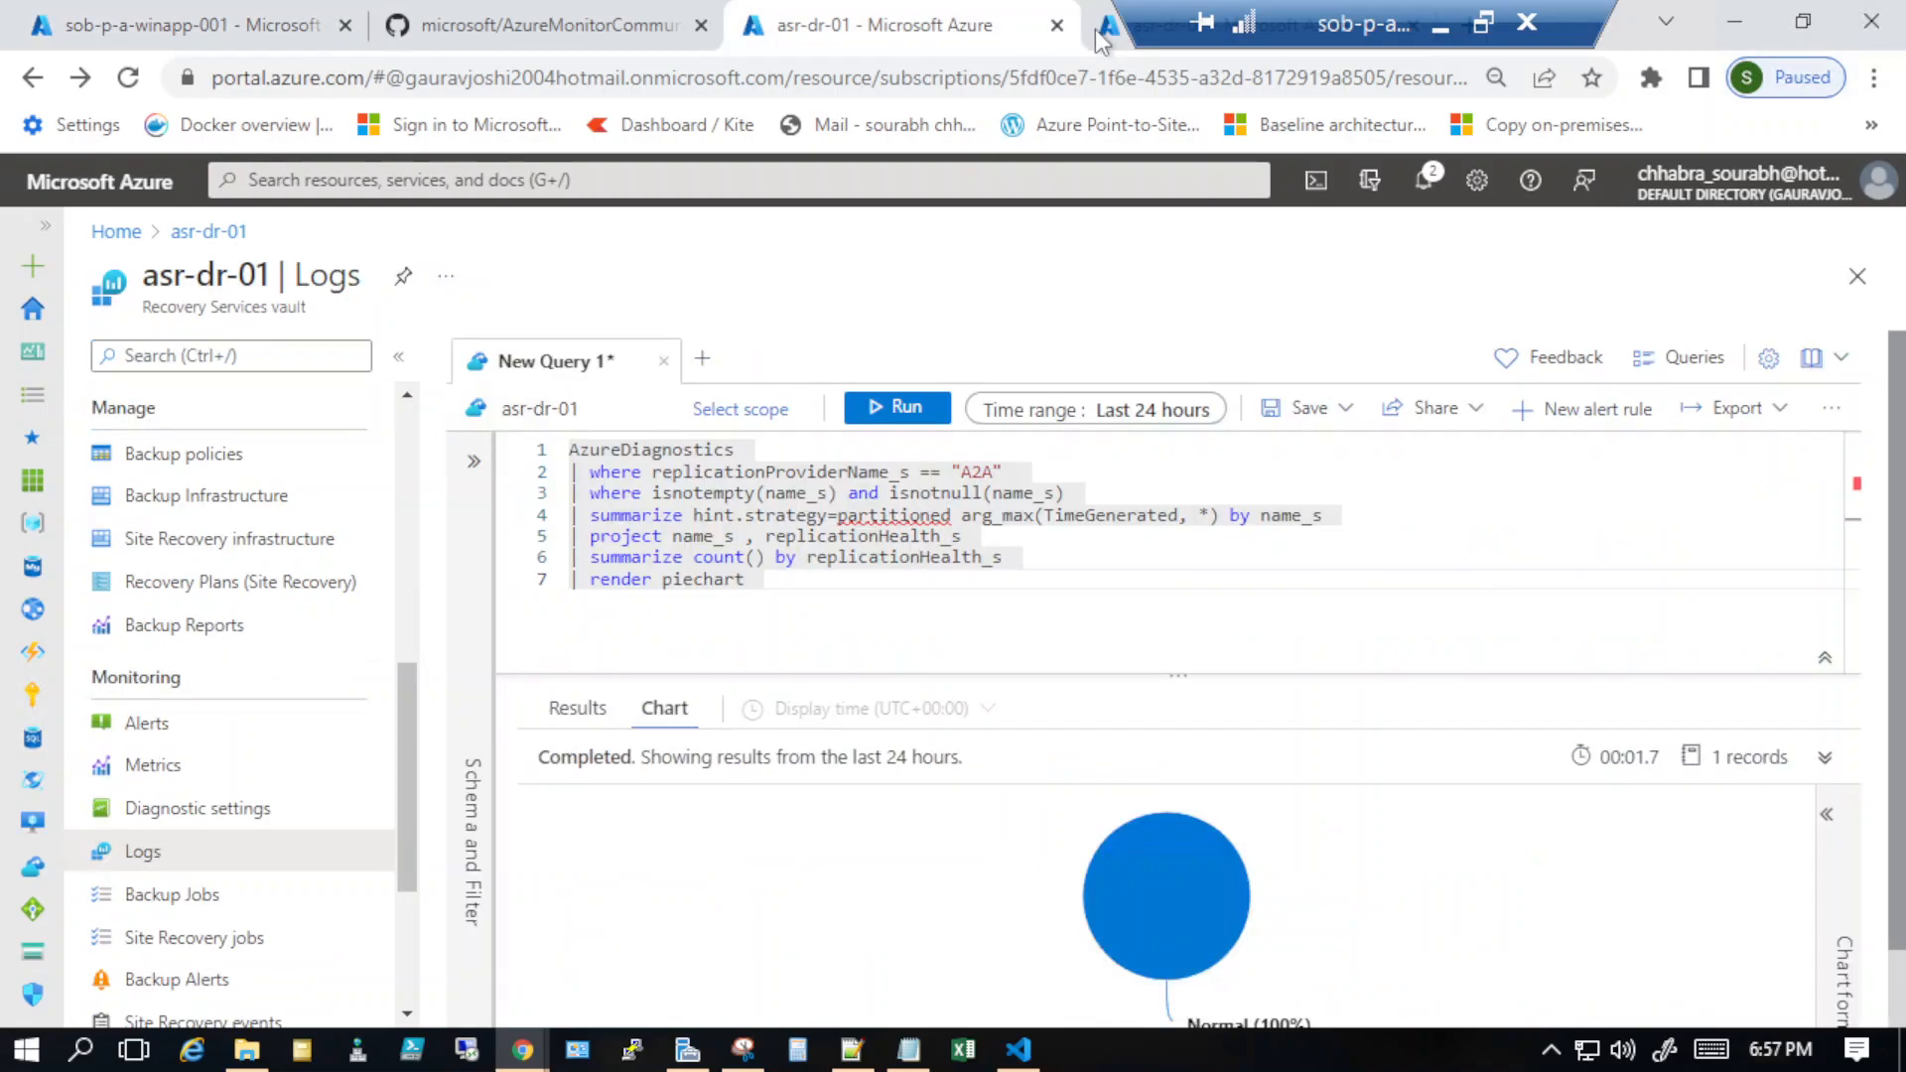
left_click(1100, 32)
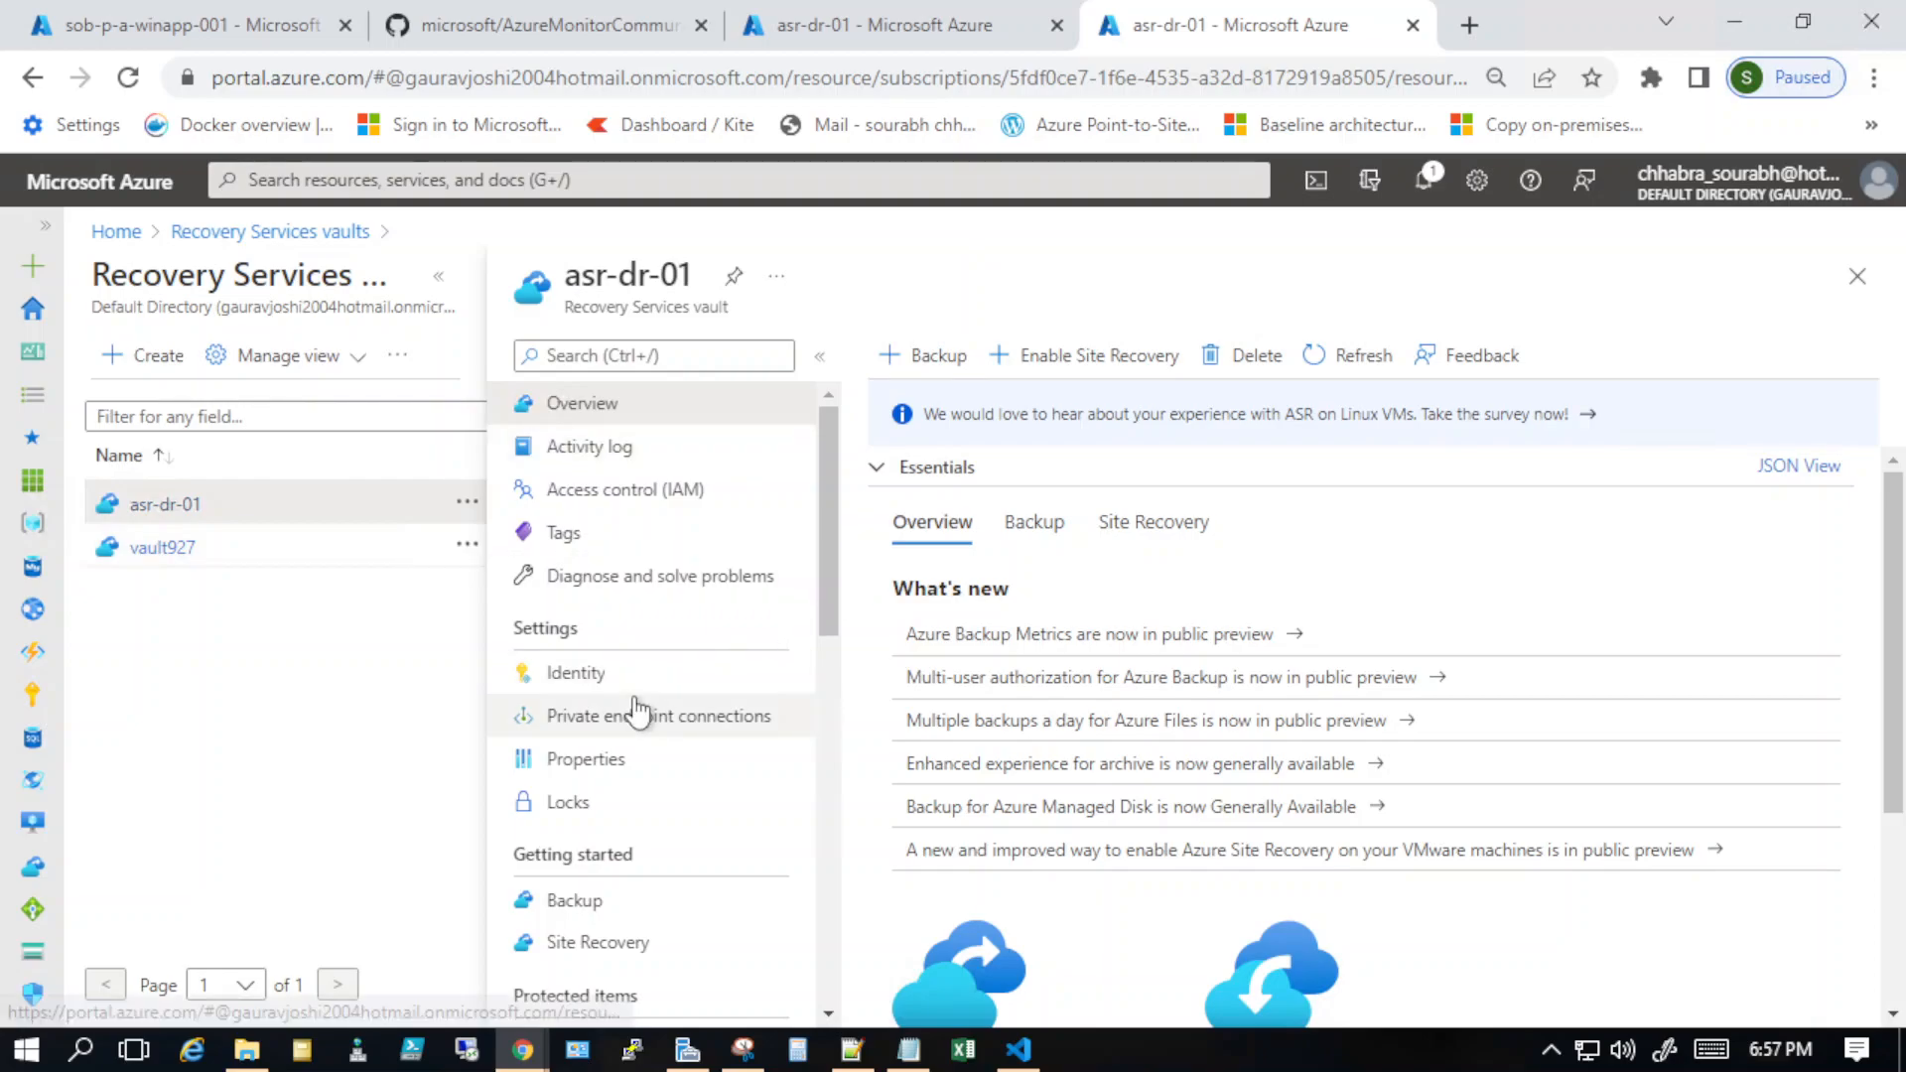
scroll(638, 708, "down", 1)
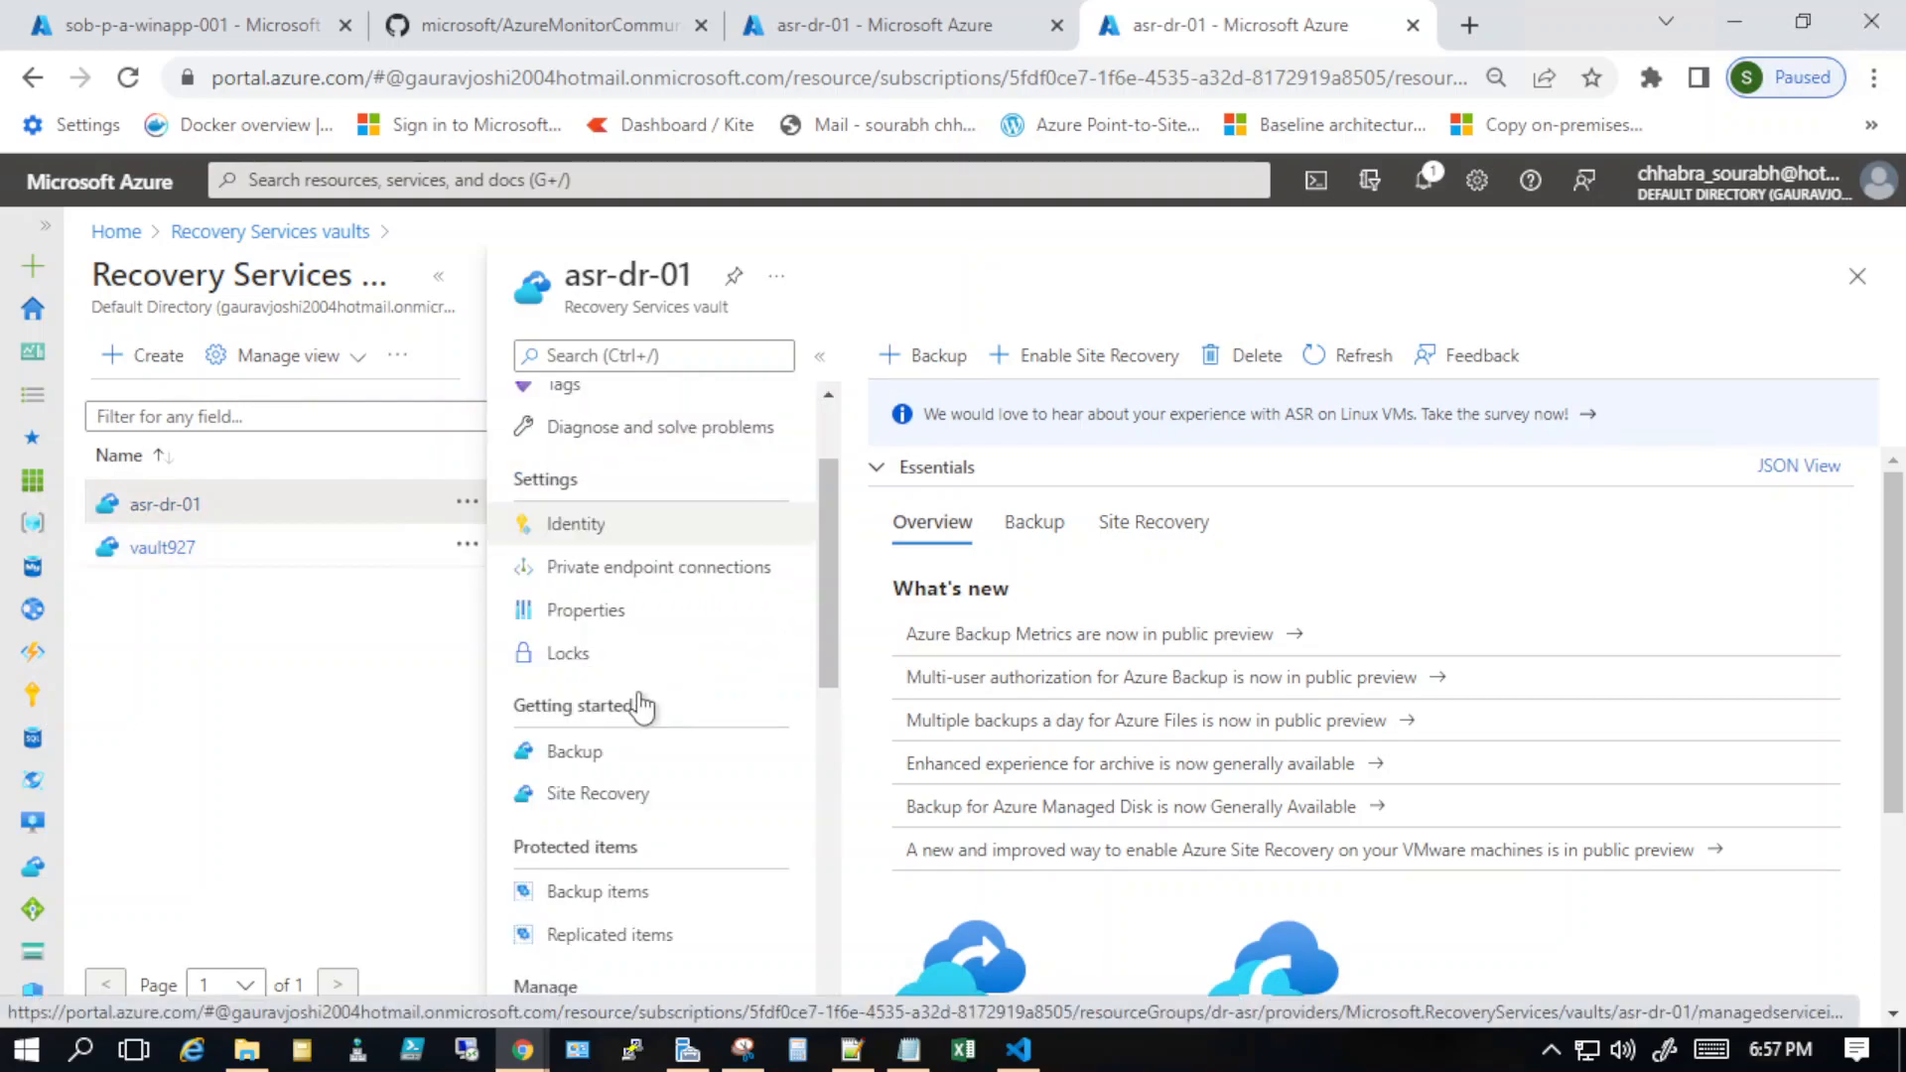
scroll(641, 704, "down", 5)
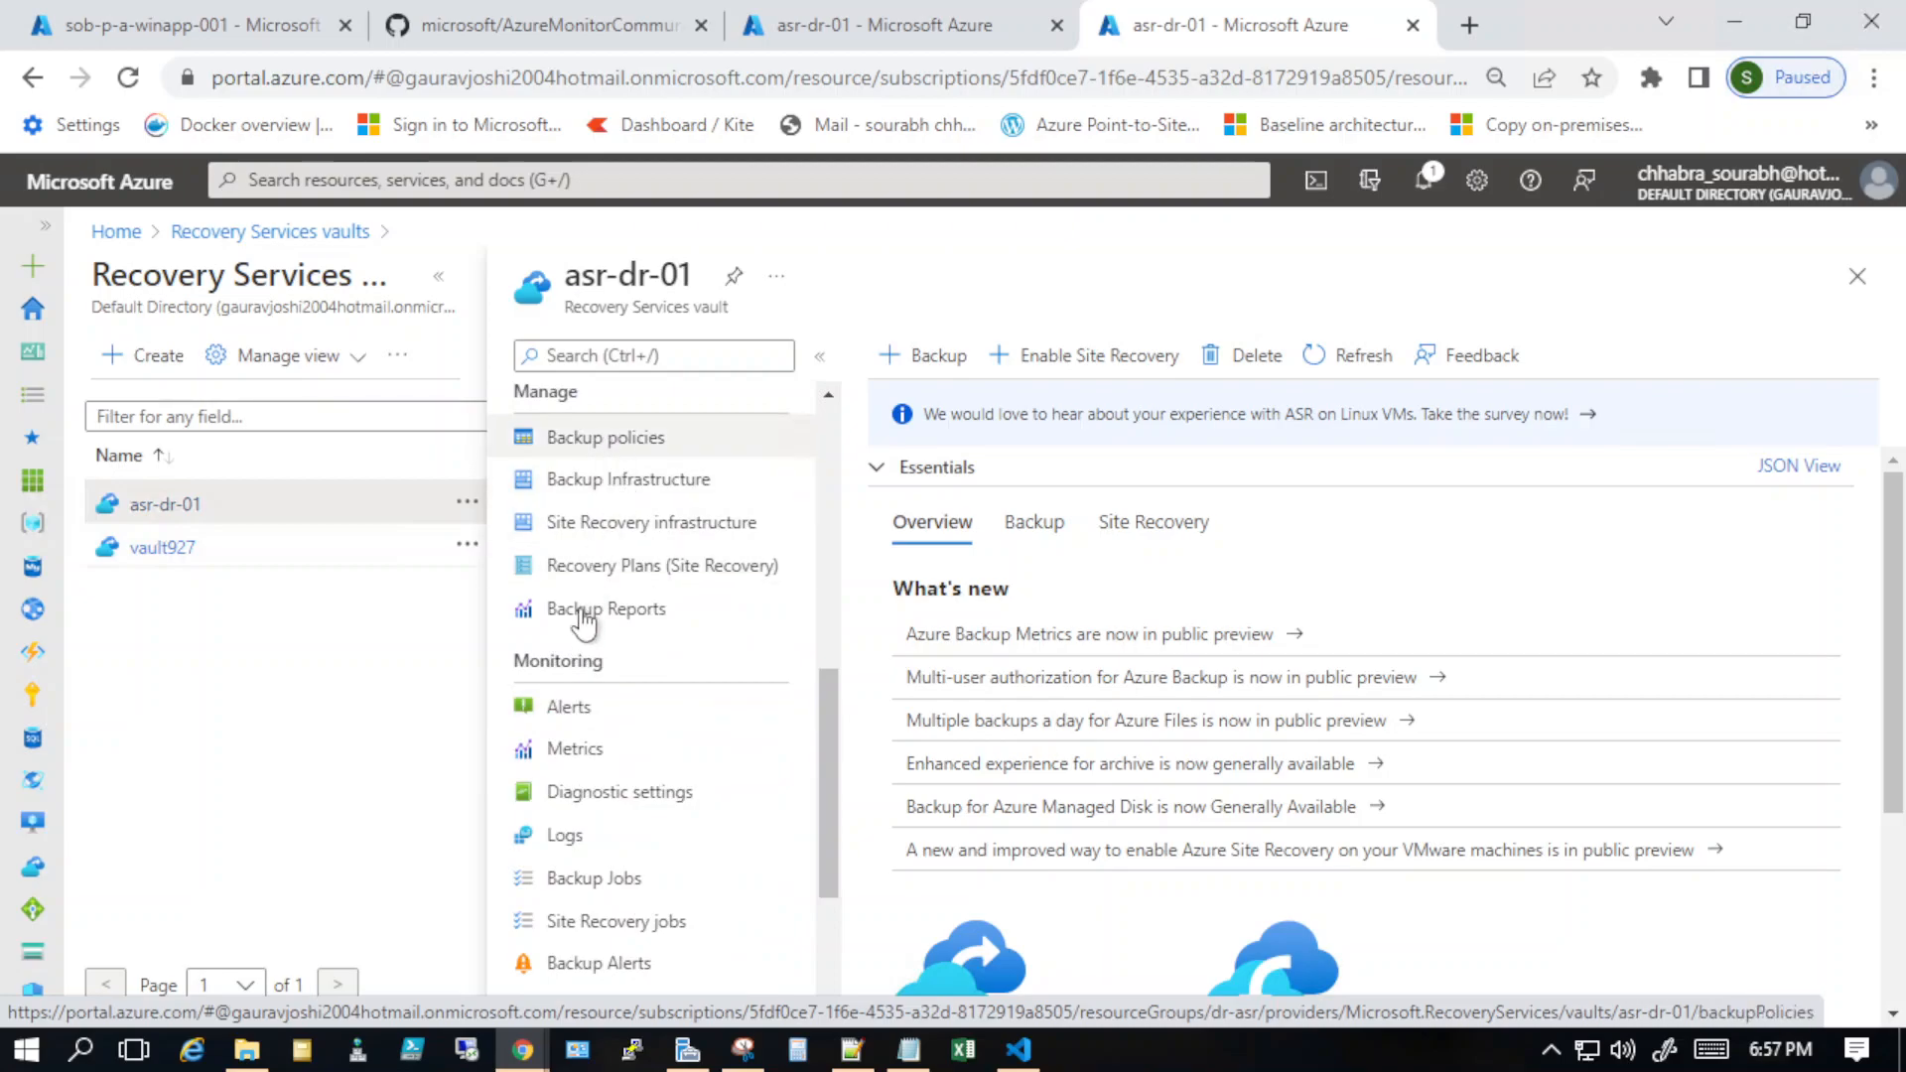
scroll(657, 744, "up", 1)
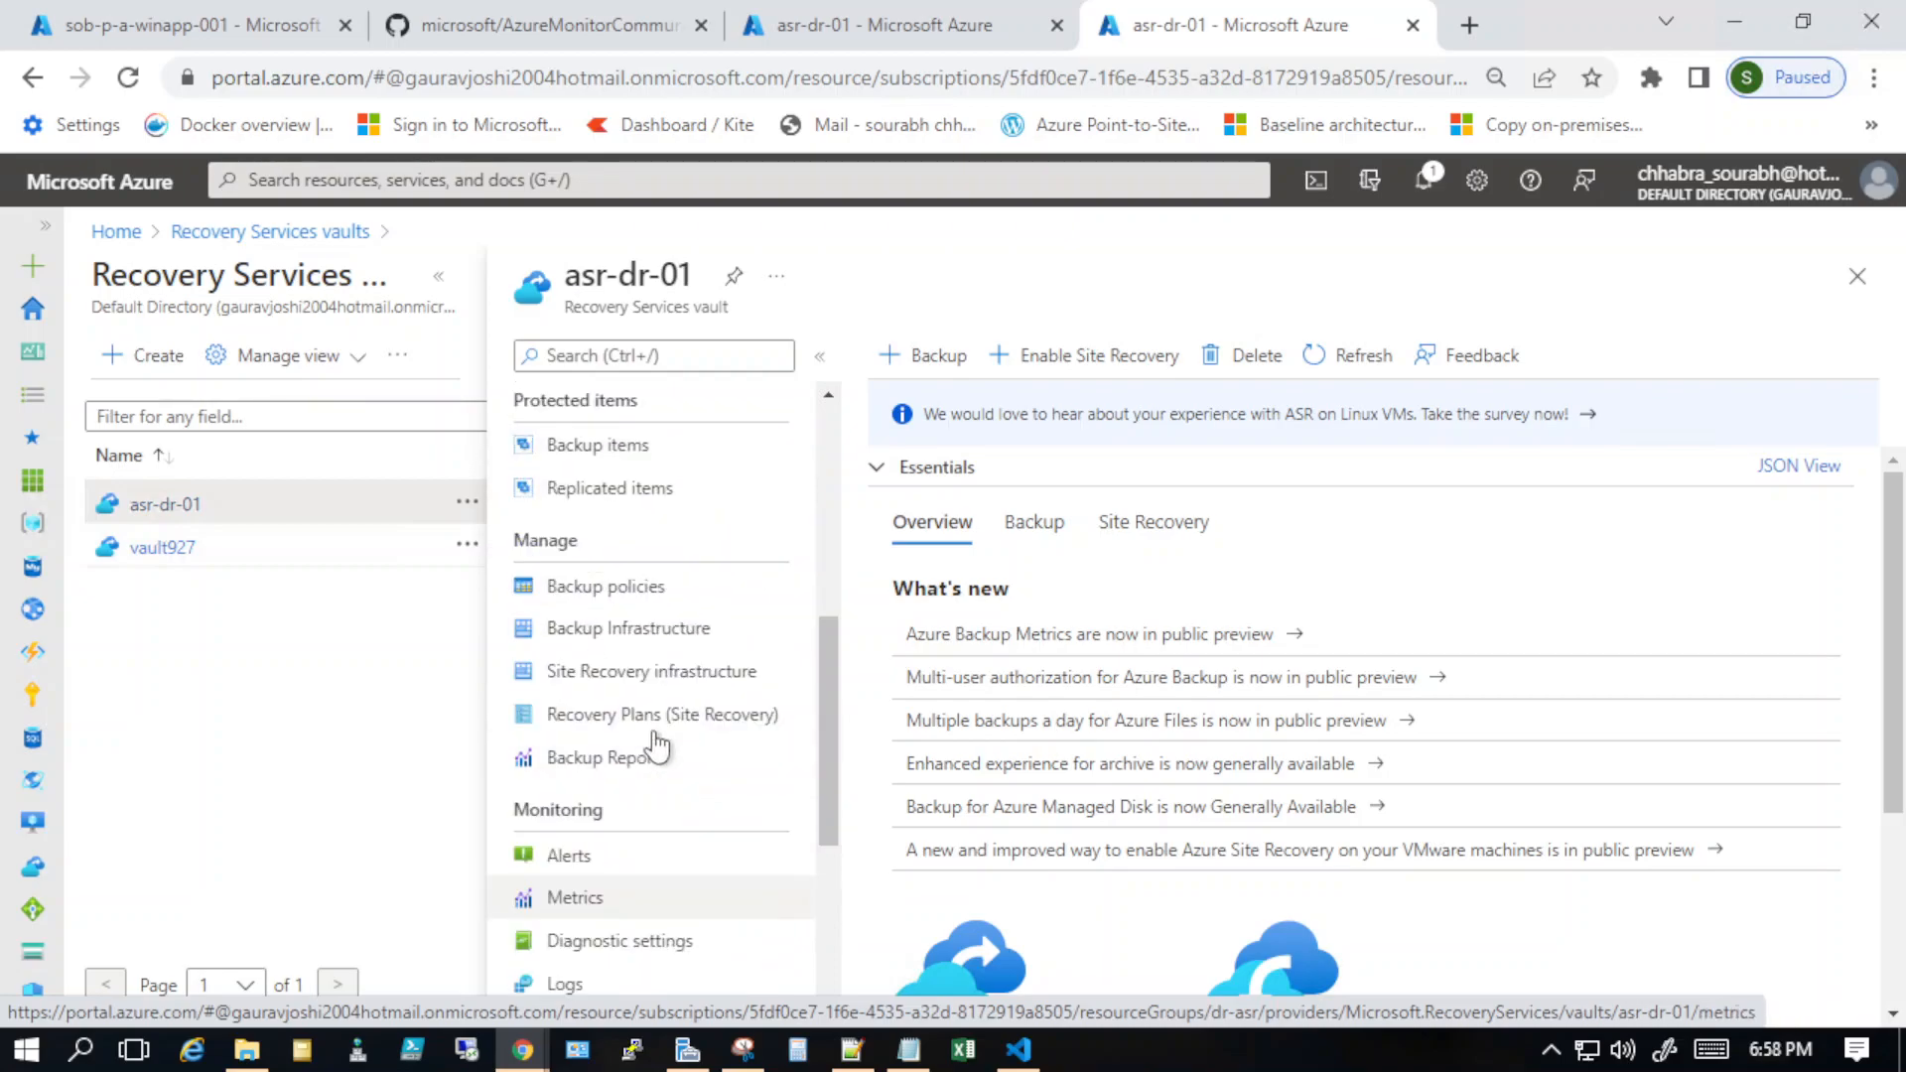
left_click(588, 490)
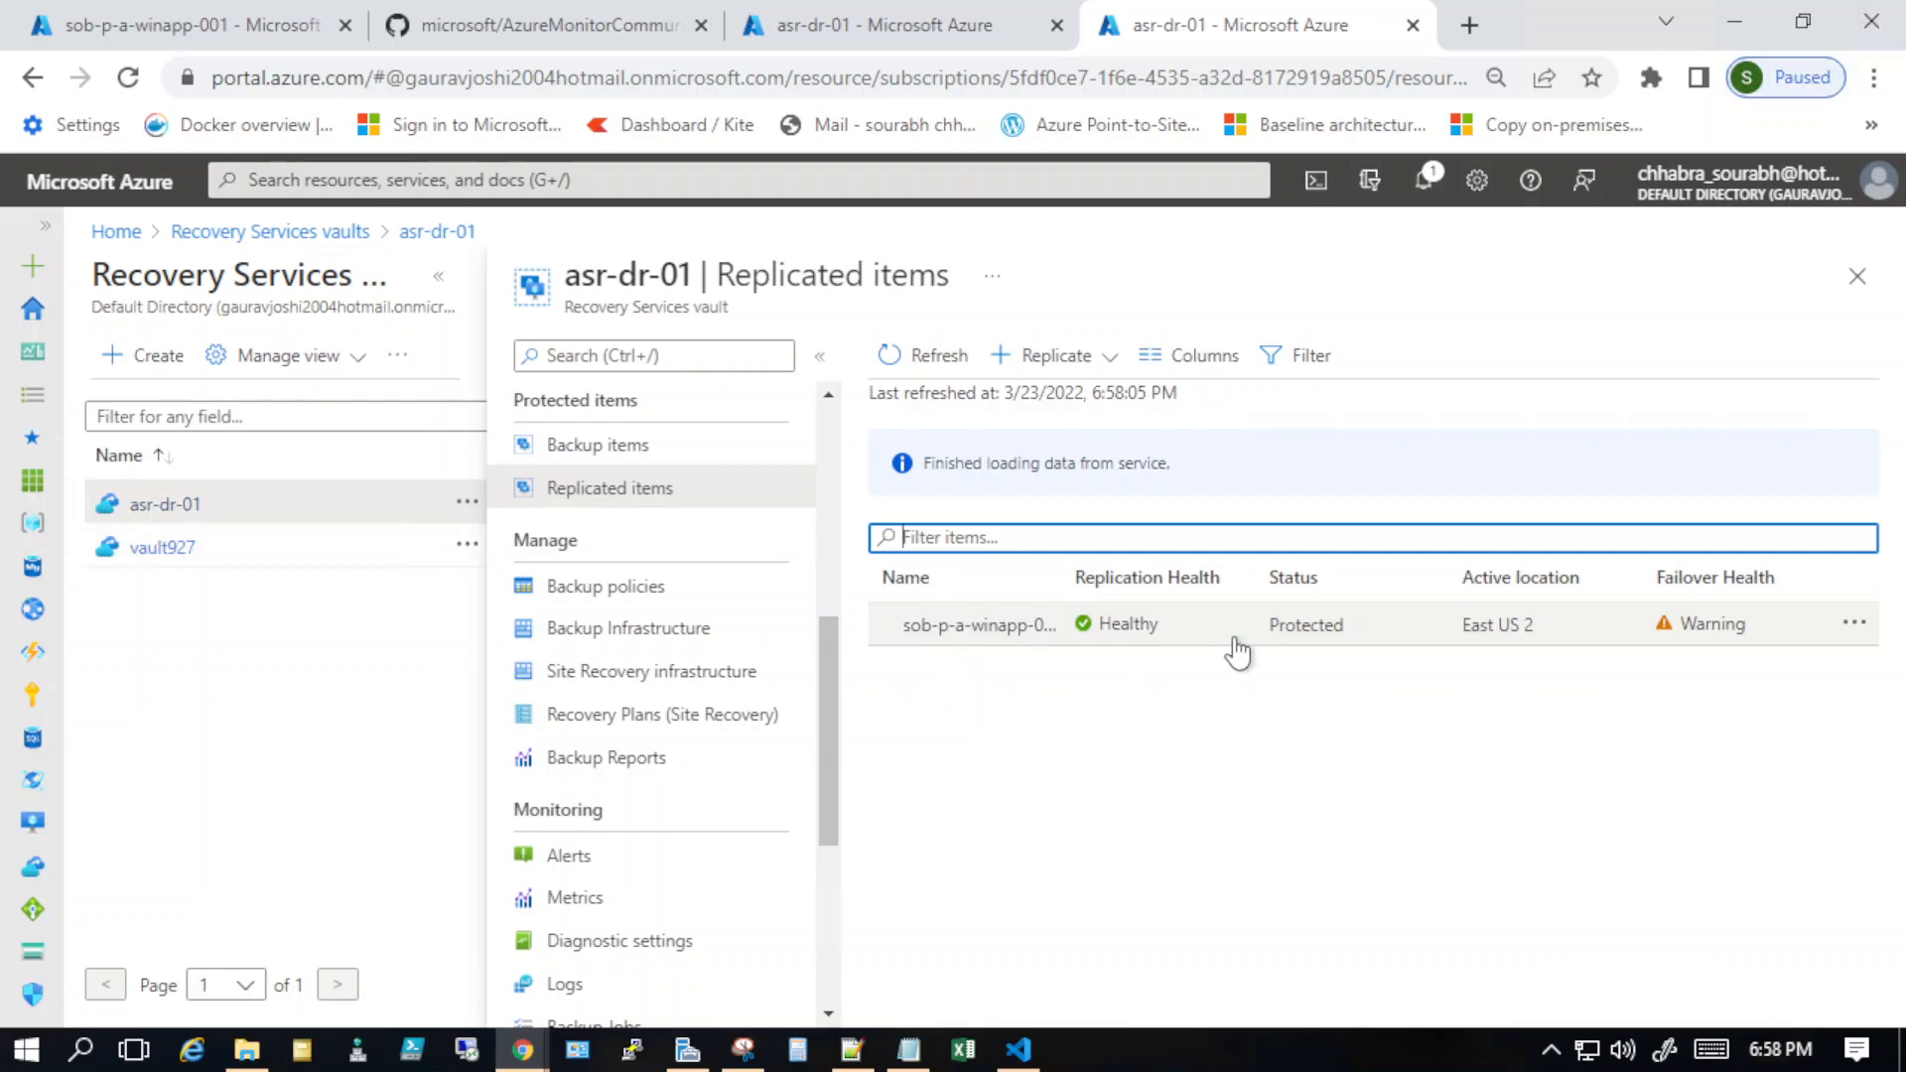
left_click(1204, 641)
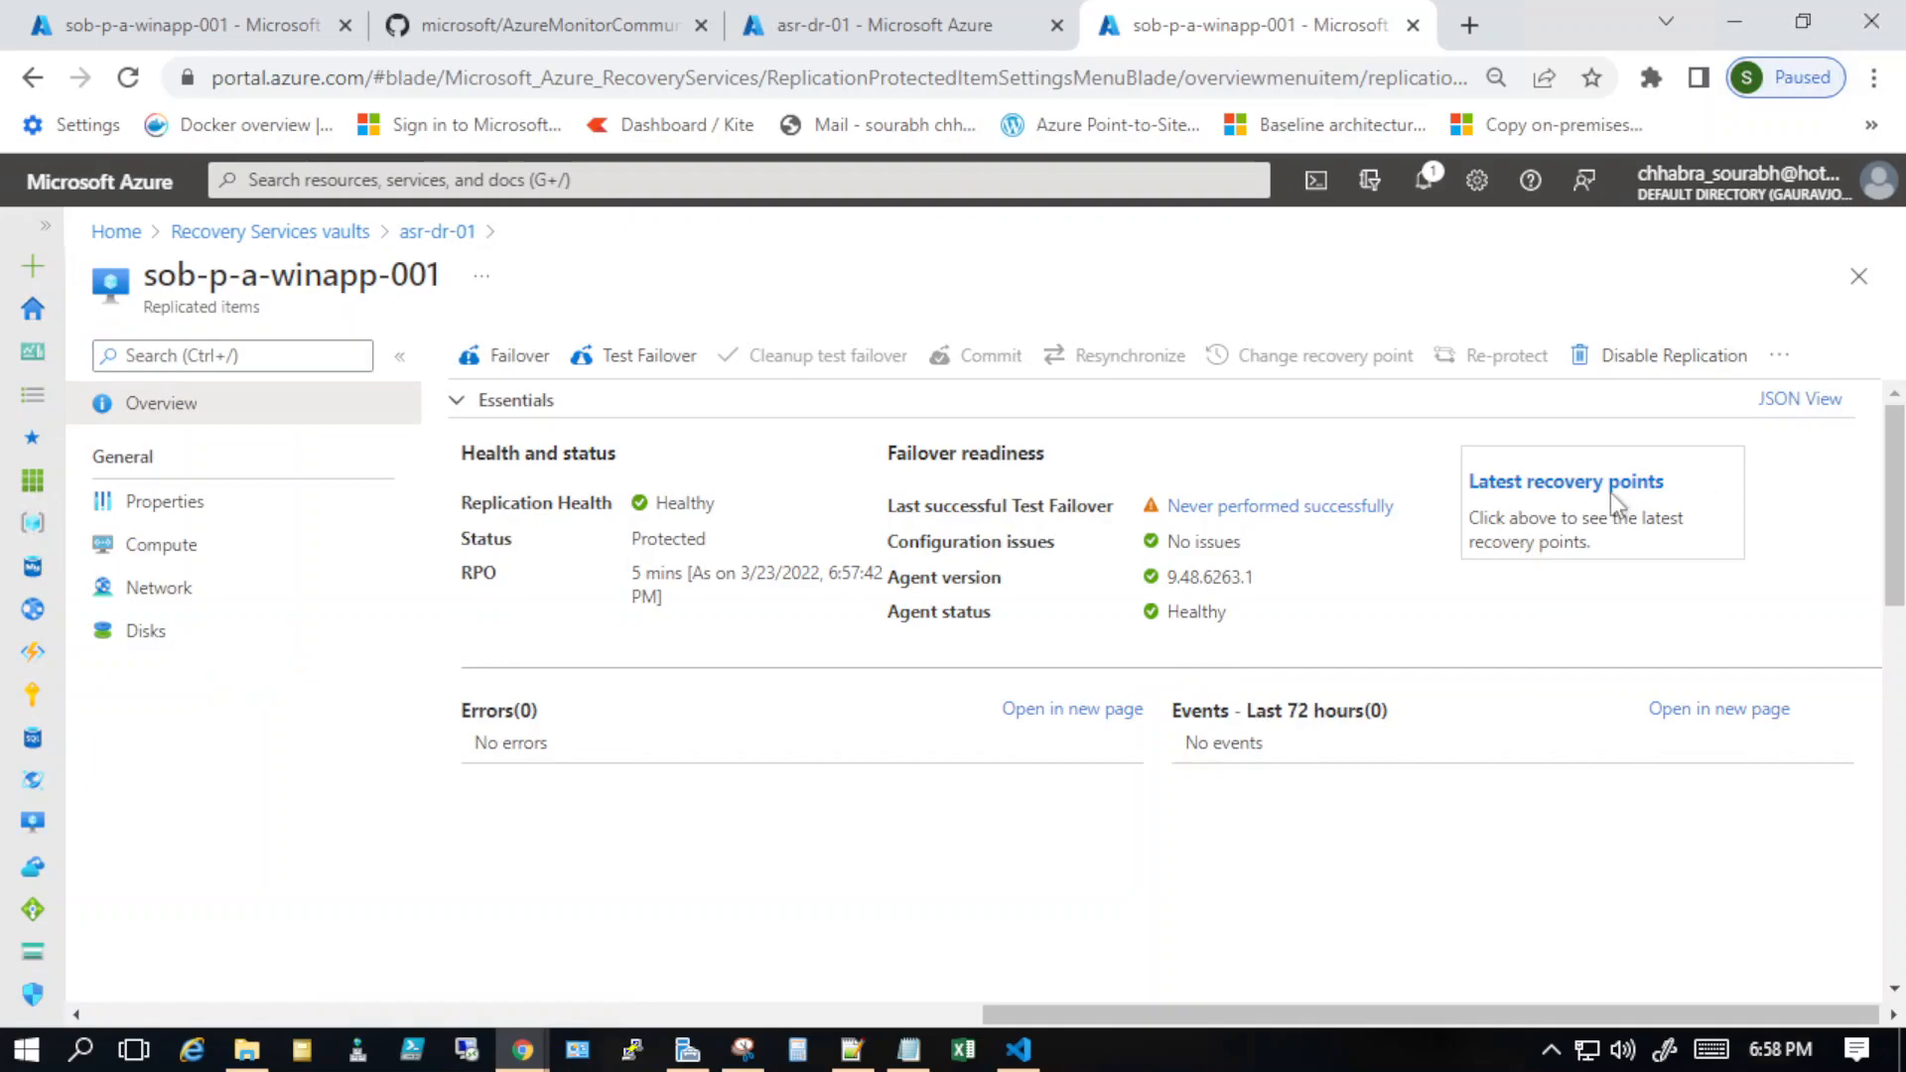
Step: Review the latest recovery points of the replicated item sob-p-a-winapp-001 and close the list
left_click(1572, 486)
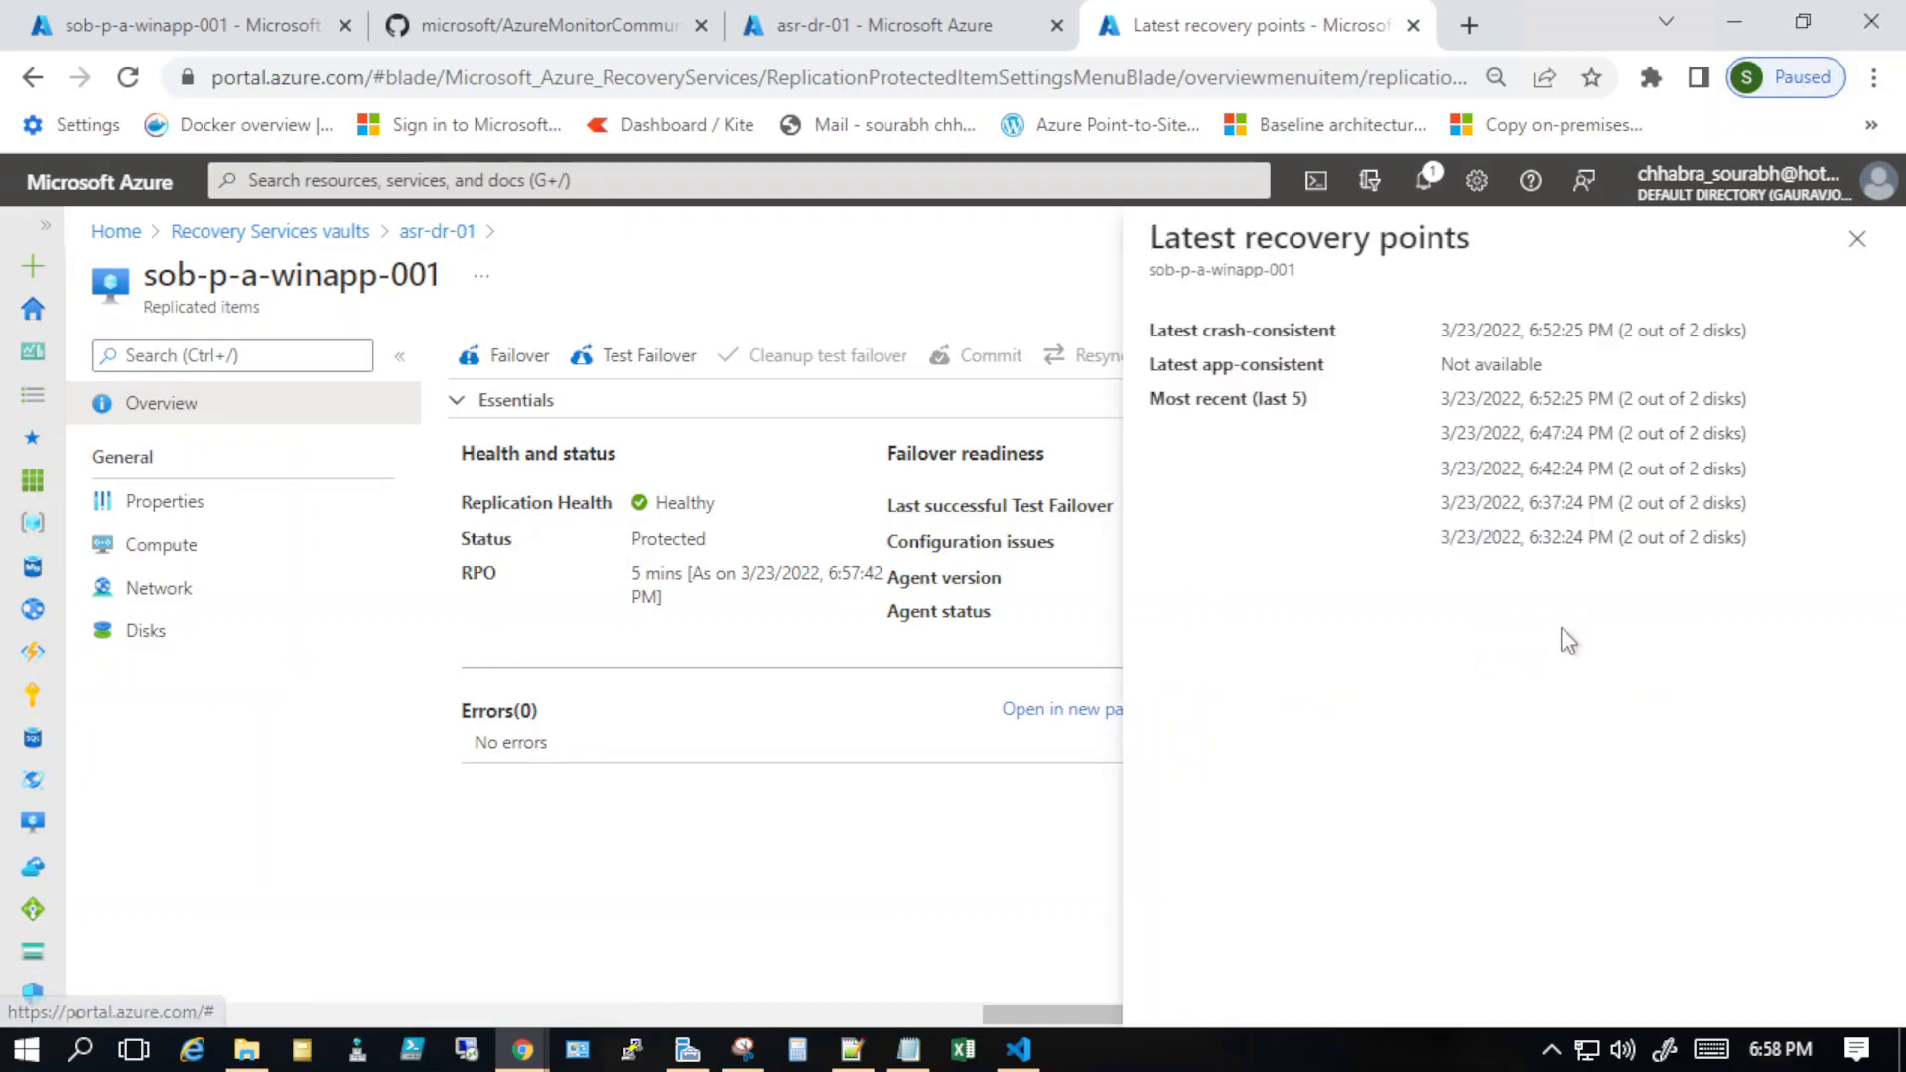
left_click_drag(1498, 523, 1492, 367)
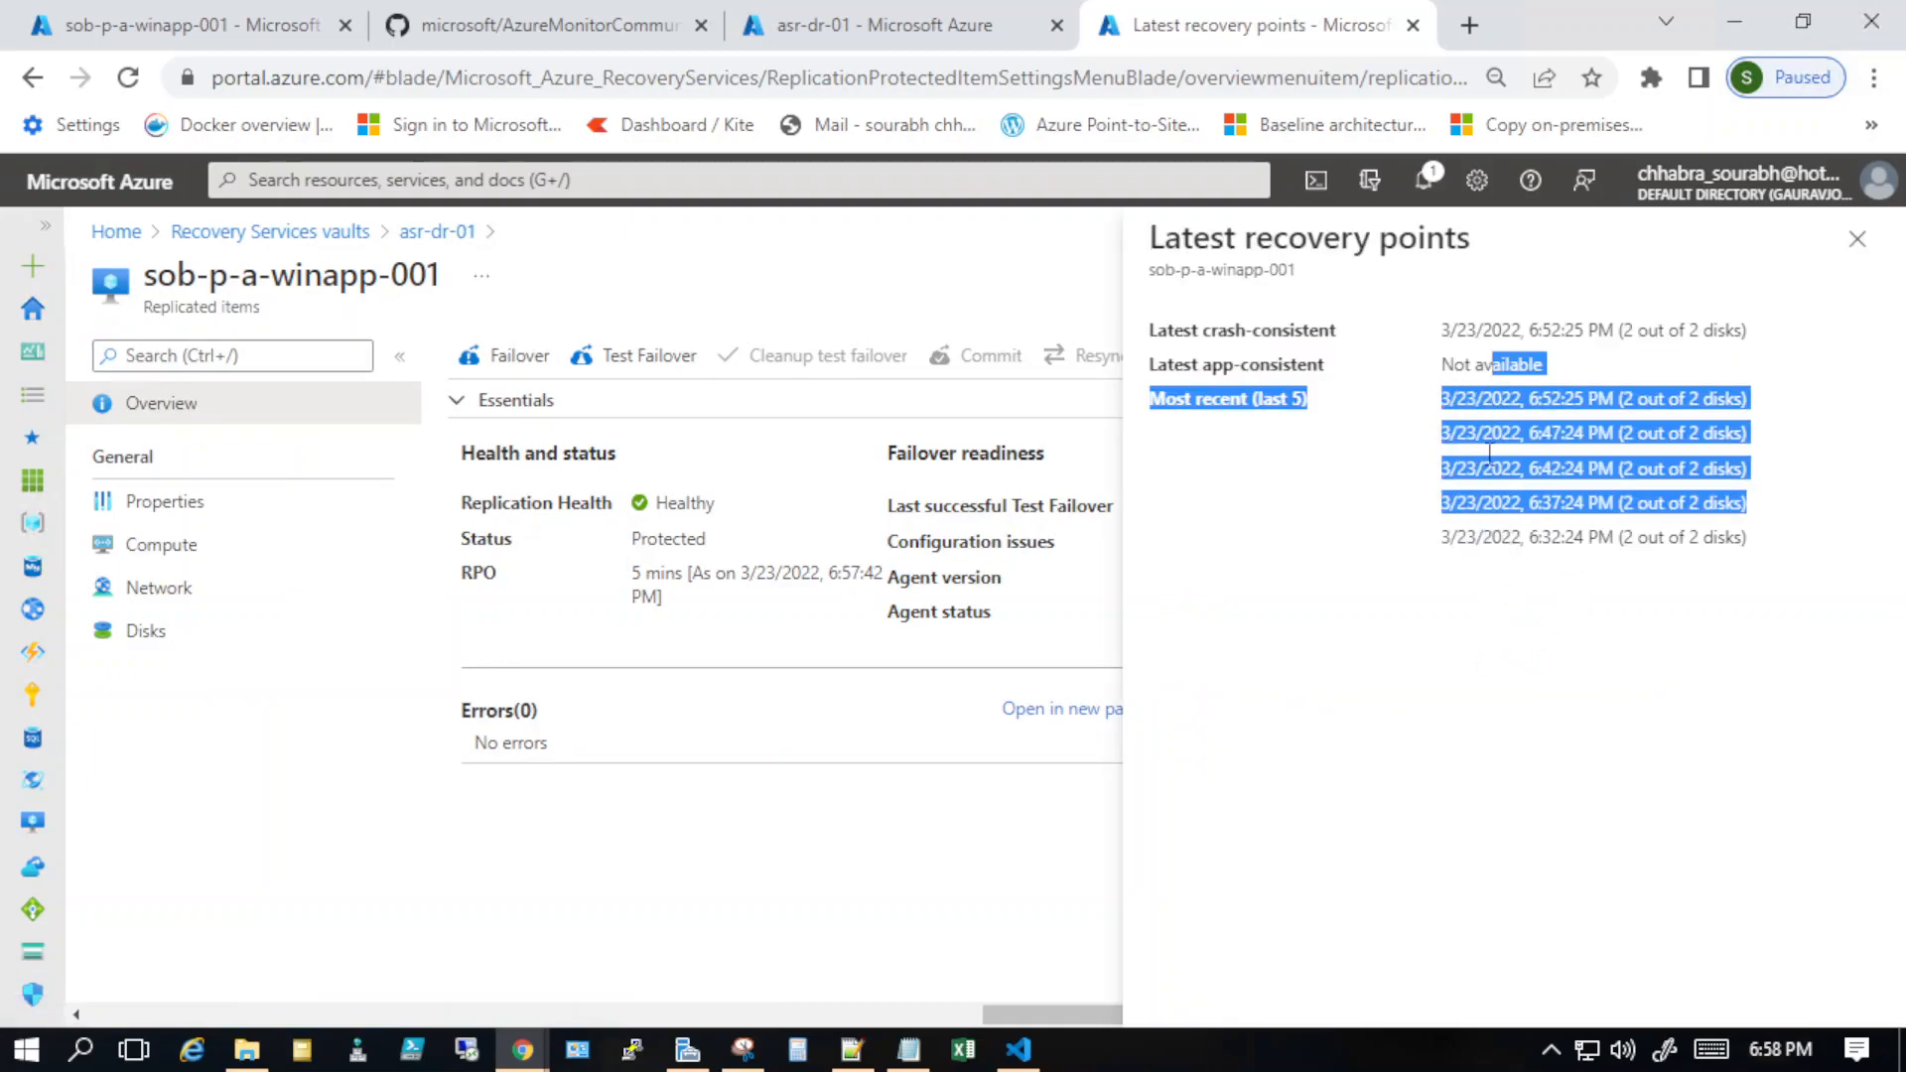
left_click(1504, 602)
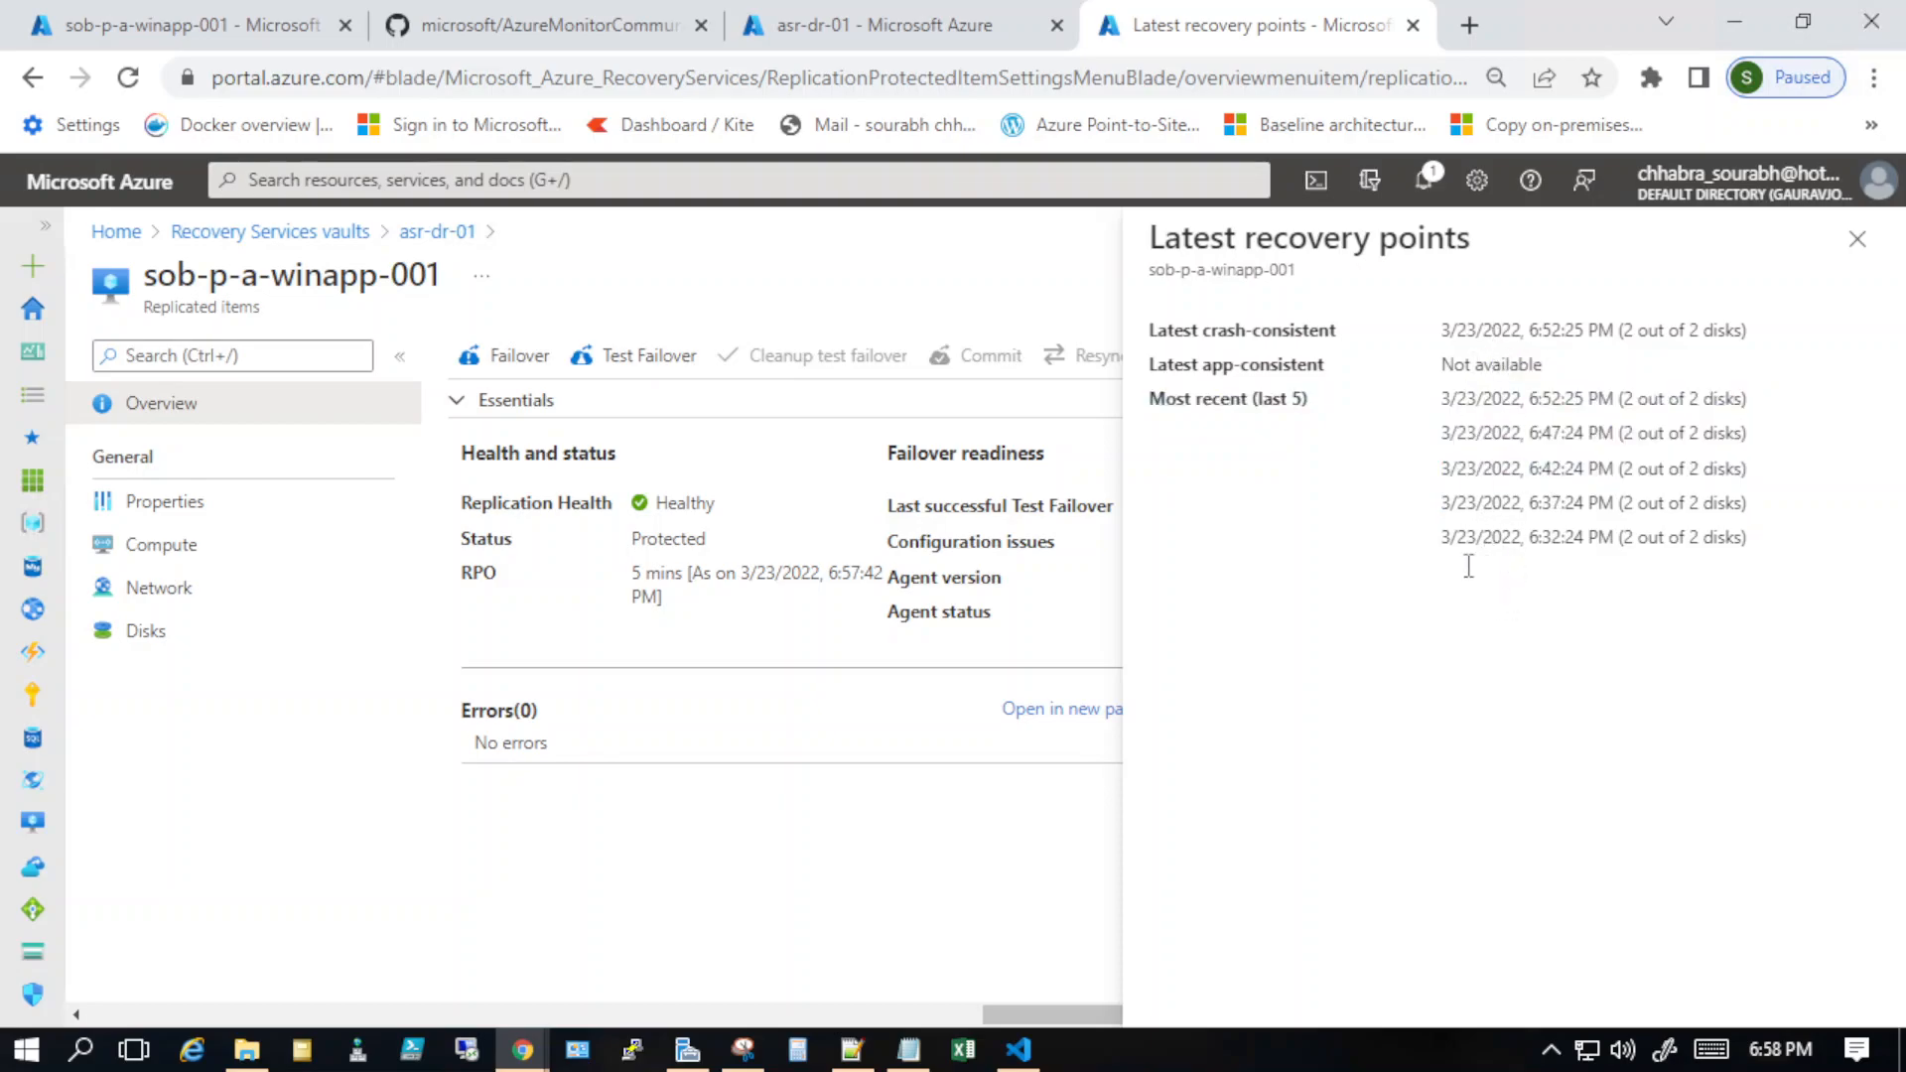
left_click(1855, 244)
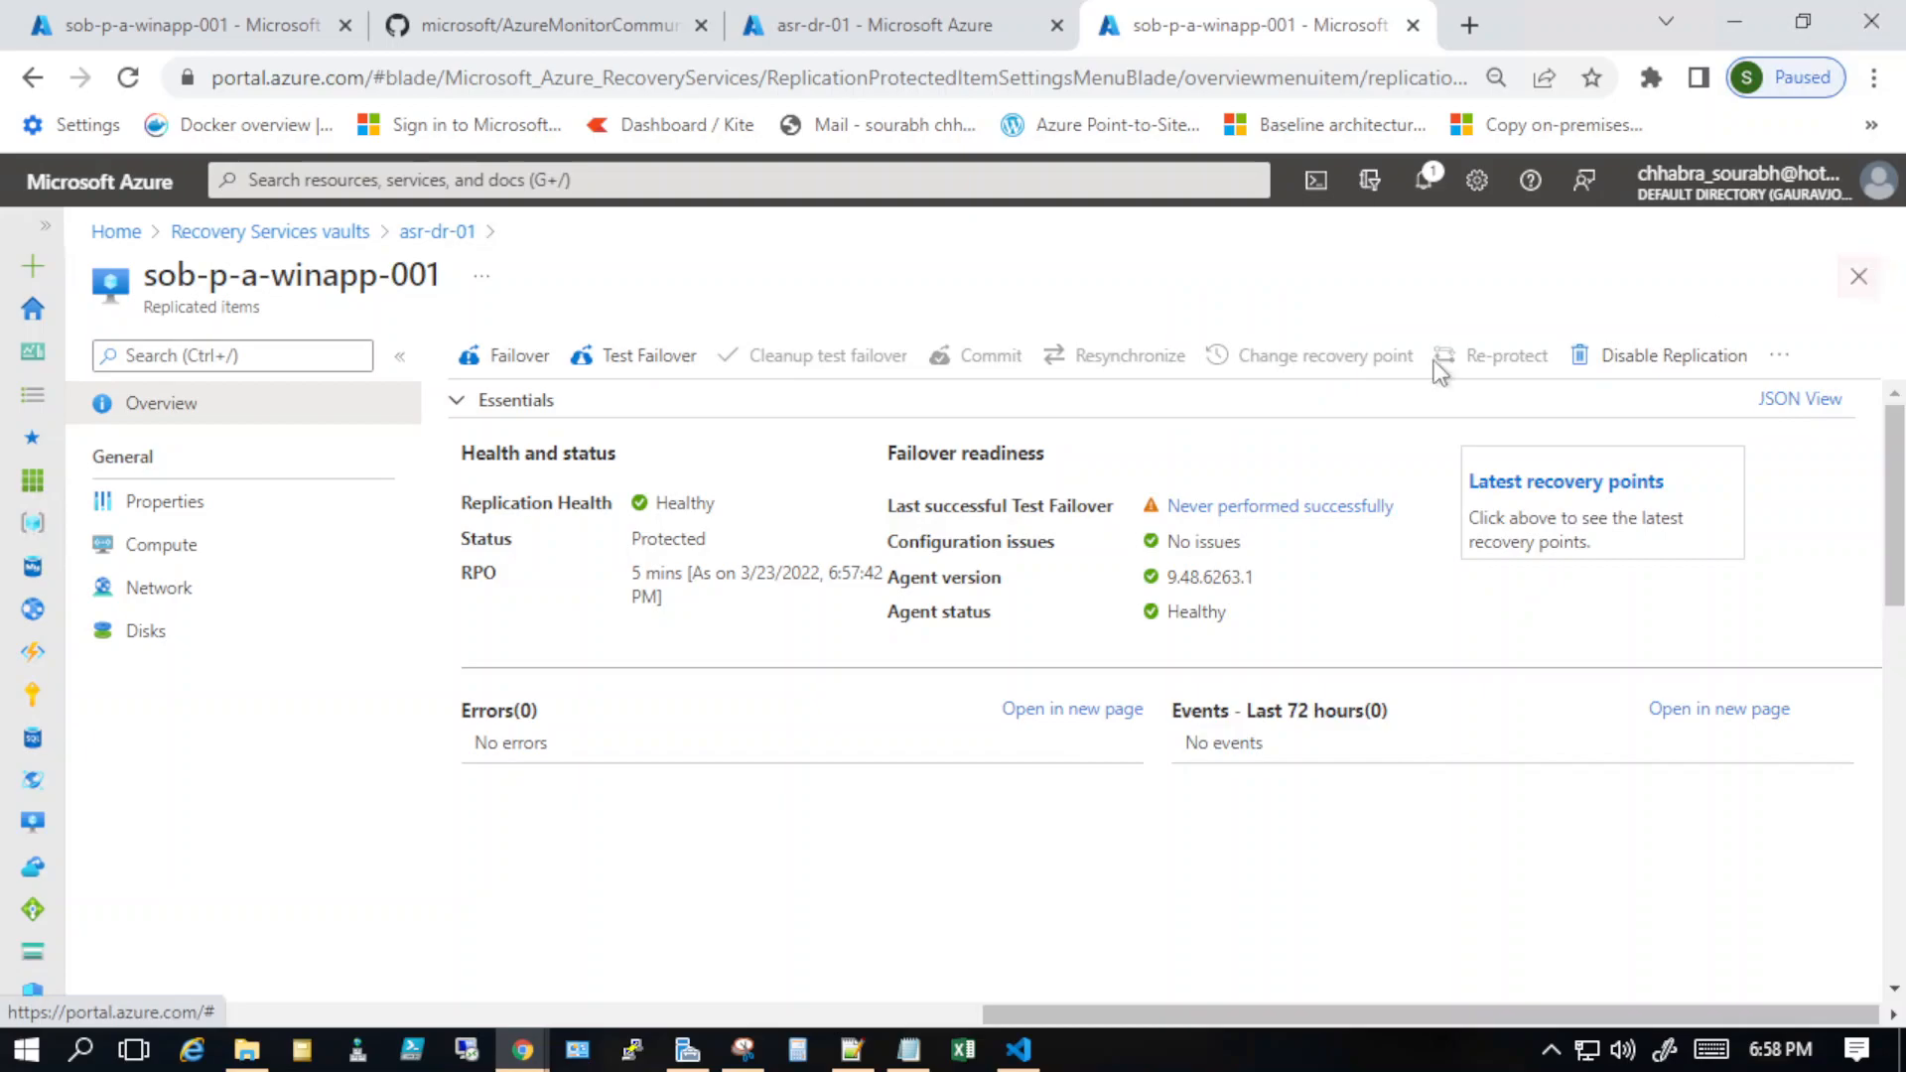
Step: Return to the asr-dr-01 vault and look through its available features and its overview page
left_click(438, 238)
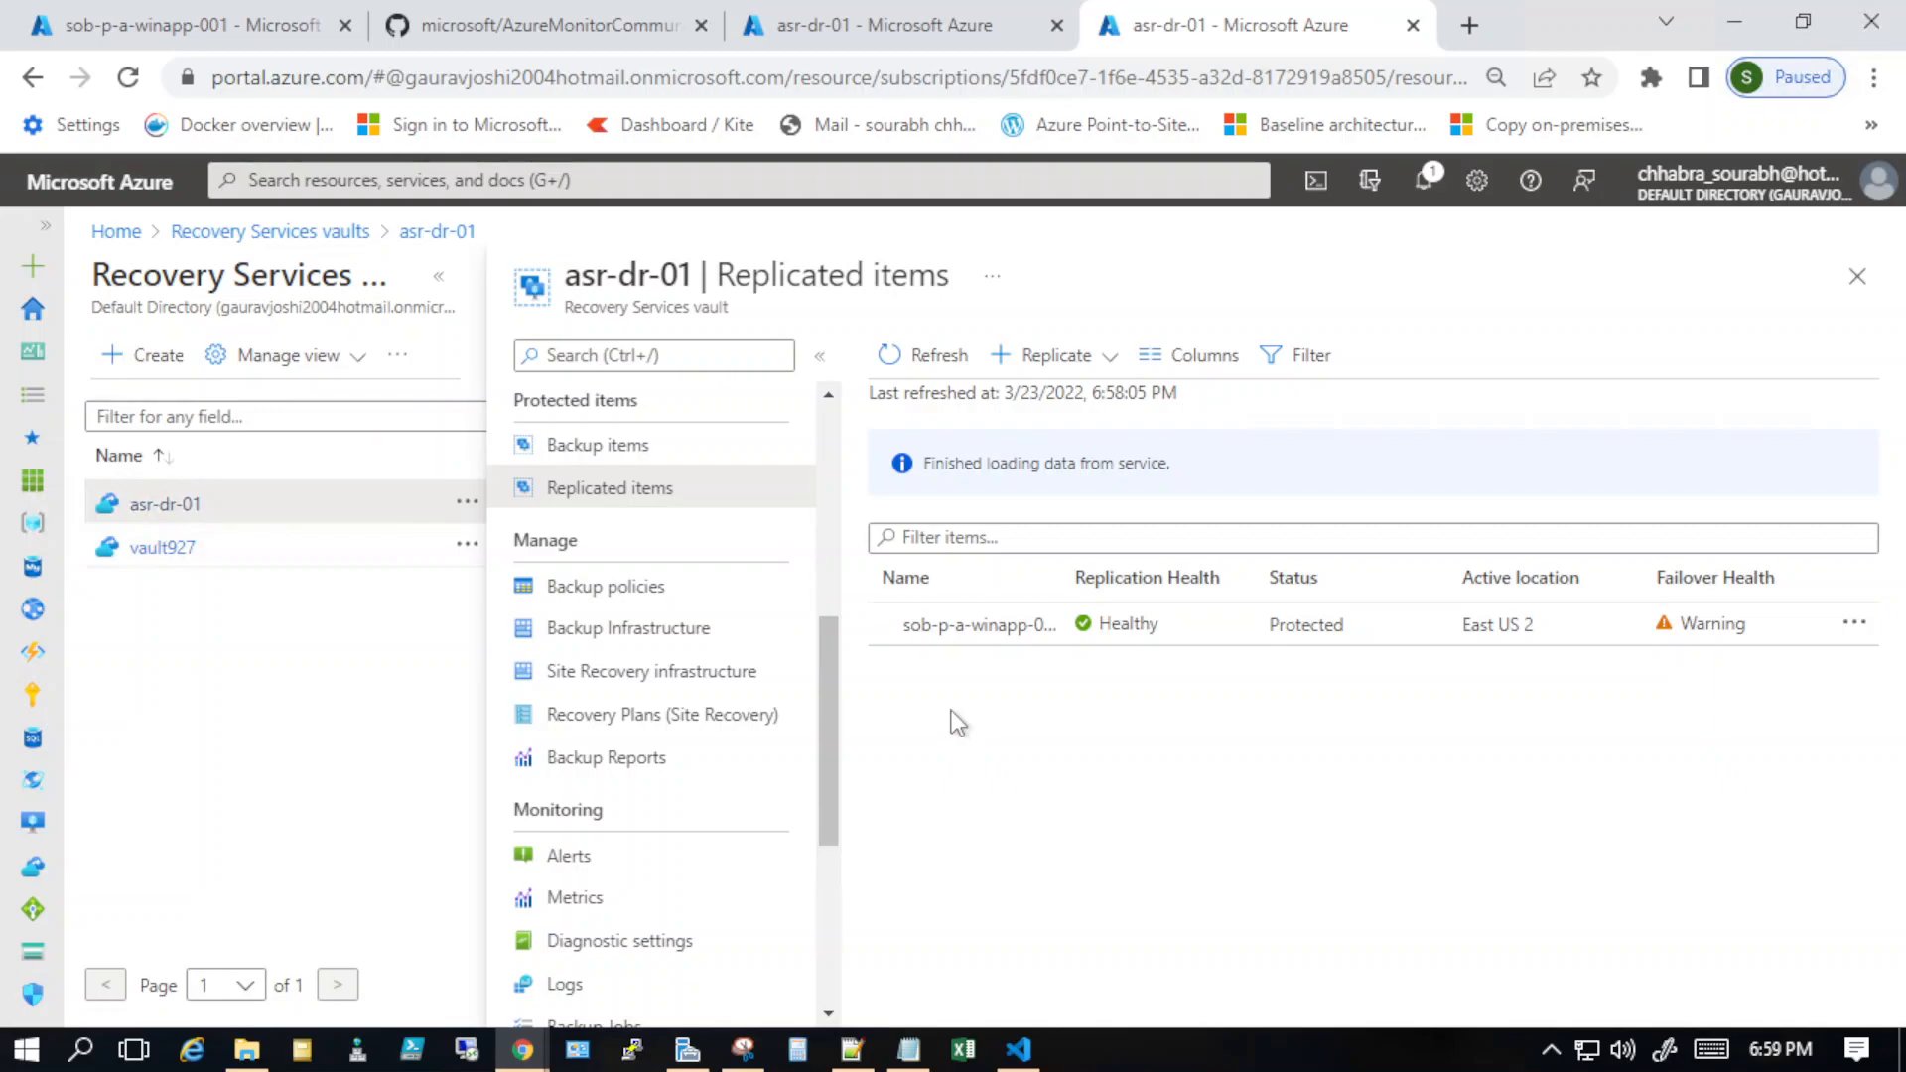
left_click_drag(835, 704, 824, 972)
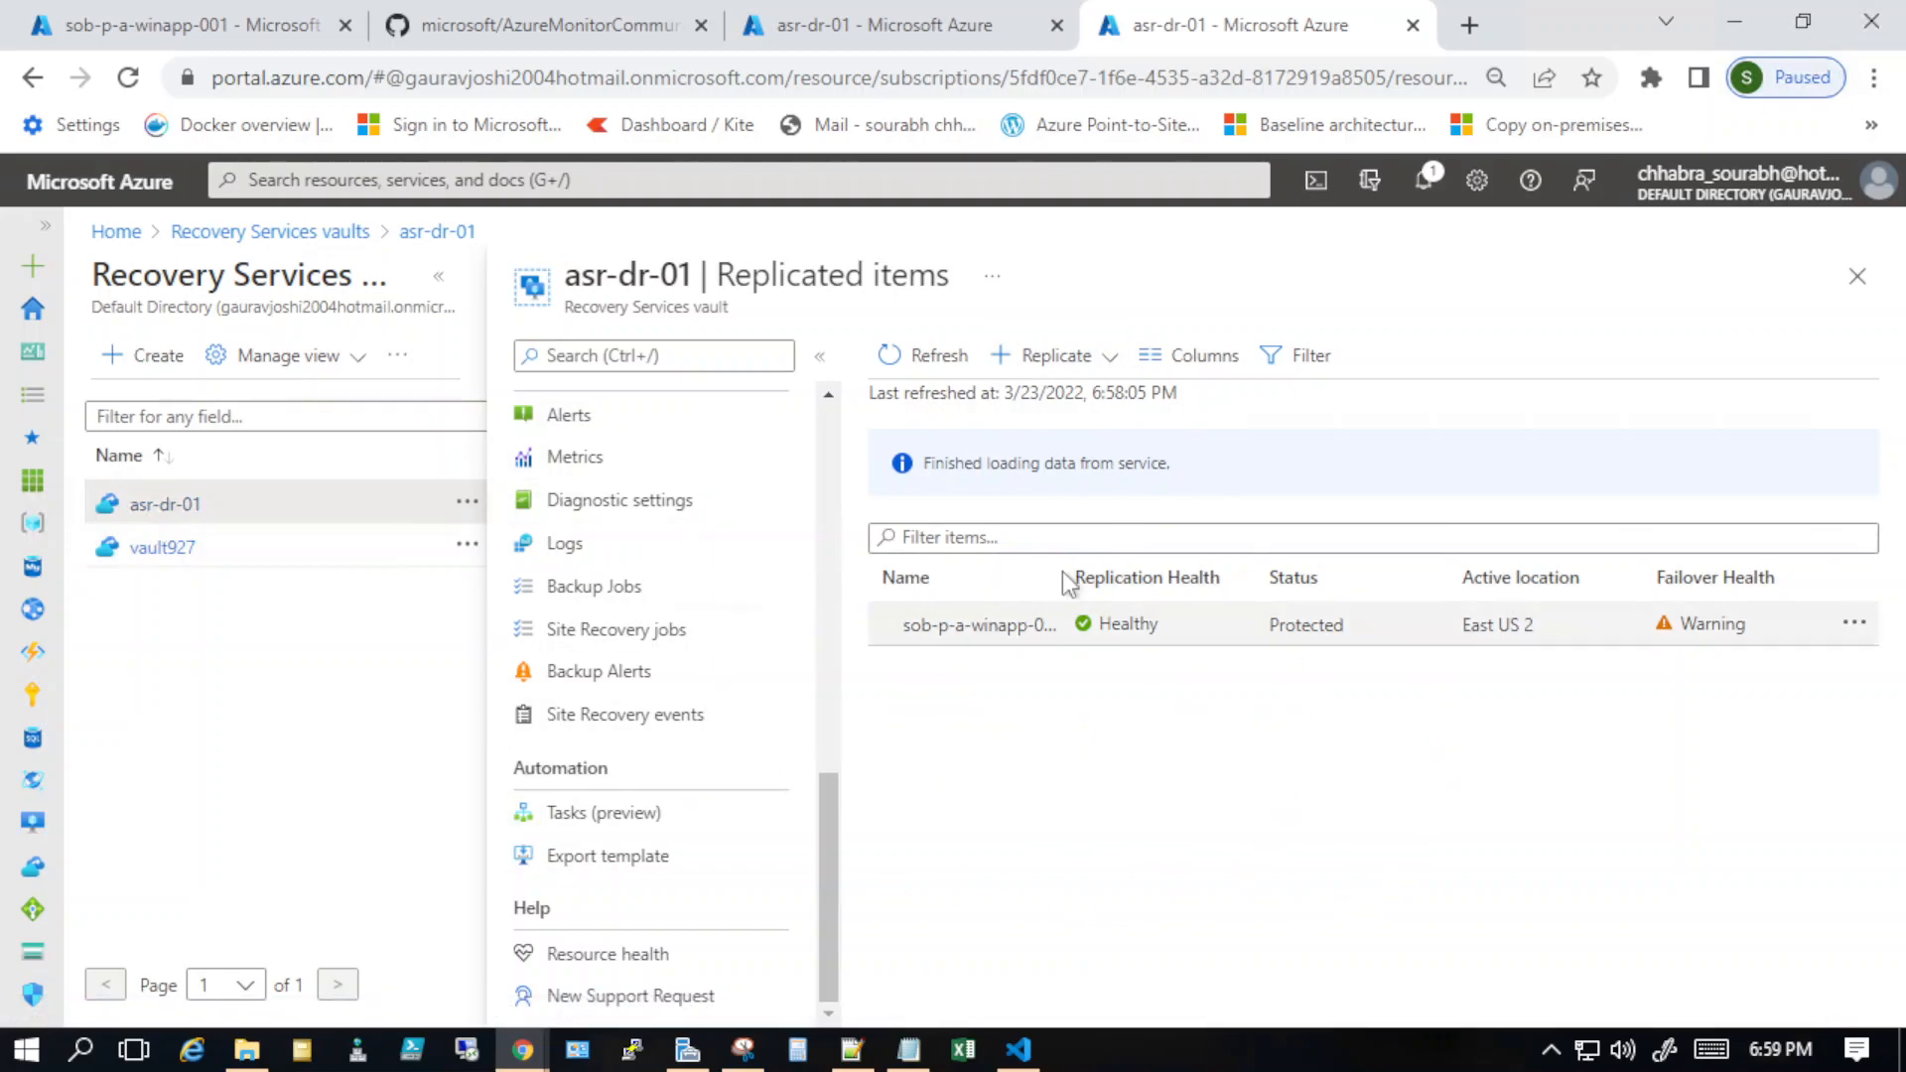
left_click_drag(837, 841, 844, 429)
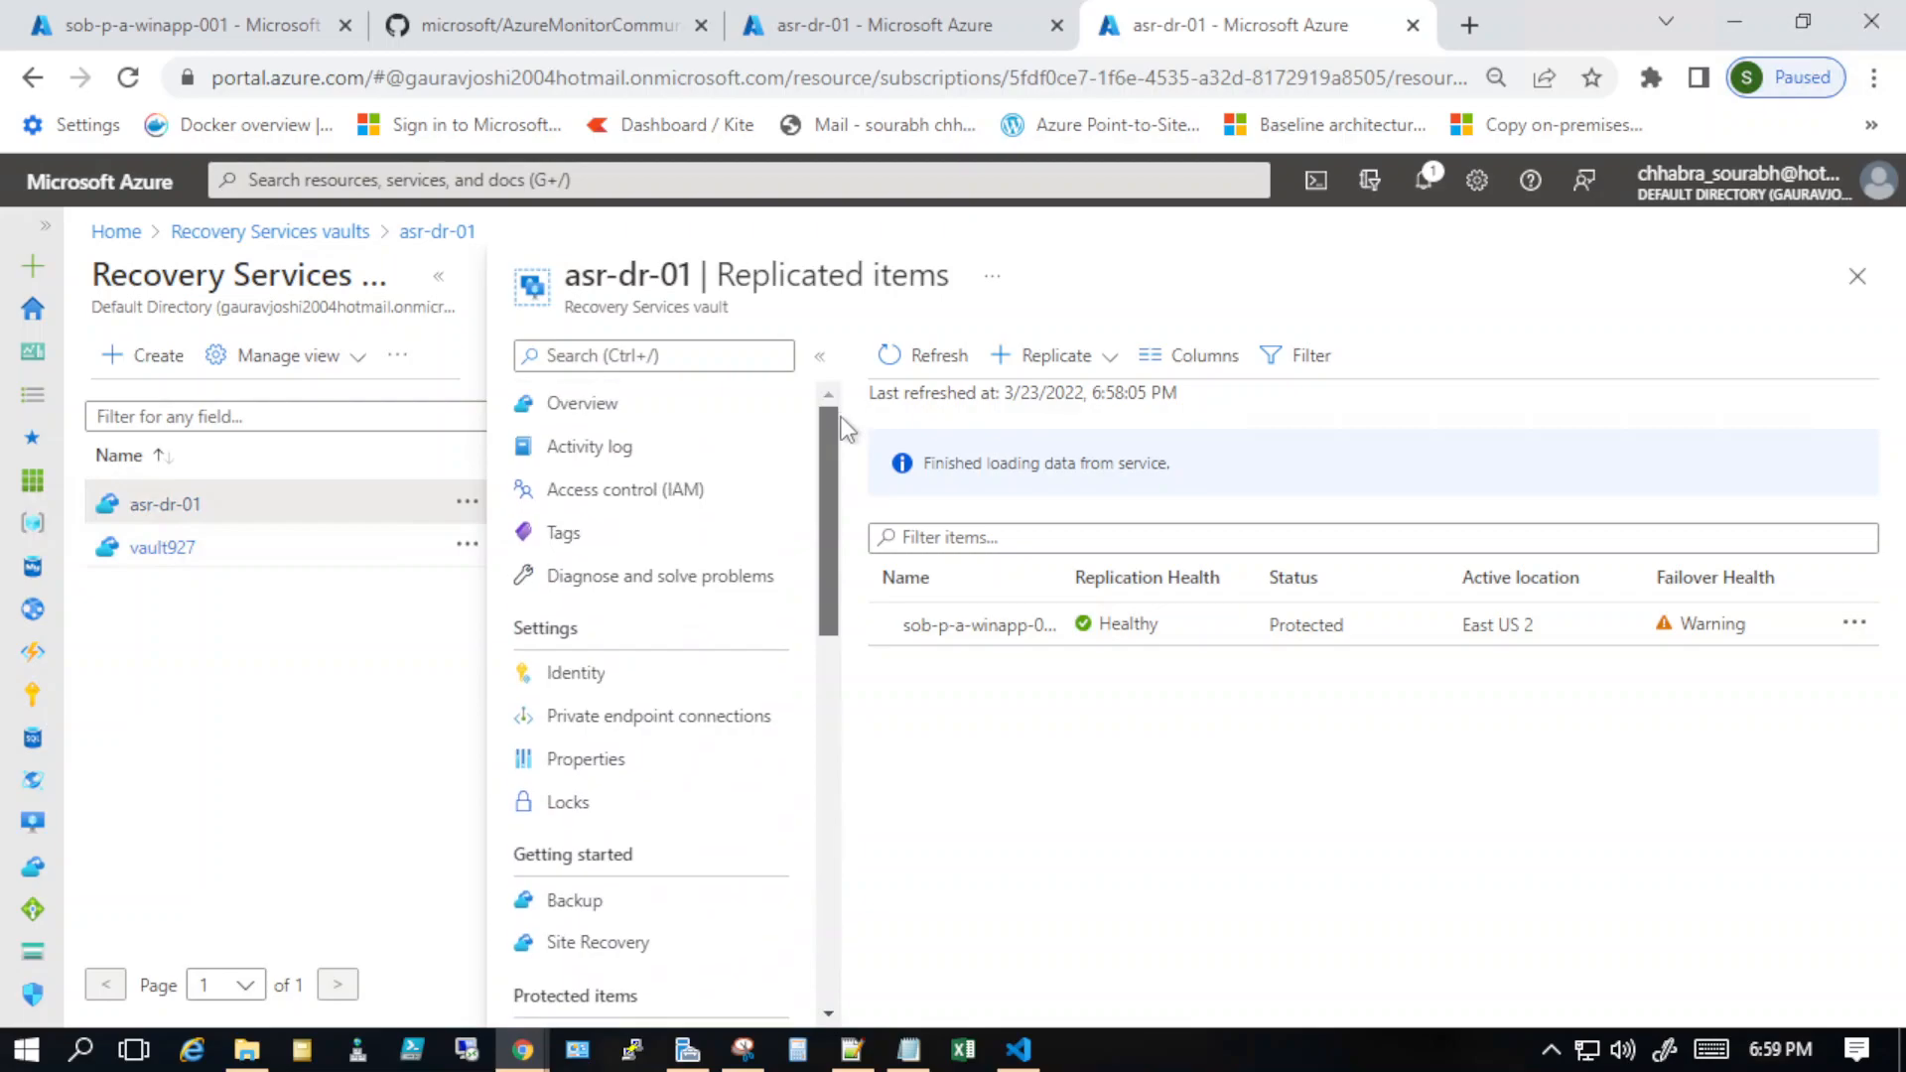
left_click(583, 404)
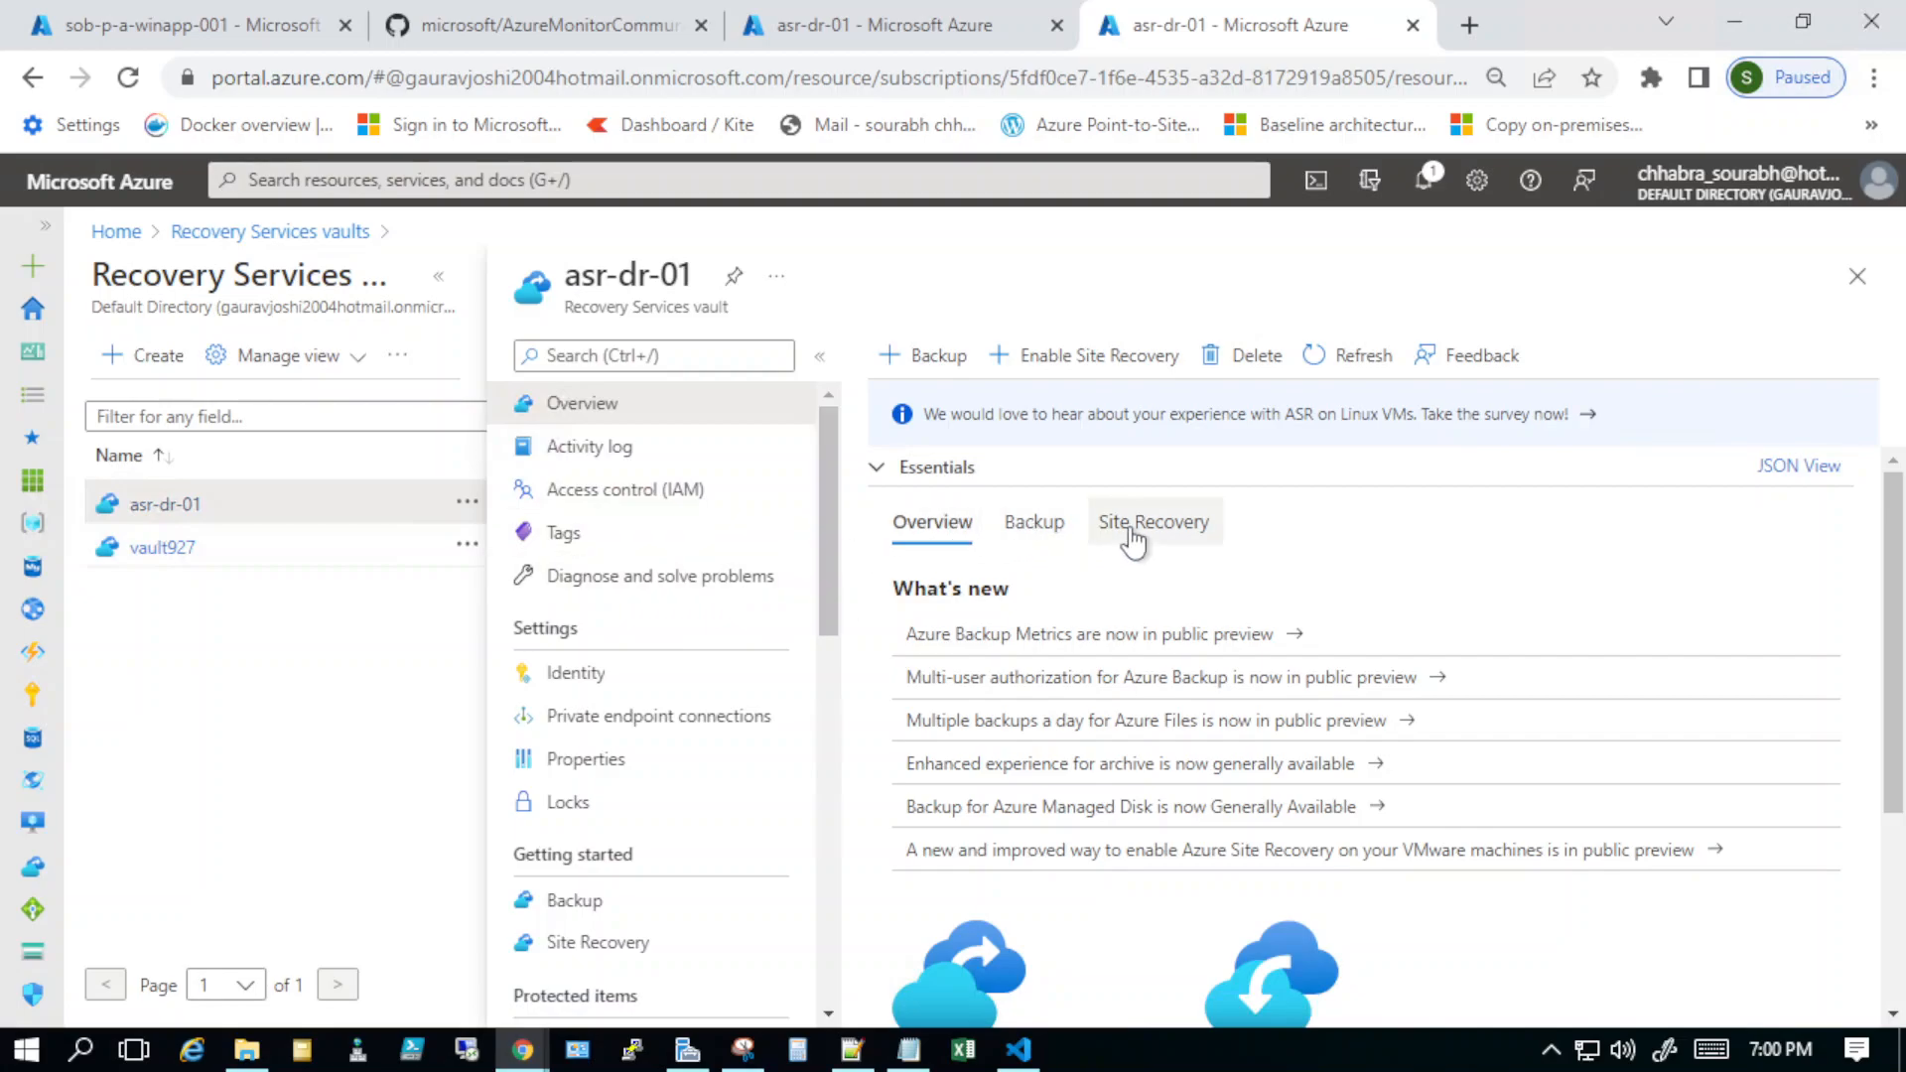
scroll(1109, 722, "down", 3)
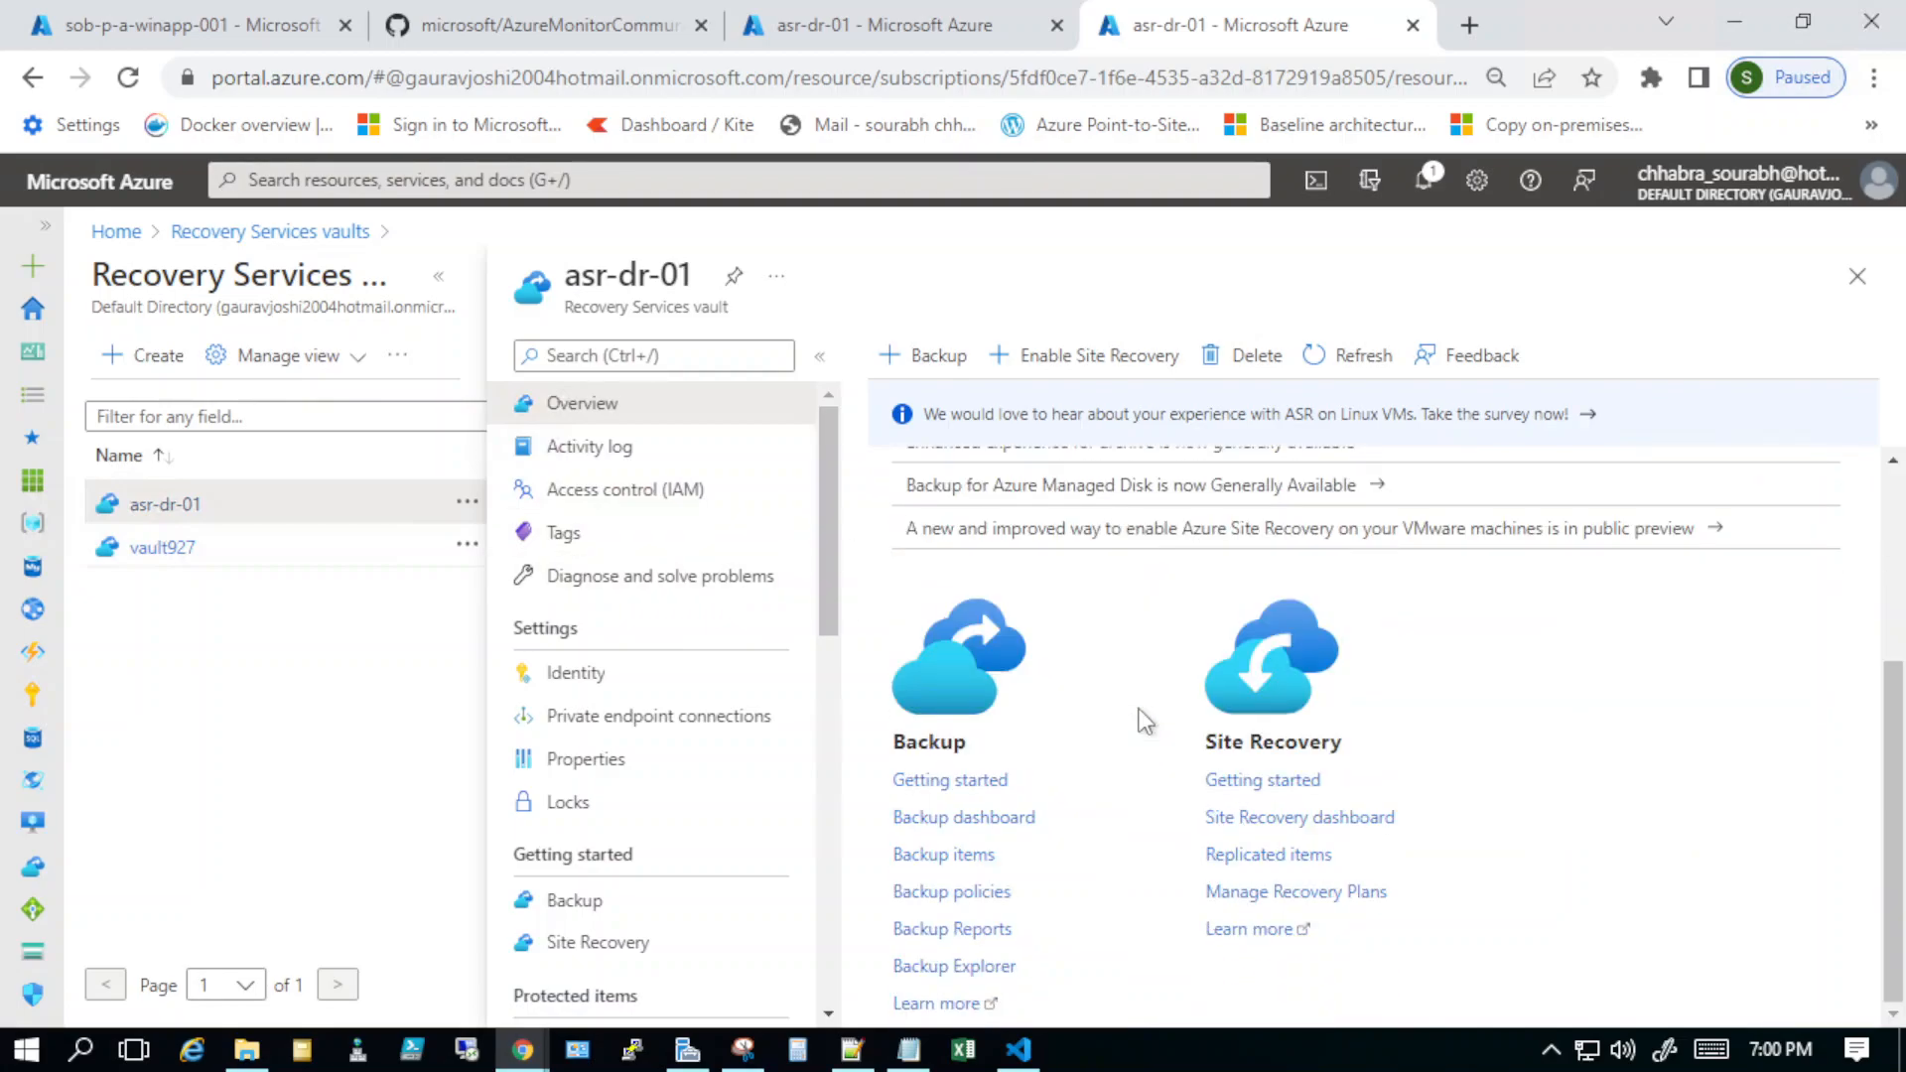
scroll(1138, 708, "up", 3)
Step: Check the location of asr-dr-01 in the list of Recovery Services vaults and reopen the vault
left_click(1857, 276)
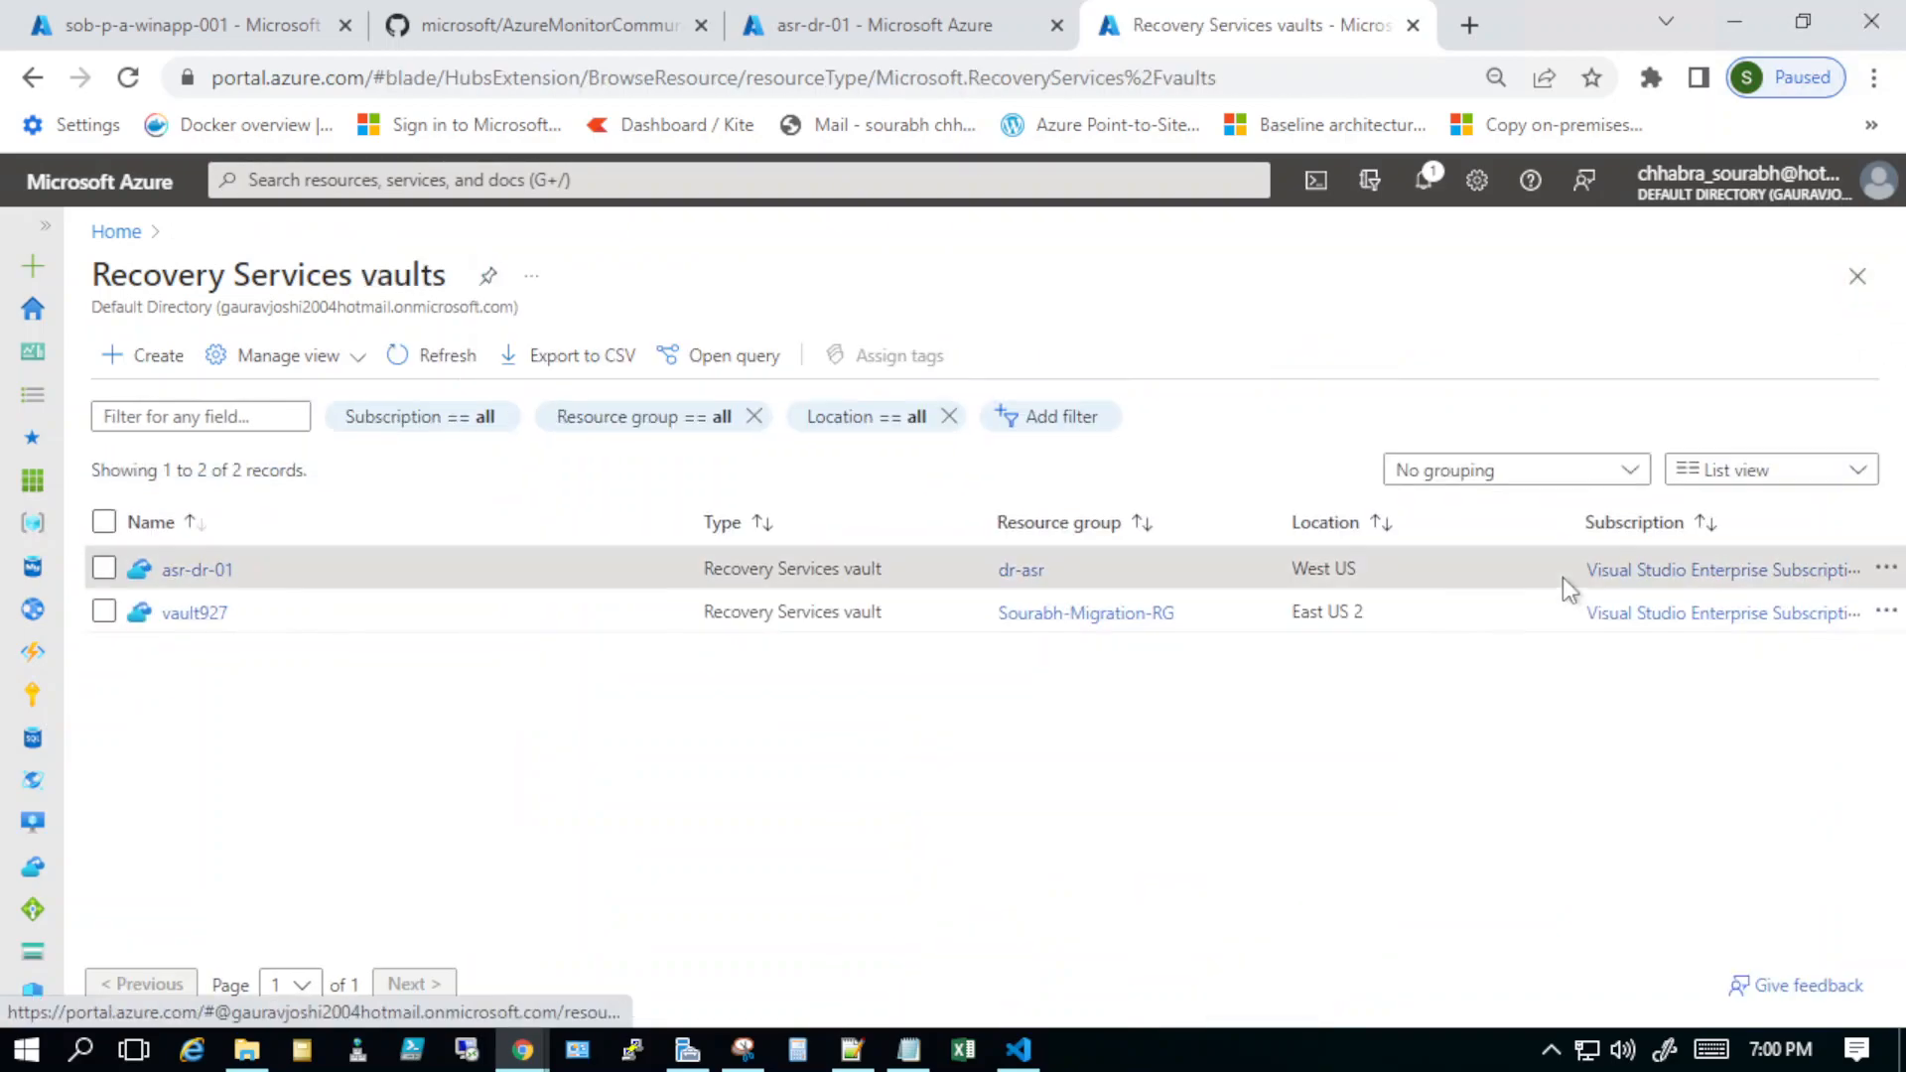
triple_click(1299, 568)
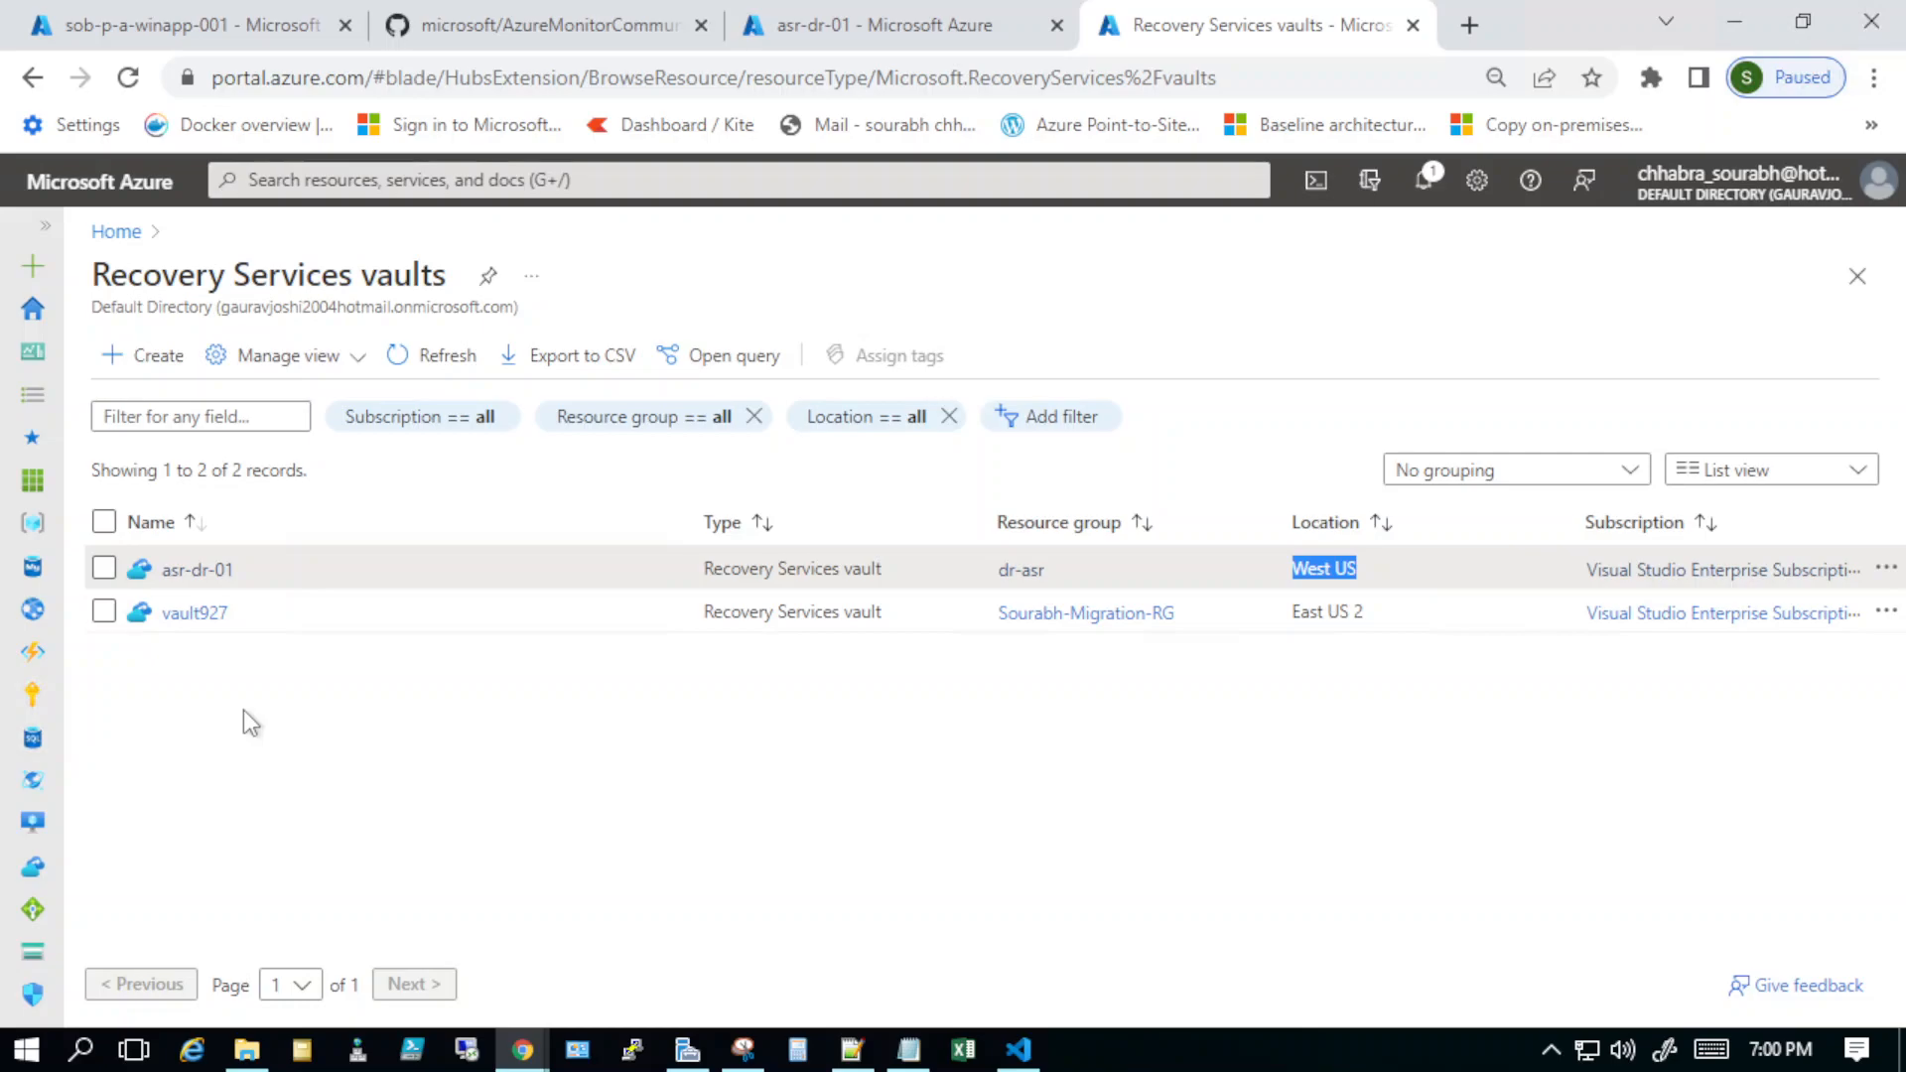
left_click(184, 568)
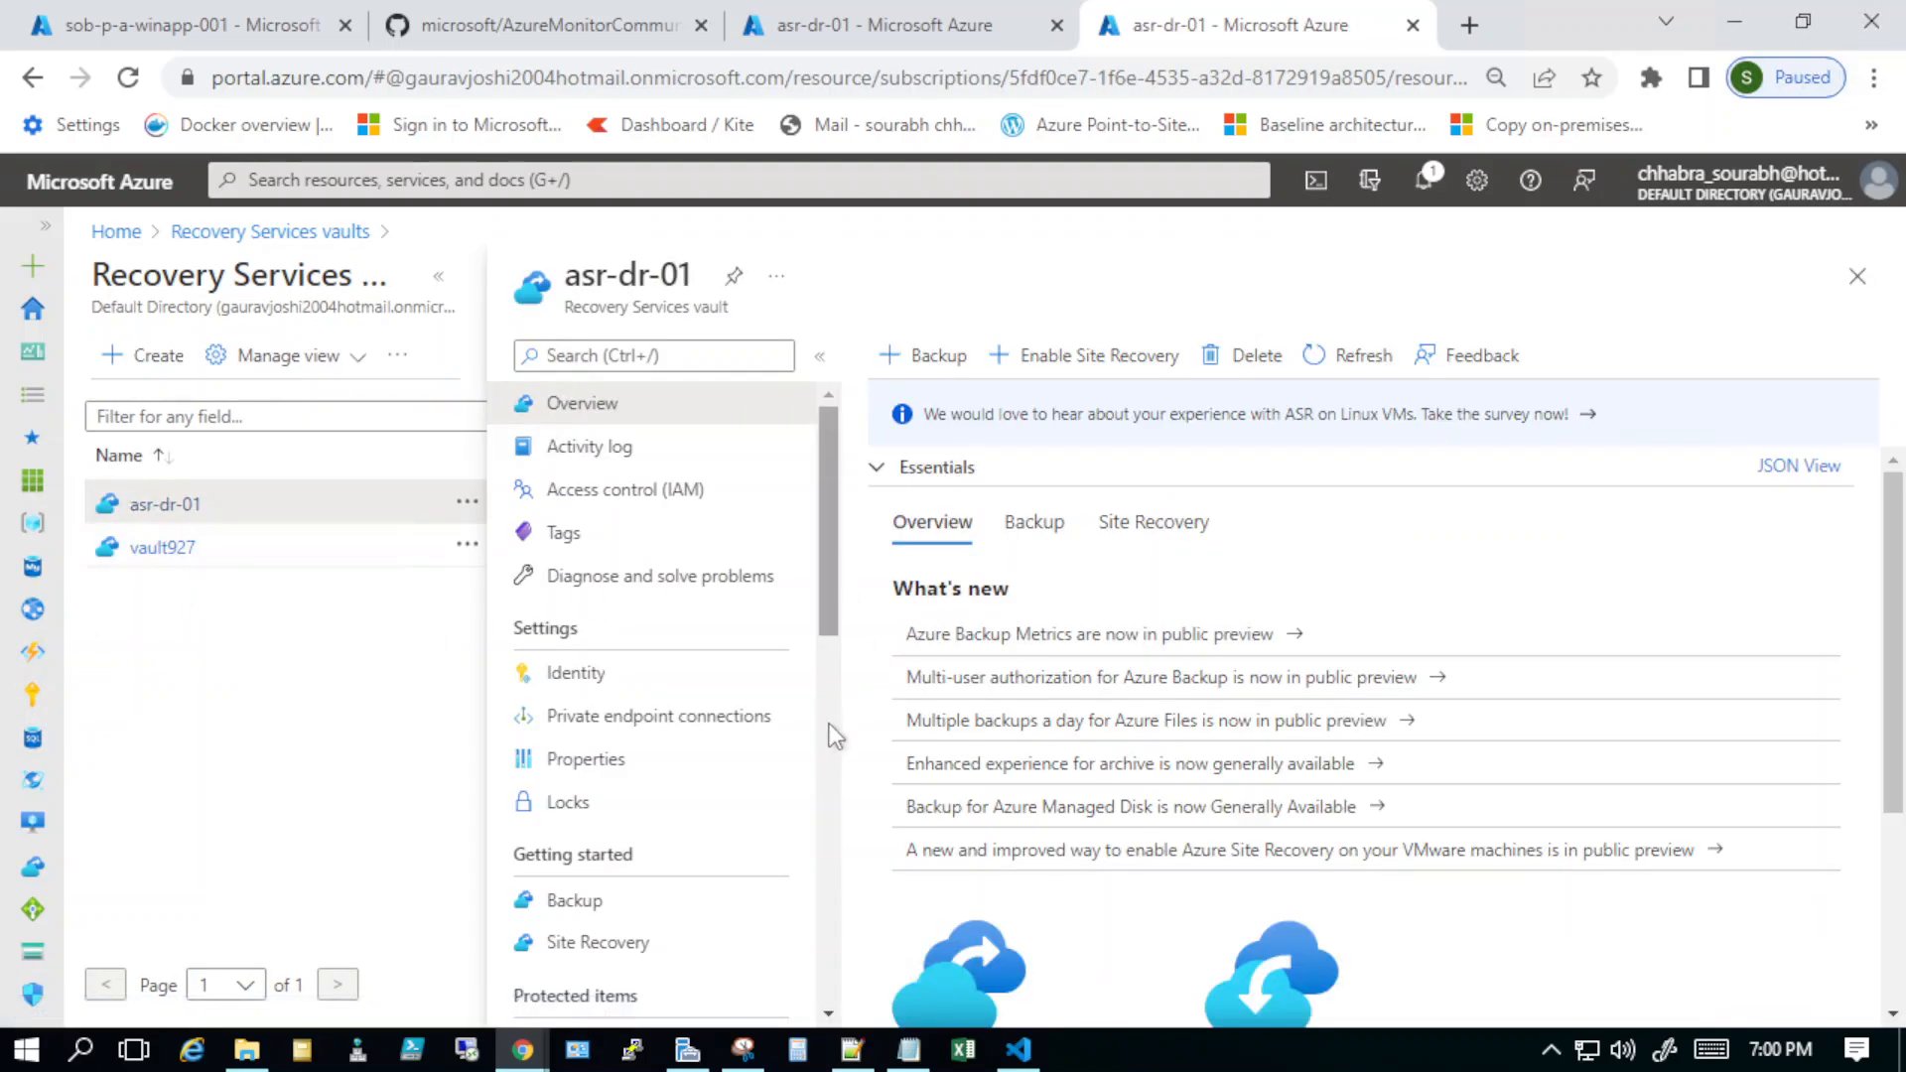
left_click(824, 729)
scroll(830, 742, "down", 5)
Step: Find the Log Analytics workspaces and open asr-log-analytics to check its location
left_click(115, 232)
left_click(476, 181)
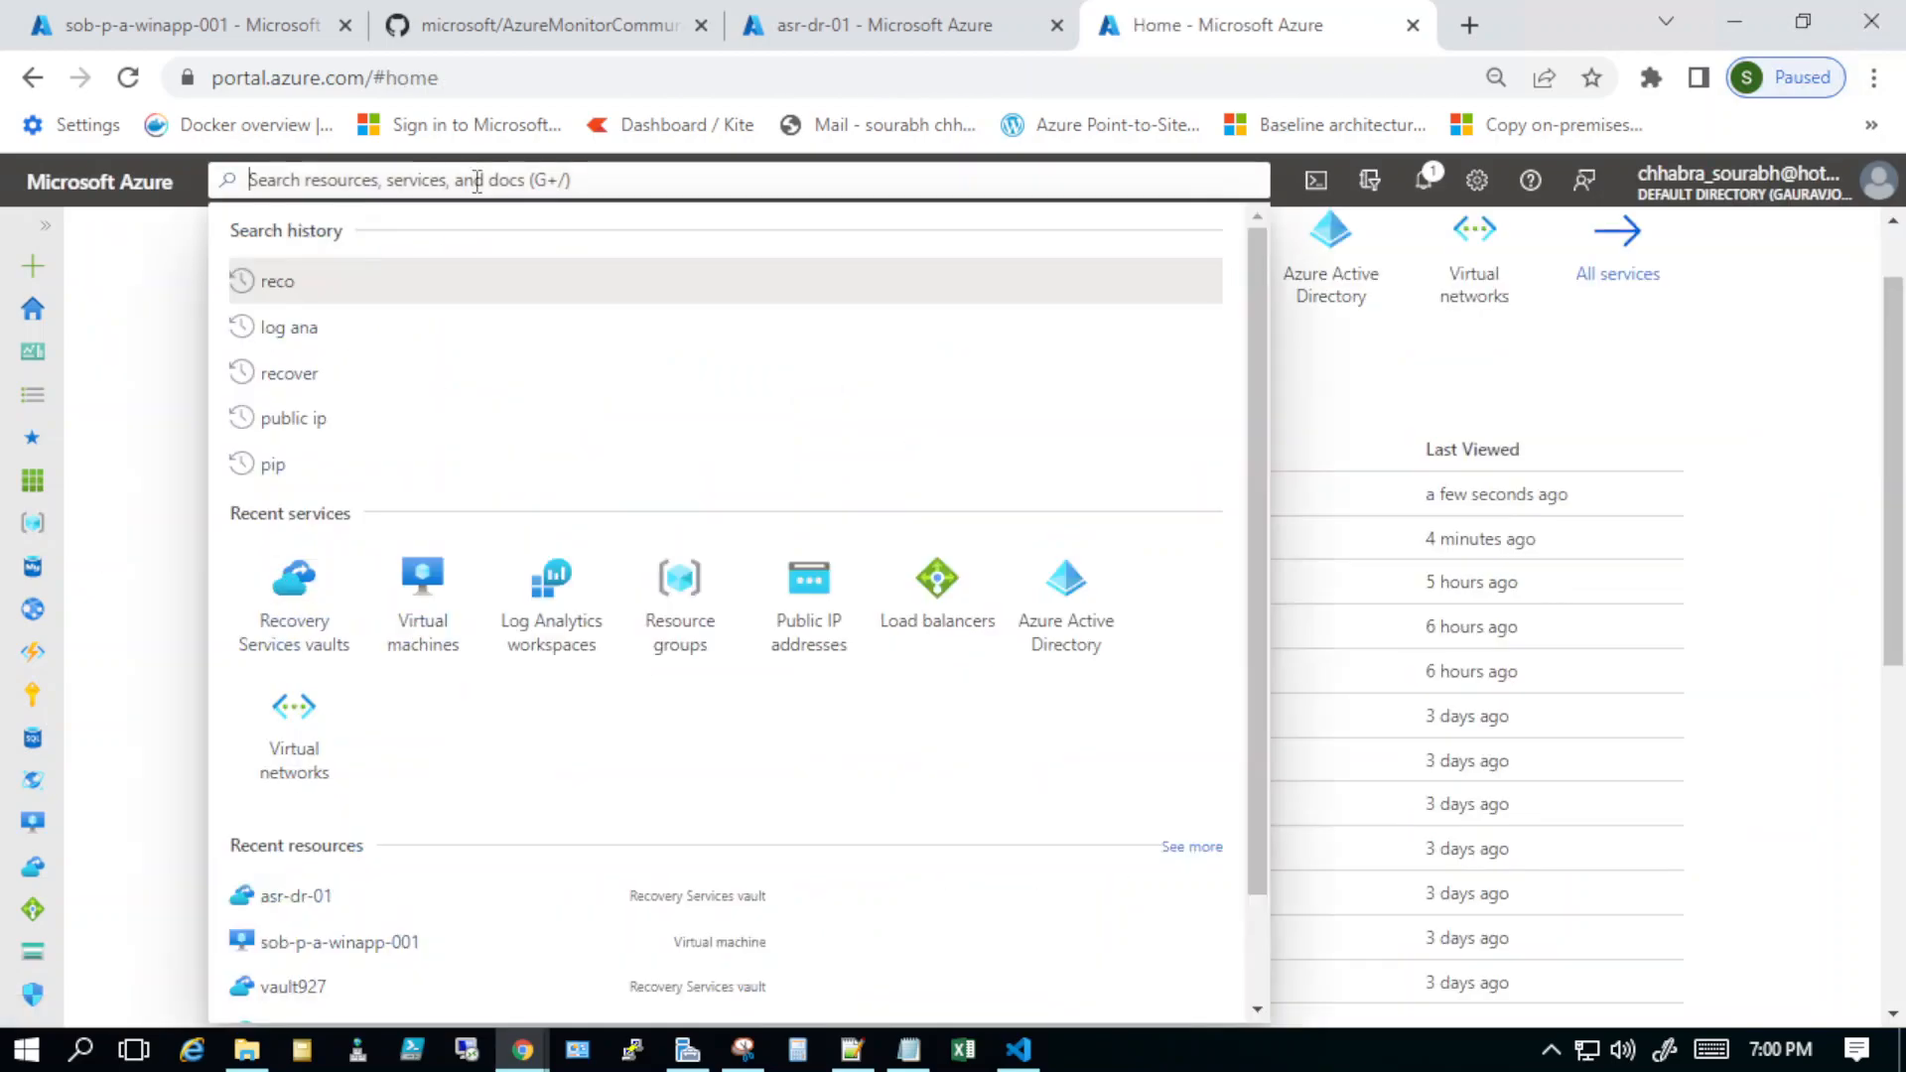
type("log")
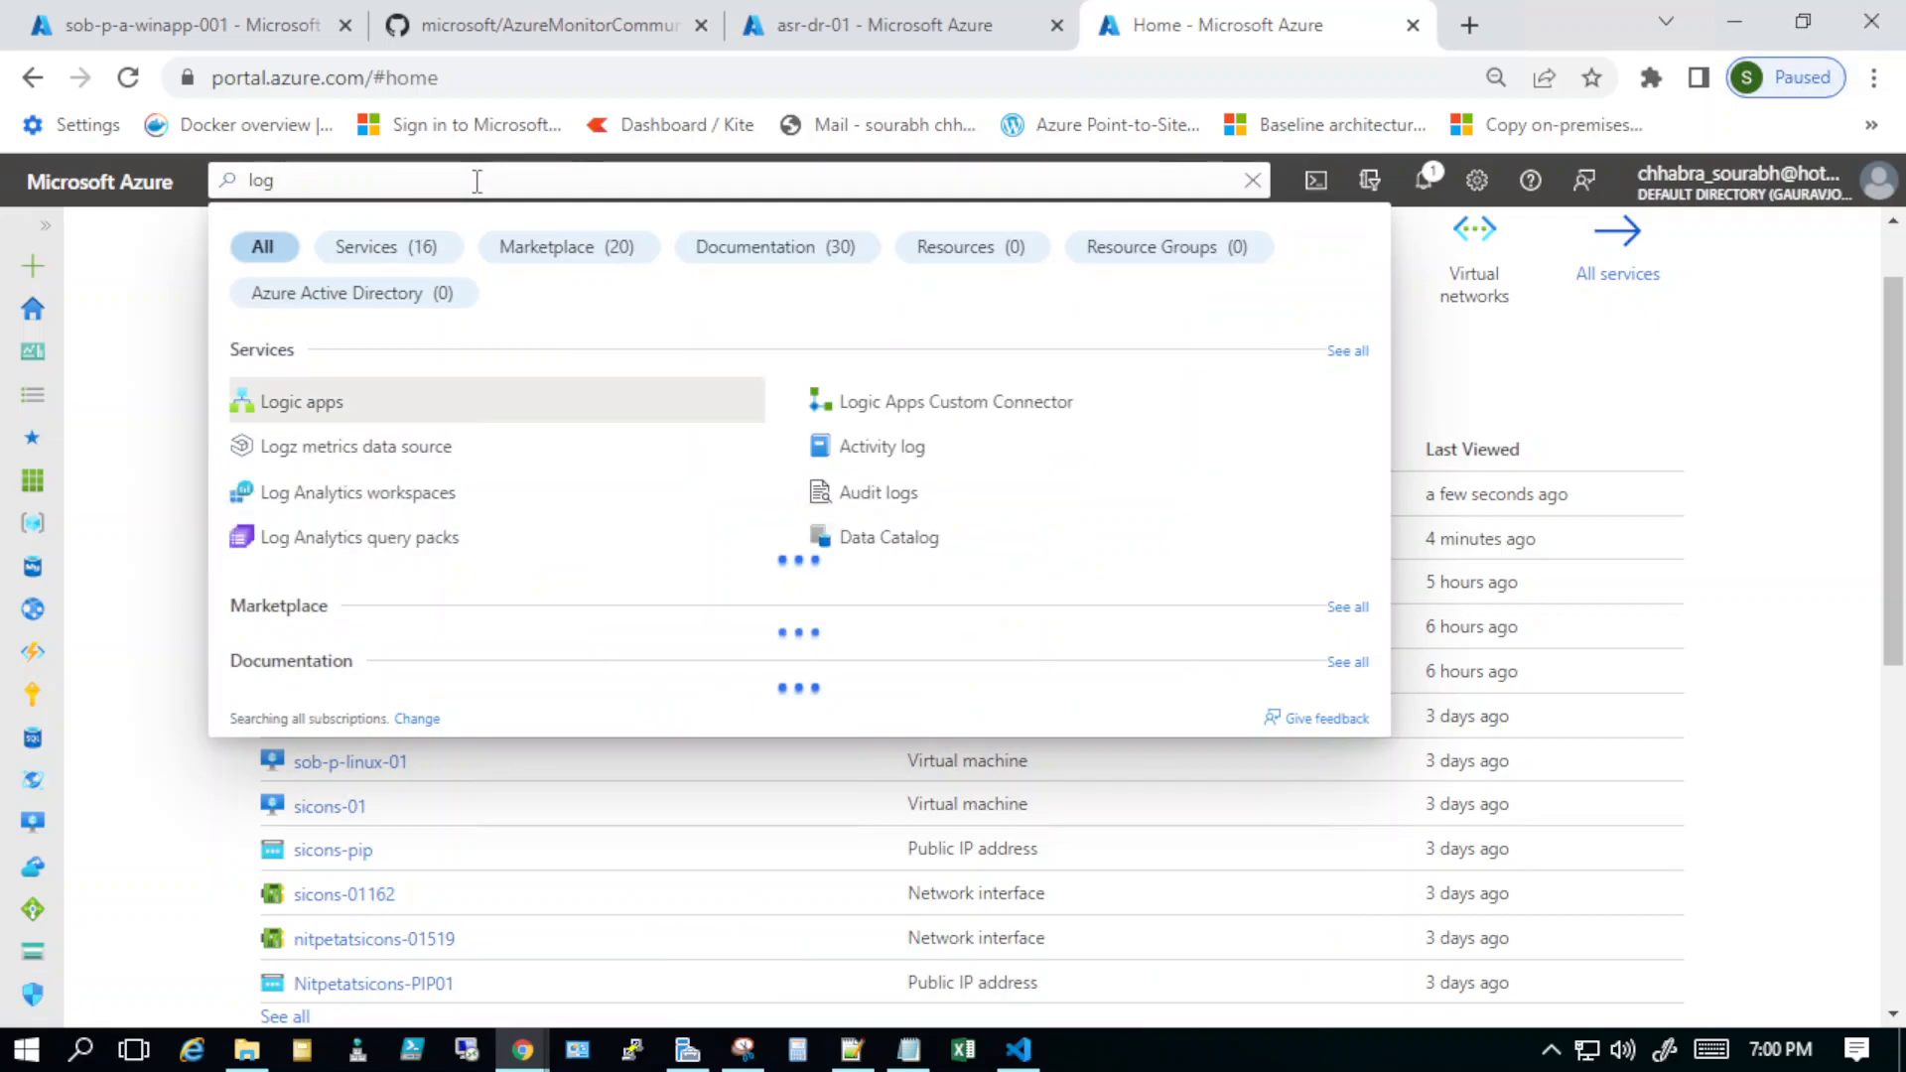
type(" anal")
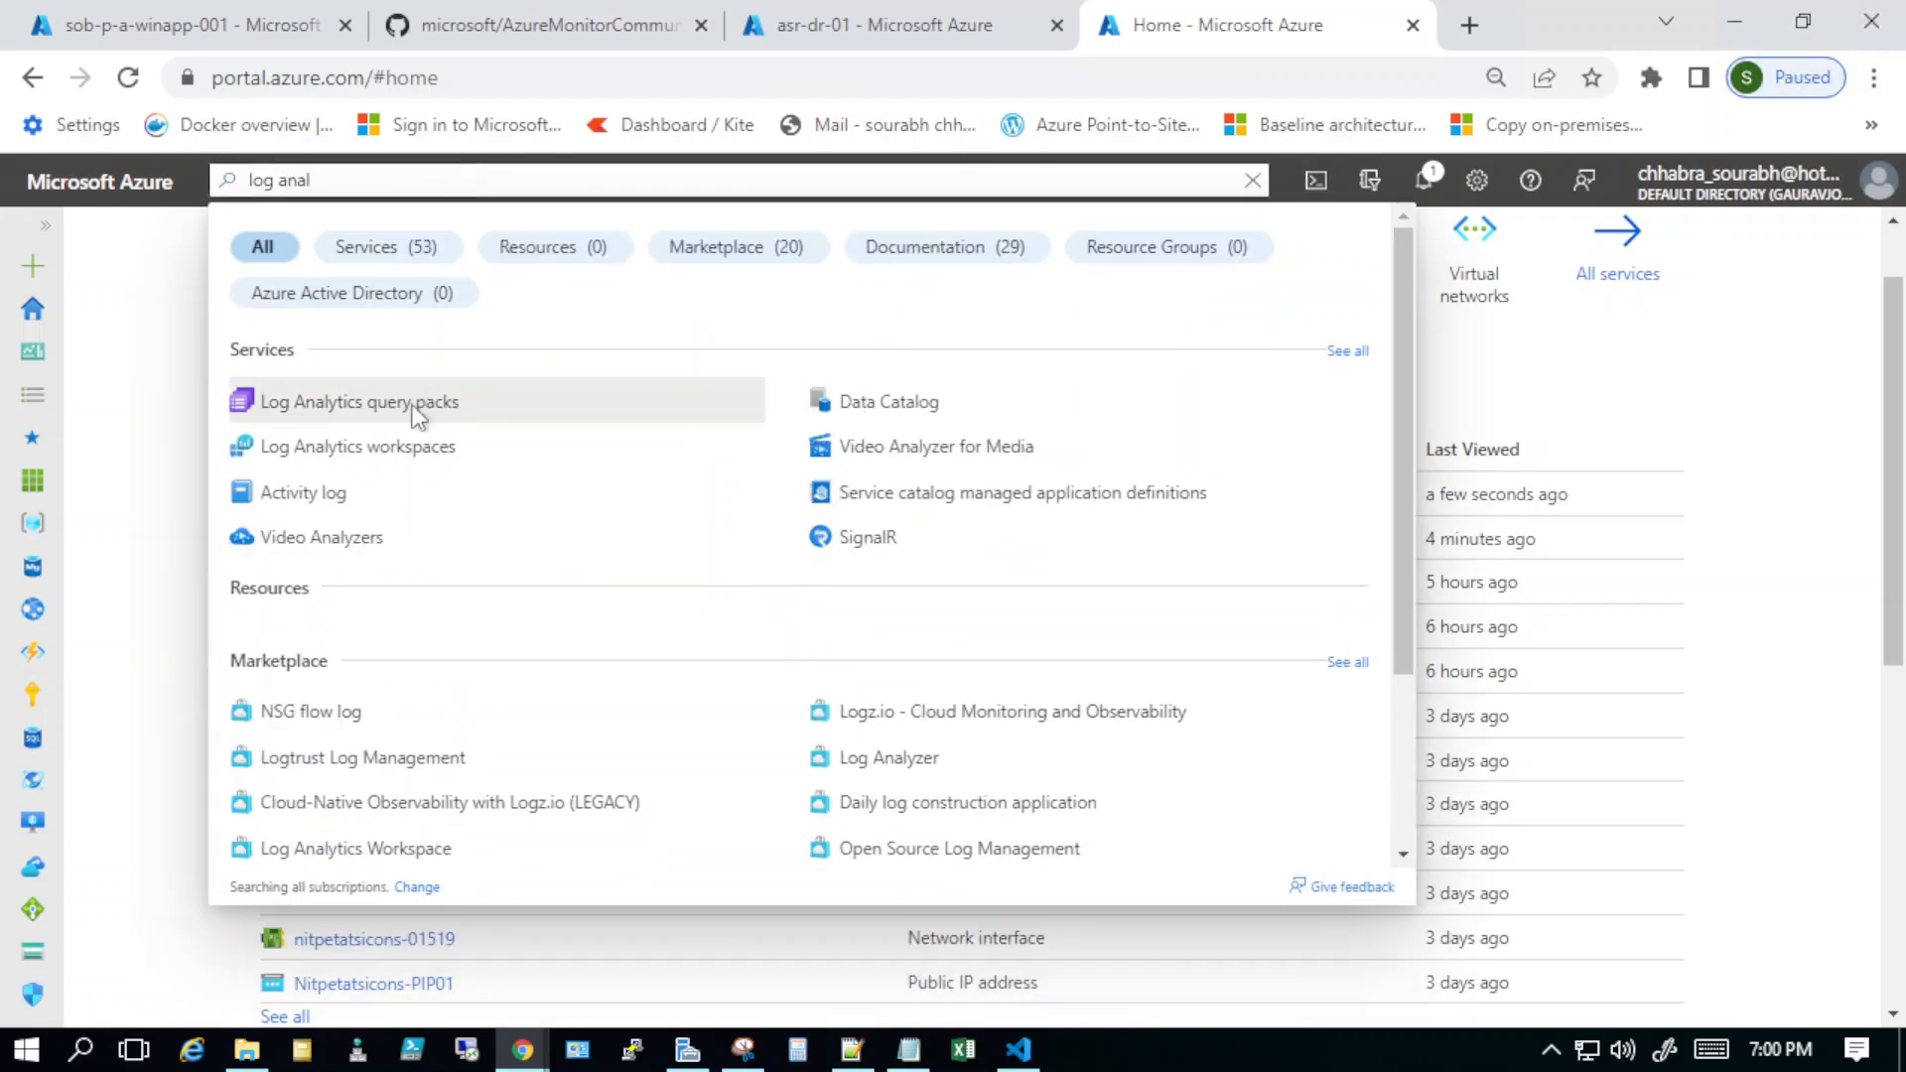
key("Return")
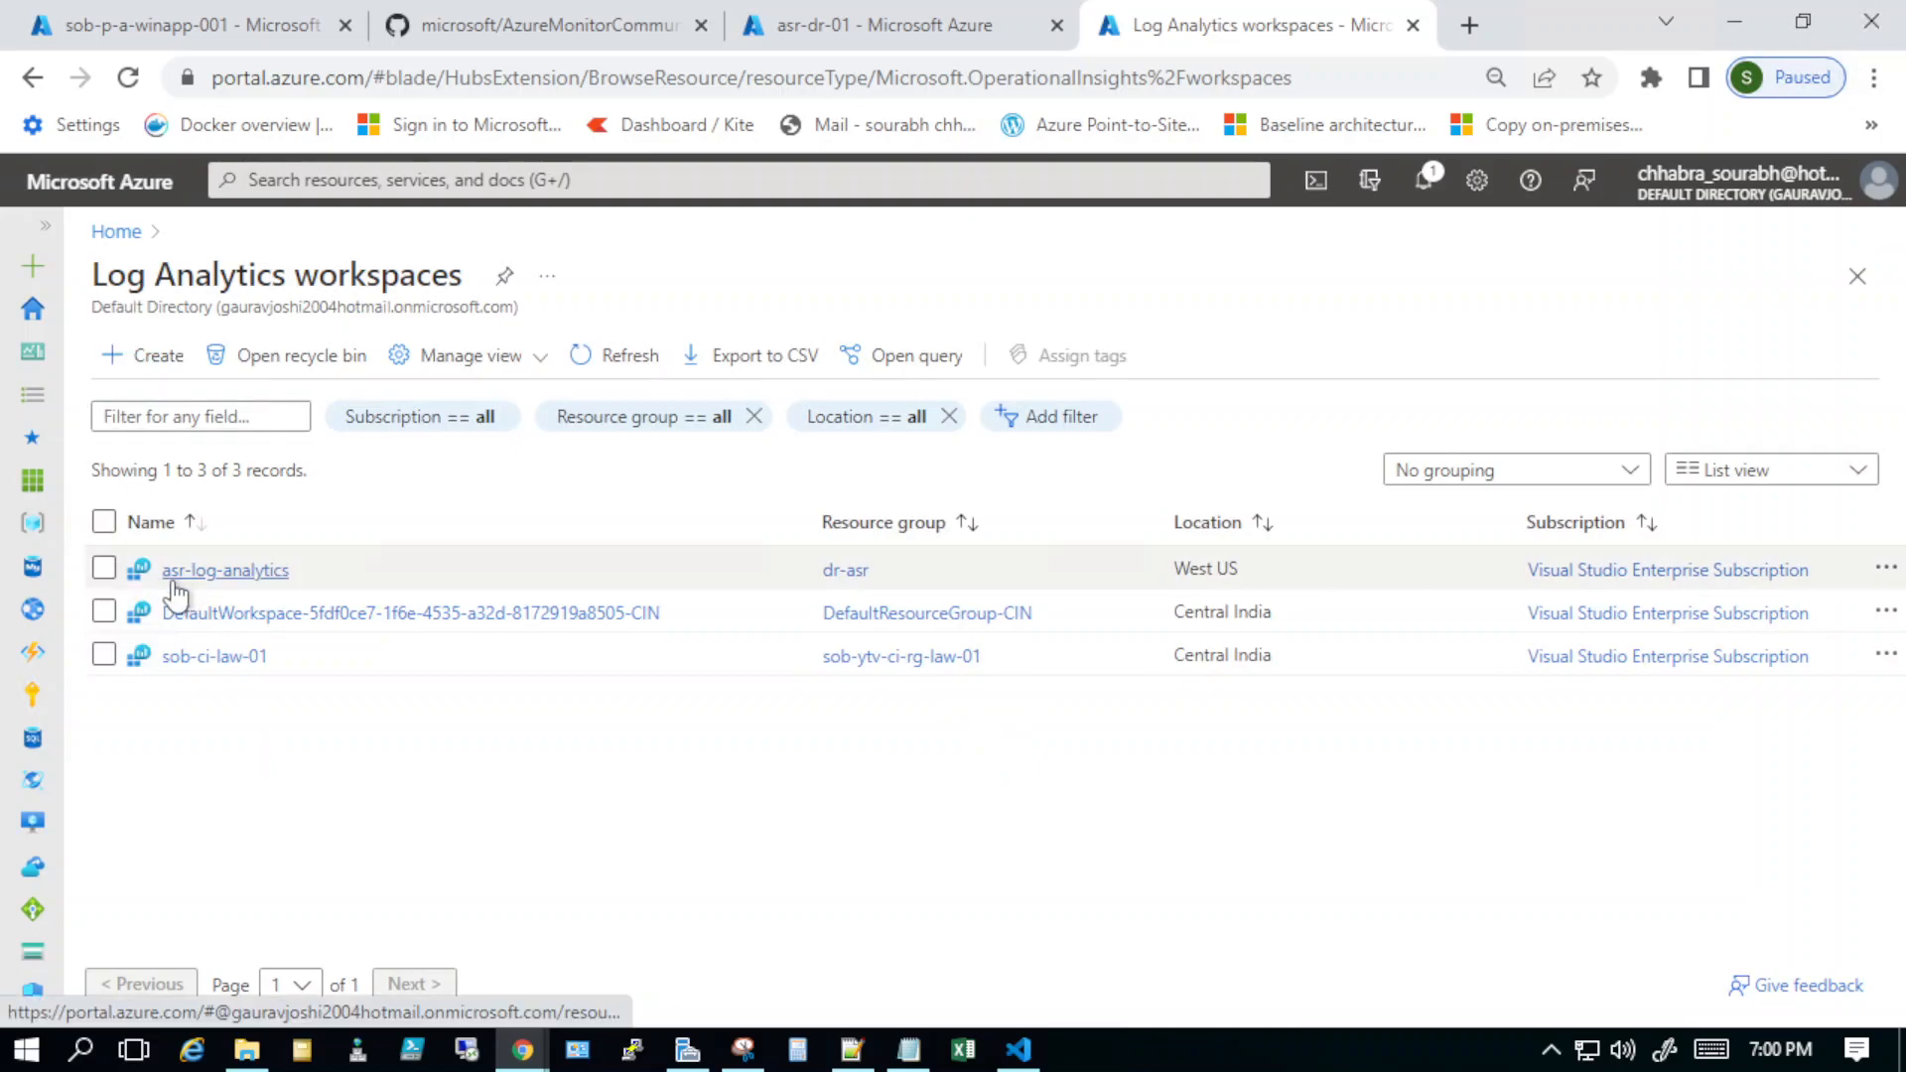
left_click(236, 572)
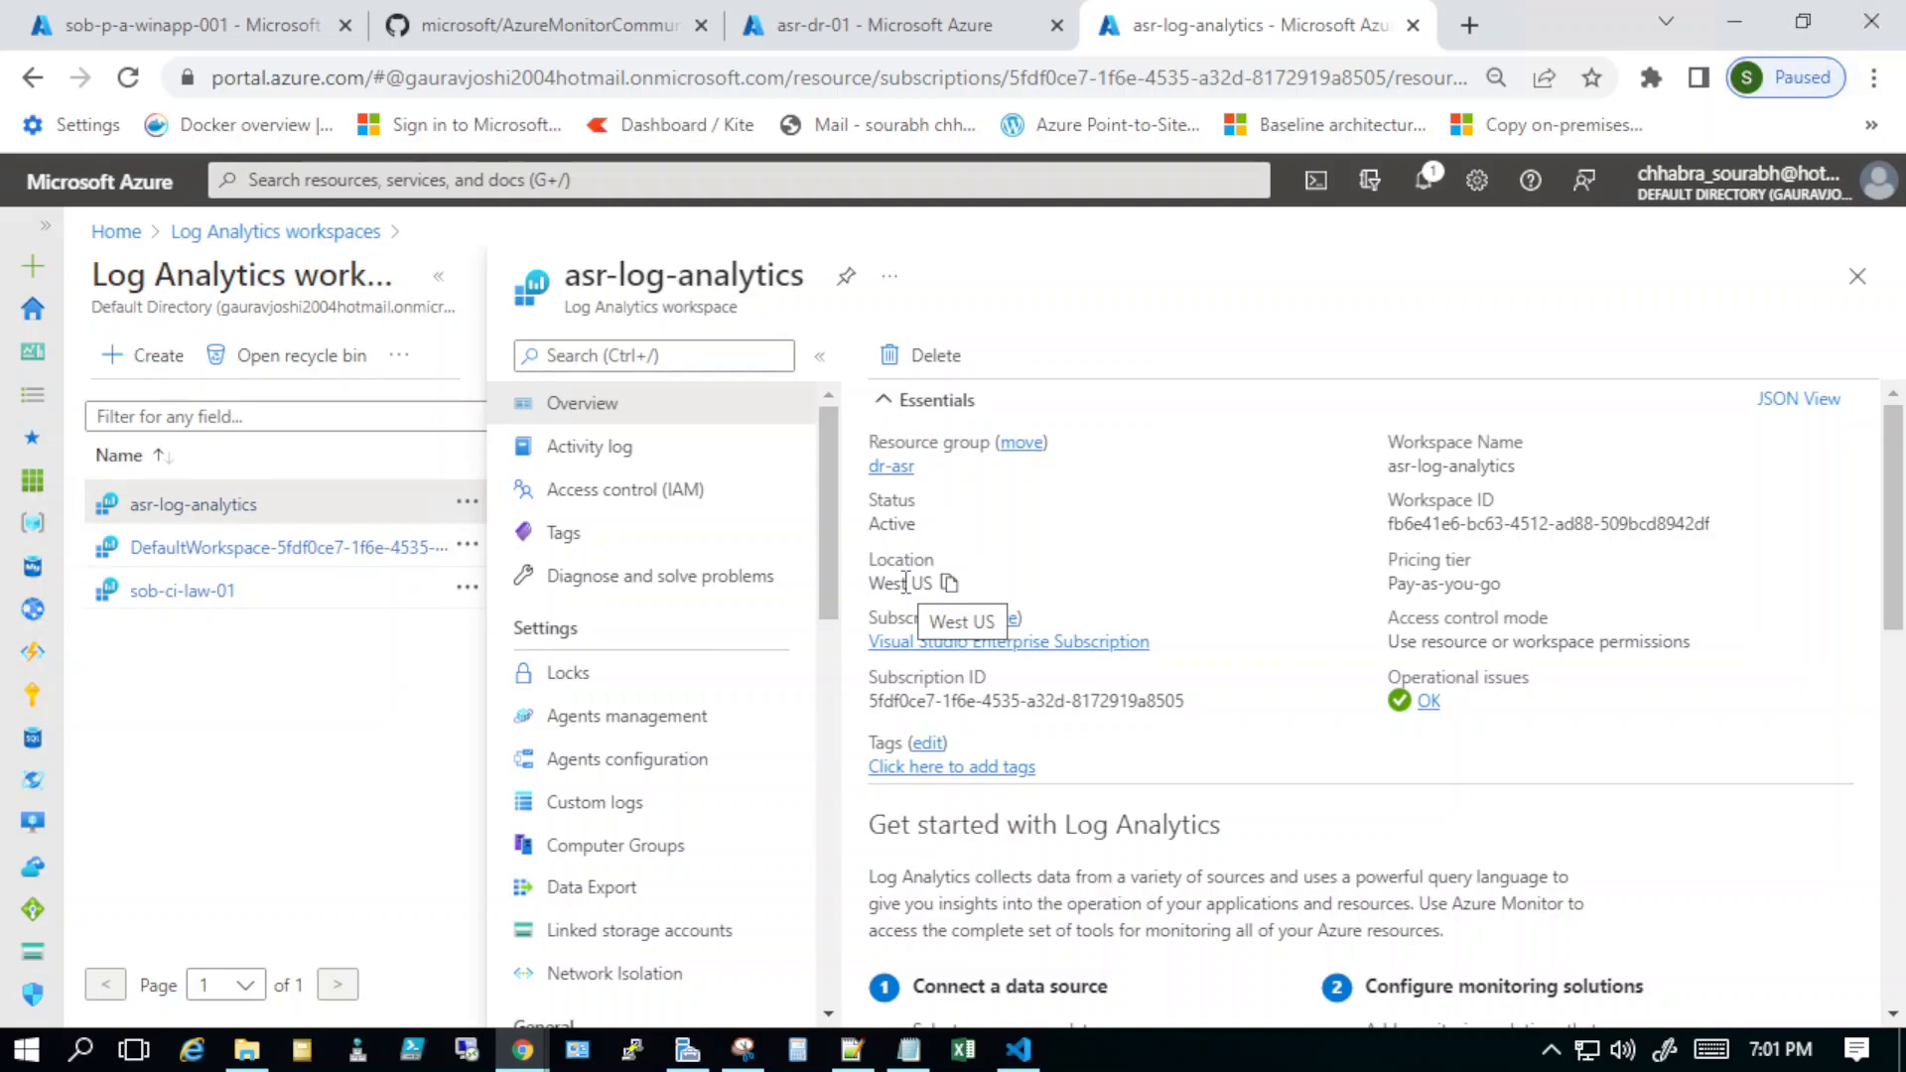
Step: Return to the asr-dr-01 Recovery Services vault and open its diagnostic settings
left_click(116, 232)
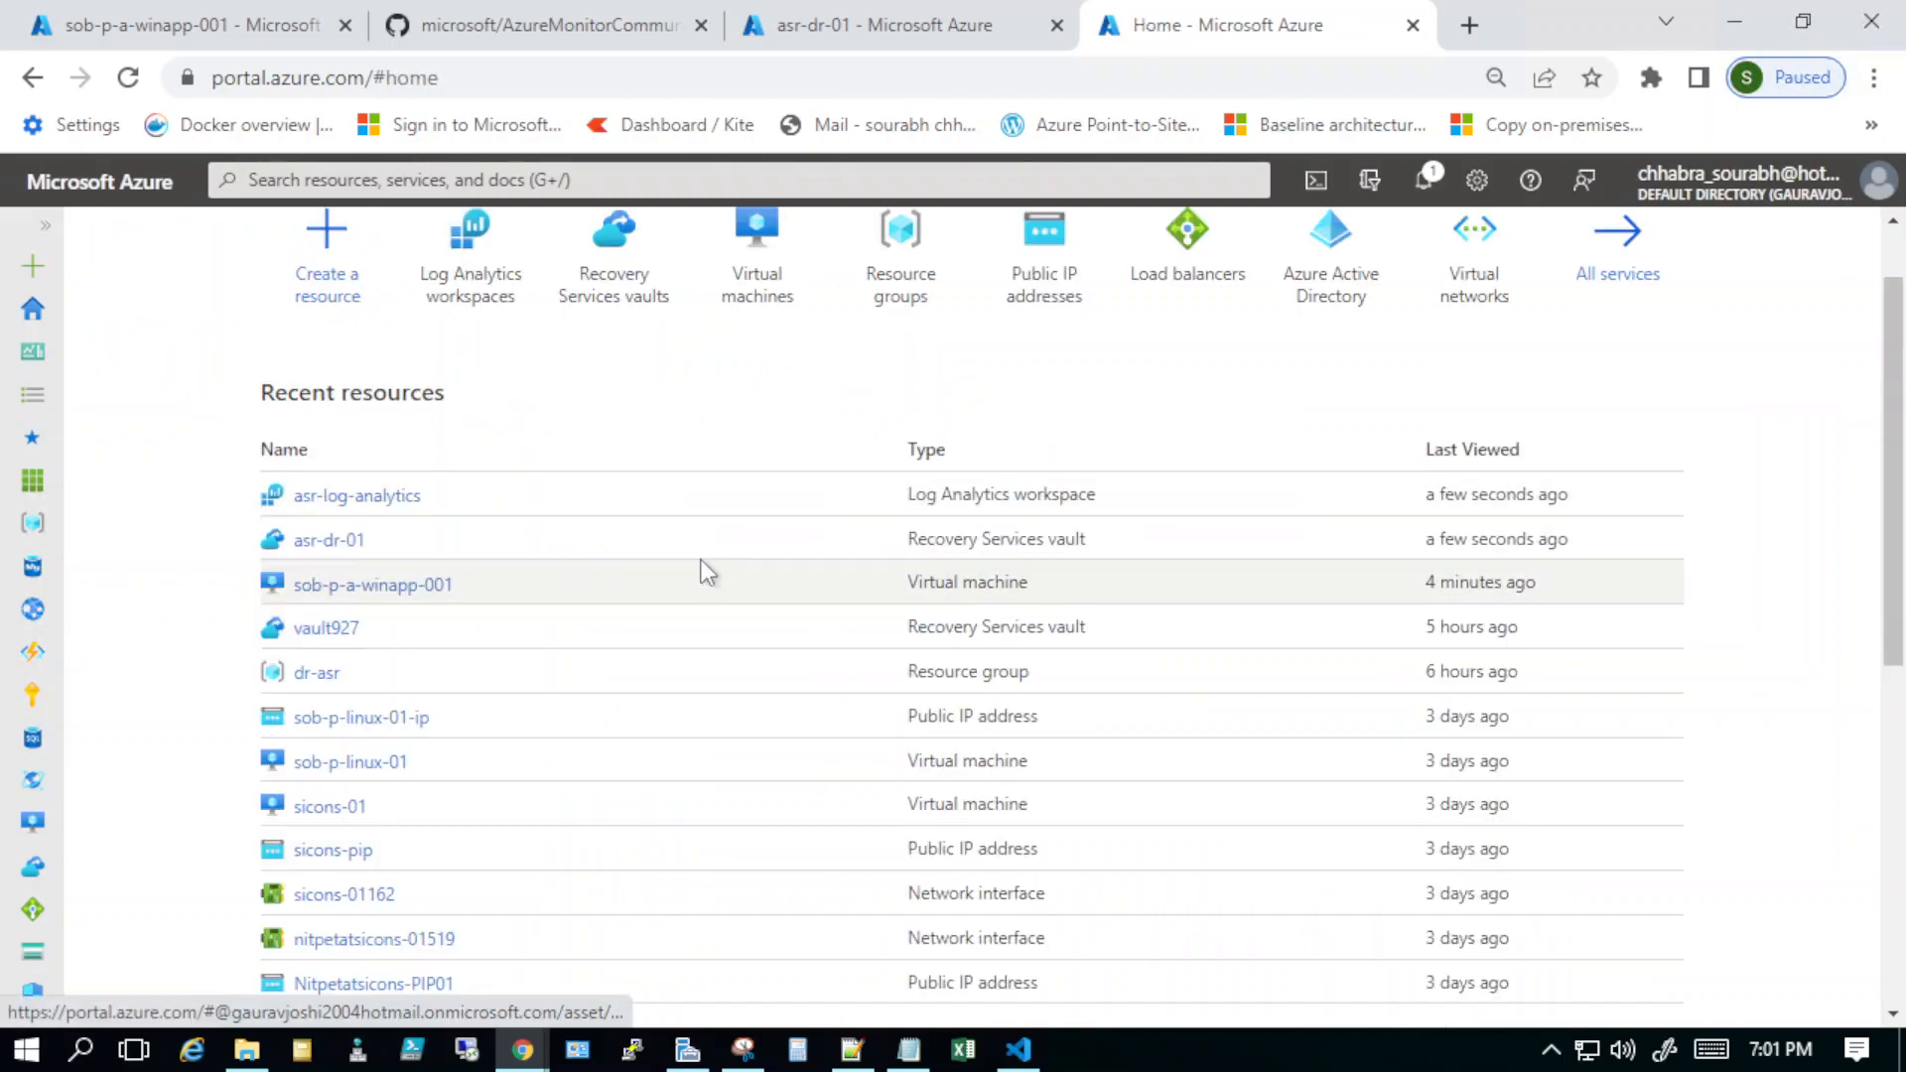
left_click(324, 549)
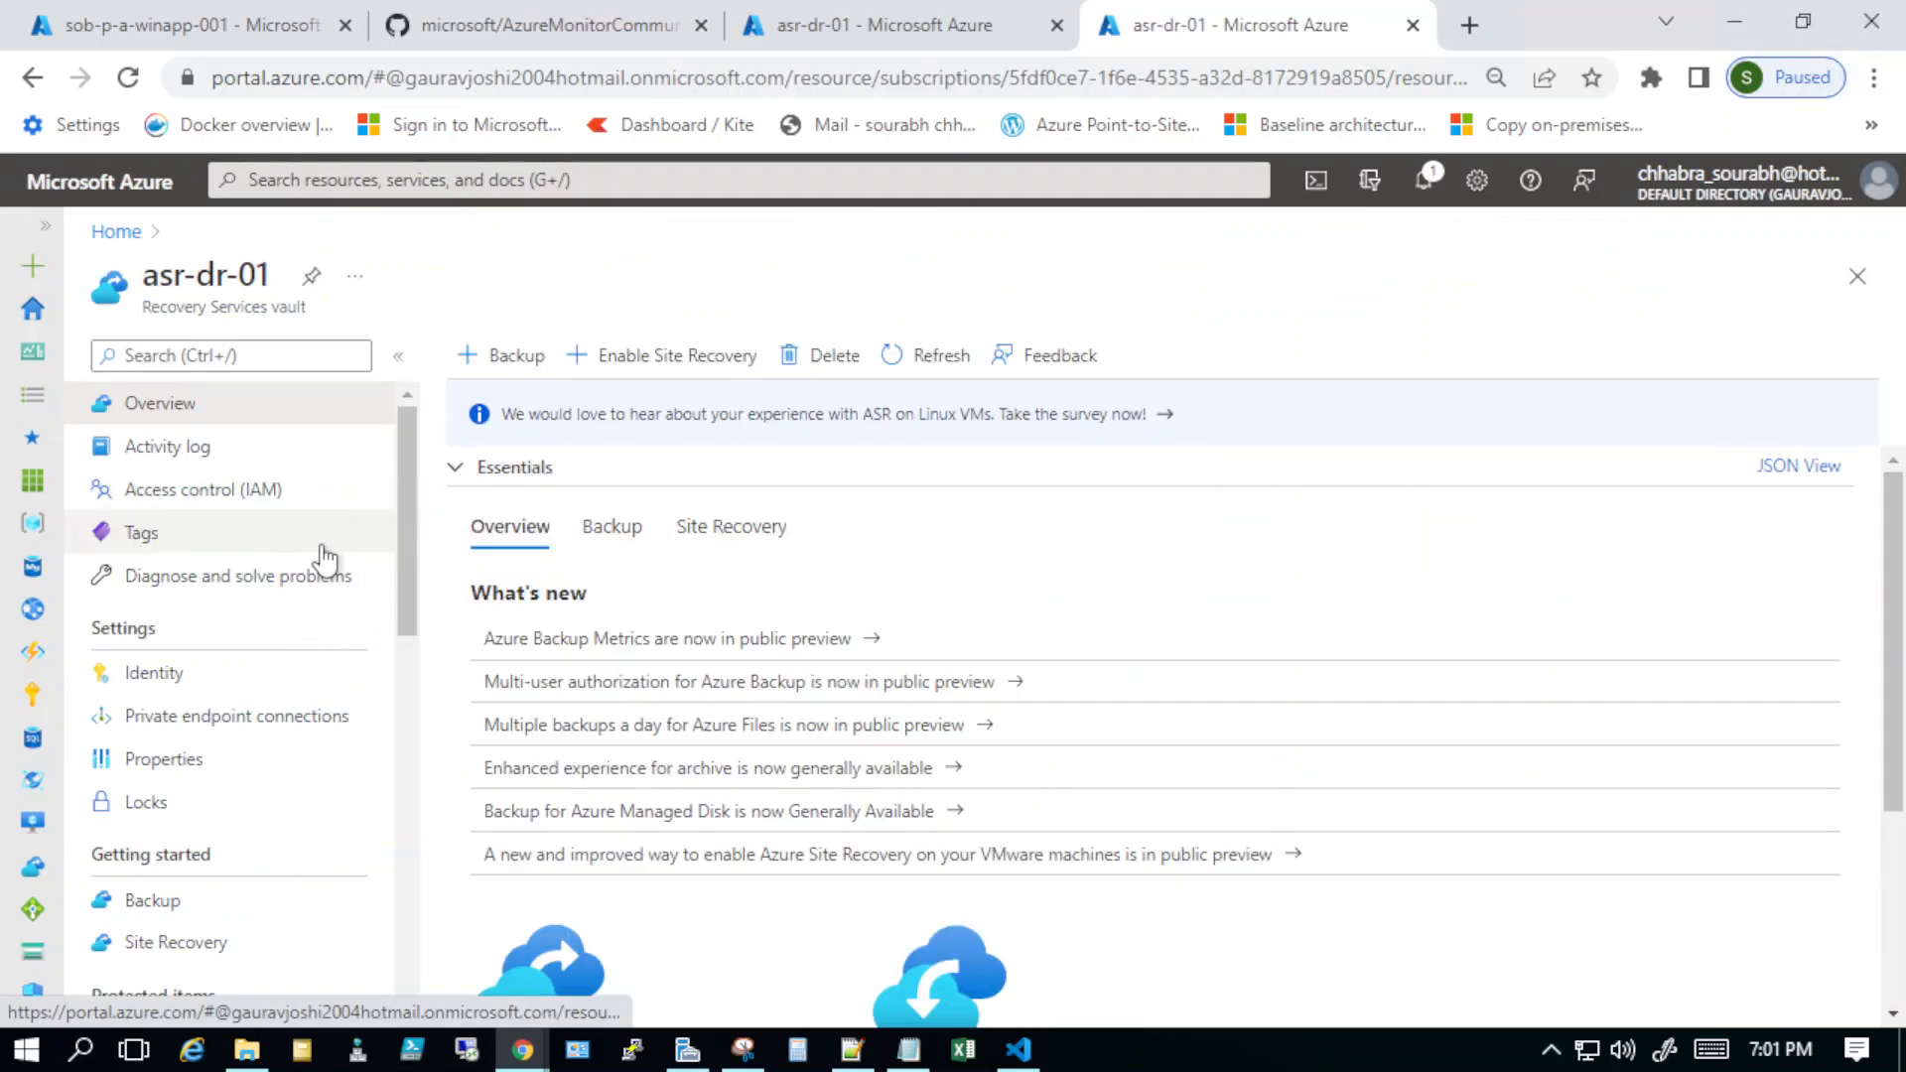
left_click(407, 717)
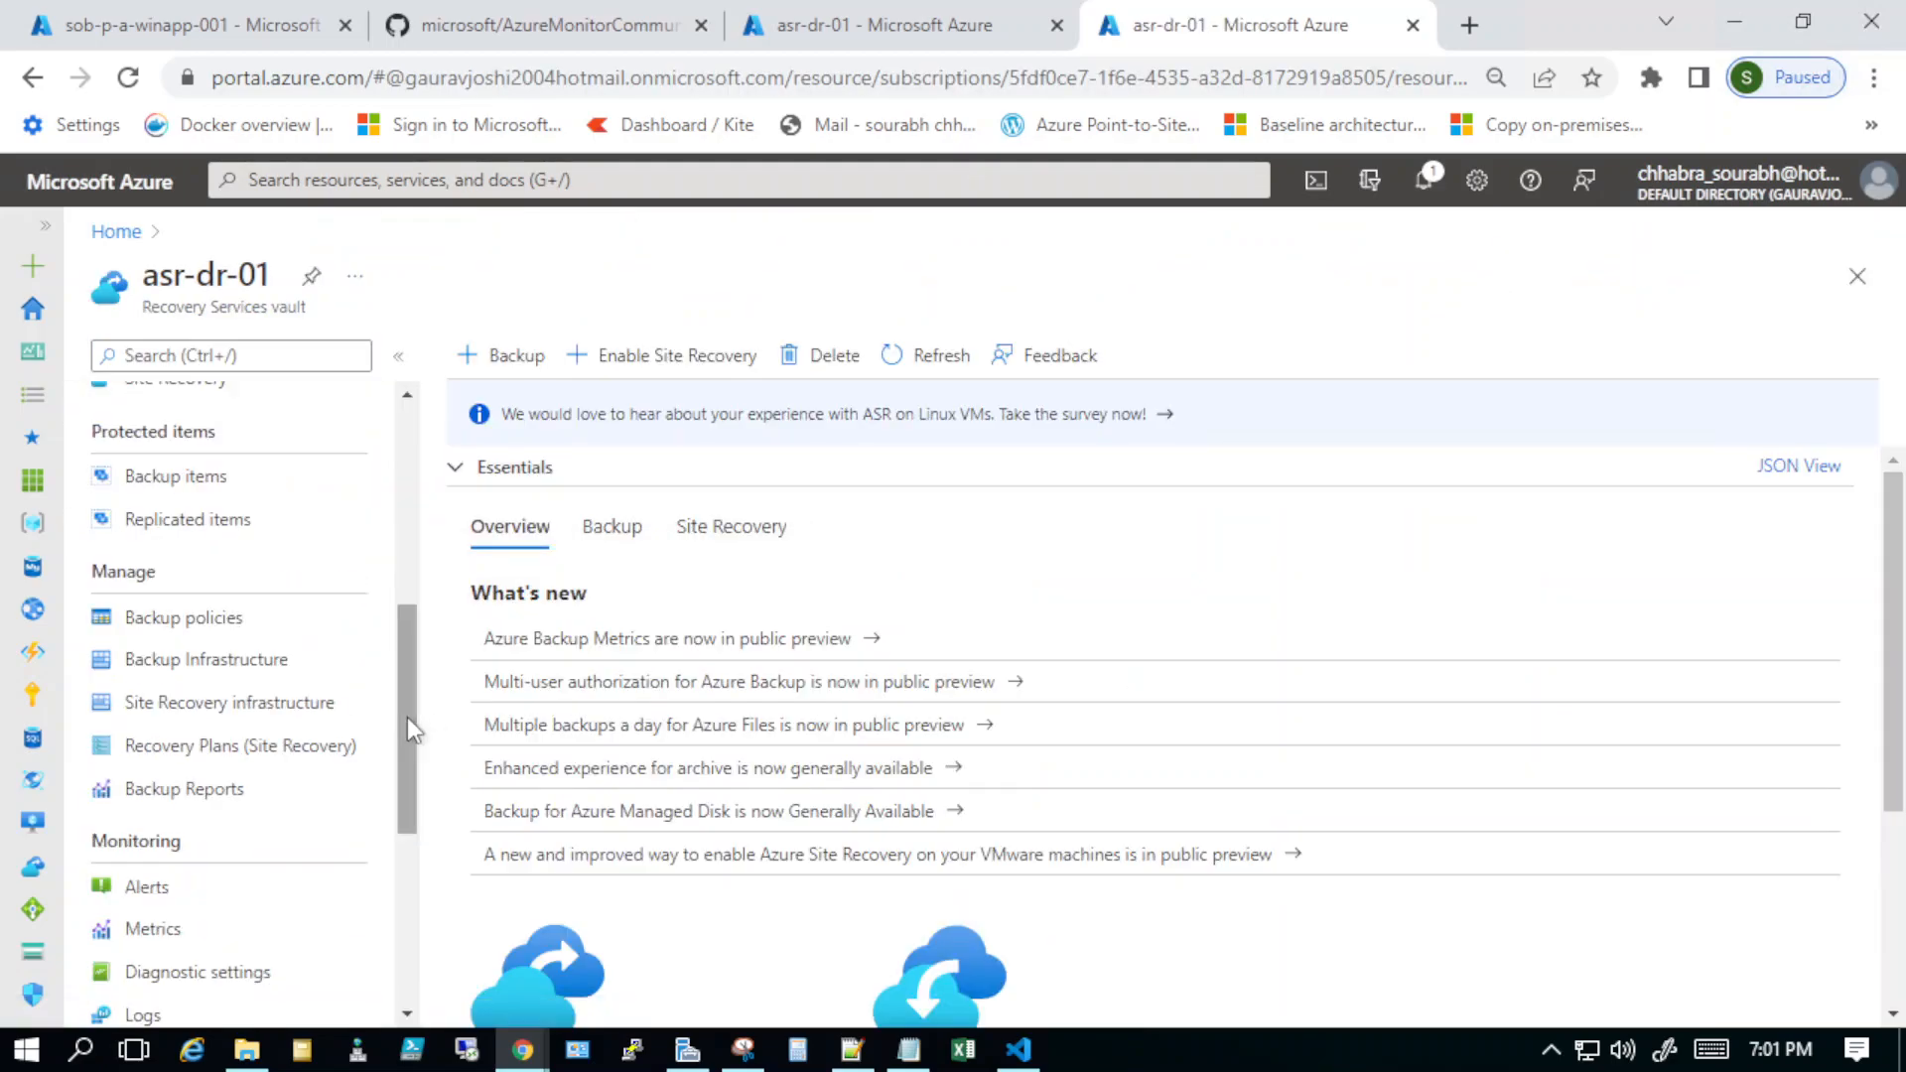
left_click(407, 973)
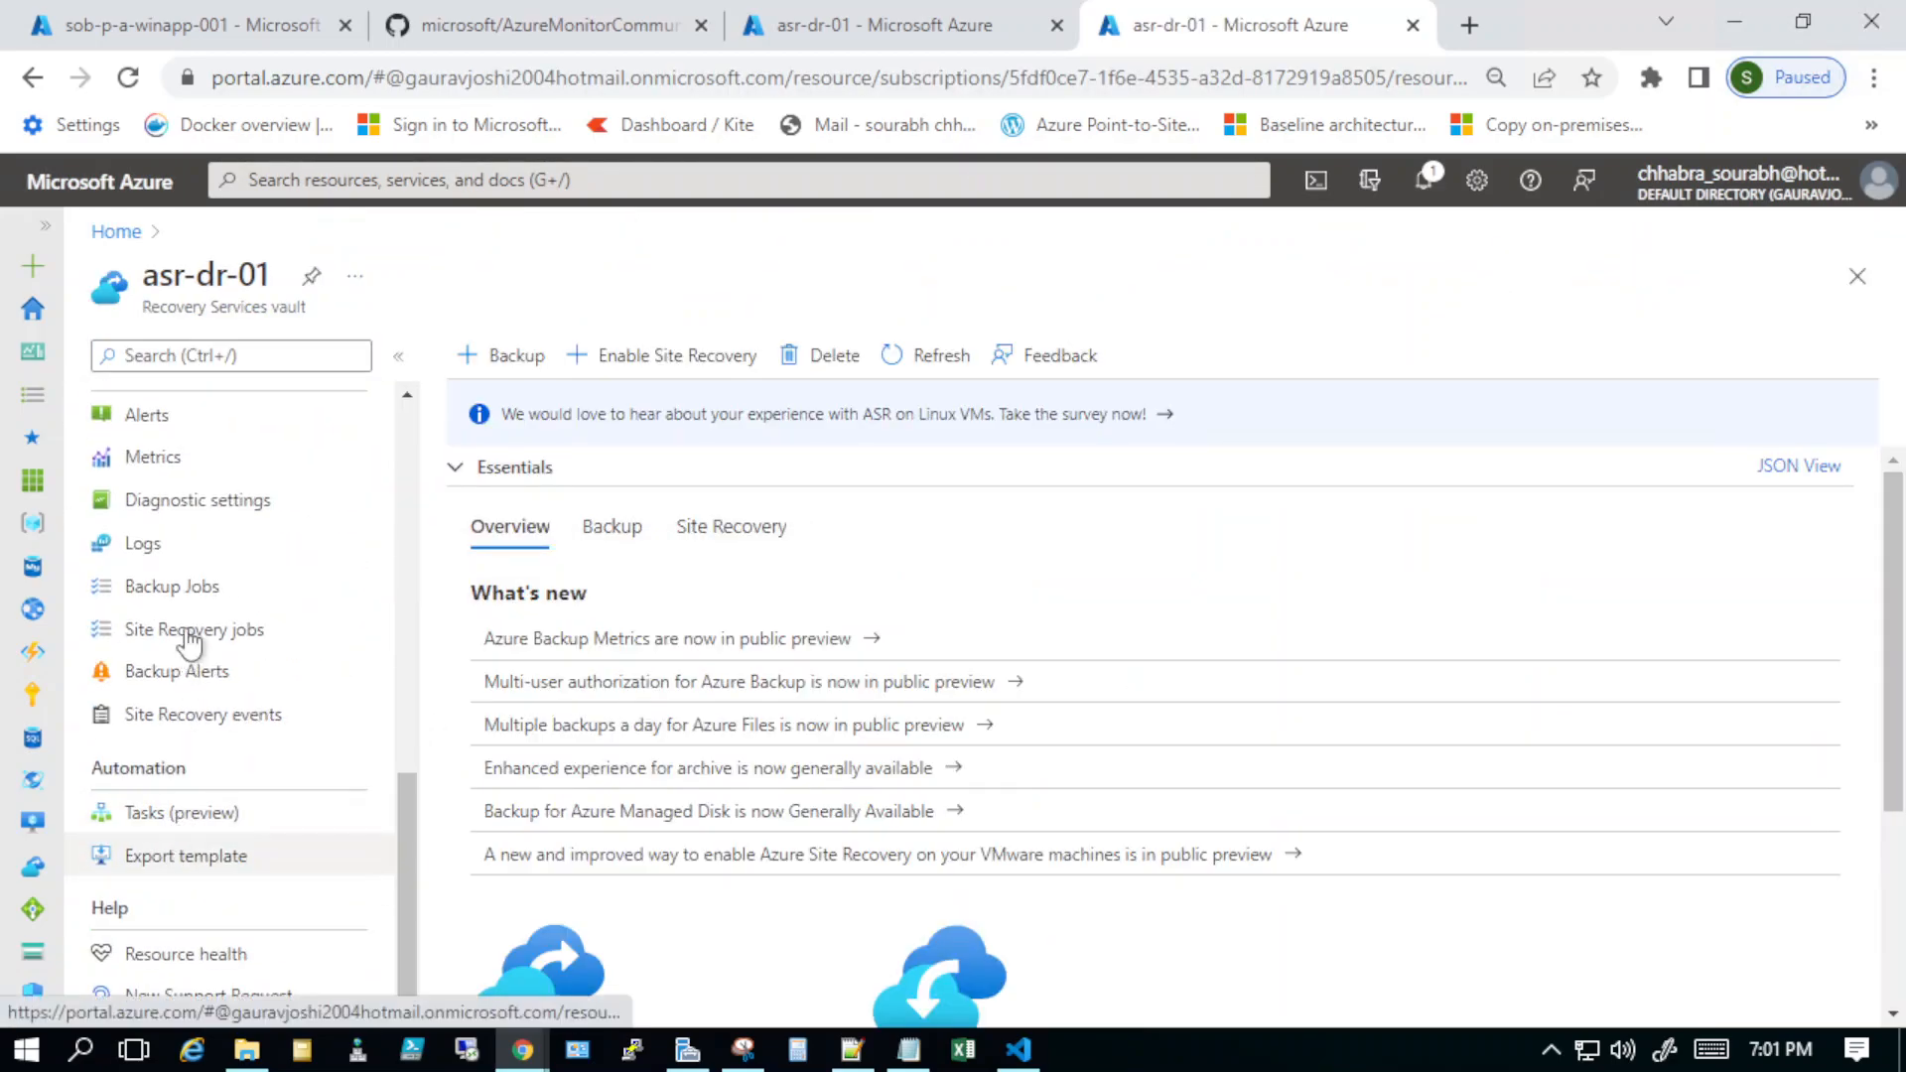
scroll(264, 672, "up", 5)
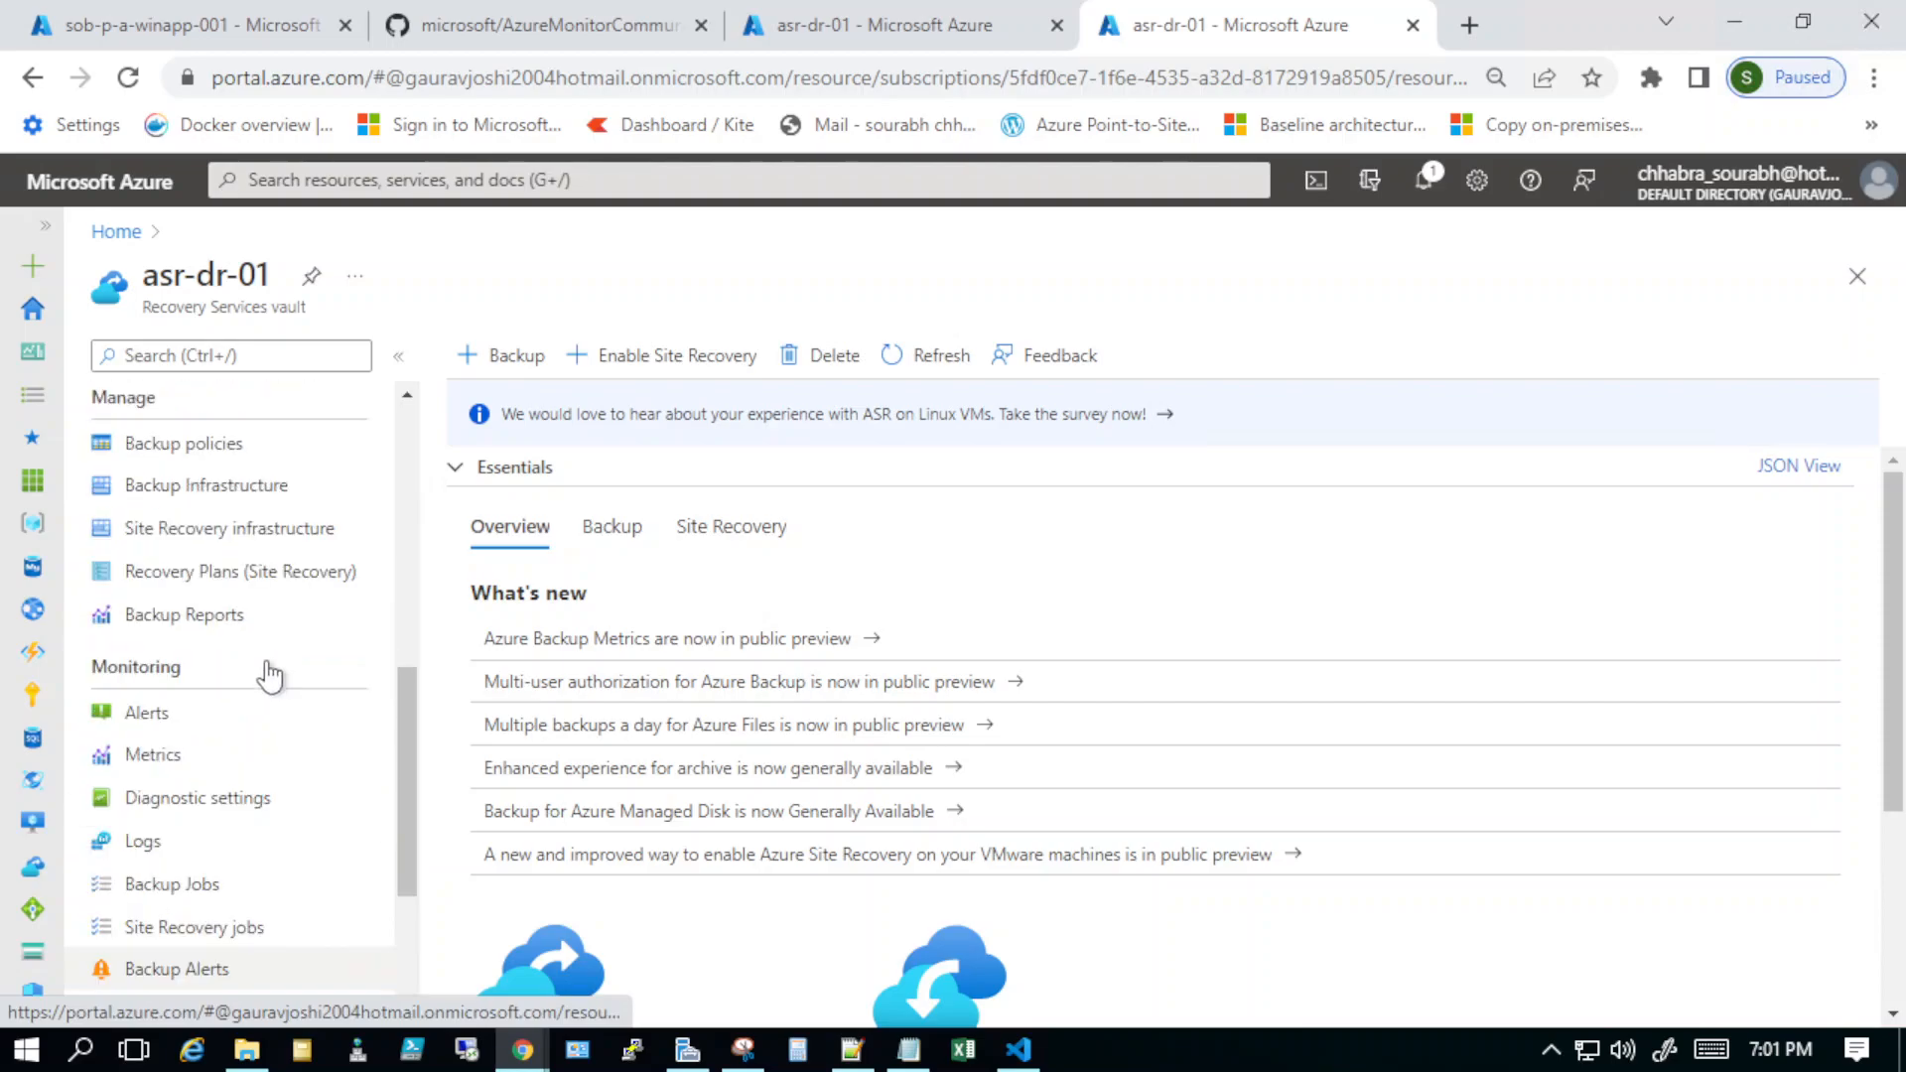
scroll(266, 675, "up", 2)
scroll(266, 675, "down", 5)
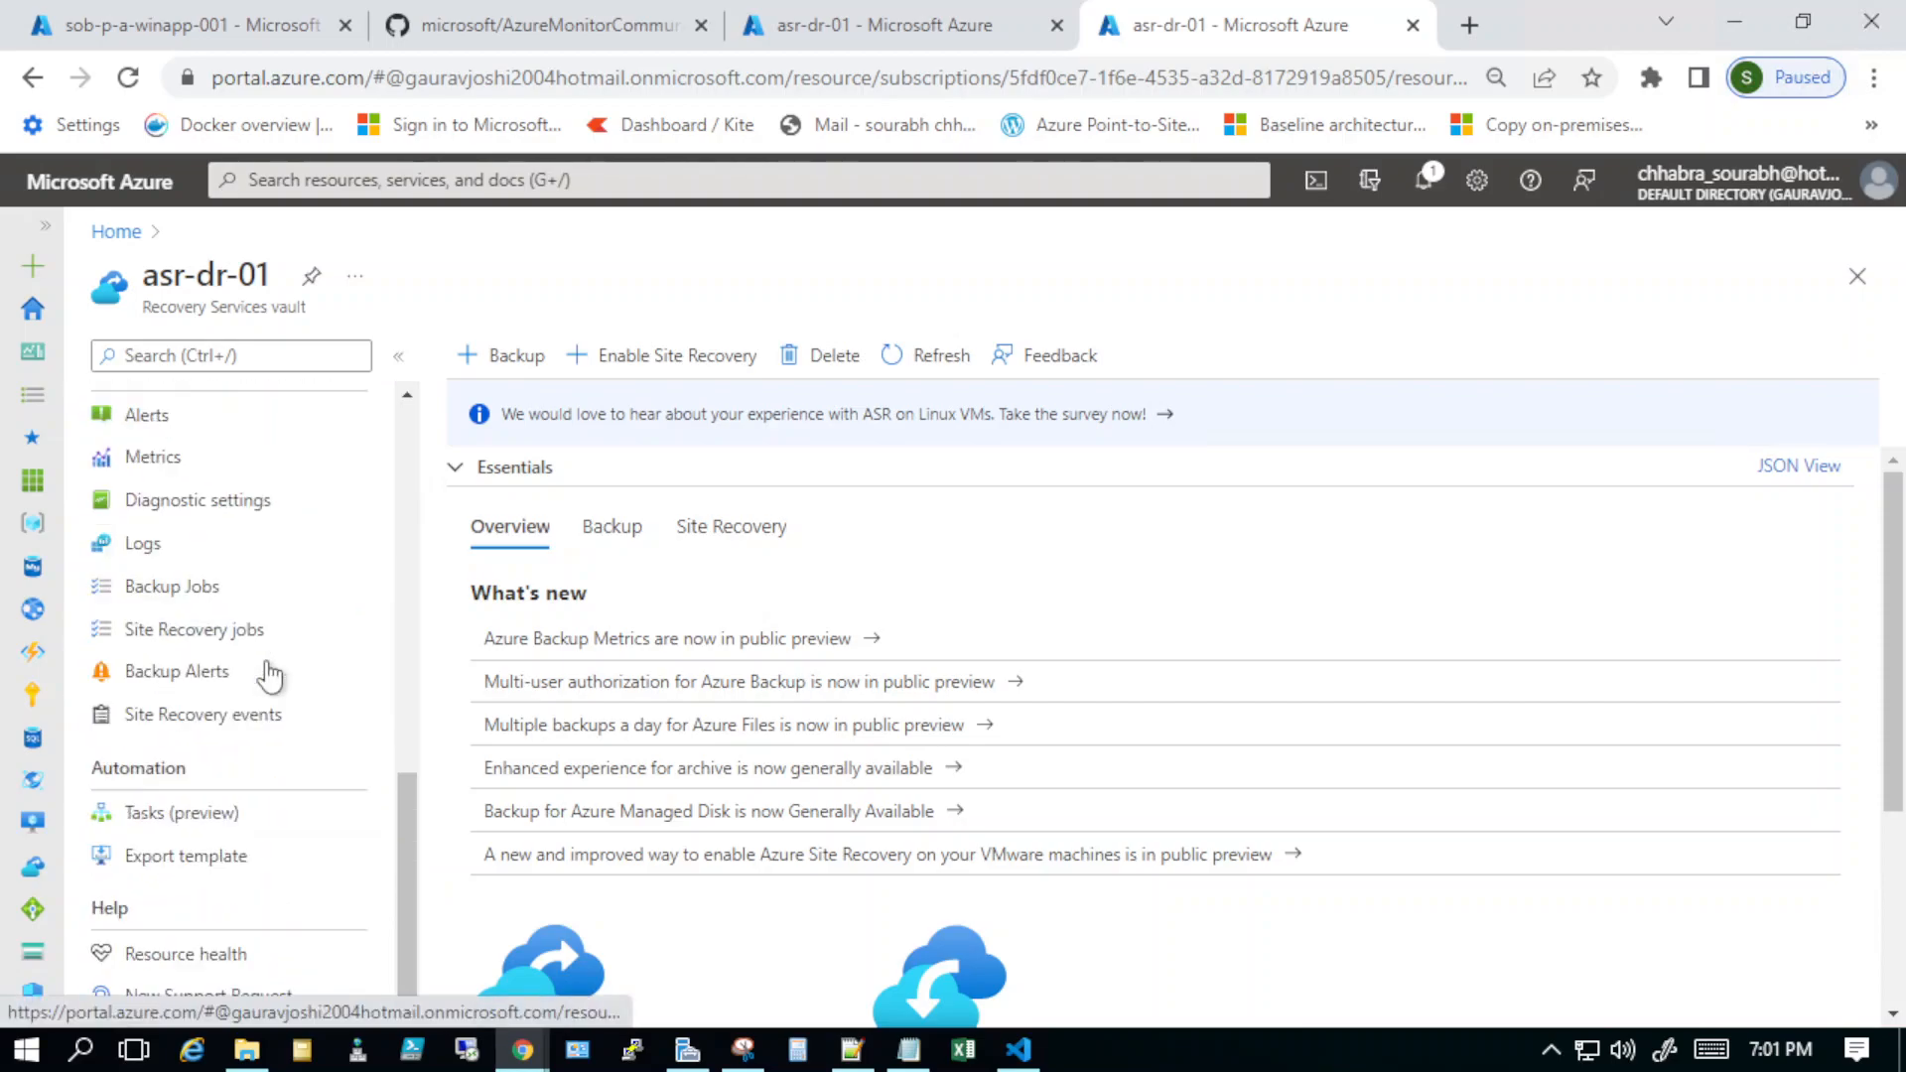
left_click(199, 502)
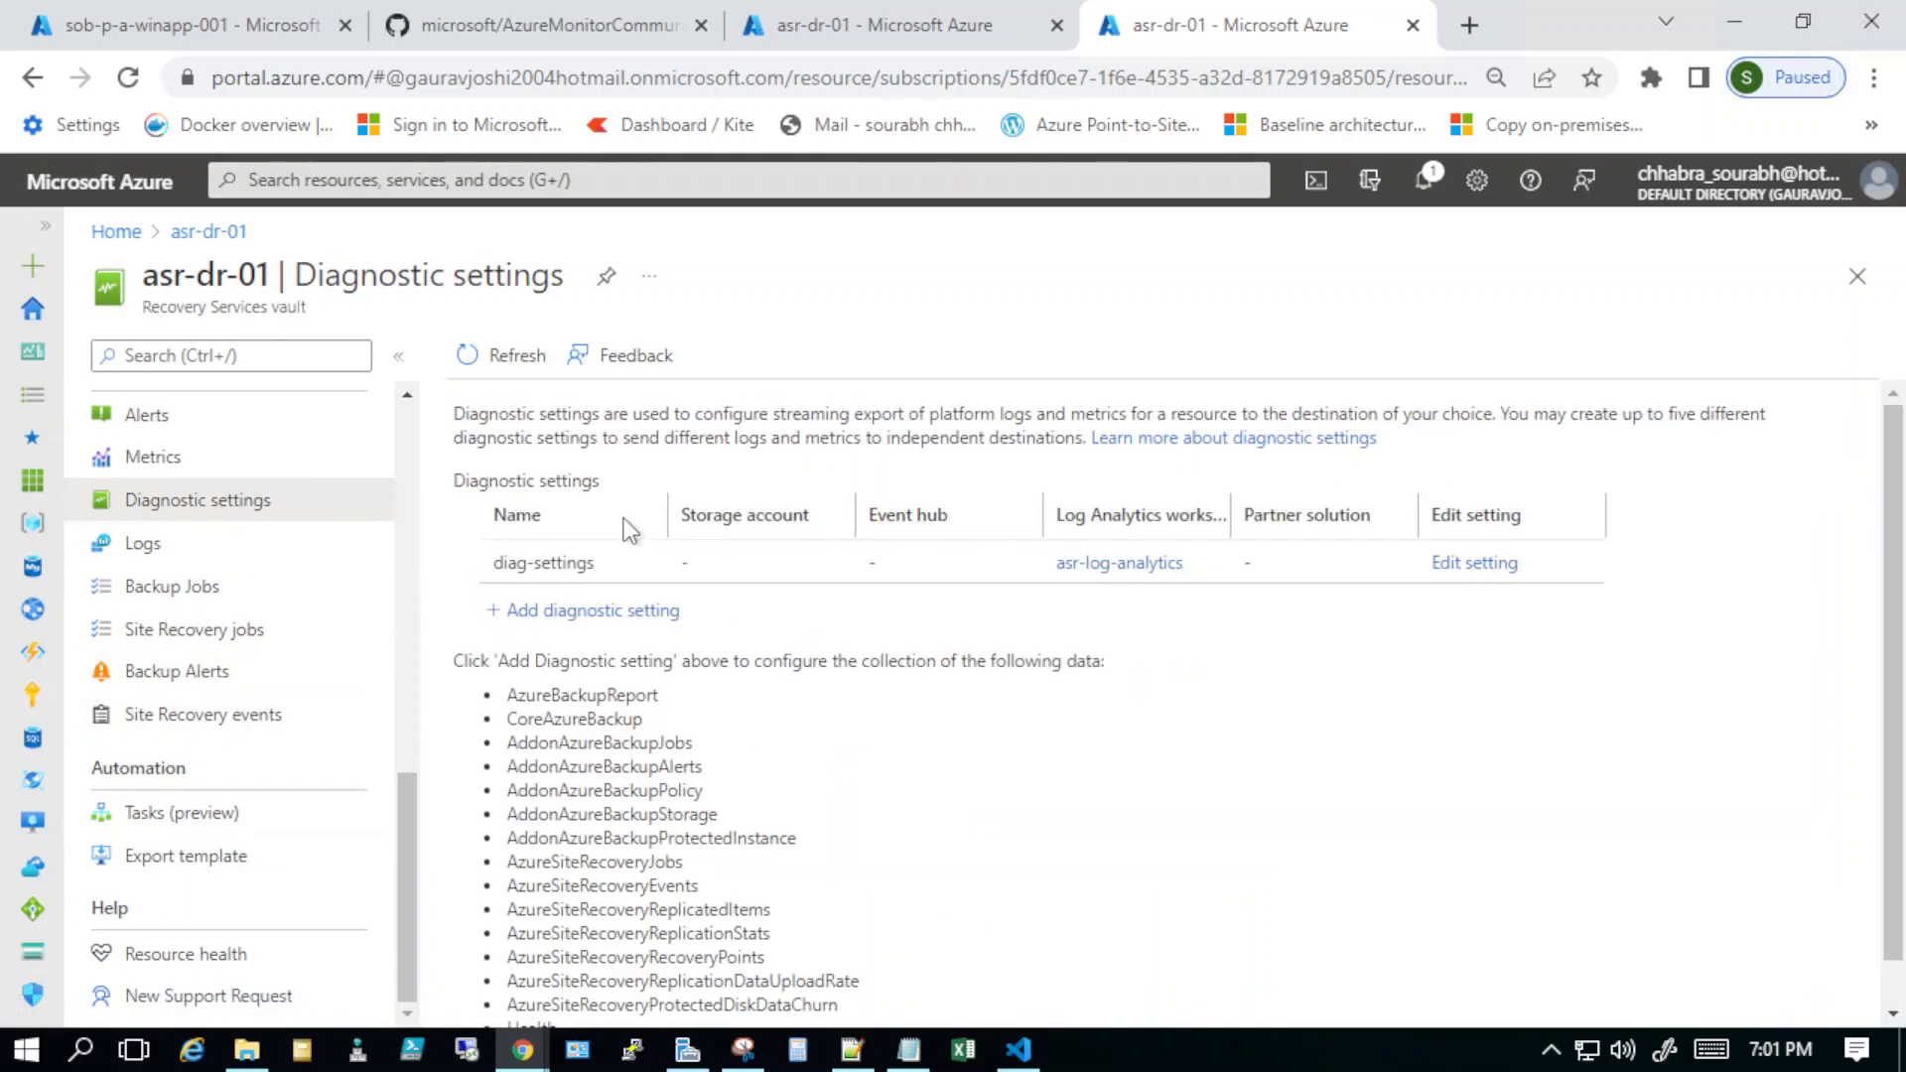
Step: Start adding a diagnostic setting to asr-dr-01 and review the offered log categories and destinations
left_click(528, 614)
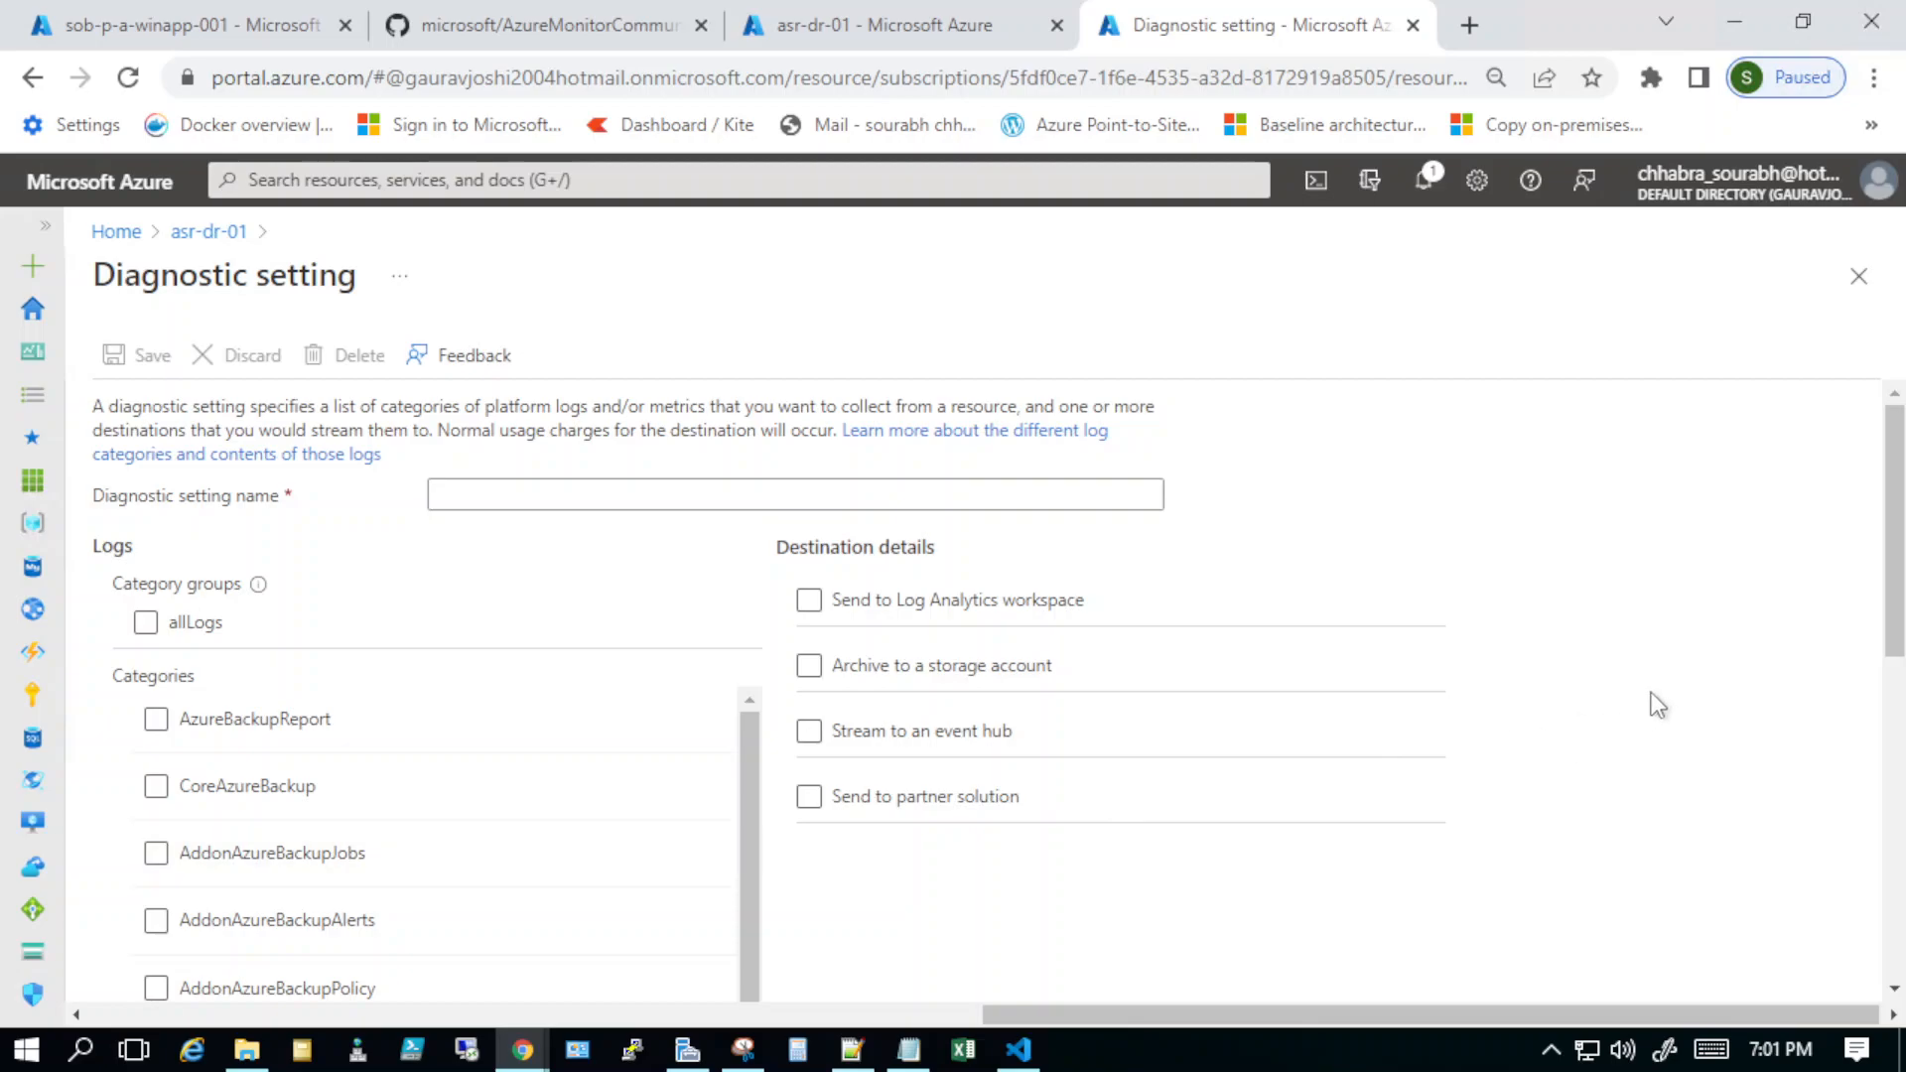
scroll(1658, 683, "down", 5)
scroll(1658, 683, "up", 5)
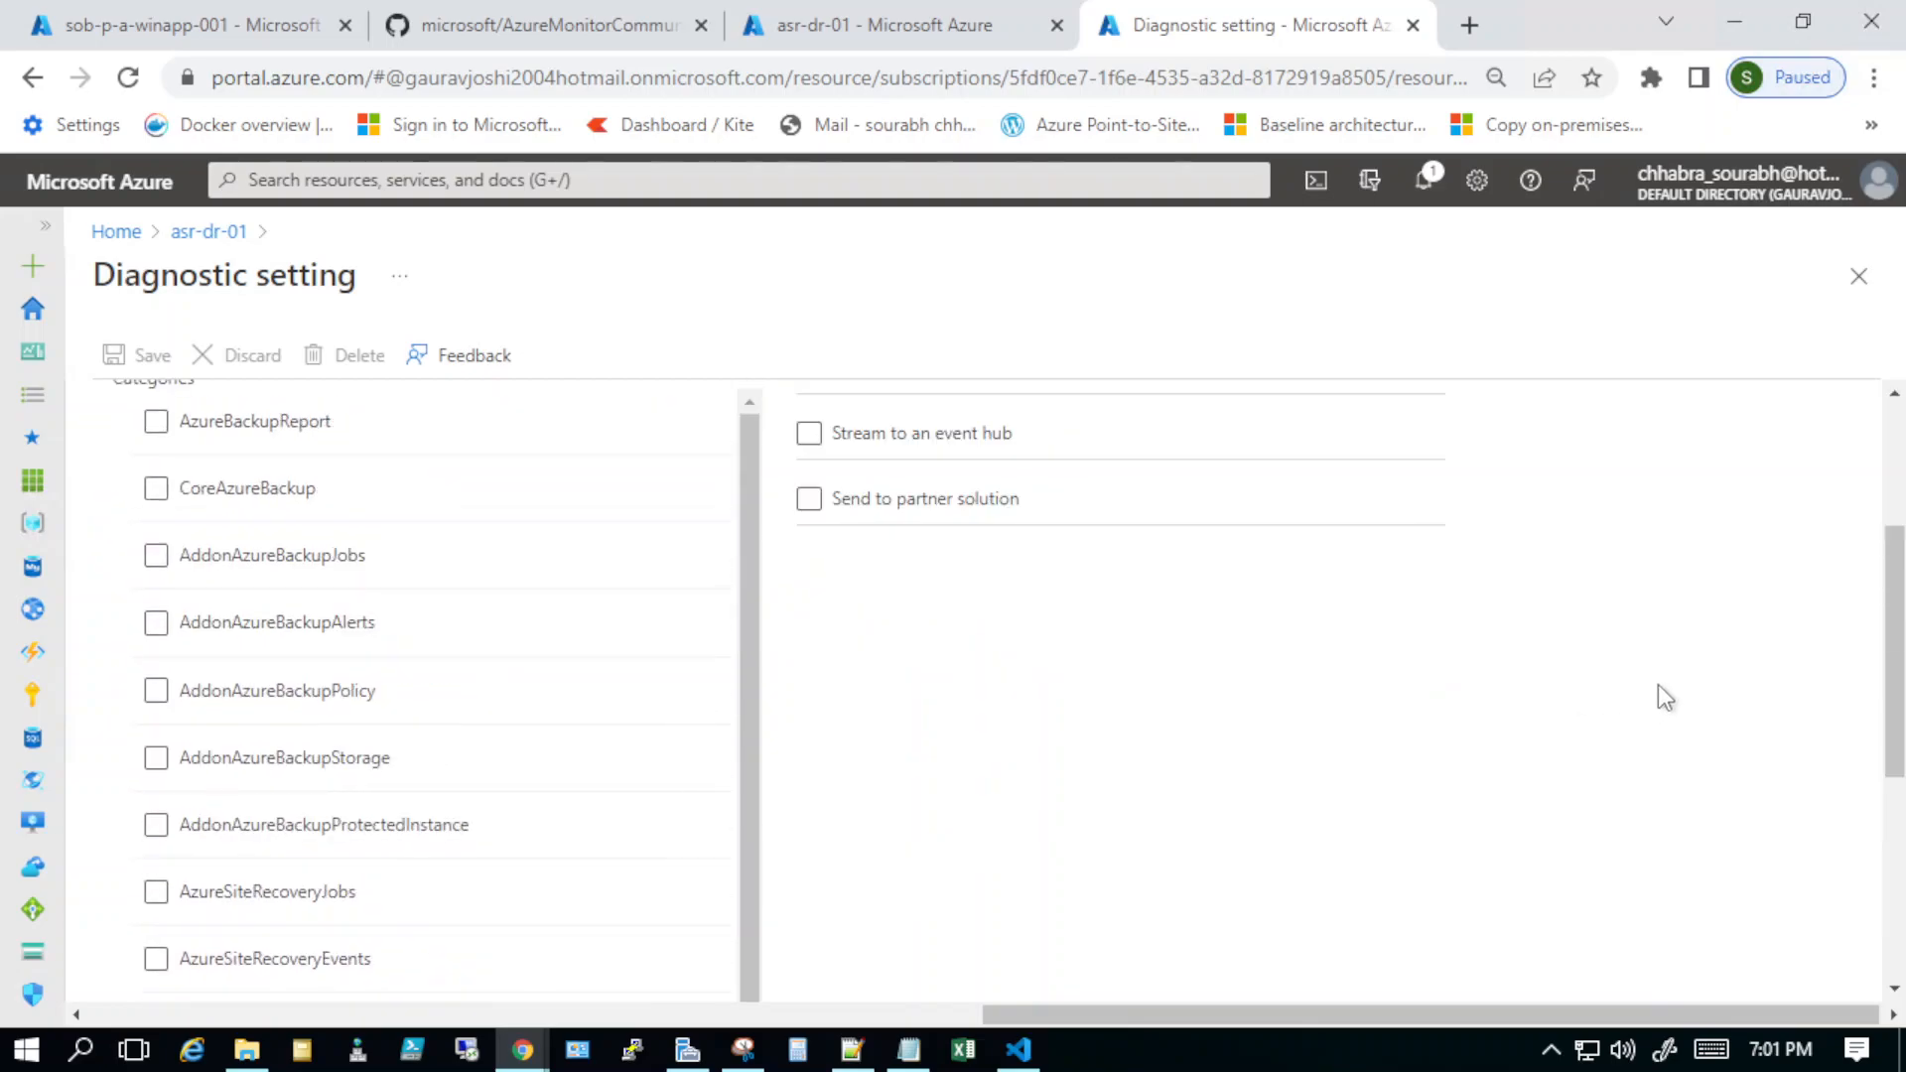
left_click(978, 798)
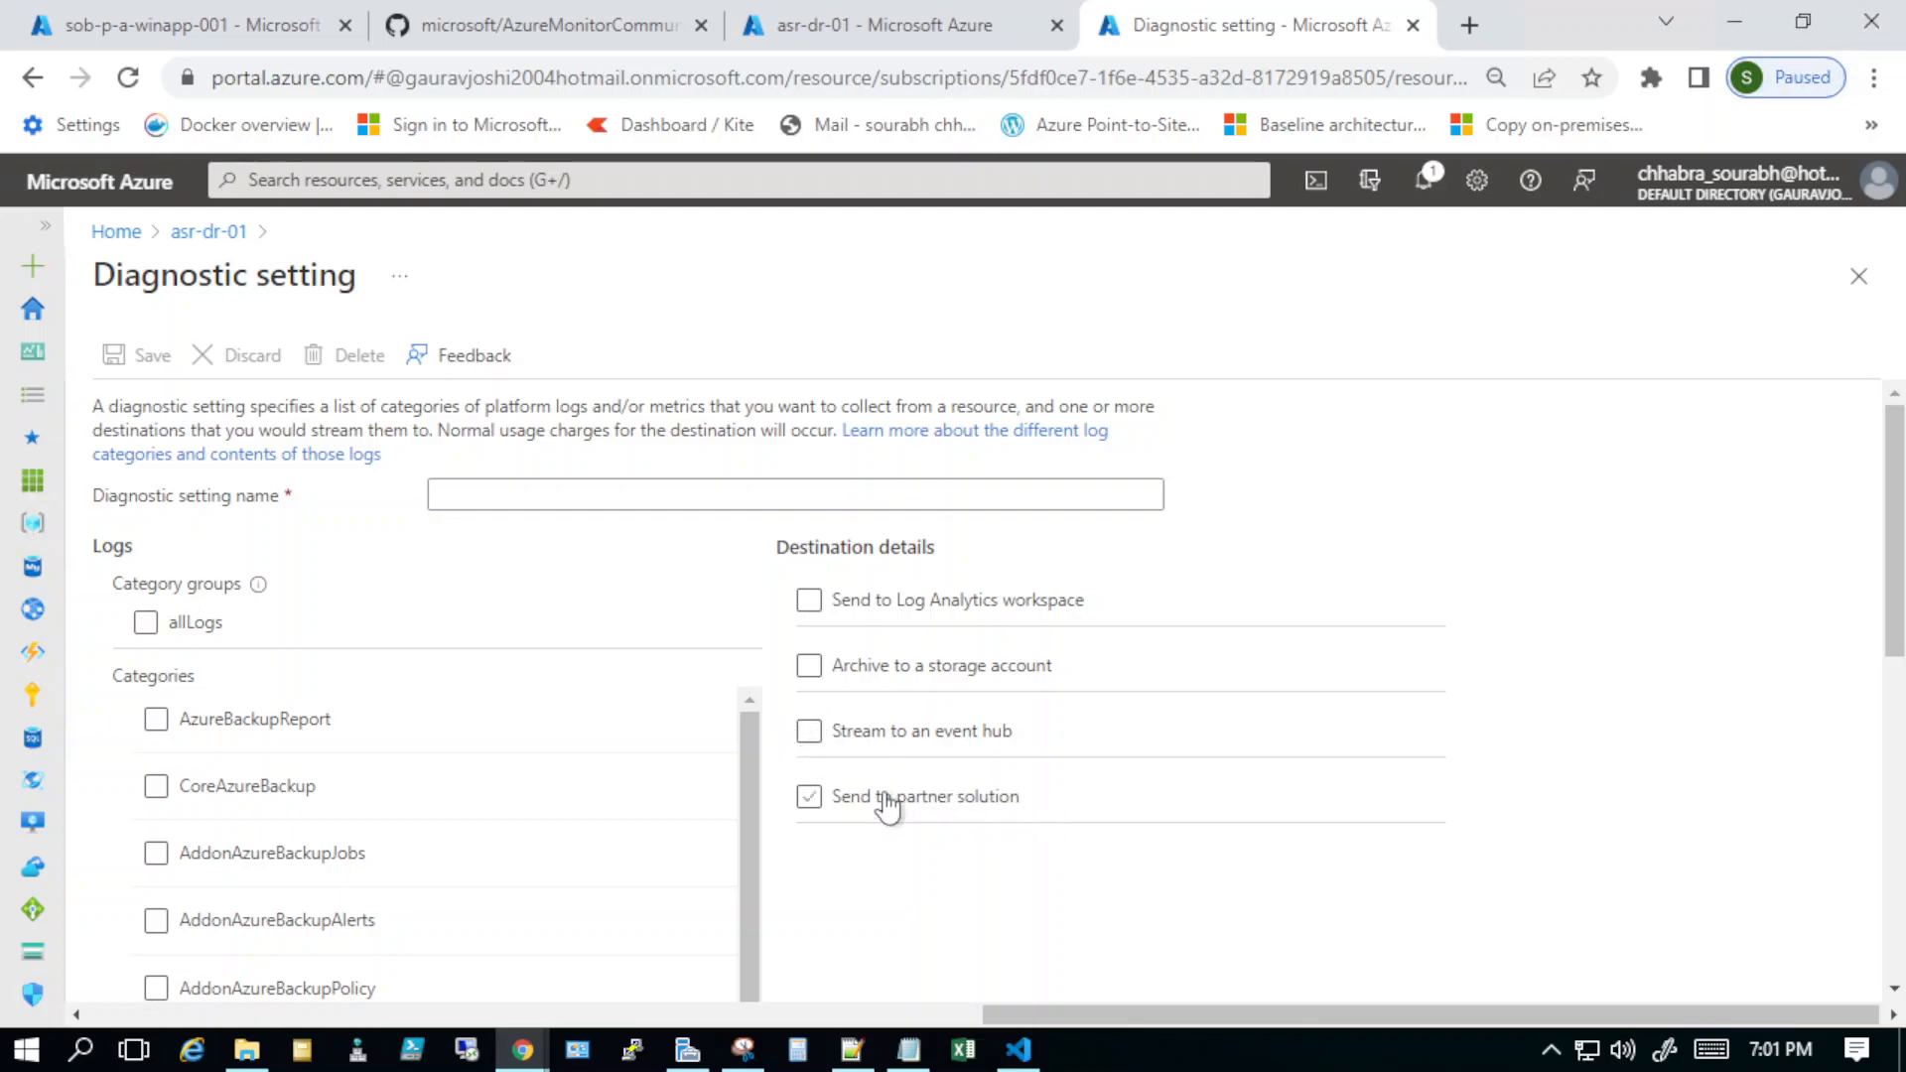
left_click(311, 871)
scroll(1587, 576, "down", 5)
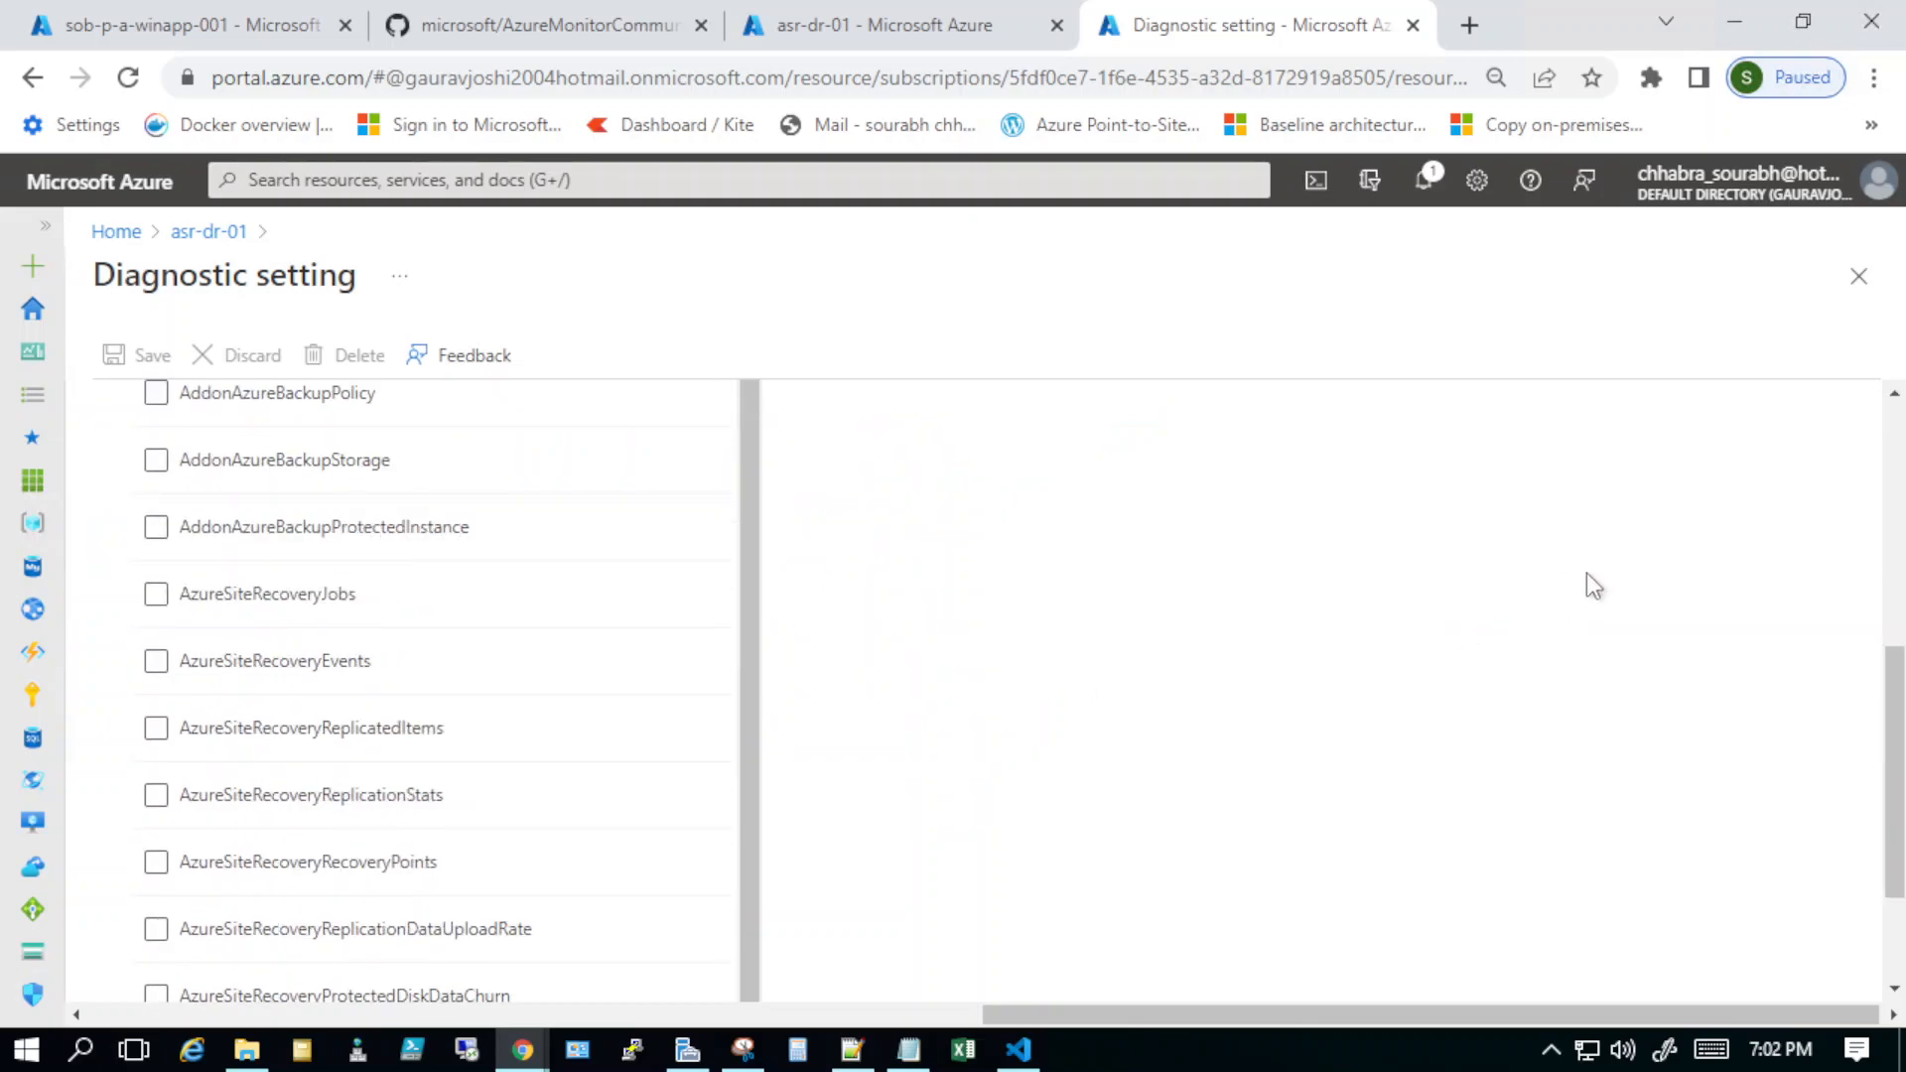
scroll(1587, 576, "up", 5)
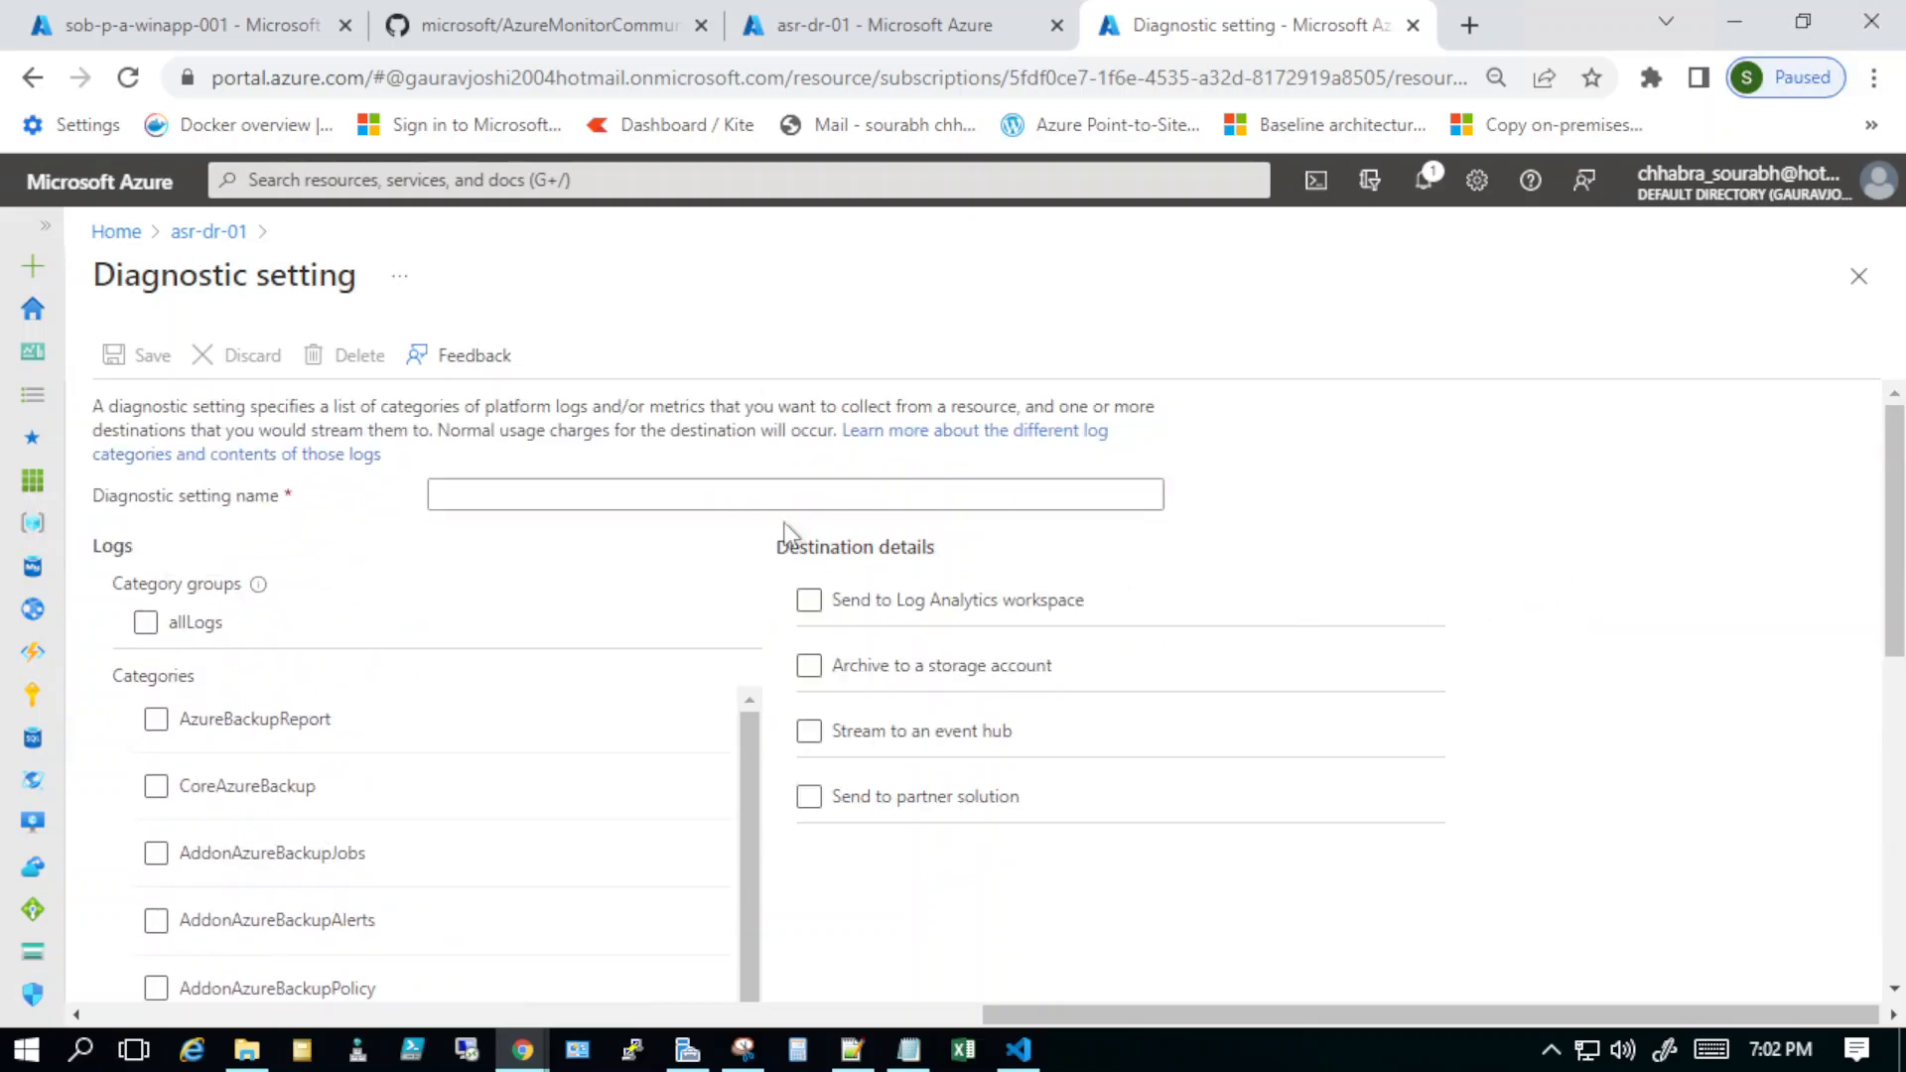
Step: Name the setting diag-asr and send it to the asr-log-analytics (westus) workspace with Azure diagnostics as the destination table
left_click(551, 495)
type("diag")
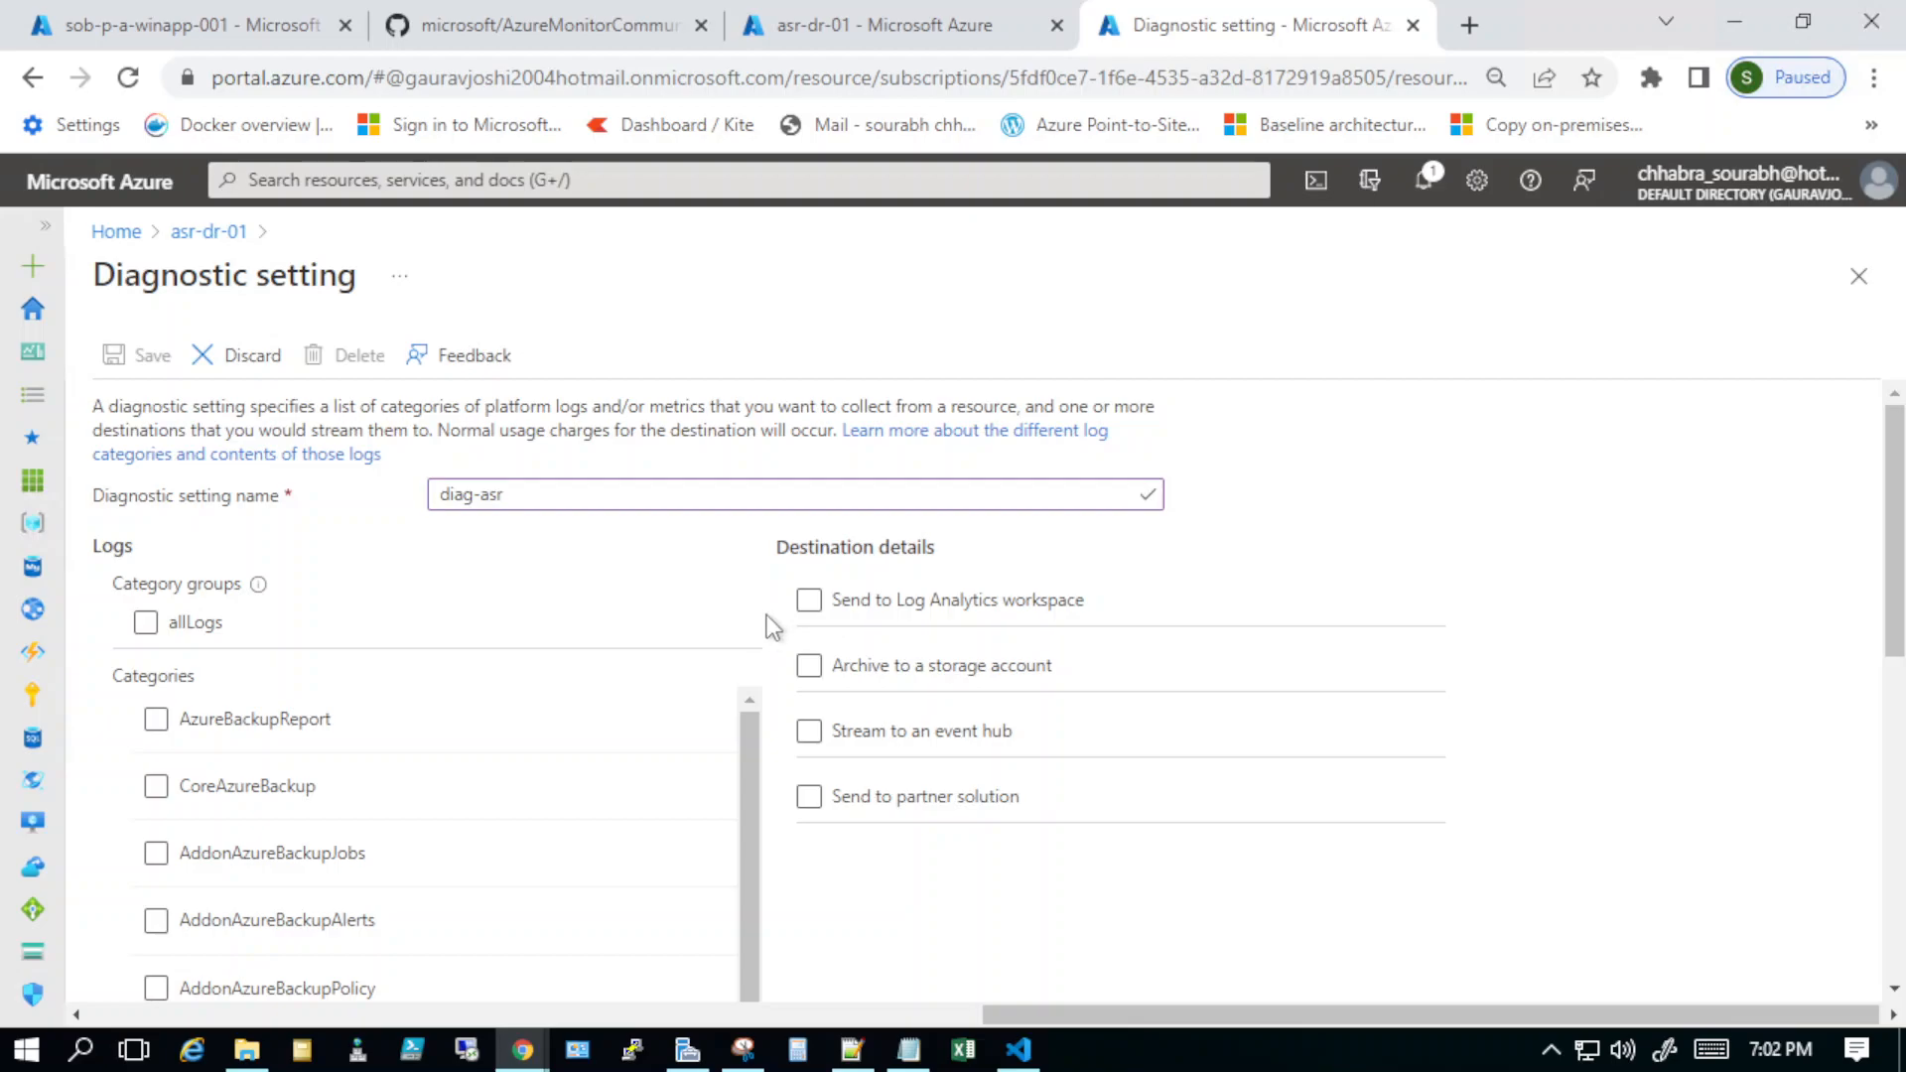
left_click(808, 601)
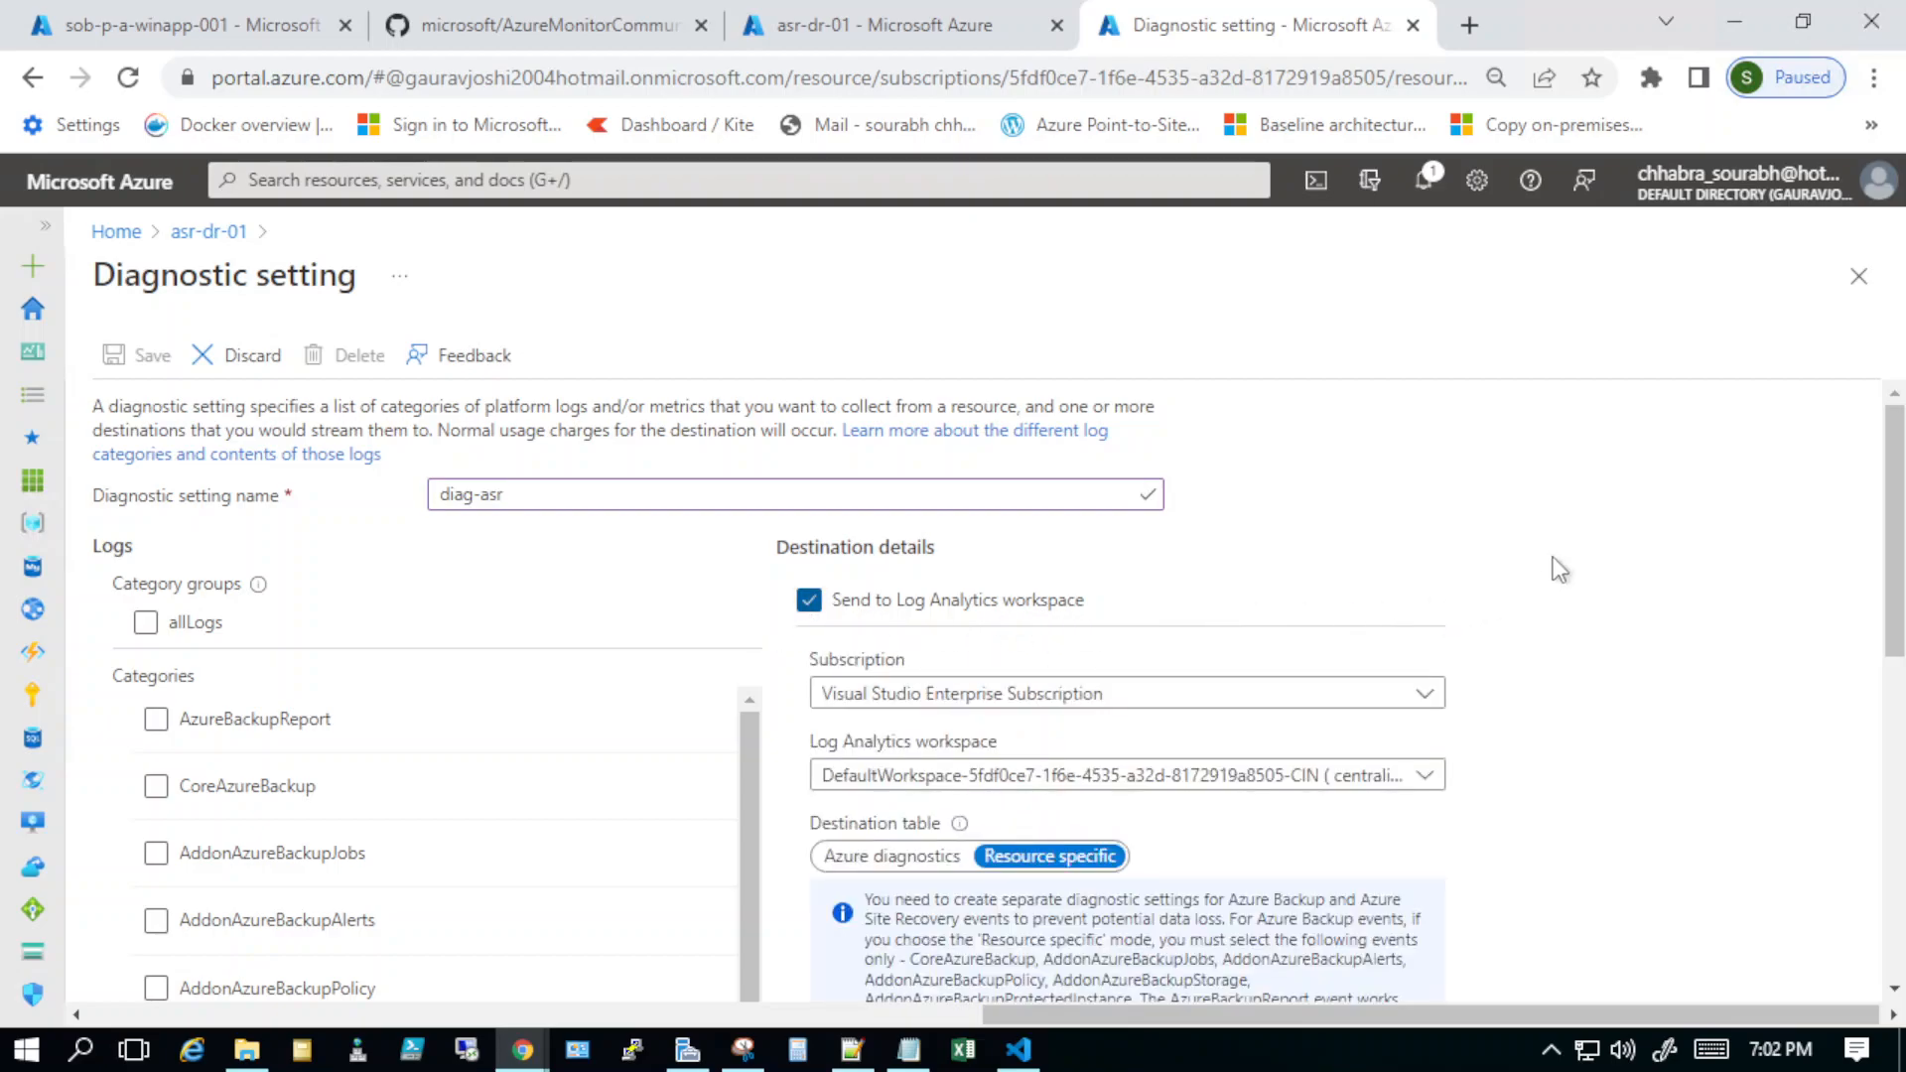
scroll(1553, 564, "down", 2)
left_click(993, 643)
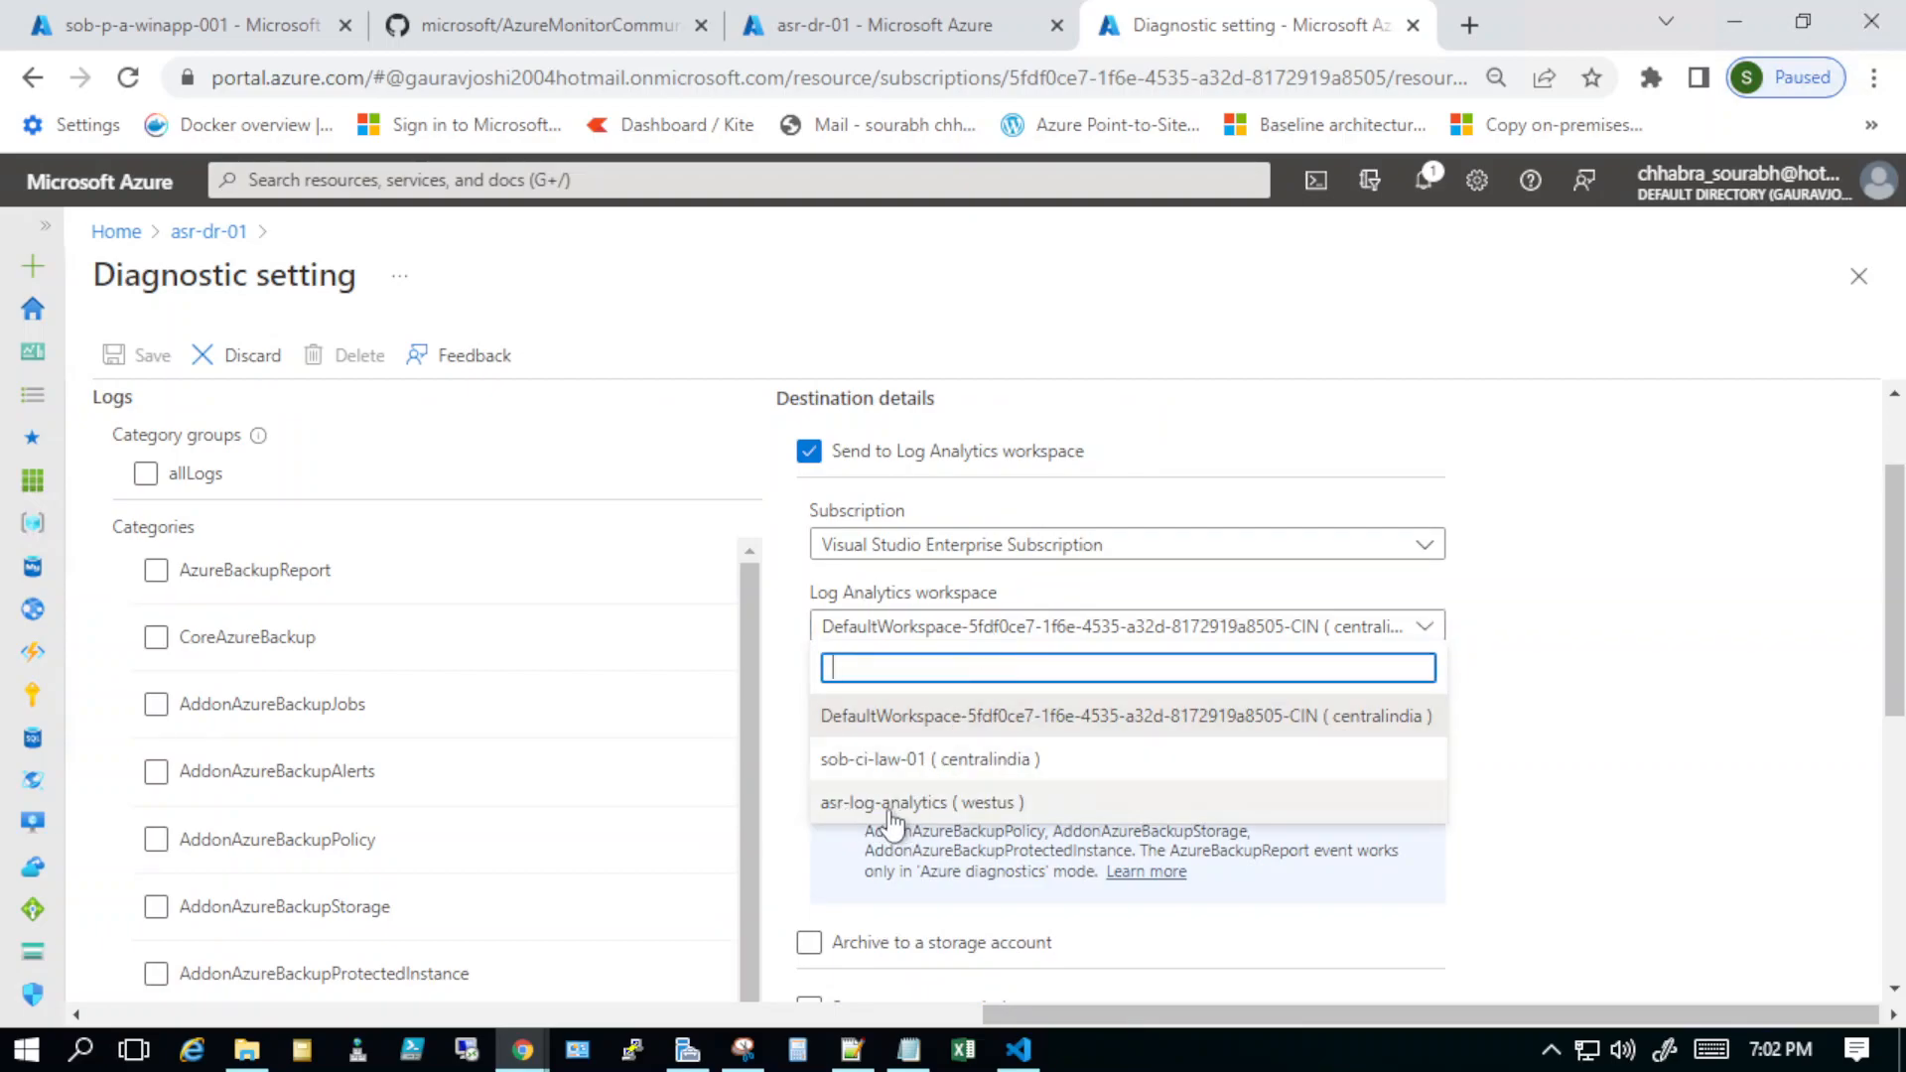
left_click(891, 809)
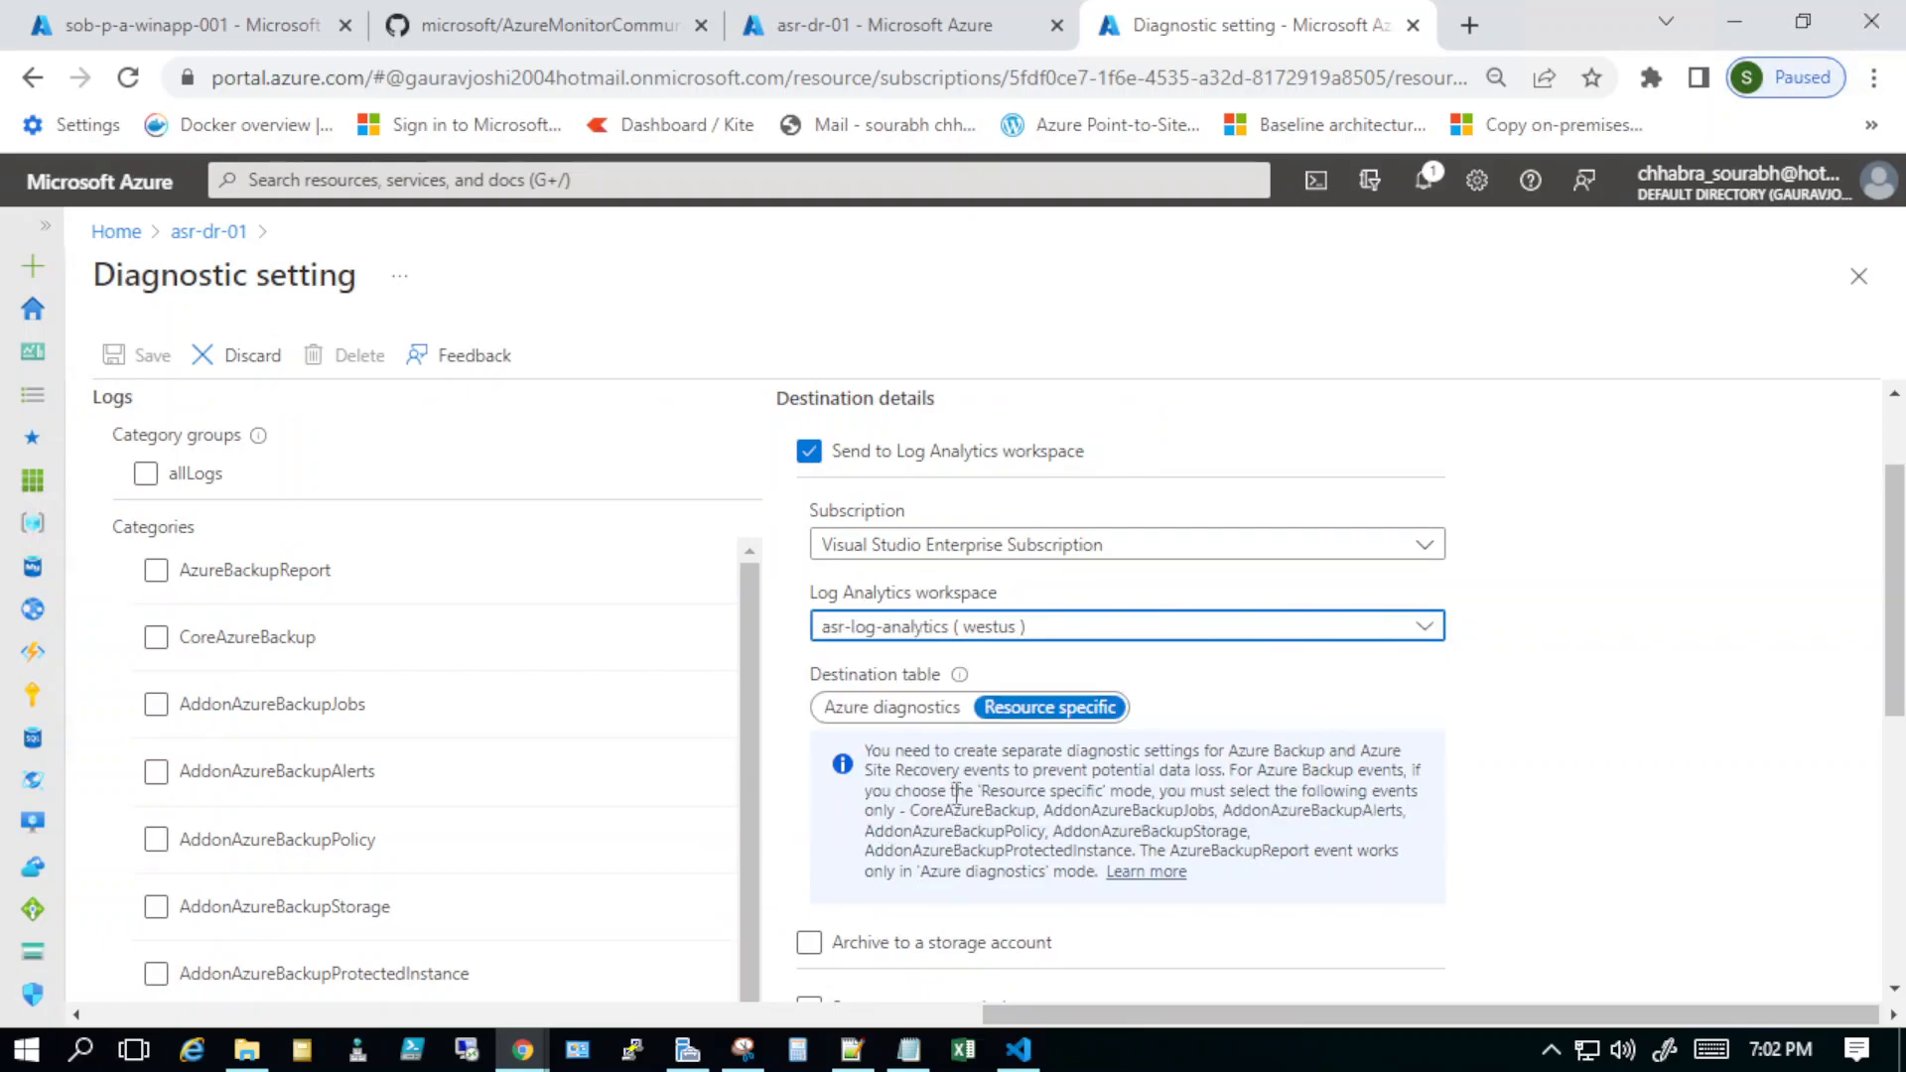
left_click(855, 713)
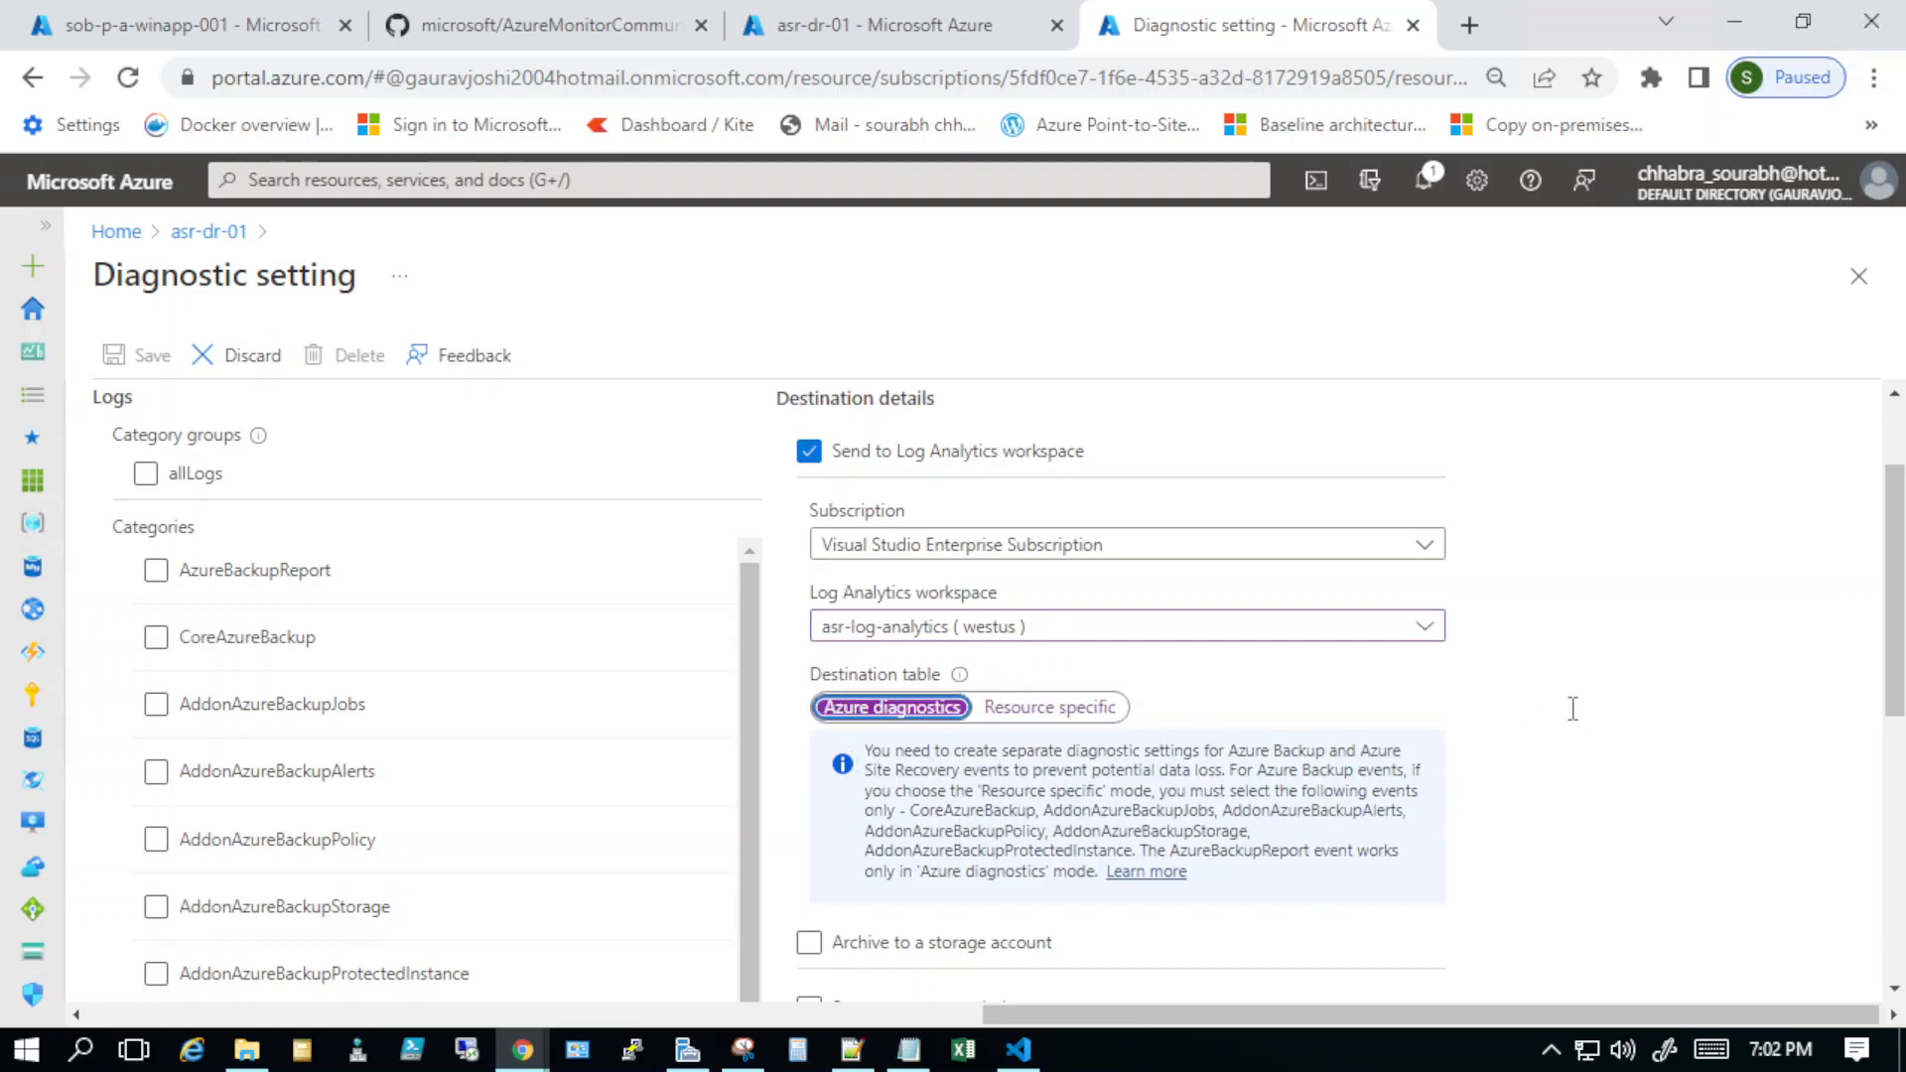
Step: Look through the AzureSiteRecovery log categories, from AzureSiteRecoveryJobs to AzureSiteRecoveryProtectedDiskDataChurn
scroll(1574, 714, "down", 5)
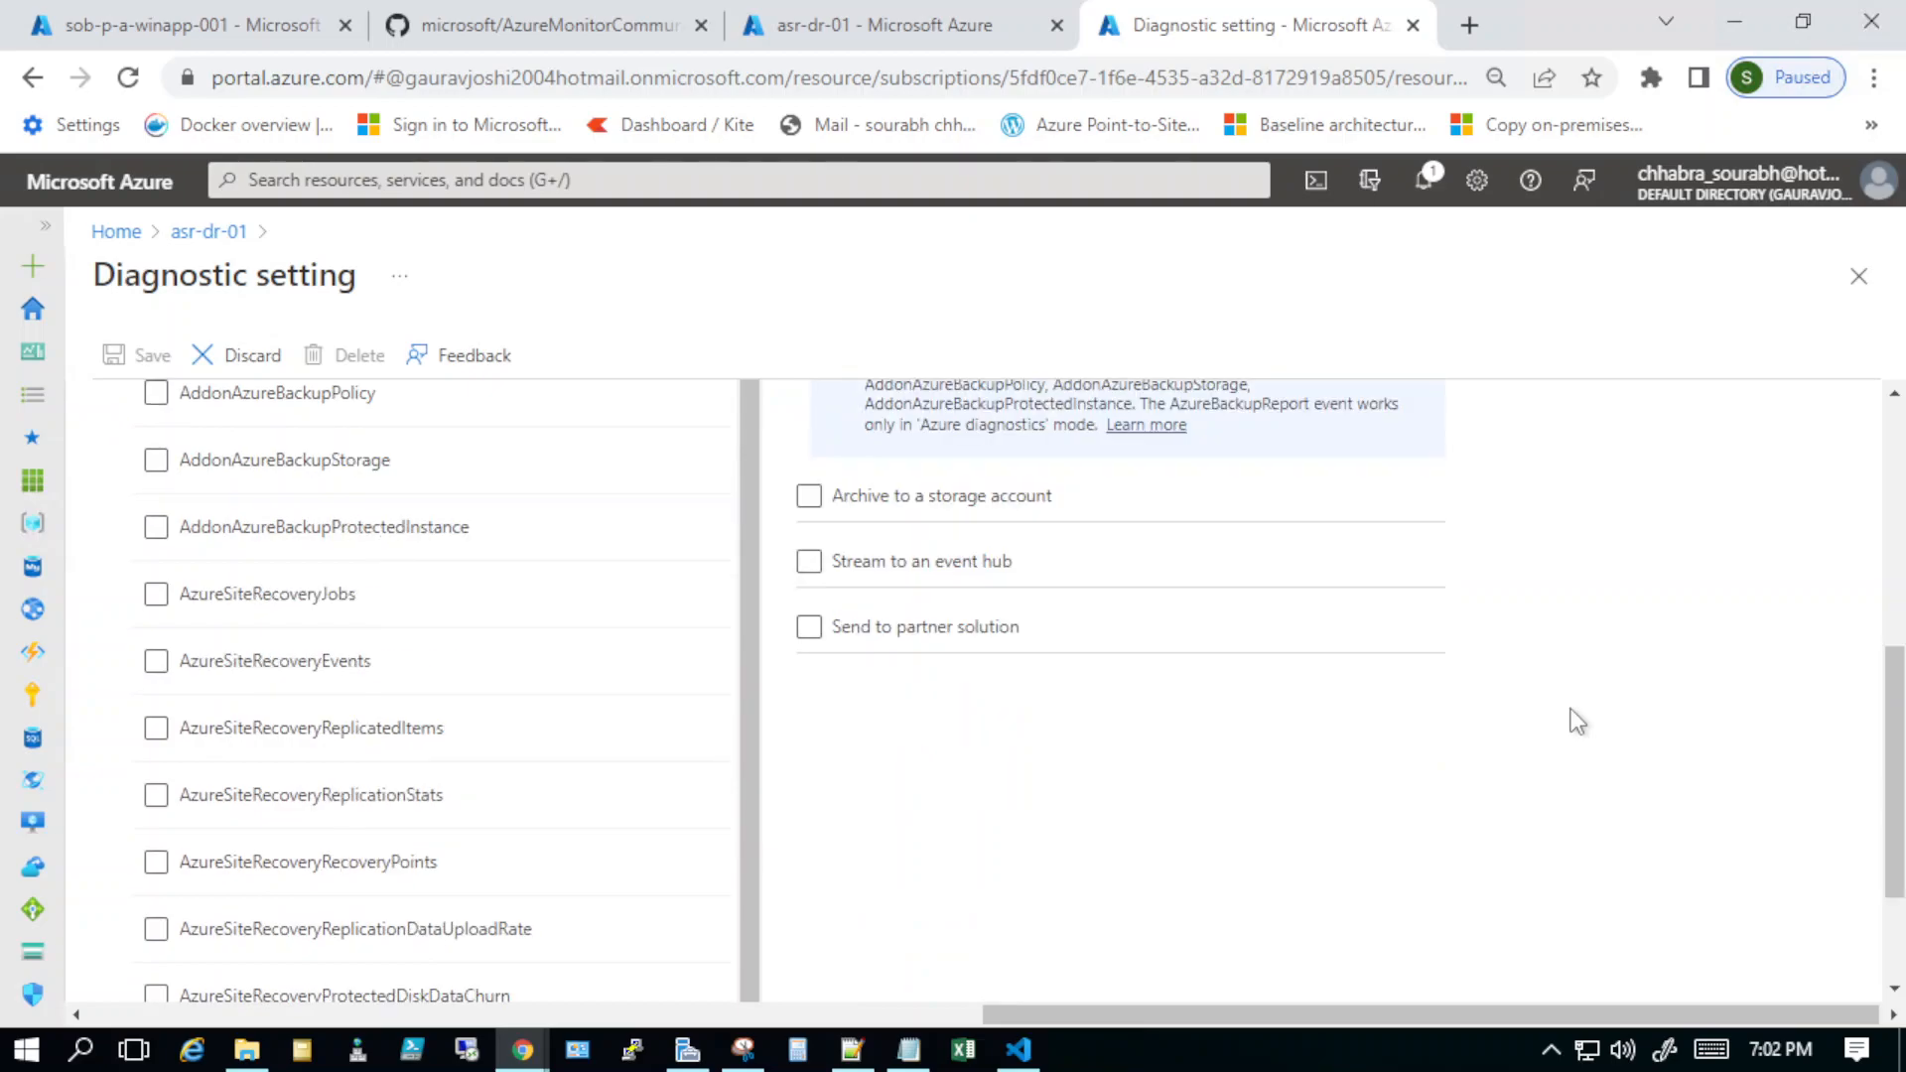
scroll(1579, 722, "down", 2)
left_click(635, 620)
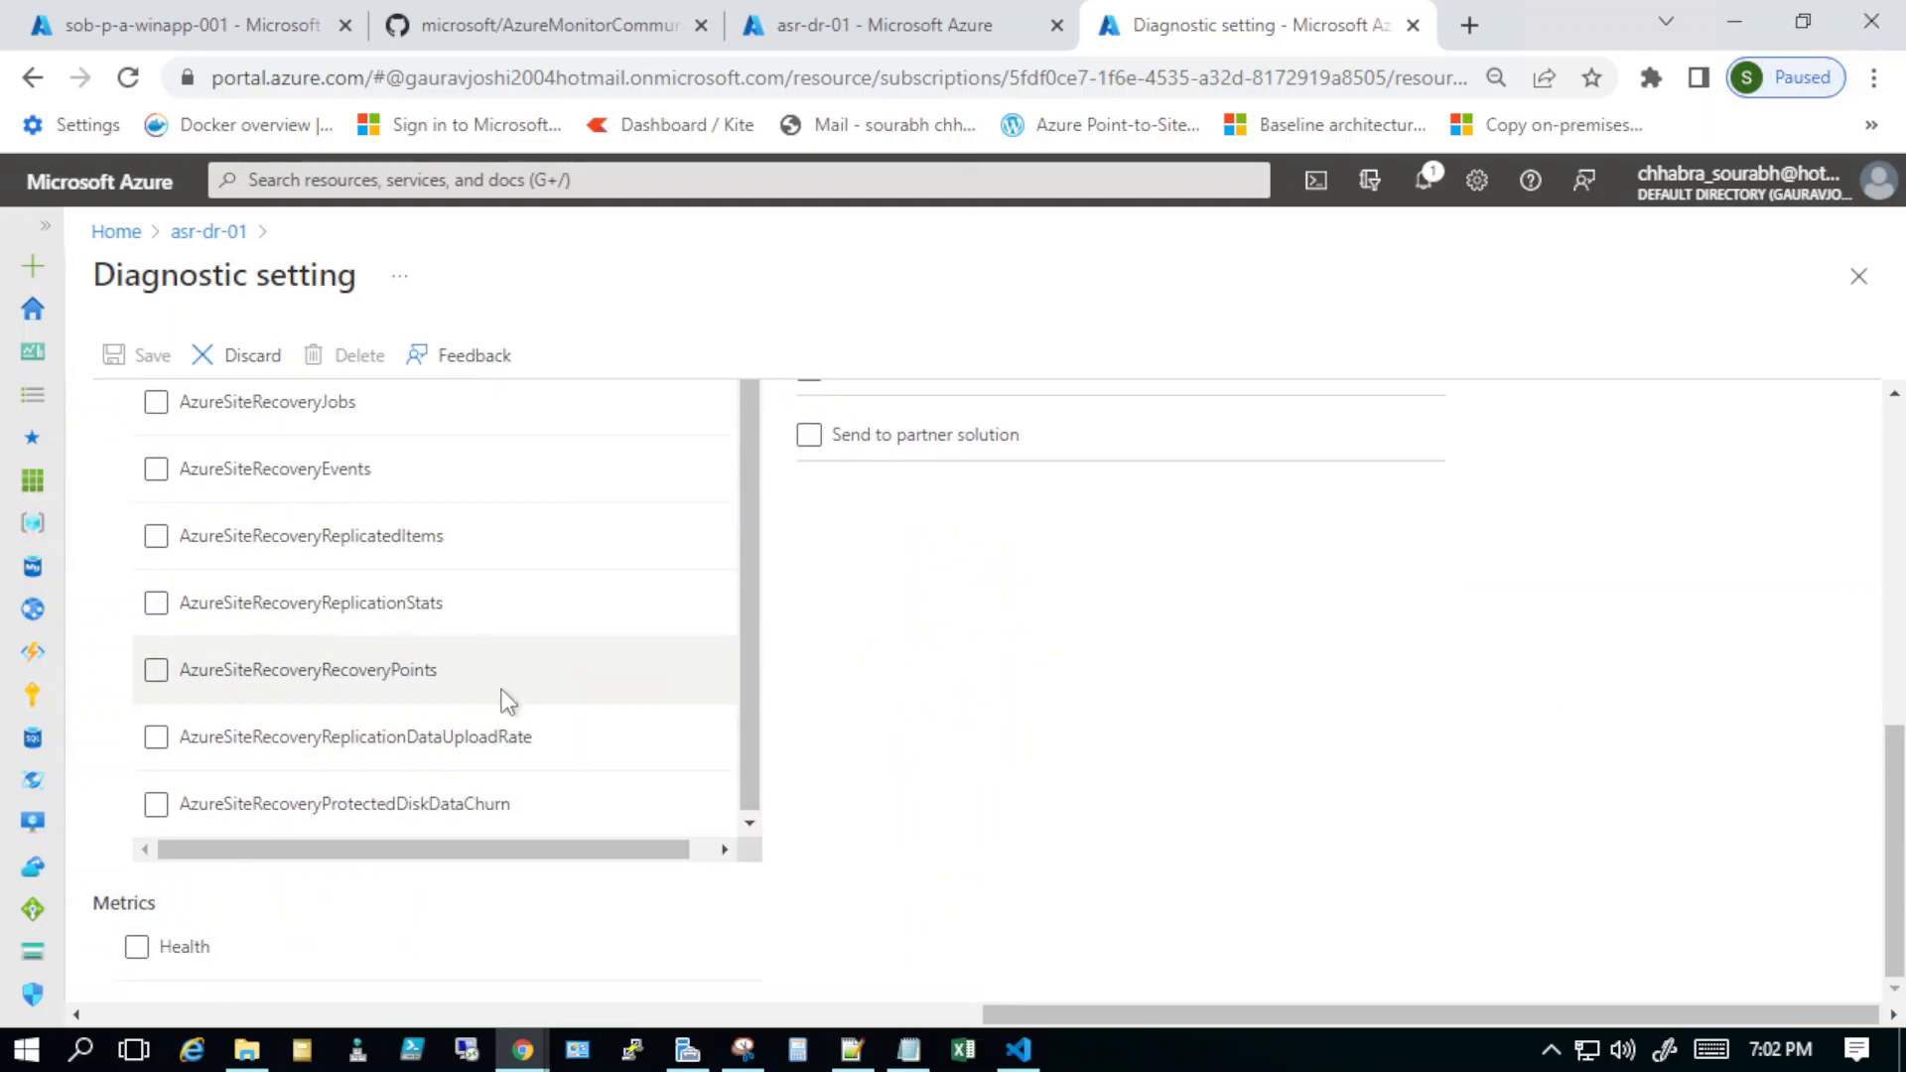
left_click(157, 407)
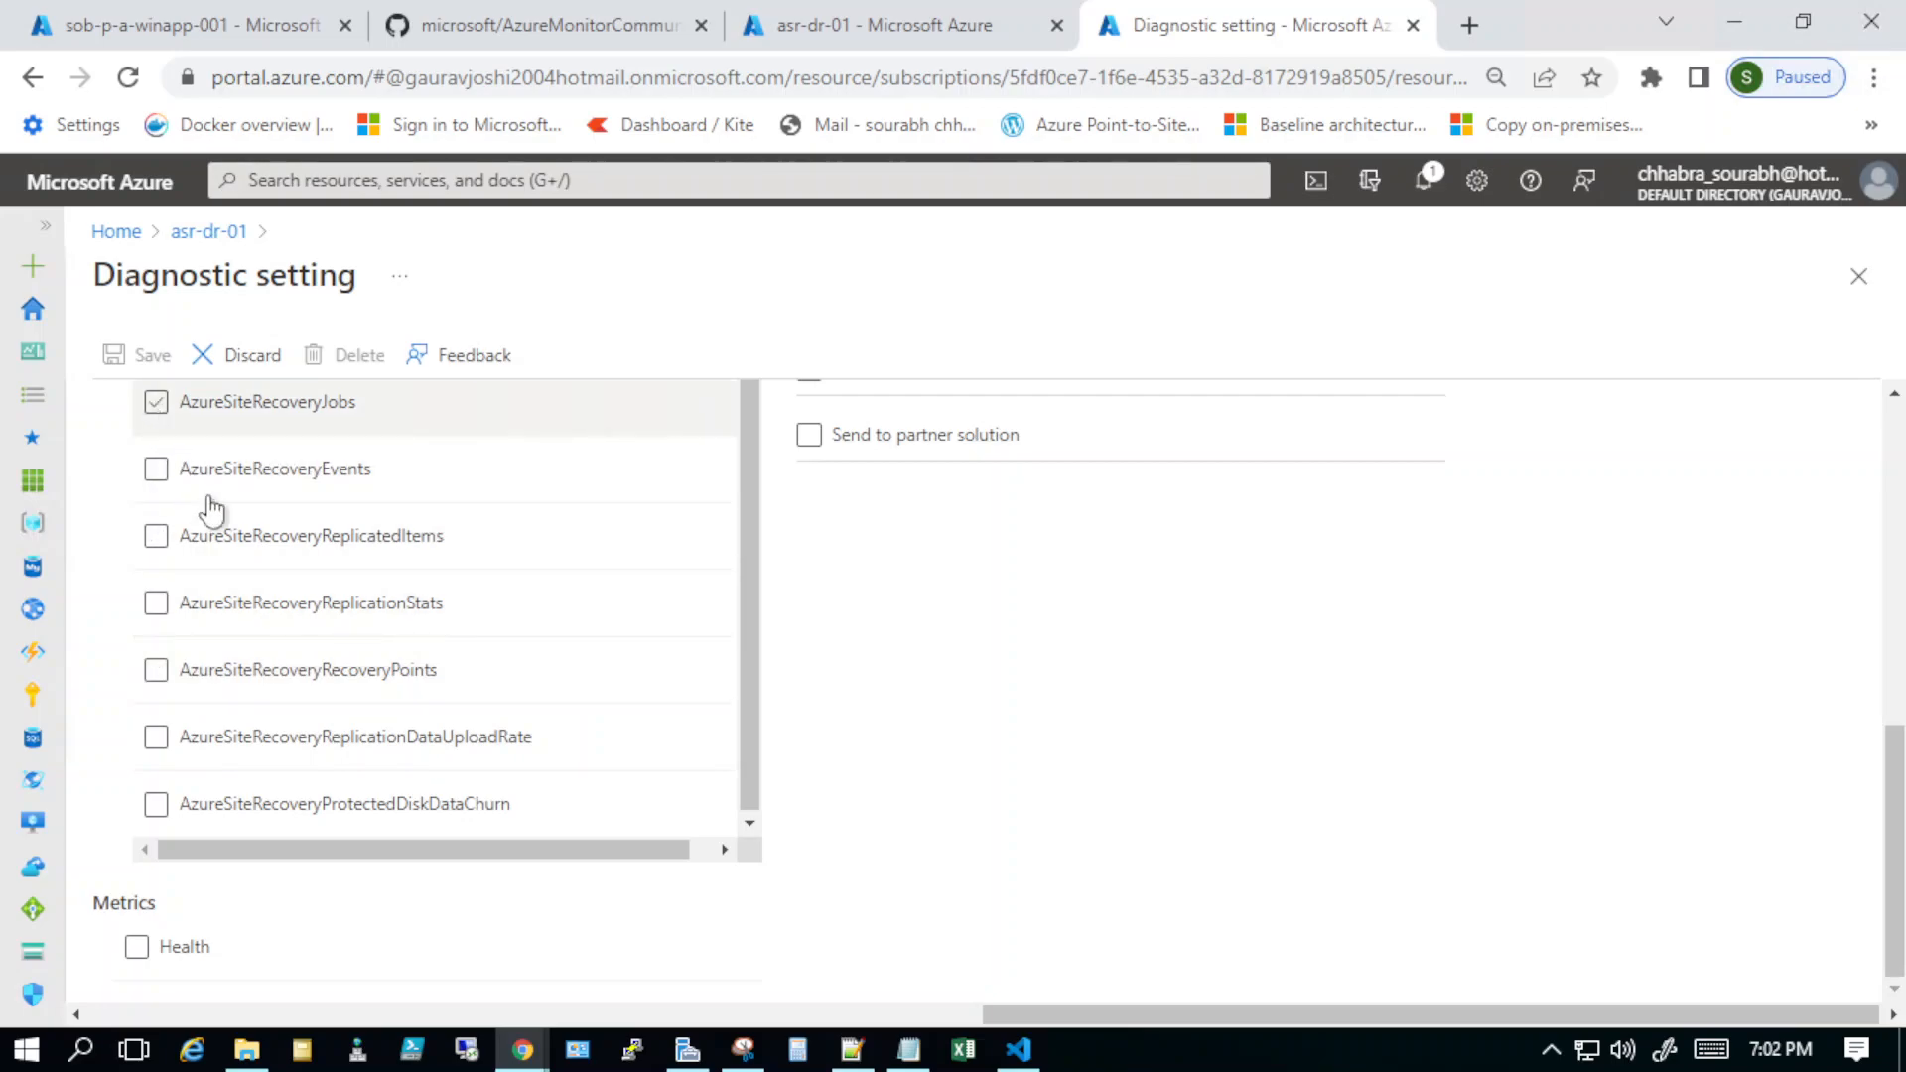
scroll(1107, 741, "up", 2)
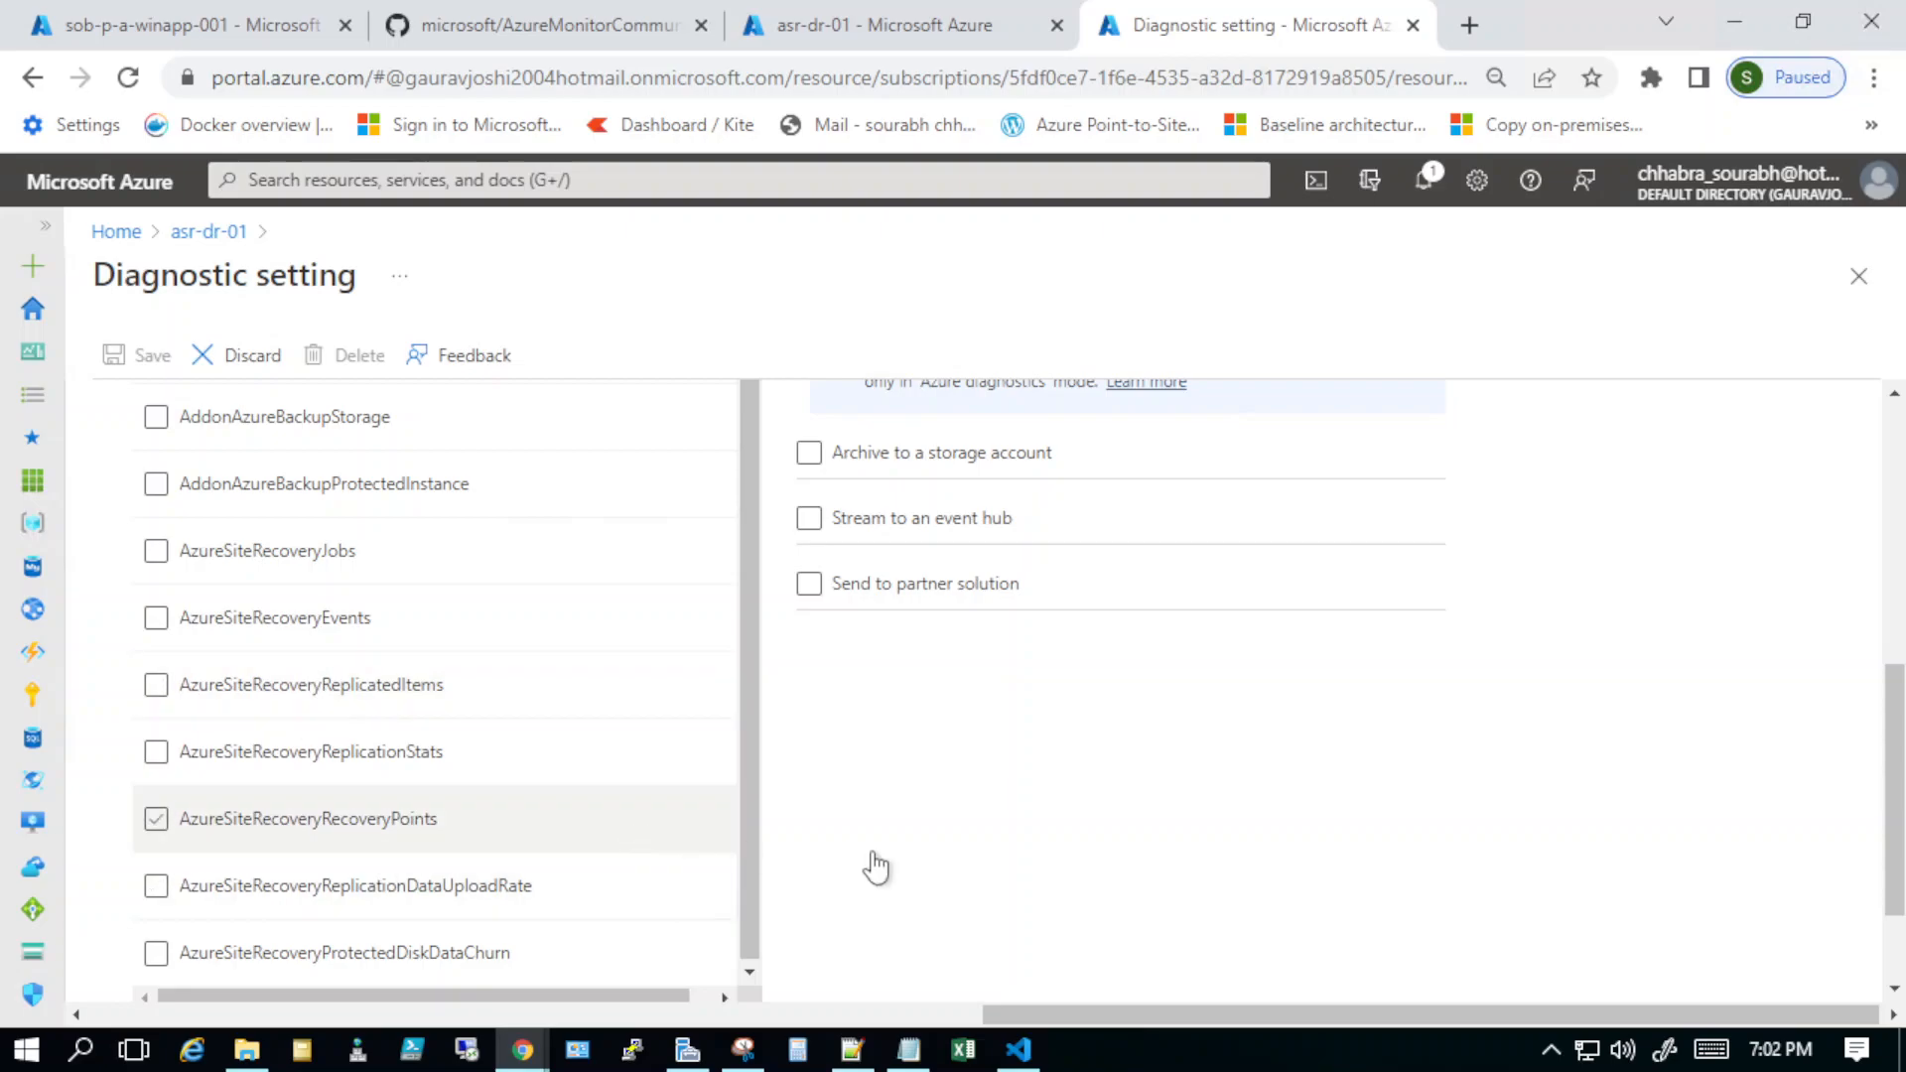
left_click(266, 419)
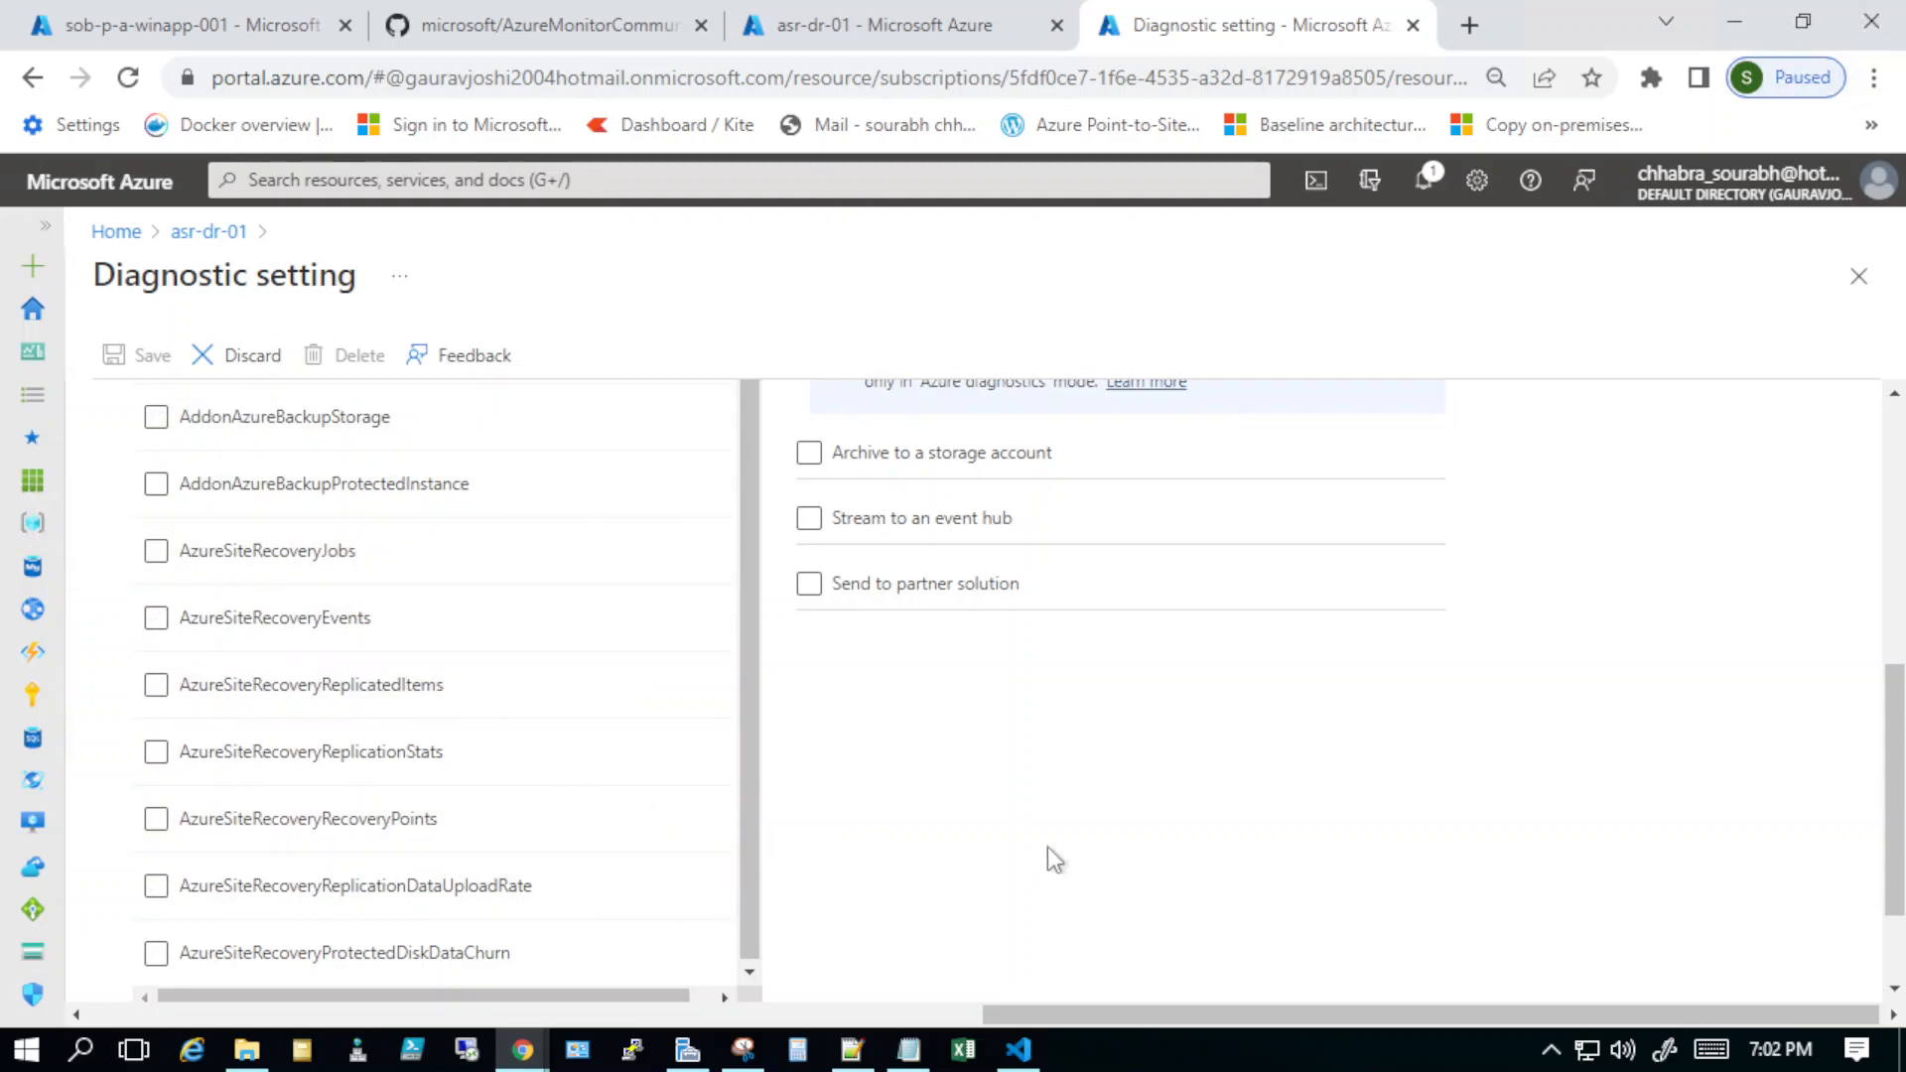
Step: Read the destination table note about separate diagnostic settings for Azure Backup and Azure Site Recovery events
scroll(1048, 852, "up", 4)
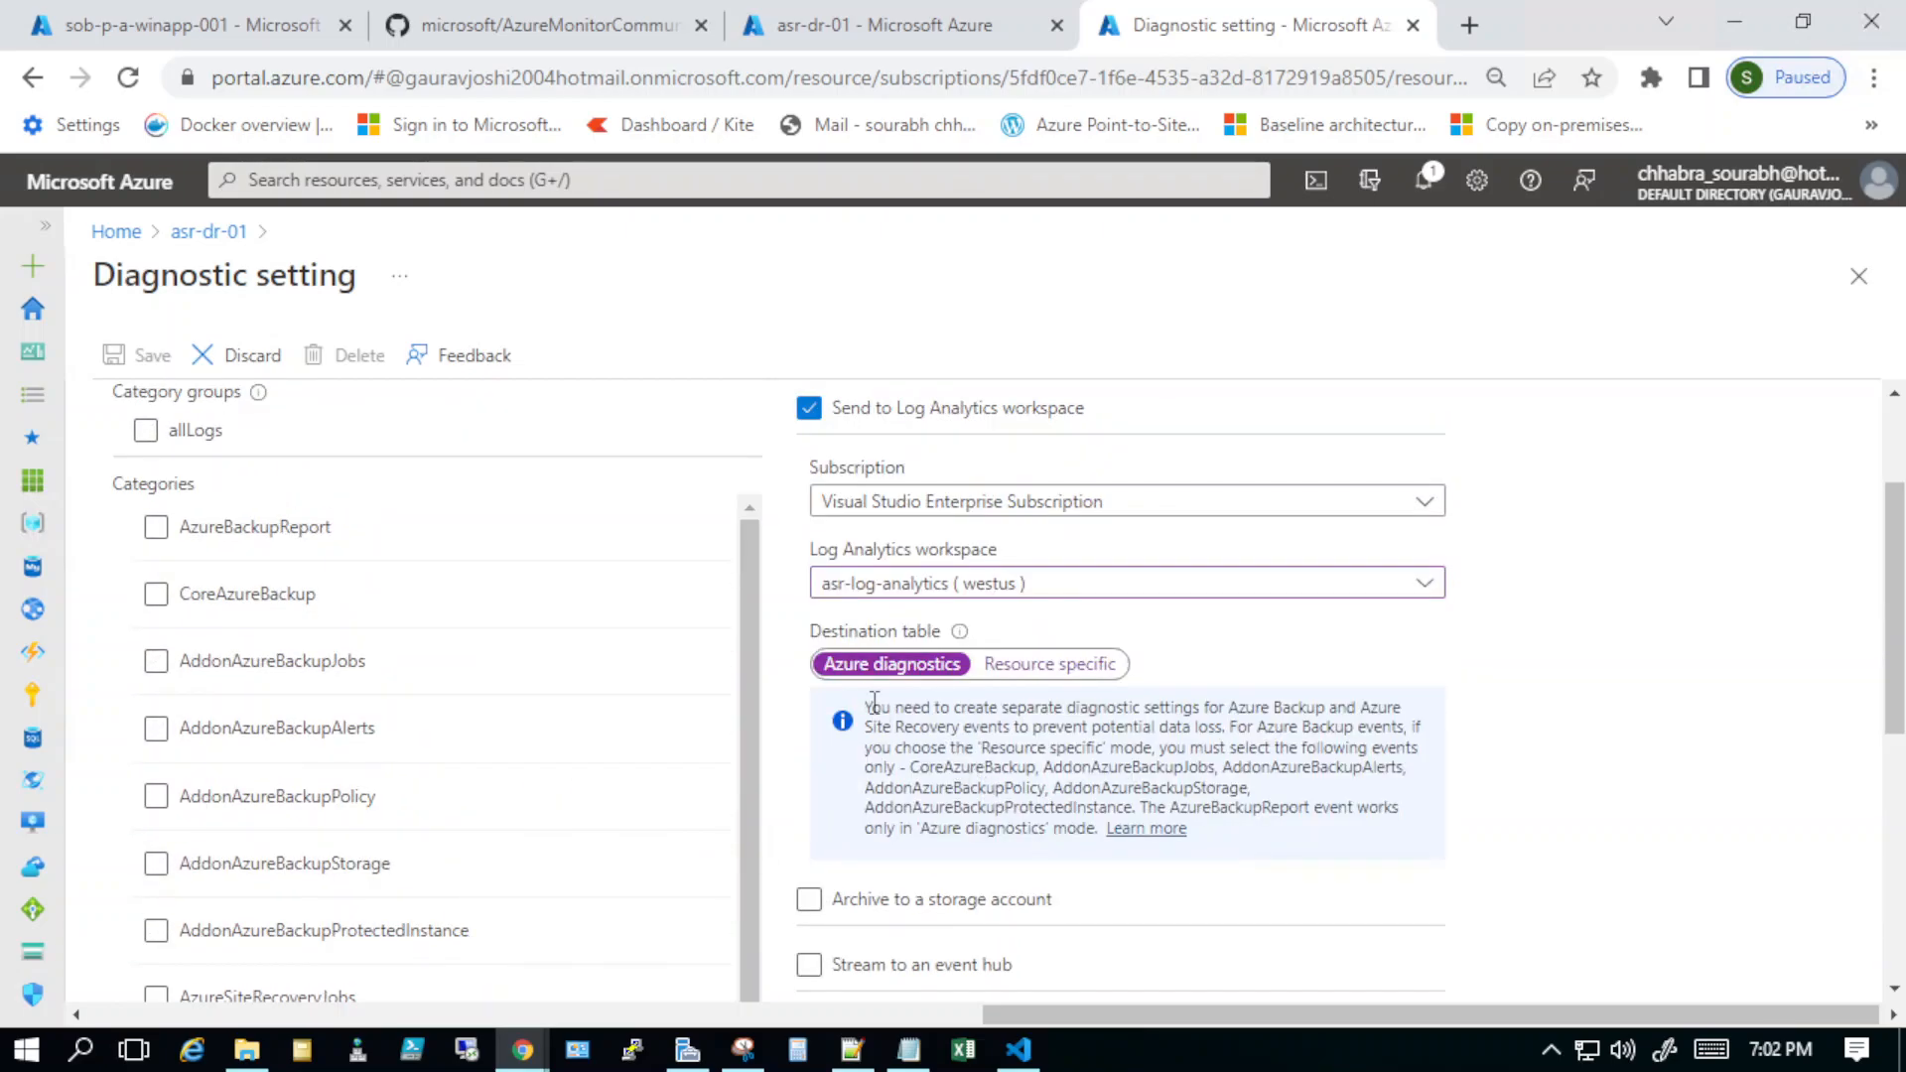
left_click_drag(866, 706, 1235, 728)
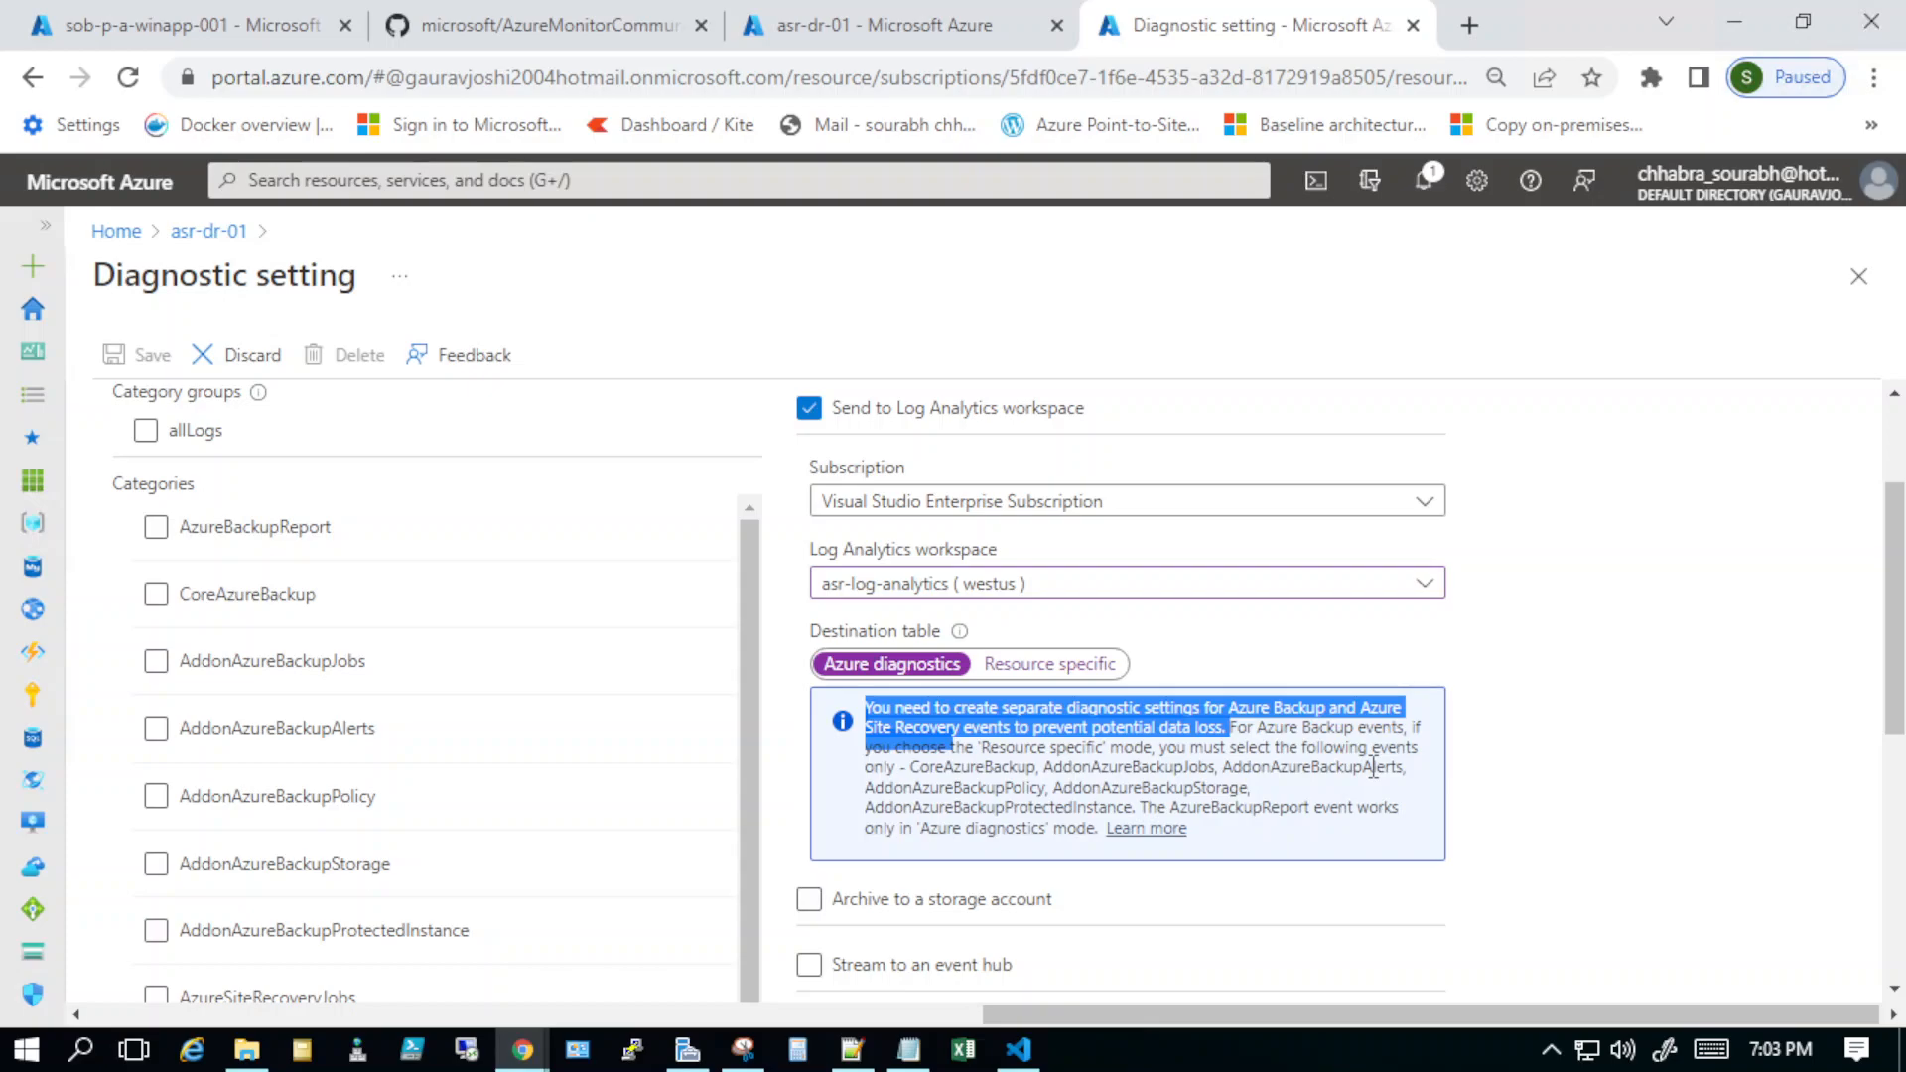
left_click(1604, 705)
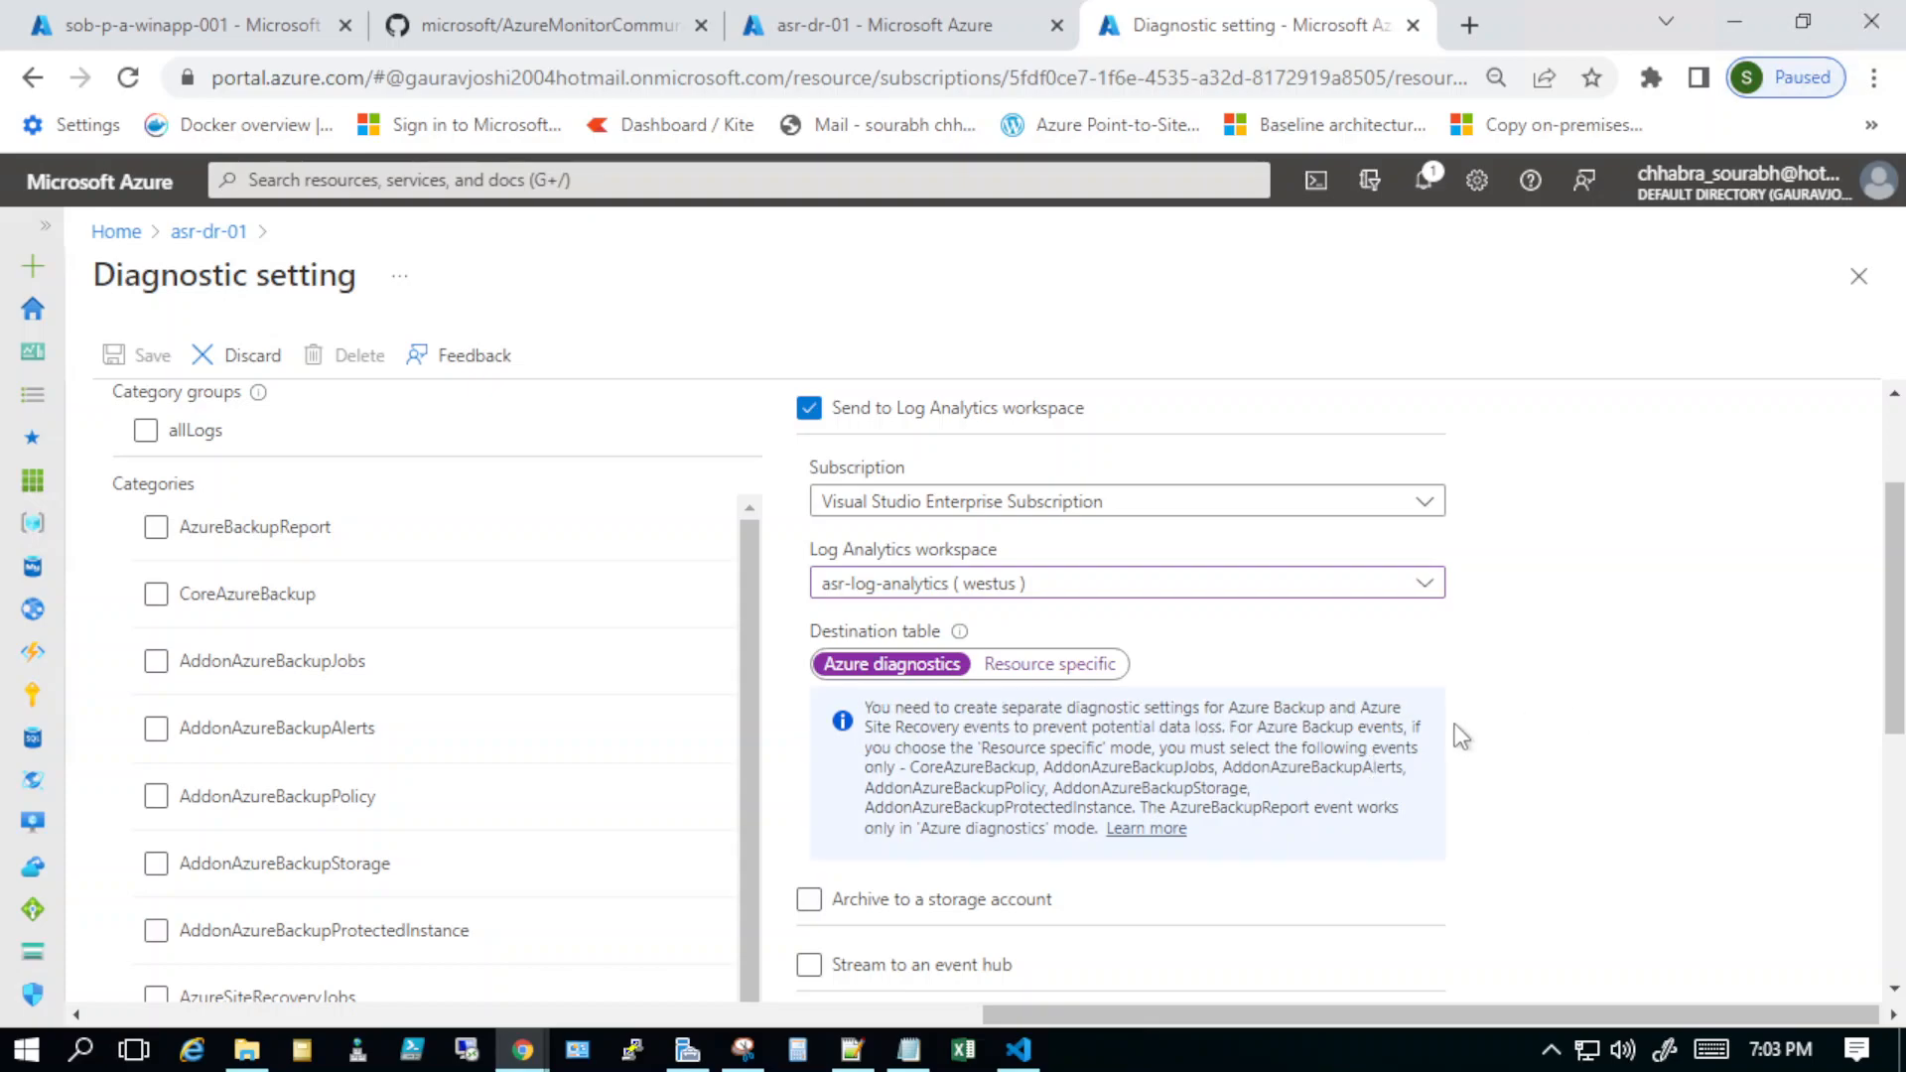
left_click_drag(1226, 729, 865, 707)
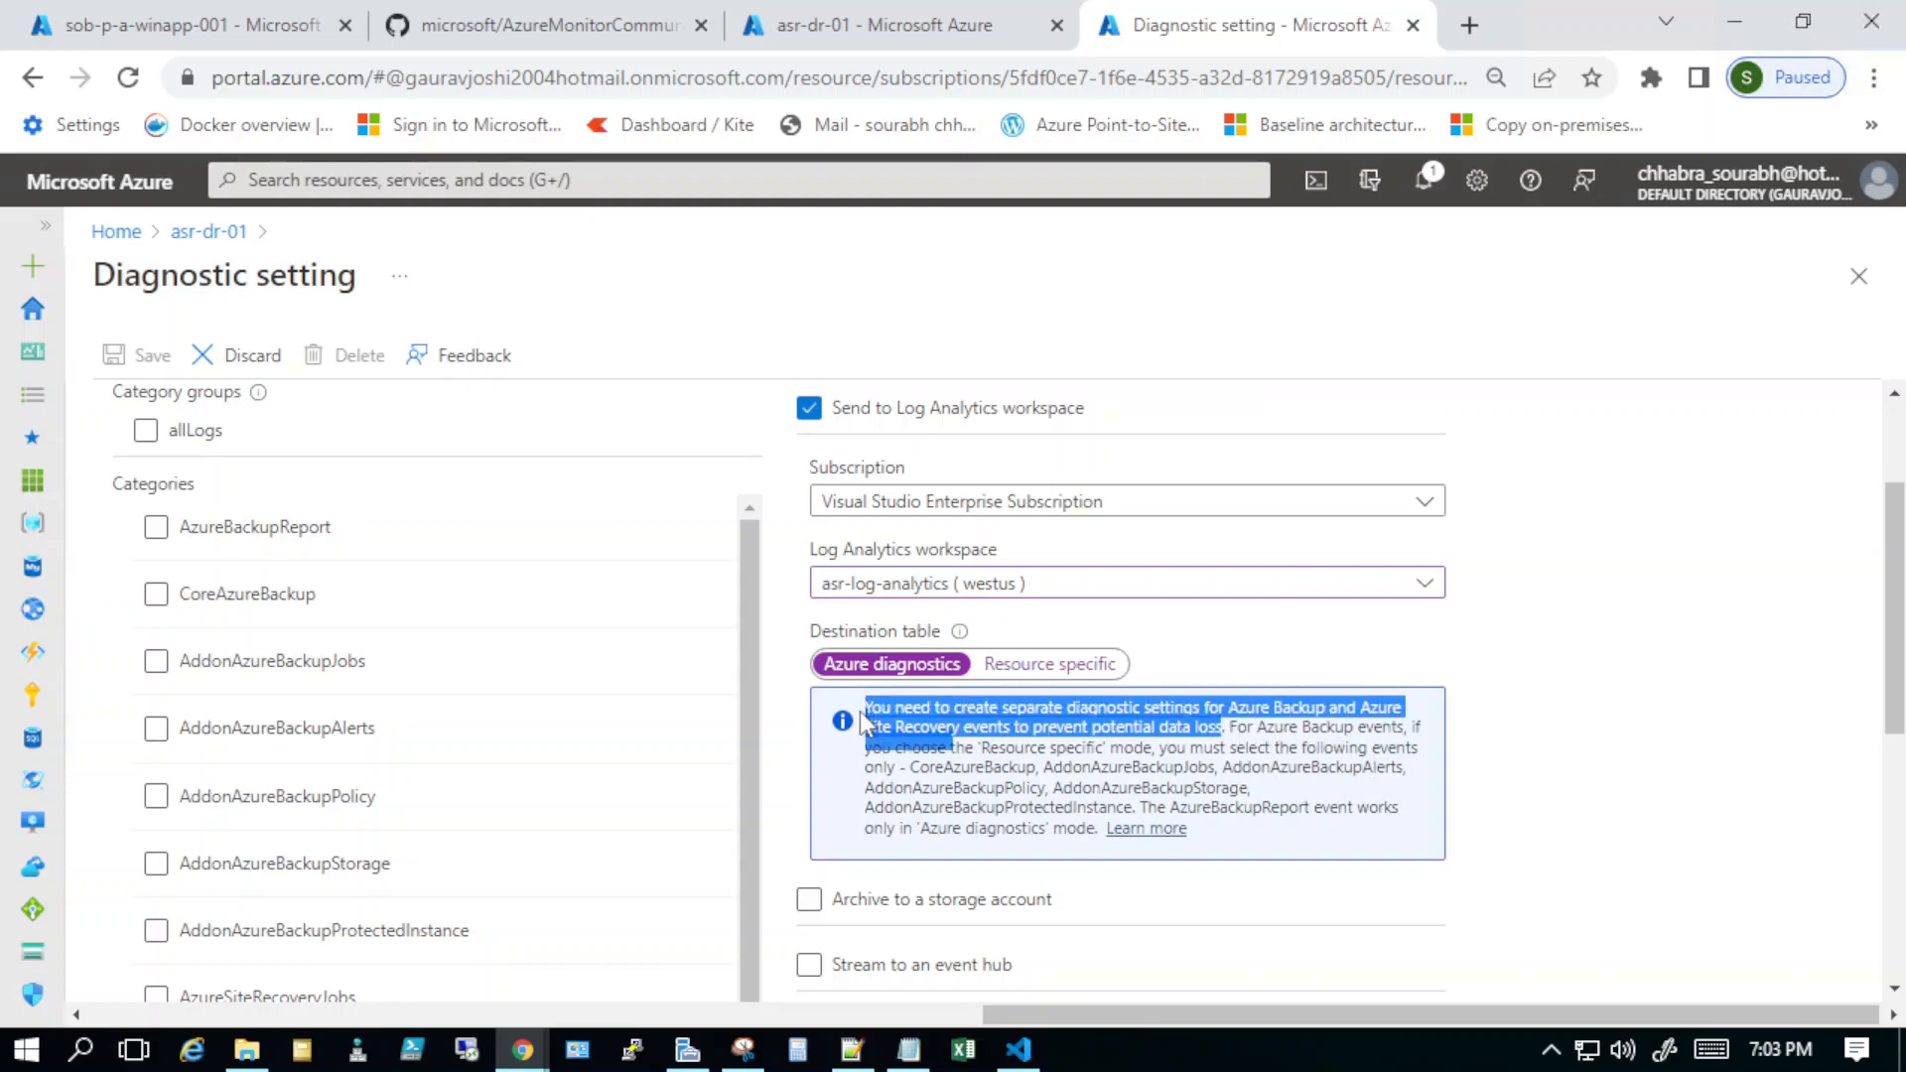
left_click(1533, 705)
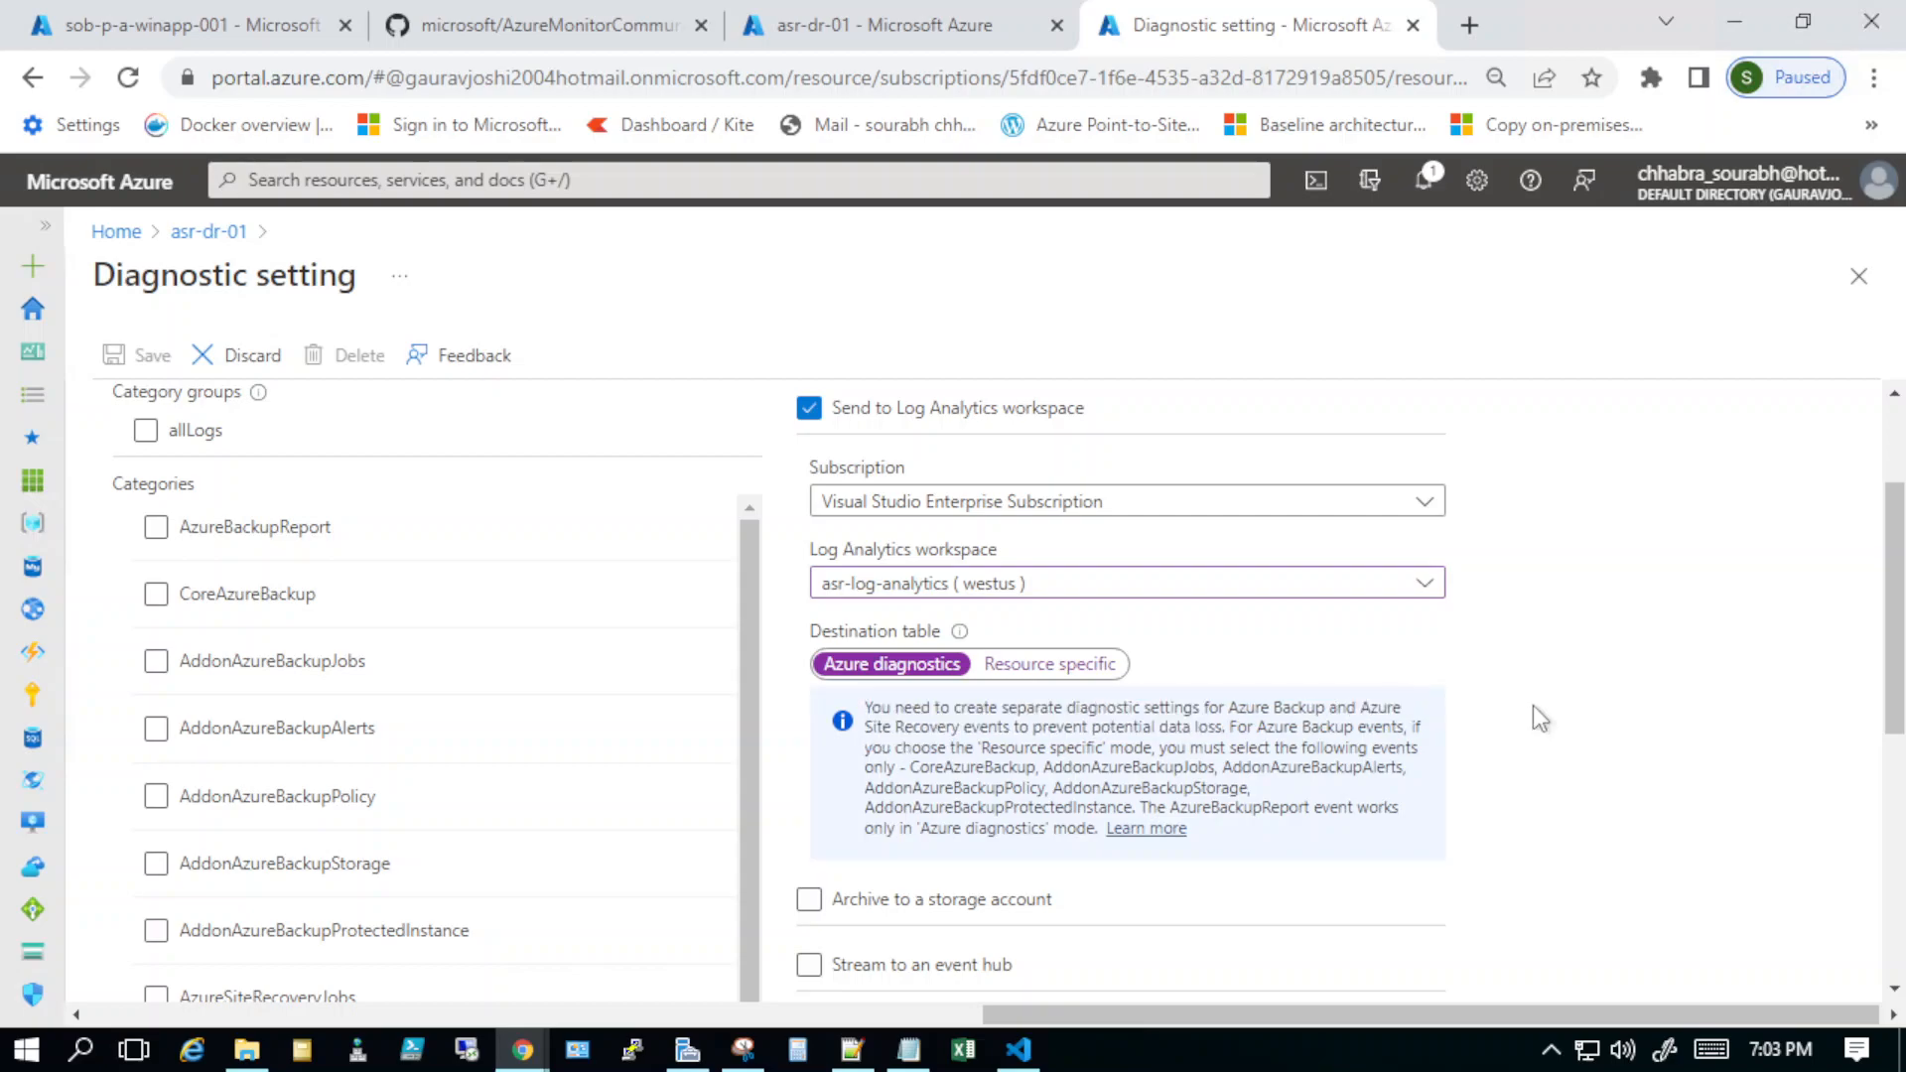
Step: Go back to the Azure Site Recovery log categories and the Health metric to examine the options there
scroll(1533, 705, "down", 1)
scroll(1533, 704, "down", 1)
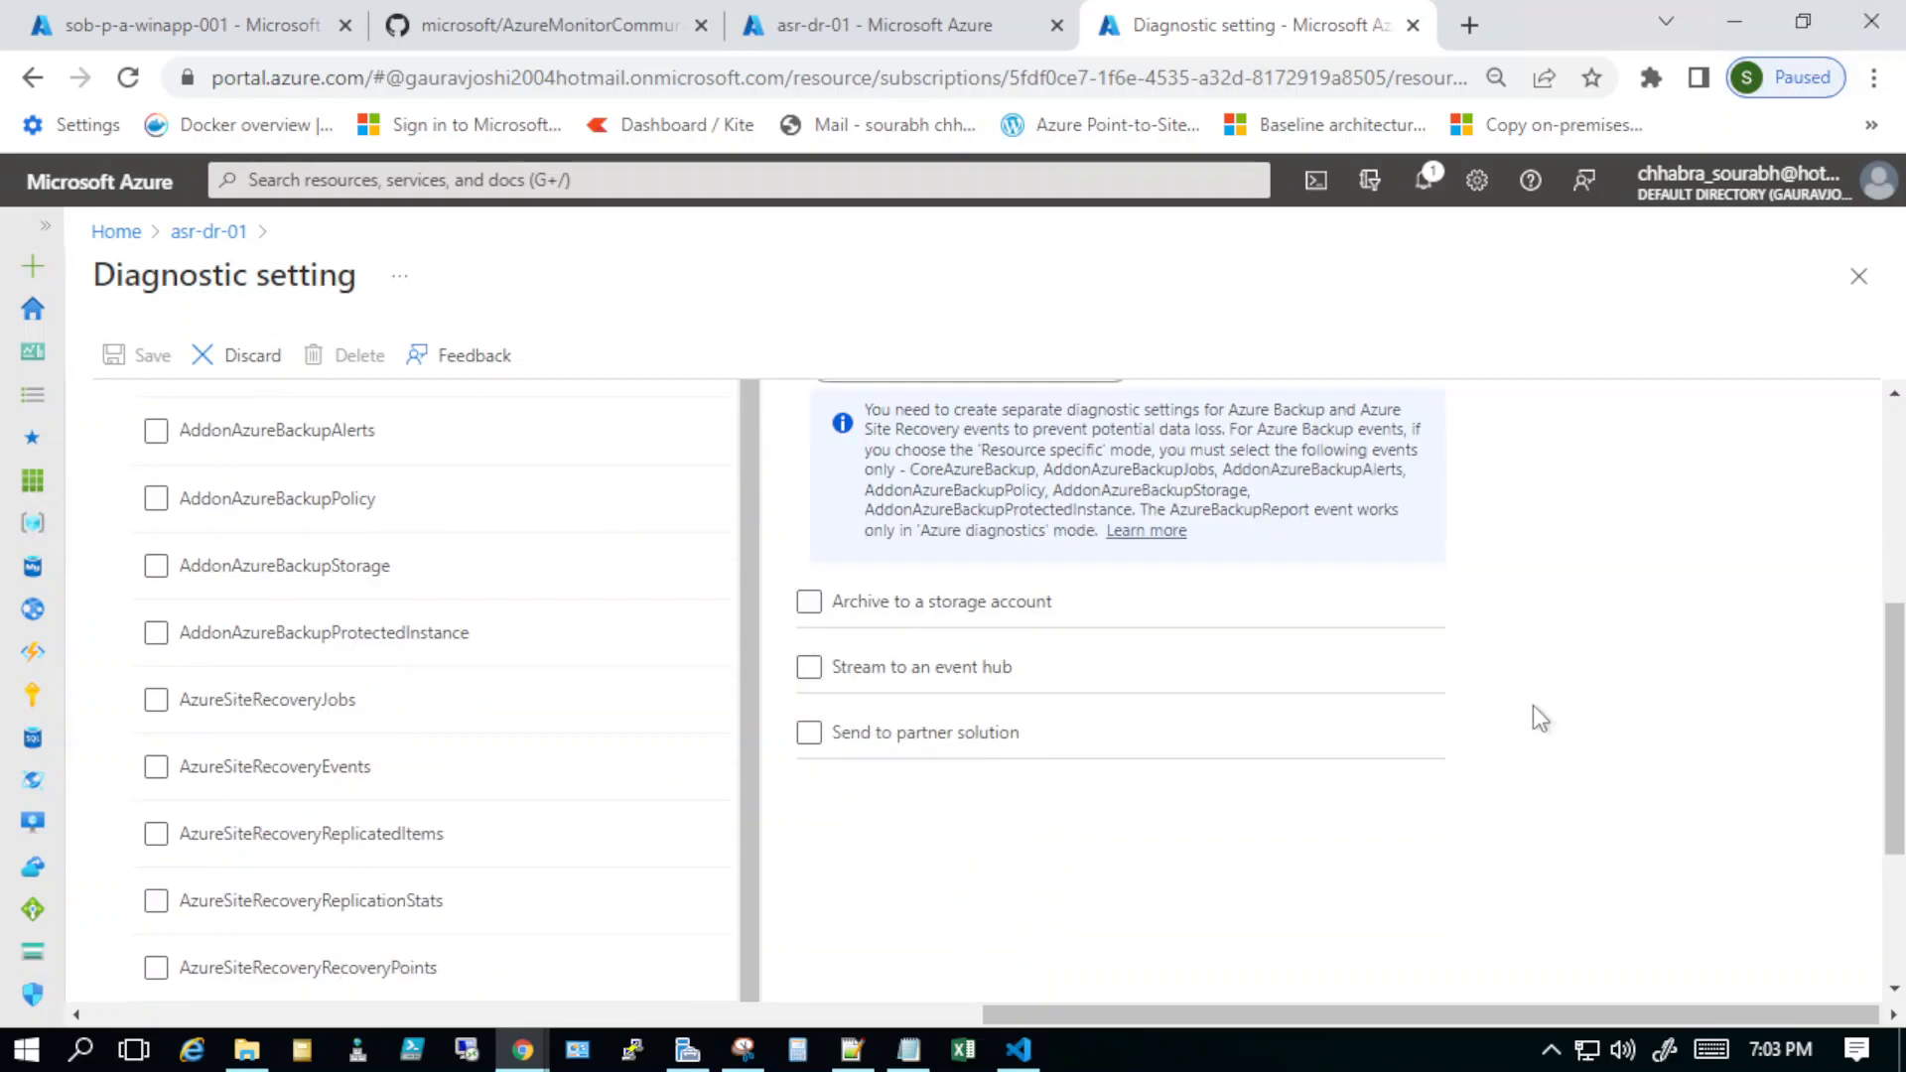
left_click(1381, 679)
scroll(1399, 664, "down", 2)
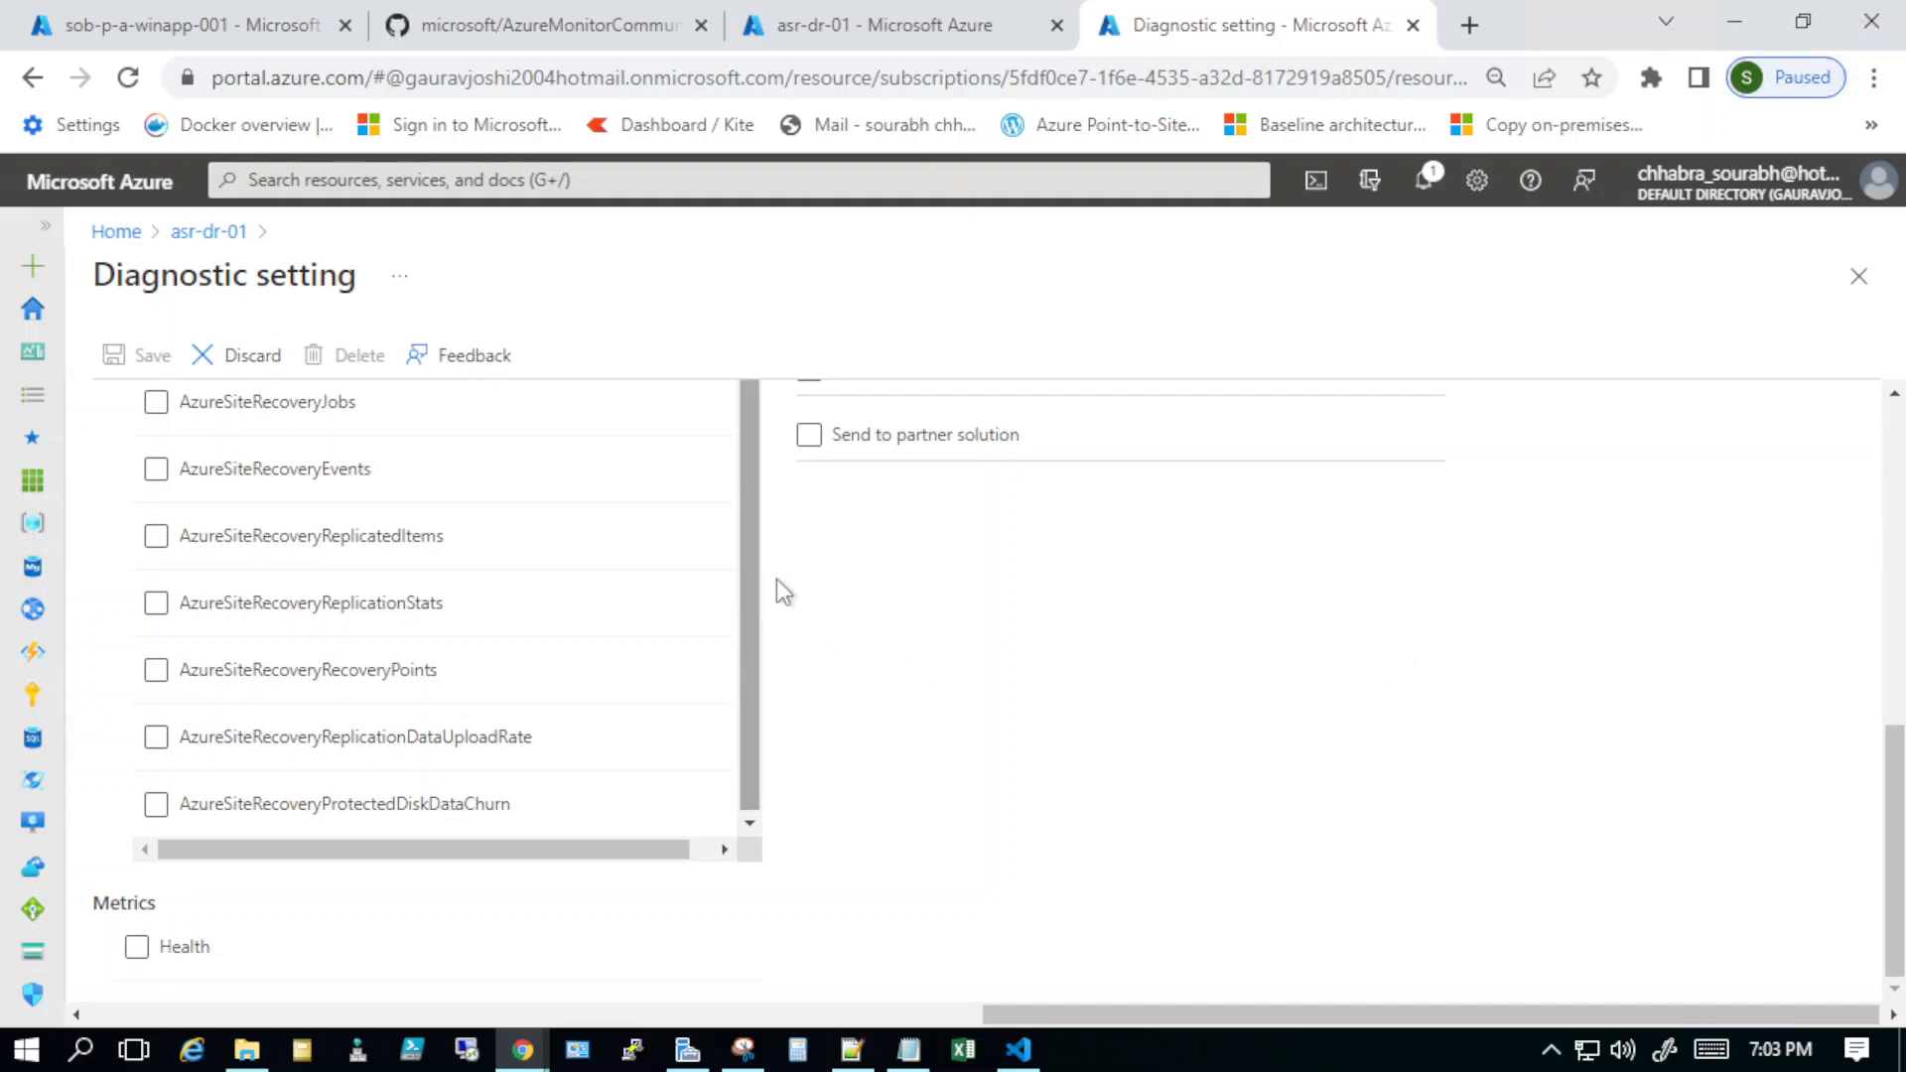
left_click_drag(753, 588, 687, 581)
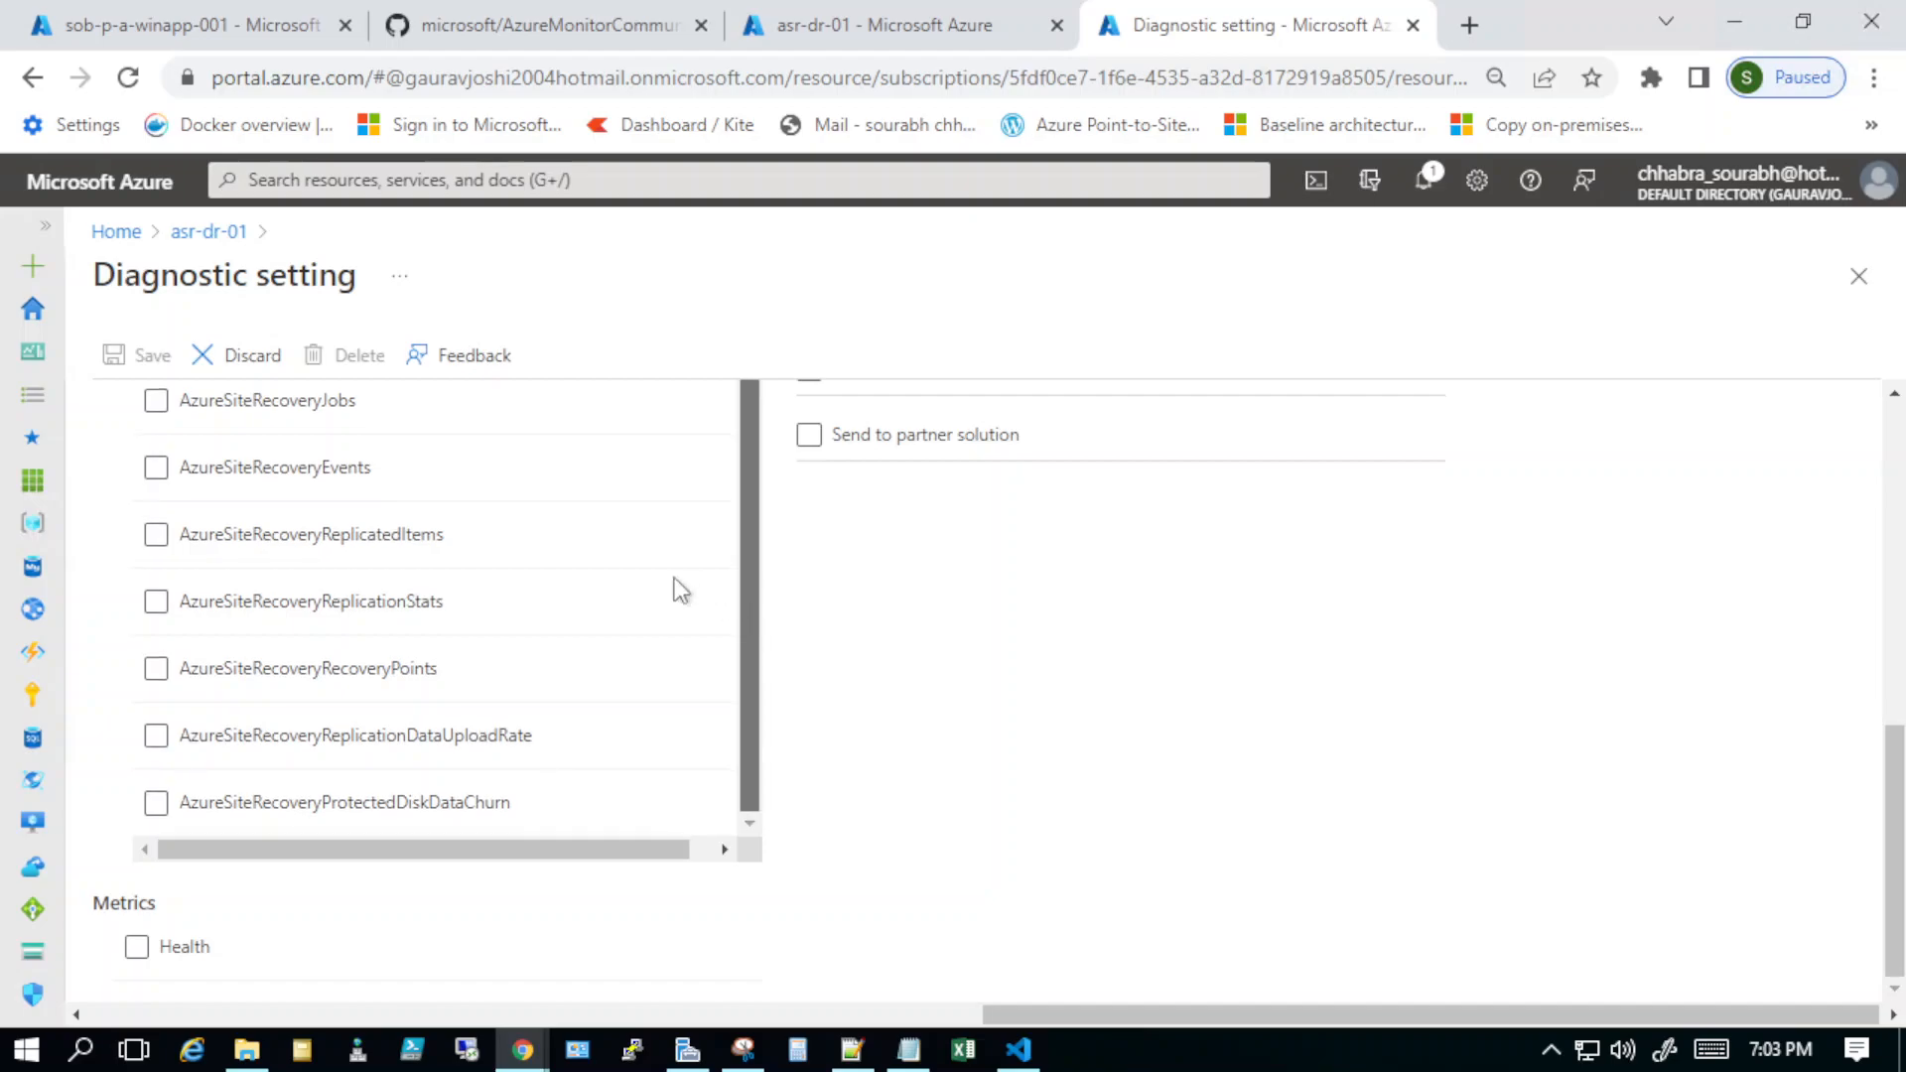
Step: Select all seven AzureSiteRecovery log categories, from AzureSiteRecoveryJobs through AzureSiteRecoveryProtectedDiskDataChurn, for the diag-asr setting
left_click(159, 407)
left_click(157, 474)
left_click(157, 539)
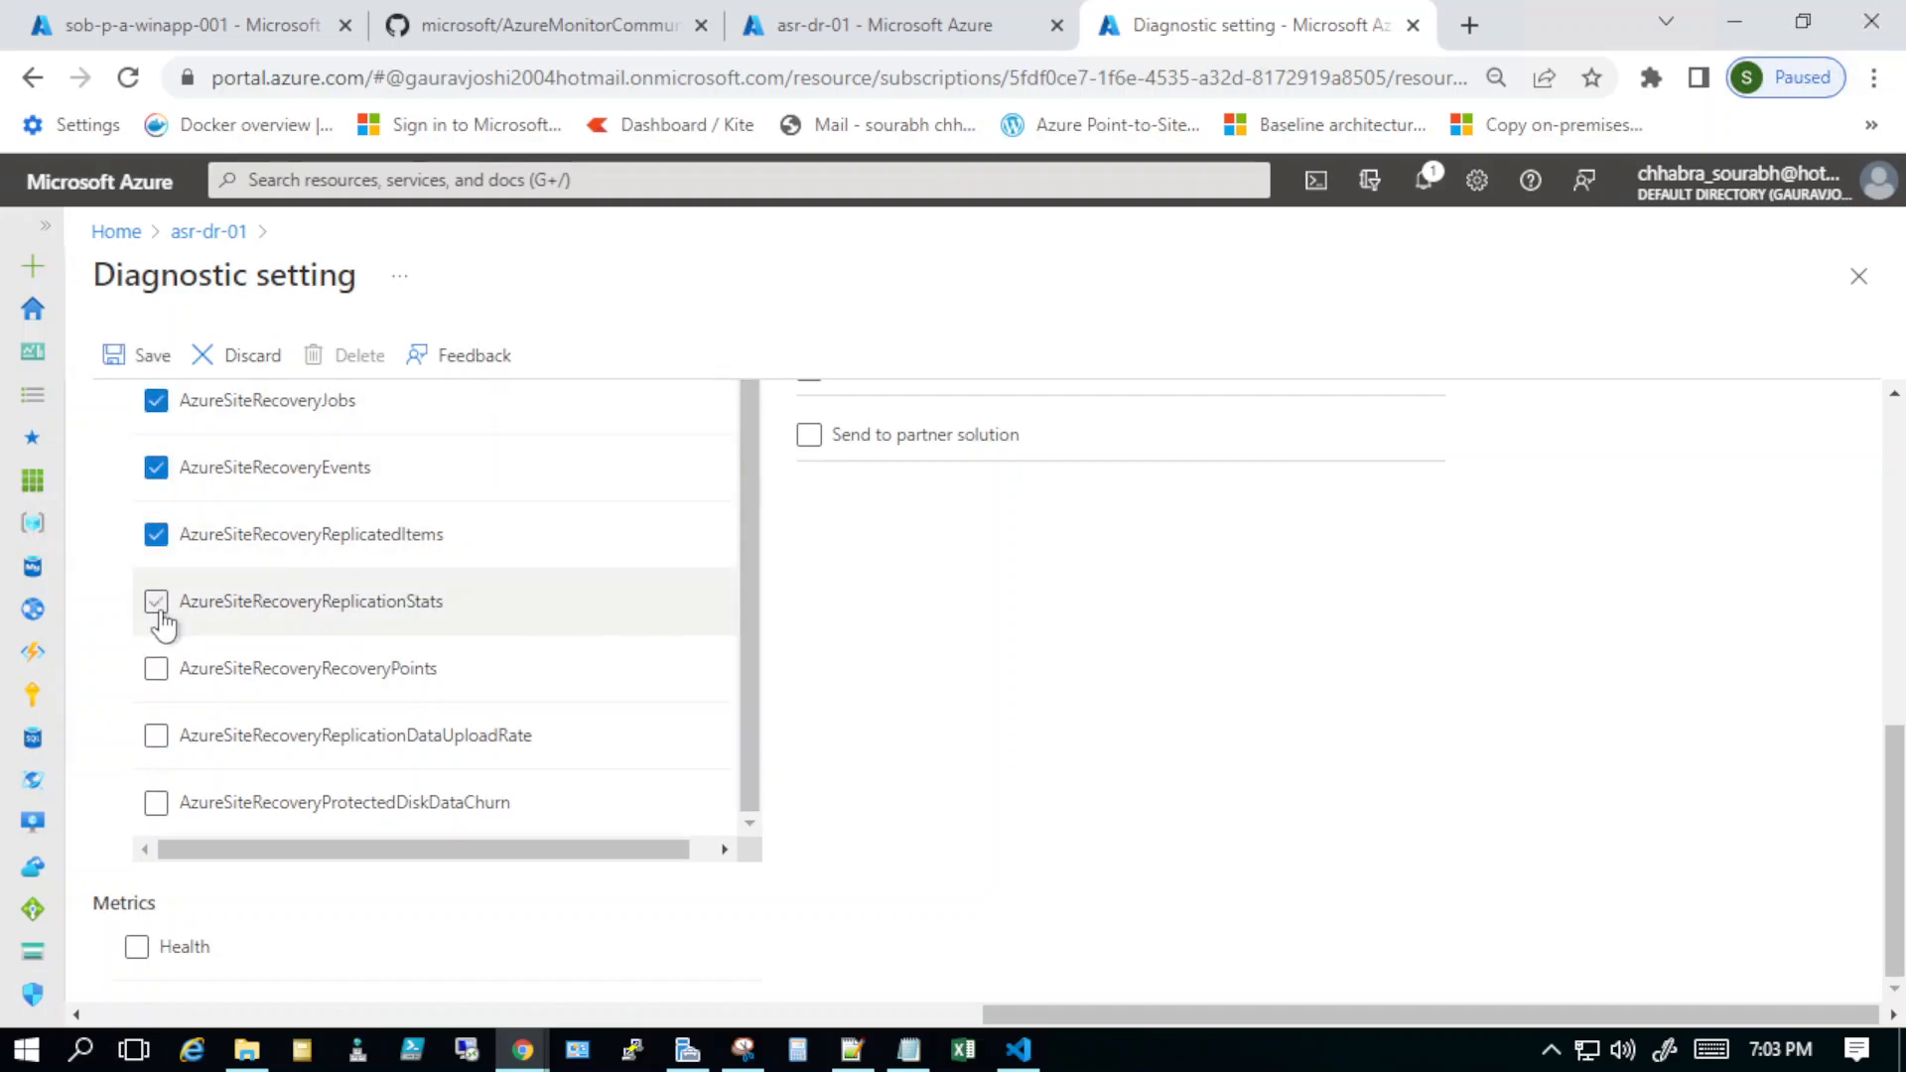
left_click(156, 605)
left_click(157, 671)
left_click(157, 738)
left_click(156, 803)
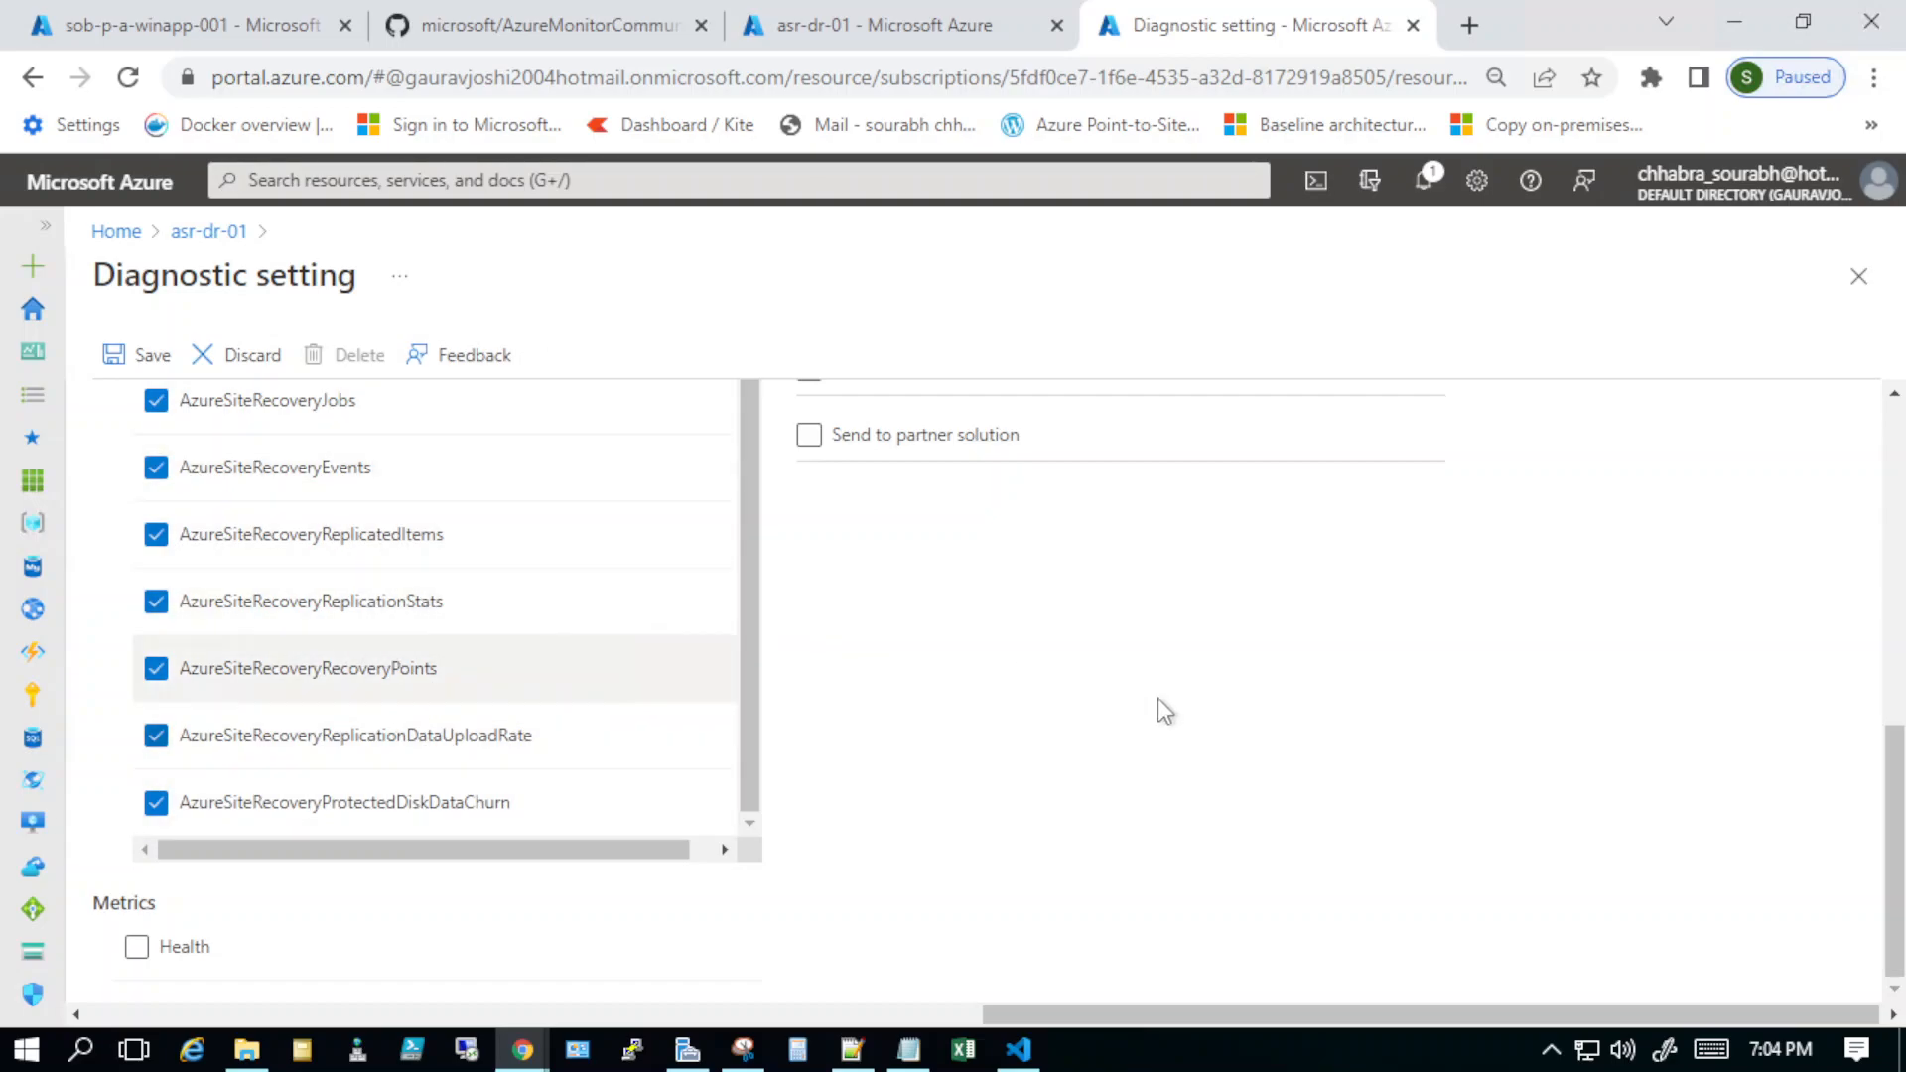
Step: Review the diag-asr configuration and close it, discarding the unsaved edits
scroll(1189, 701, "up", 2)
scroll(1189, 699, "down", 2)
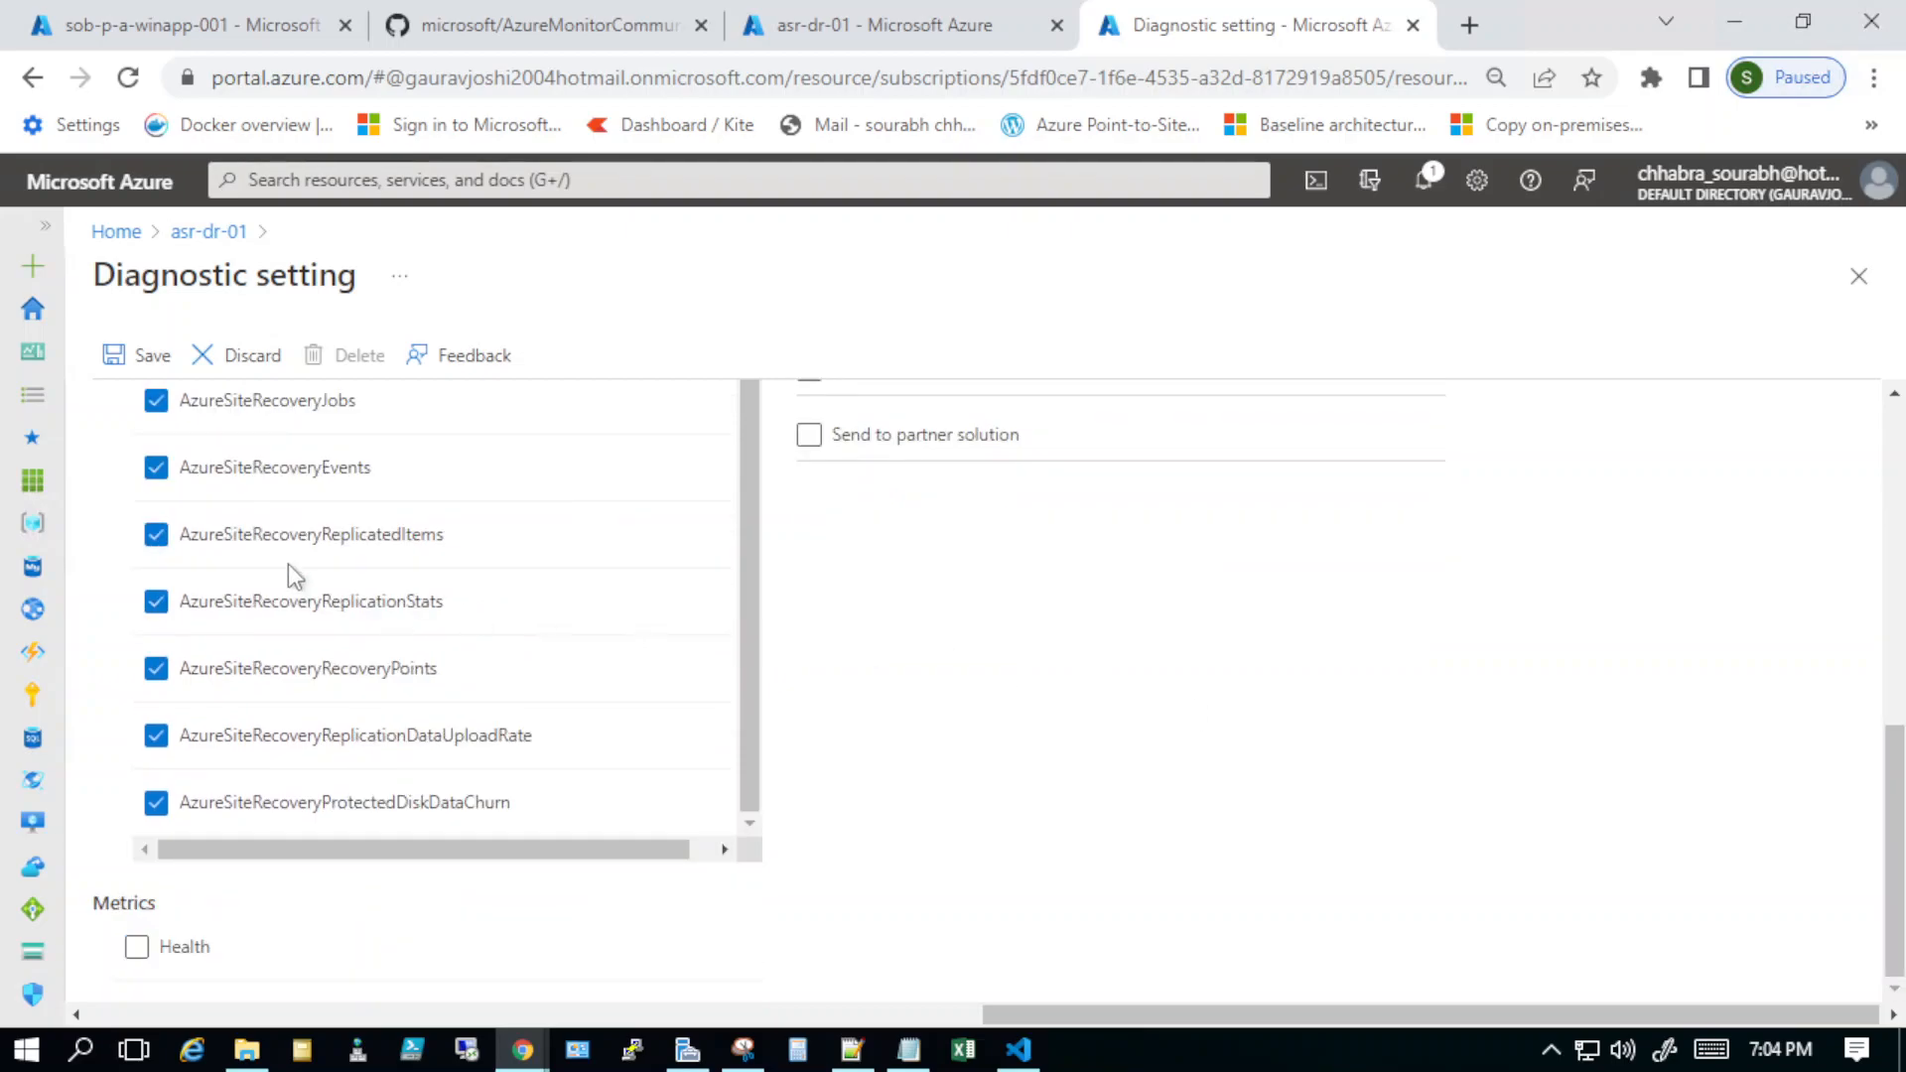
scroll(1271, 576, "up", 10)
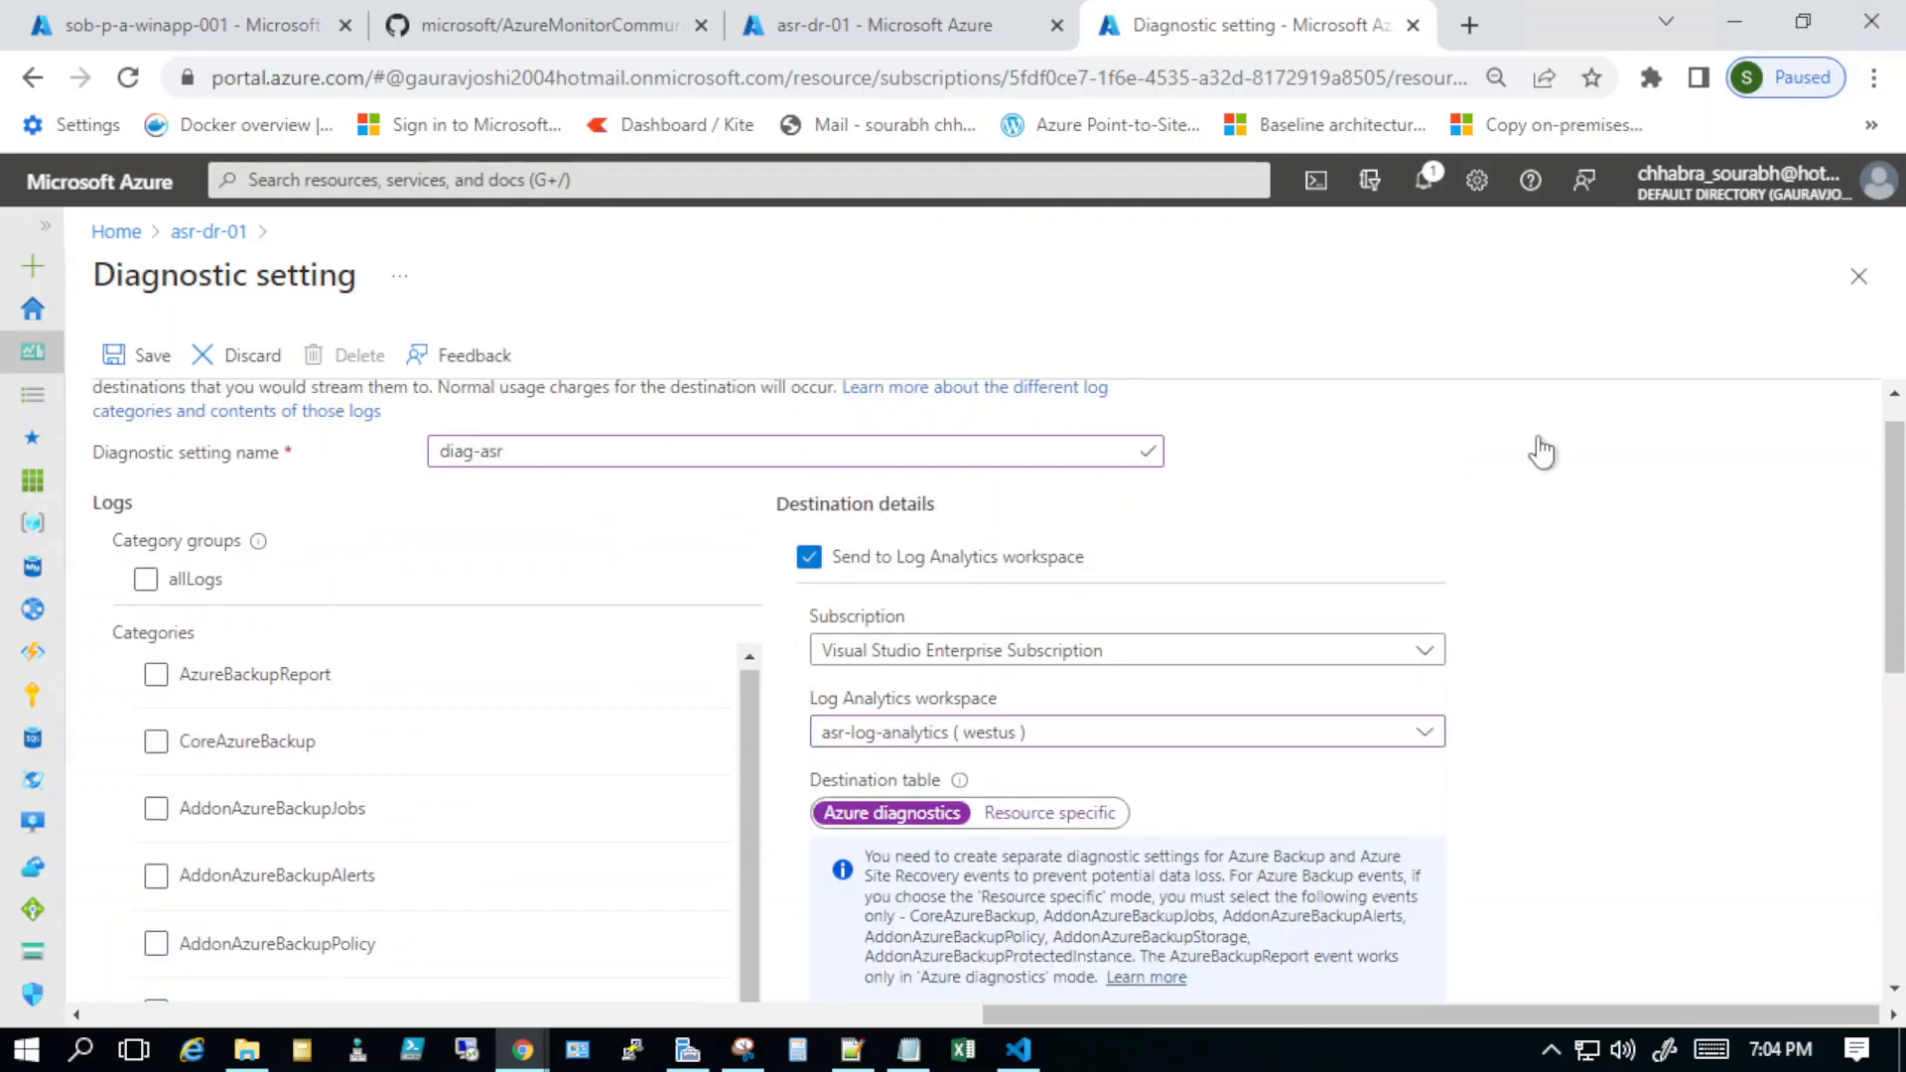
left_click(1860, 285)
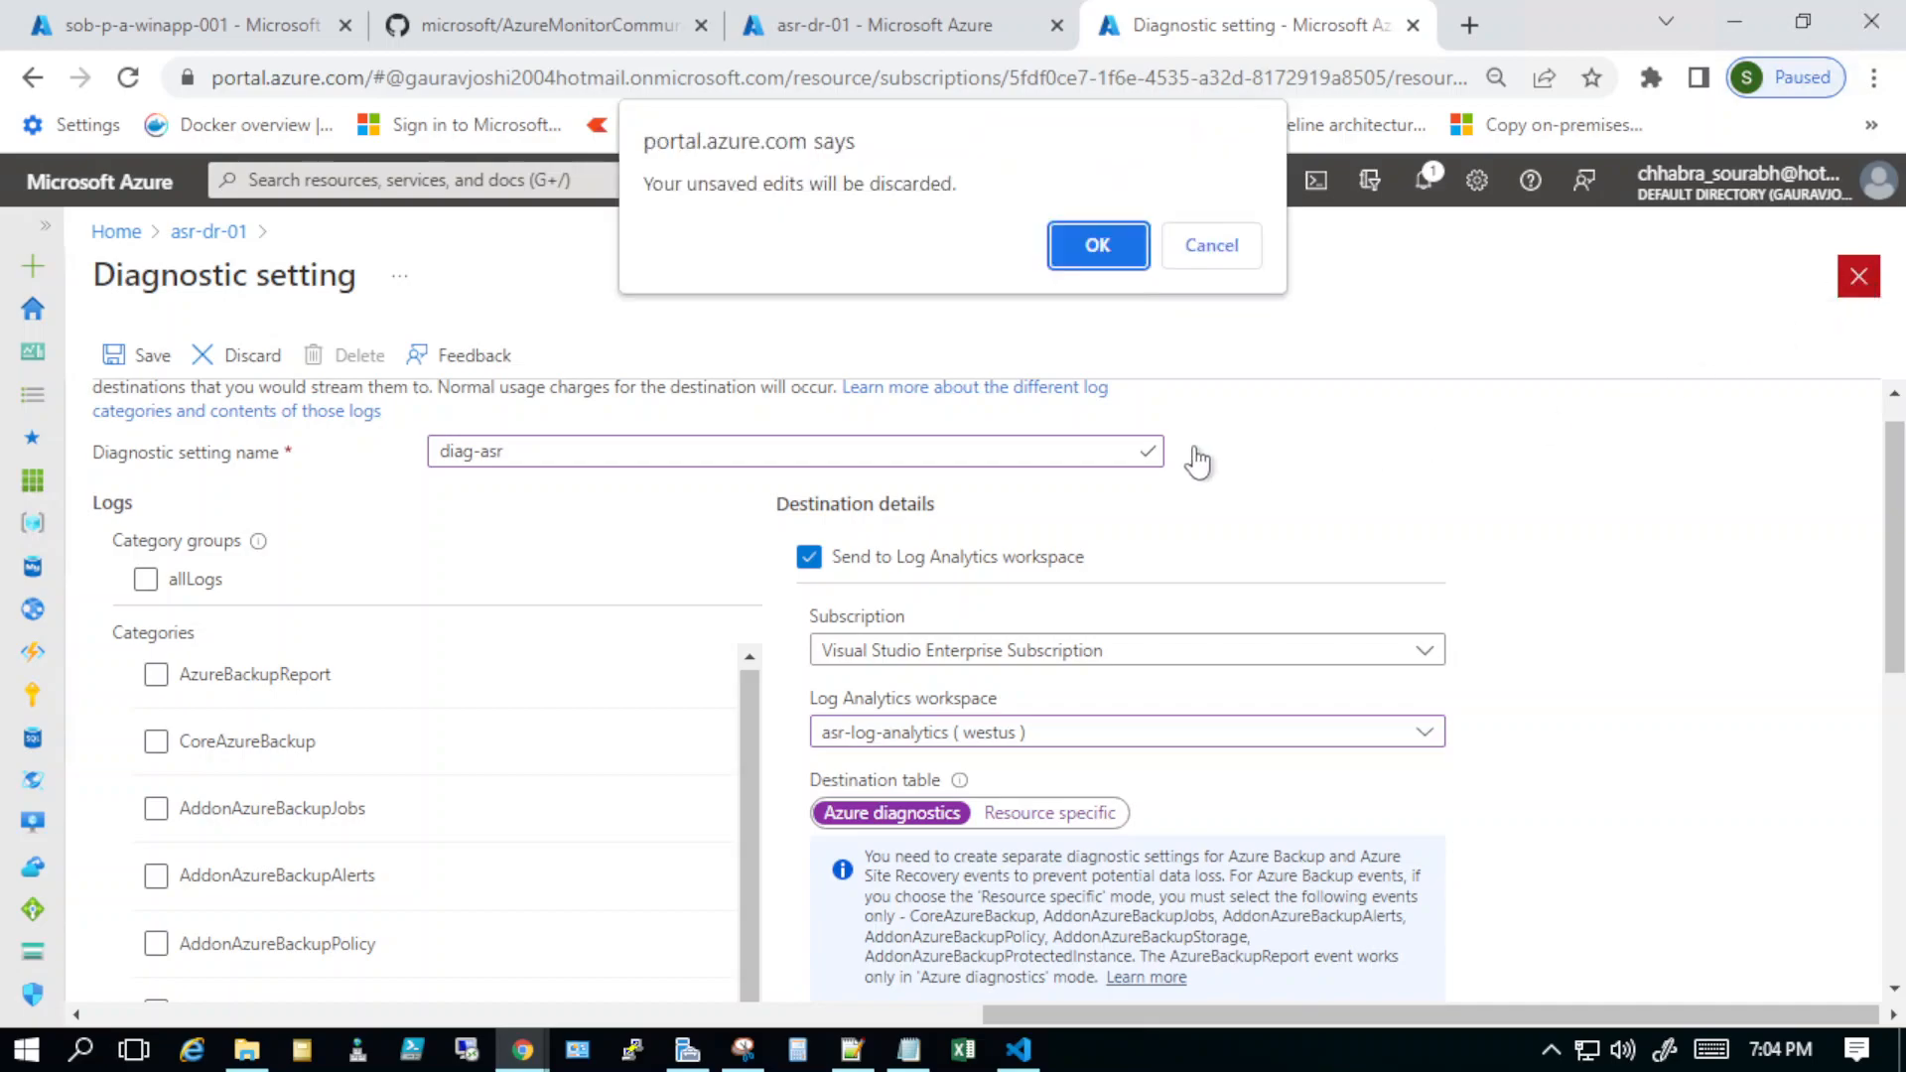
left_click(1098, 242)
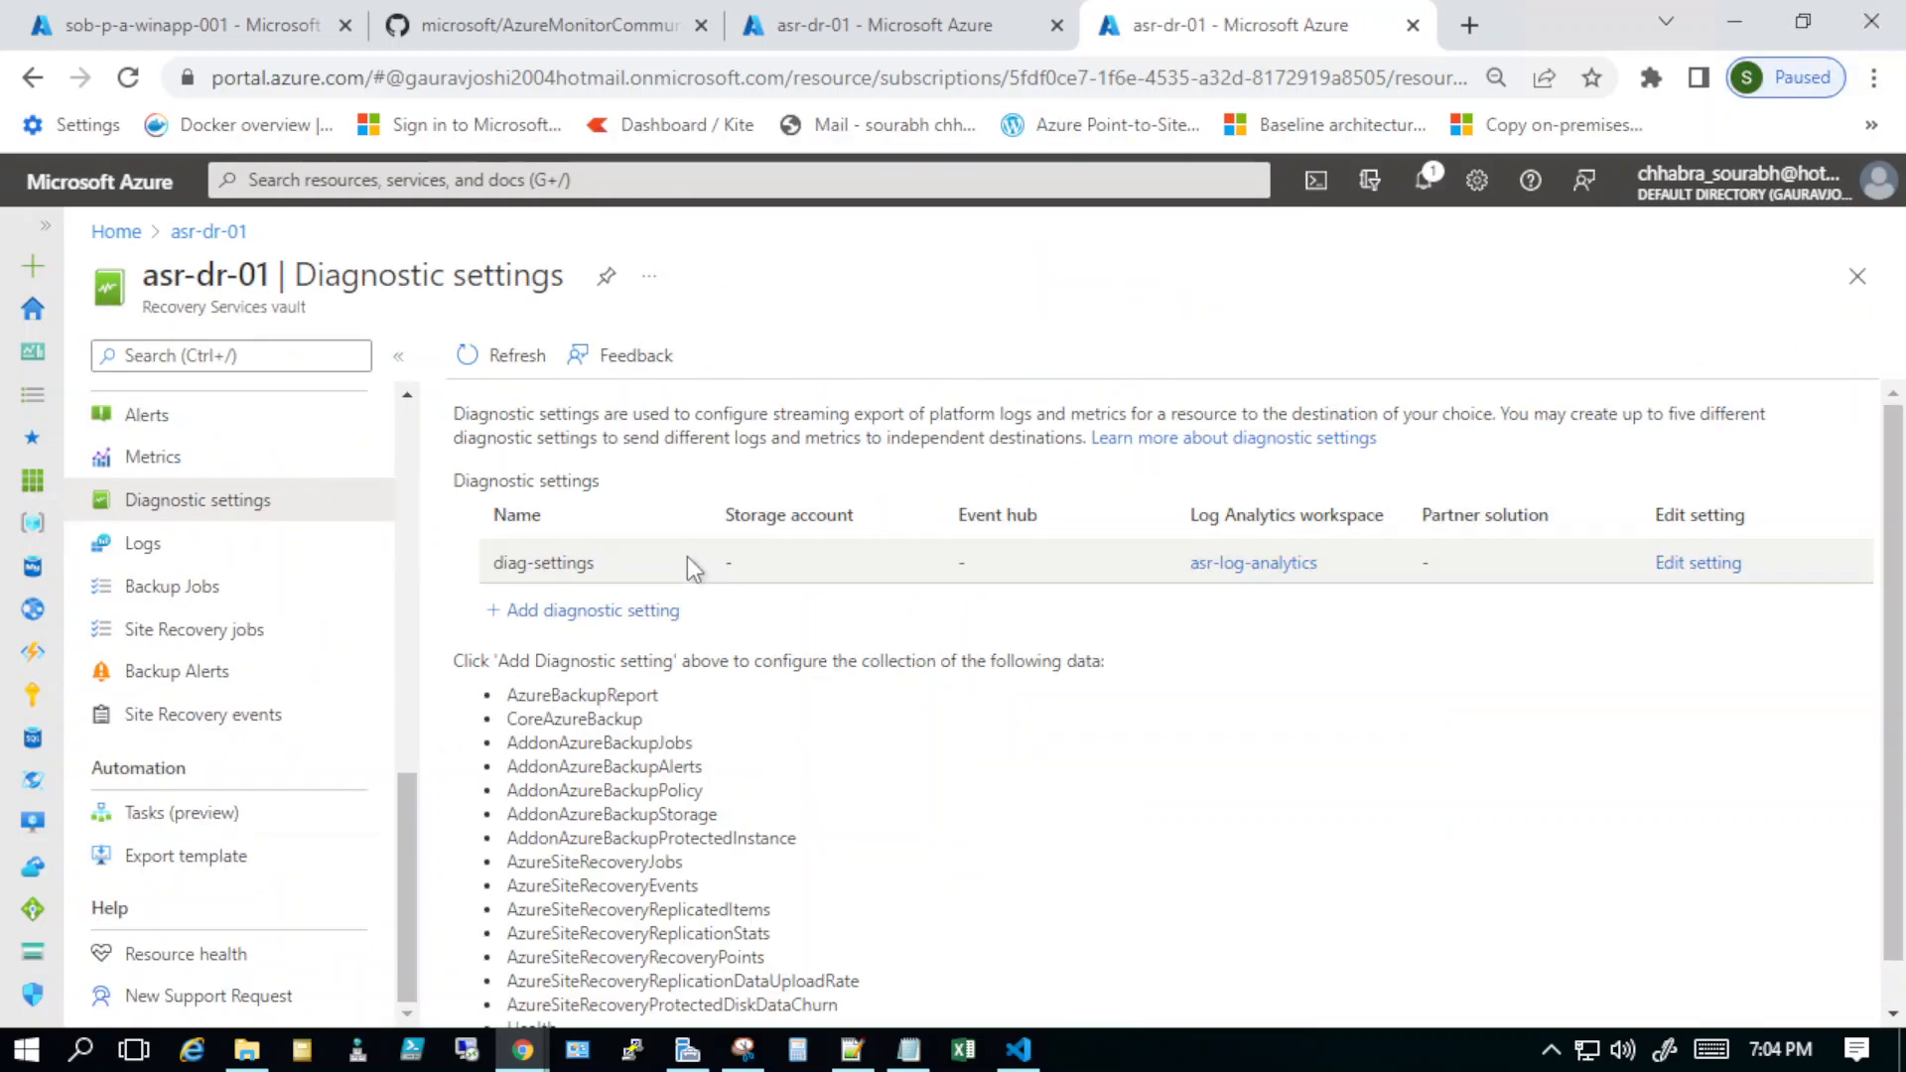
Step: Open the existing diag-settings diagnostic setting of asr-dr-01, review its destination, log categories and metrics, and close it
left_click(1690, 566)
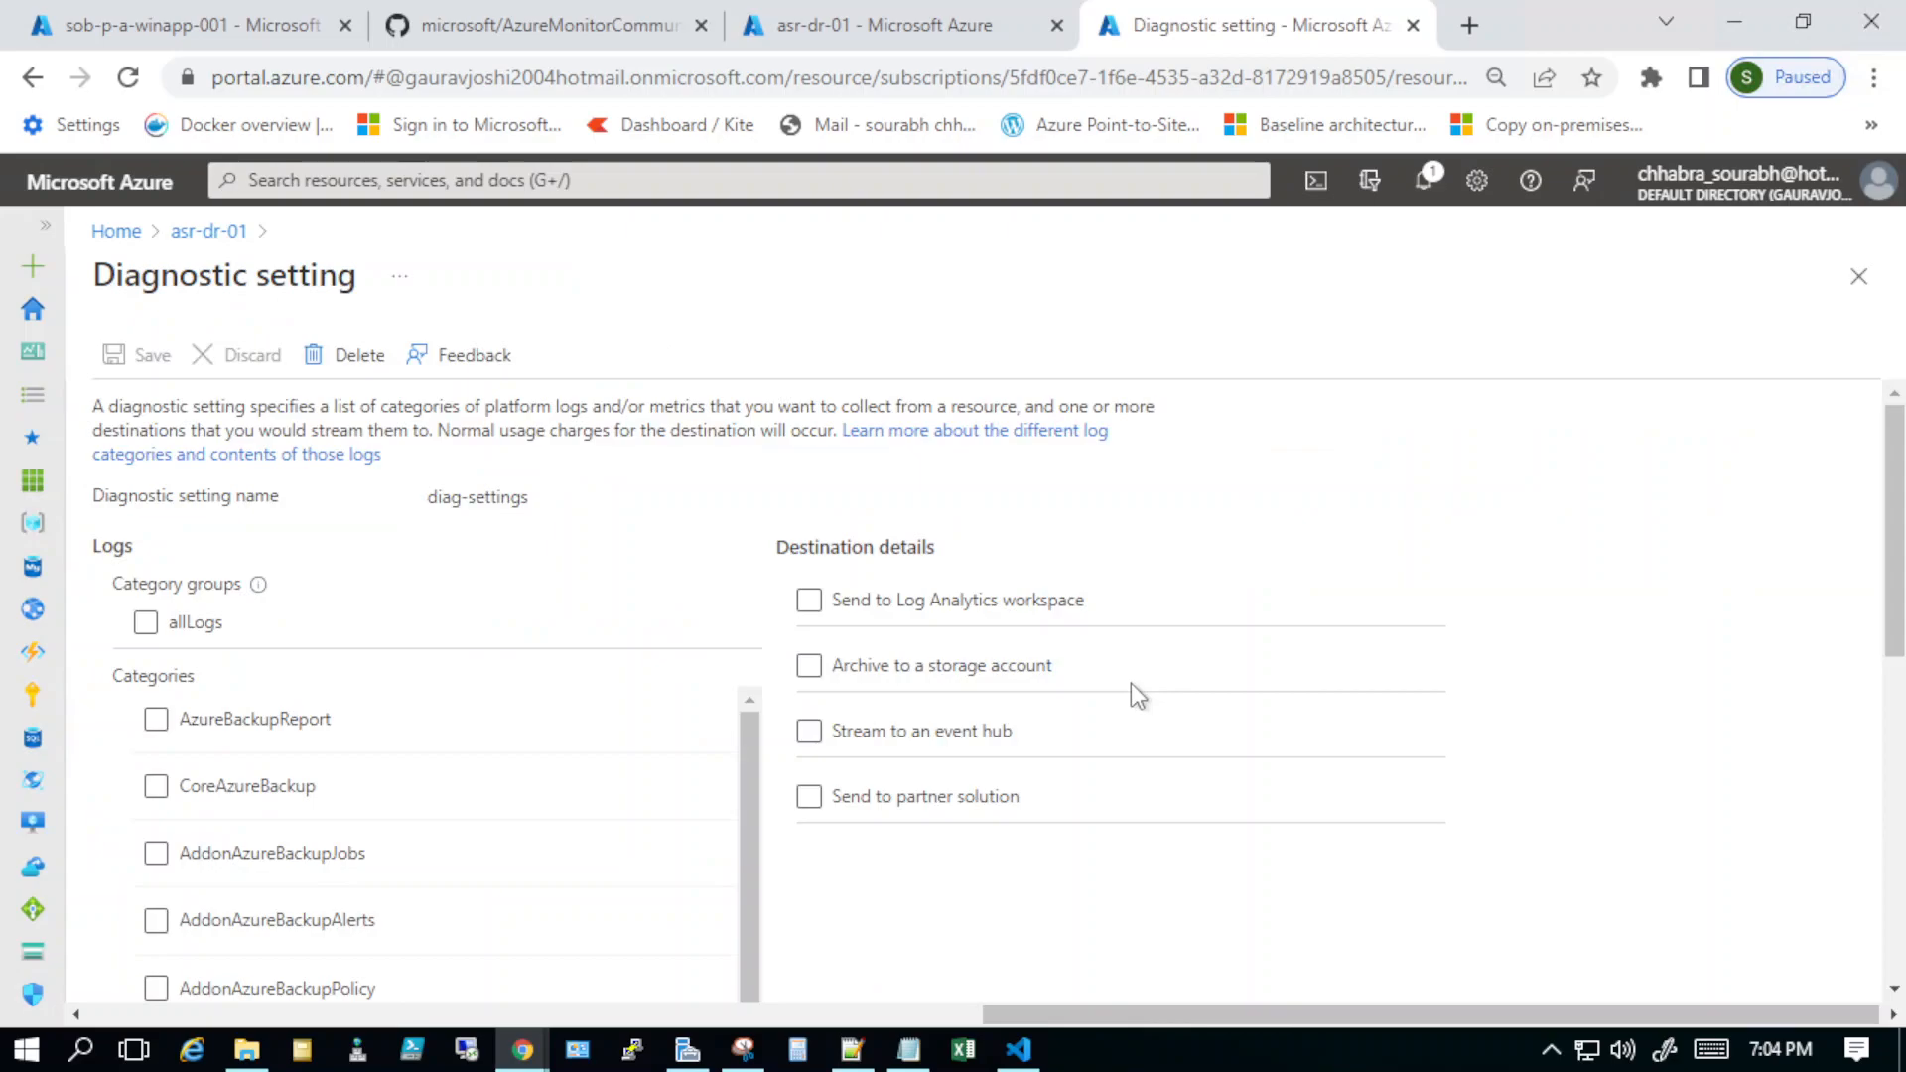
scroll(821, 438, "down", 3)
scroll(851, 553, "up", 3)
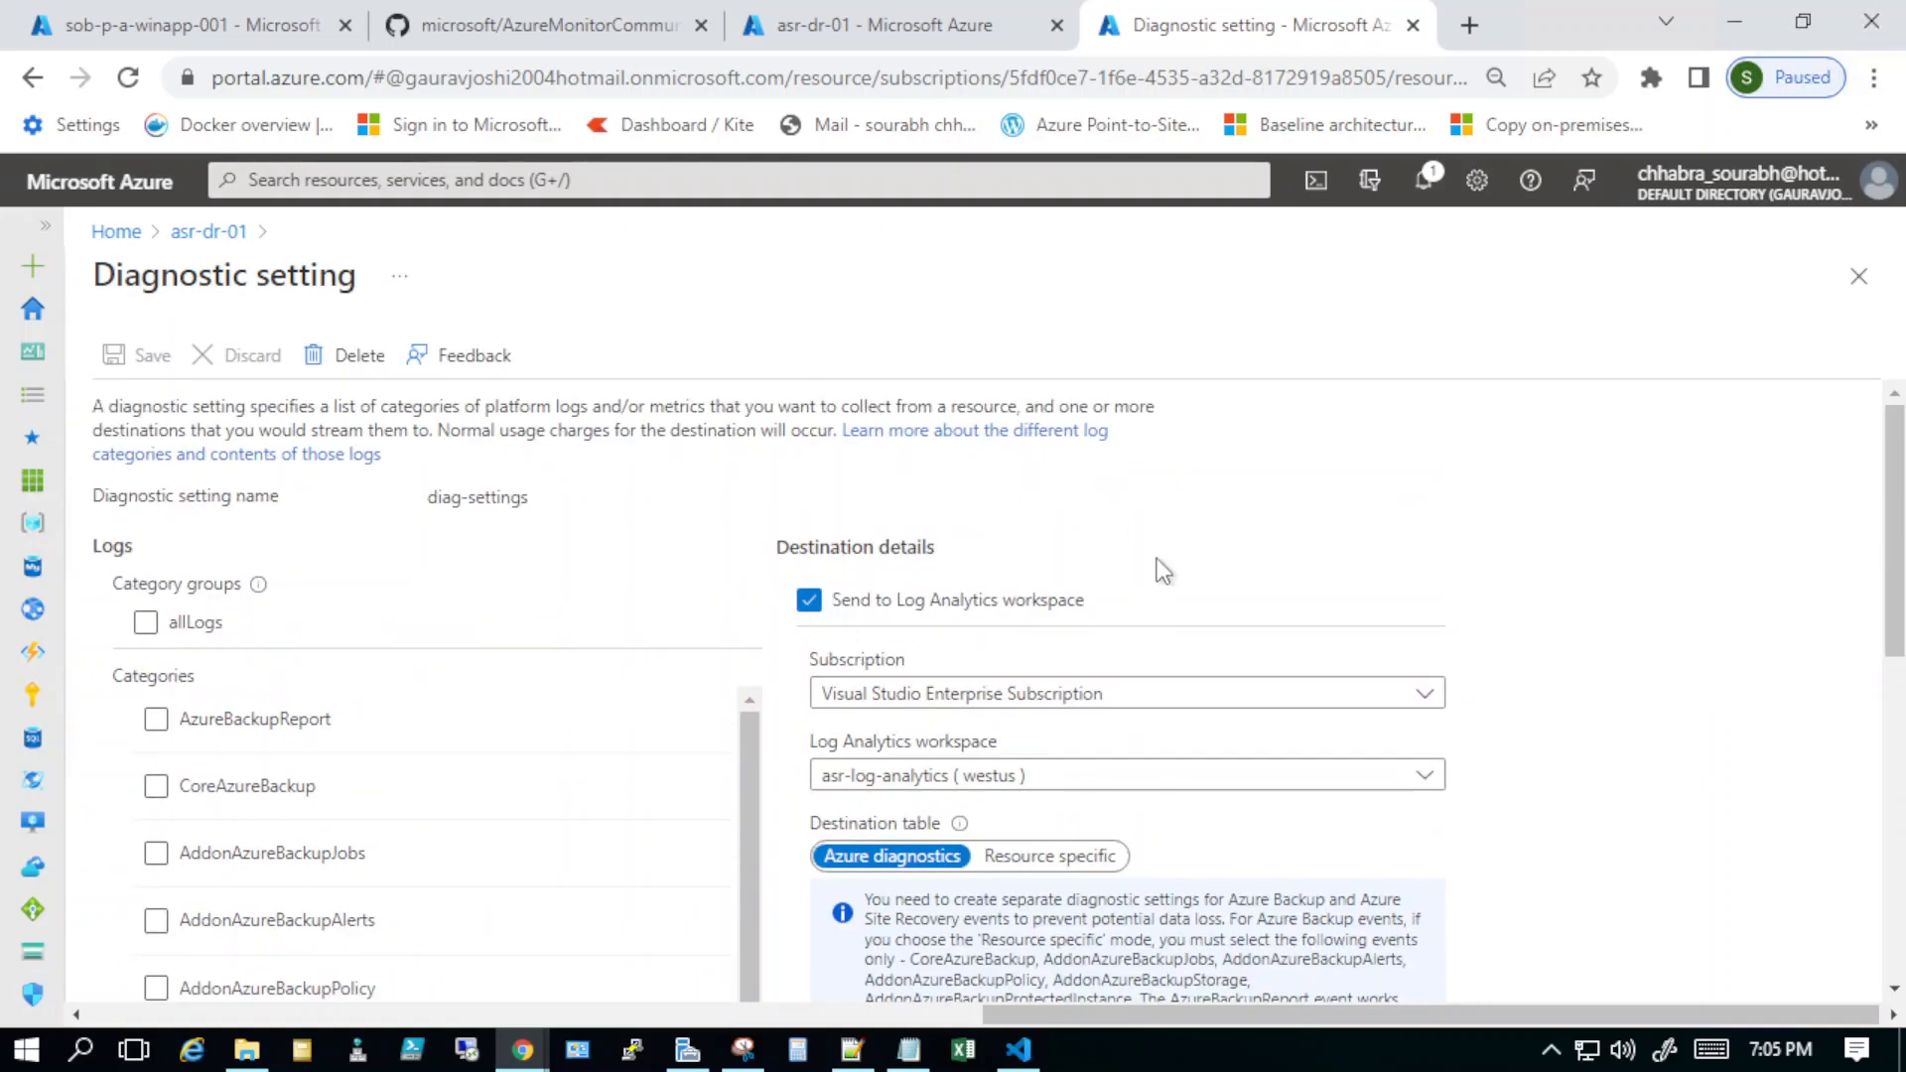
scroll(859, 764, "down", 3)
scroll(851, 724, "down", 4)
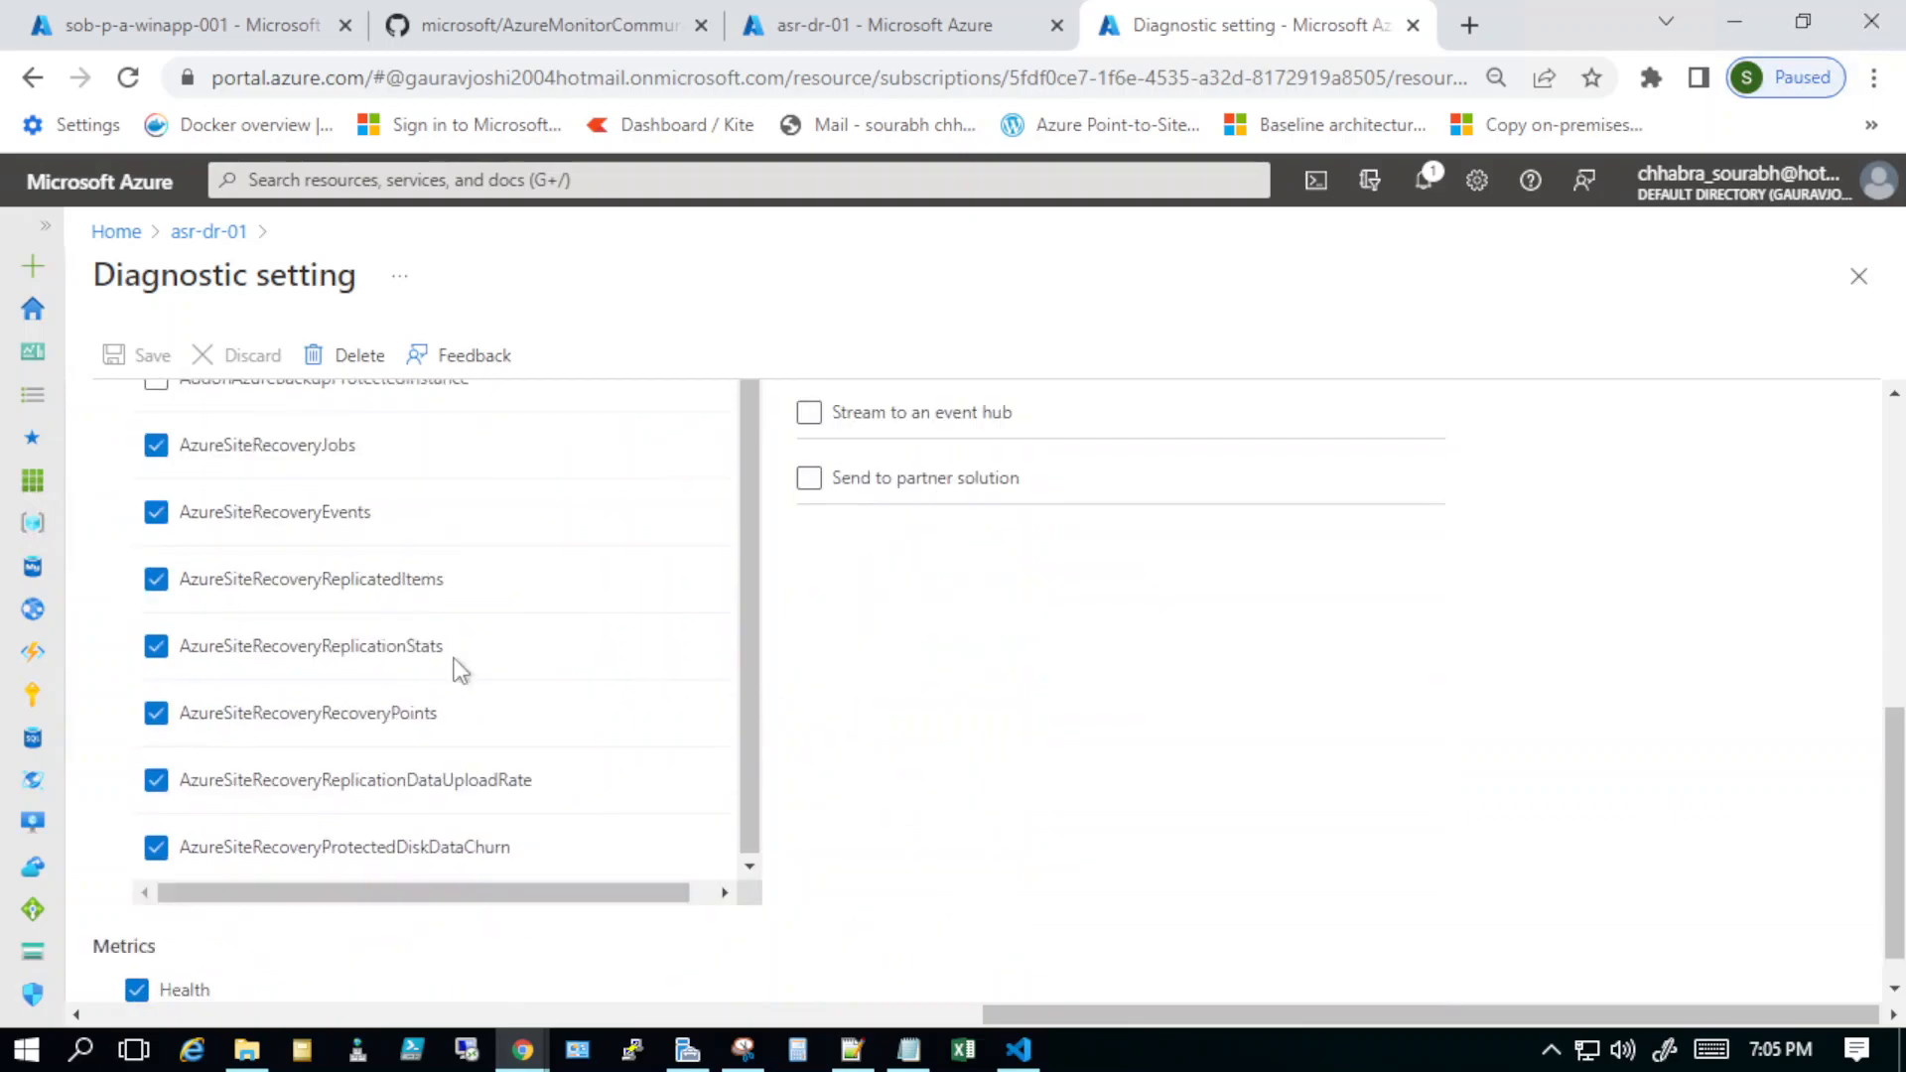
scroll(248, 943, "down", 1)
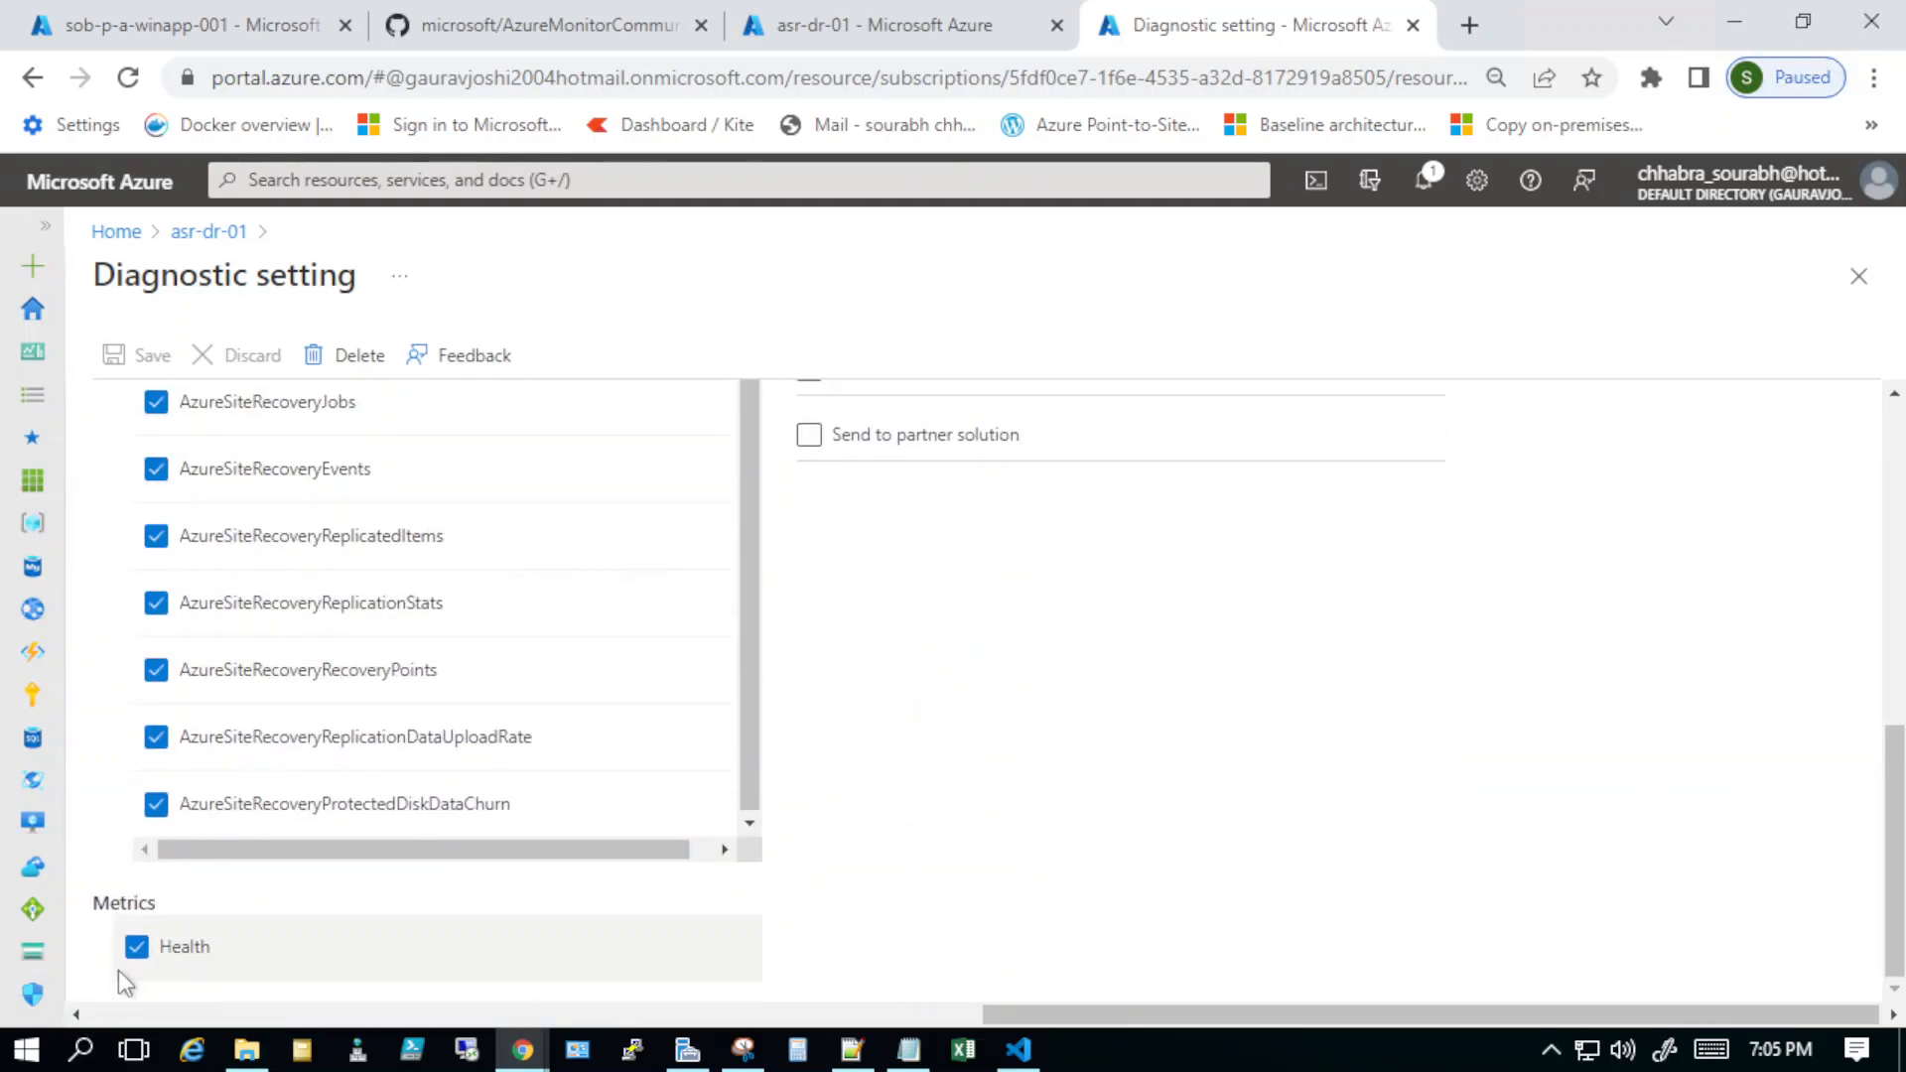
left_click(1858, 277)
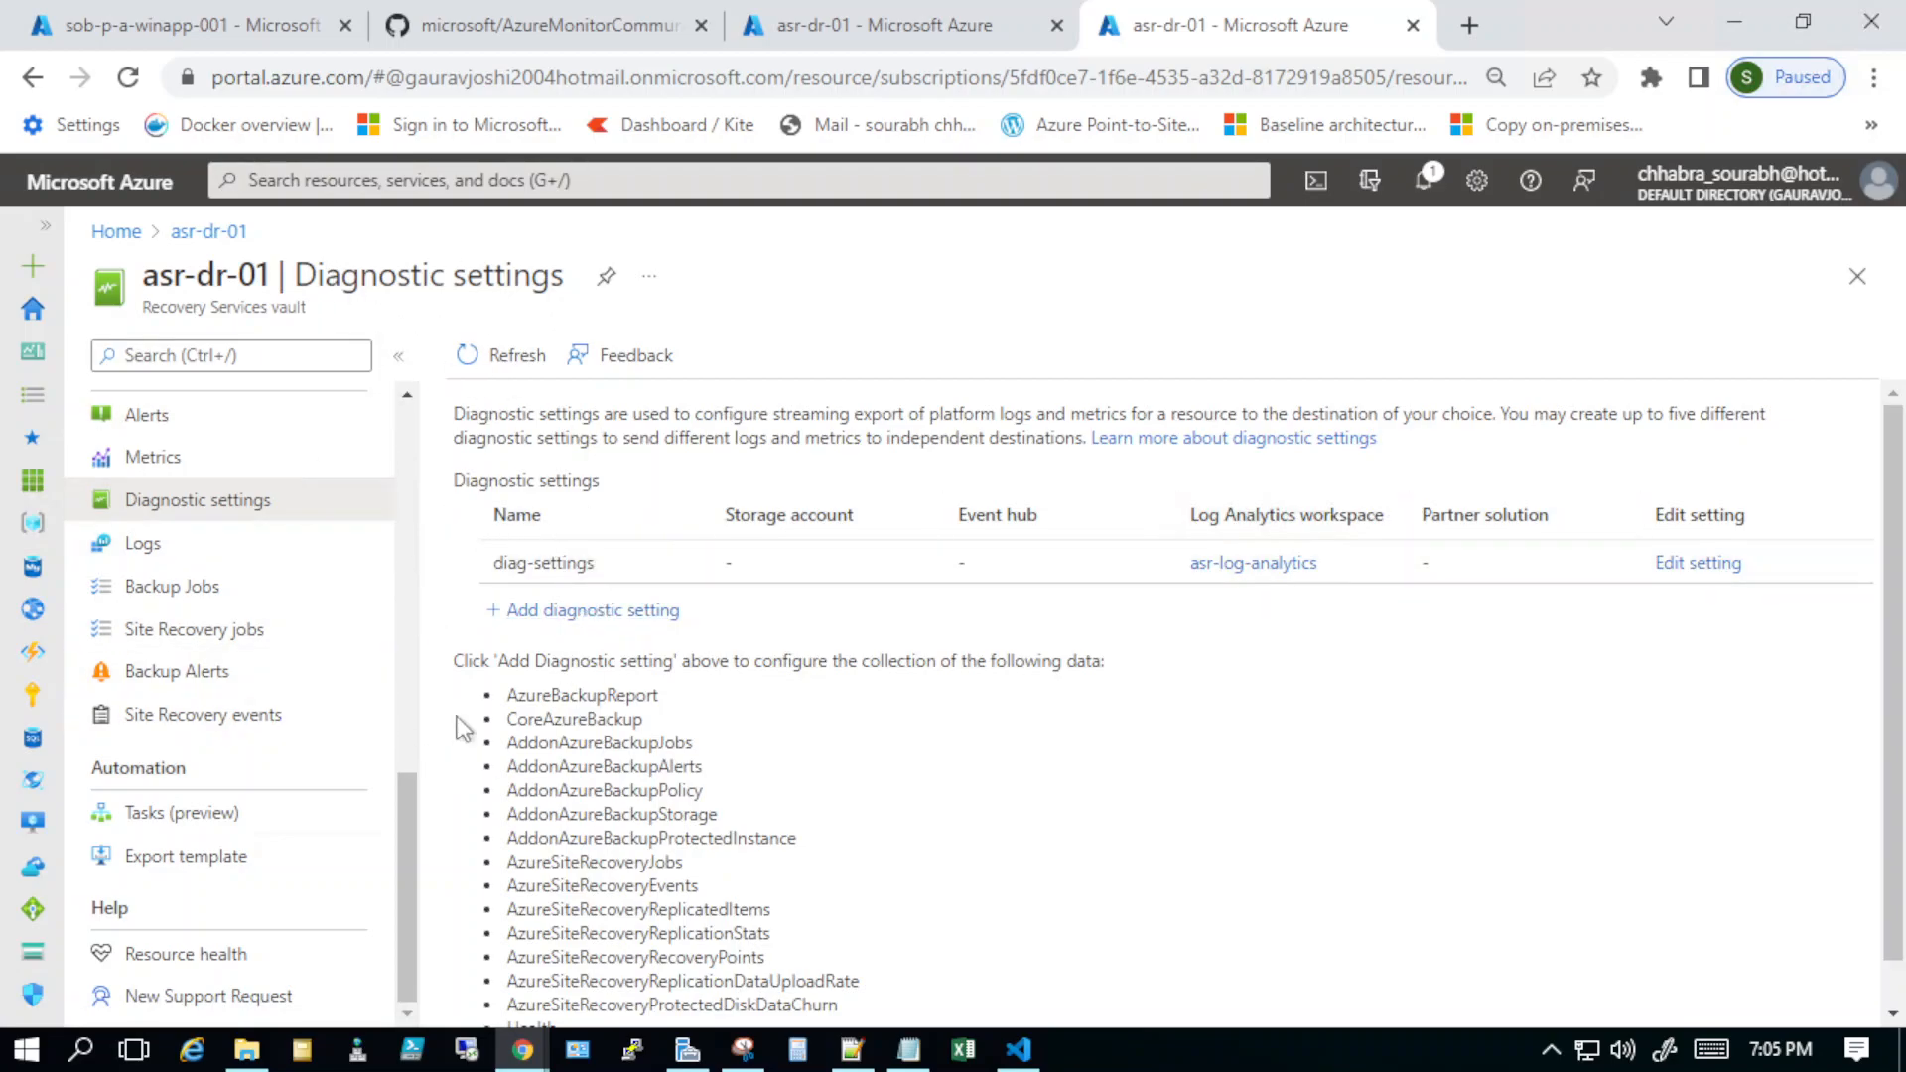
Step: Open the asr-log-analytics workspace's Logs with an empty query editor, dismissing the sample queries
left_click(206, 232)
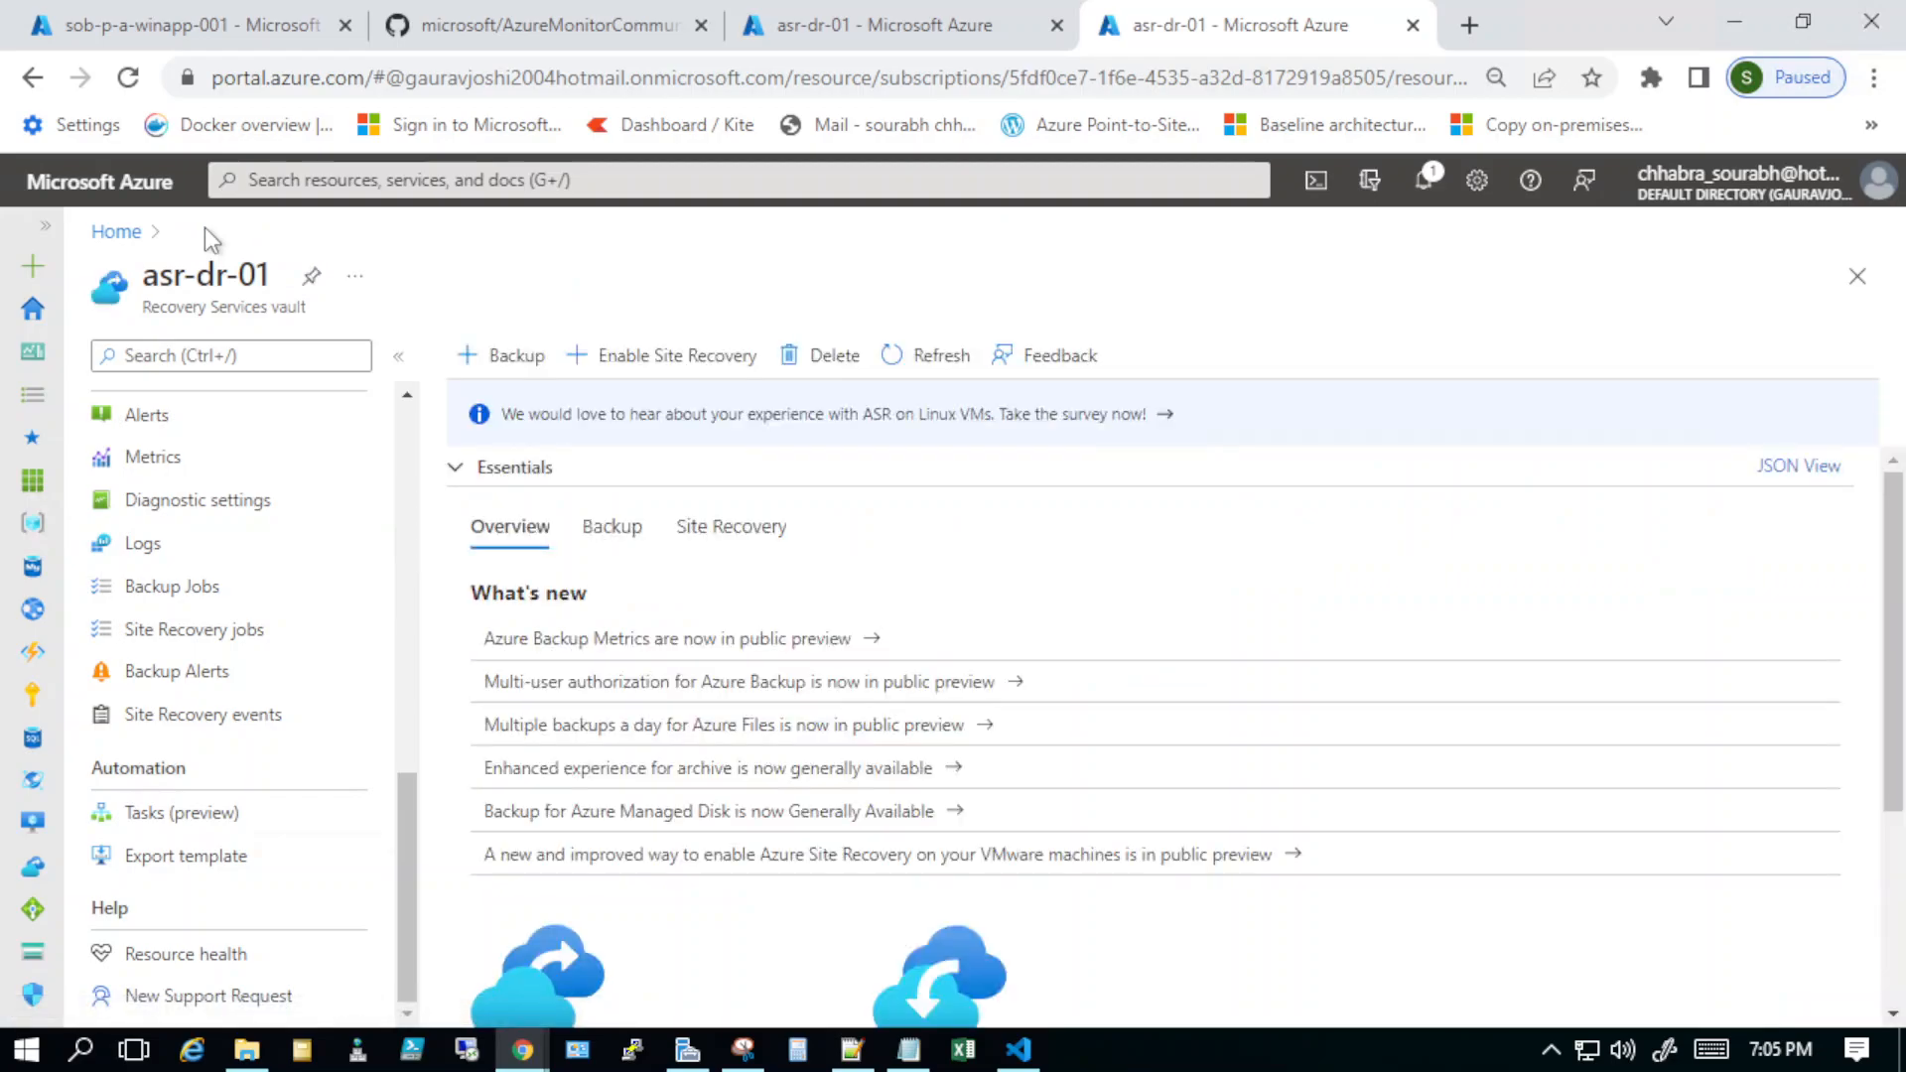
left_click(116, 231)
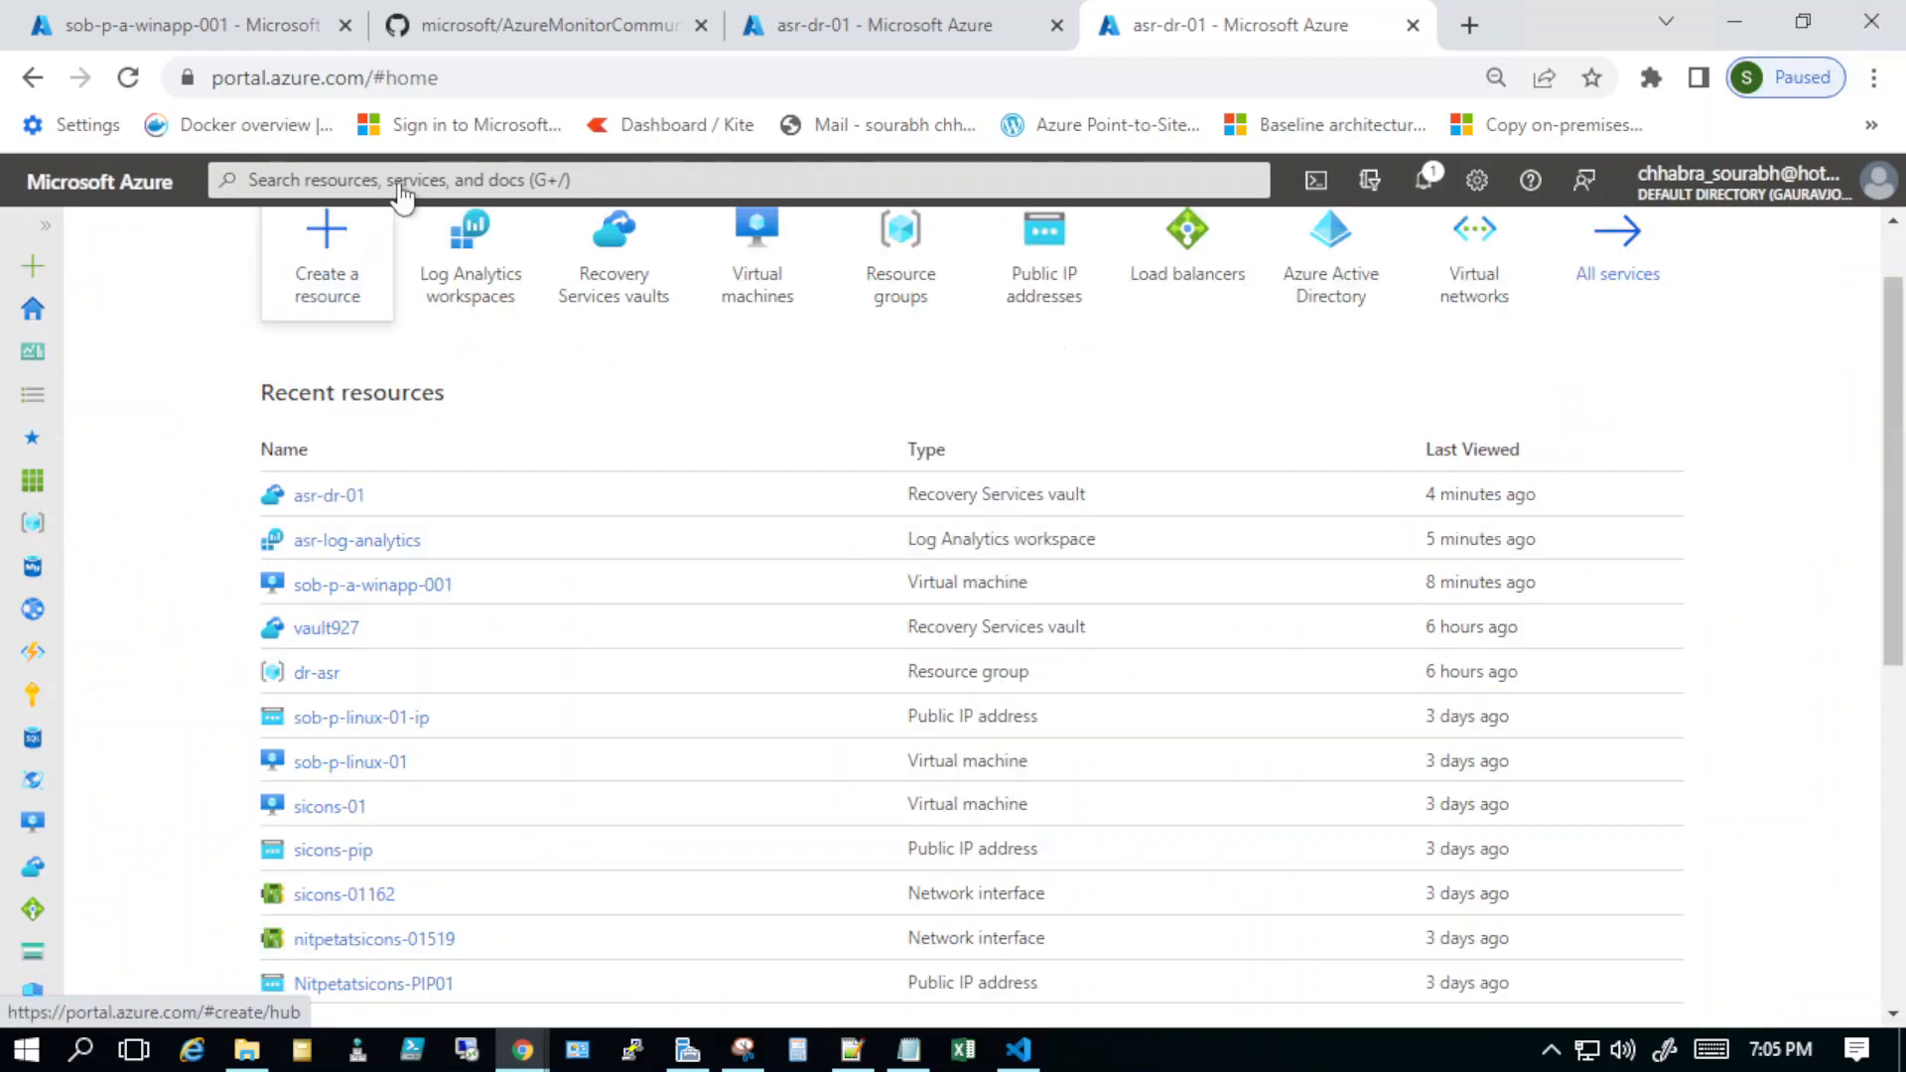
left_click(442, 298)
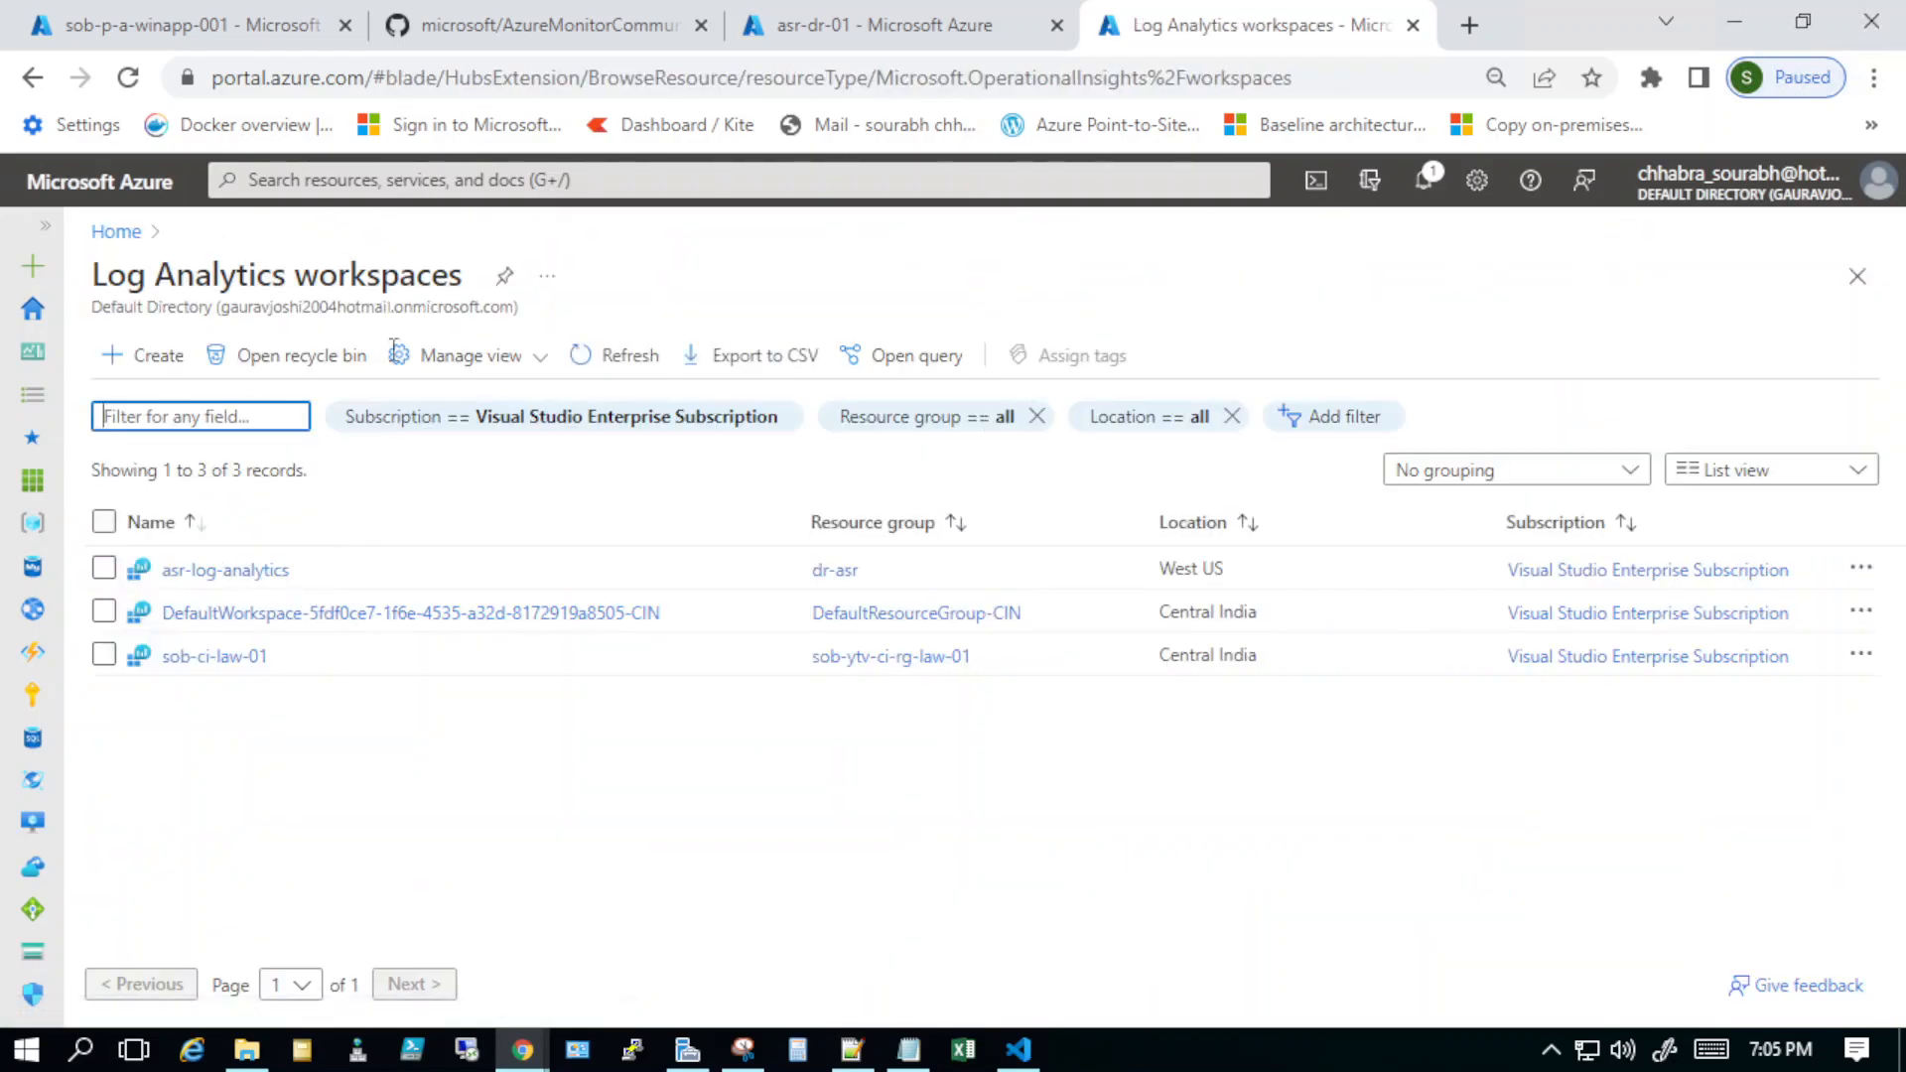
left_click(199, 570)
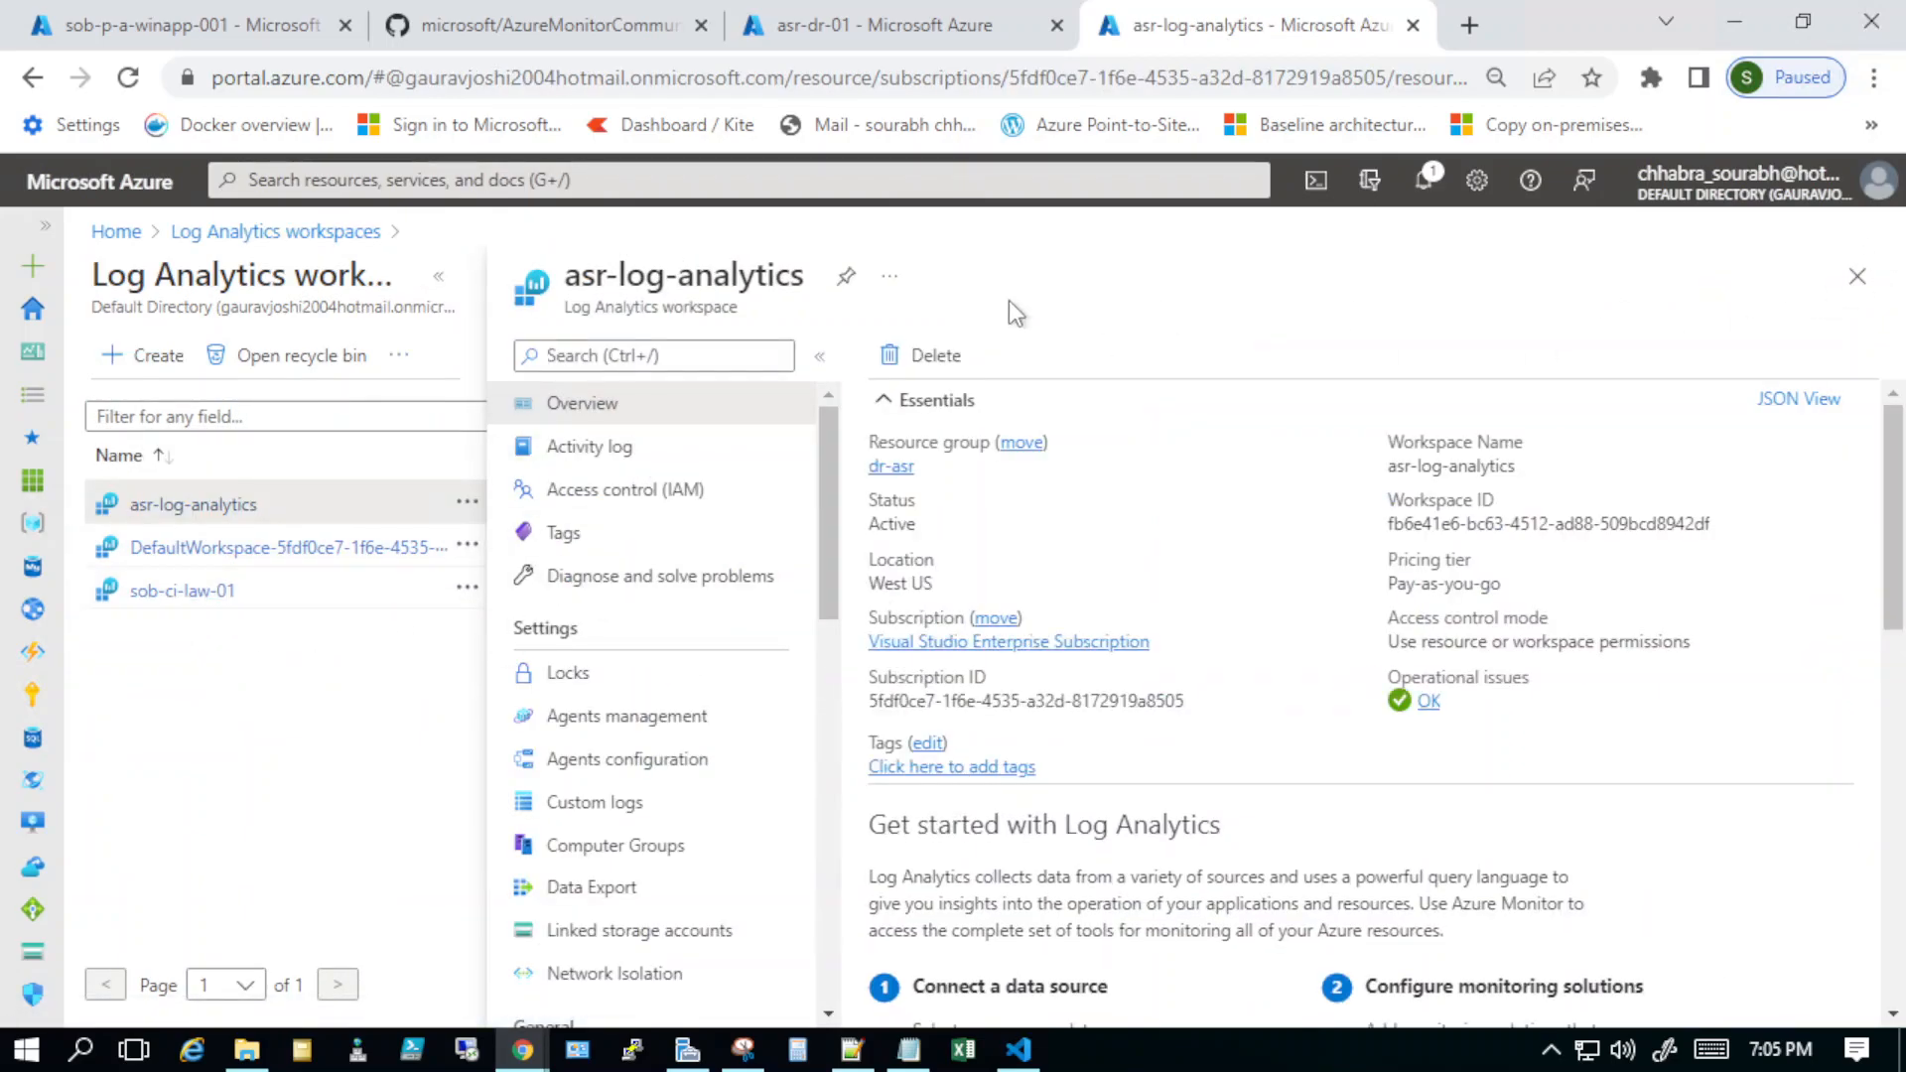
scroll(650, 710, "down", 3)
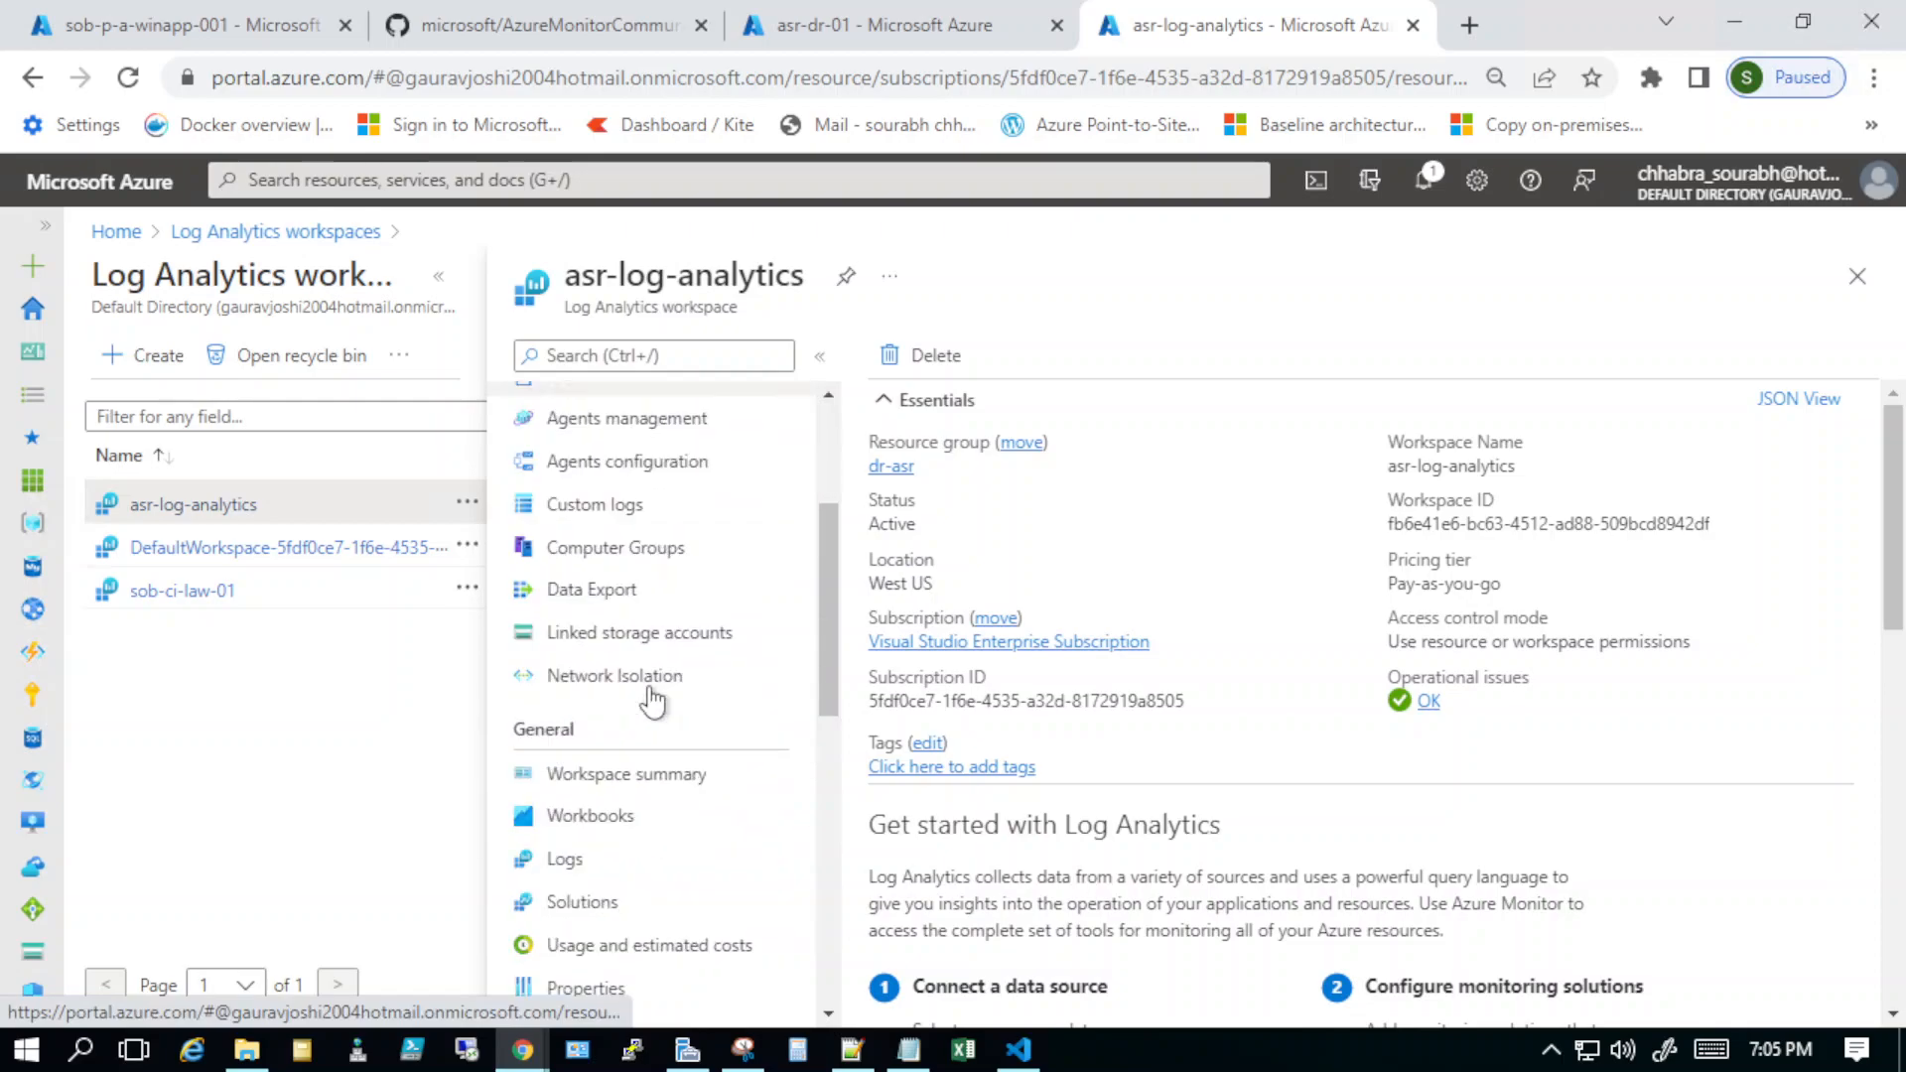
left_click(776, 863)
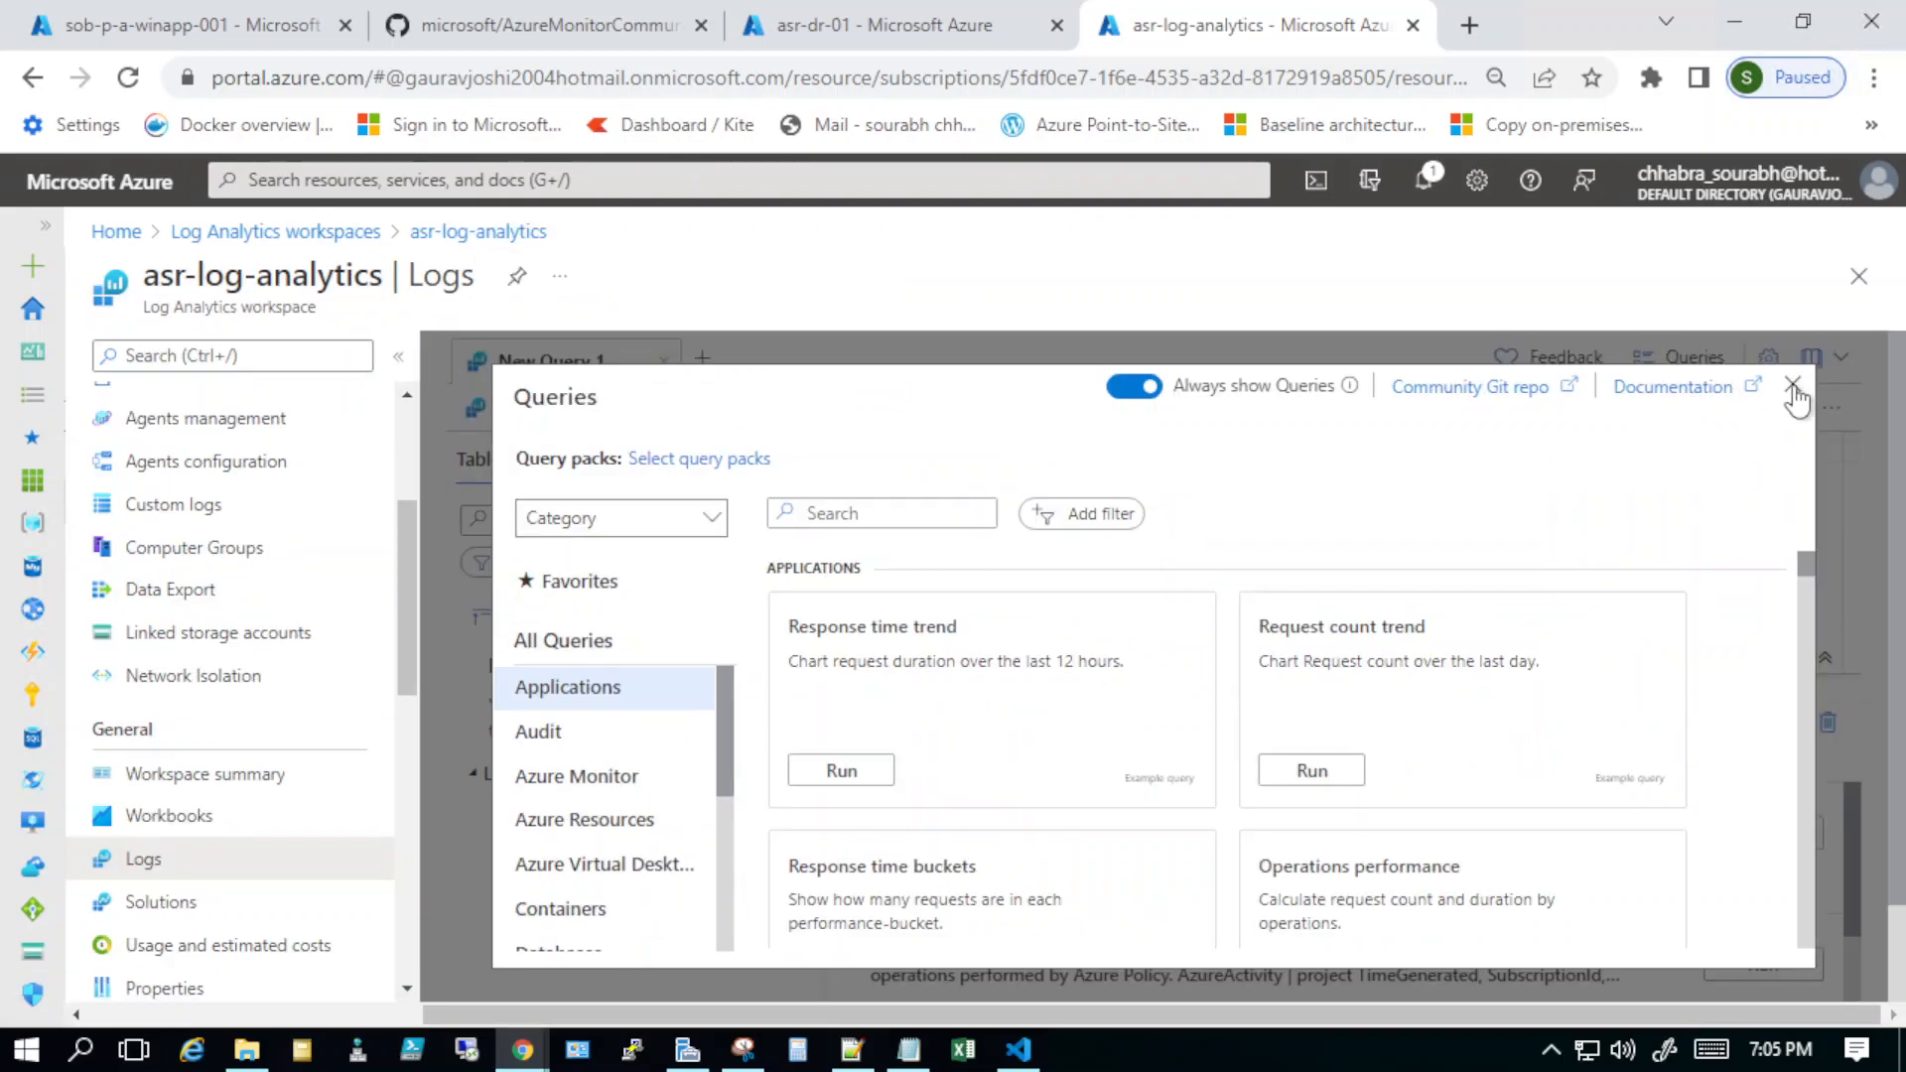
left_click(1793, 386)
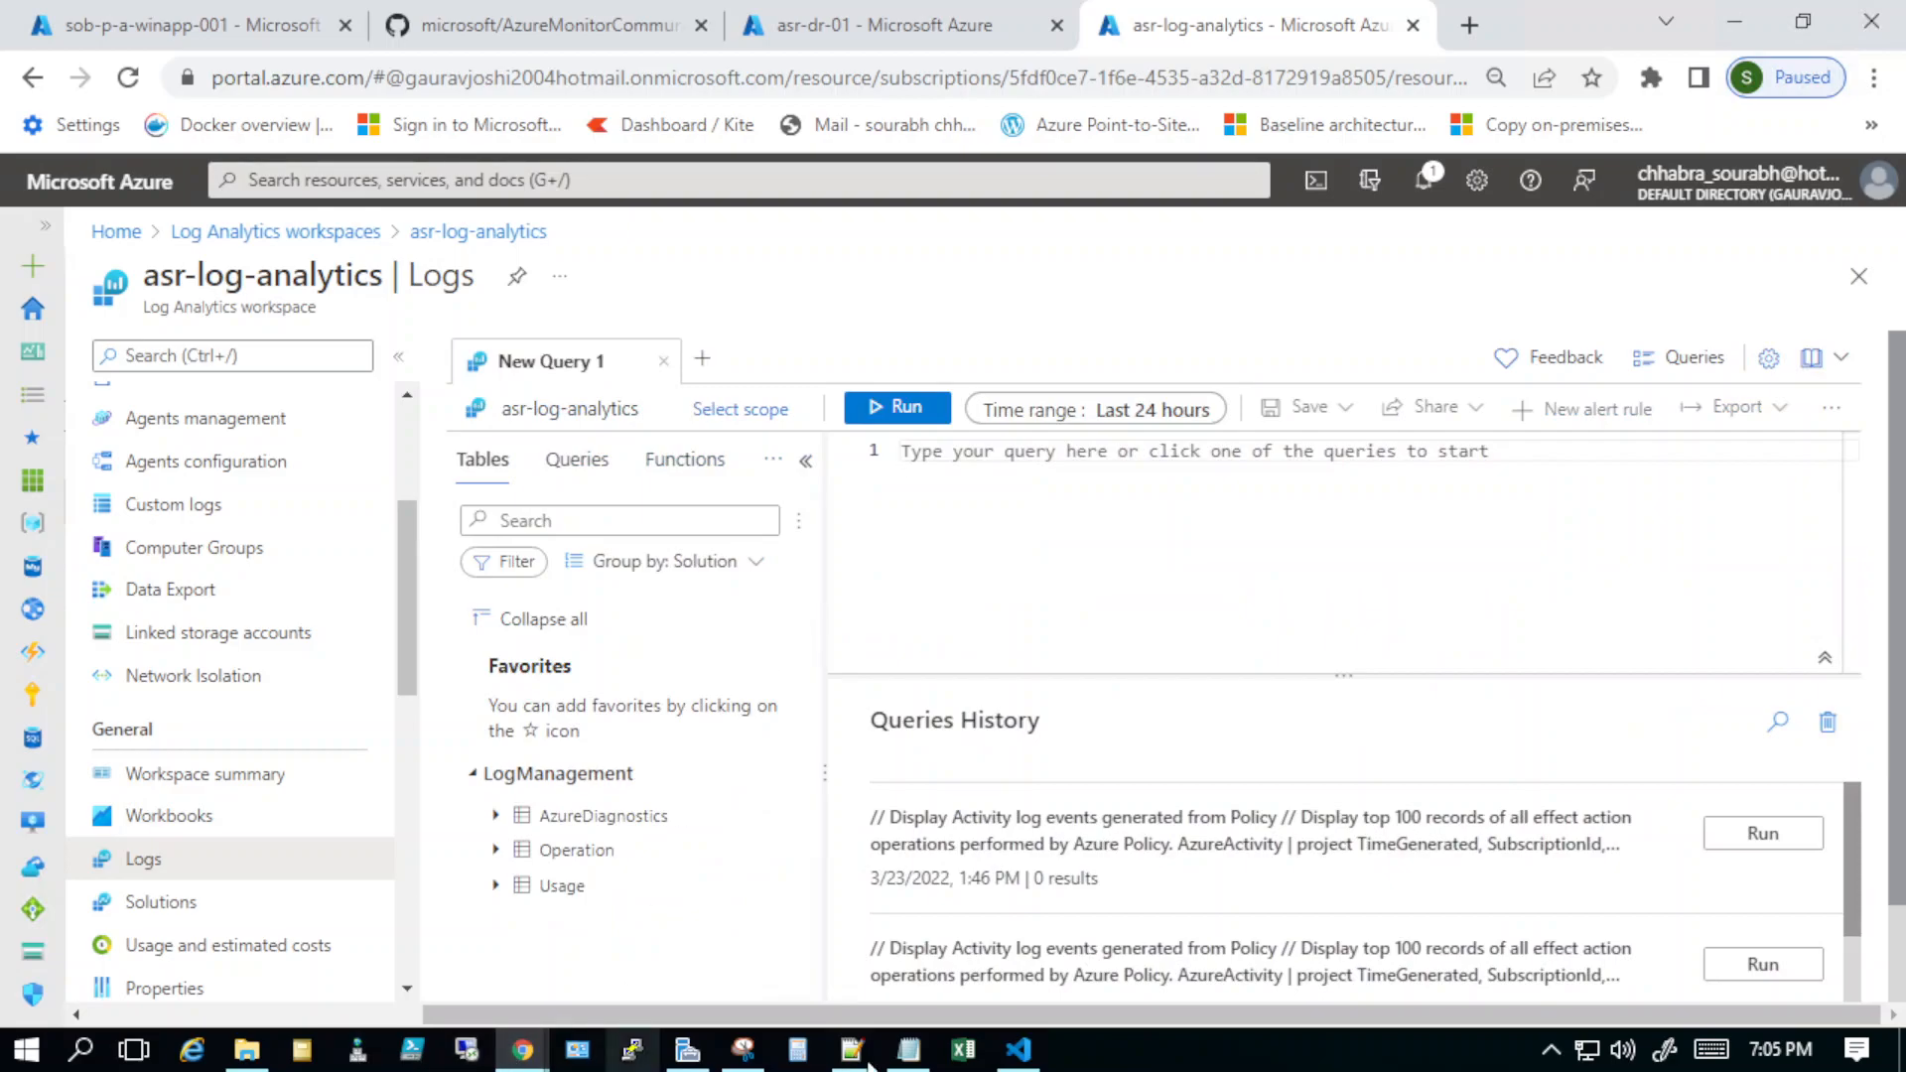
Step: Switch to Notepad and copy the AzureDiagnostics query for A2A replication with Critical health from test.txt
left_click(908, 1049)
left_click_drag(242, 273, 11, 136)
key("ctrl+c")
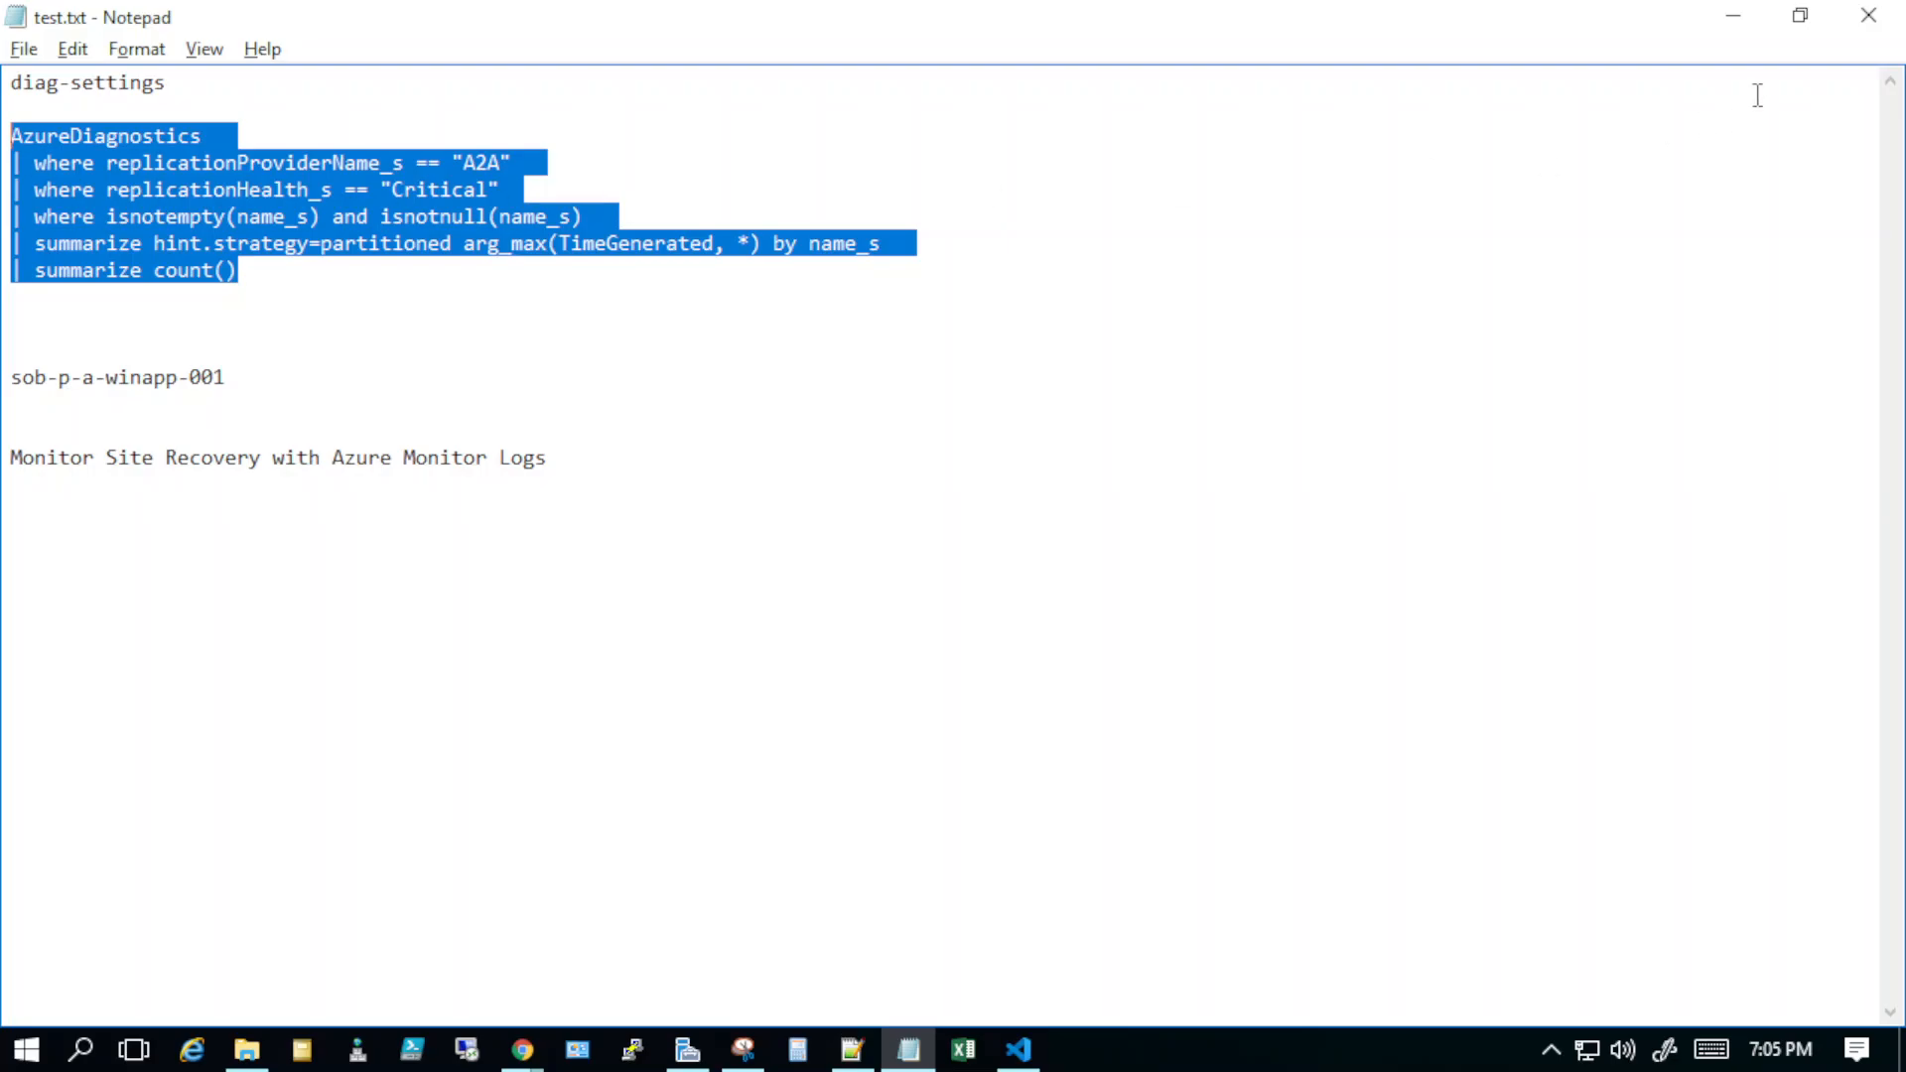
left_click(1733, 17)
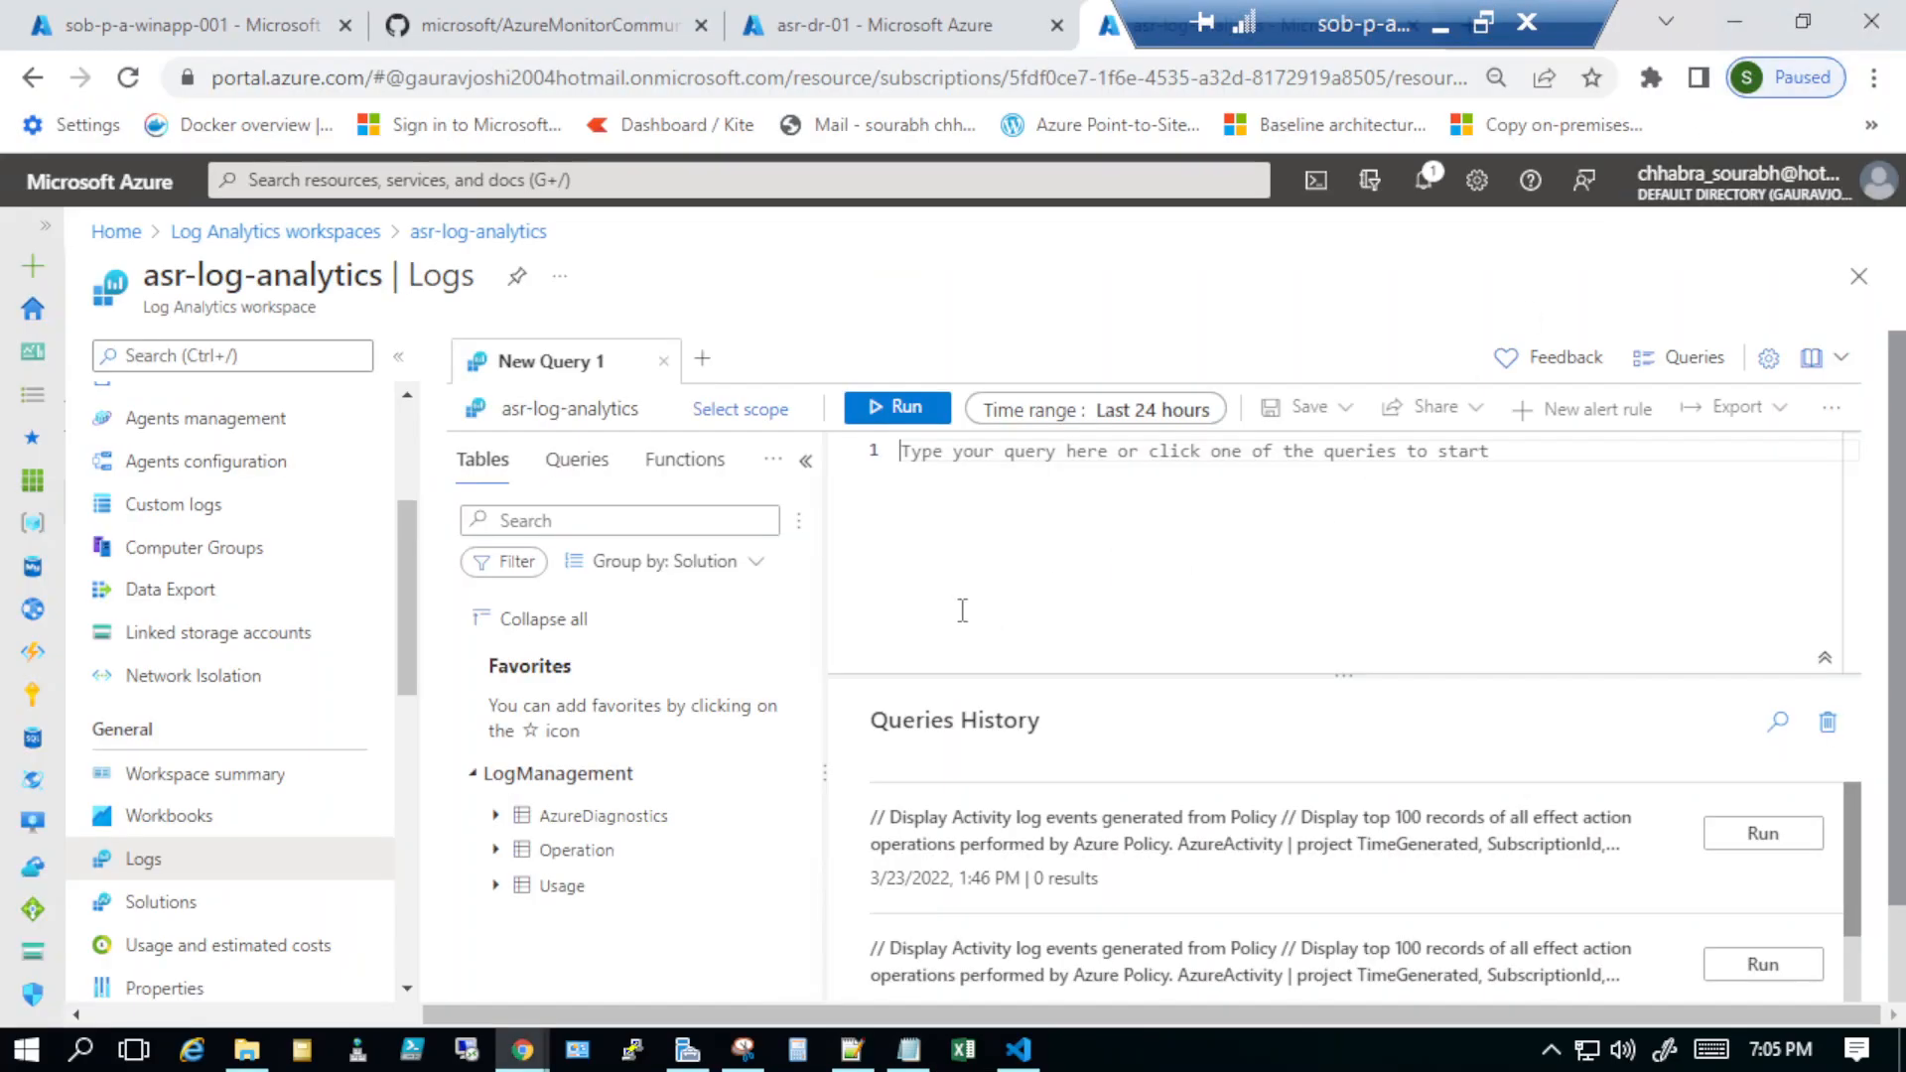
Step: Paste the copied AzureDiagnostics query into the asr-log-analytics query editor and run it
left_click(949, 474)
key("ctrl+v")
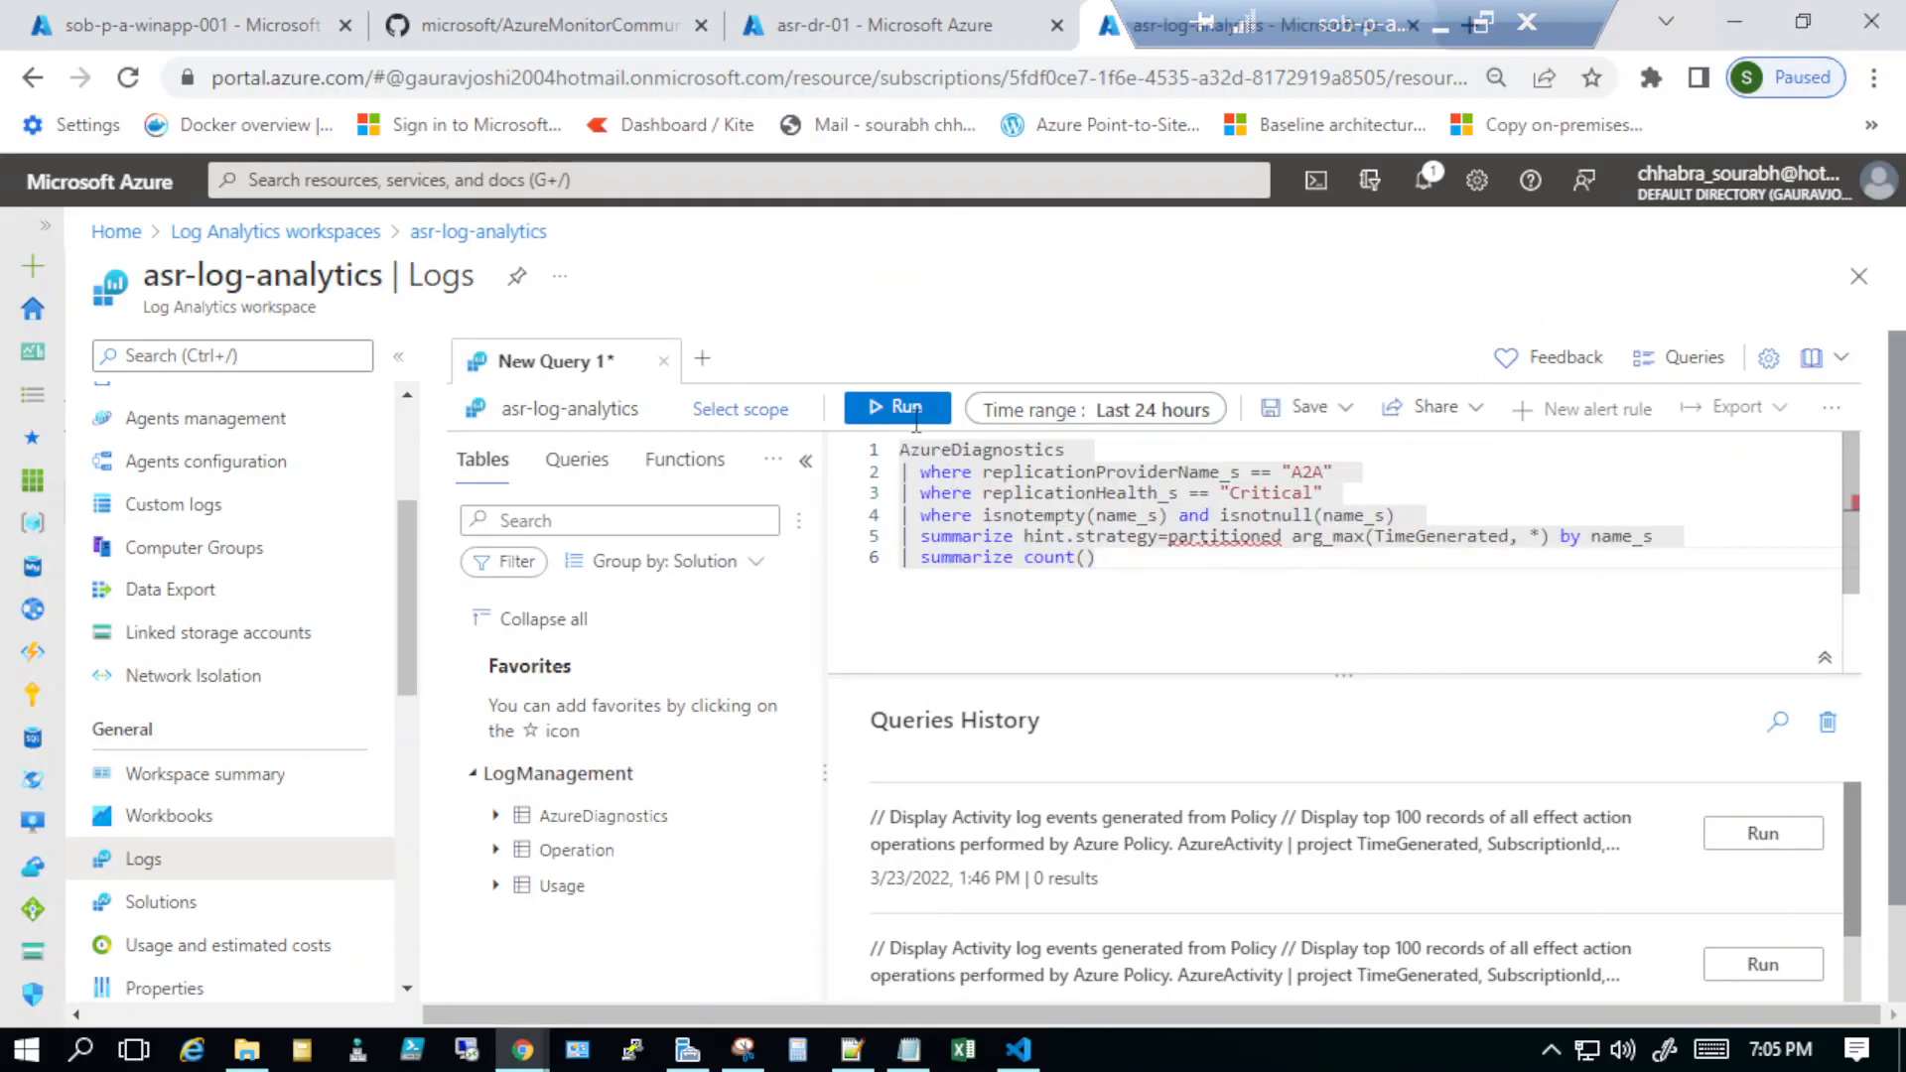
left_click(905, 409)
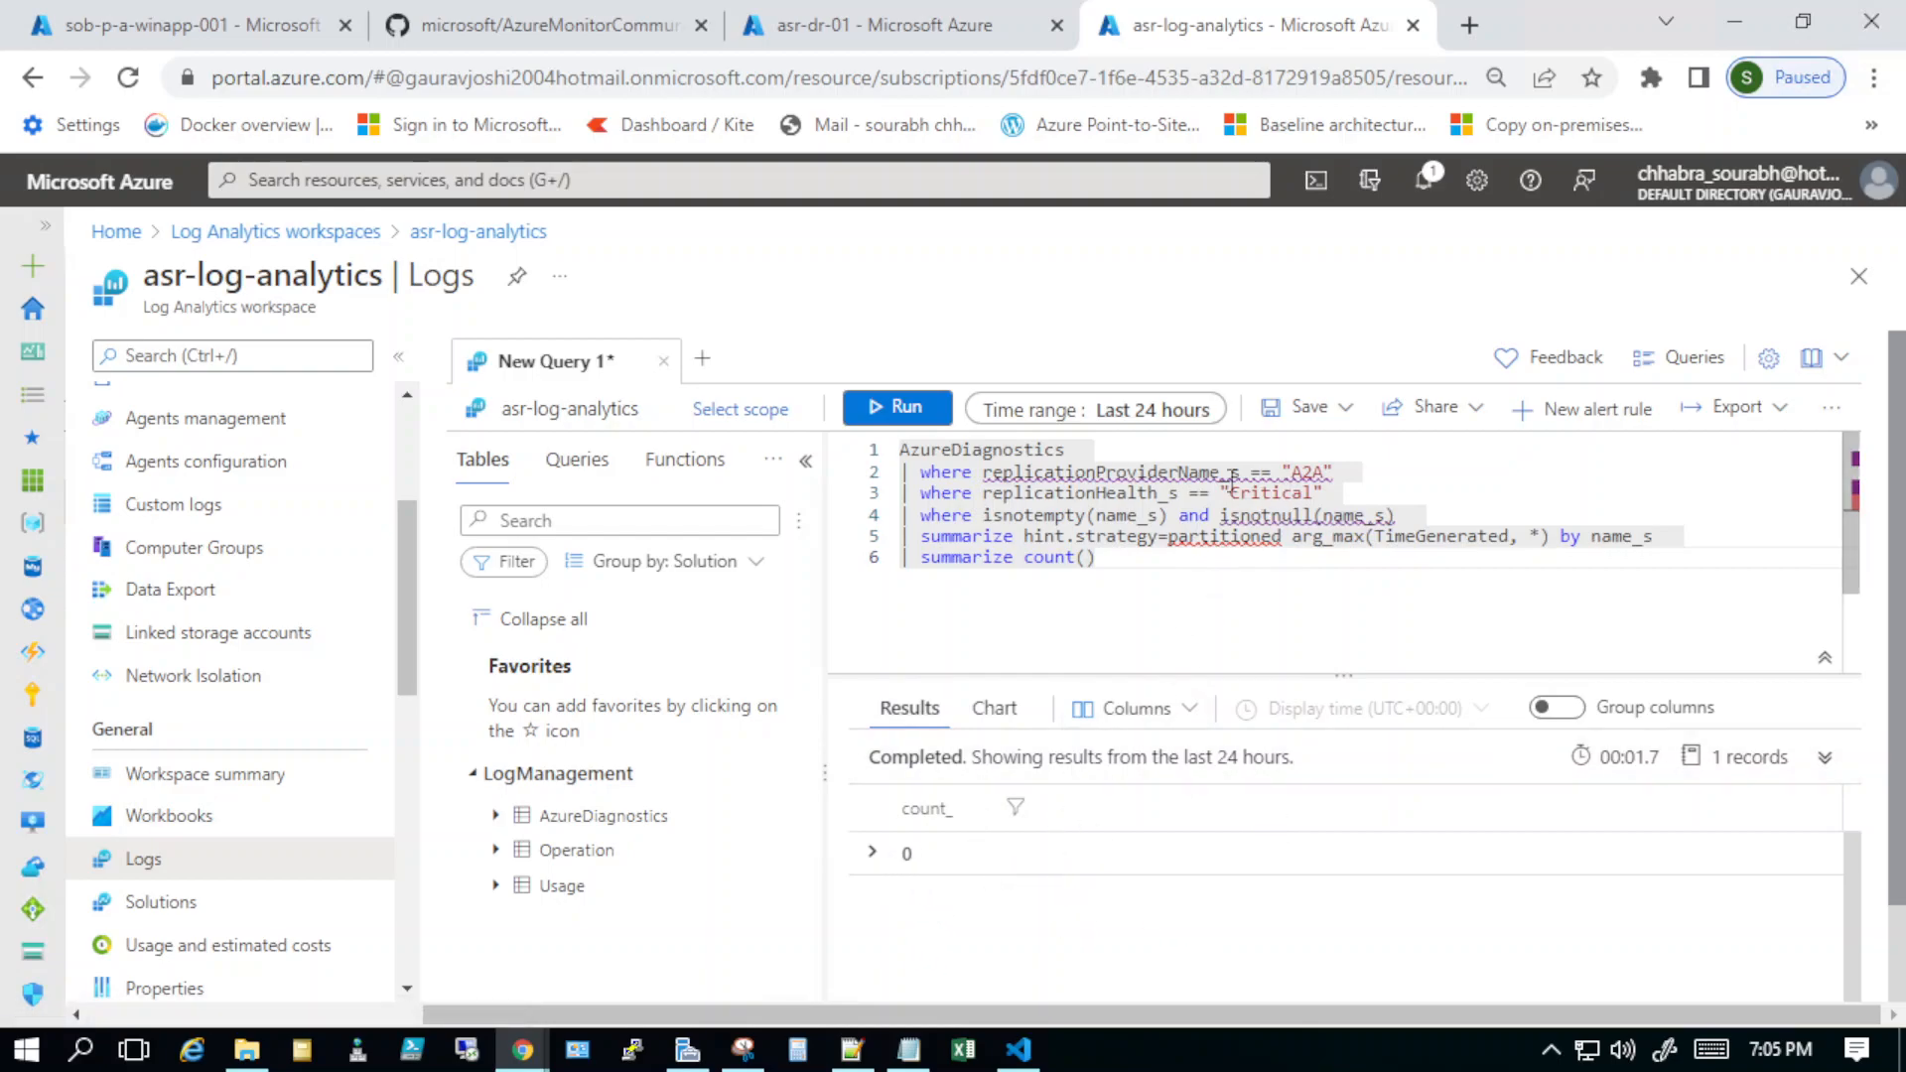
Step: Examine the query's A2A and Critical filters and check its output as a chart and as a results table
left_click_drag(1102, 564, 899, 448)
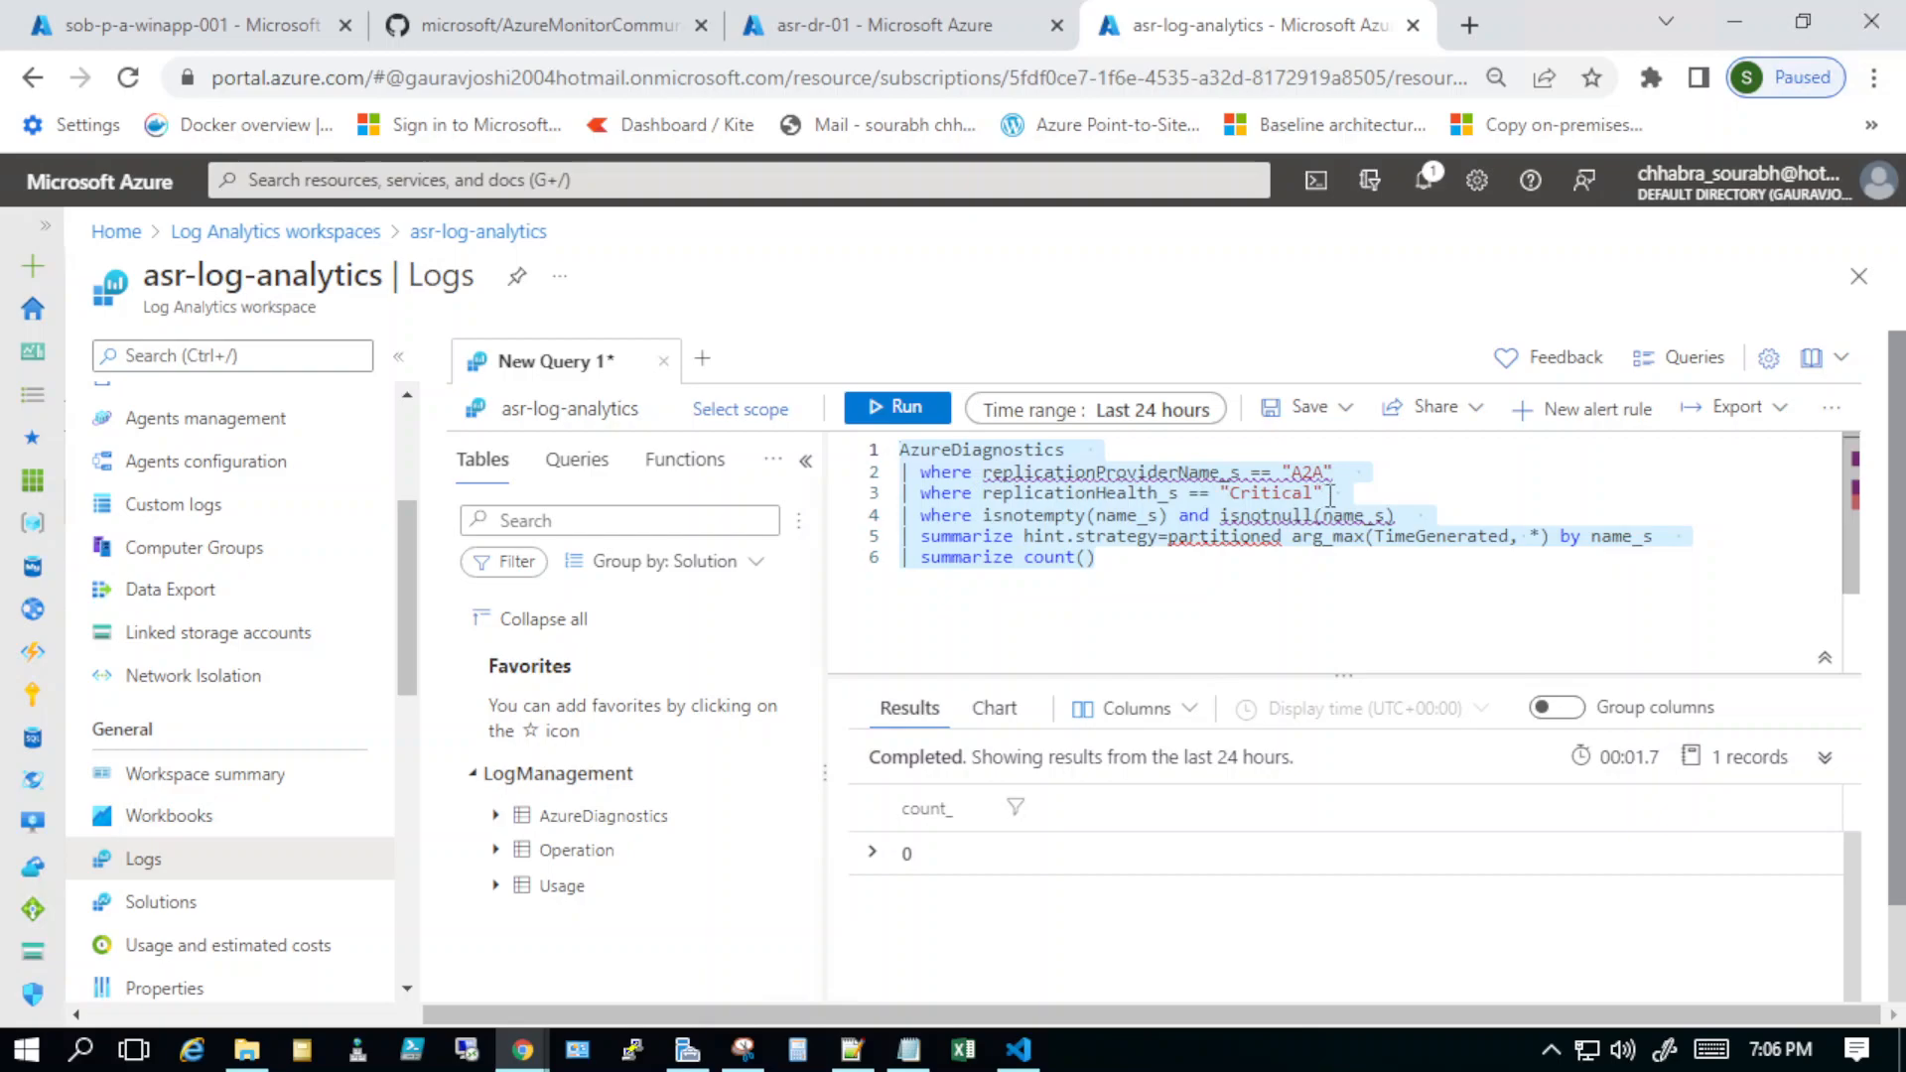
left_click_drag(1330, 494, 896, 450)
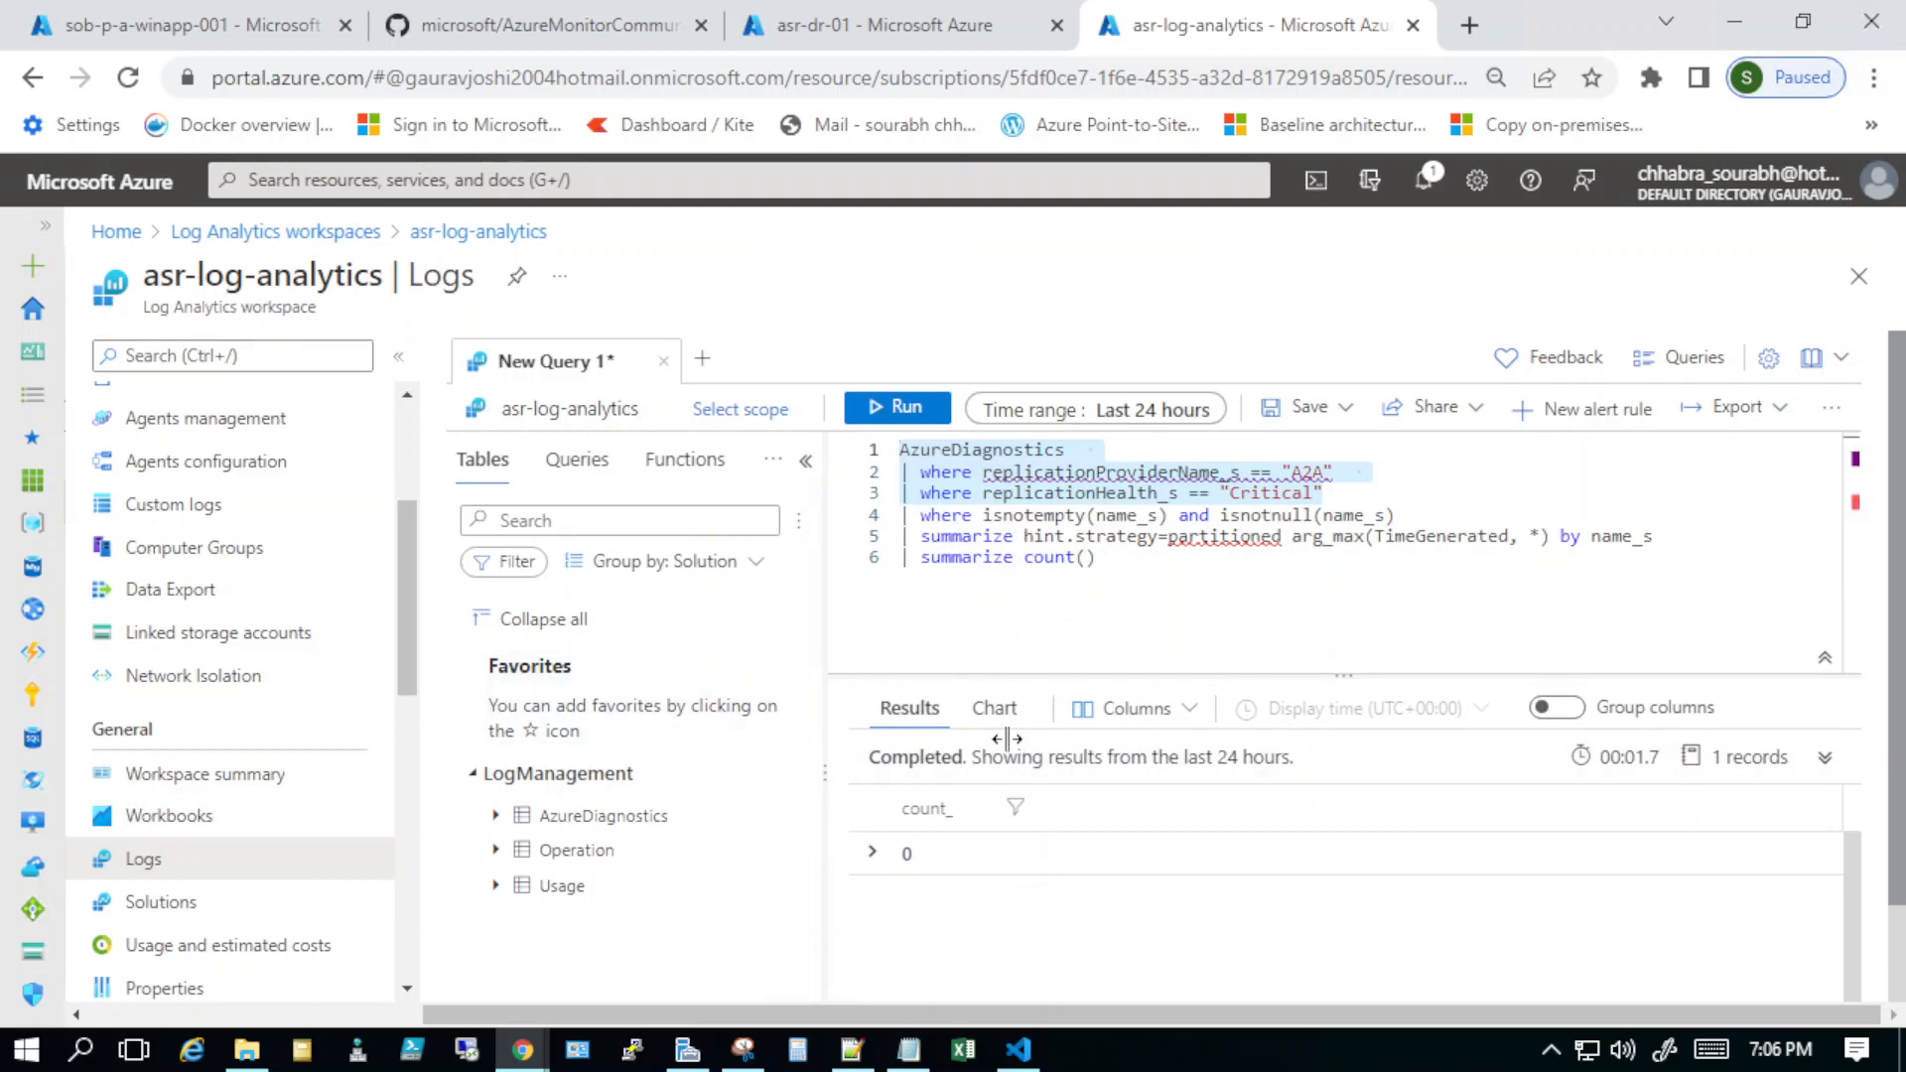
left_click(994, 710)
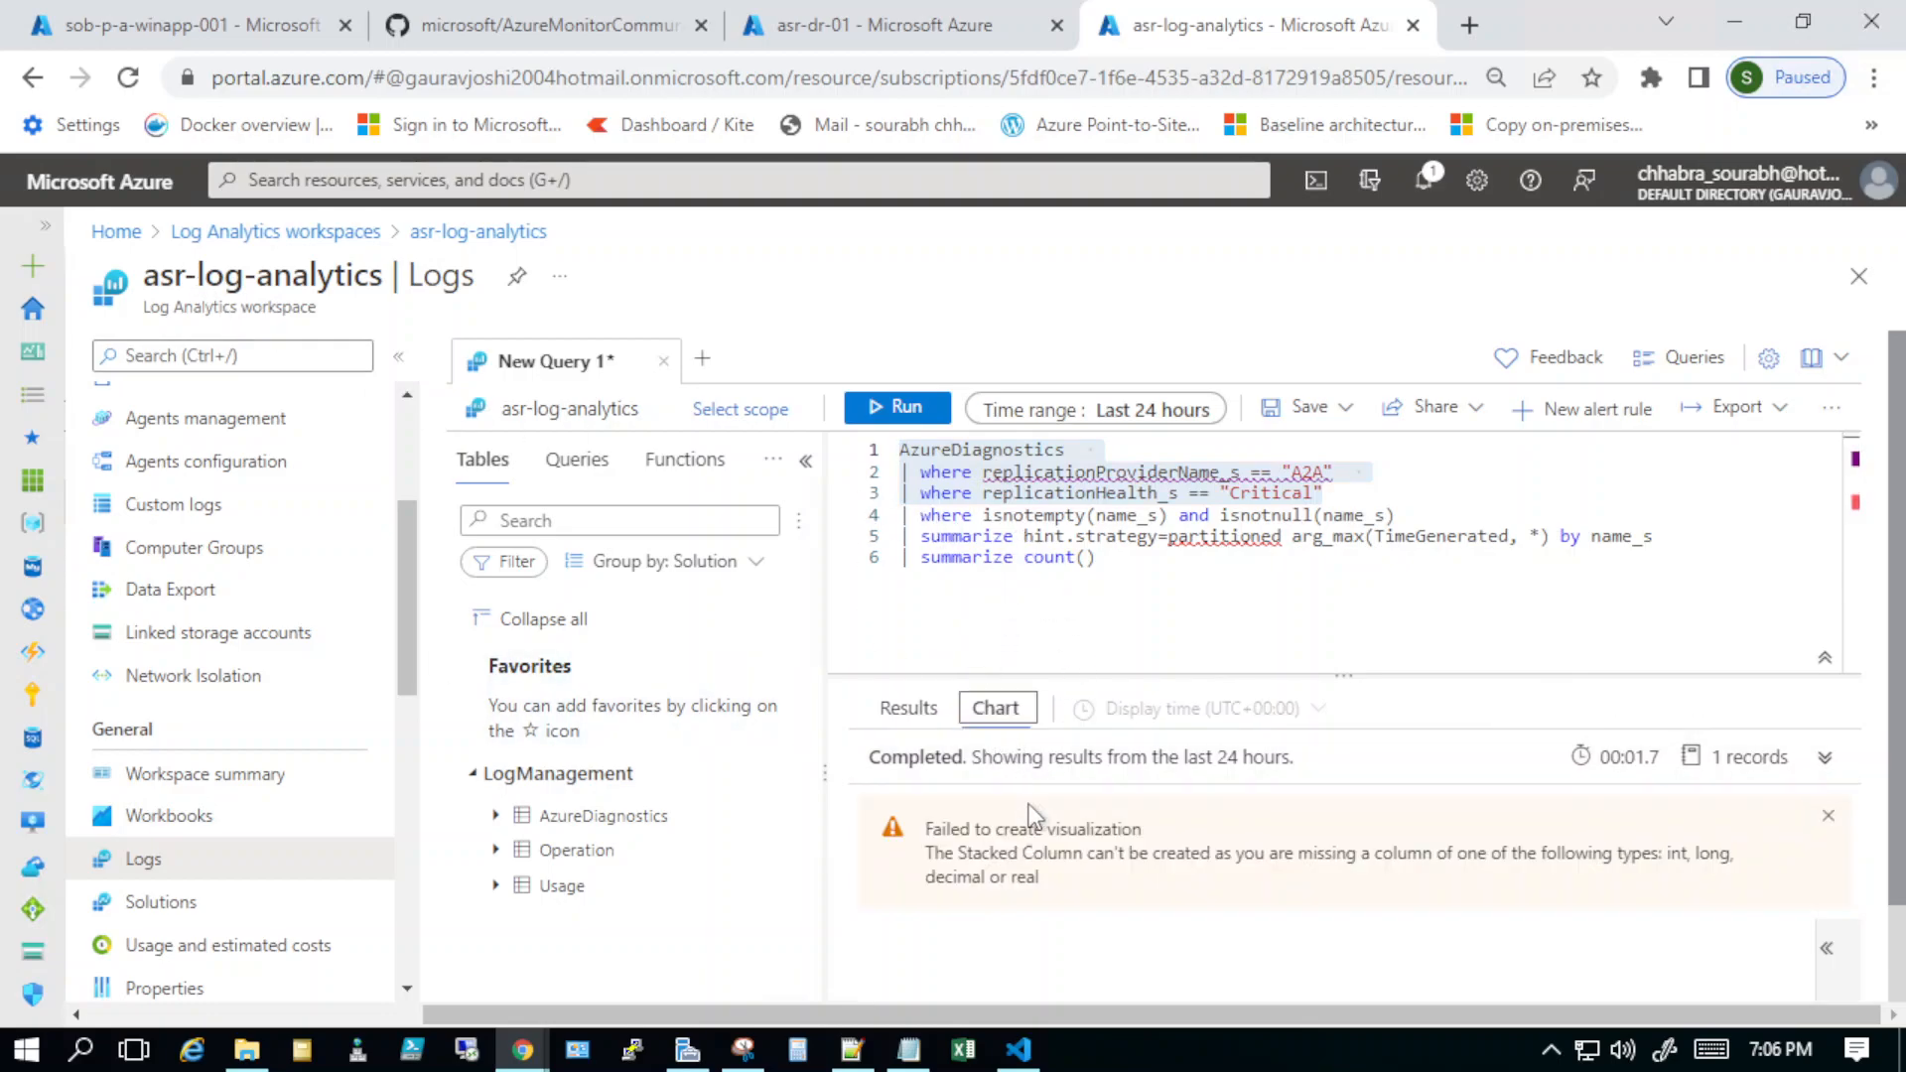
left_click(906, 709)
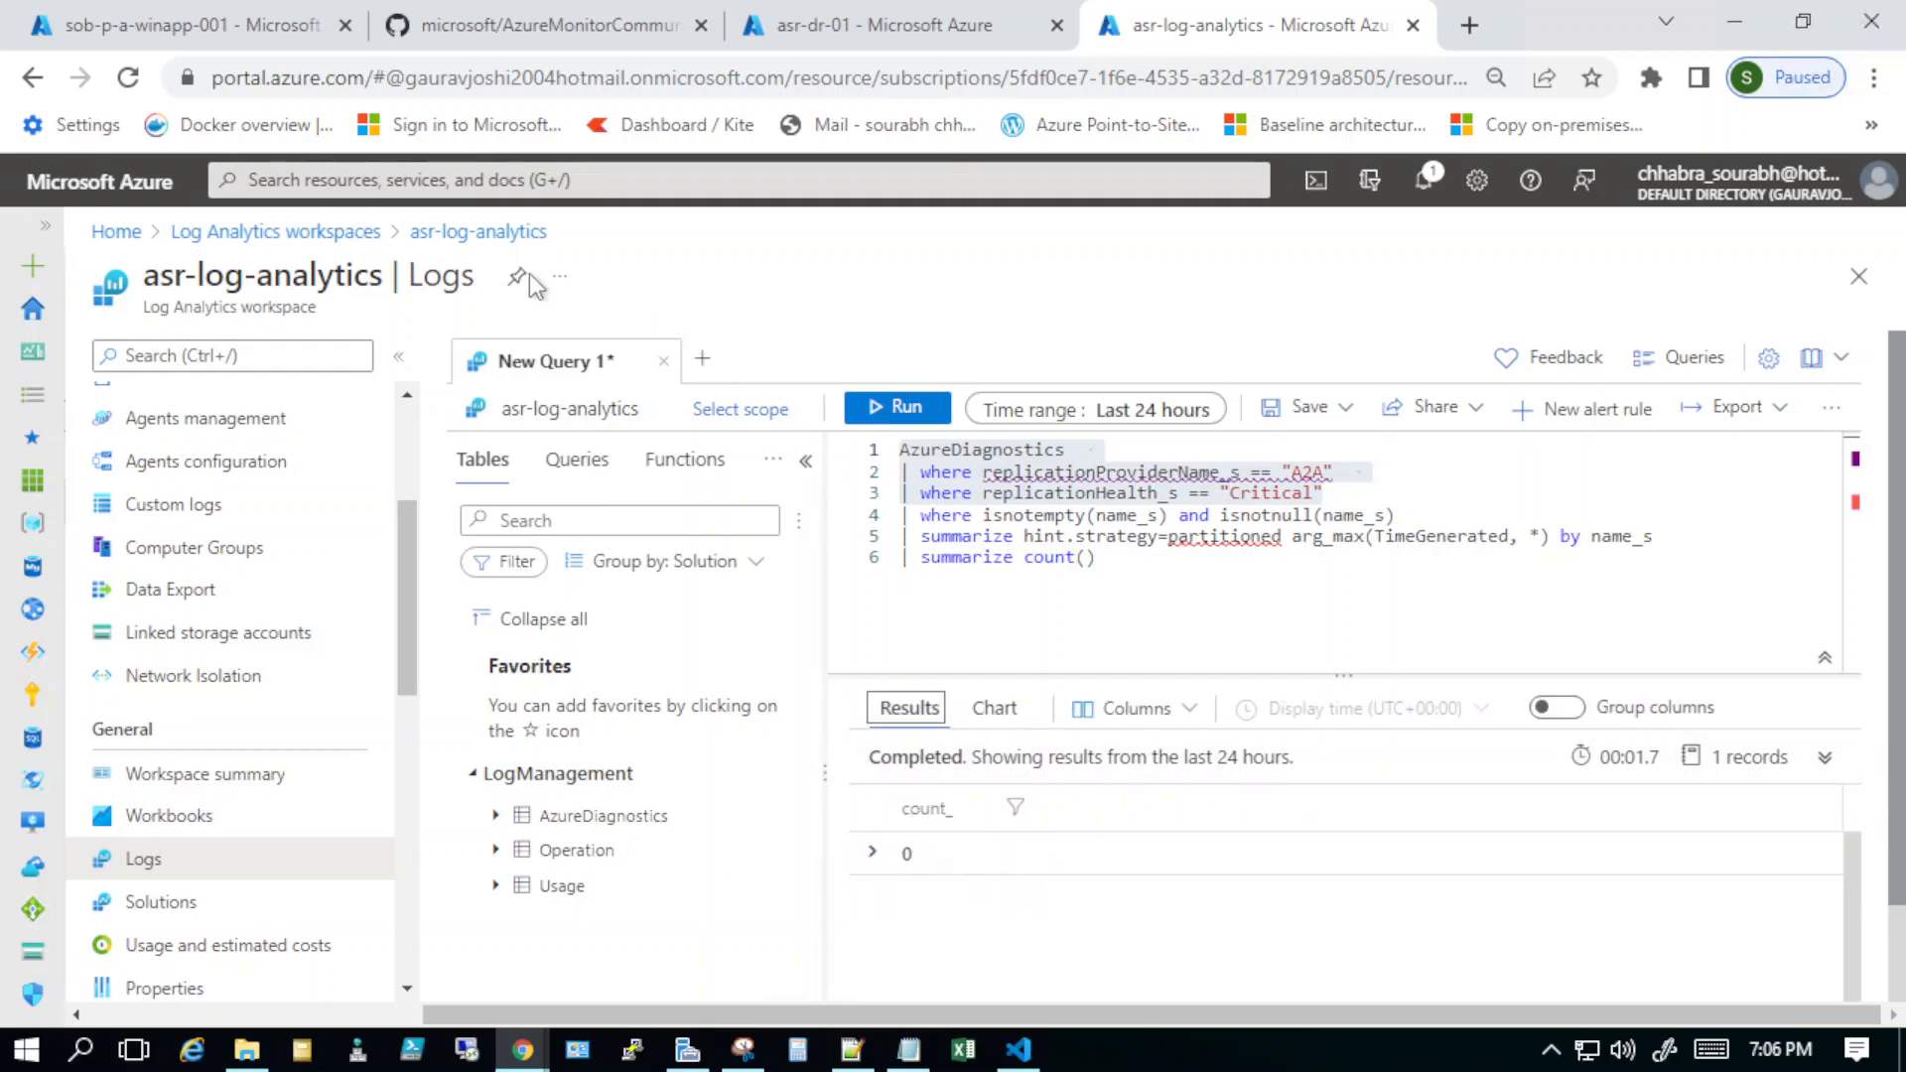
Step: Leave the workspace logs without saving the query, and find and open the Monitor service
left_click(116, 236)
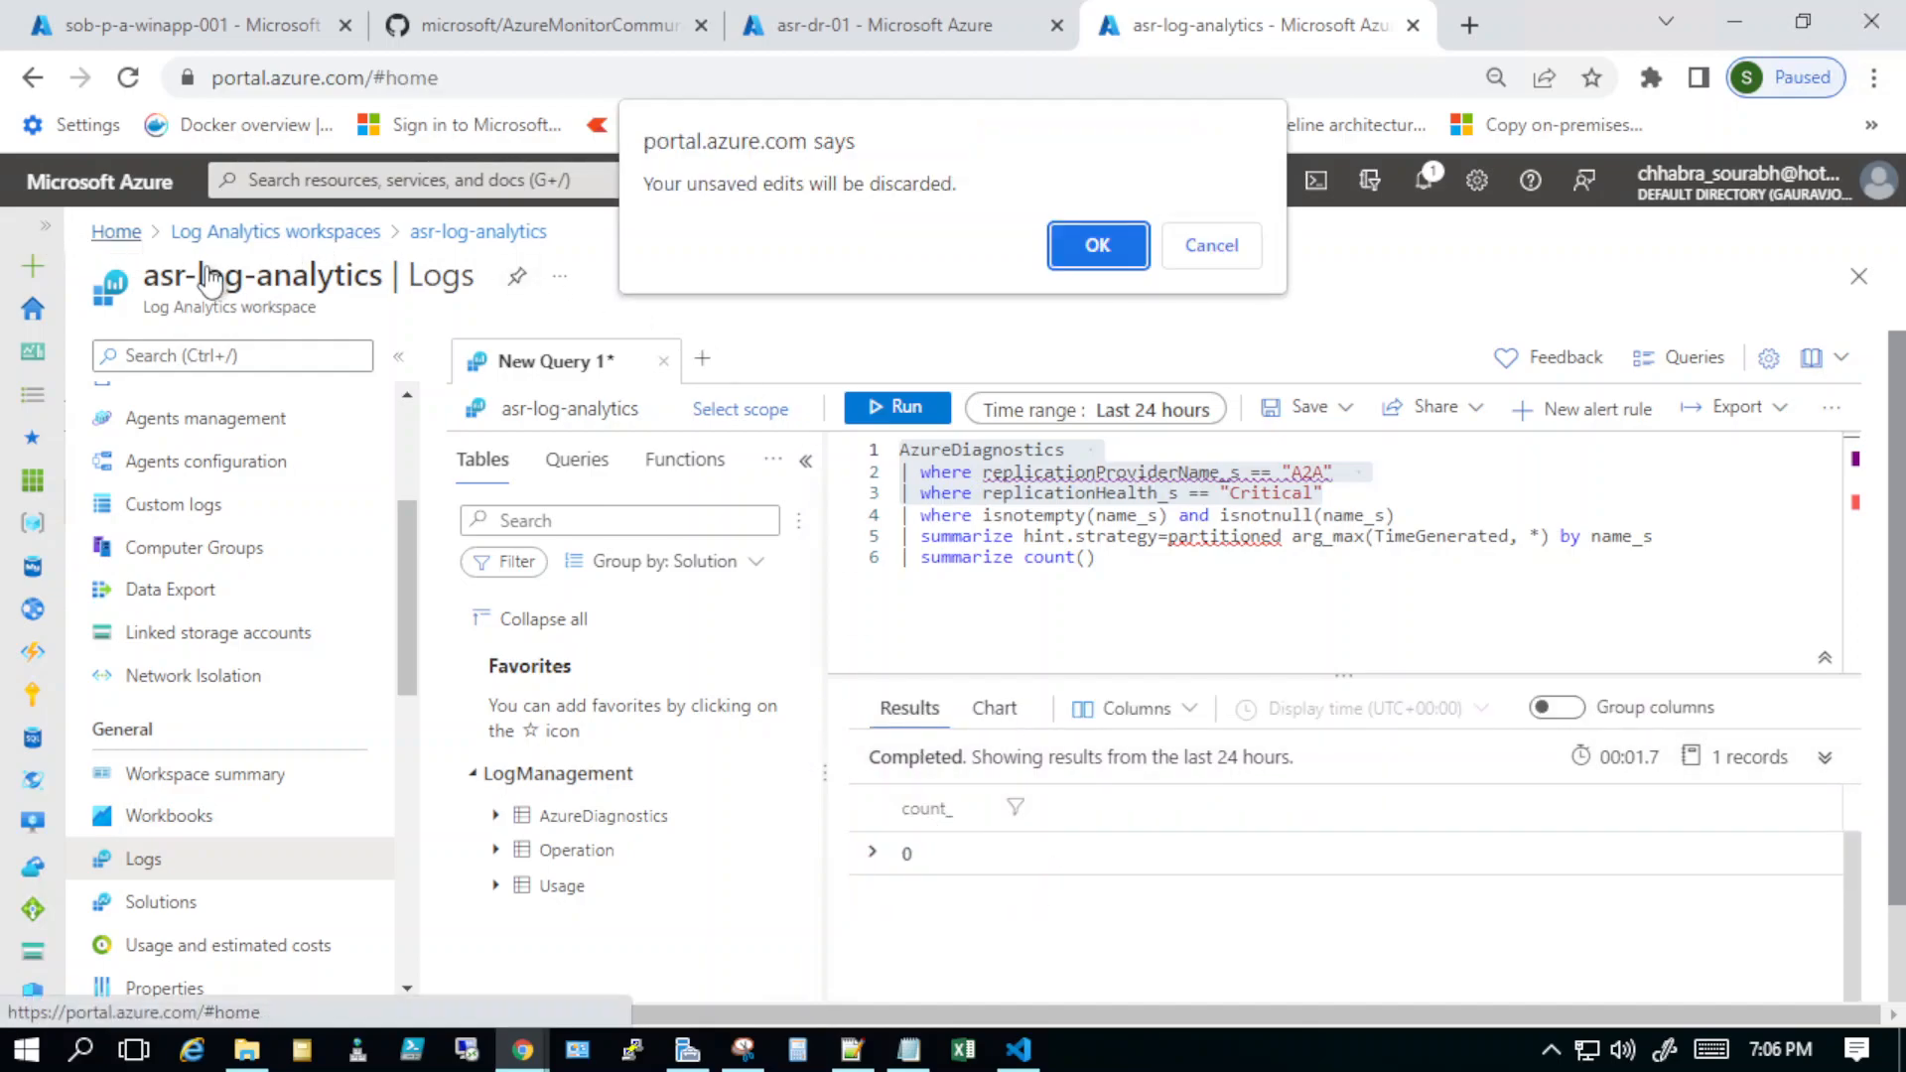
left_click(1098, 254)
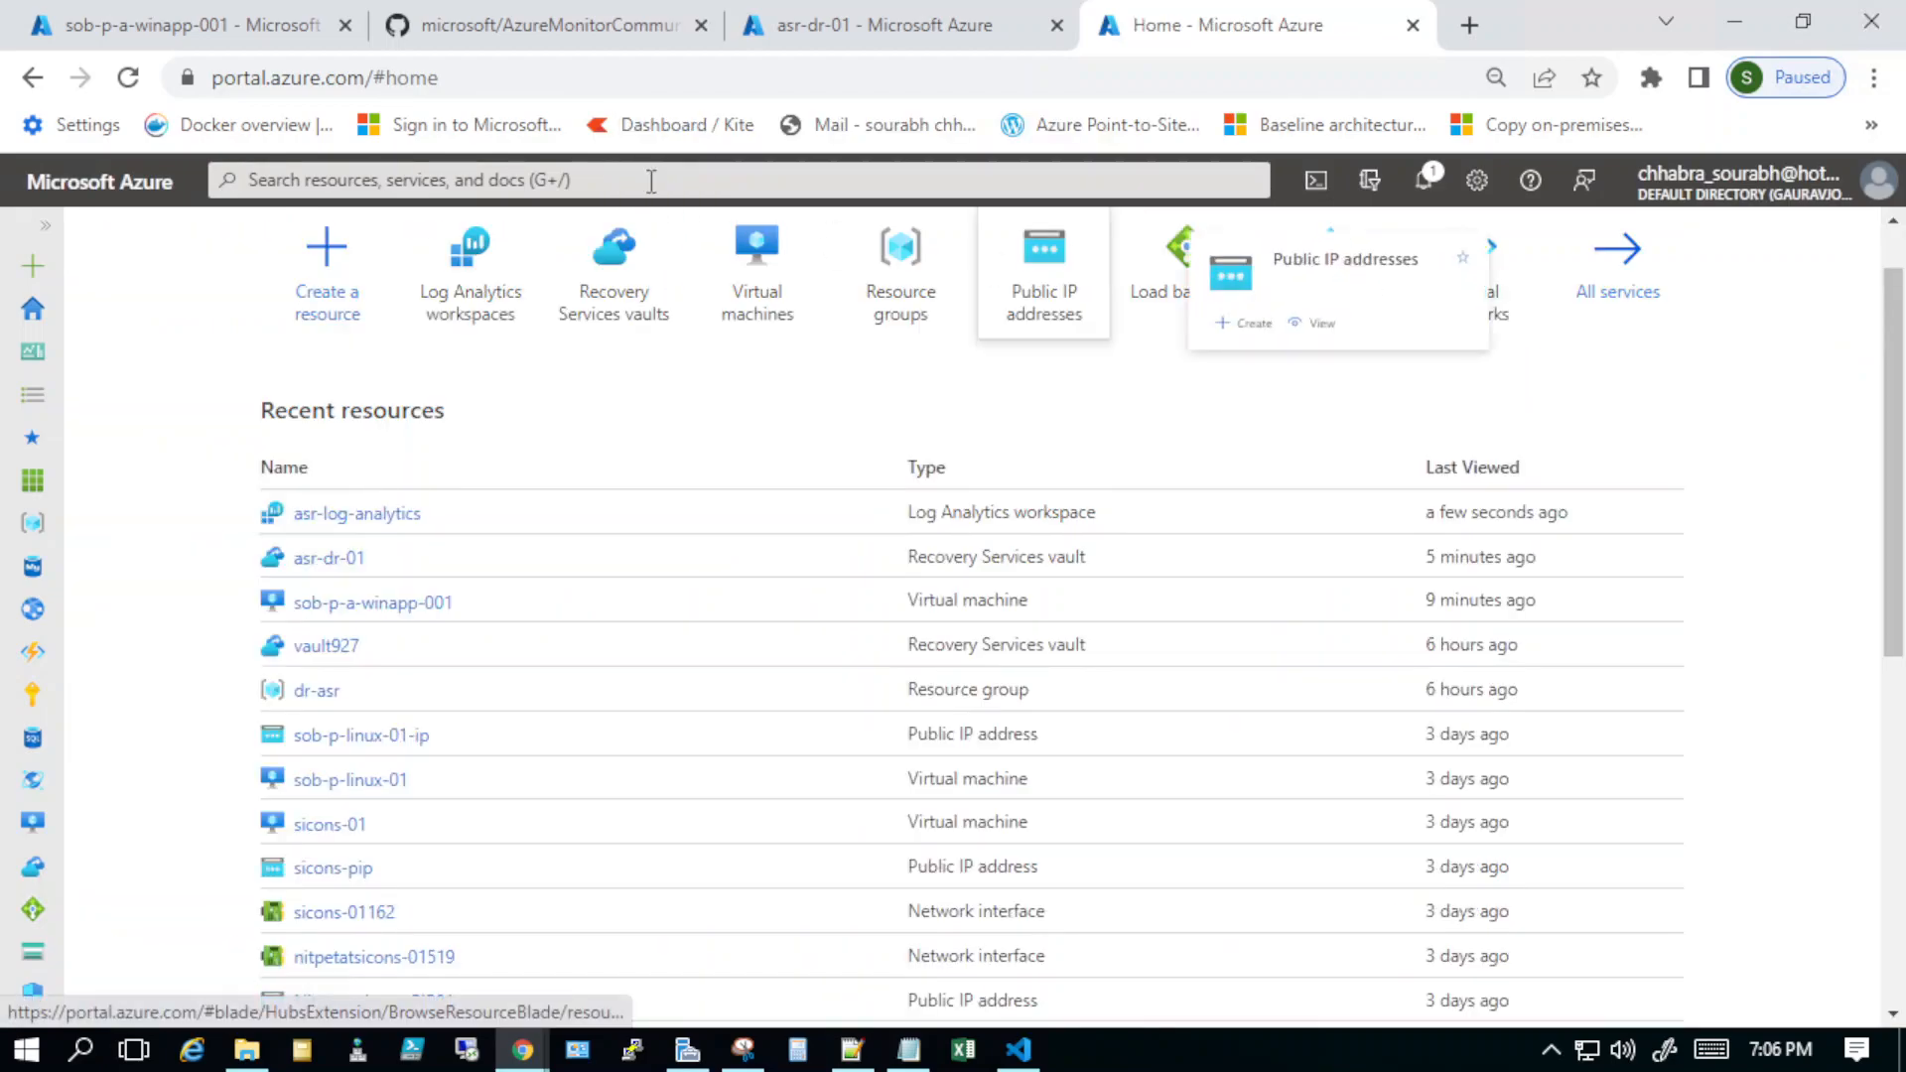
left_click(648, 180)
type("azure")
key("BackSpace")
key("BackSpace")
key("BackSpace")
key("BackSpace")
key("BackSpace")
key("BackSpace")
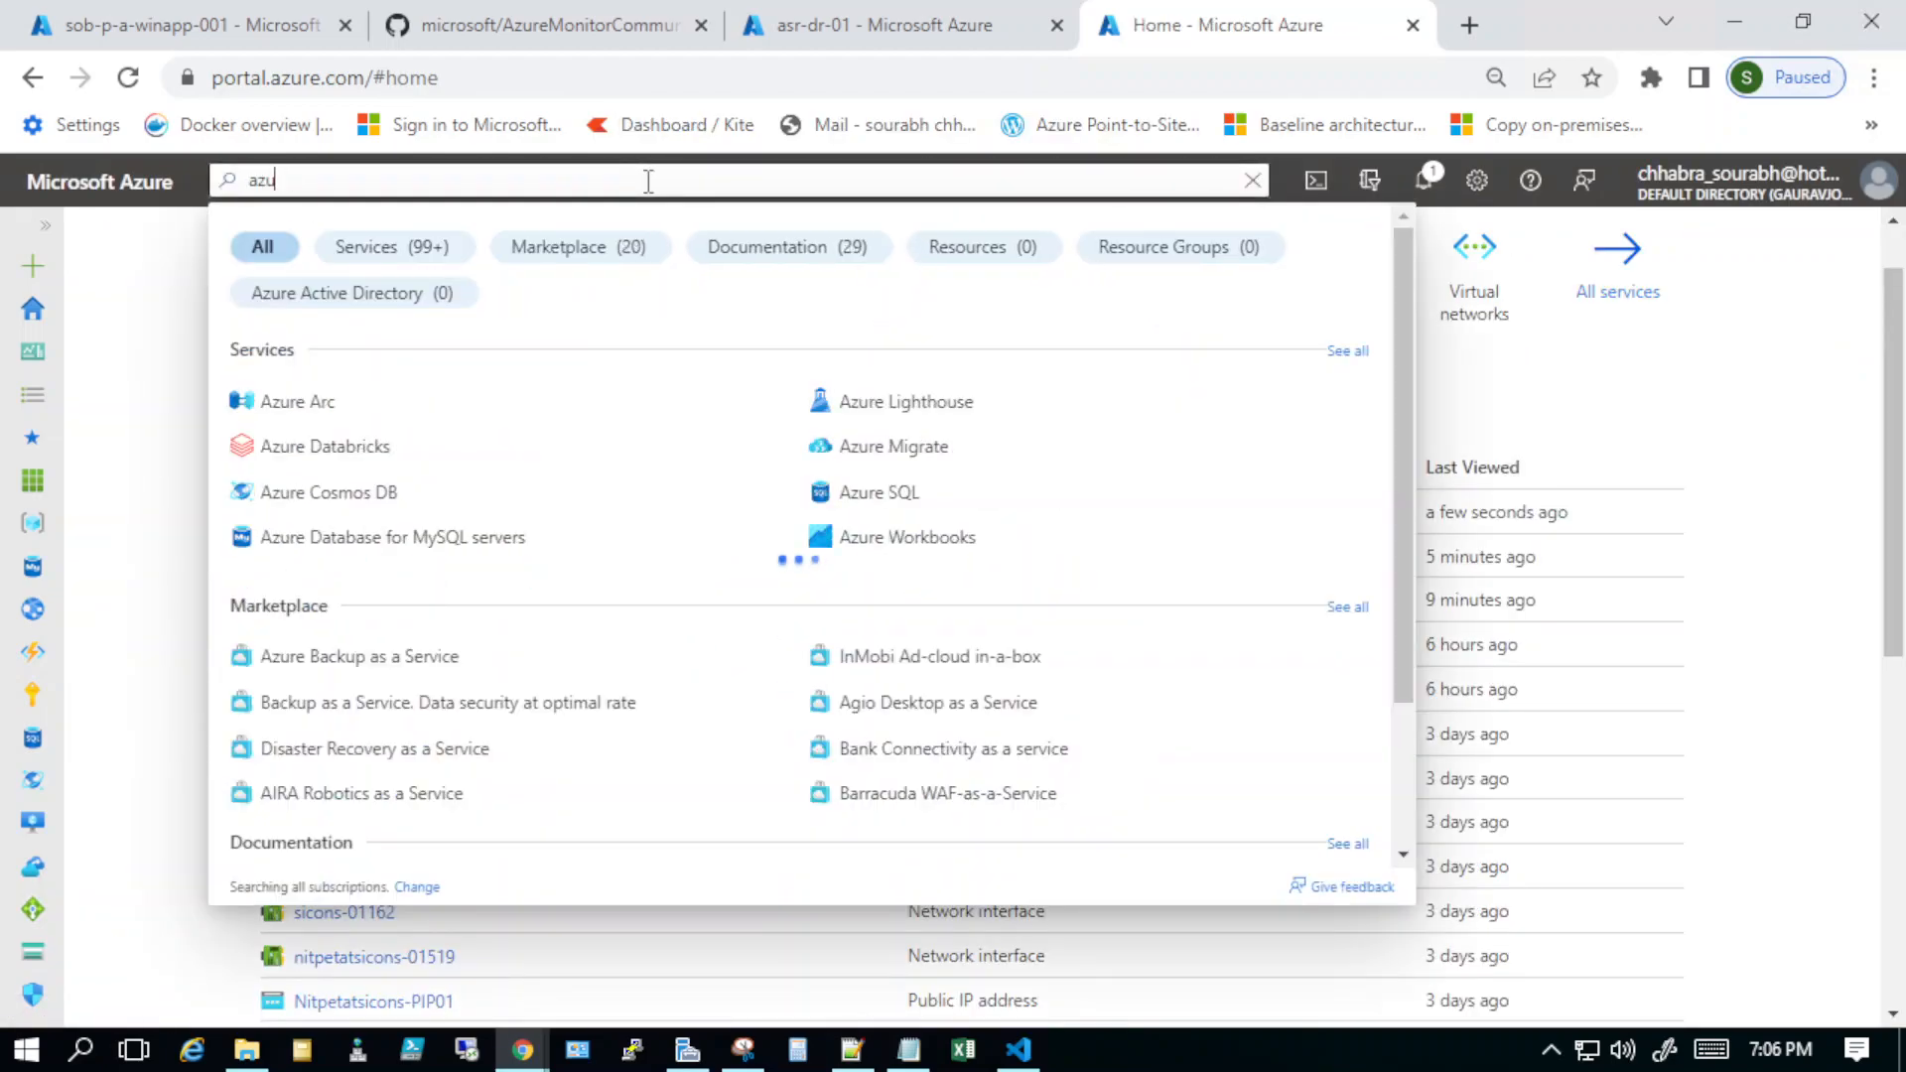
type("monito")
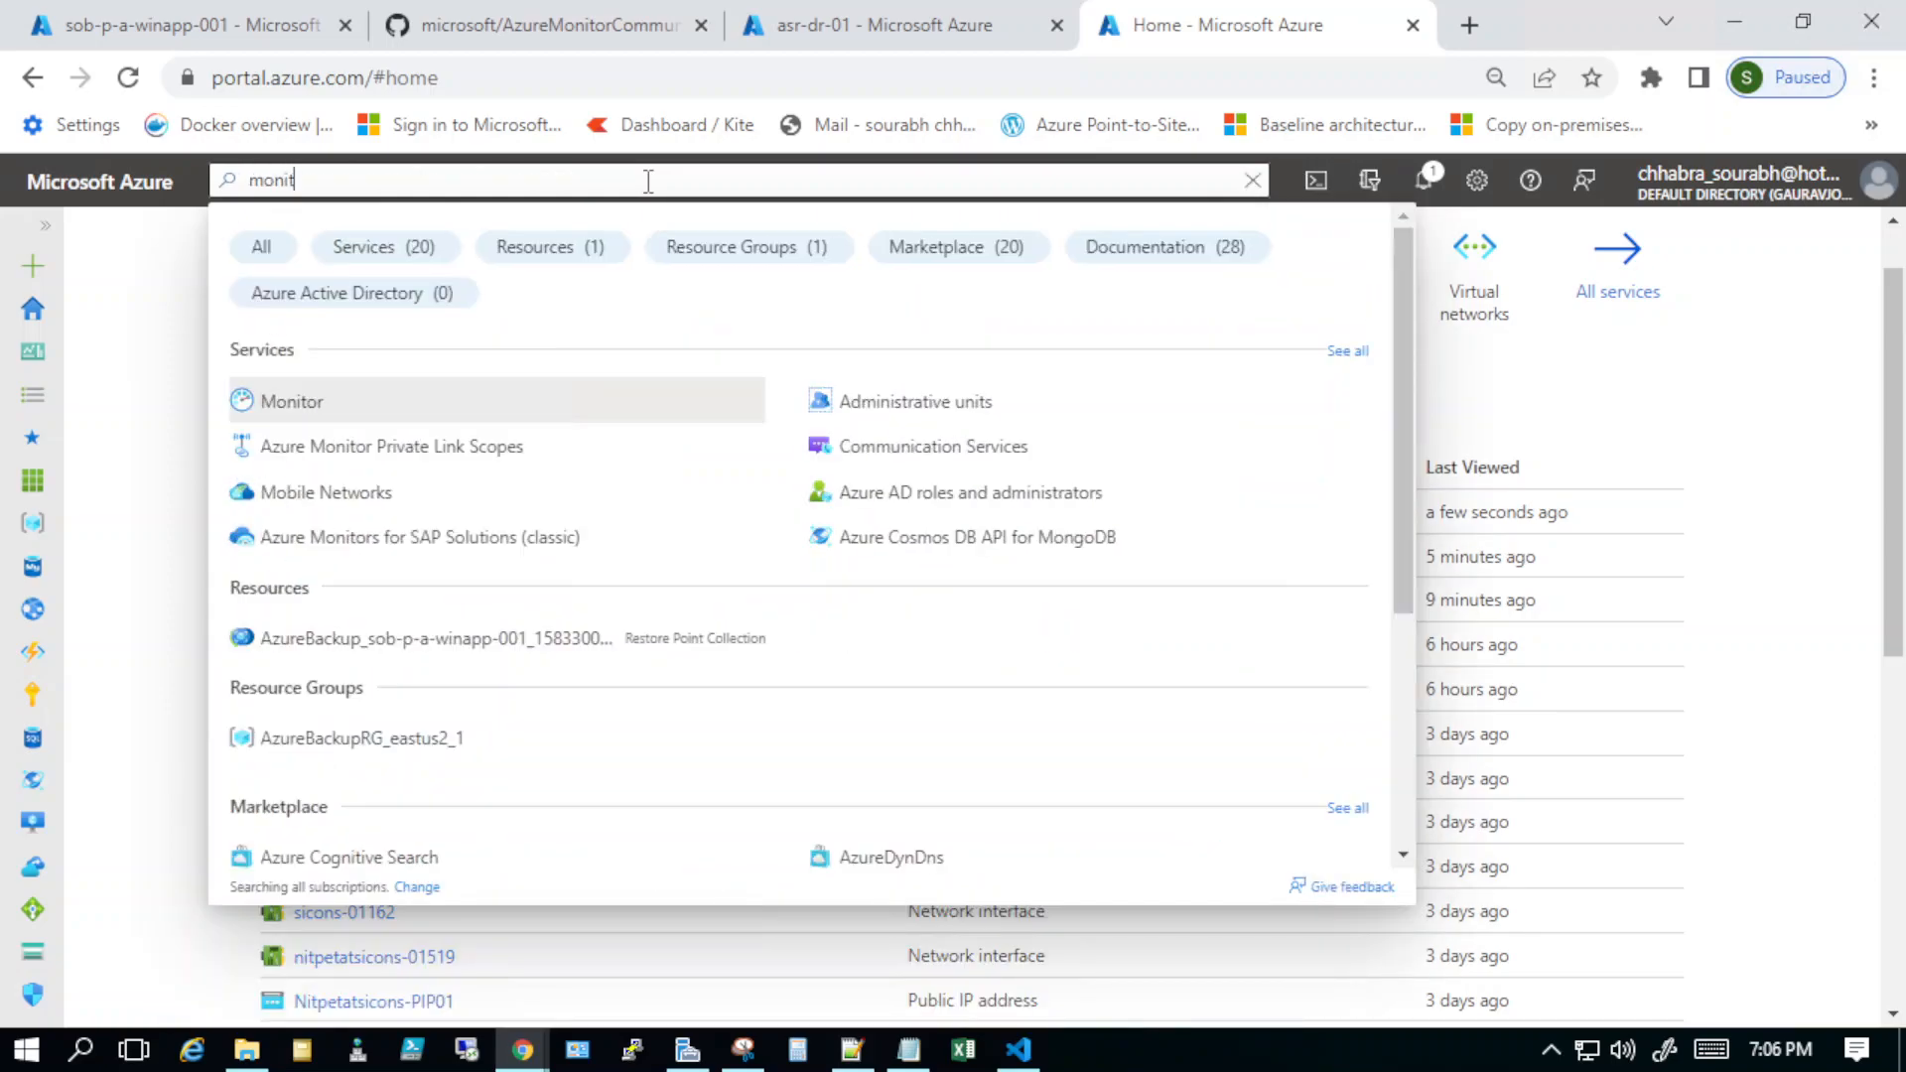
left_click(290, 407)
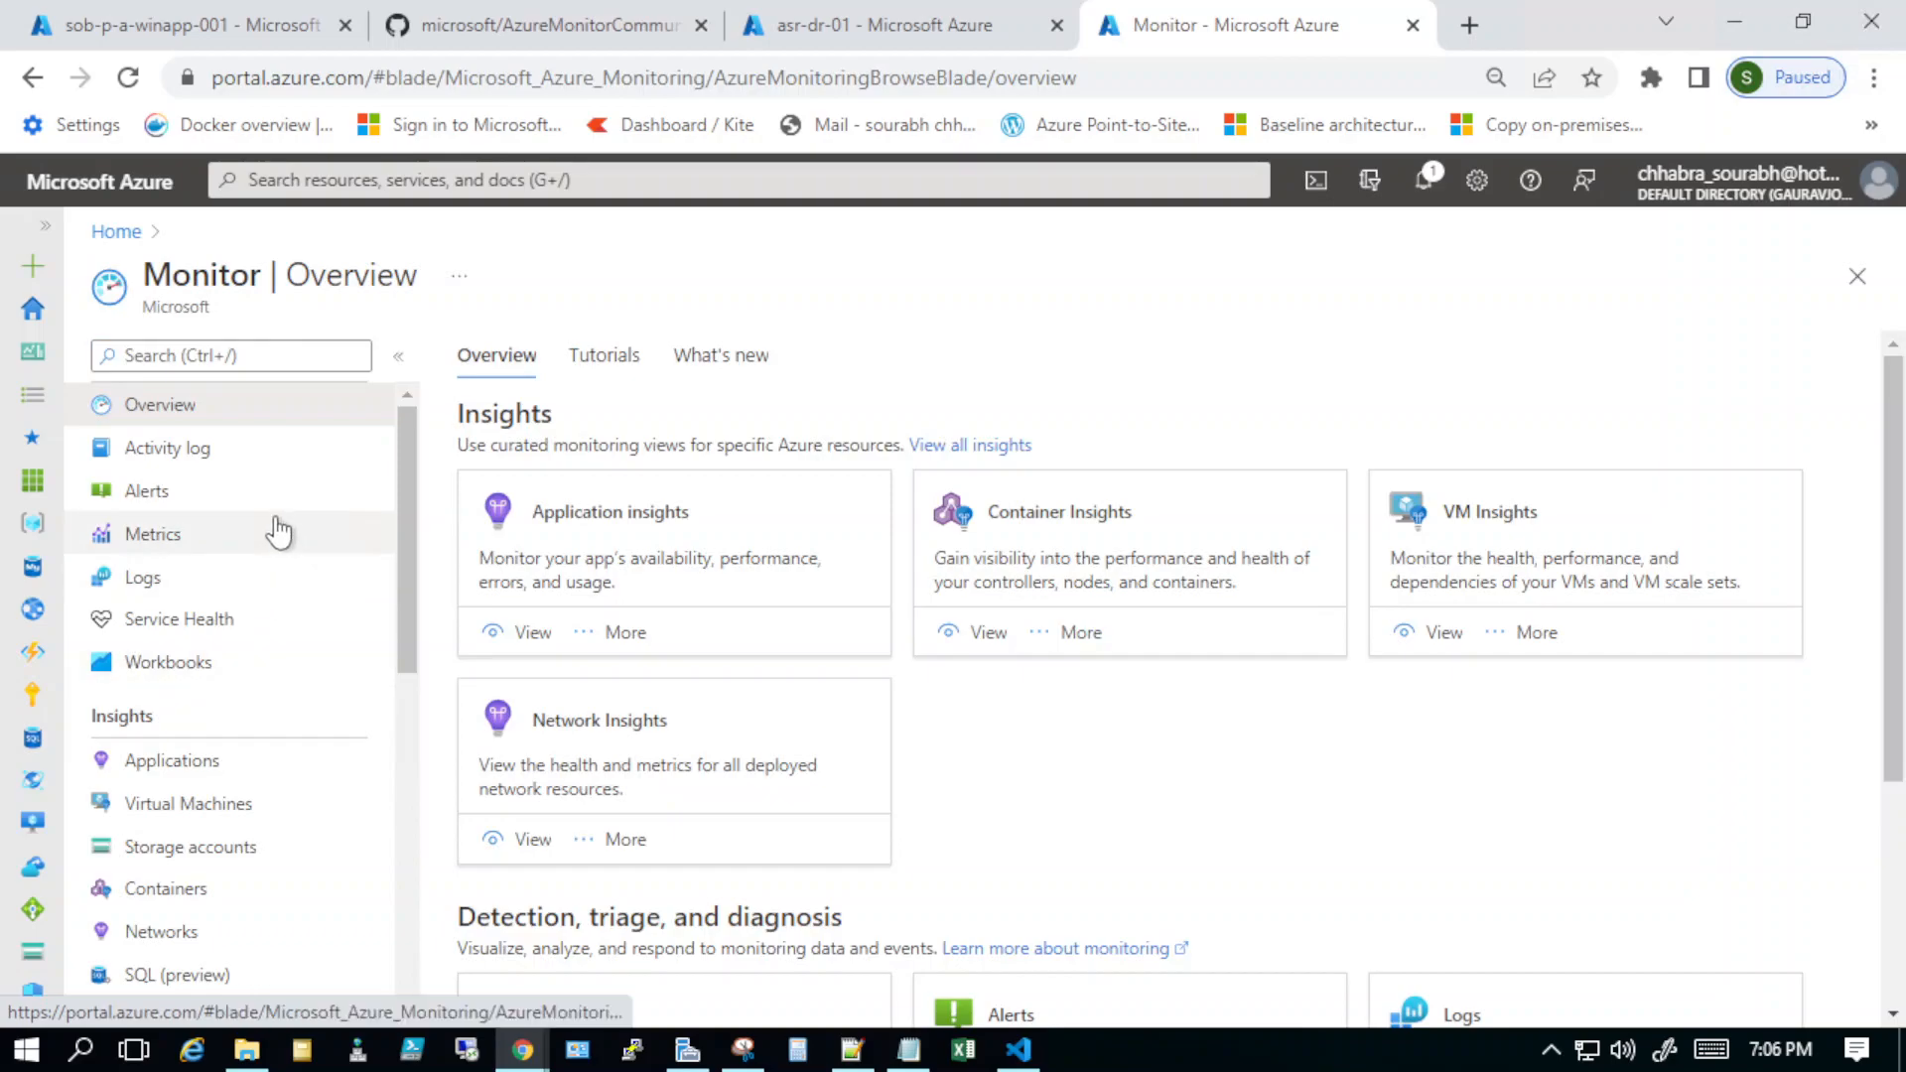
Step: Open the action group sob-p-alert-ag-01 from Monitor's alerts and examine its basic details
left_click(162, 502)
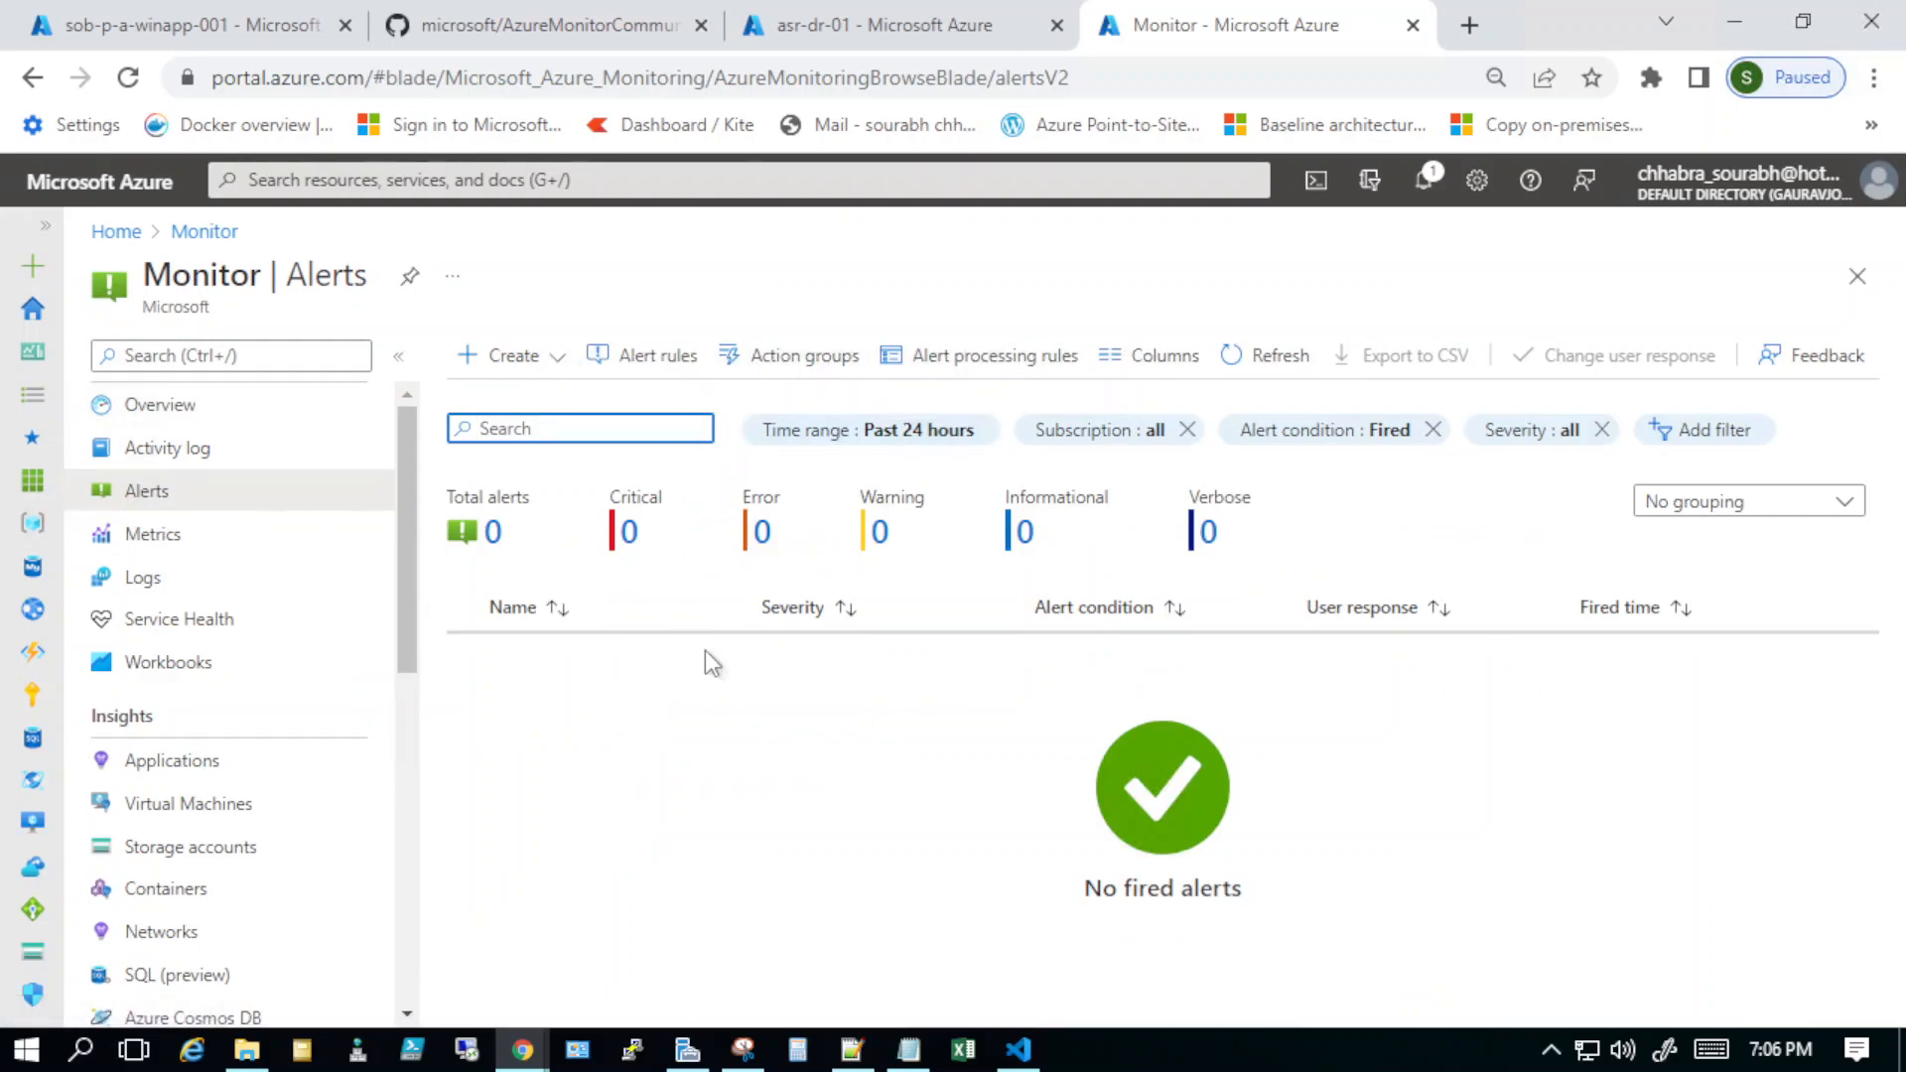
left_click(799, 366)
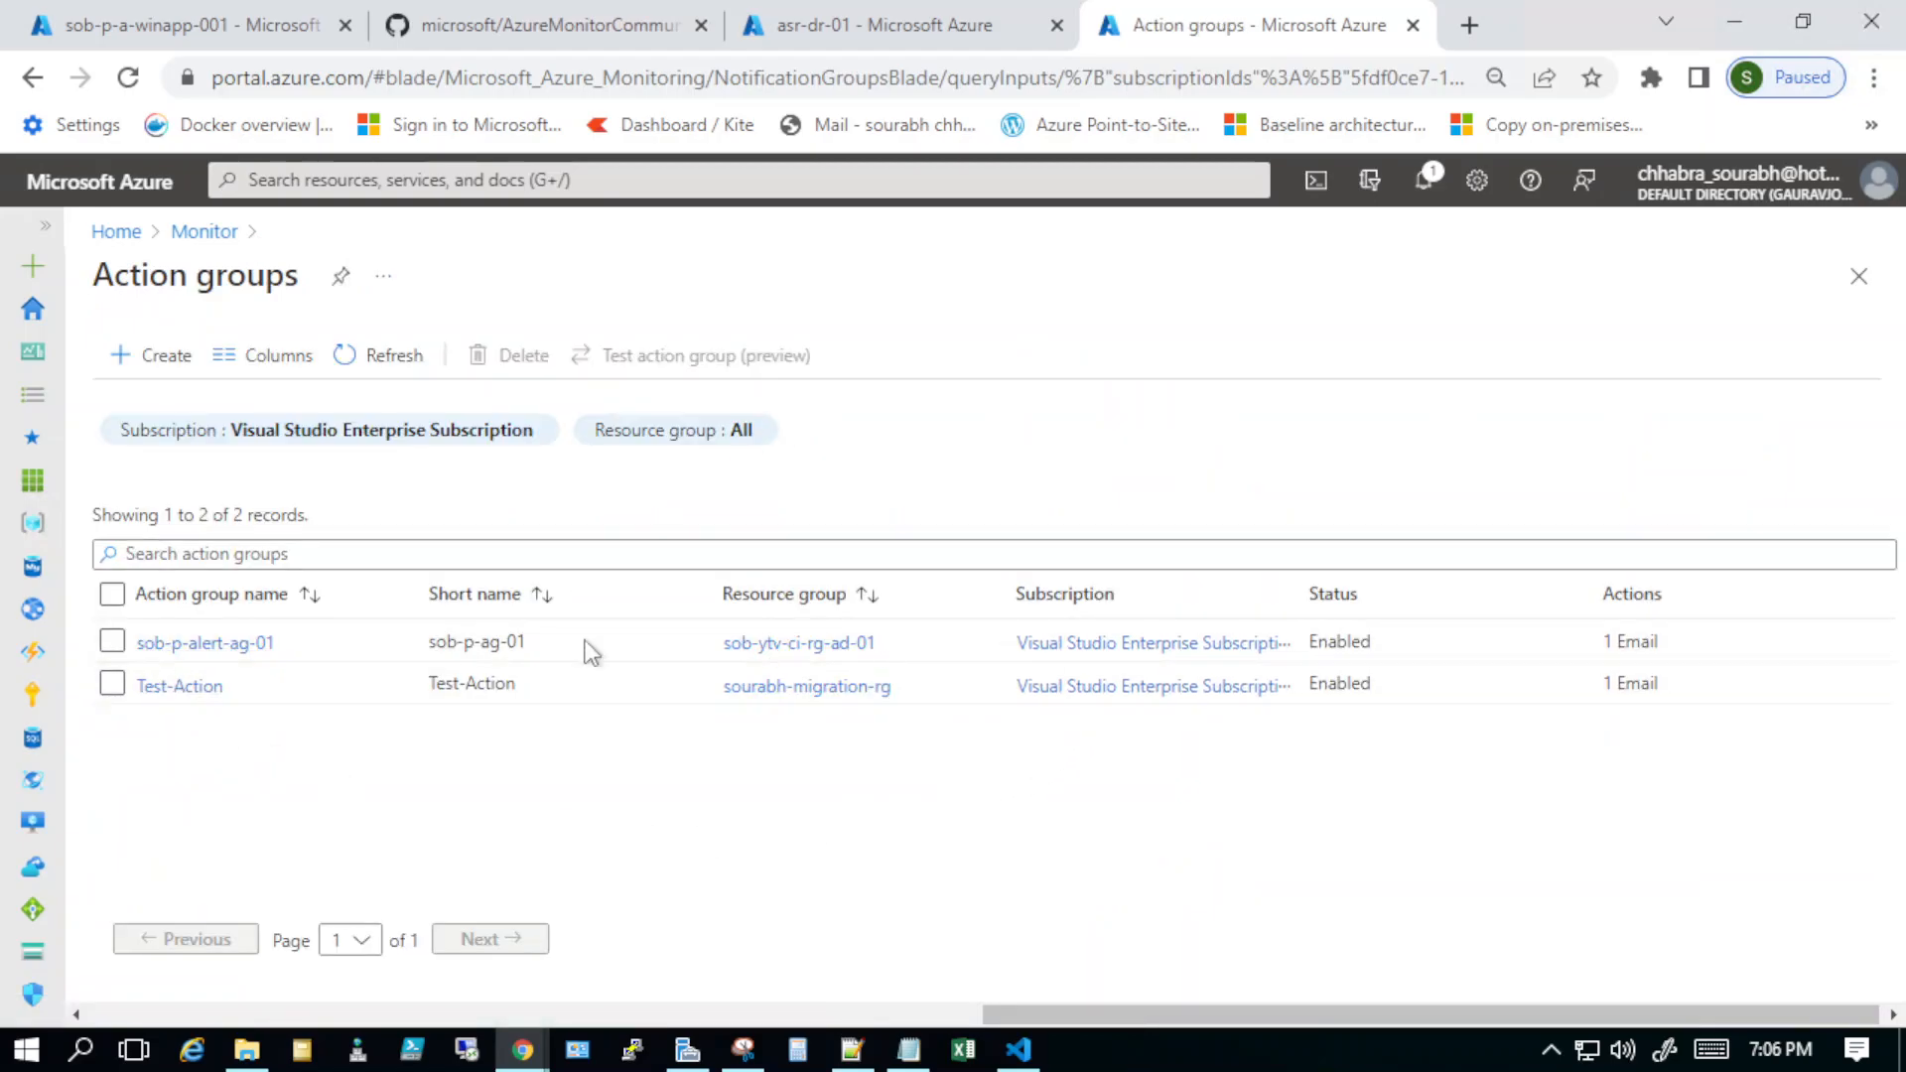
left_click(189, 647)
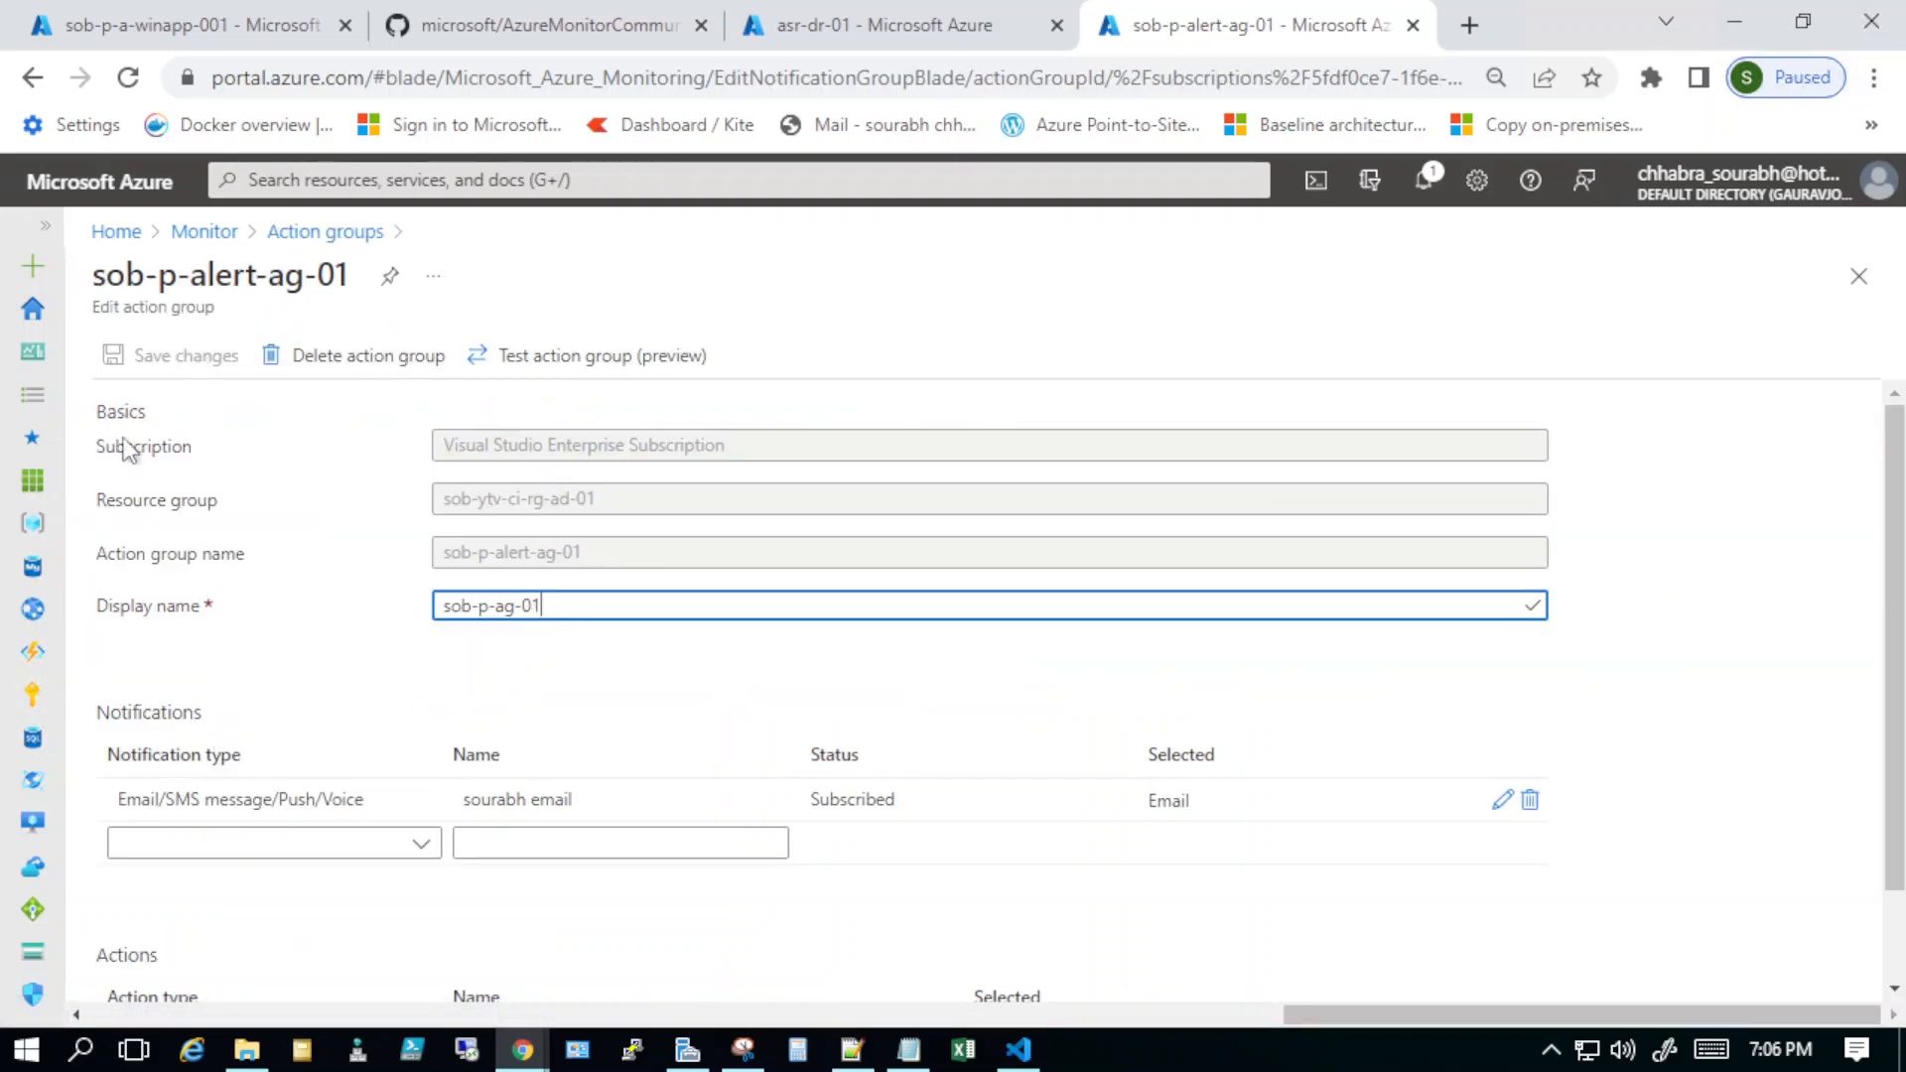
left_click_drag(527, 459, 449, 450)
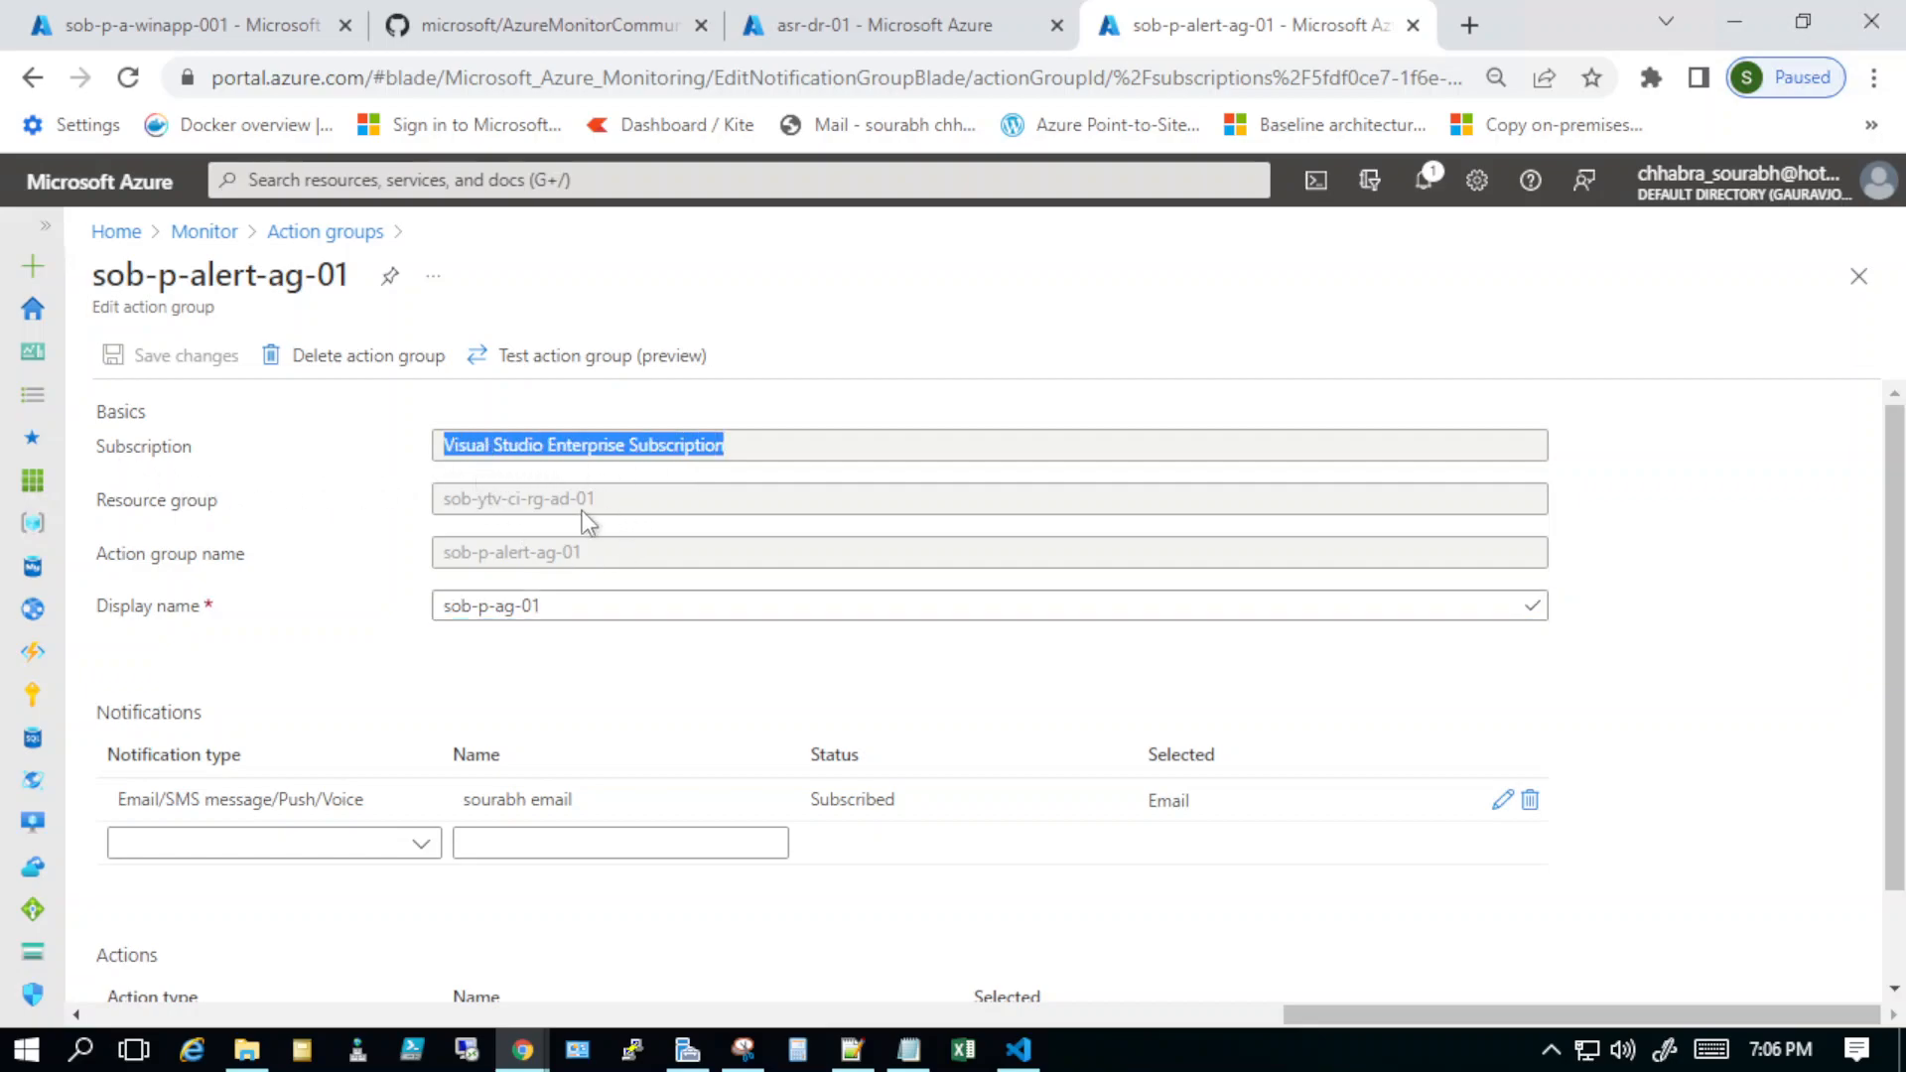
Step: Examine the action group's resource group, name and display name, and its existing email notification's name and selected channel
left_click_drag(610, 510, 300, 510)
left_click_drag(601, 558, 401, 564)
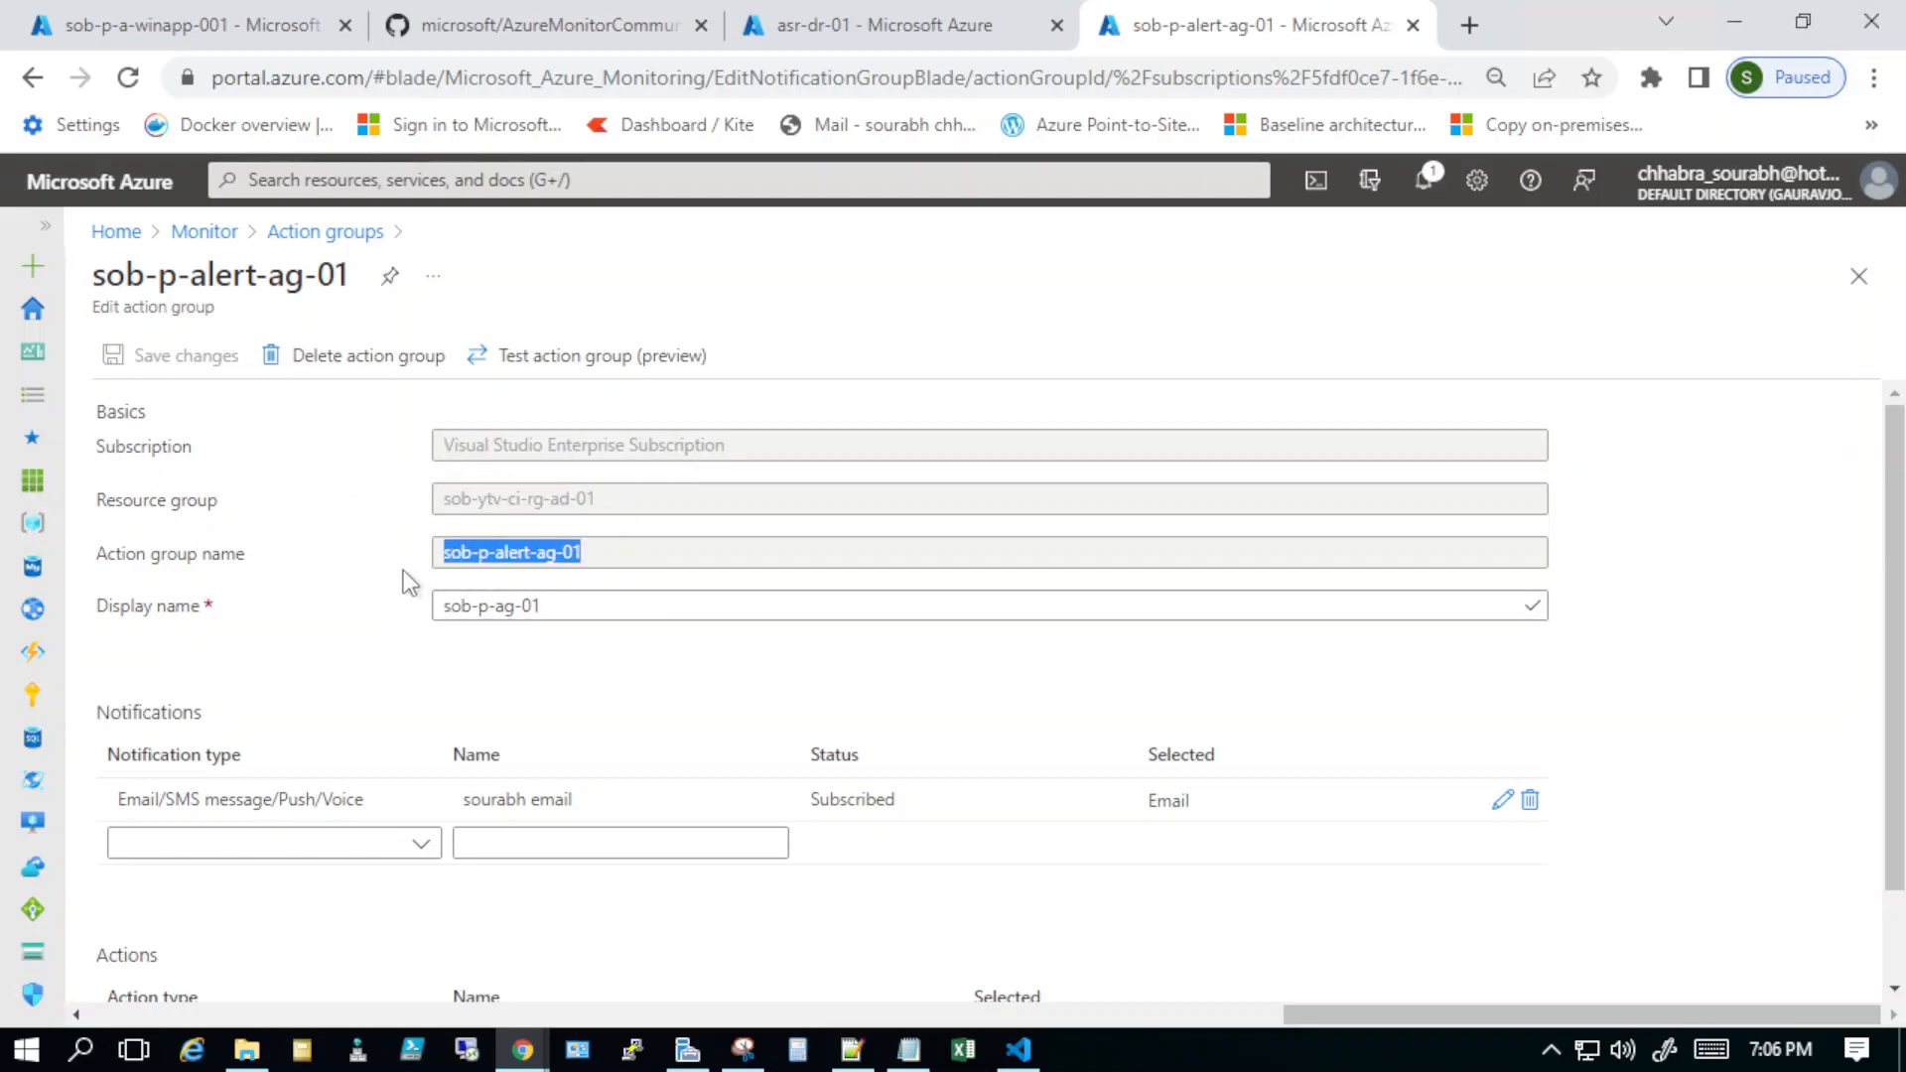
left_click_drag(536, 611, 404, 659)
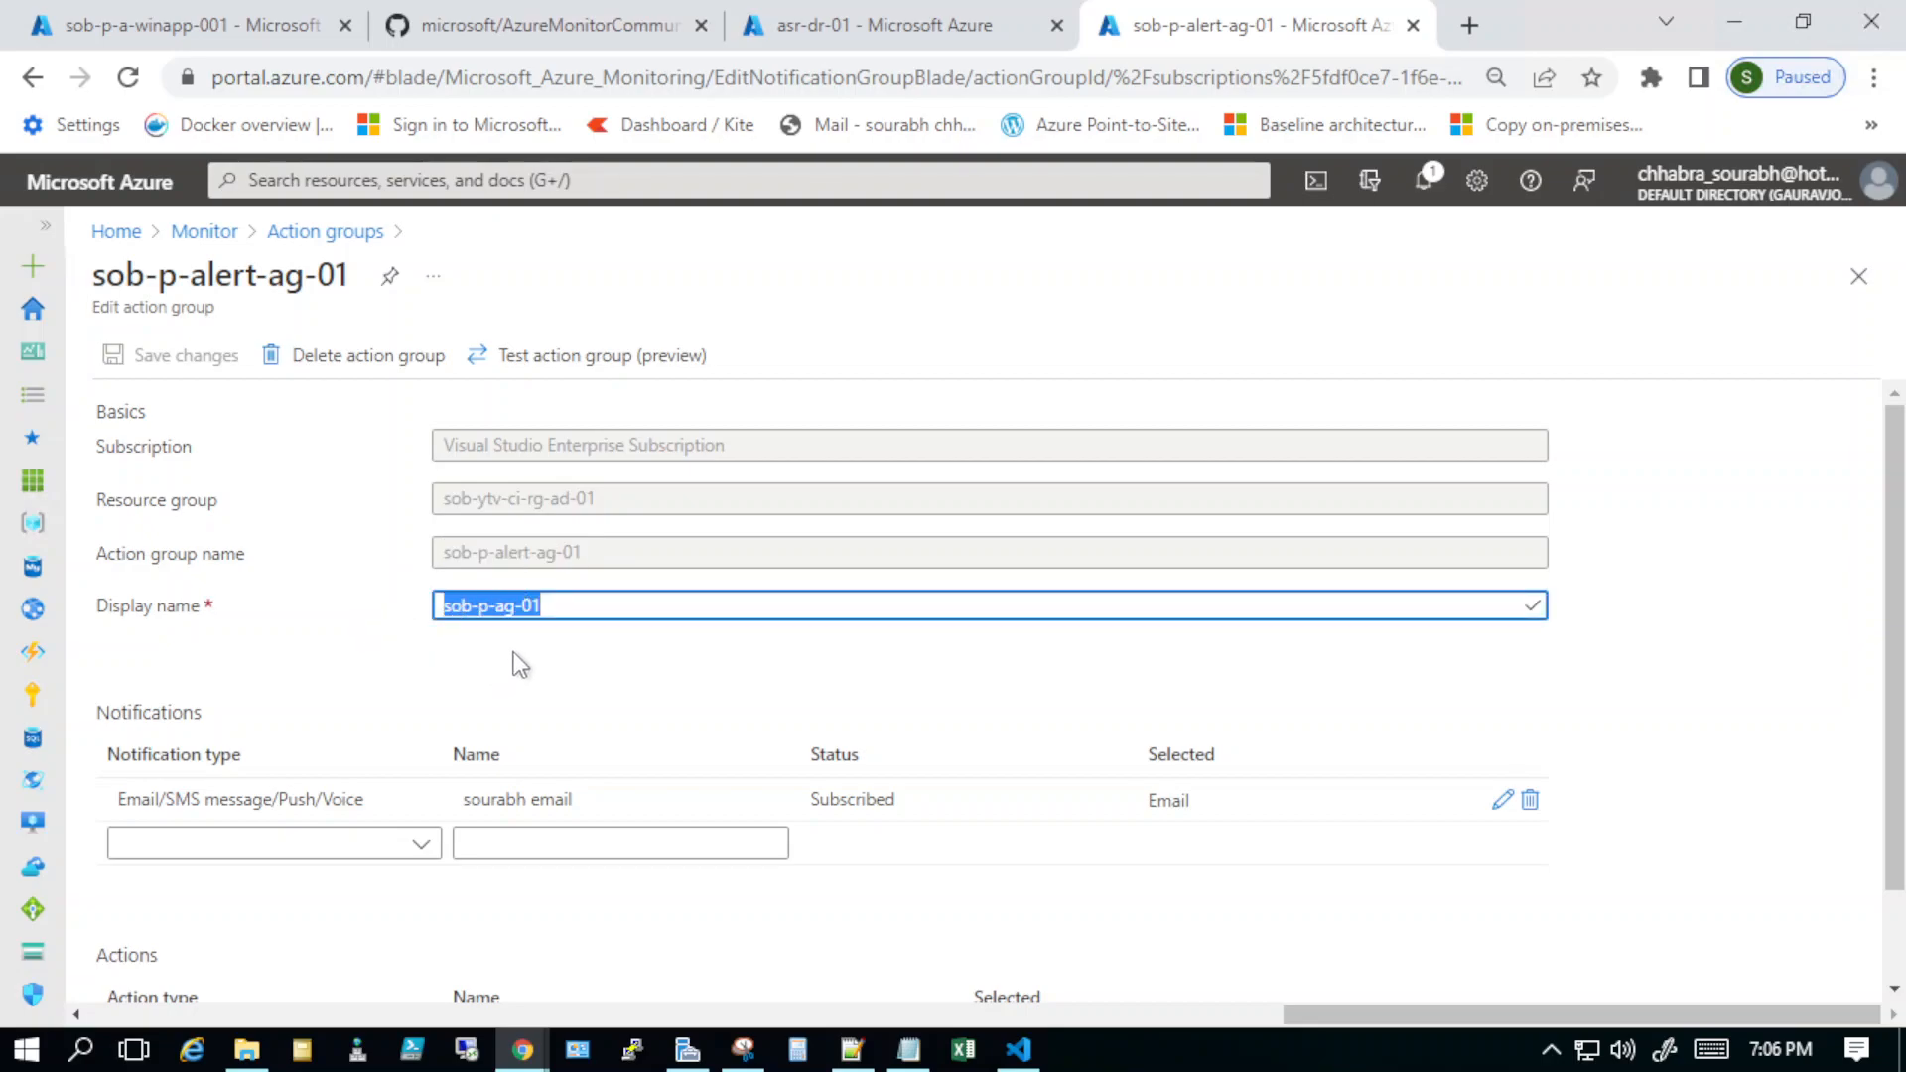
scroll(516, 663, "down", 1)
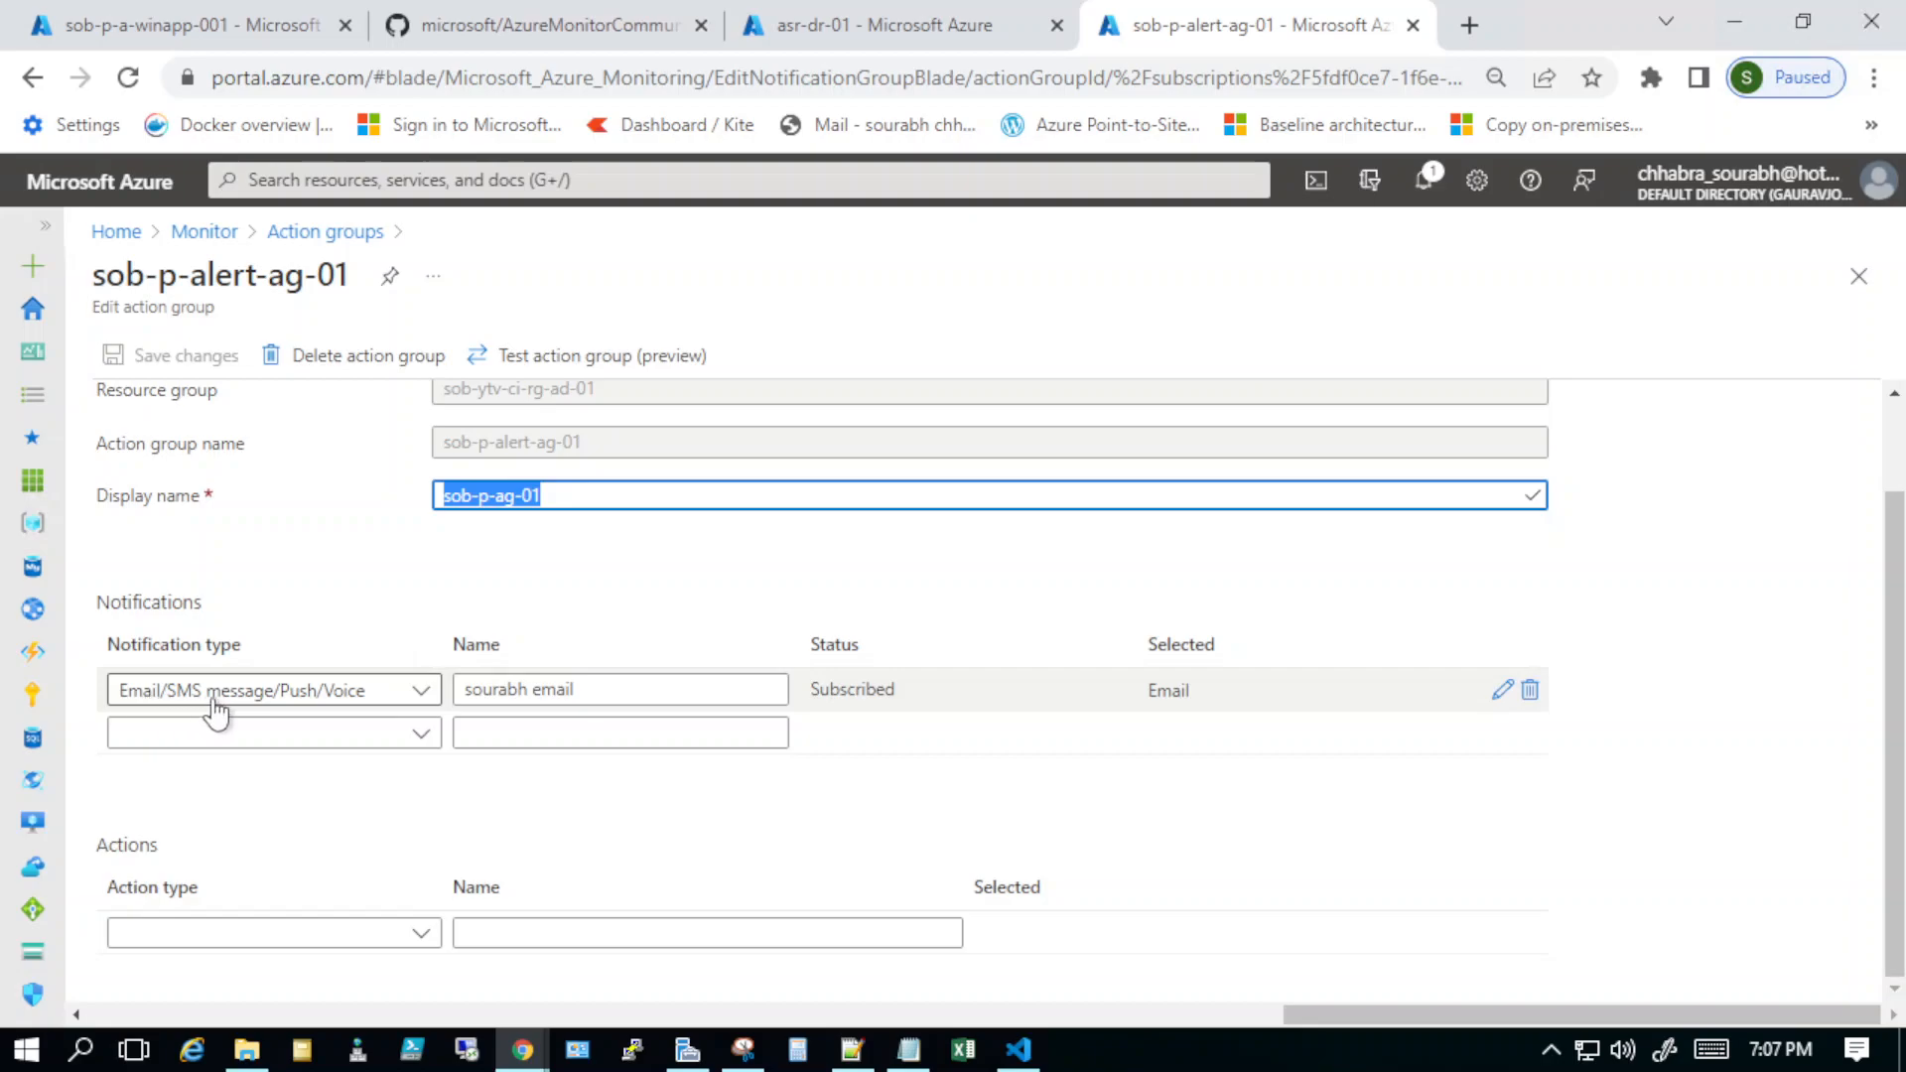
left_click(583, 689)
left_click_drag(463, 668, 462, 675)
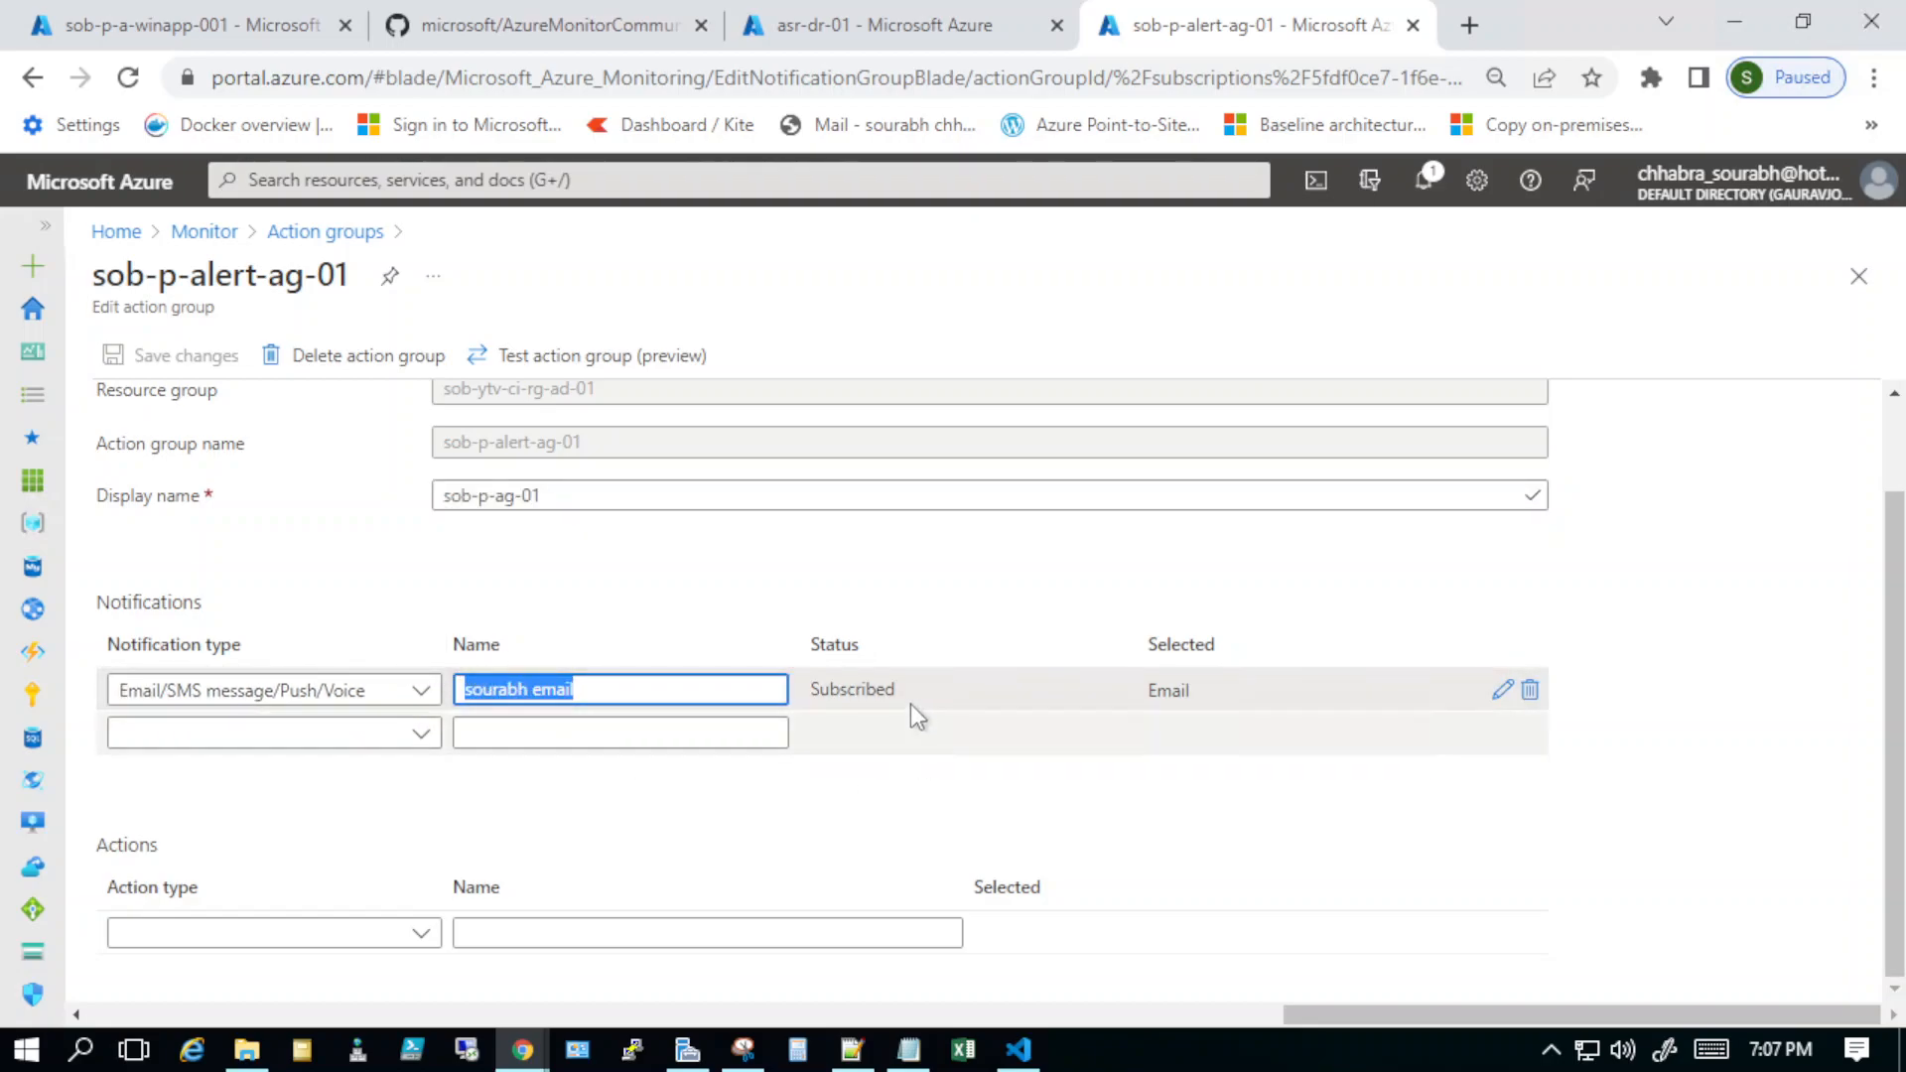
left_click(1205, 697)
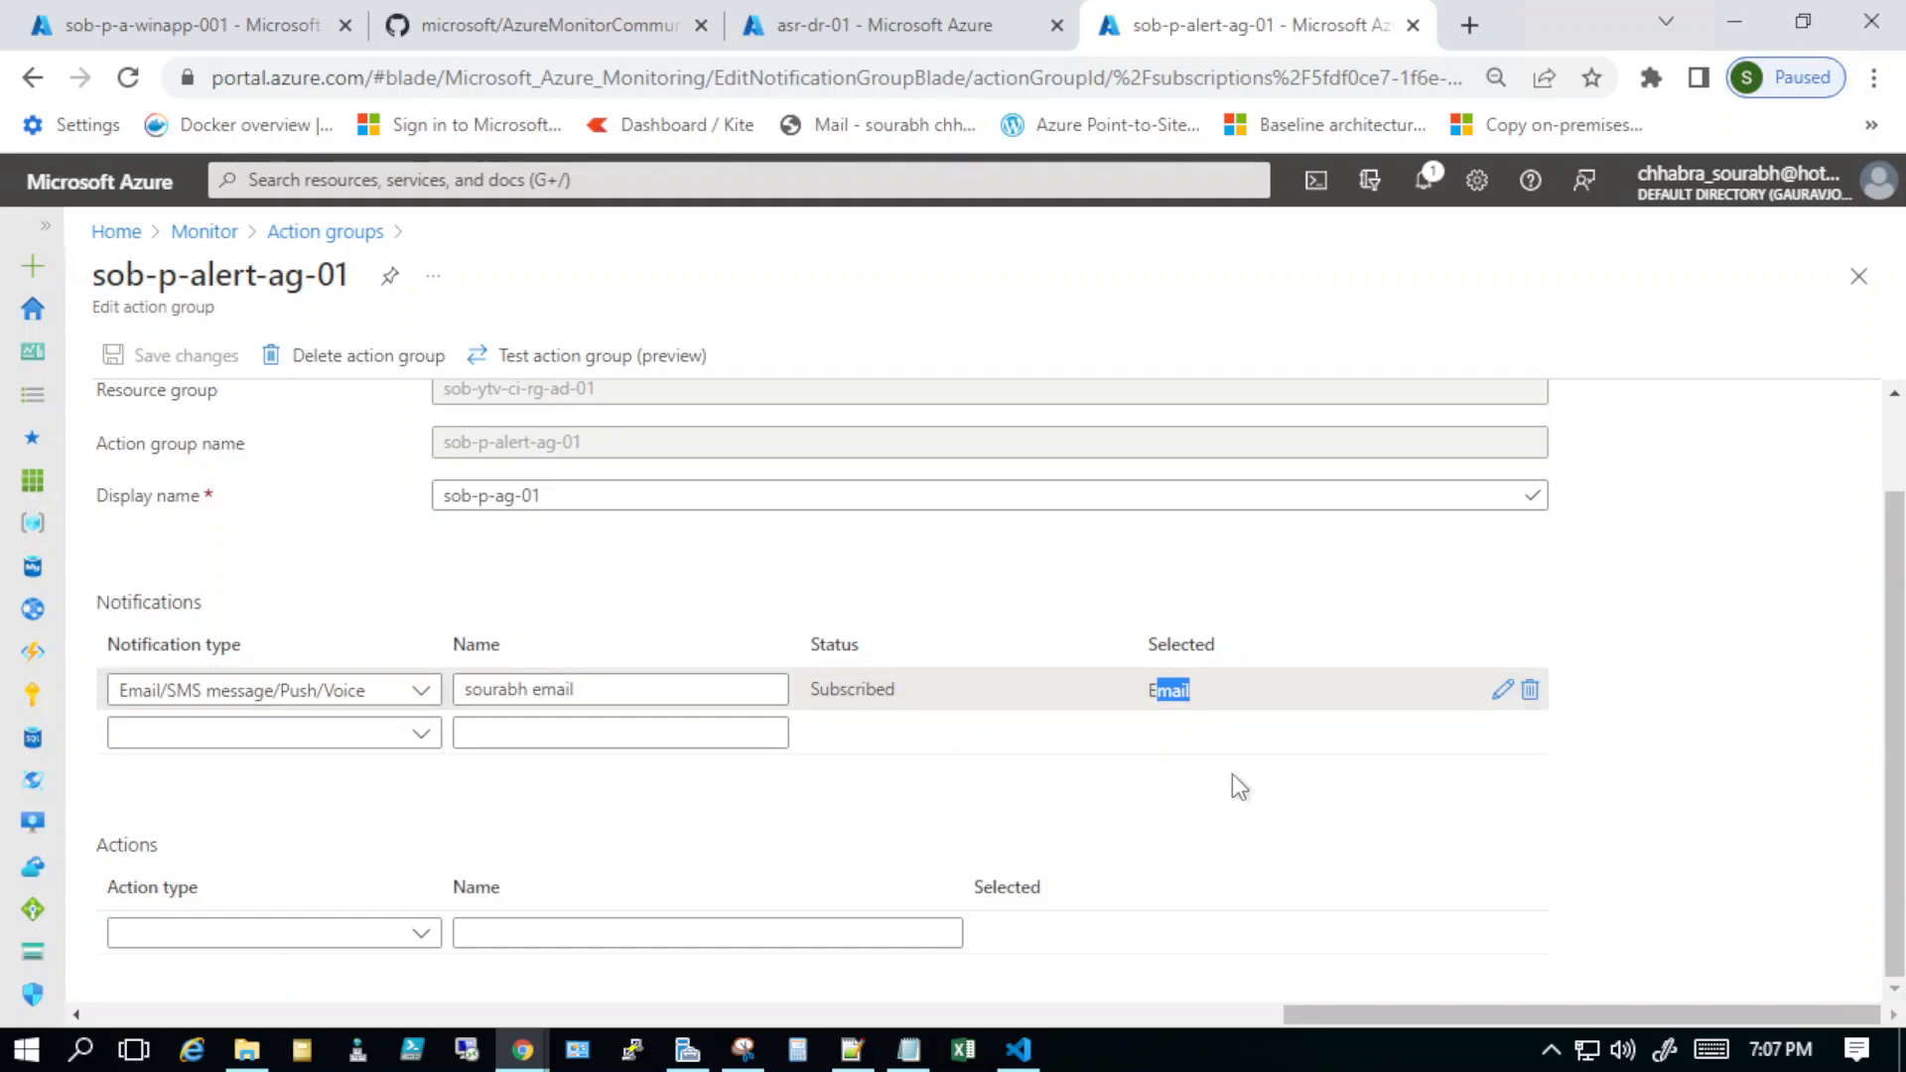
scroll(1081, 540, "up", 1)
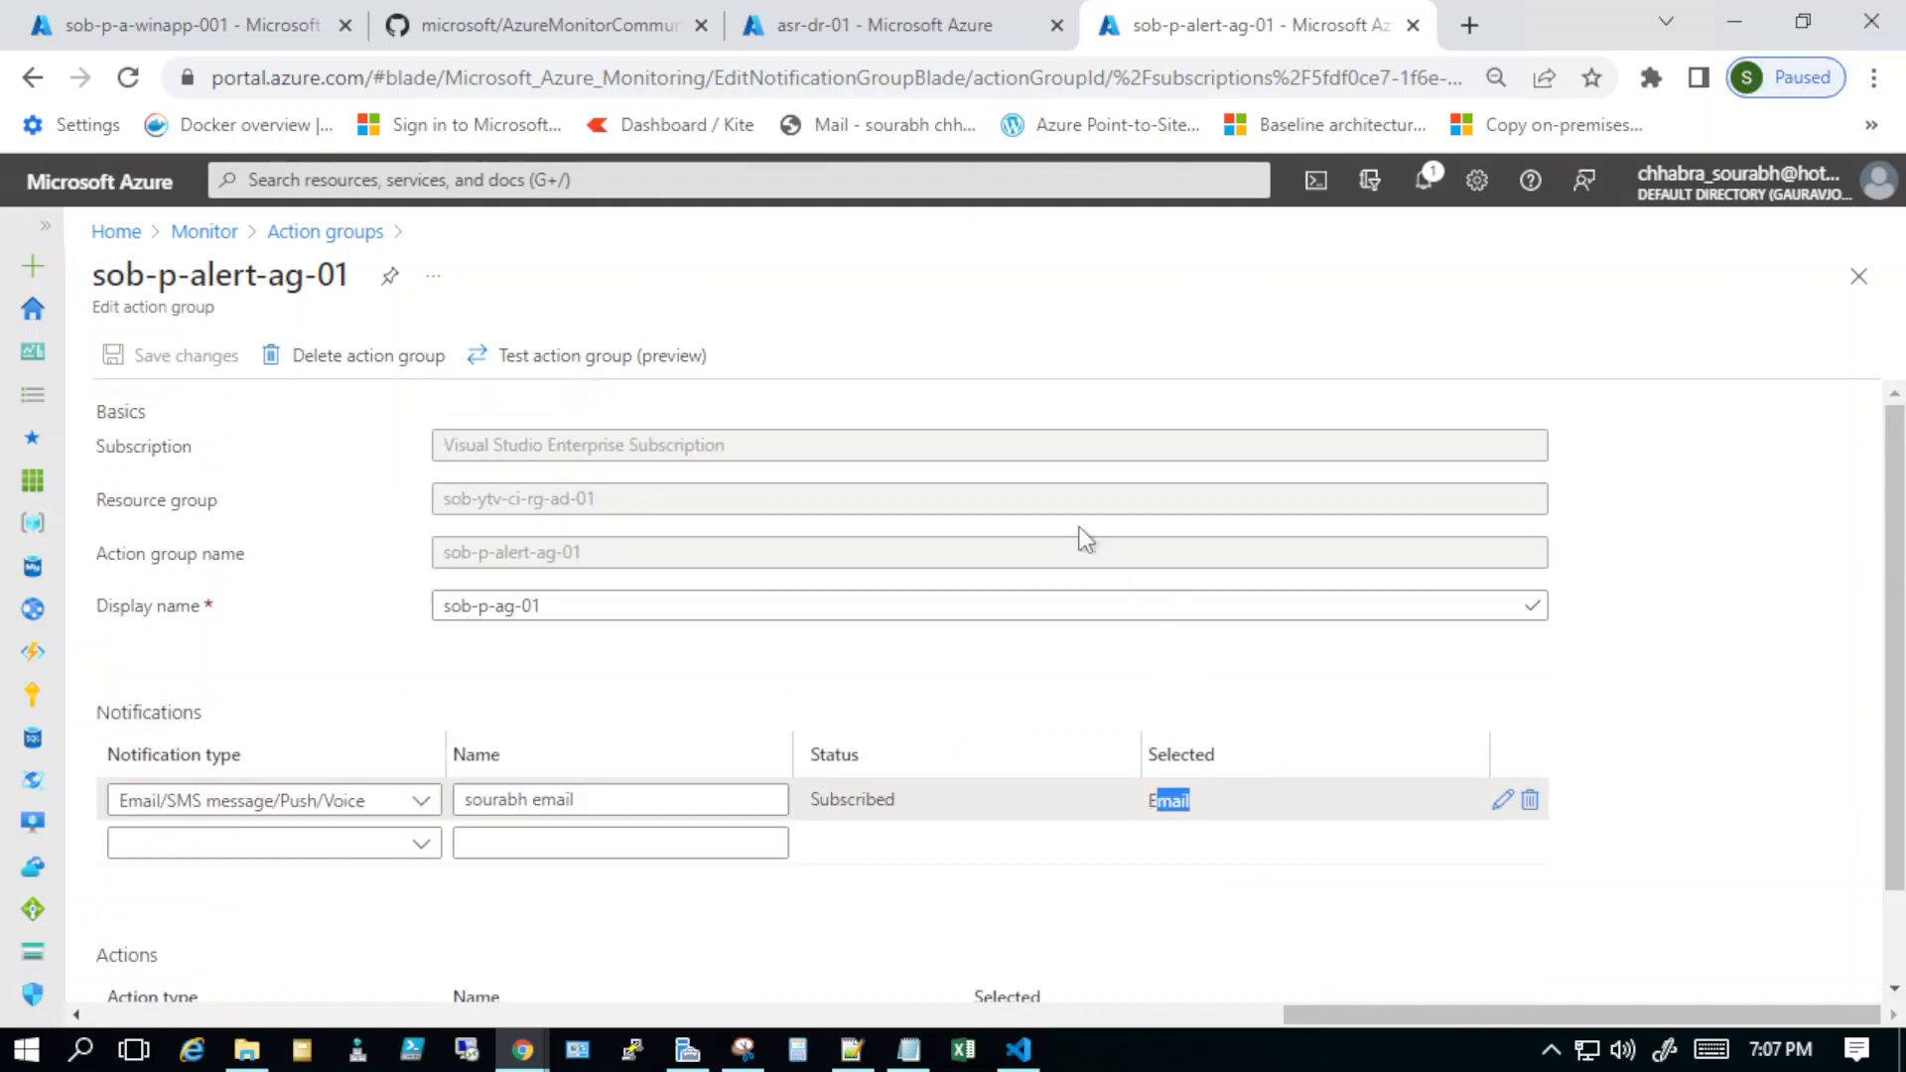
Step: Add a second notification of type Email/SMS message/Push/Voice, look through its channel options without configuring it, and delete it
left_click(418, 846)
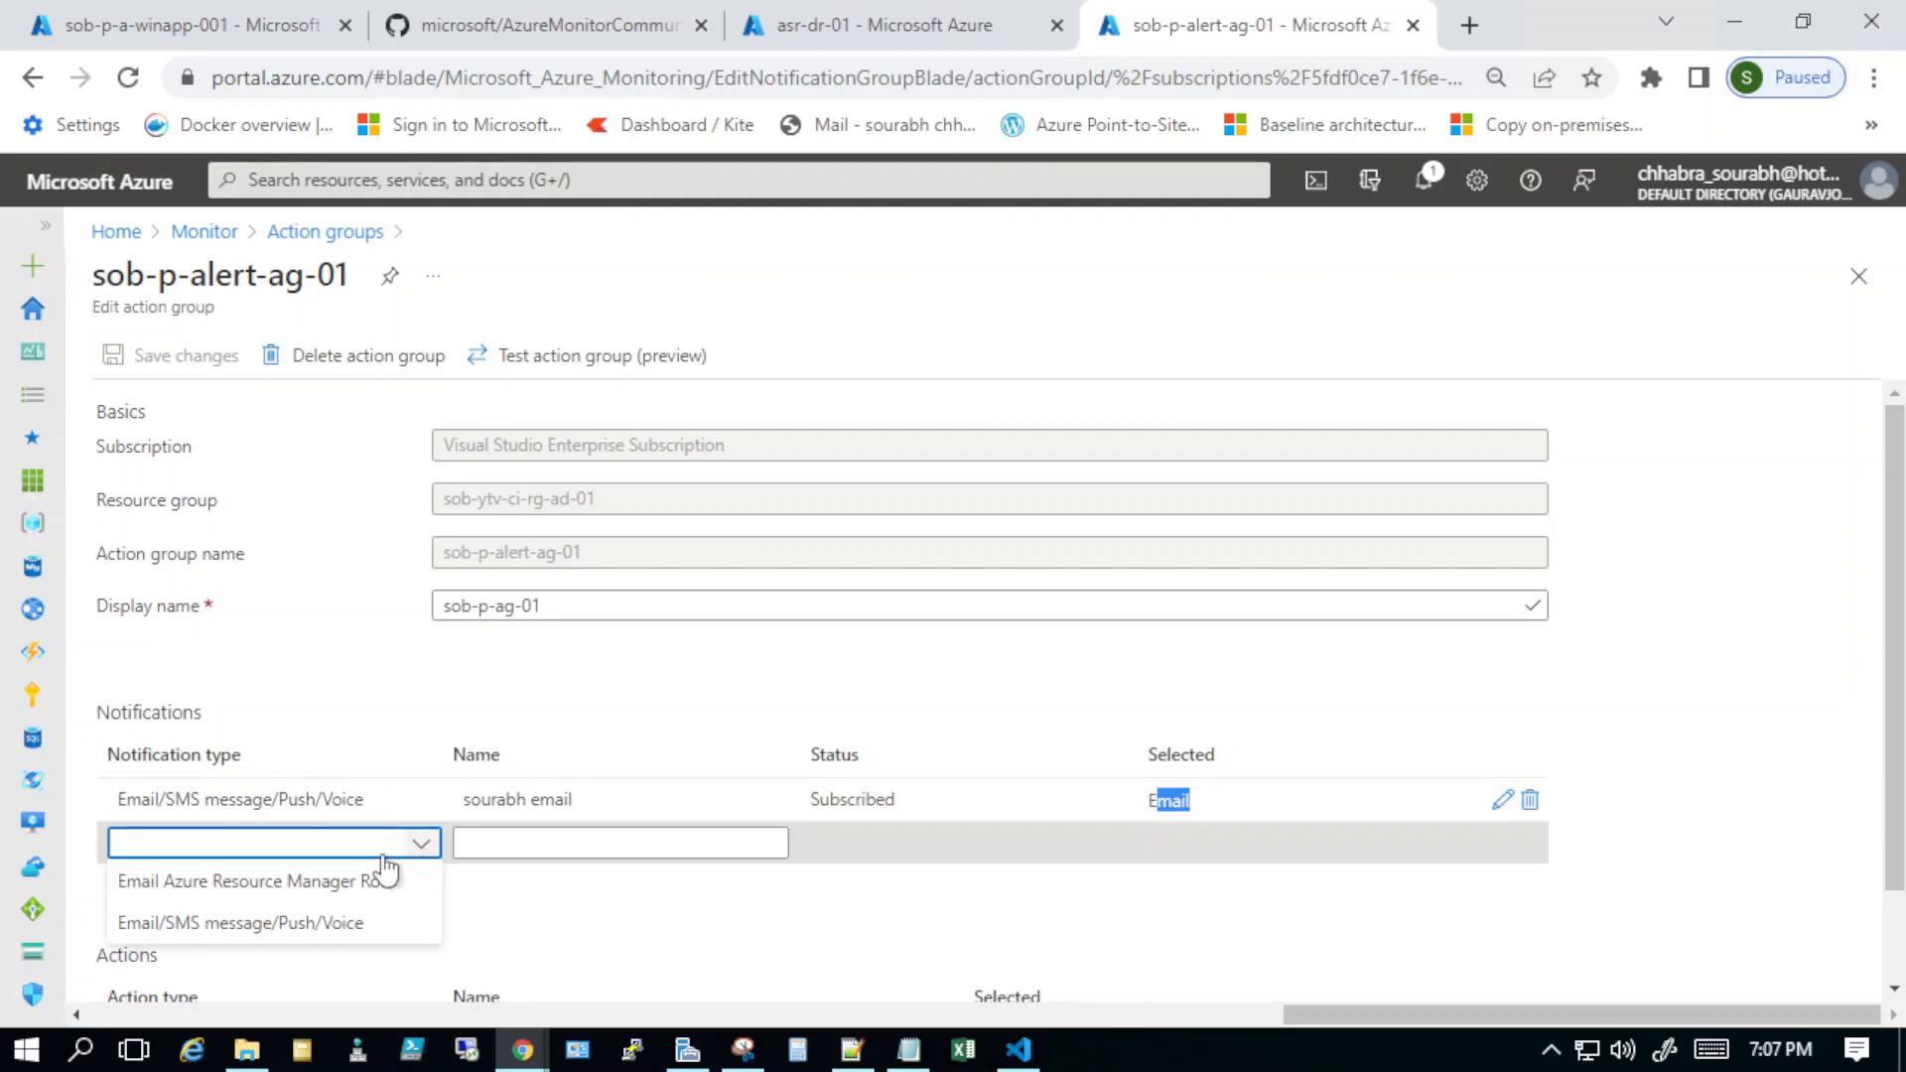
left_click(244, 923)
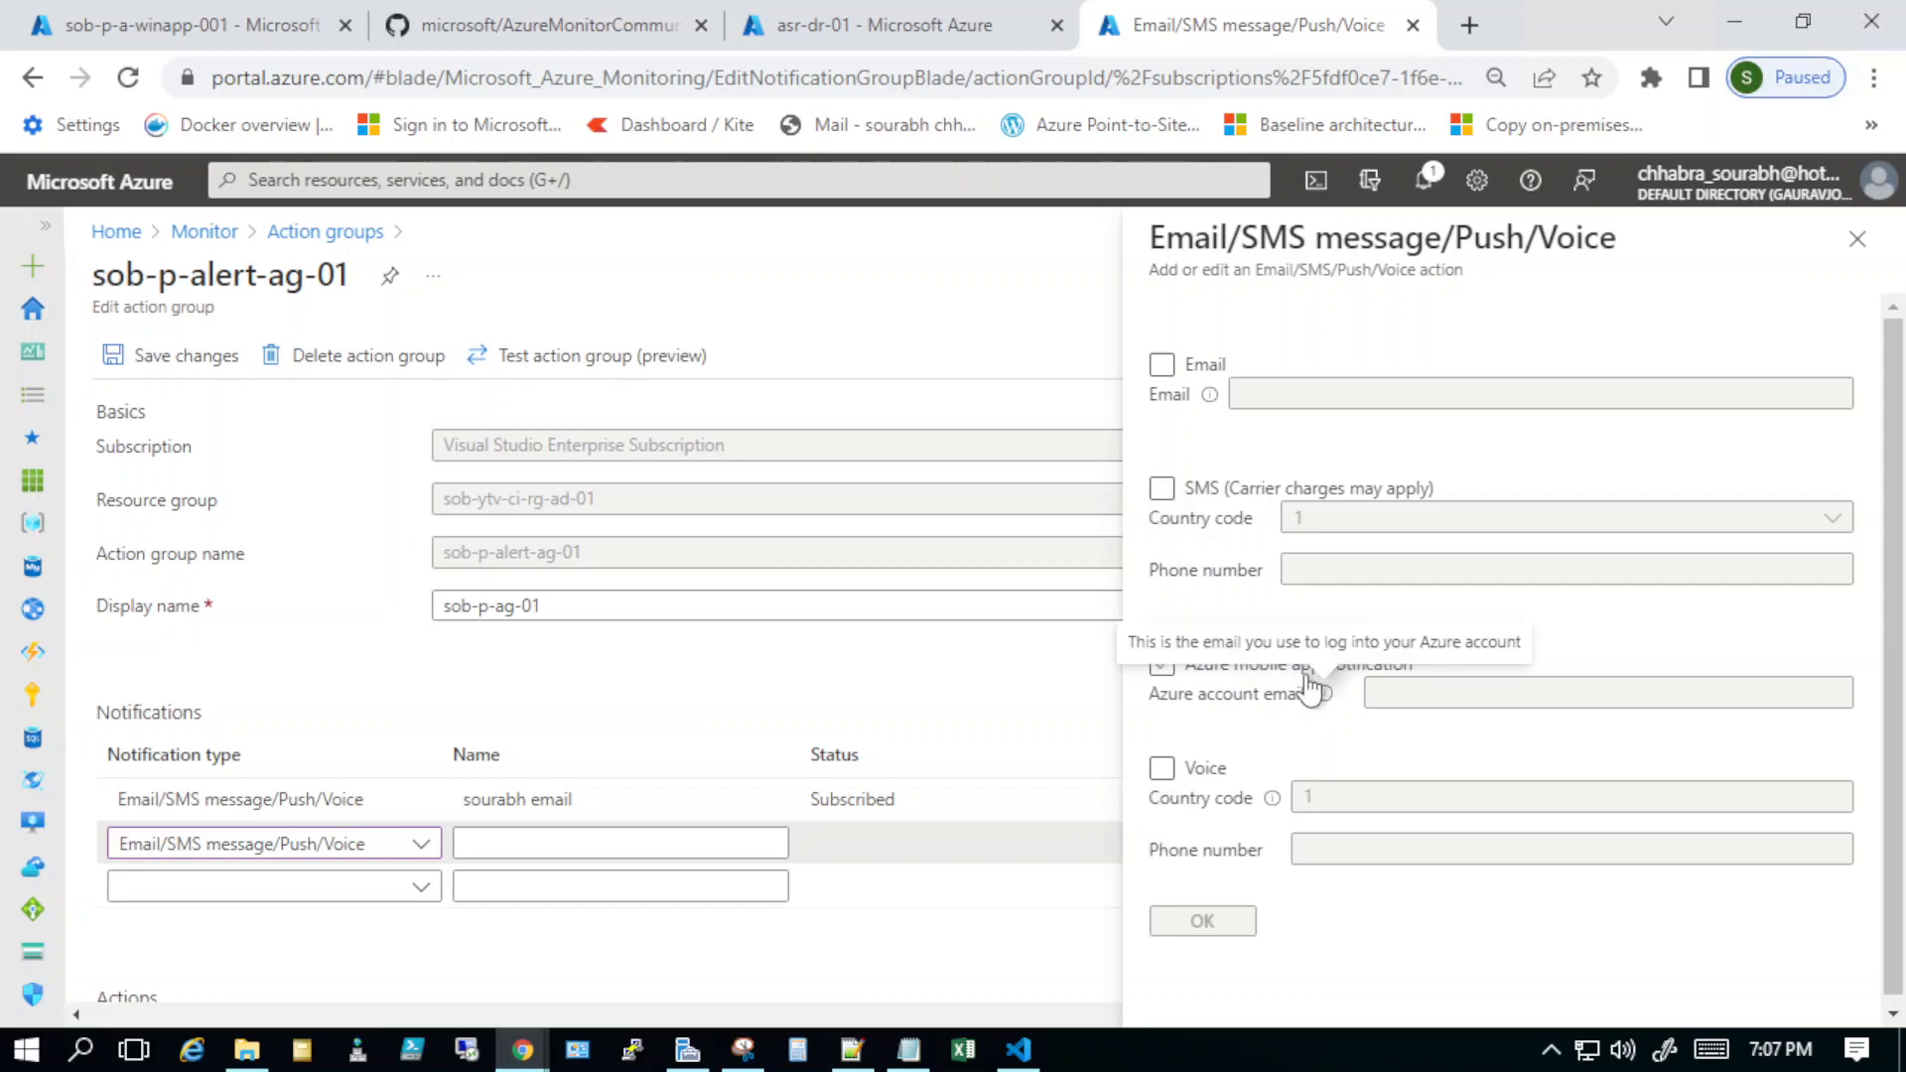
left_click(1449, 661)
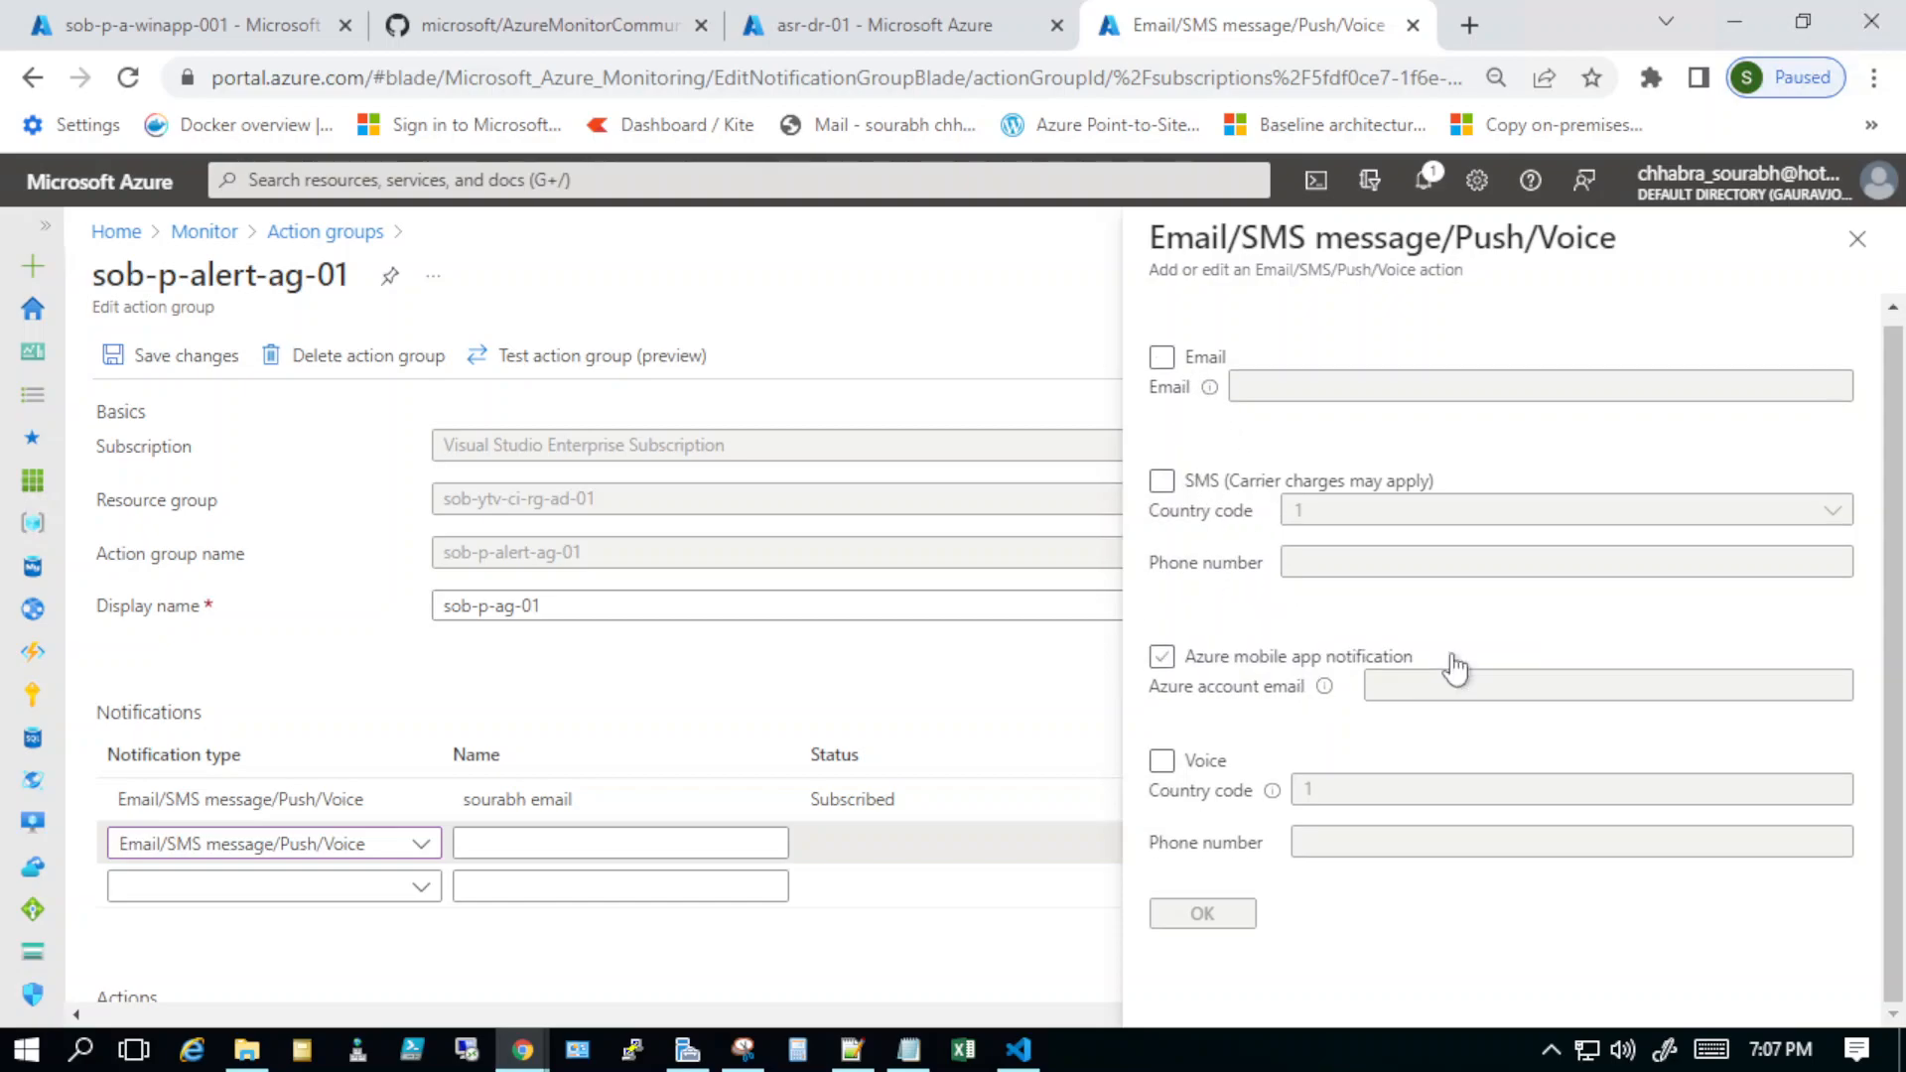
left_click(1455, 667)
left_click(1183, 363)
left_click(1856, 240)
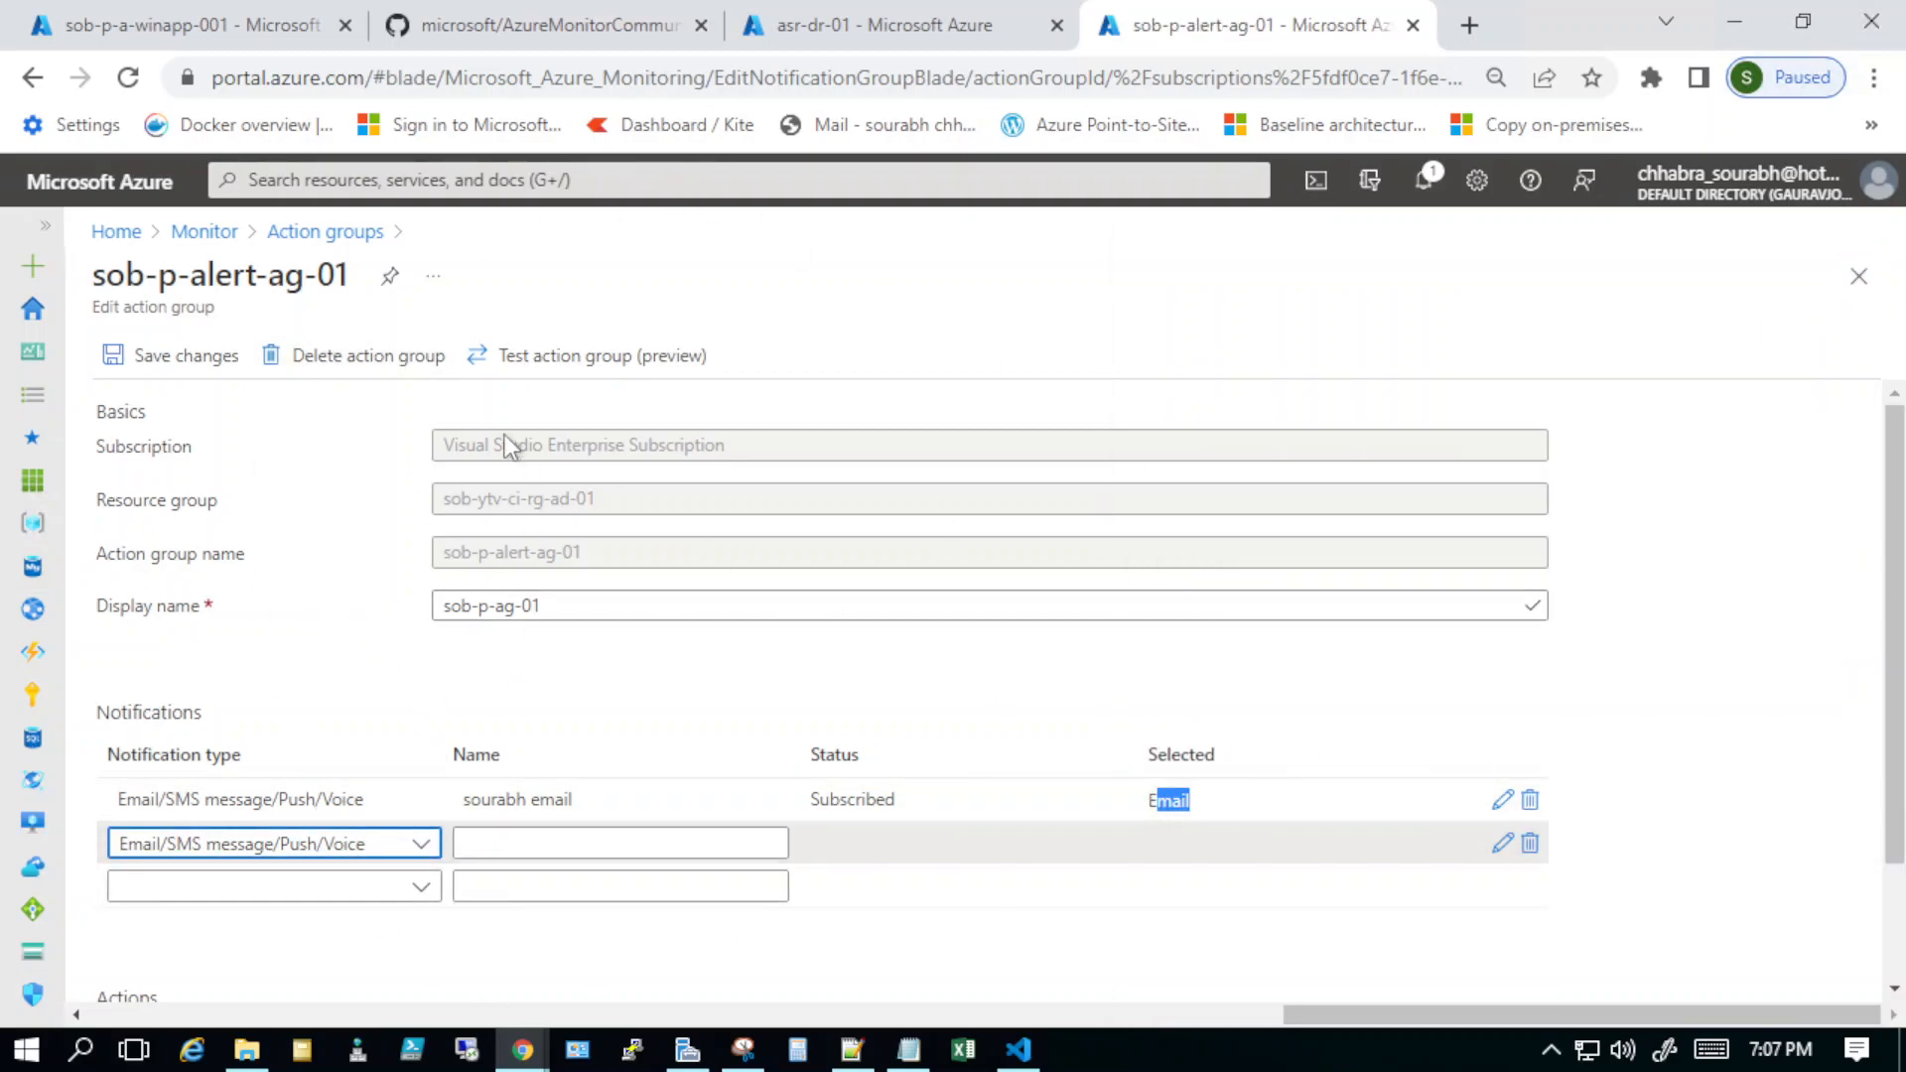
left_click(519, 799)
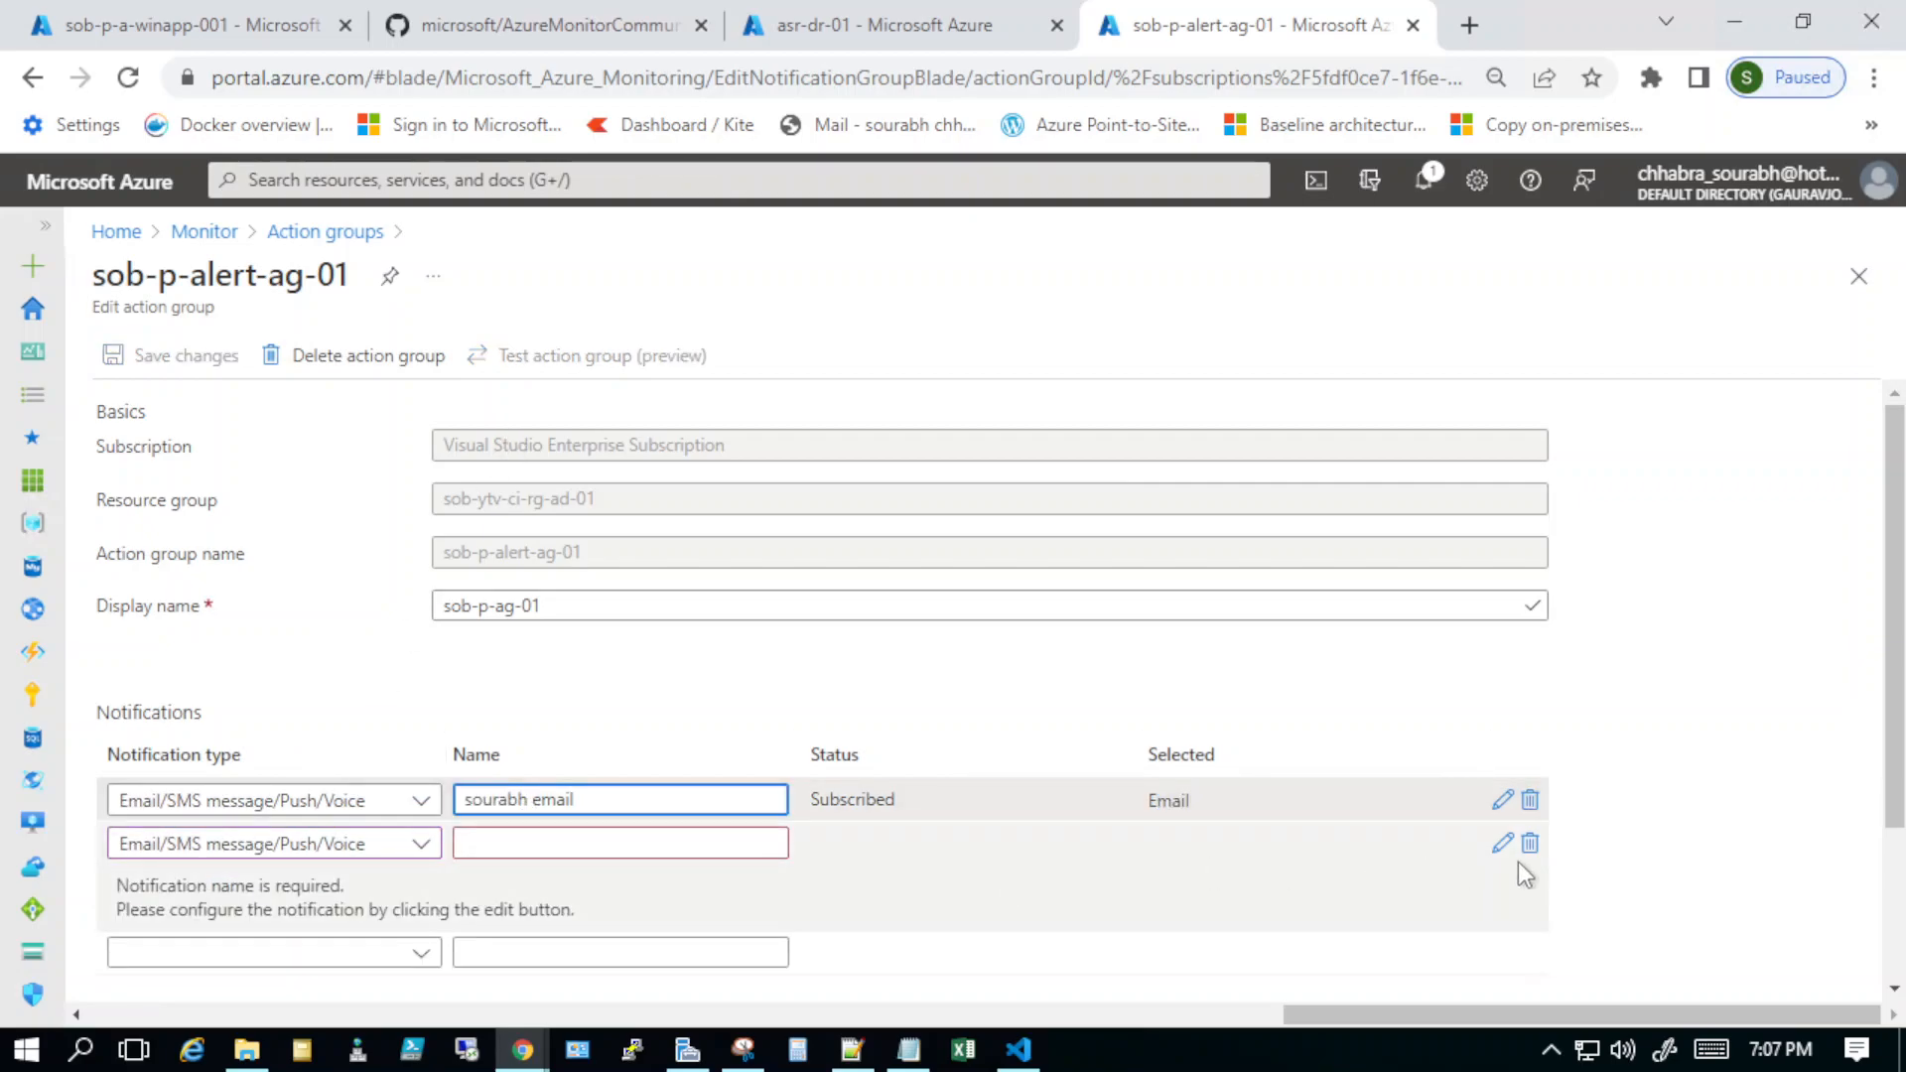
left_click(1530, 842)
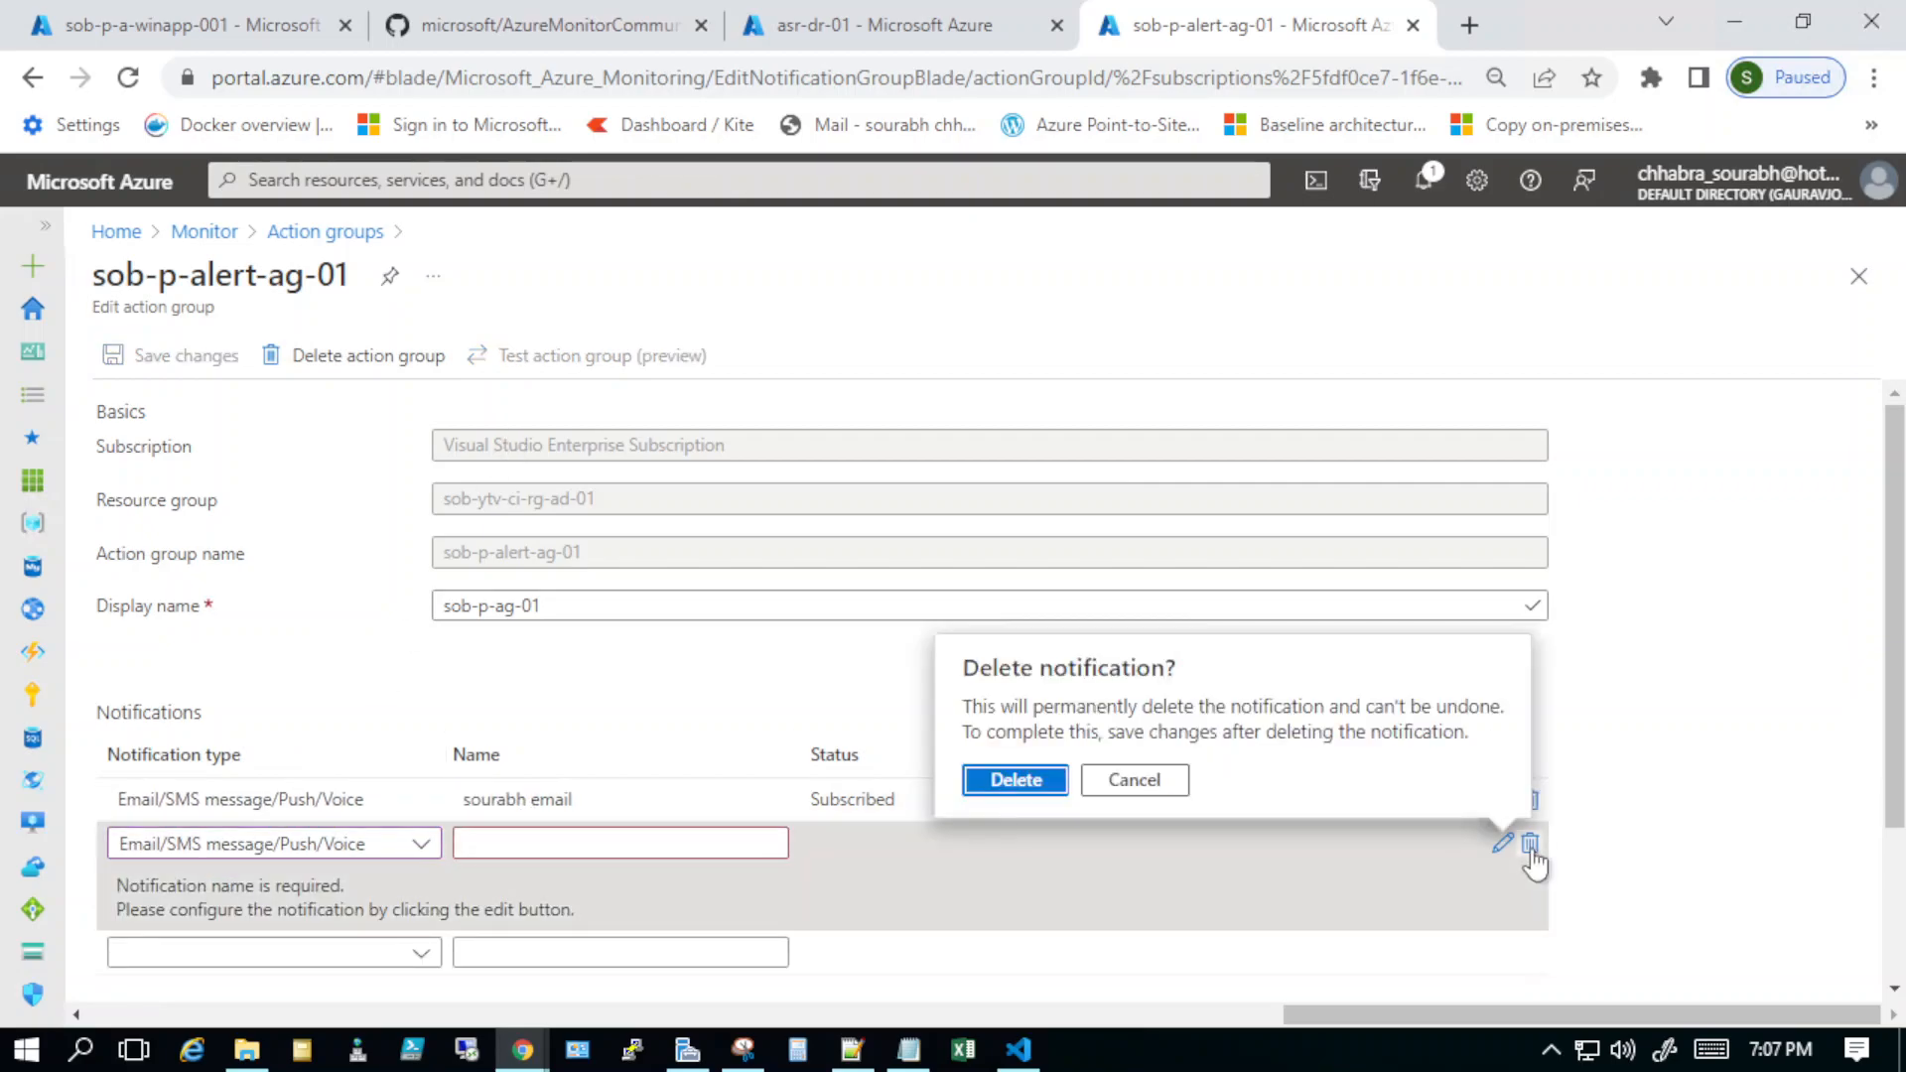
left_click(1018, 790)
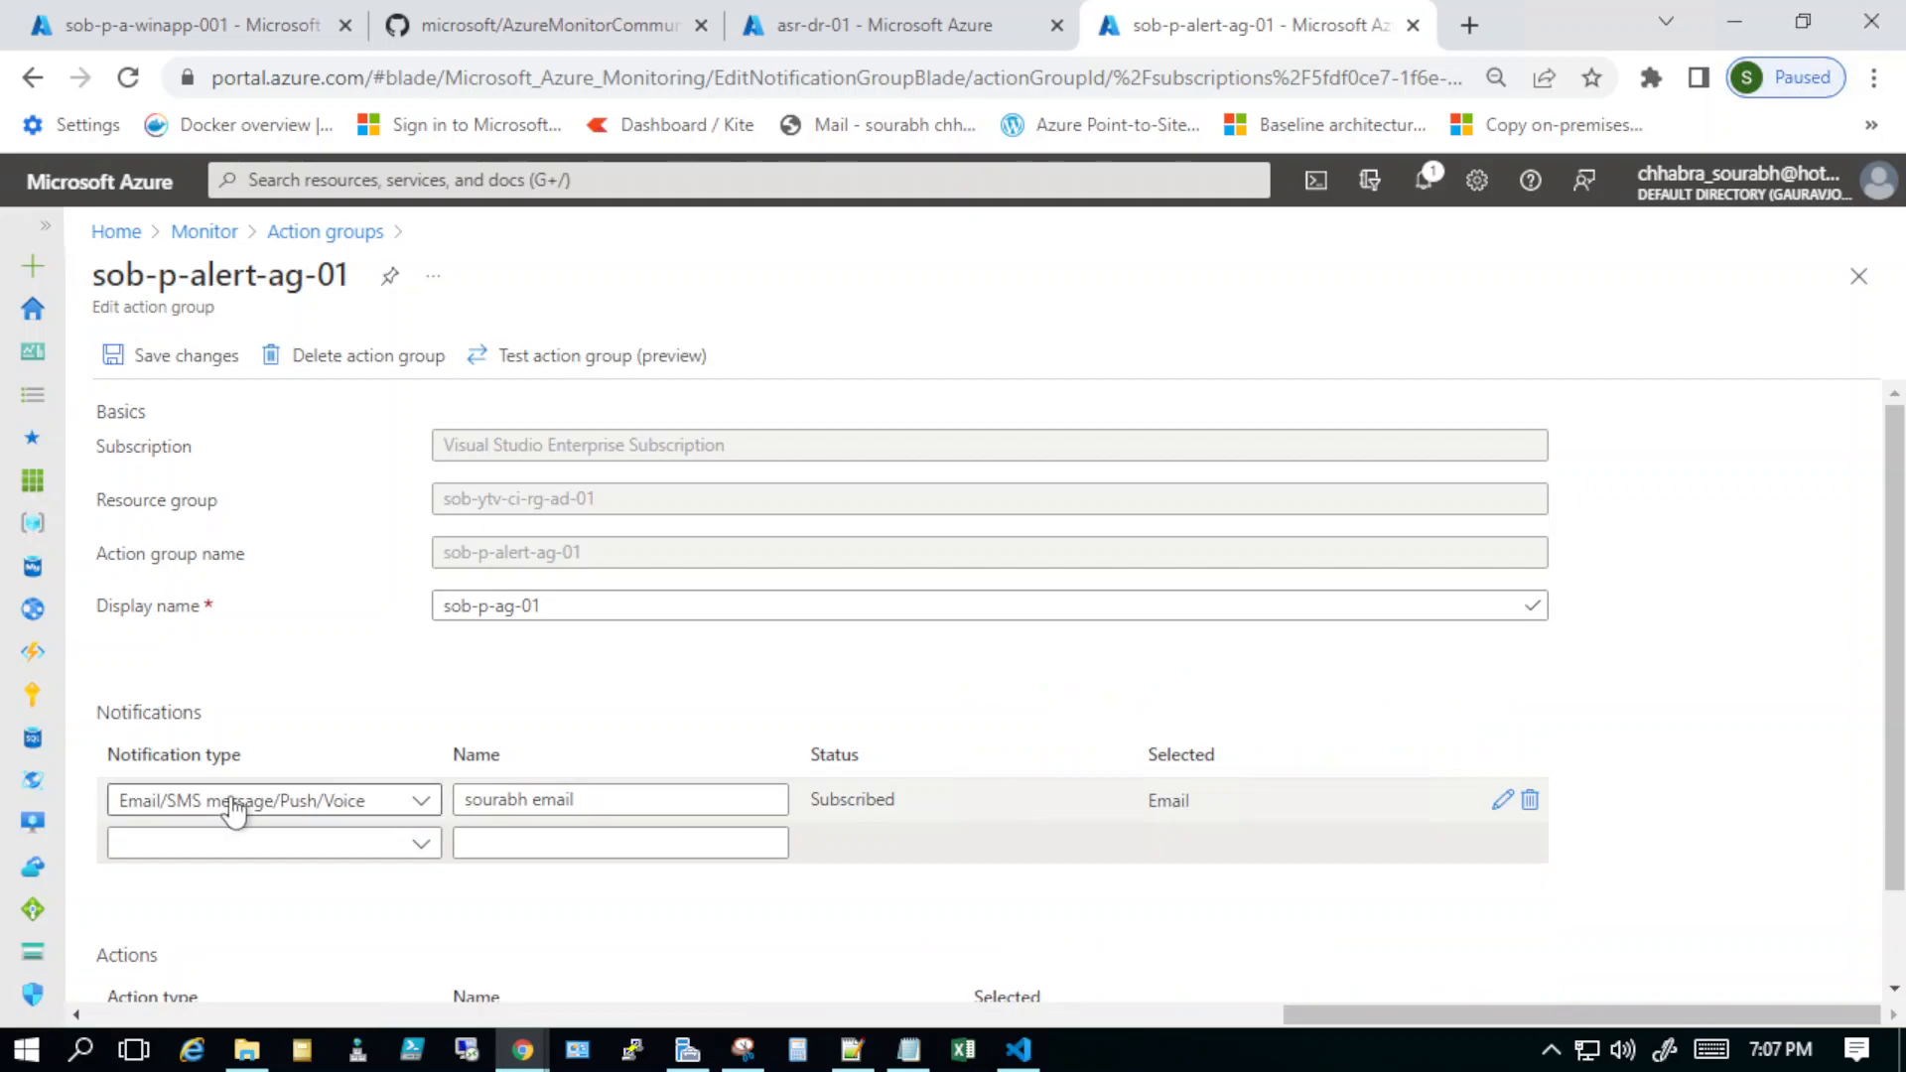
Step: Switch the existing notification to Email Azure Resource Manager Role, check the selectable roles, and return to the action groups discarding the edits
left_click(349, 814)
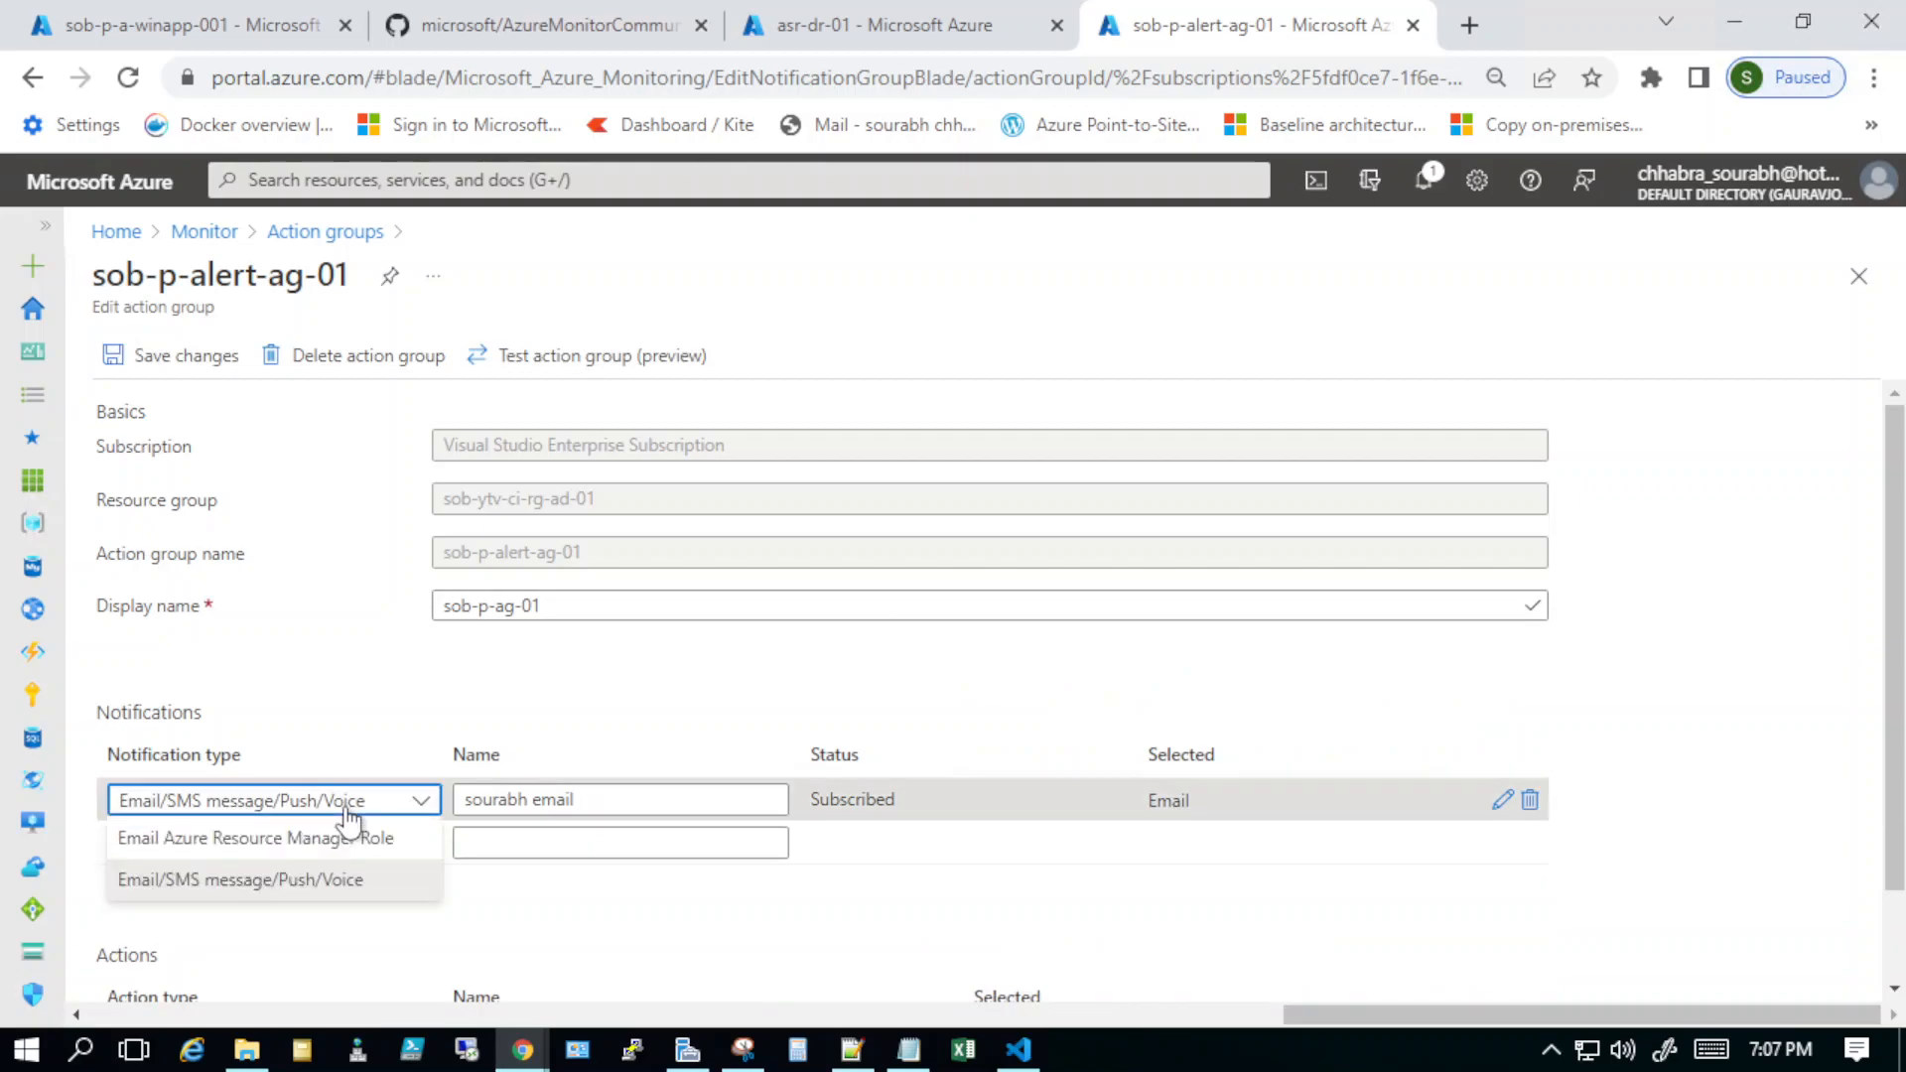
left_click(308, 842)
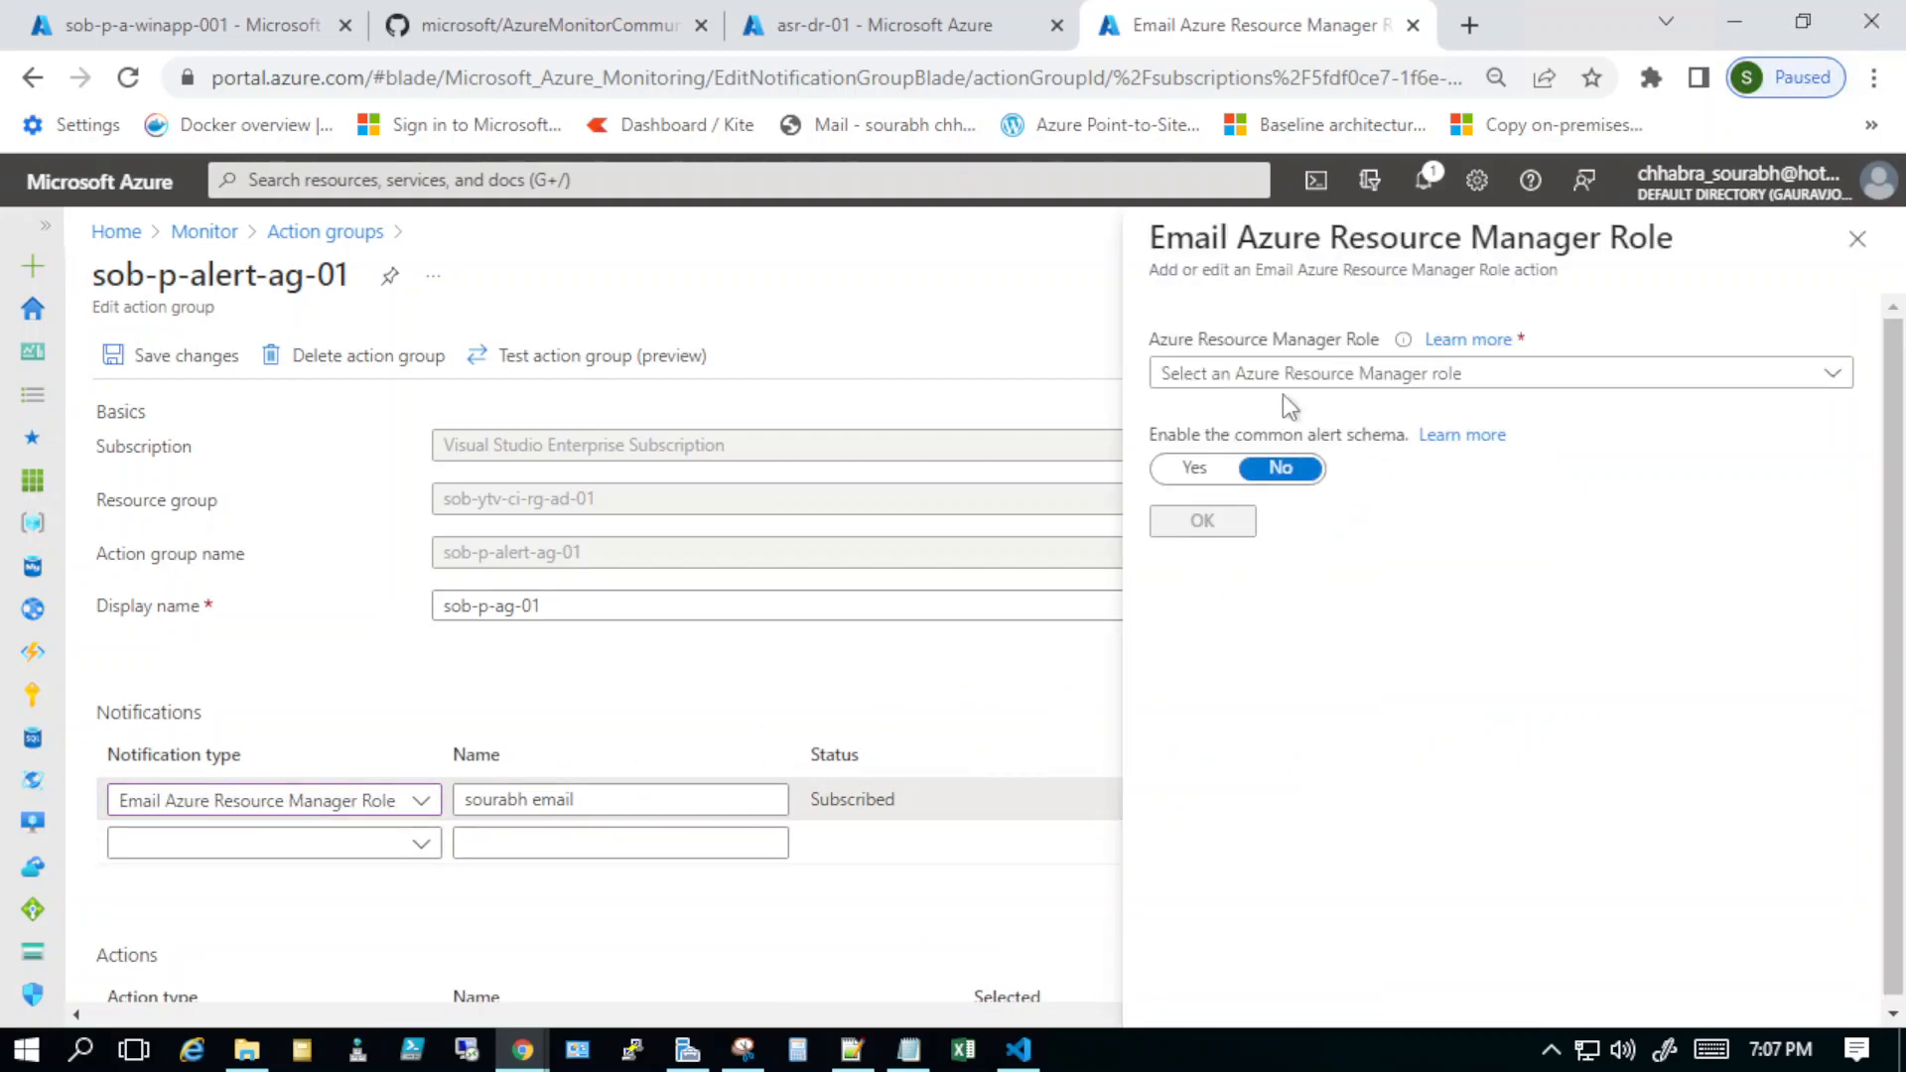
left_click(1231, 382)
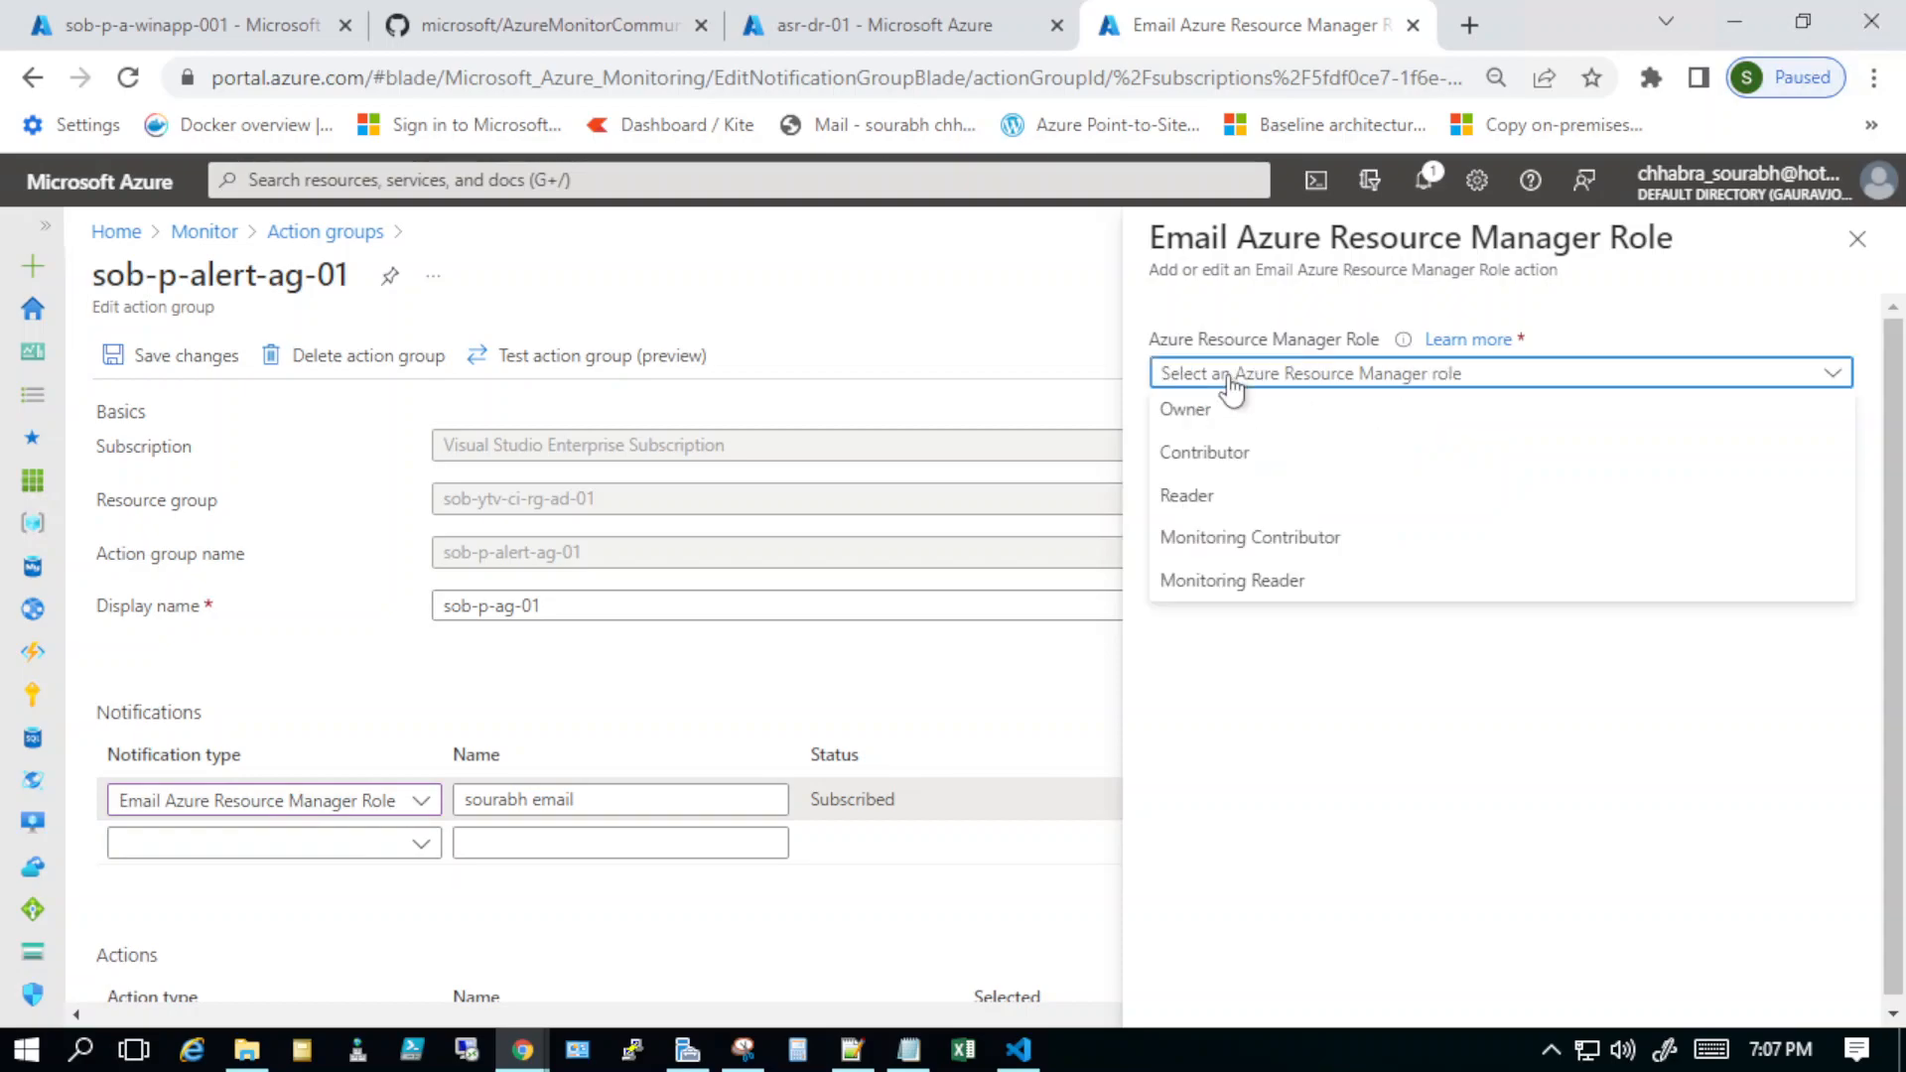
left_click(1300, 733)
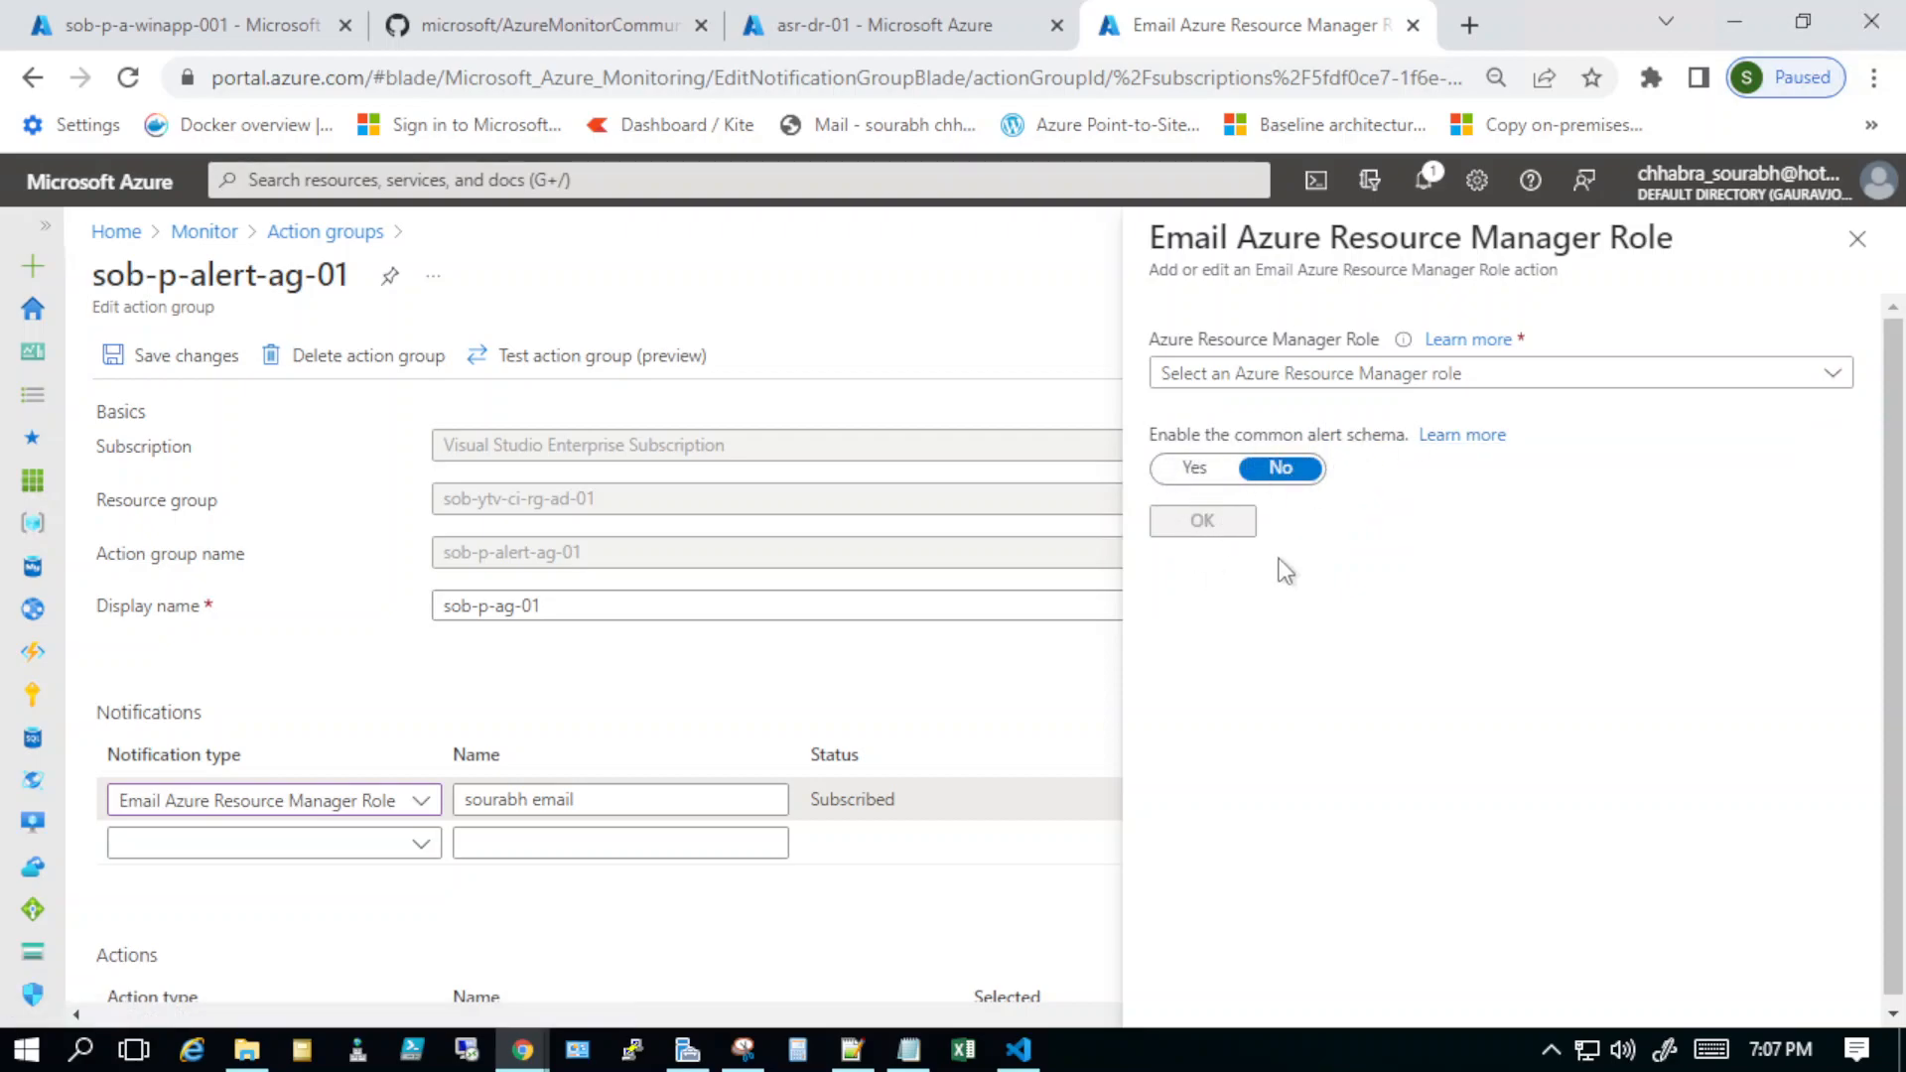
left_click(1856, 239)
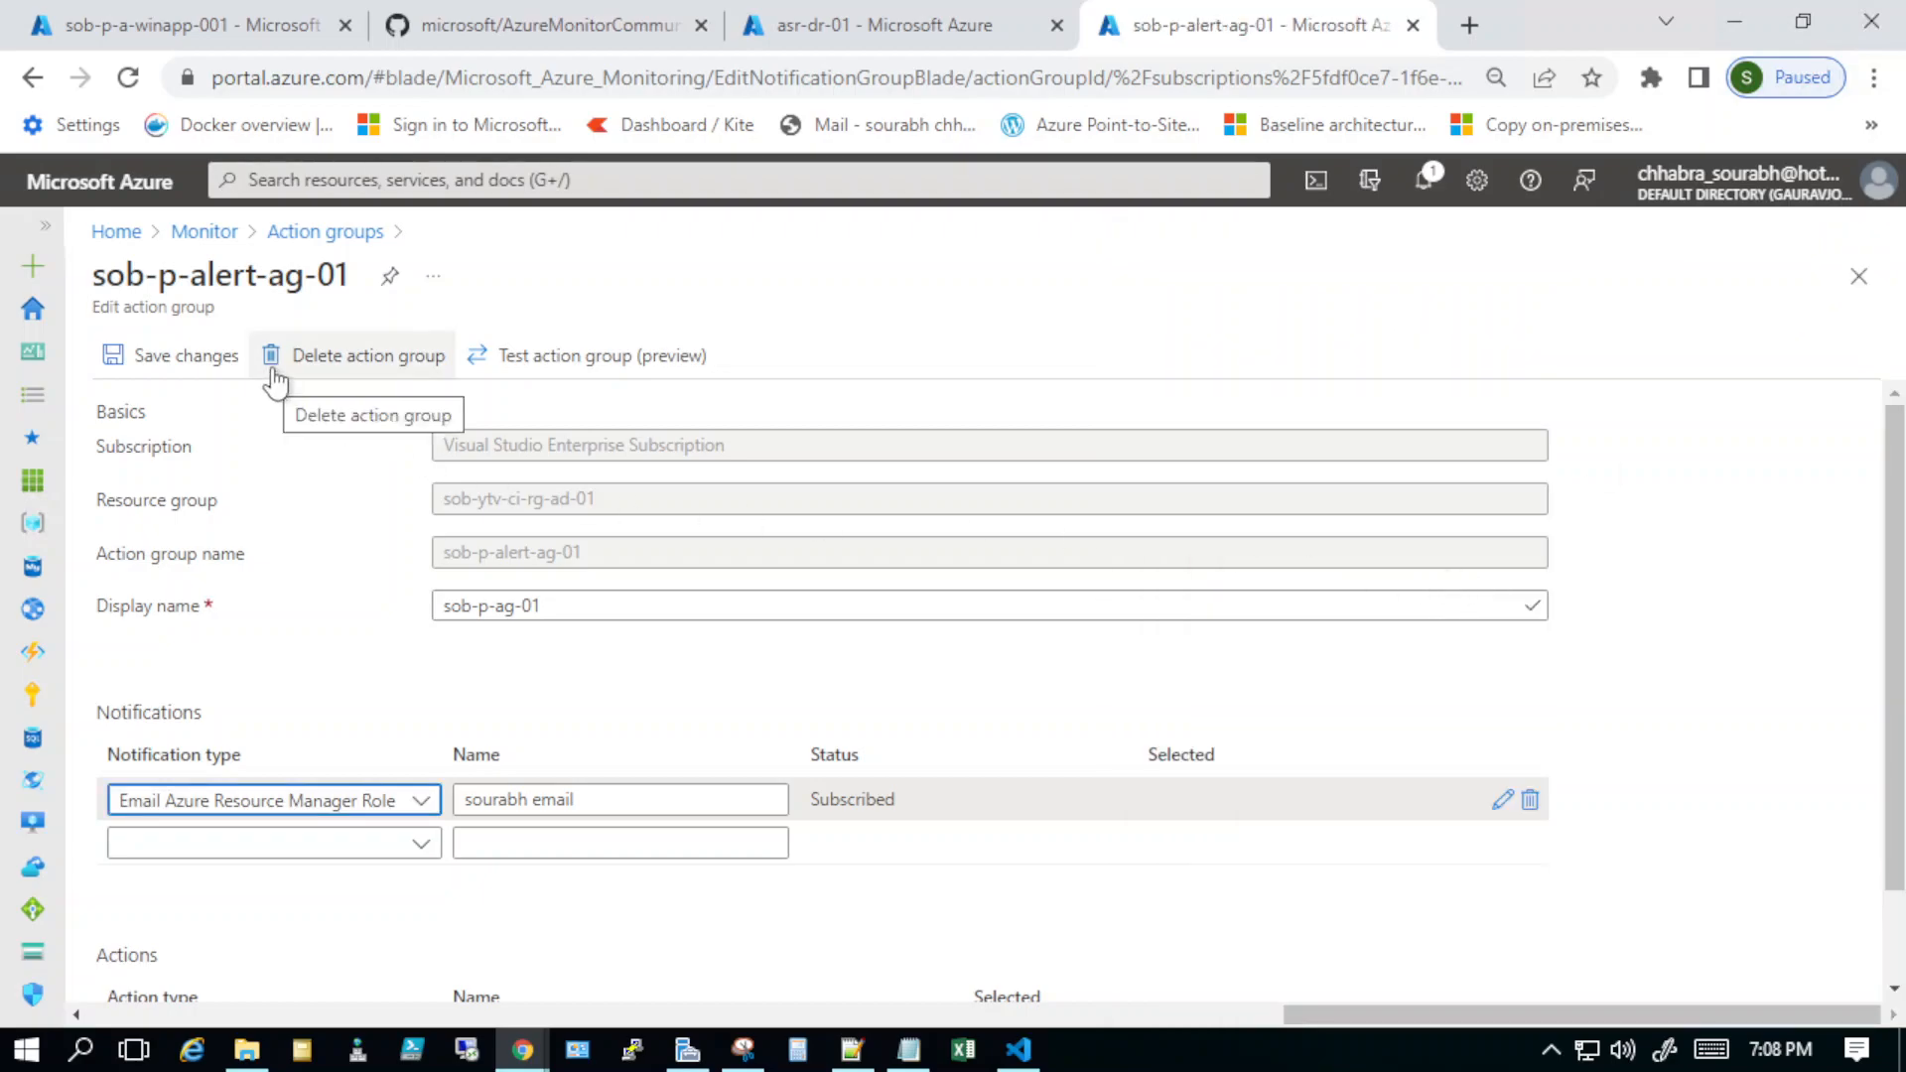
left_click(330, 236)
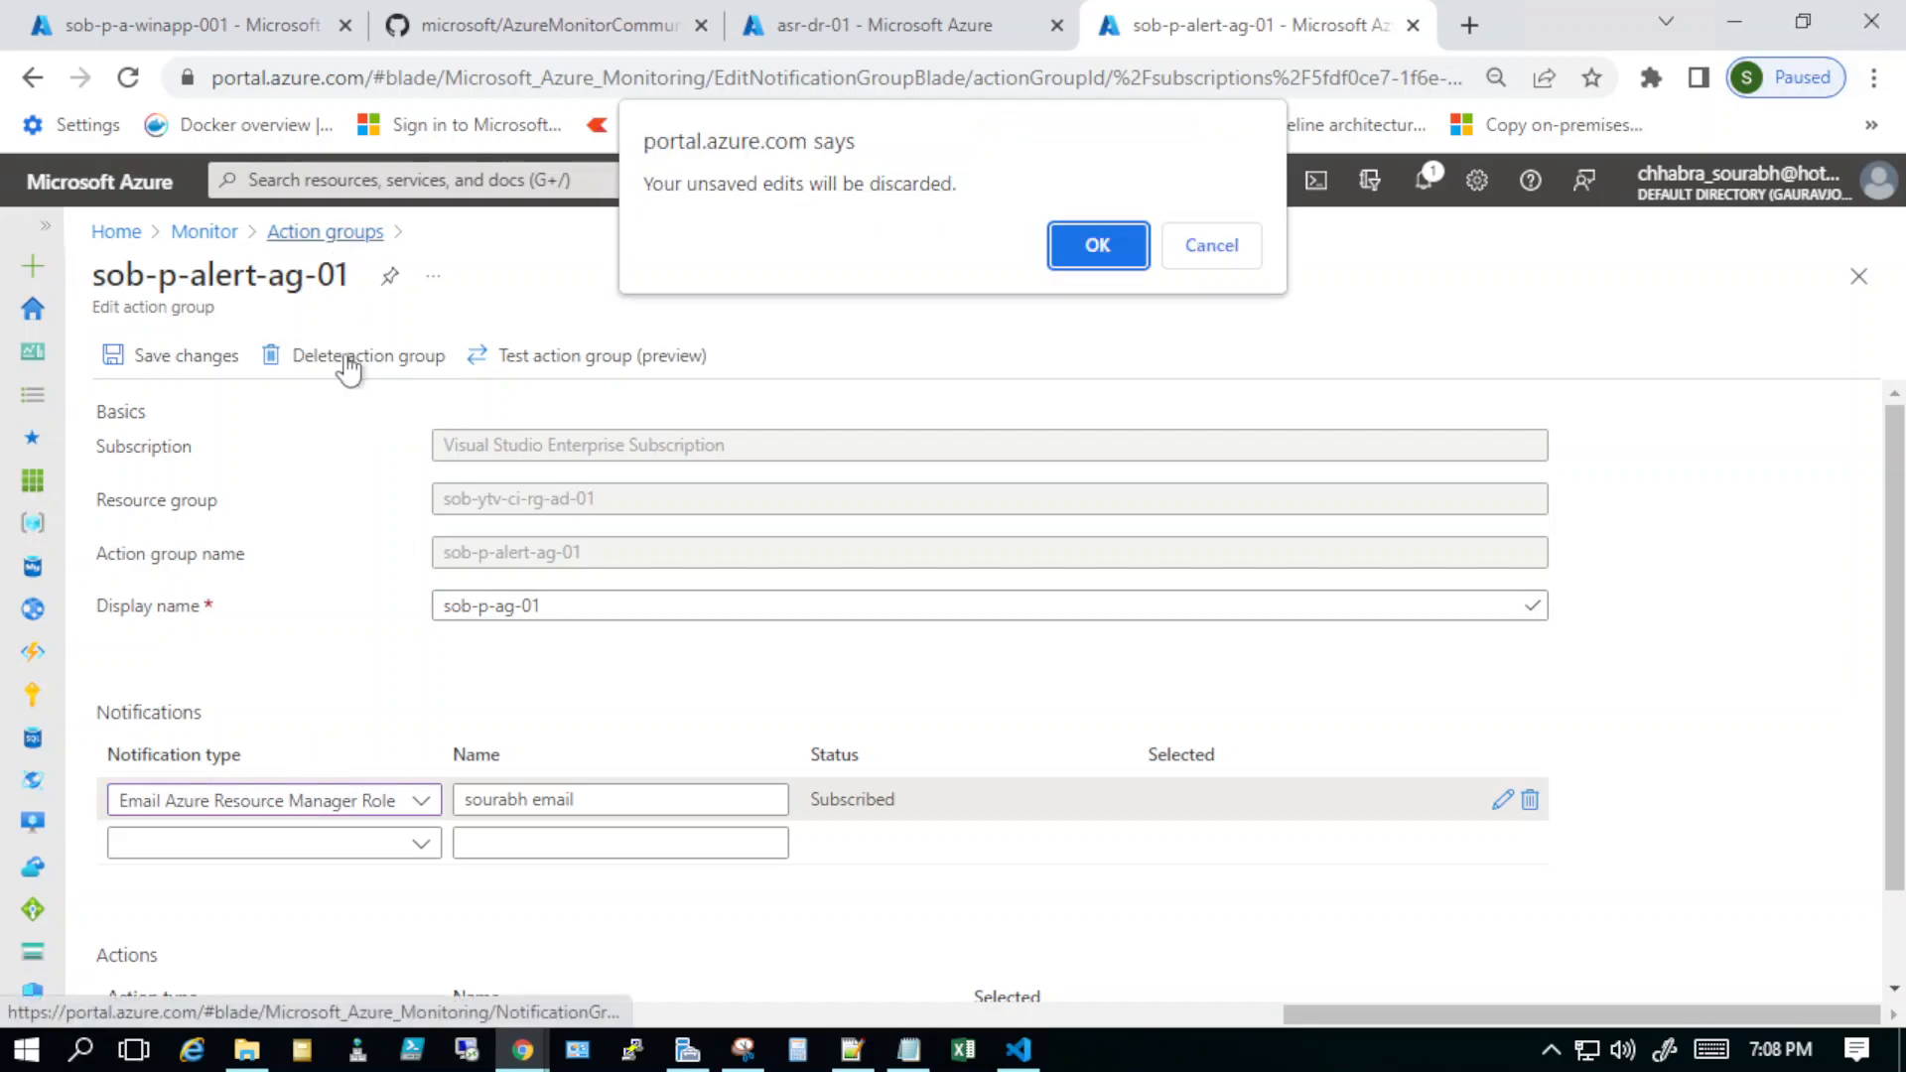
left_click(1100, 245)
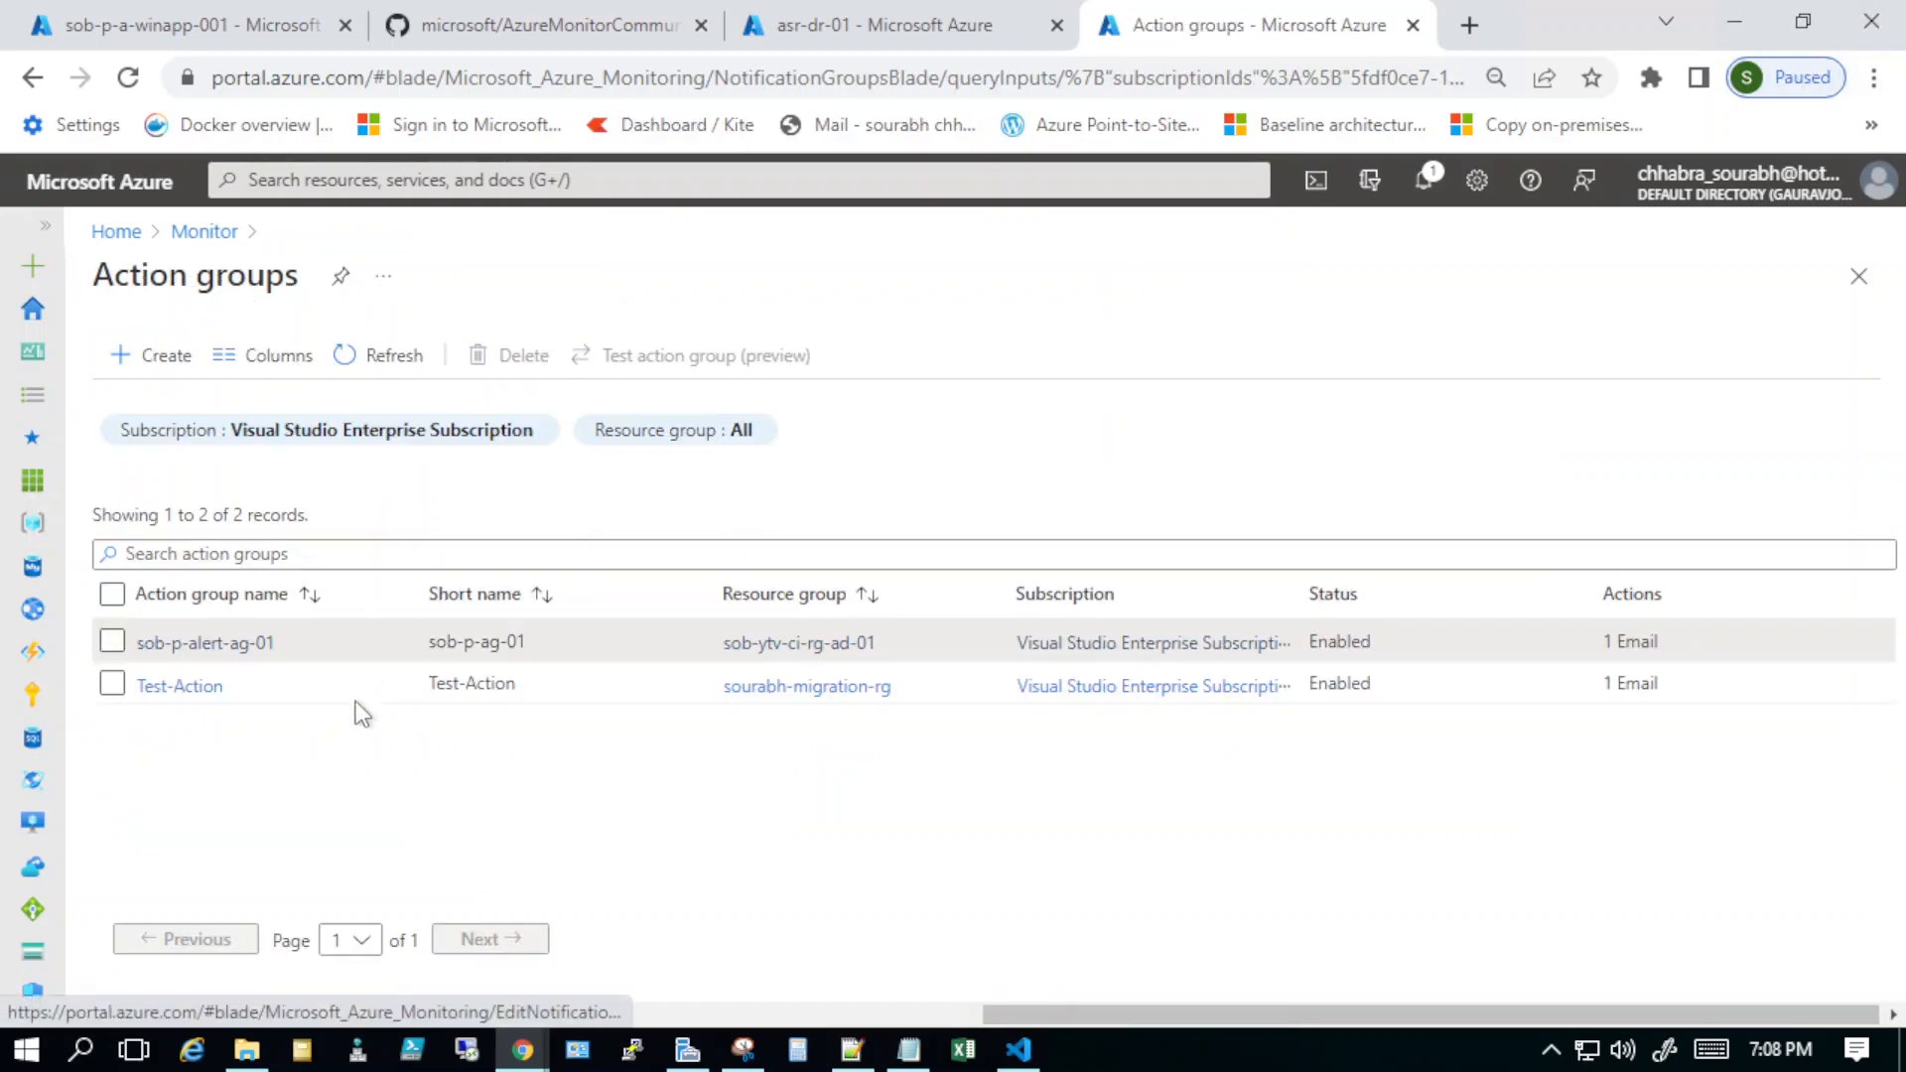
Step: Open the Test-Action action group to check its notification settings, and return to Monitor's alerts
left_click(191, 692)
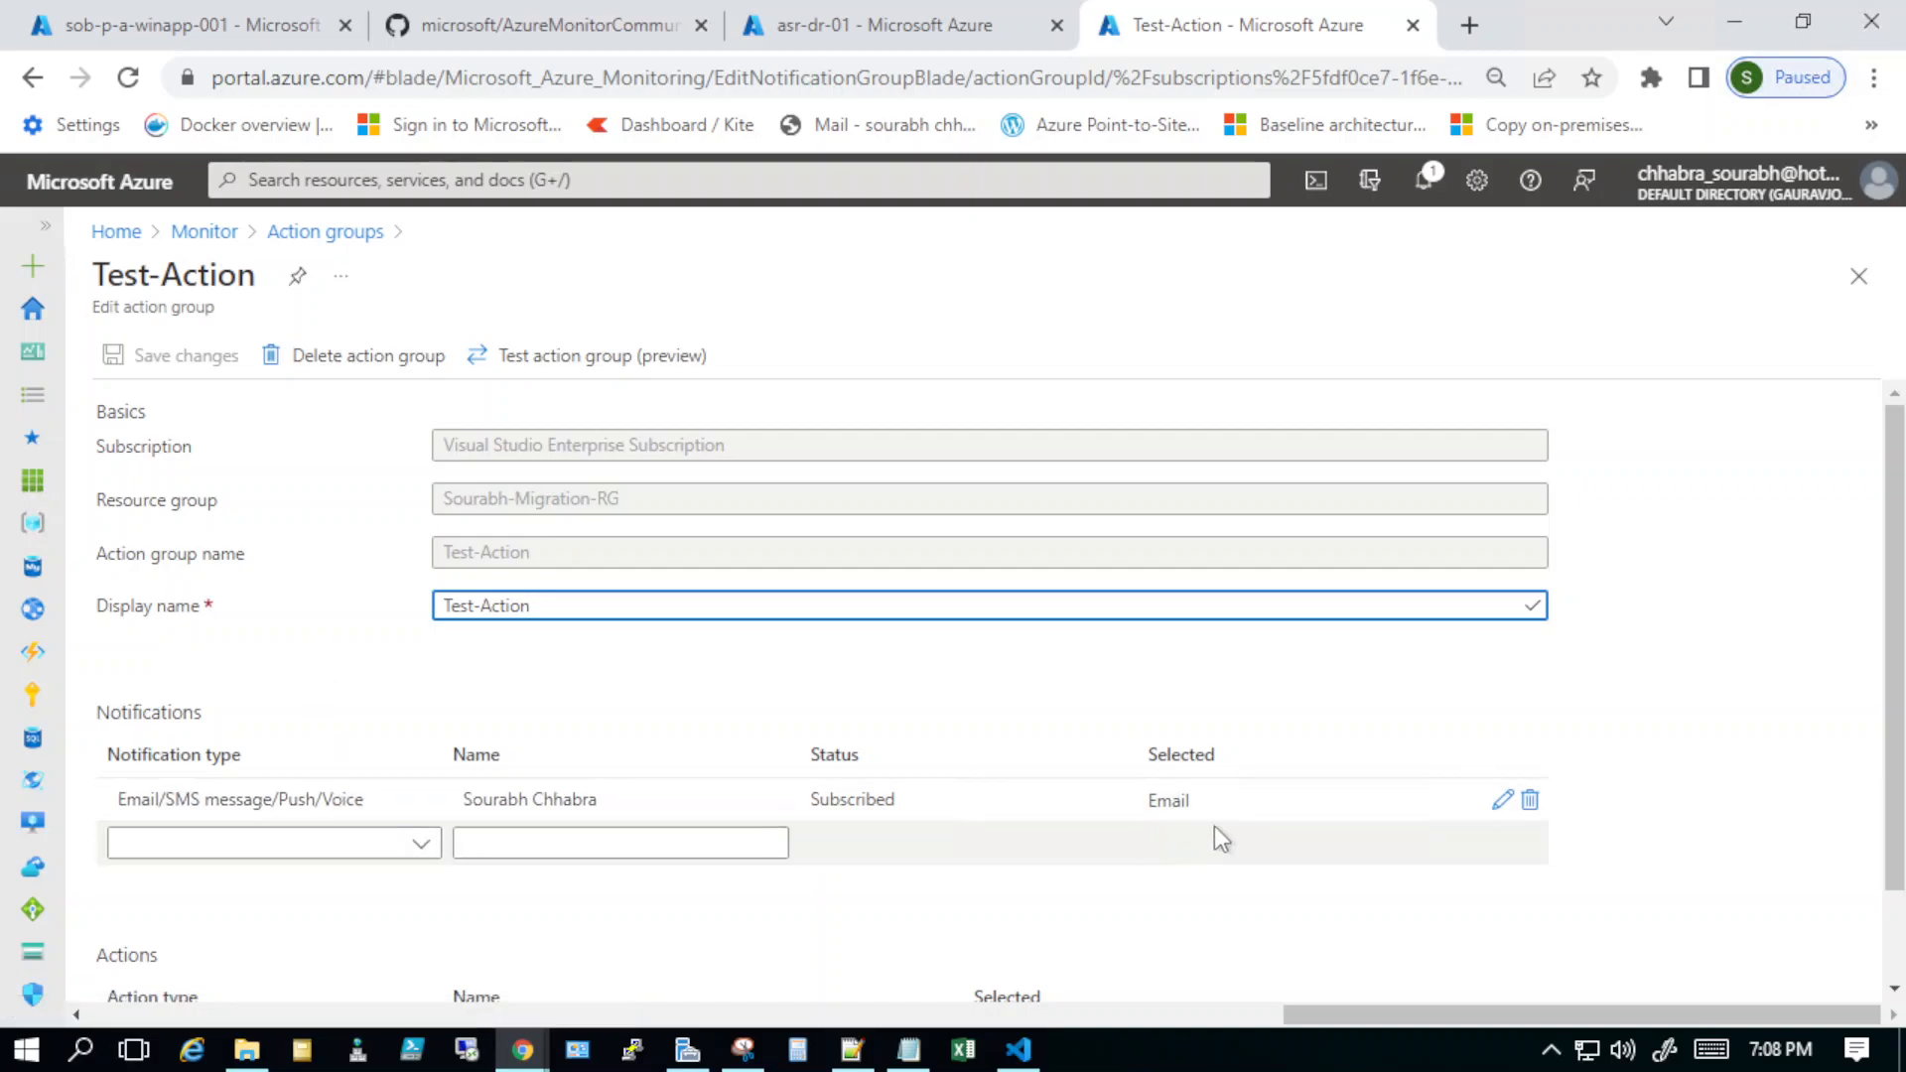
left_click(327, 234)
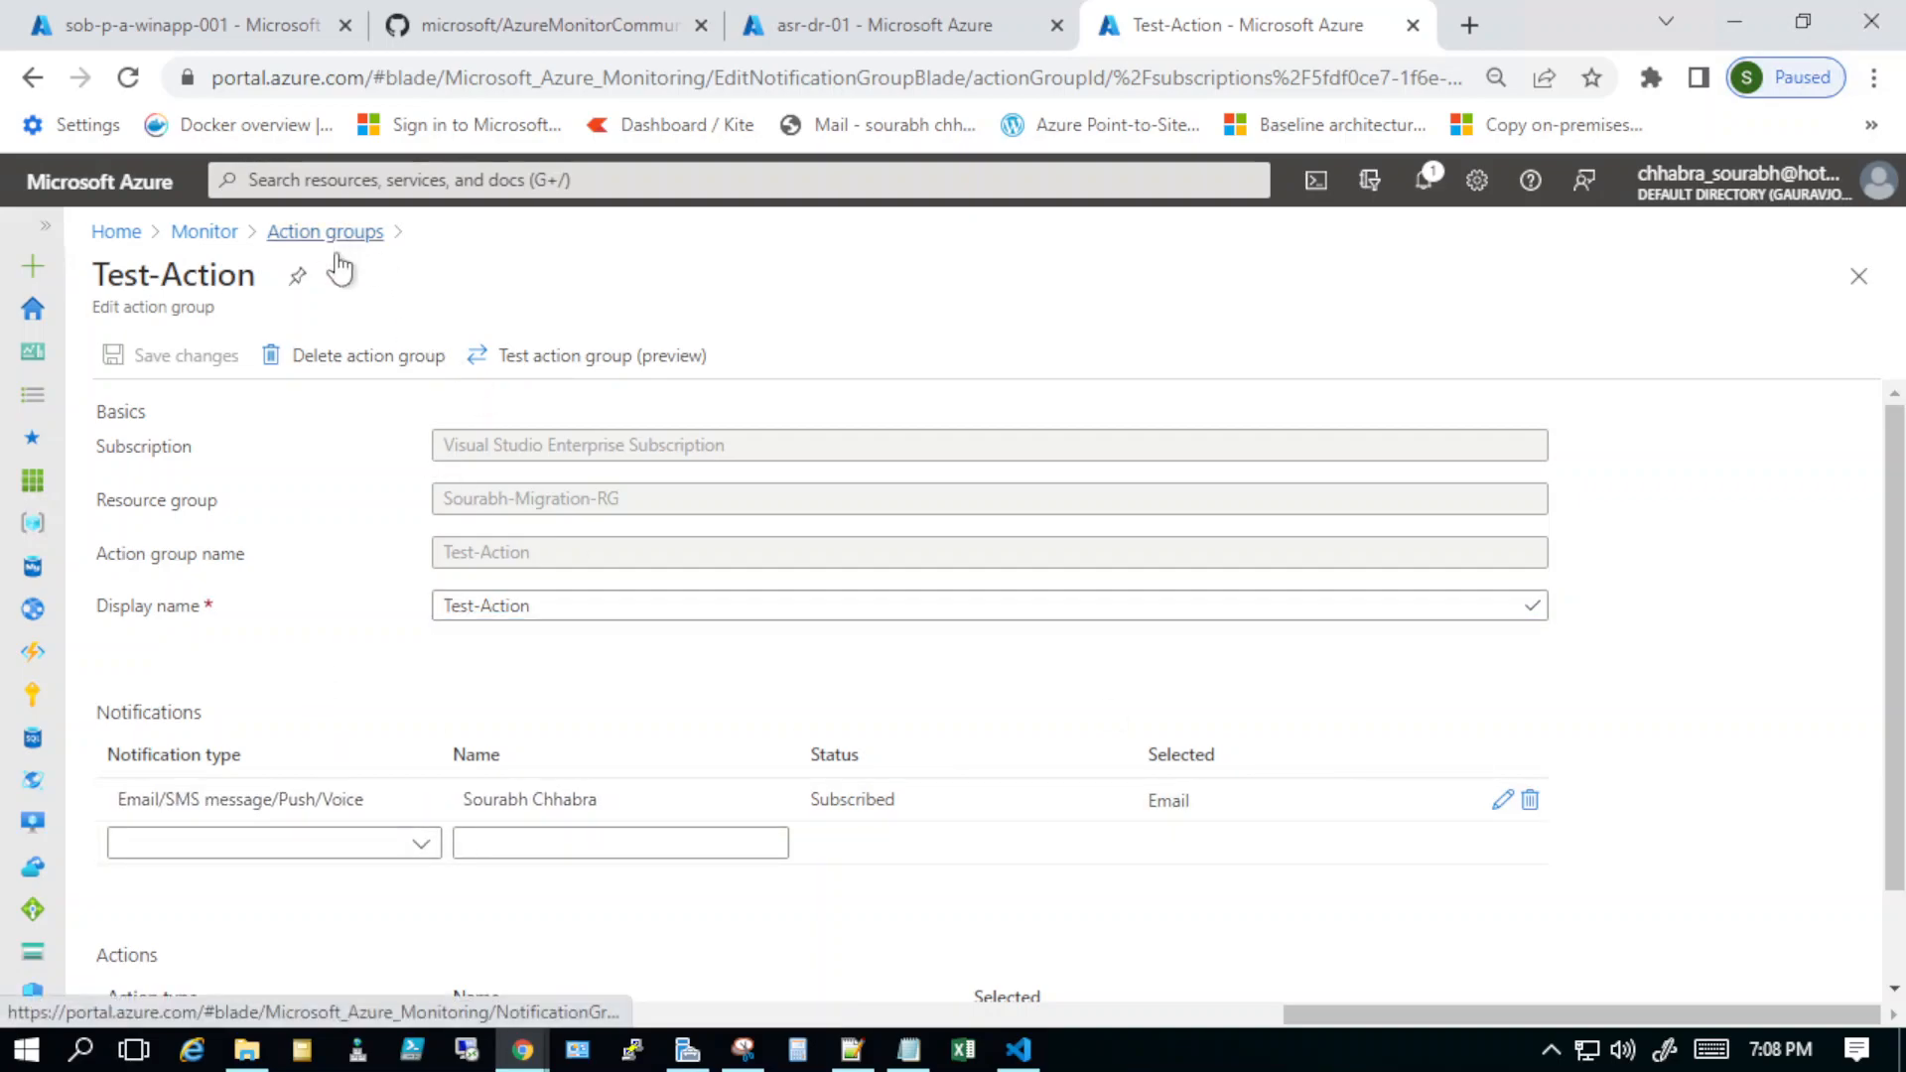
left_click(217, 243)
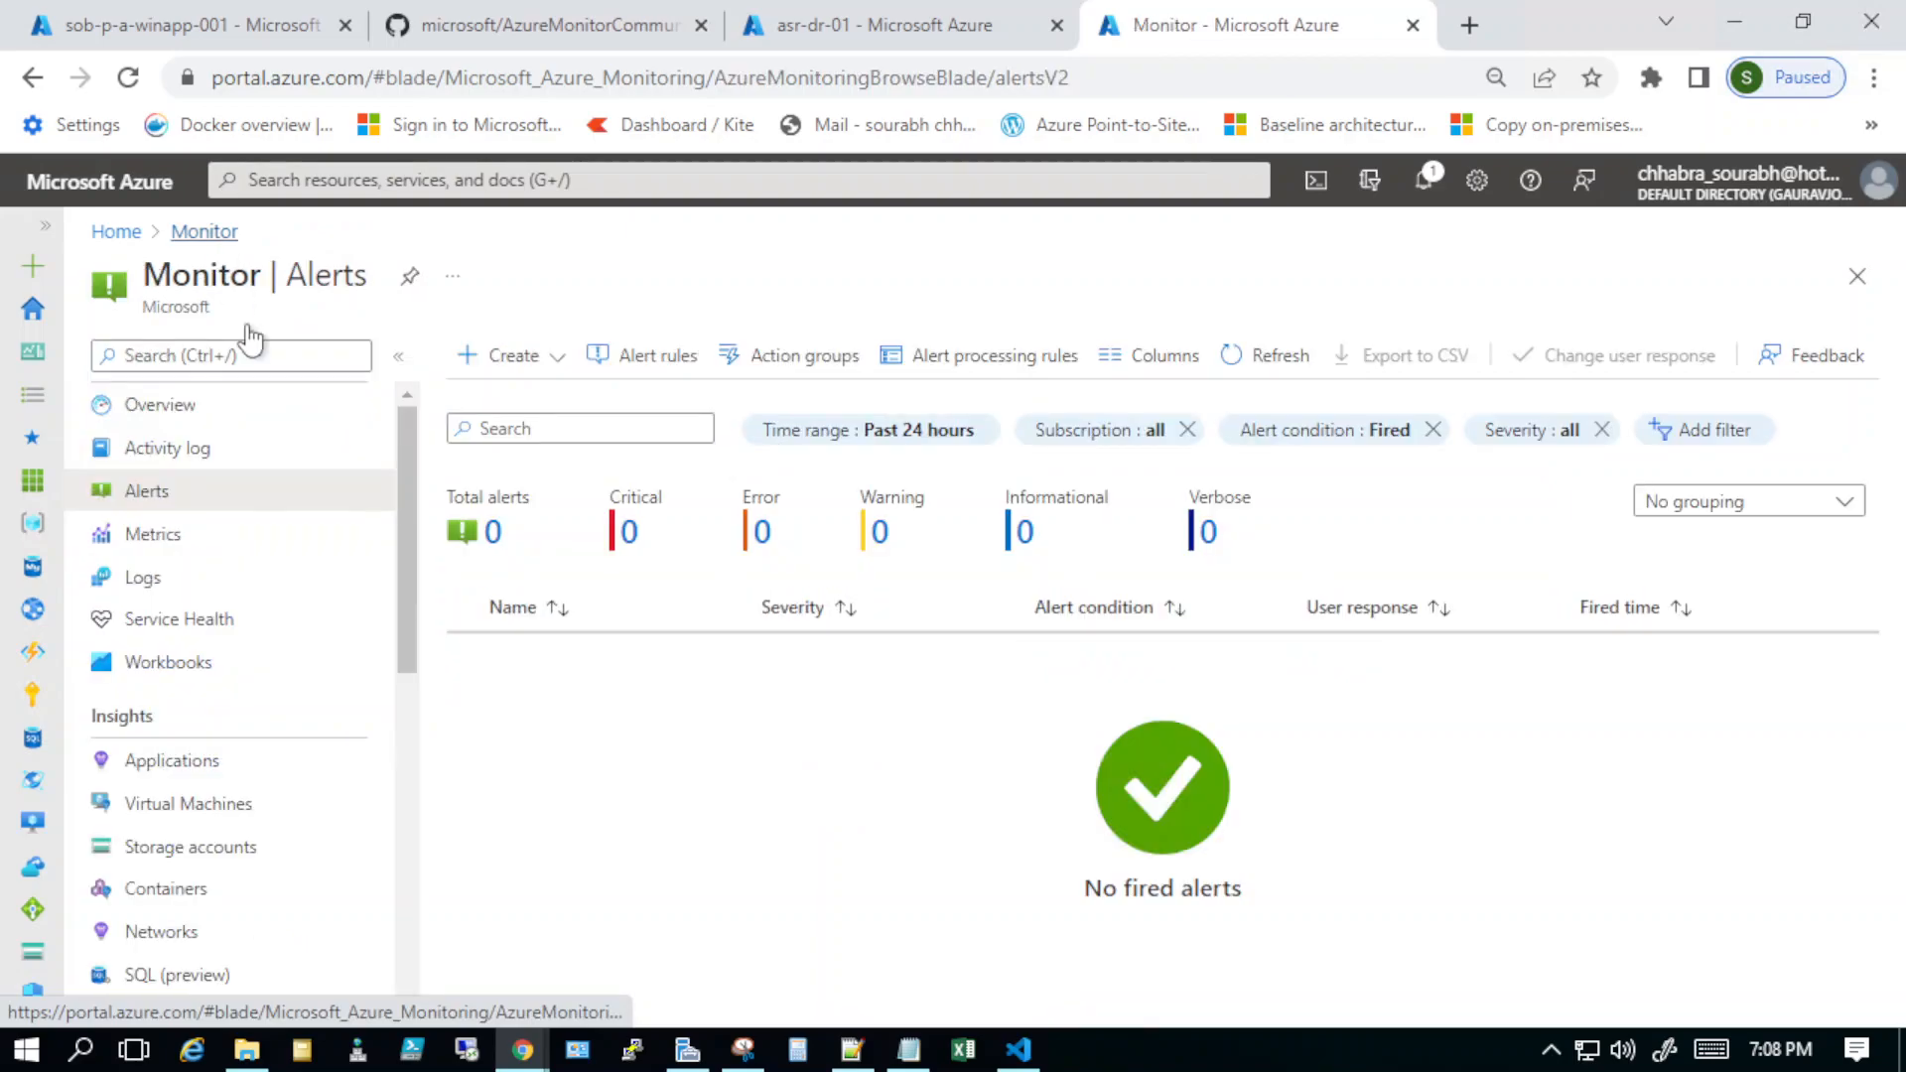
Step: Start a new alert rule and scope it to the Recovery Services vault asr-dr-01, searching for "asr" across all resource types
left_click(529, 359)
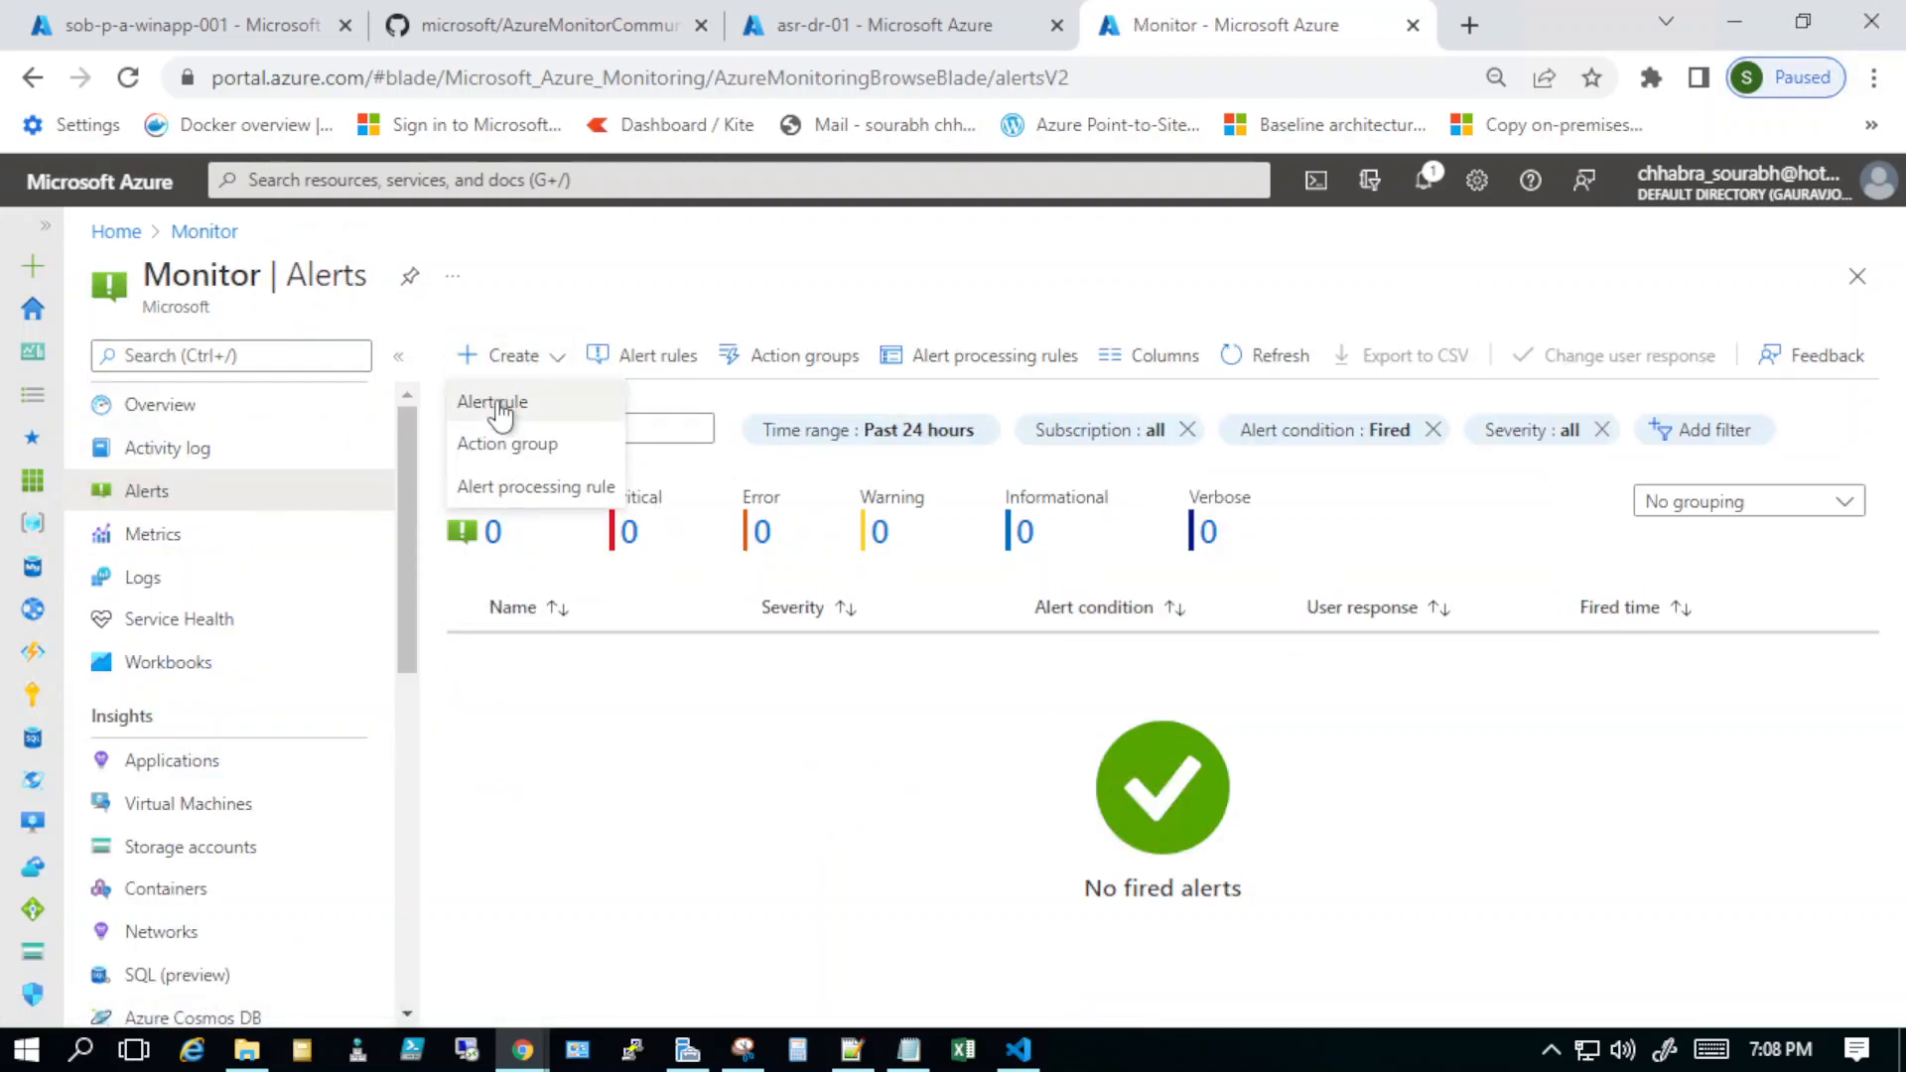
left_click(500, 409)
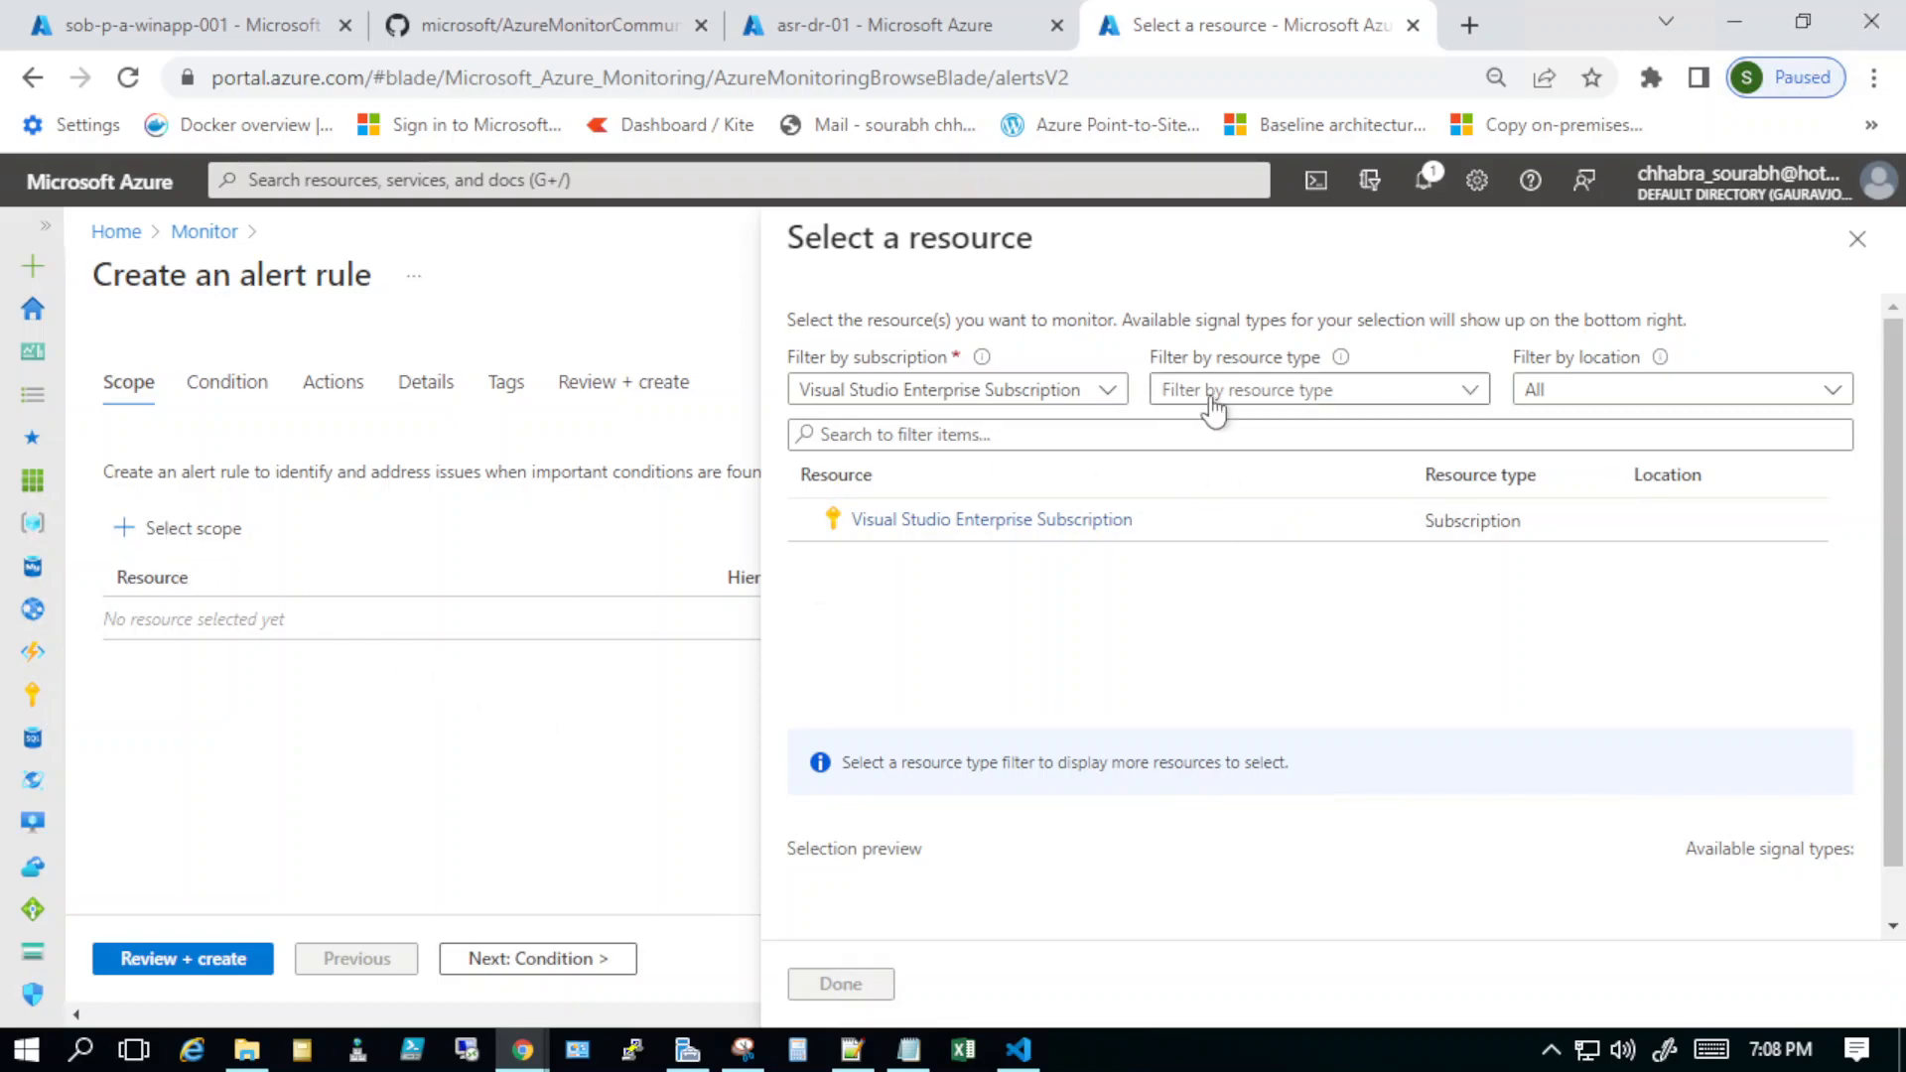
left_click(1125, 434)
type("asr")
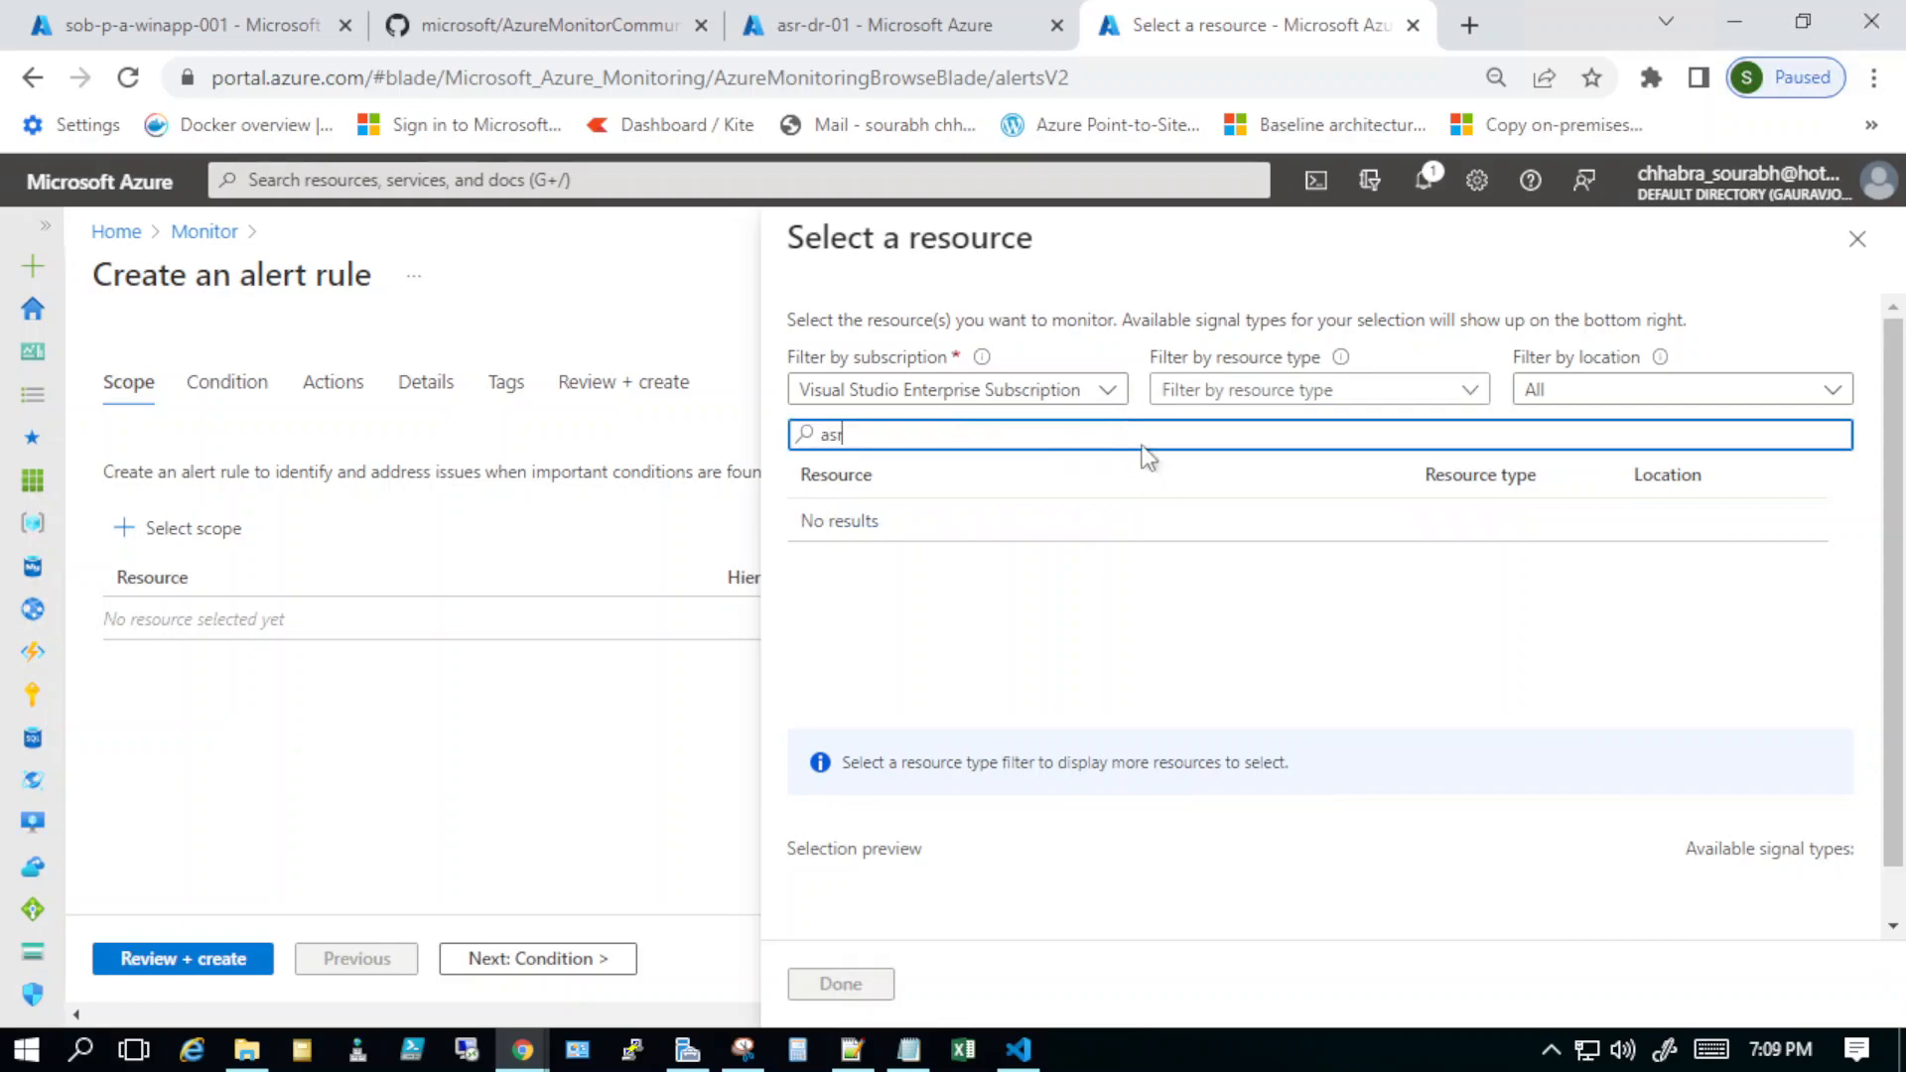
left_click(1241, 393)
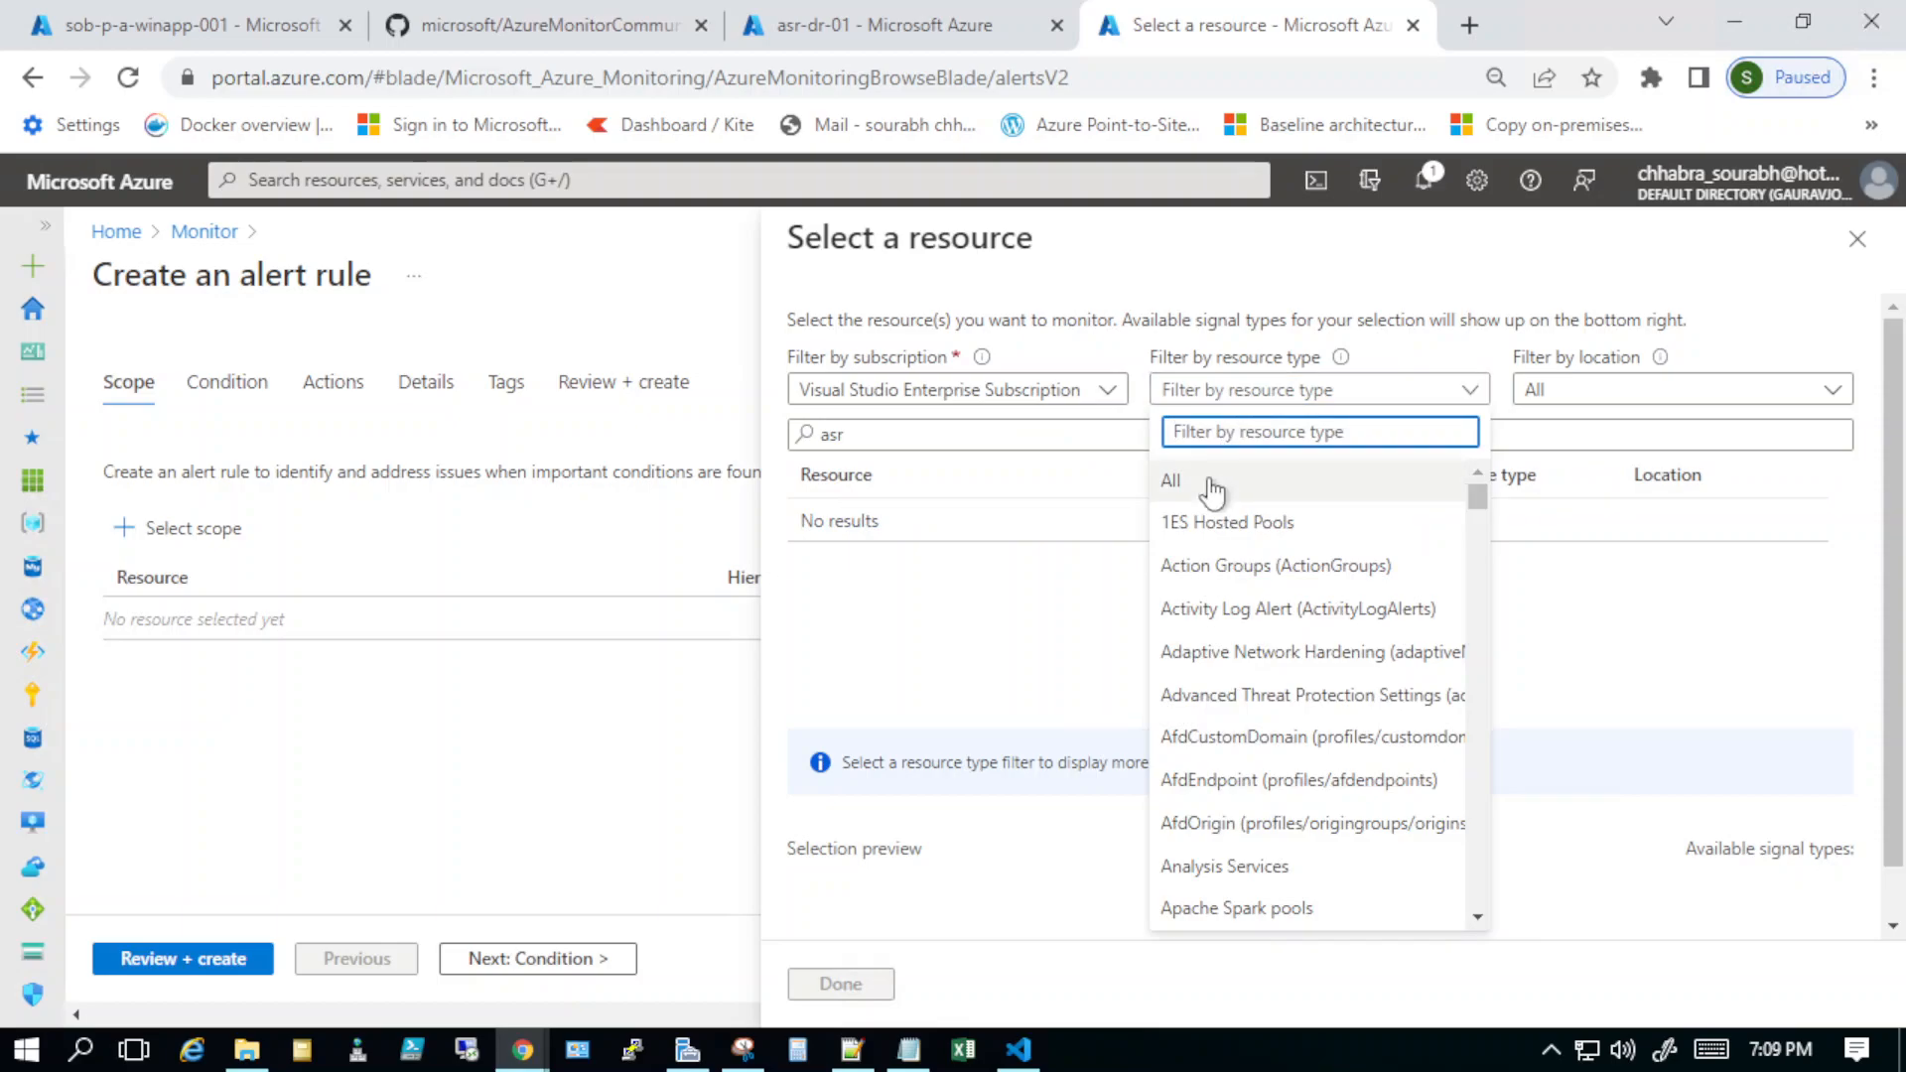
left_click(1211, 486)
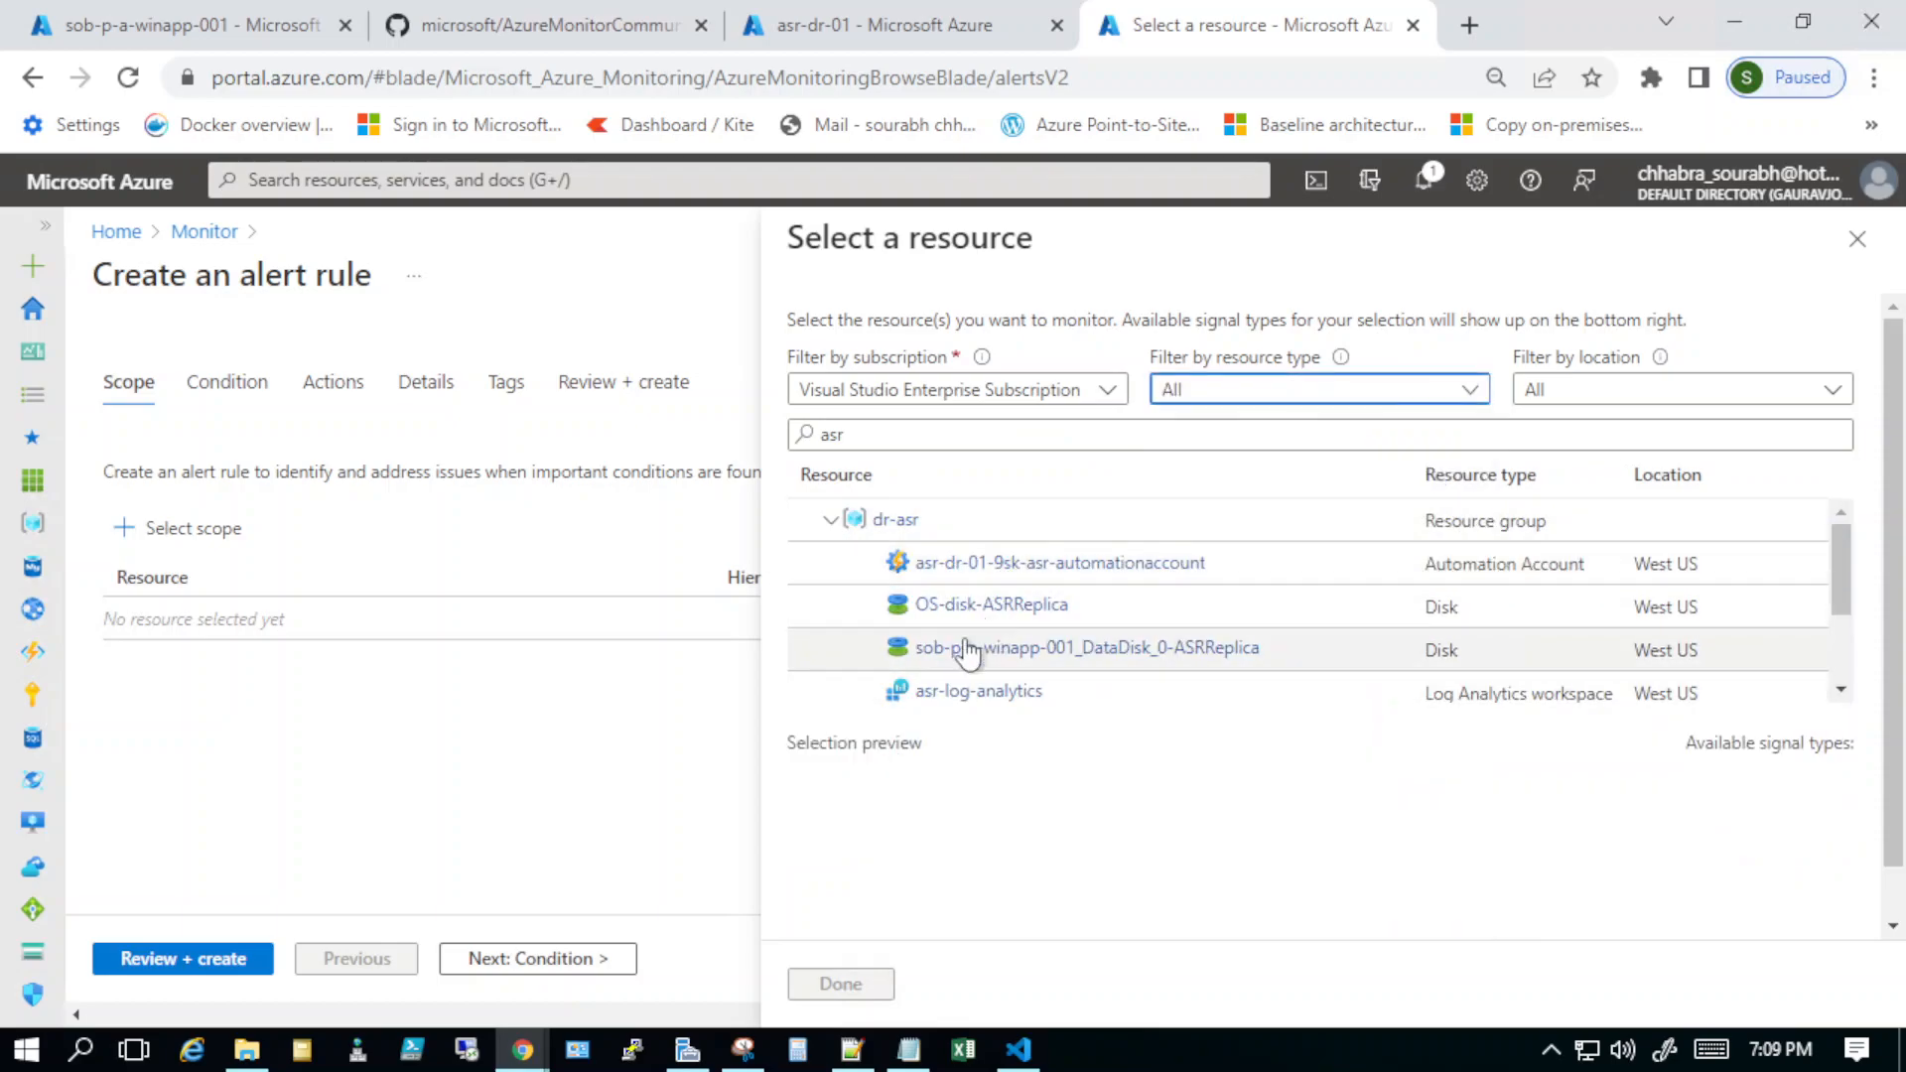
double_click(840, 434)
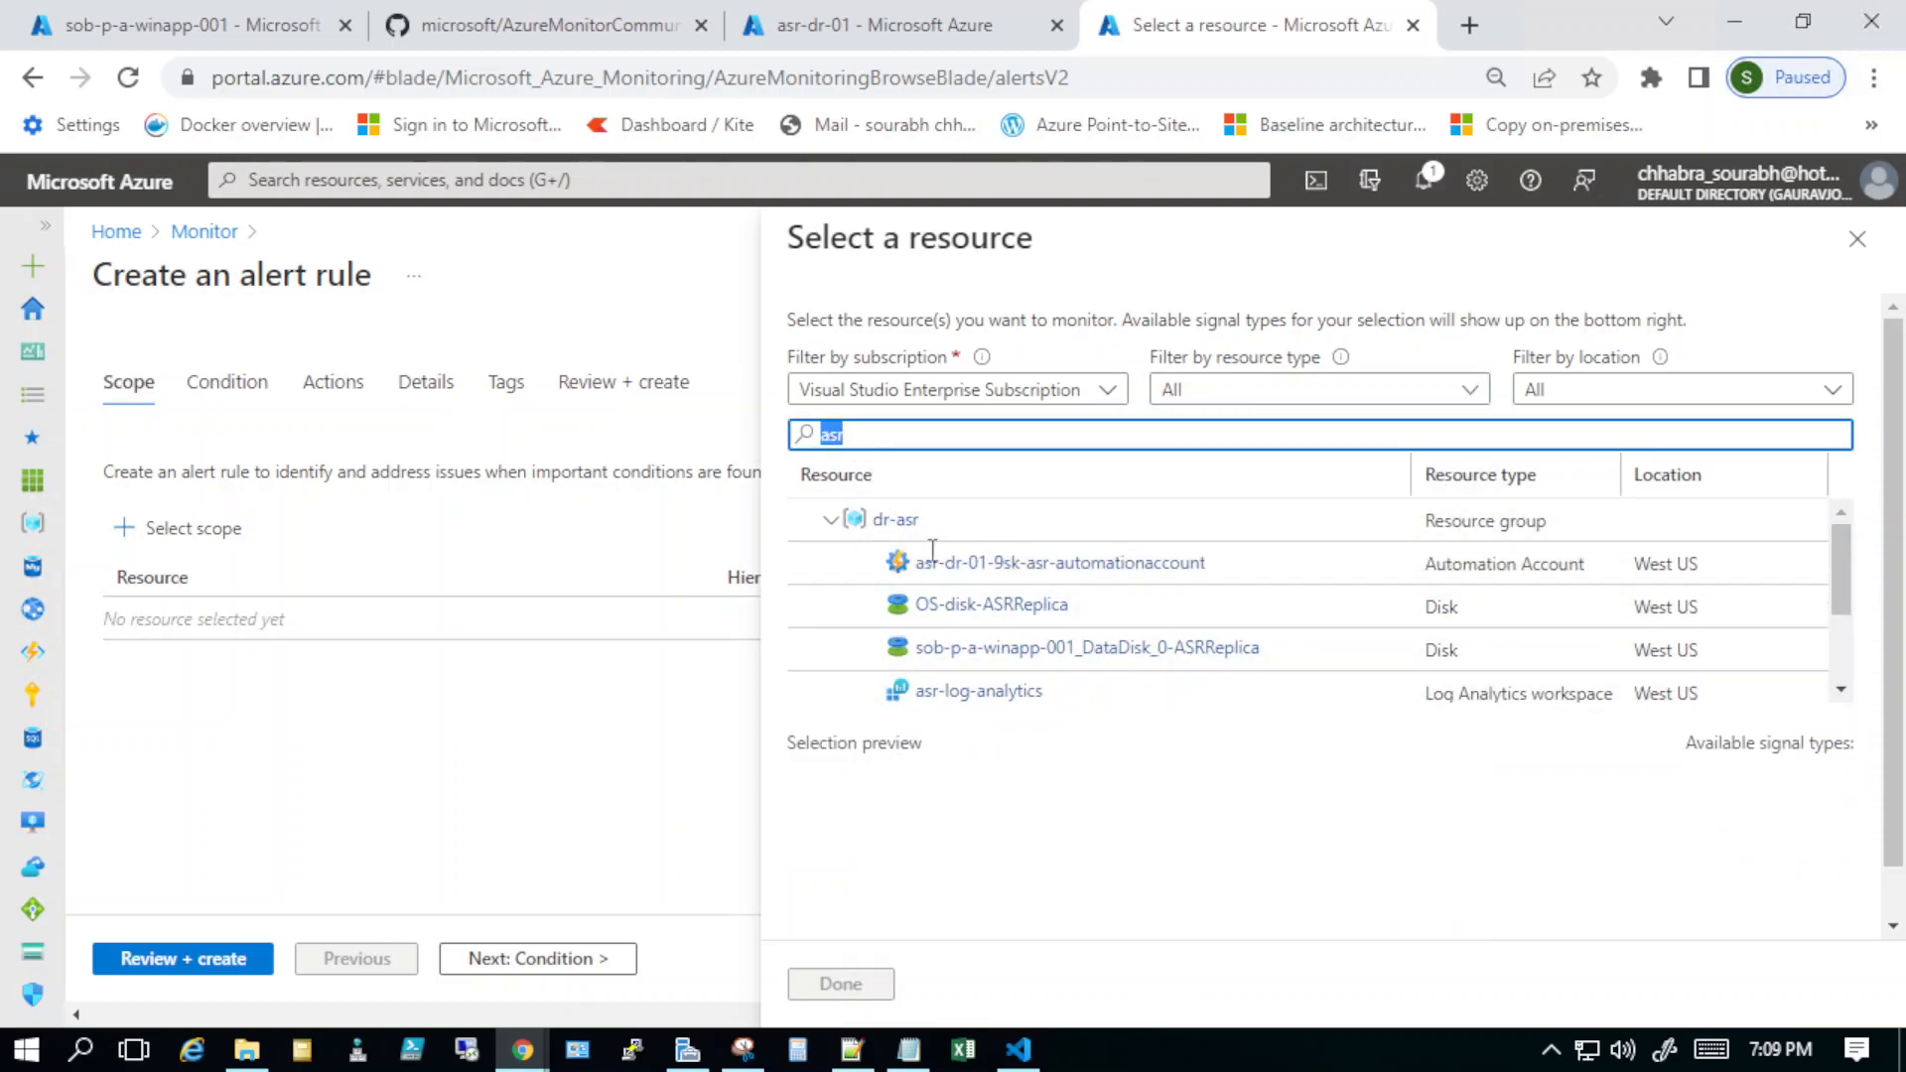
scroll(1195, 659, "down", 5)
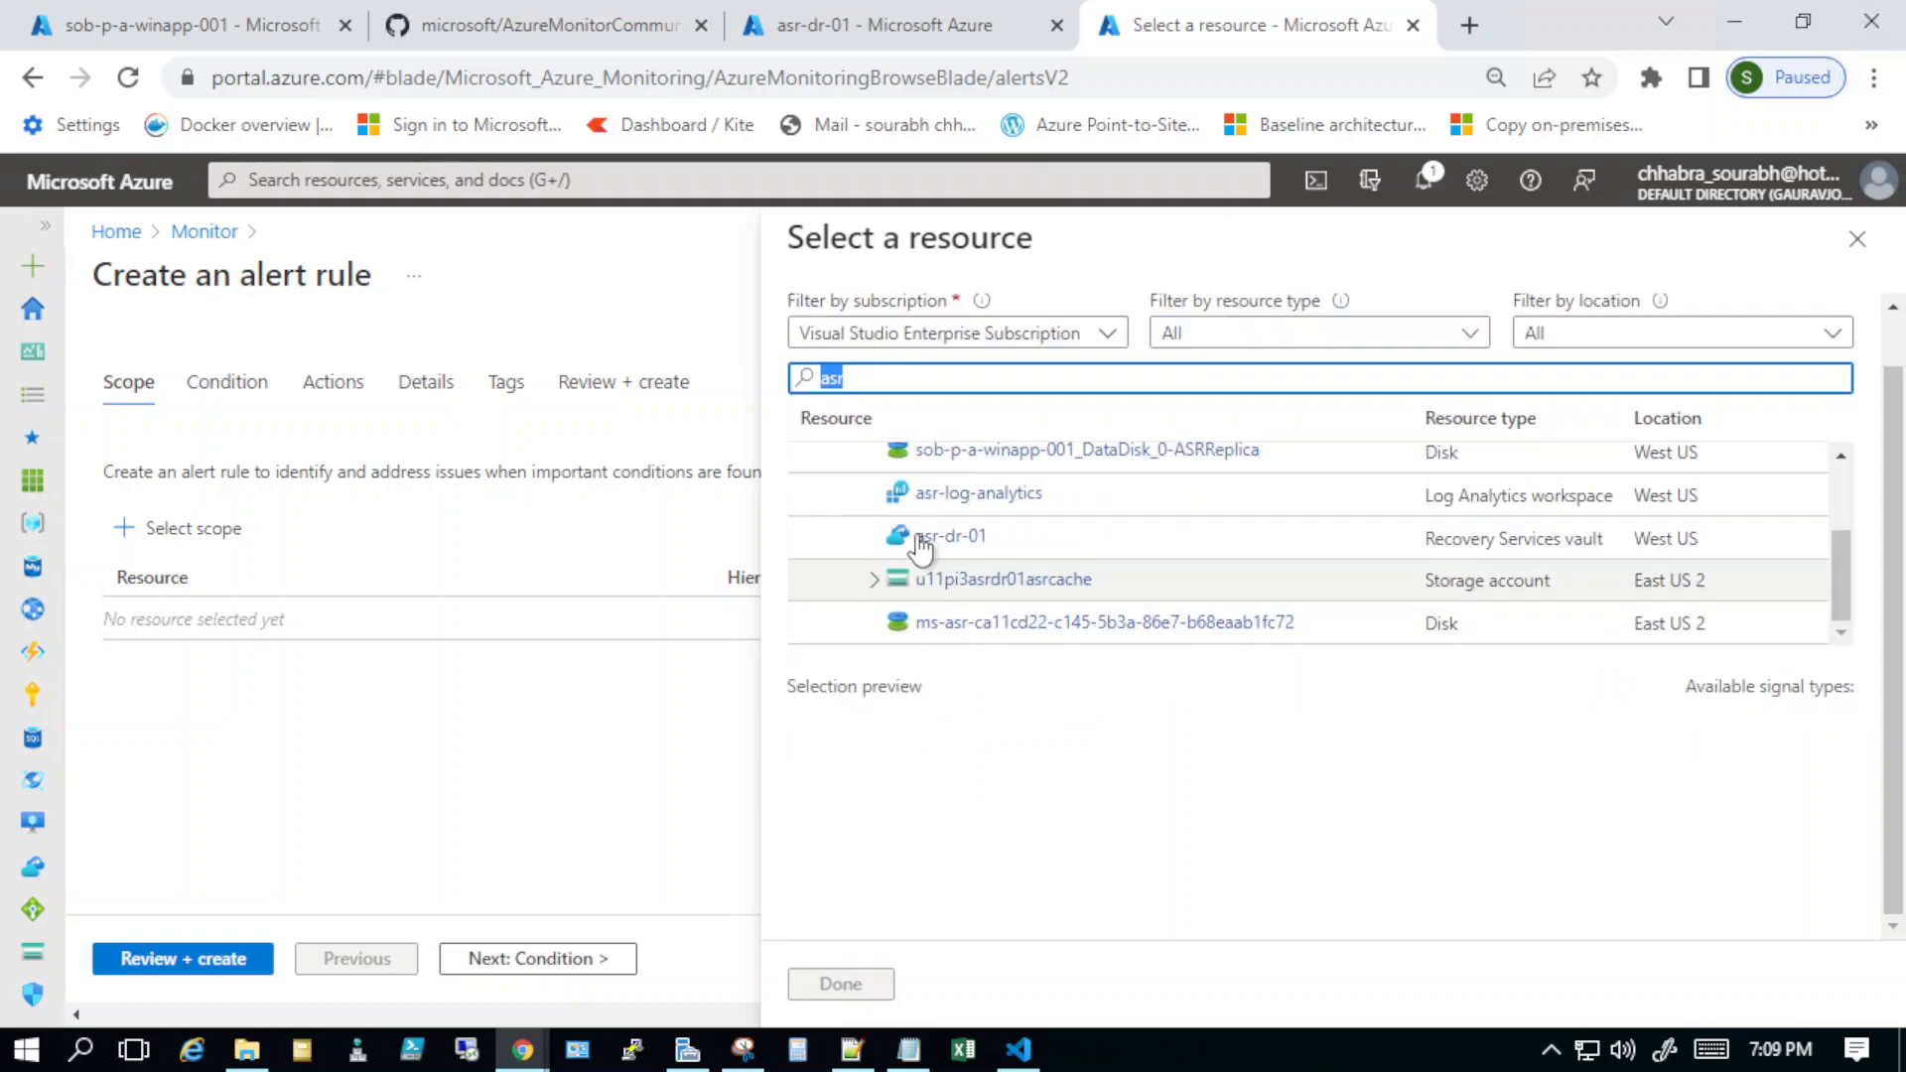
left_click(923, 544)
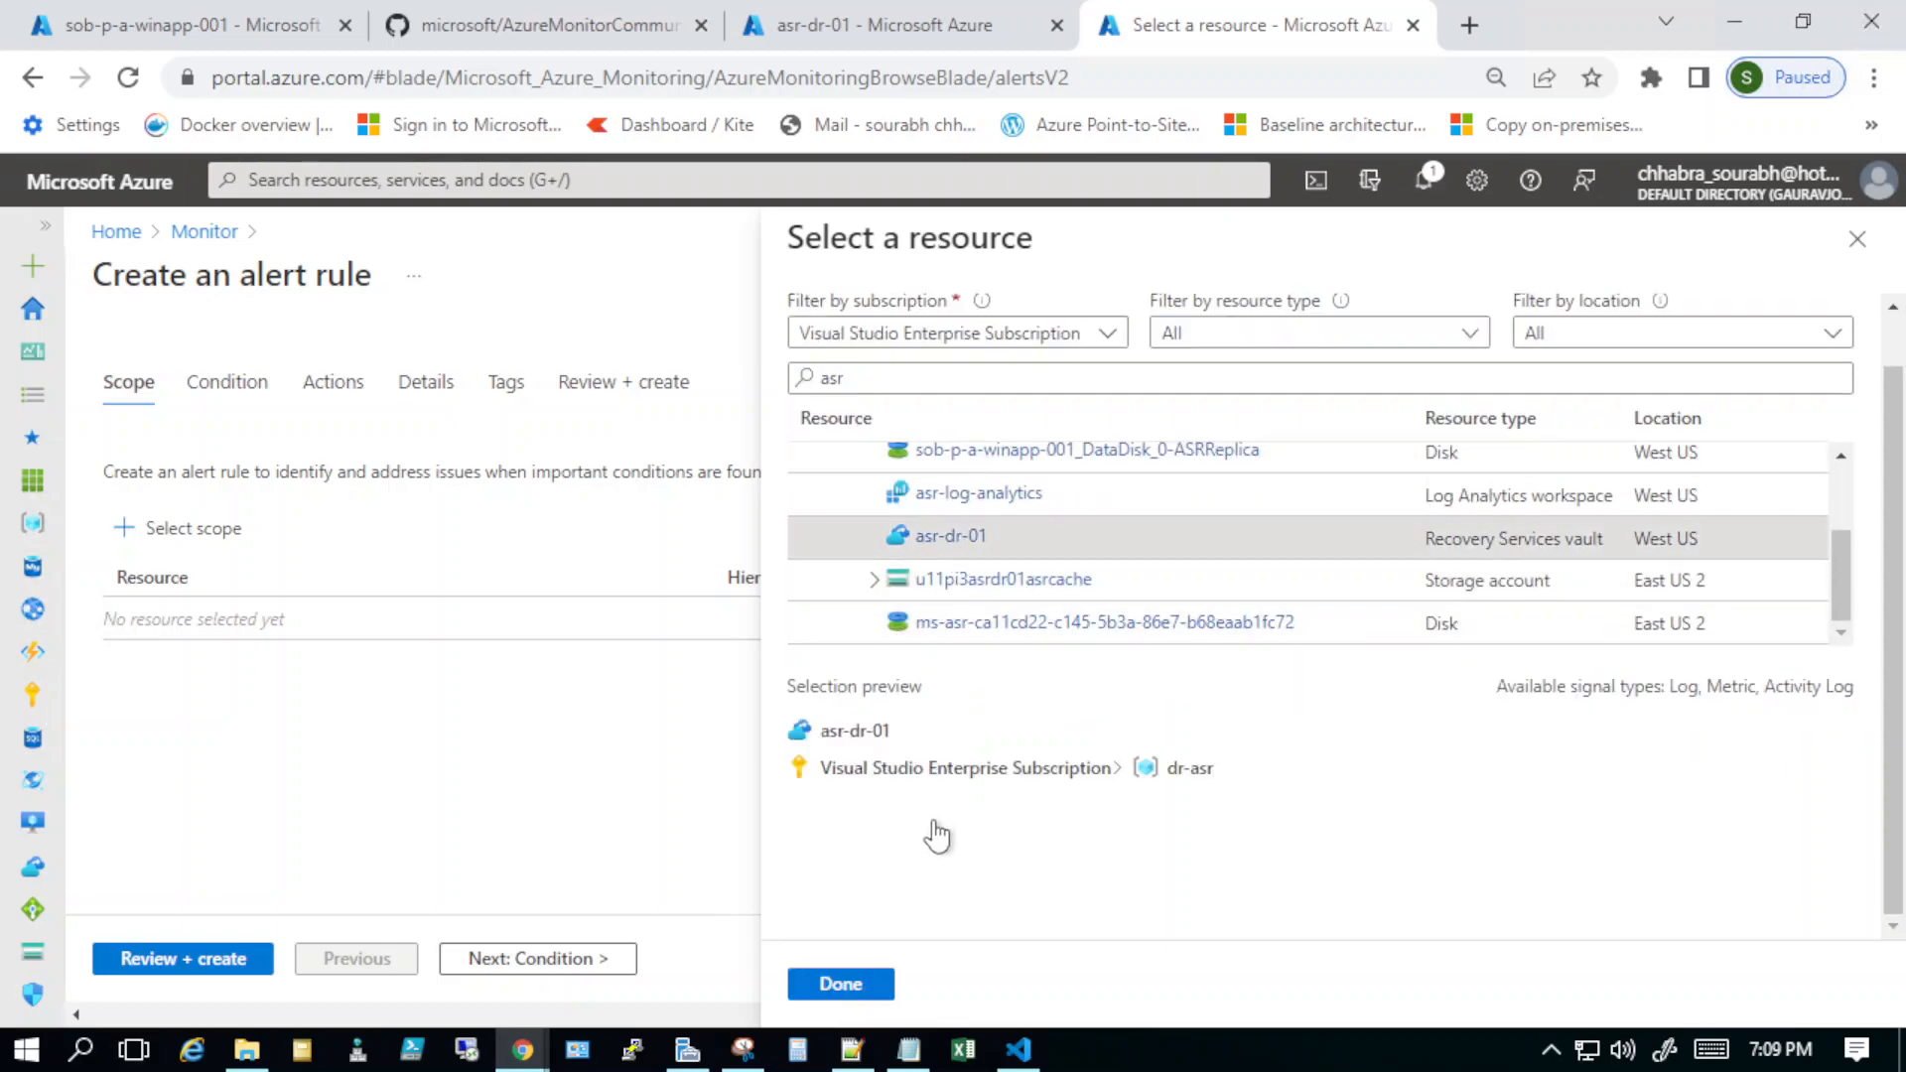
left_click(837, 987)
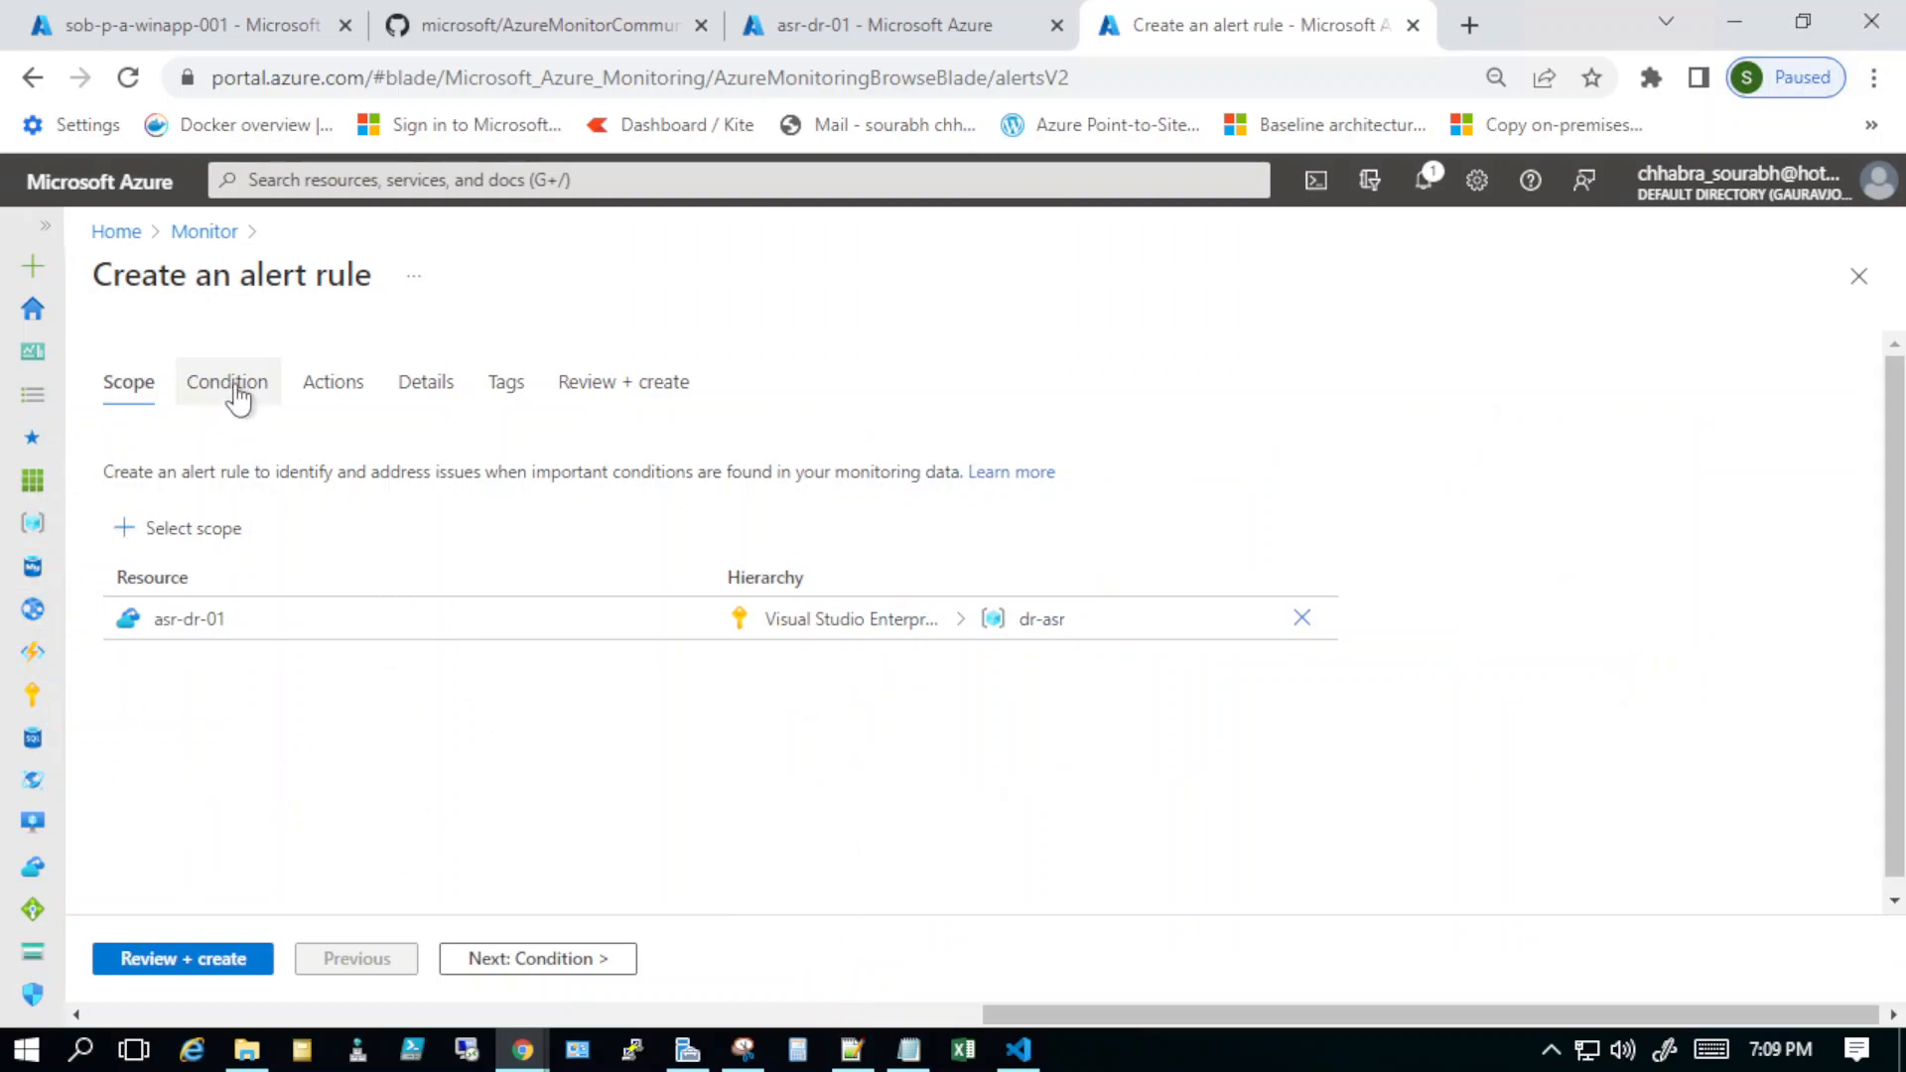
Step: Go on to the alert rule's condition and choose Custom log search as its signal
left_click(529, 963)
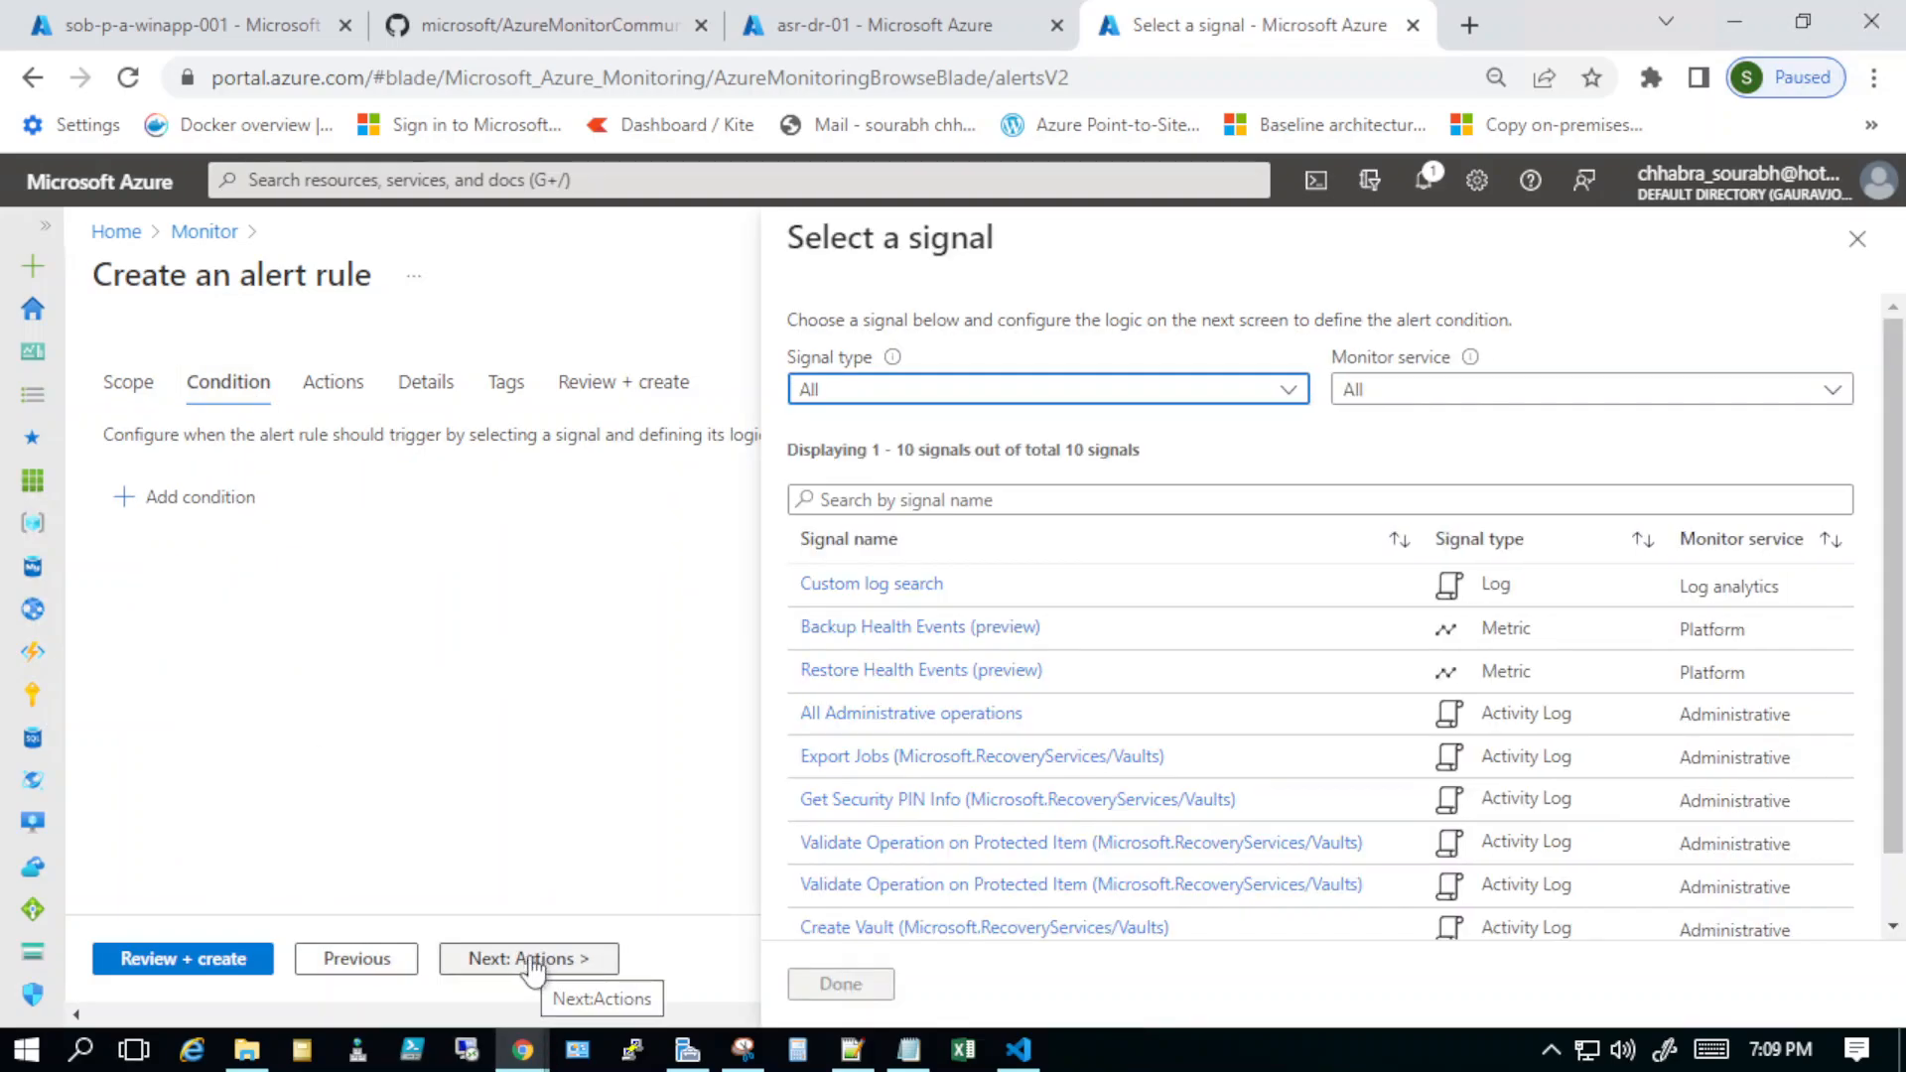
scroll(1221, 707, "down", 1)
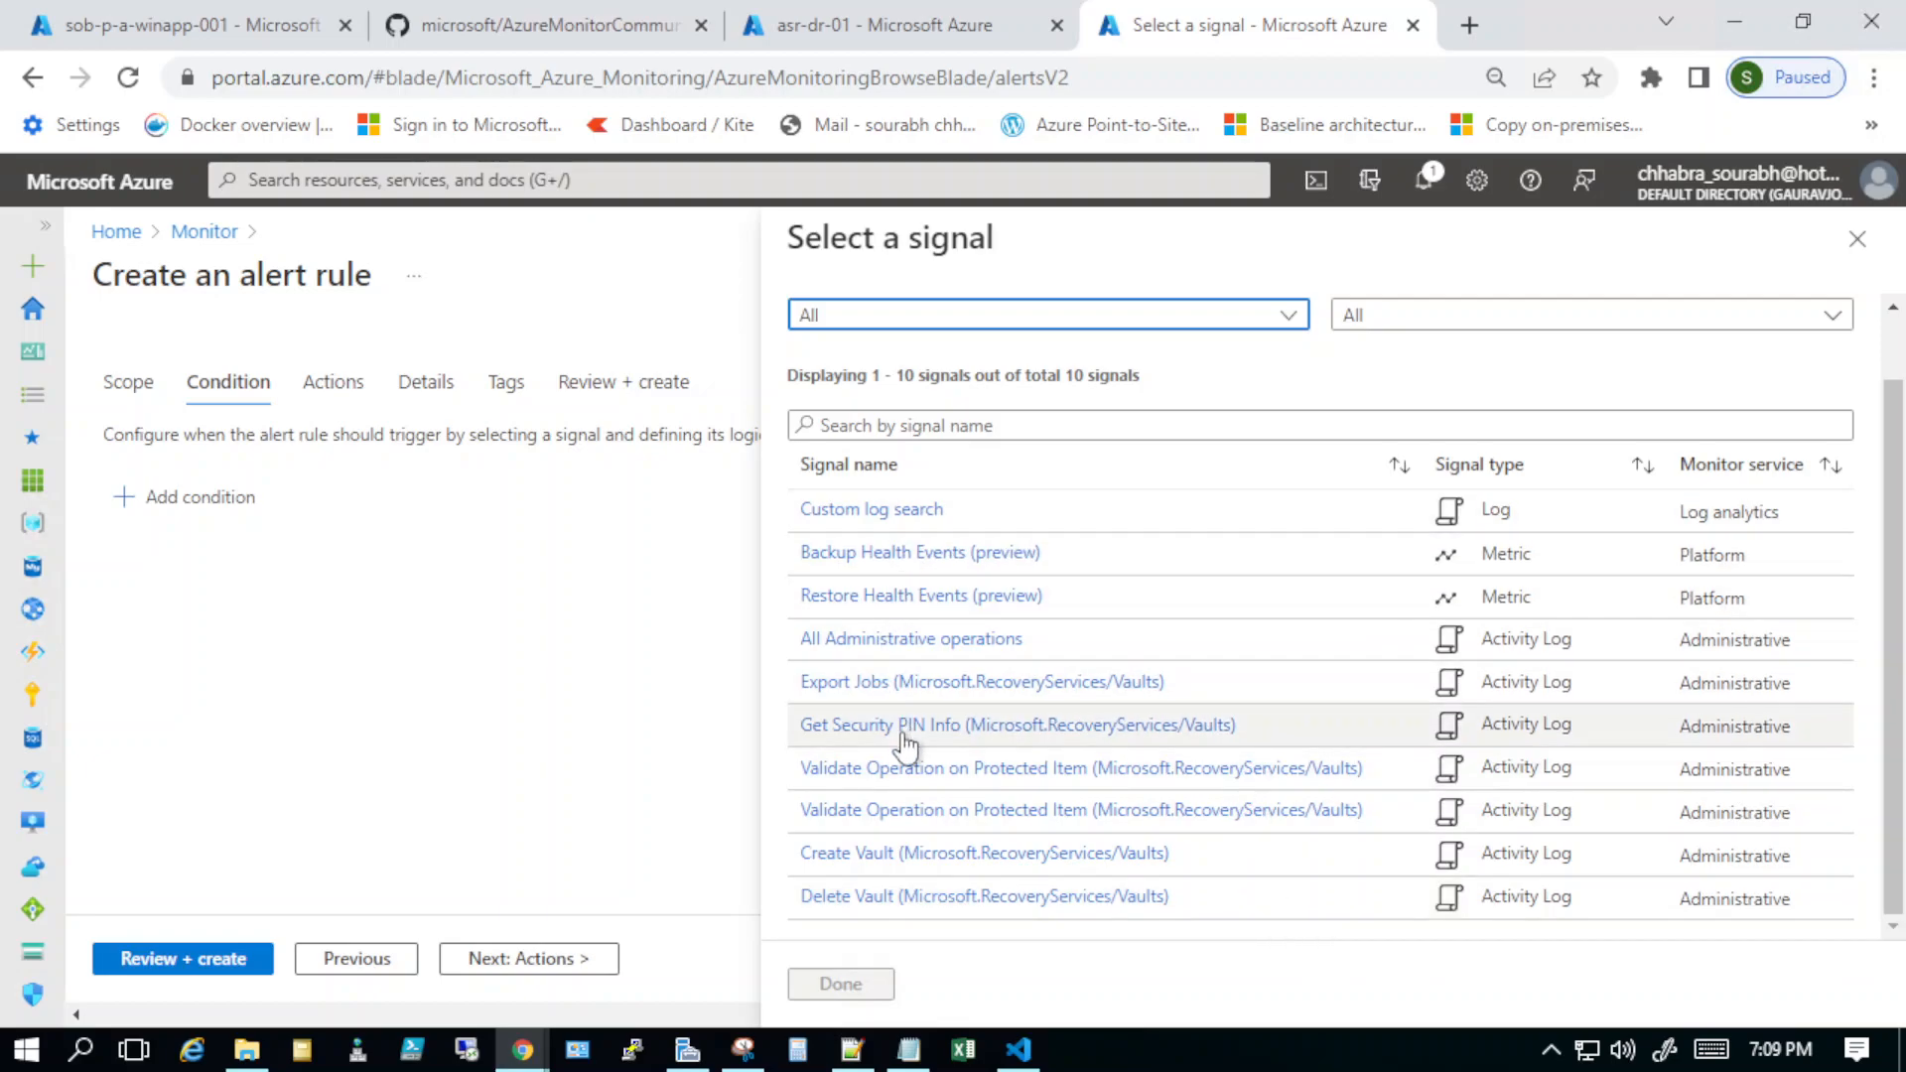
left_click(879, 512)
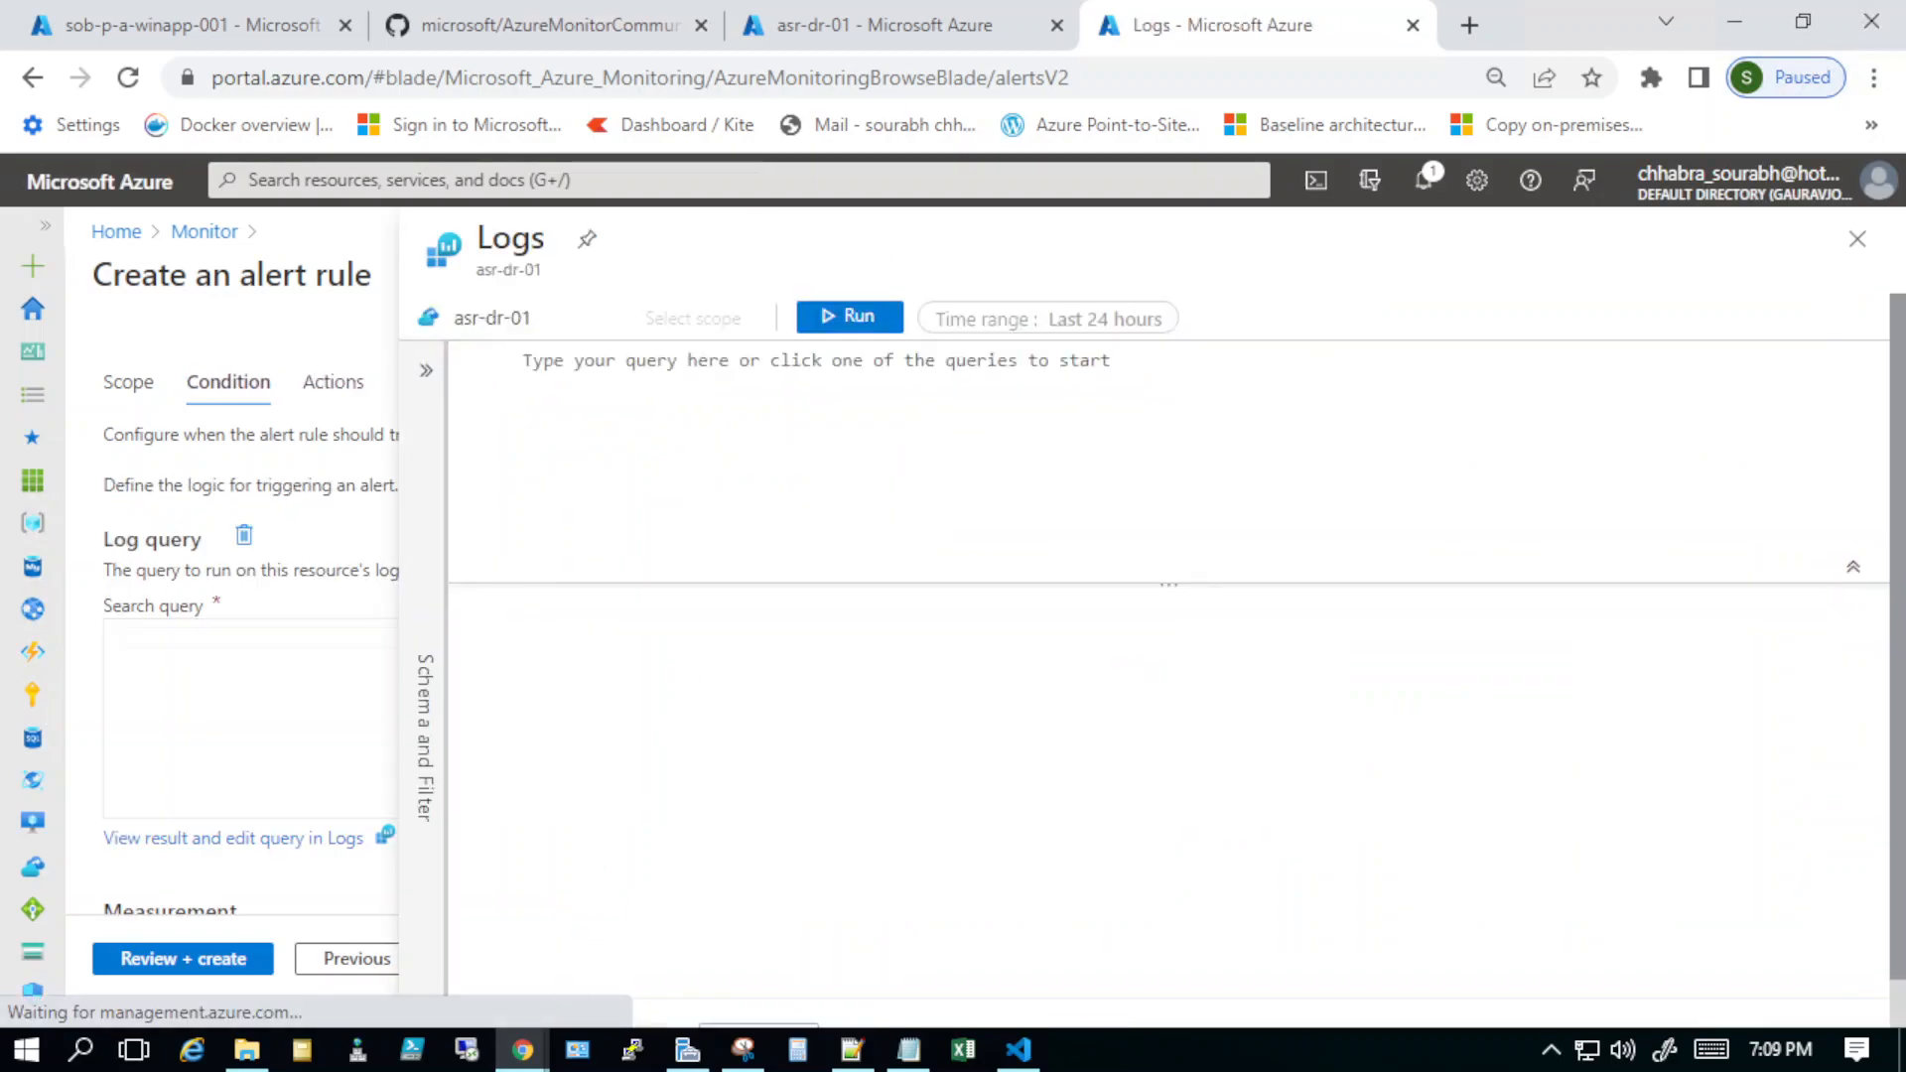
Step: Enter the AzureDiagnostics query from the Notepad file test.txt, counting A2A items with Critical replication health, into the asr-dr-01 Logs query editor
left_click(909, 1050)
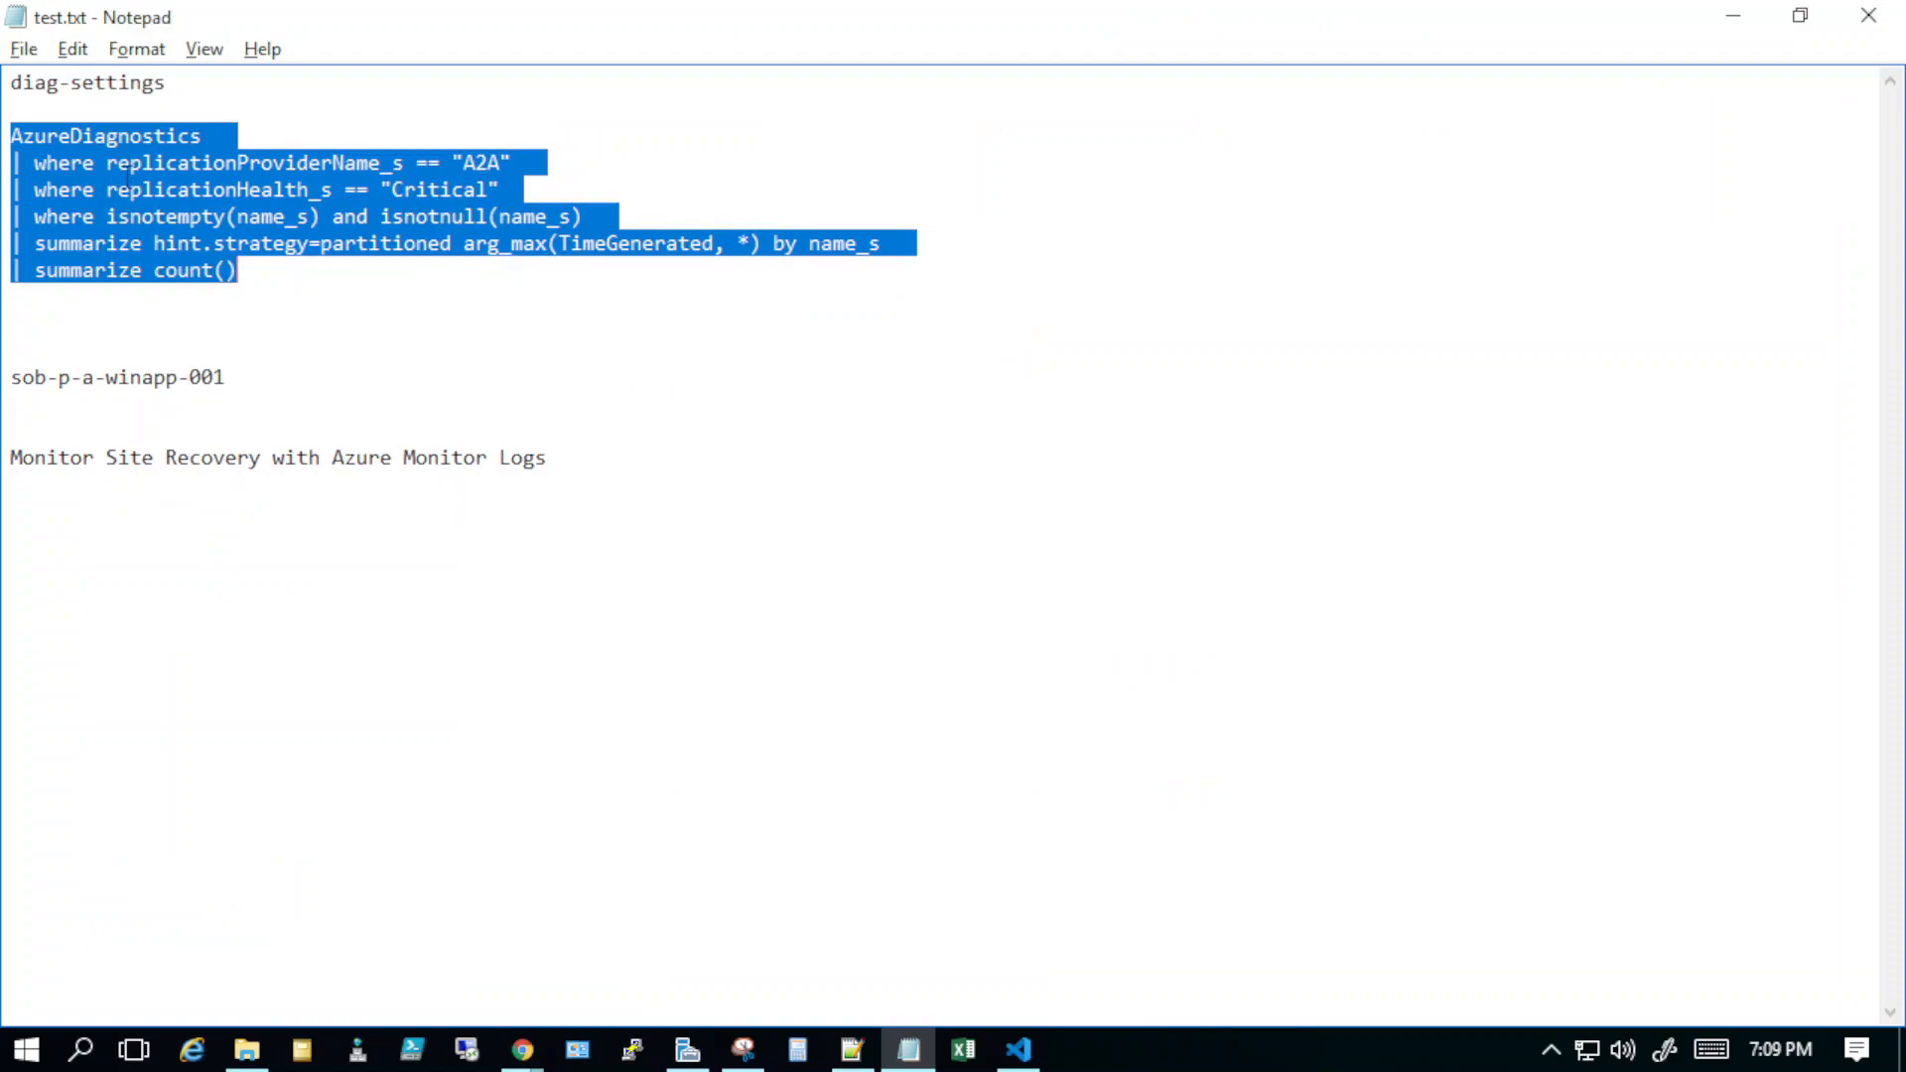
left_click(1733, 16)
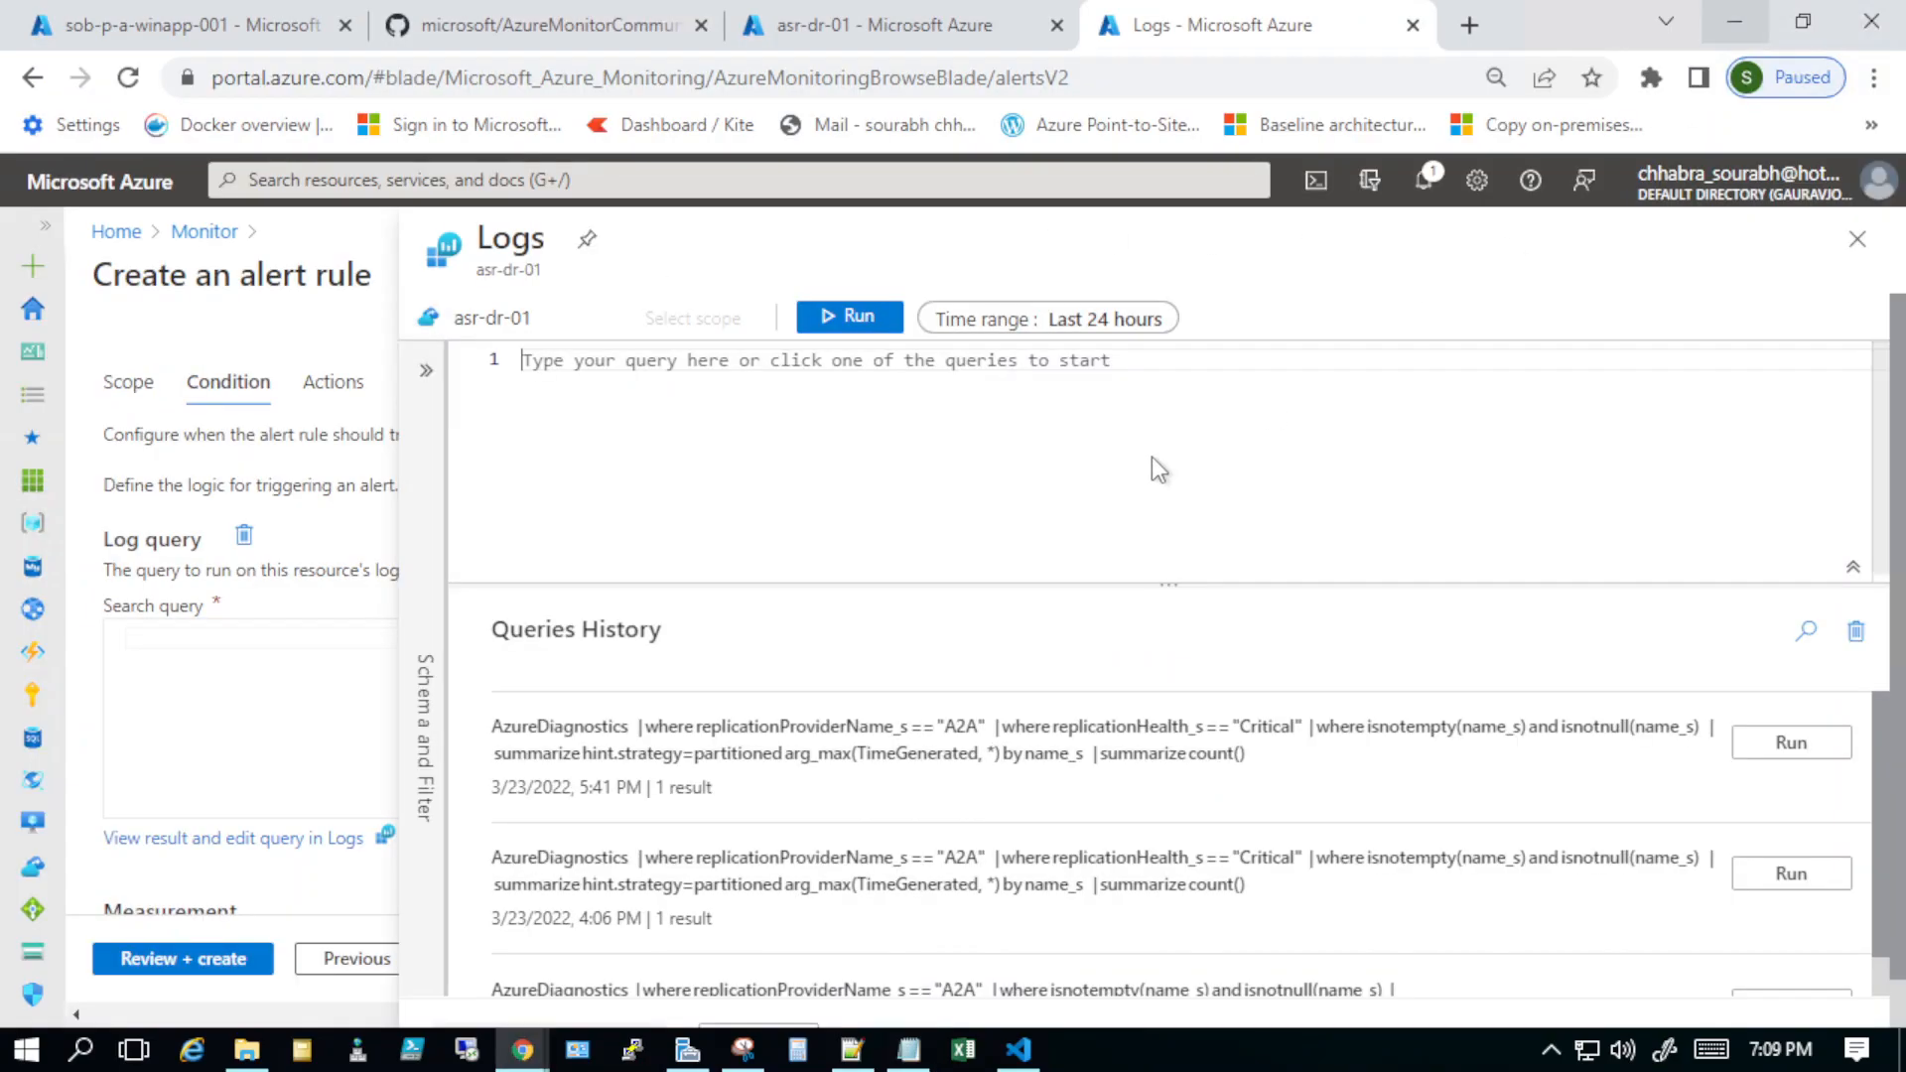
left_click(586, 369)
type("AzureDiagnostics | where replicationProviderName_s == \"A2A\" | where replicationHealth_s == \"Critical\" | where isnotempty(name_s) and isnotnull(name_s) | summarize hint.strategy=partitioned arg_max(TimeGenerated, *) by name_s | summarize count()")
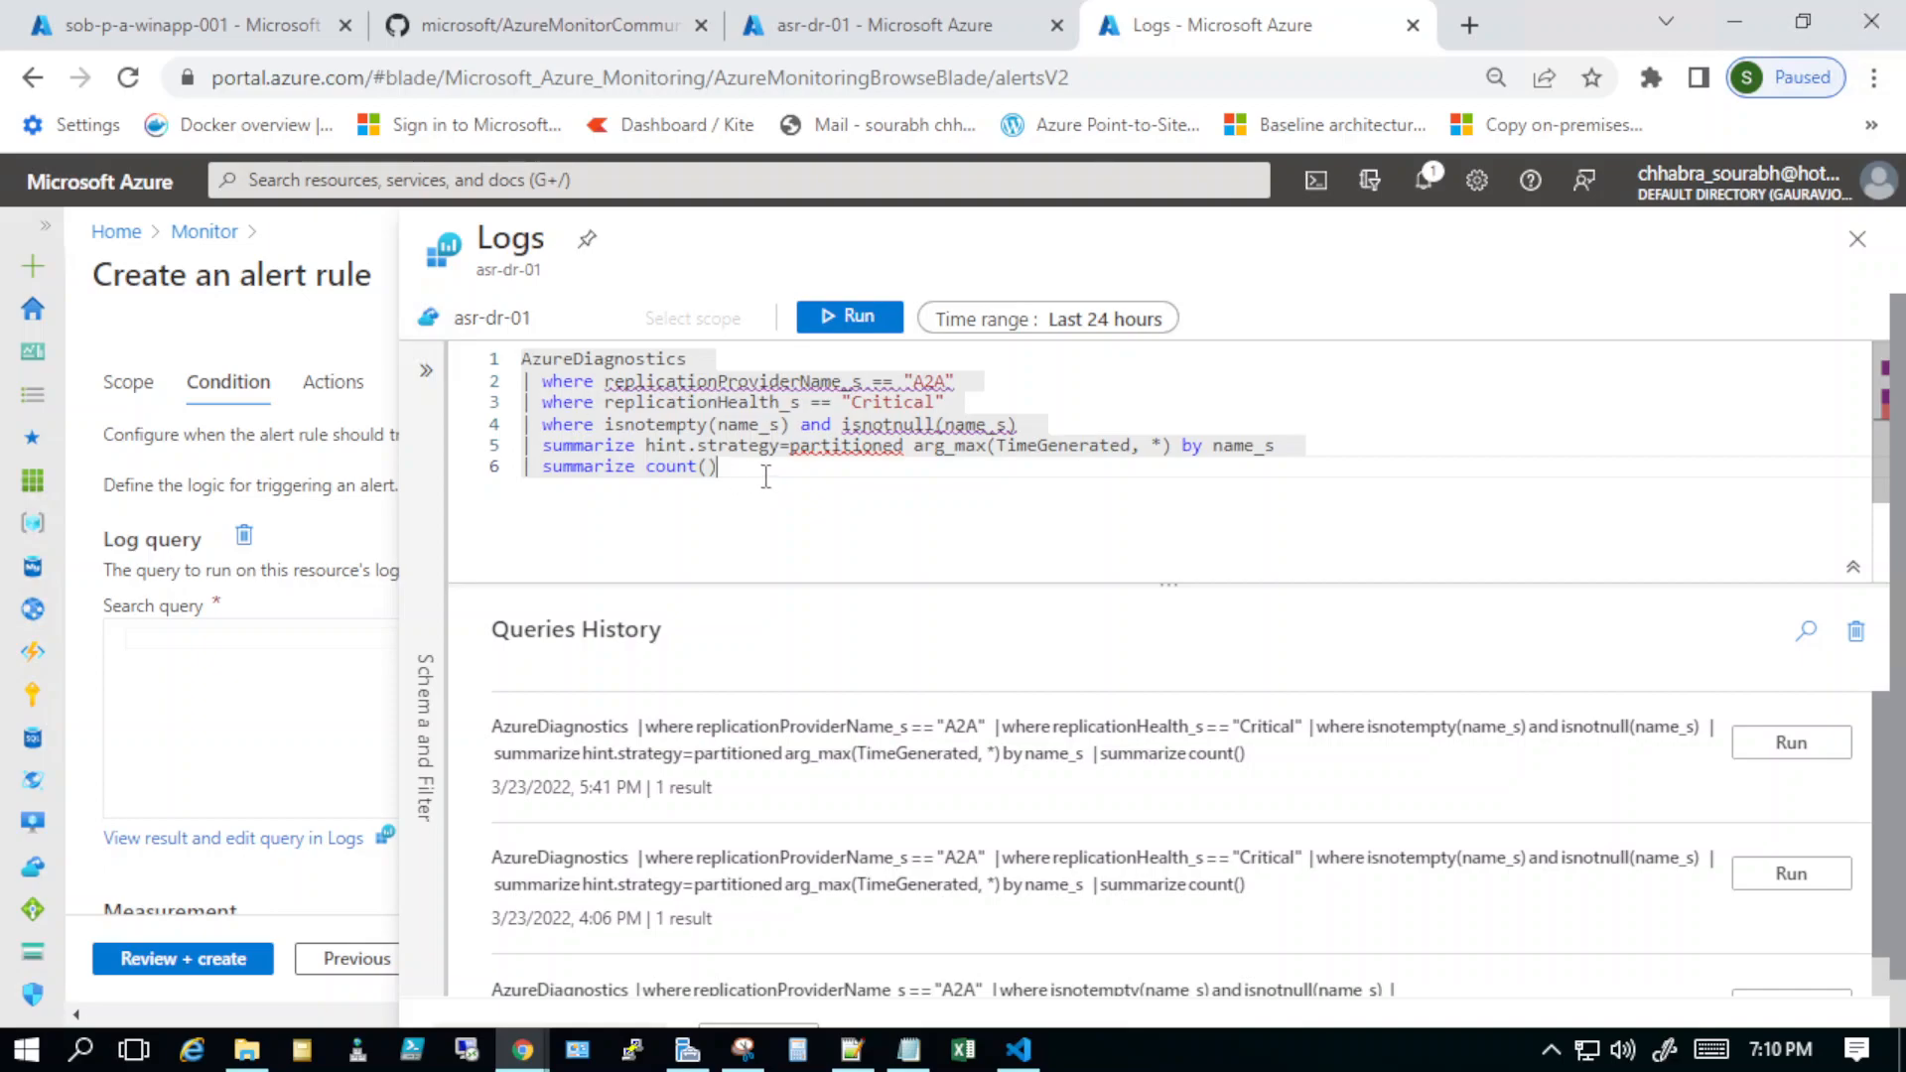
Step: Run the query against asr-dr-01 over the last 24 hours and carry it into the alert rule's condition
left_click(860, 318)
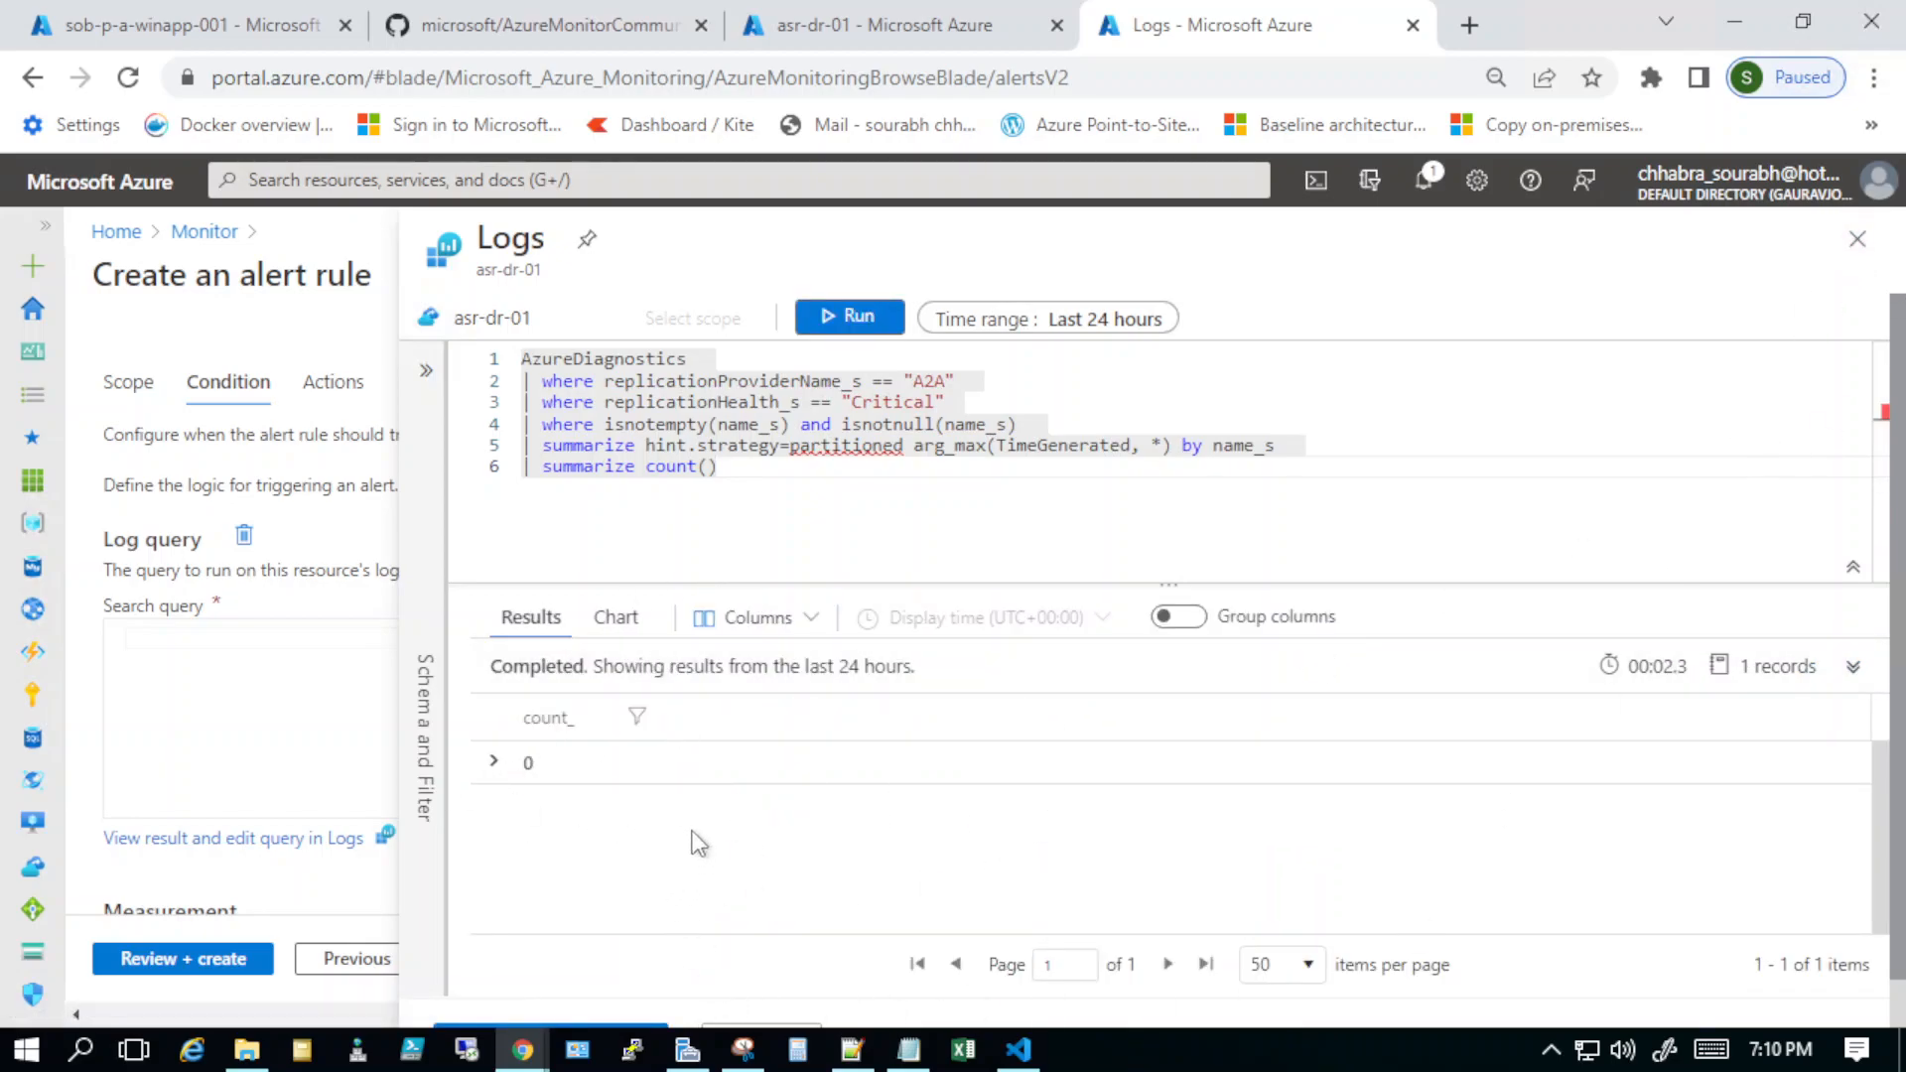
scroll(693, 839, "down", 1)
left_click(537, 995)
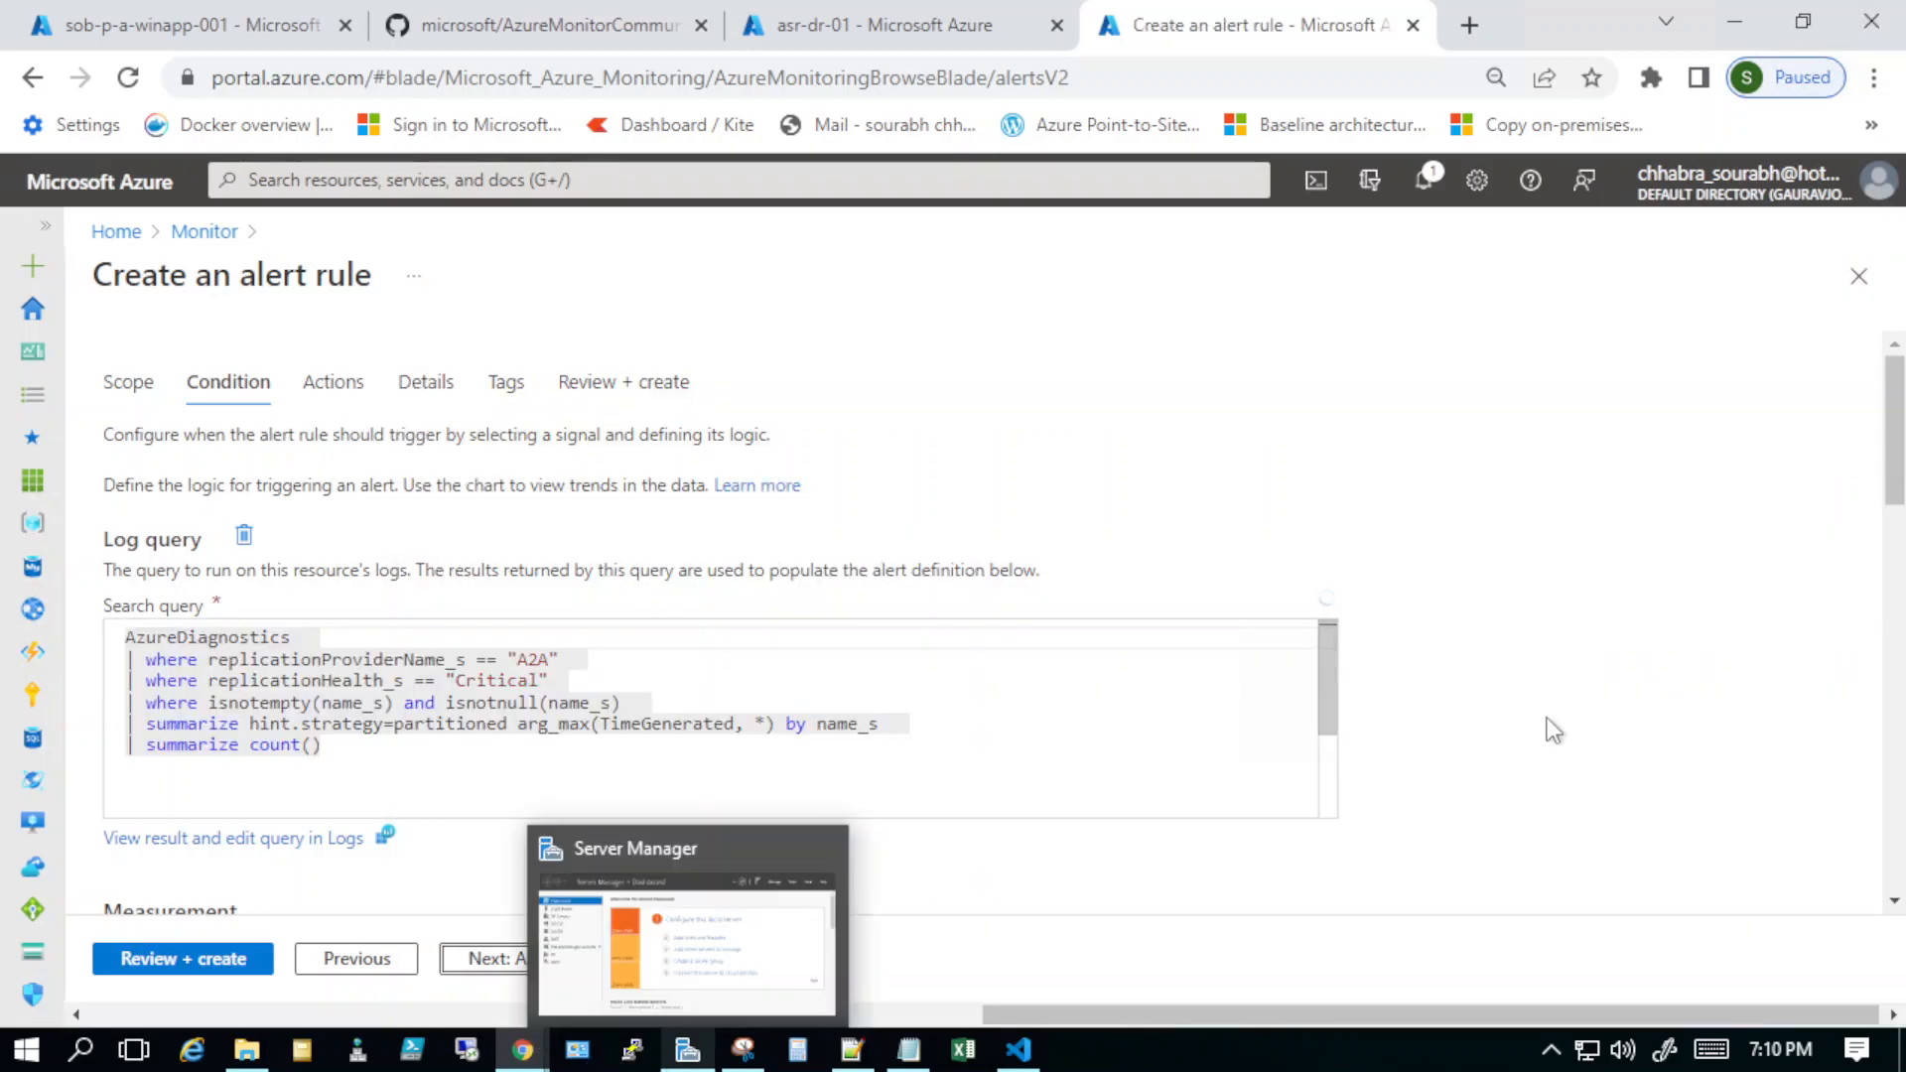
Step: Set the alert logic to the operator Greater than or equal to with a threshold value of 1
scroll(1733, 574, "down", 5)
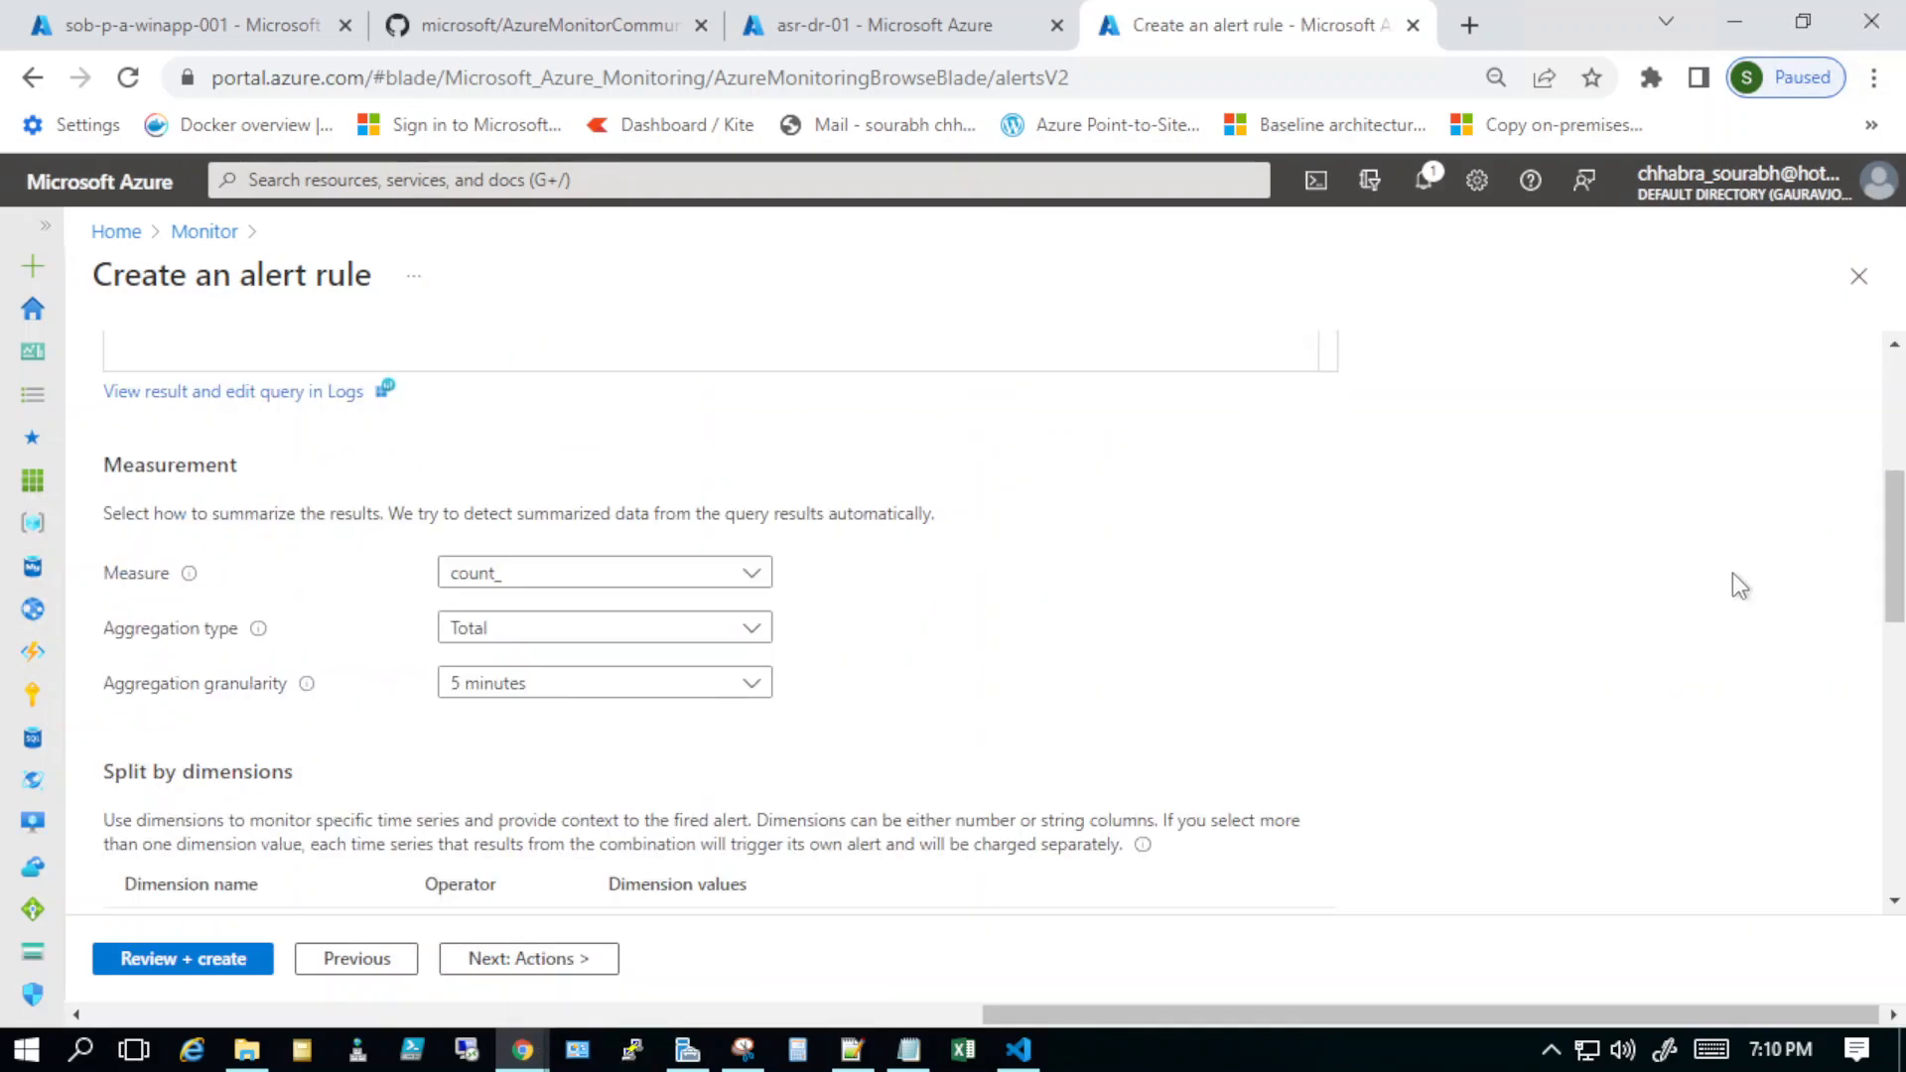
scroll(1732, 573, "down", 3)
scroll(1711, 556, "up", 2)
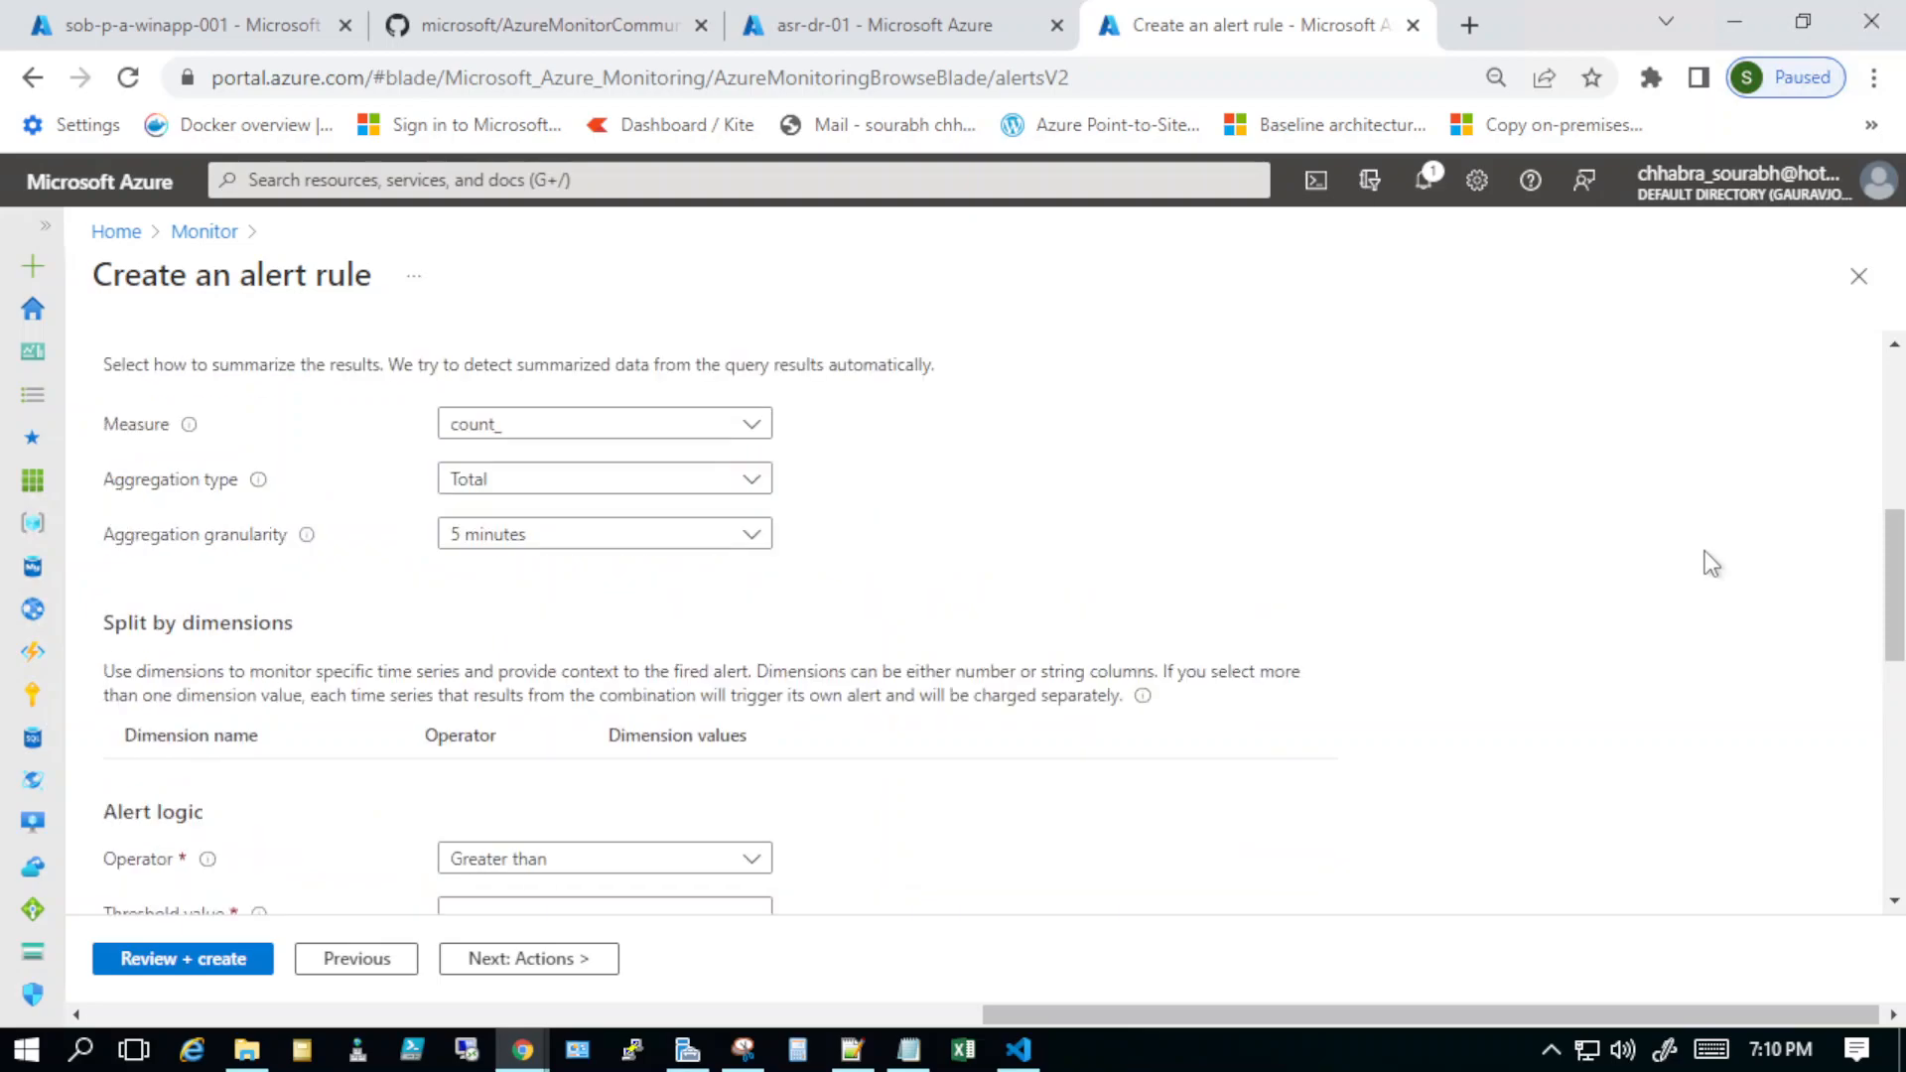
scroll(1704, 552, "up", 6)
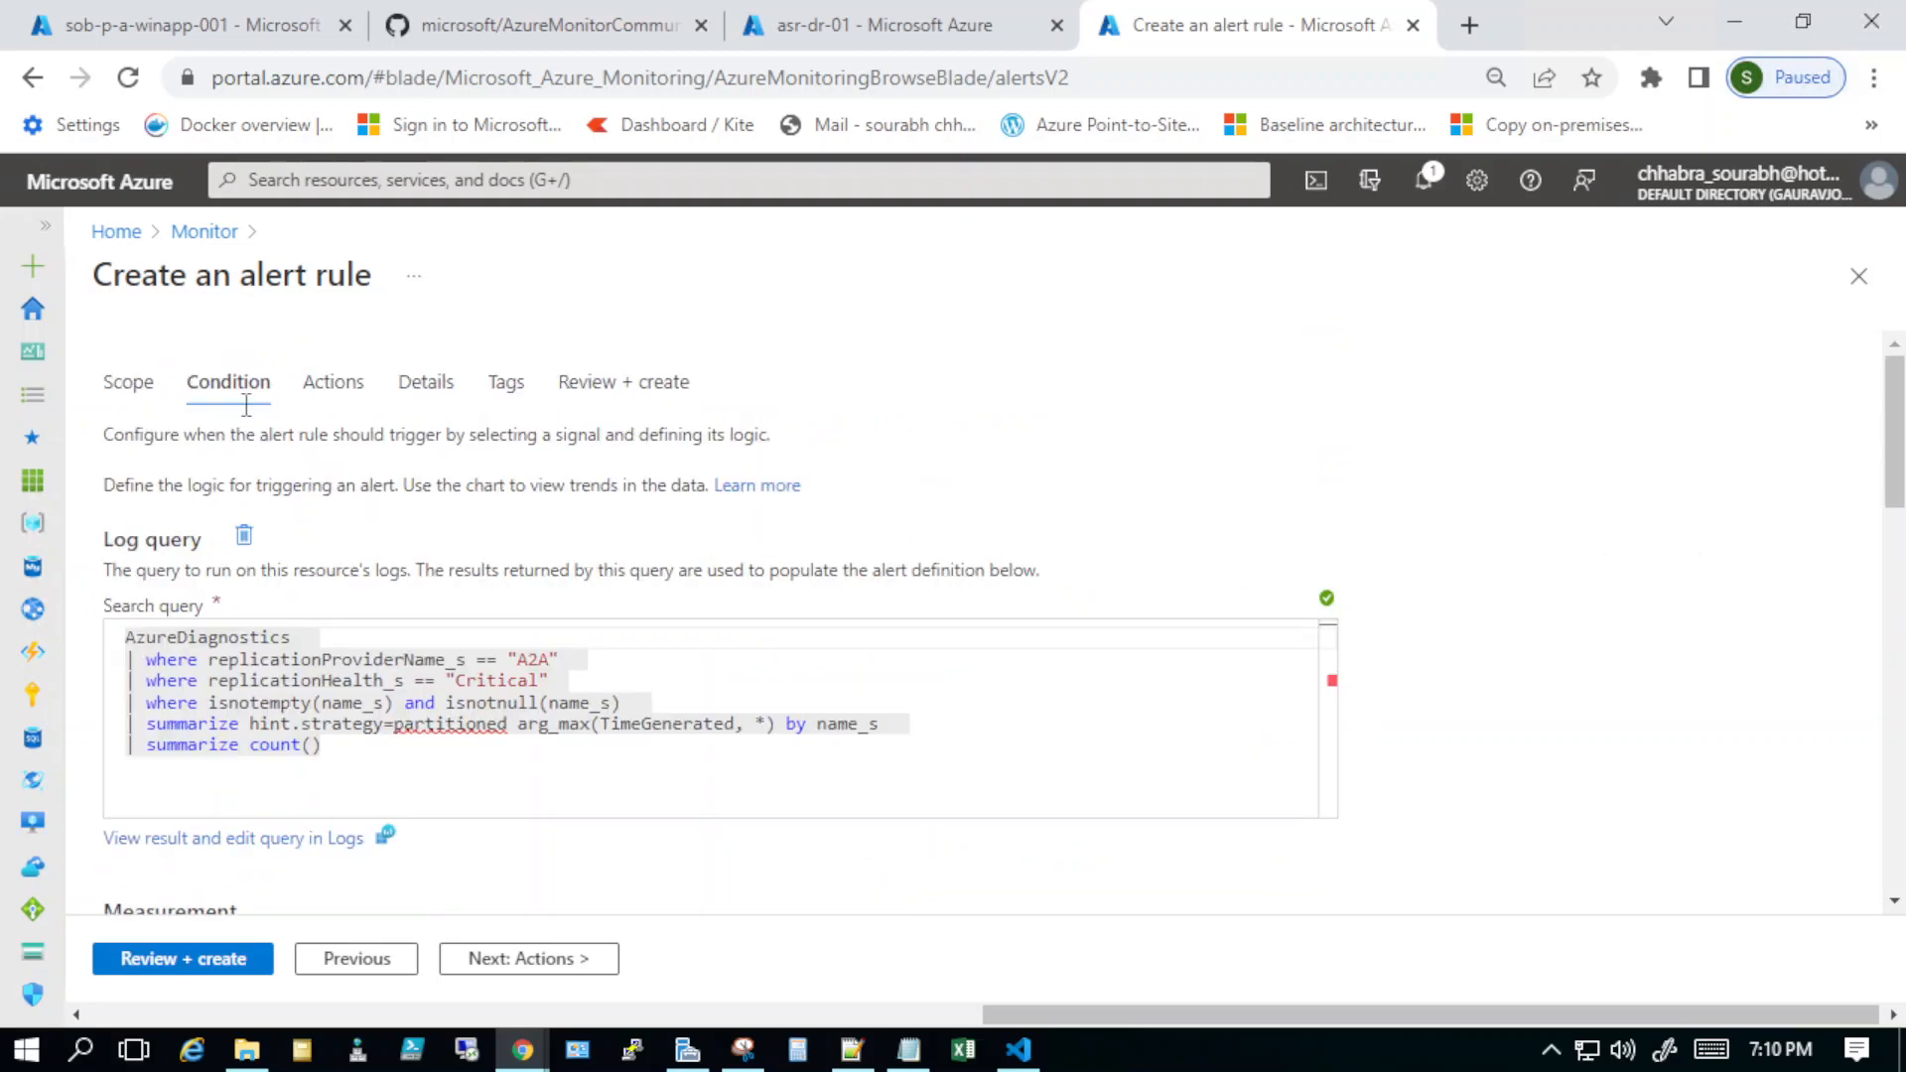
scroll(1585, 588, "down", 5)
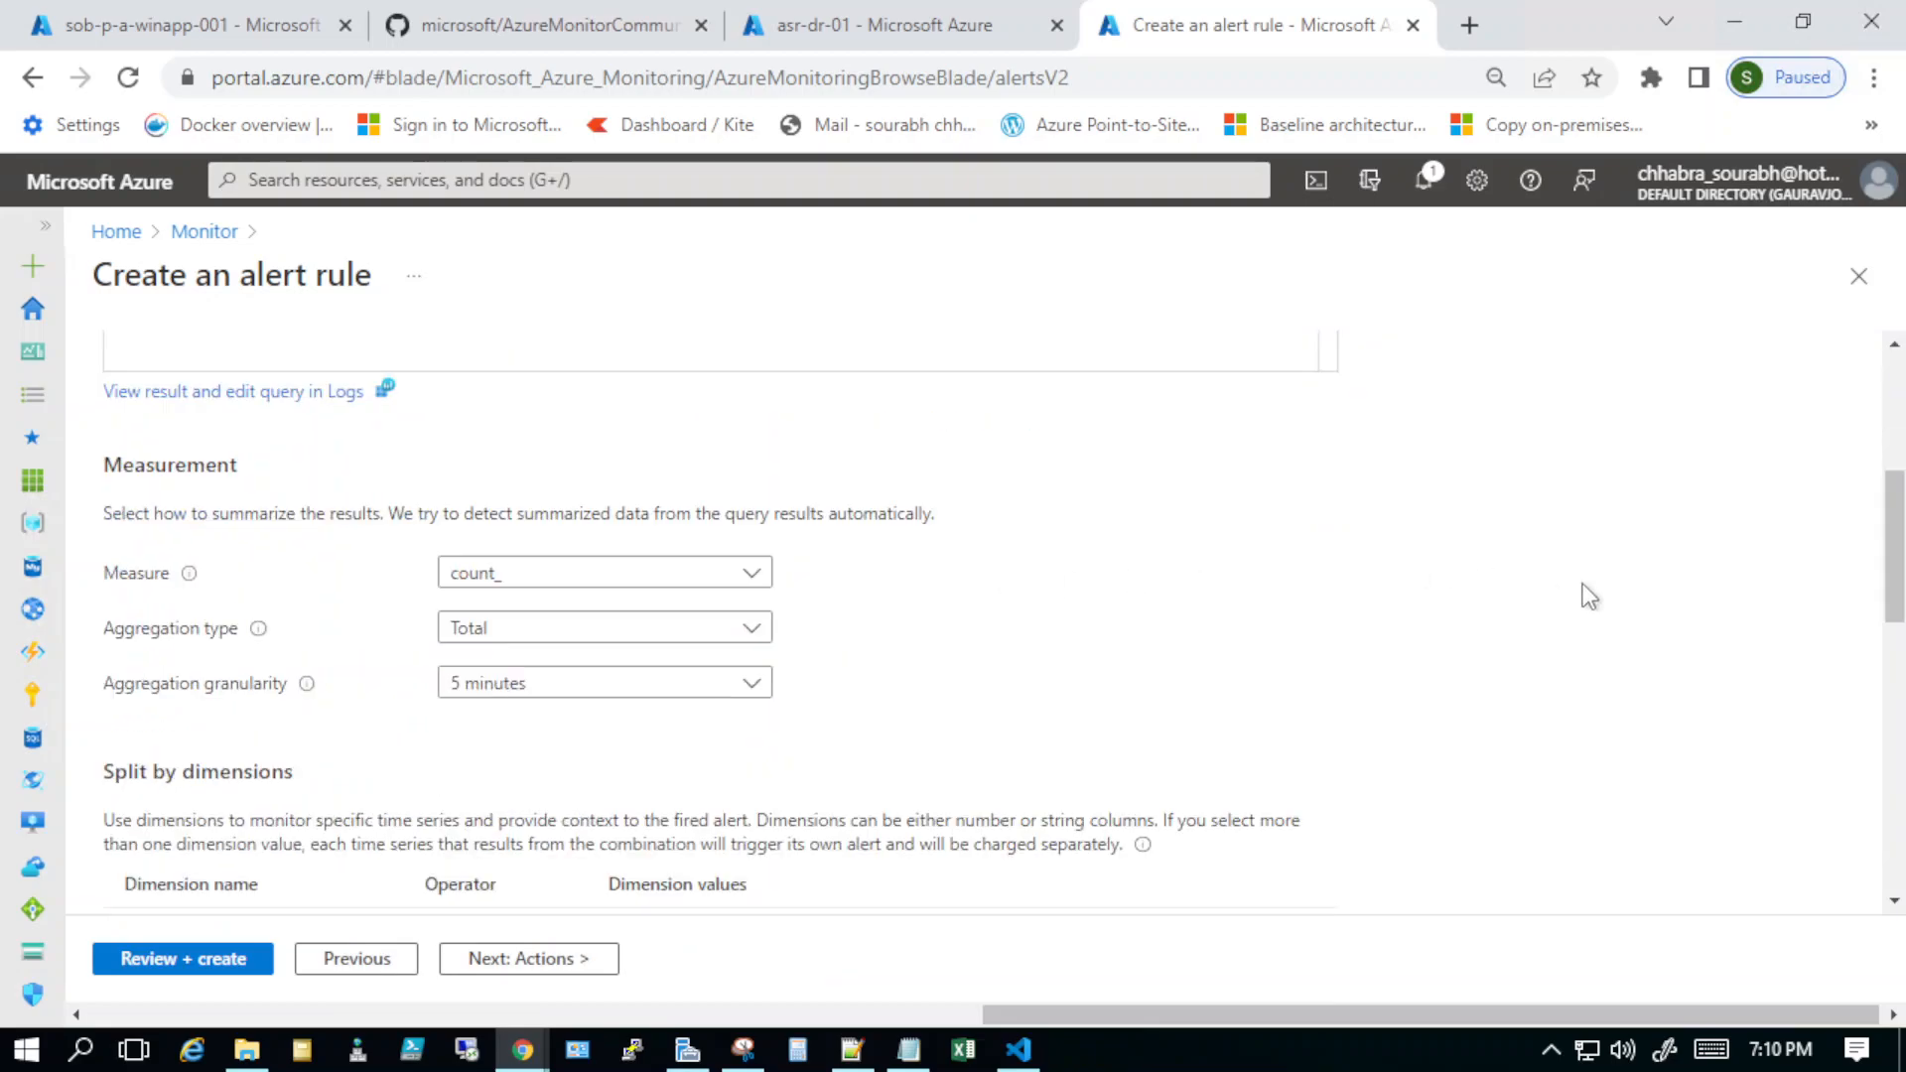
scroll(1588, 596, "down", 2)
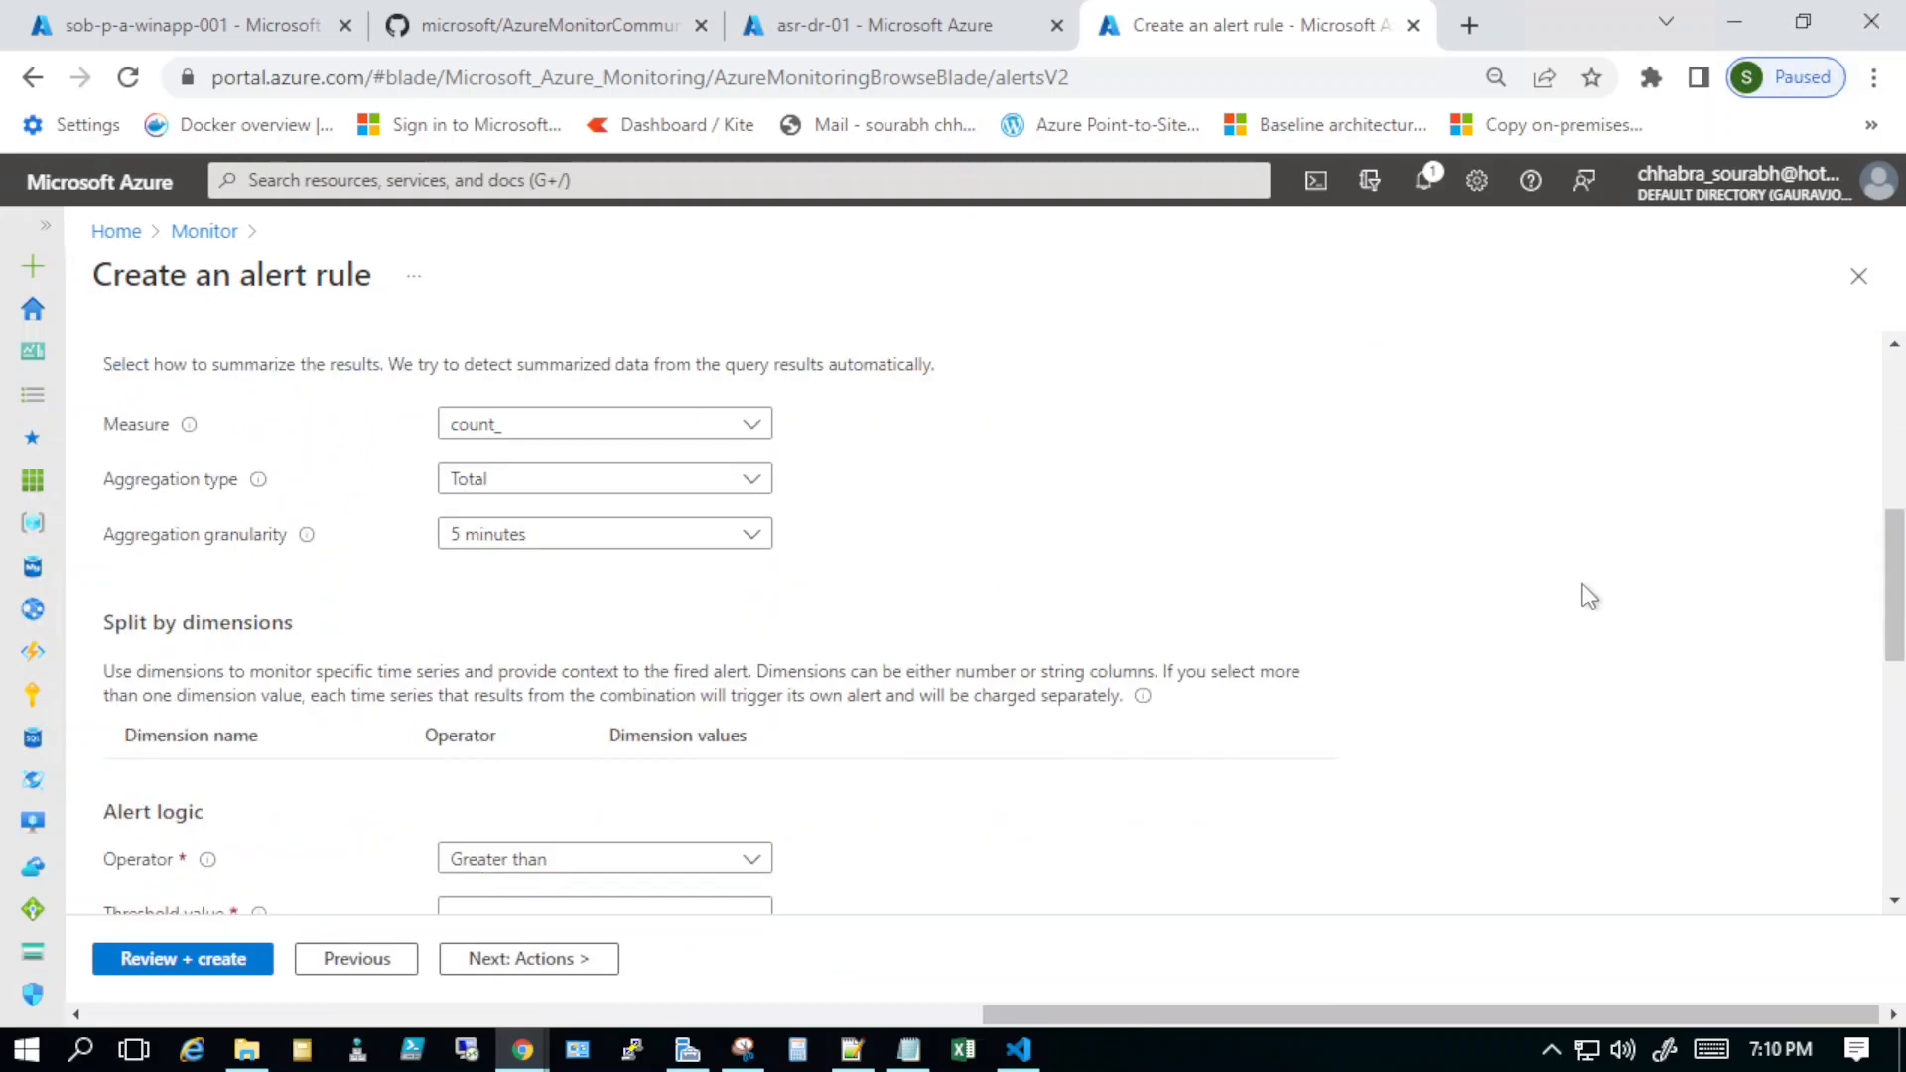
scroll(1588, 595, "down", 3)
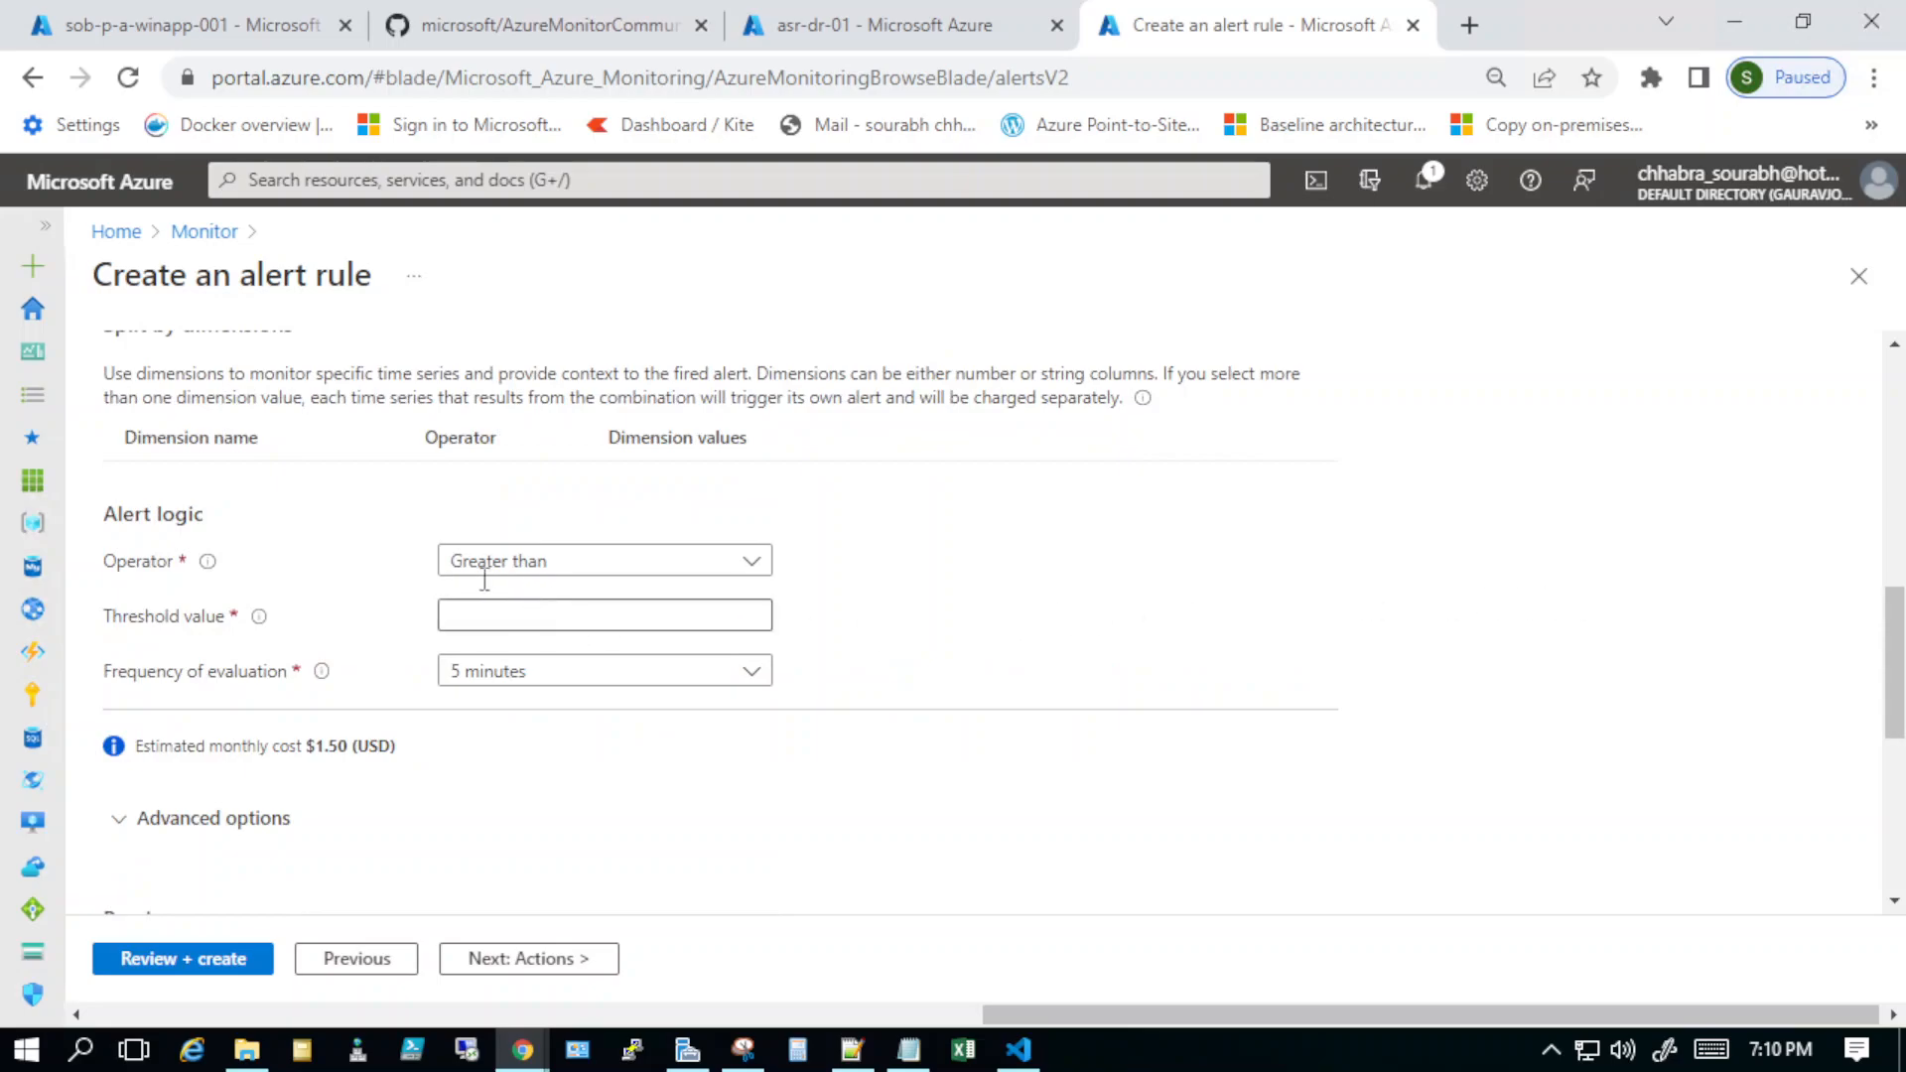
left_click(544, 564)
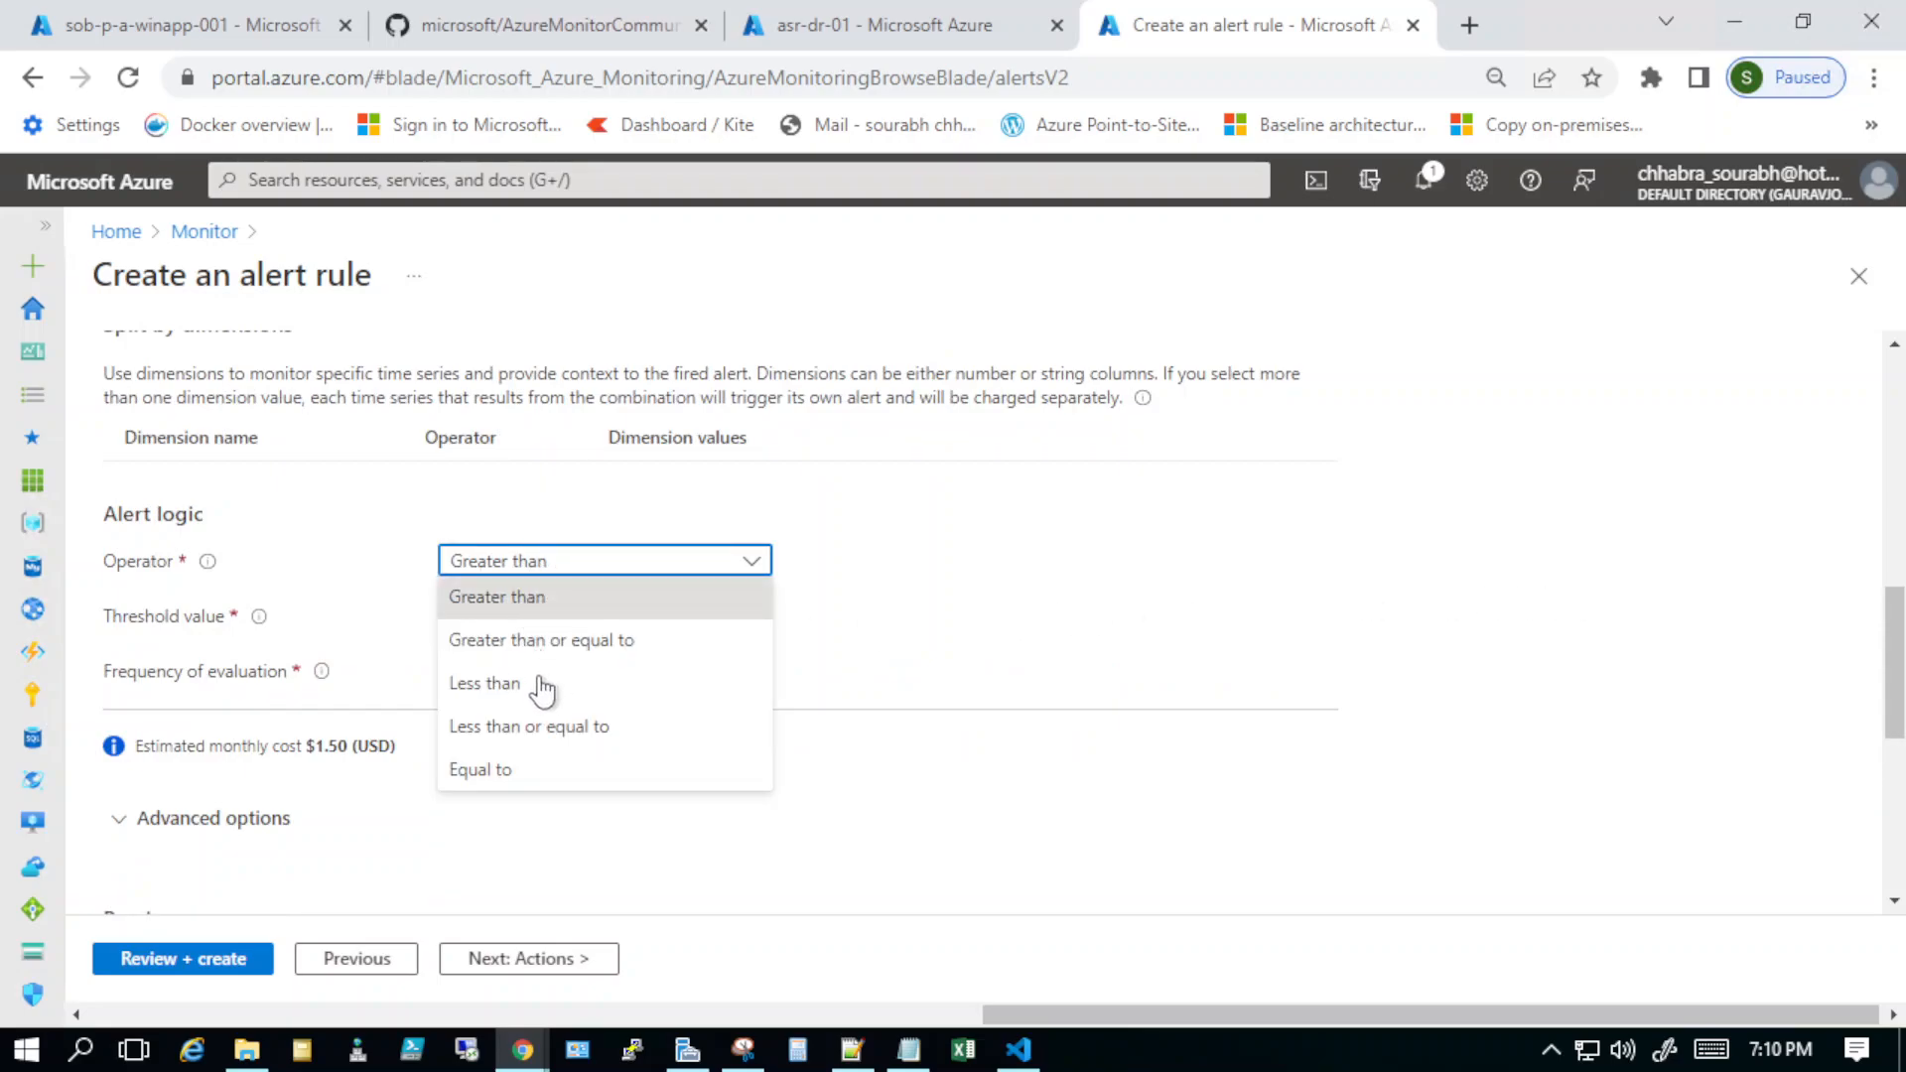
left_click(526, 643)
left_click(553, 615)
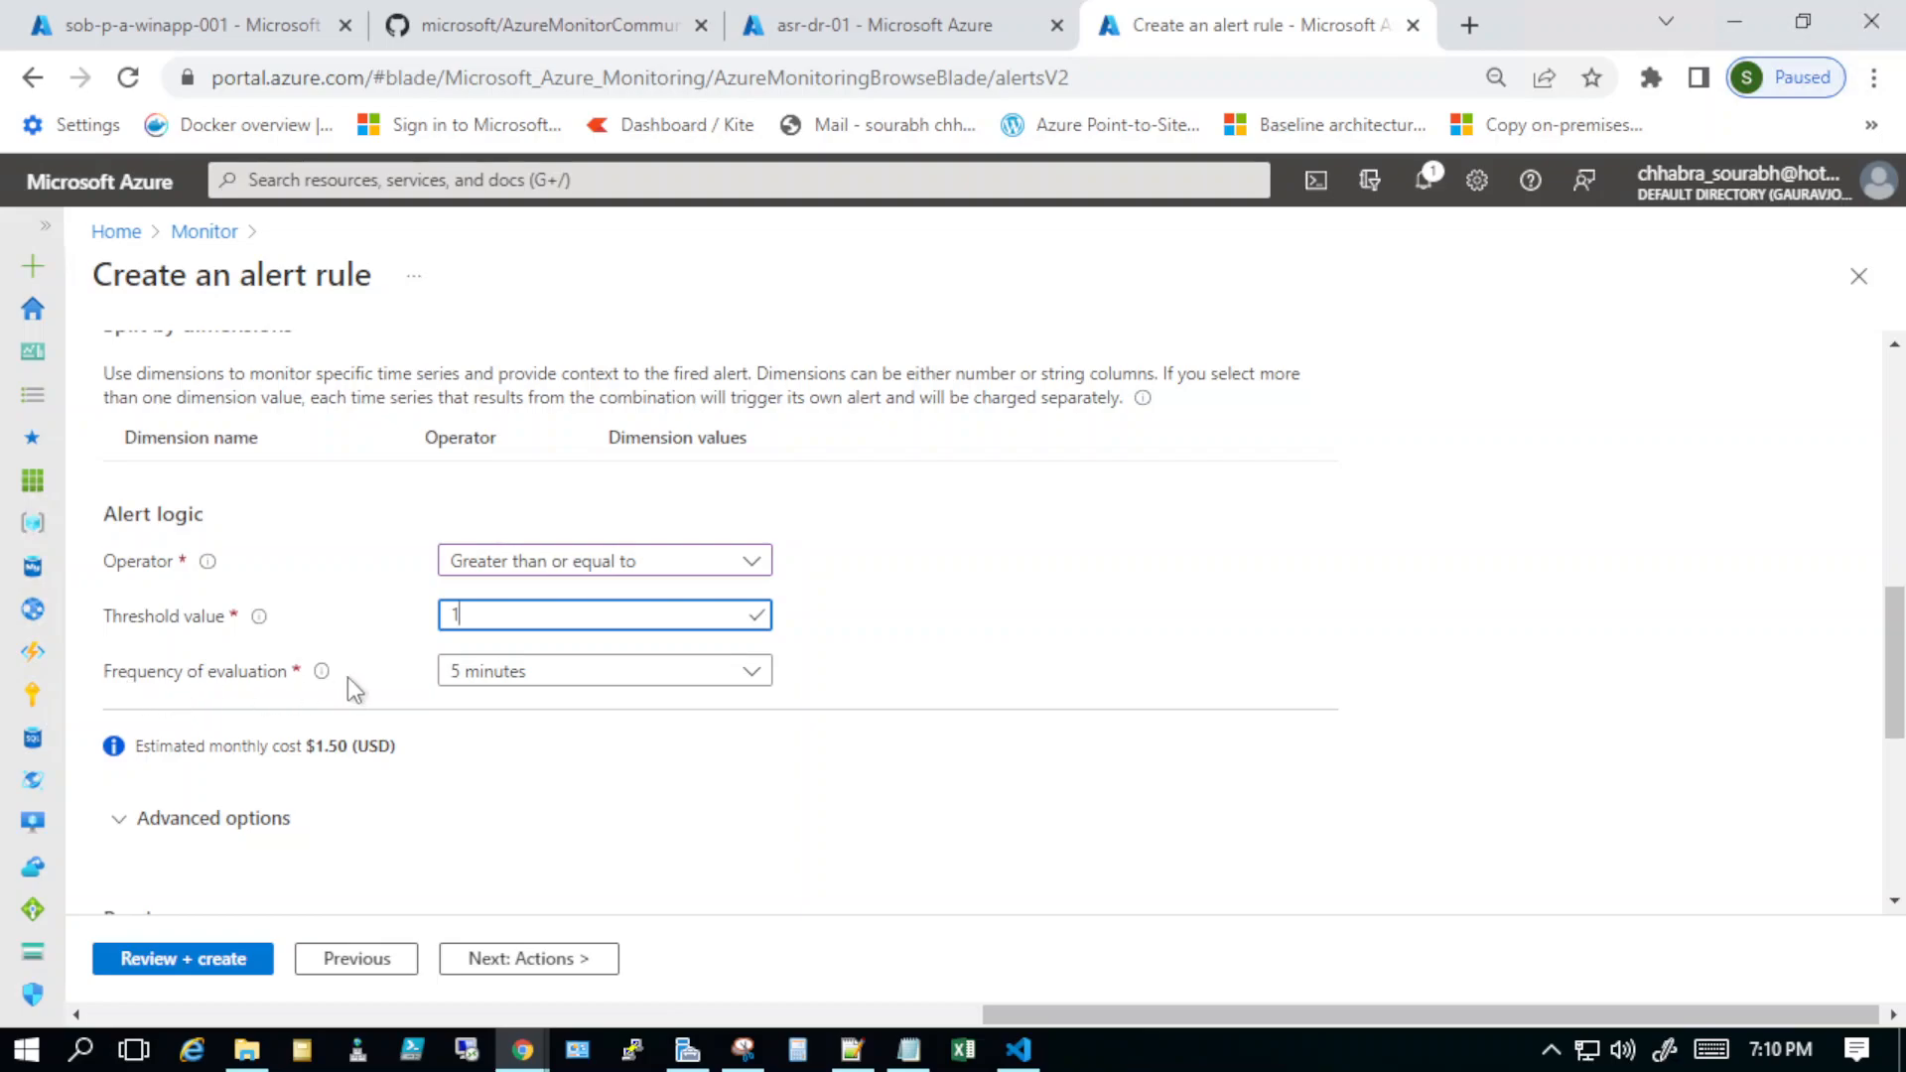
Step: Try a frequency of evaluation of 10 minutes, and set it back to 5 minutes
mouse_move(323, 676)
left_click(754, 675)
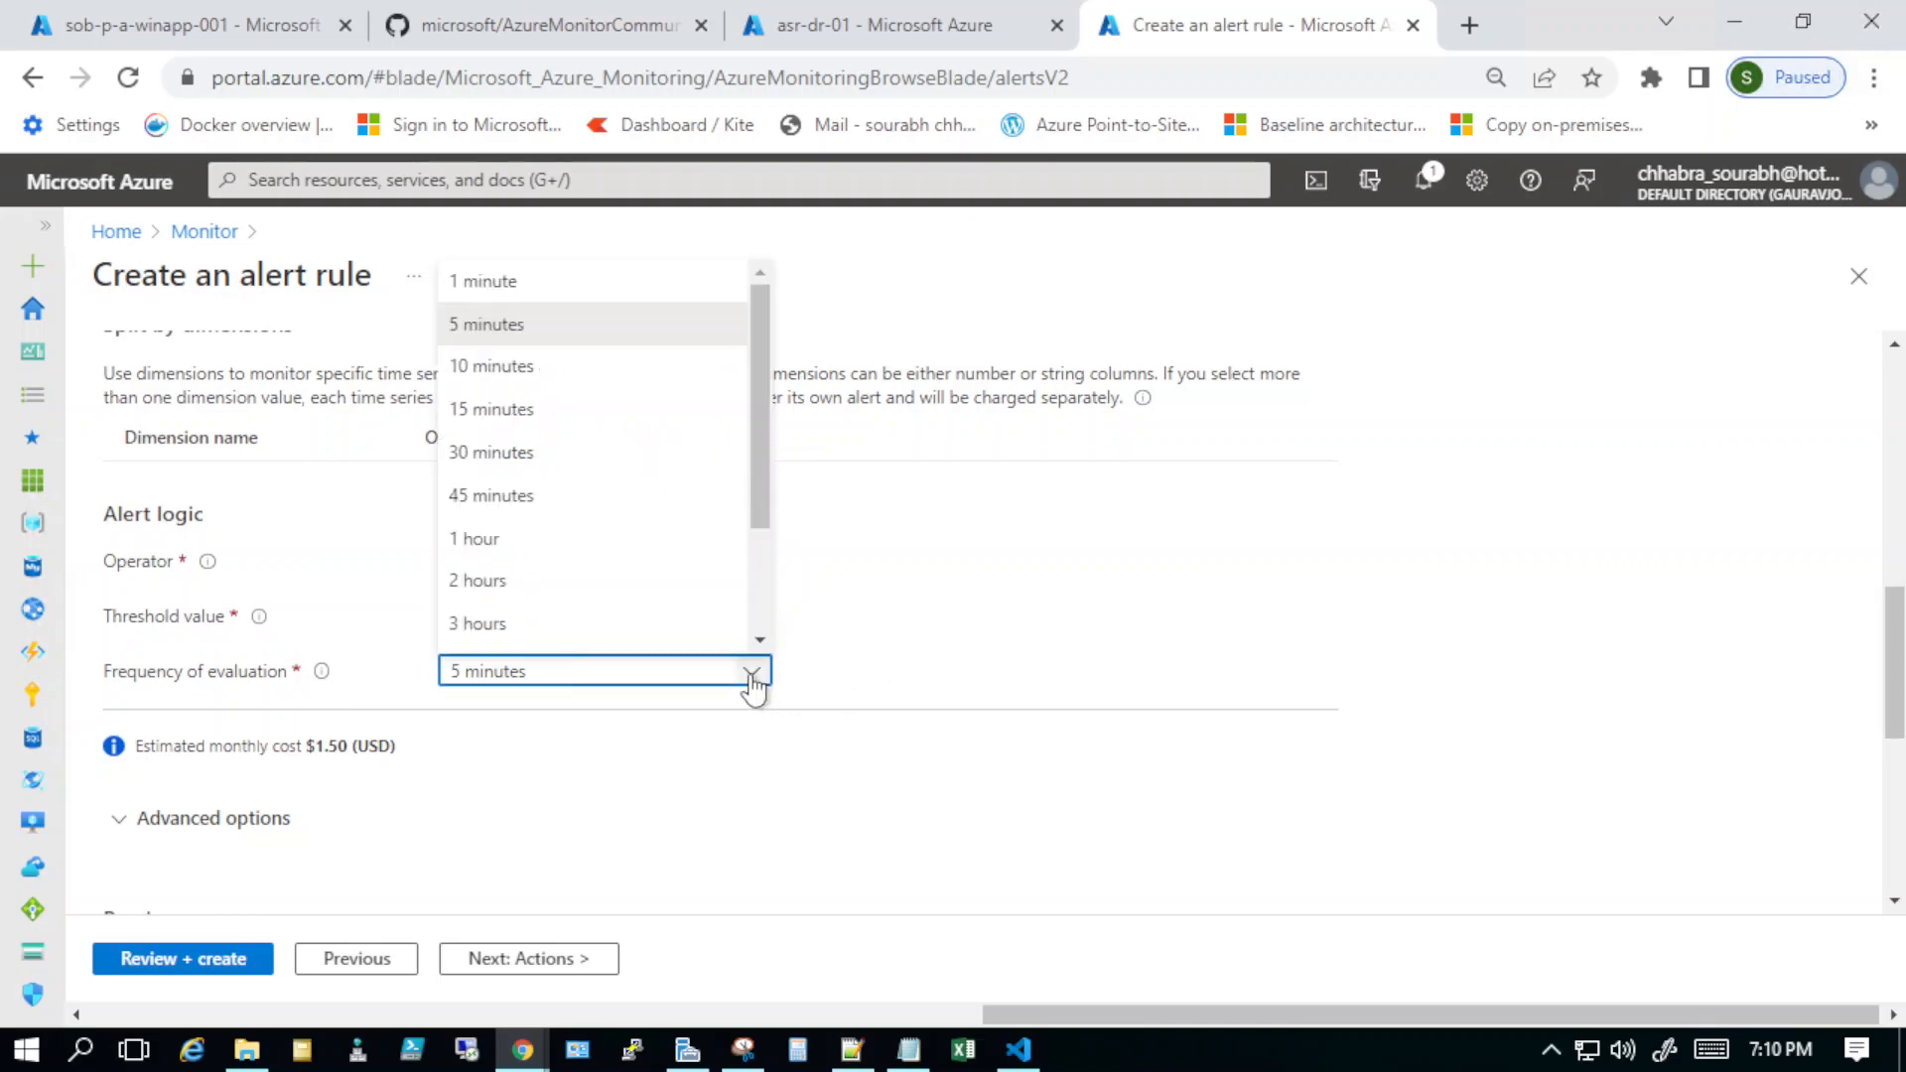
left_click(548, 369)
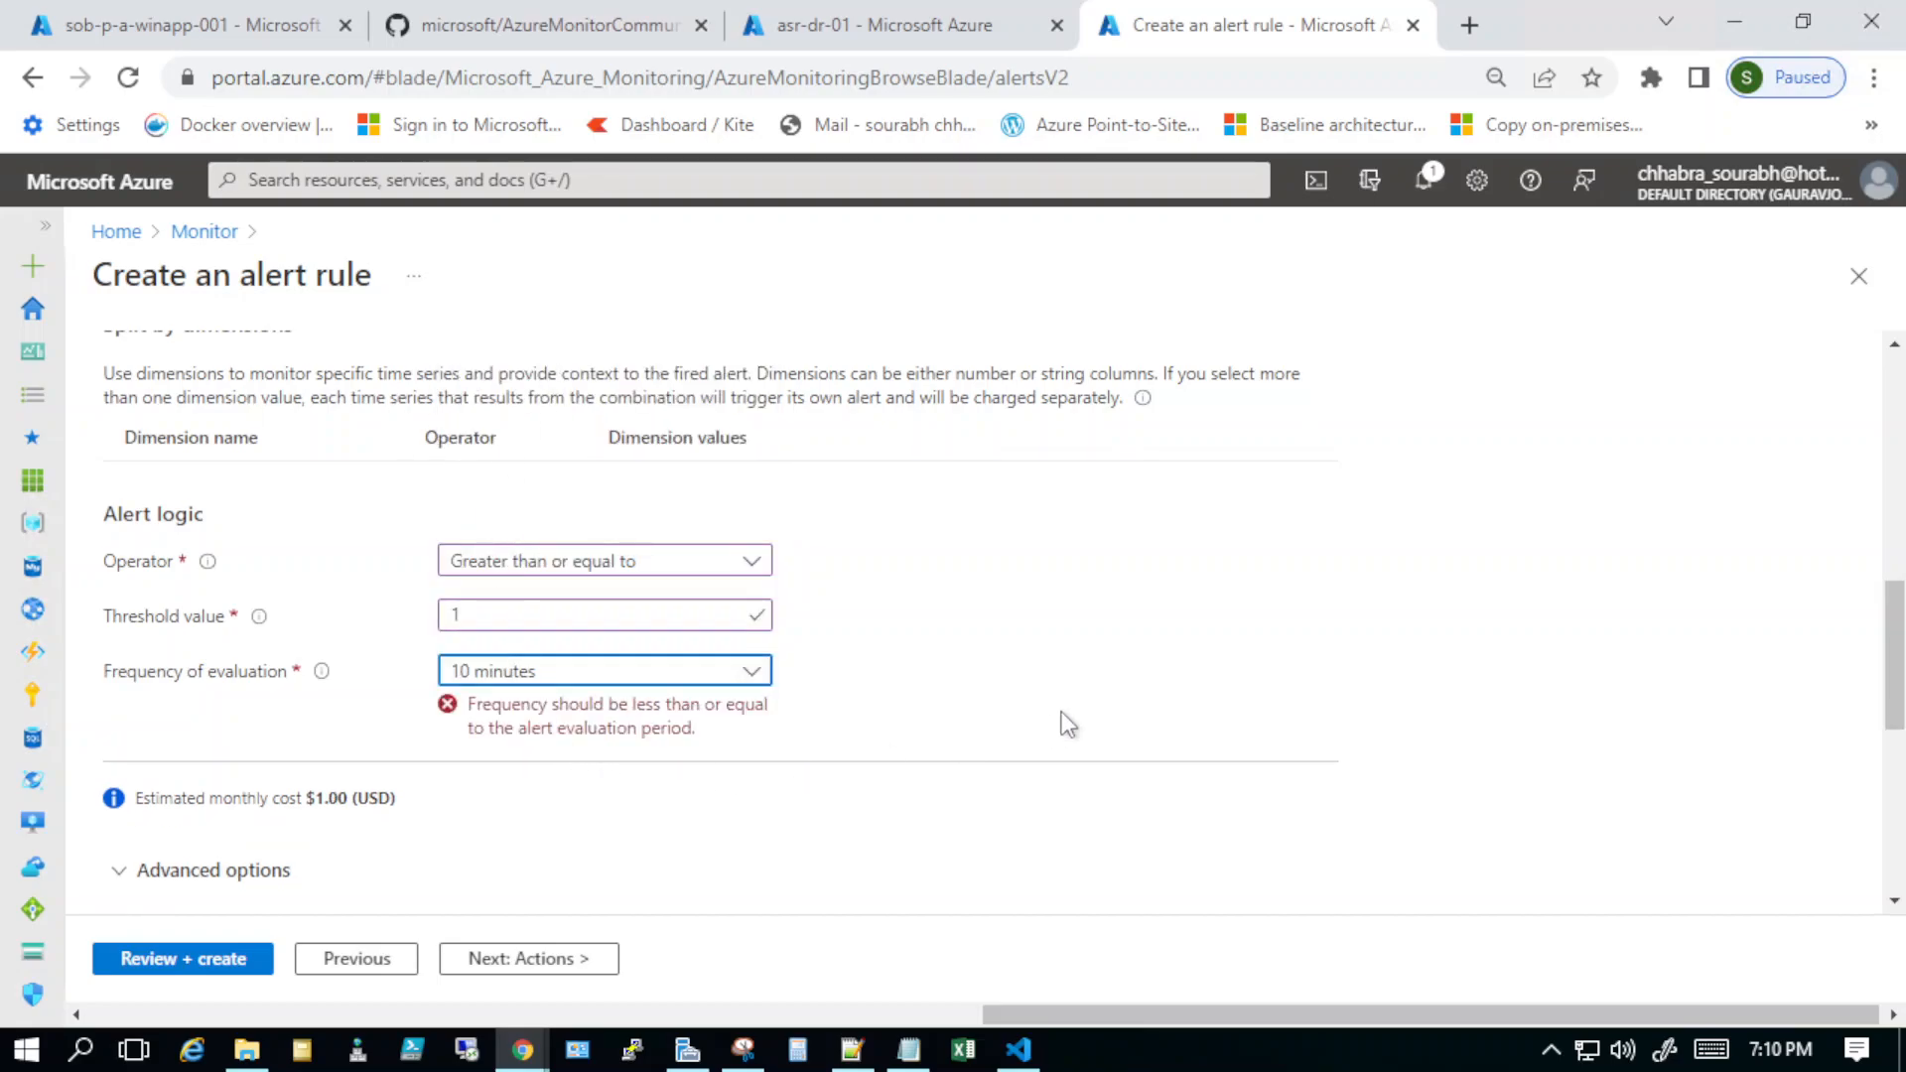
left_click(762, 680)
left_click(518, 319)
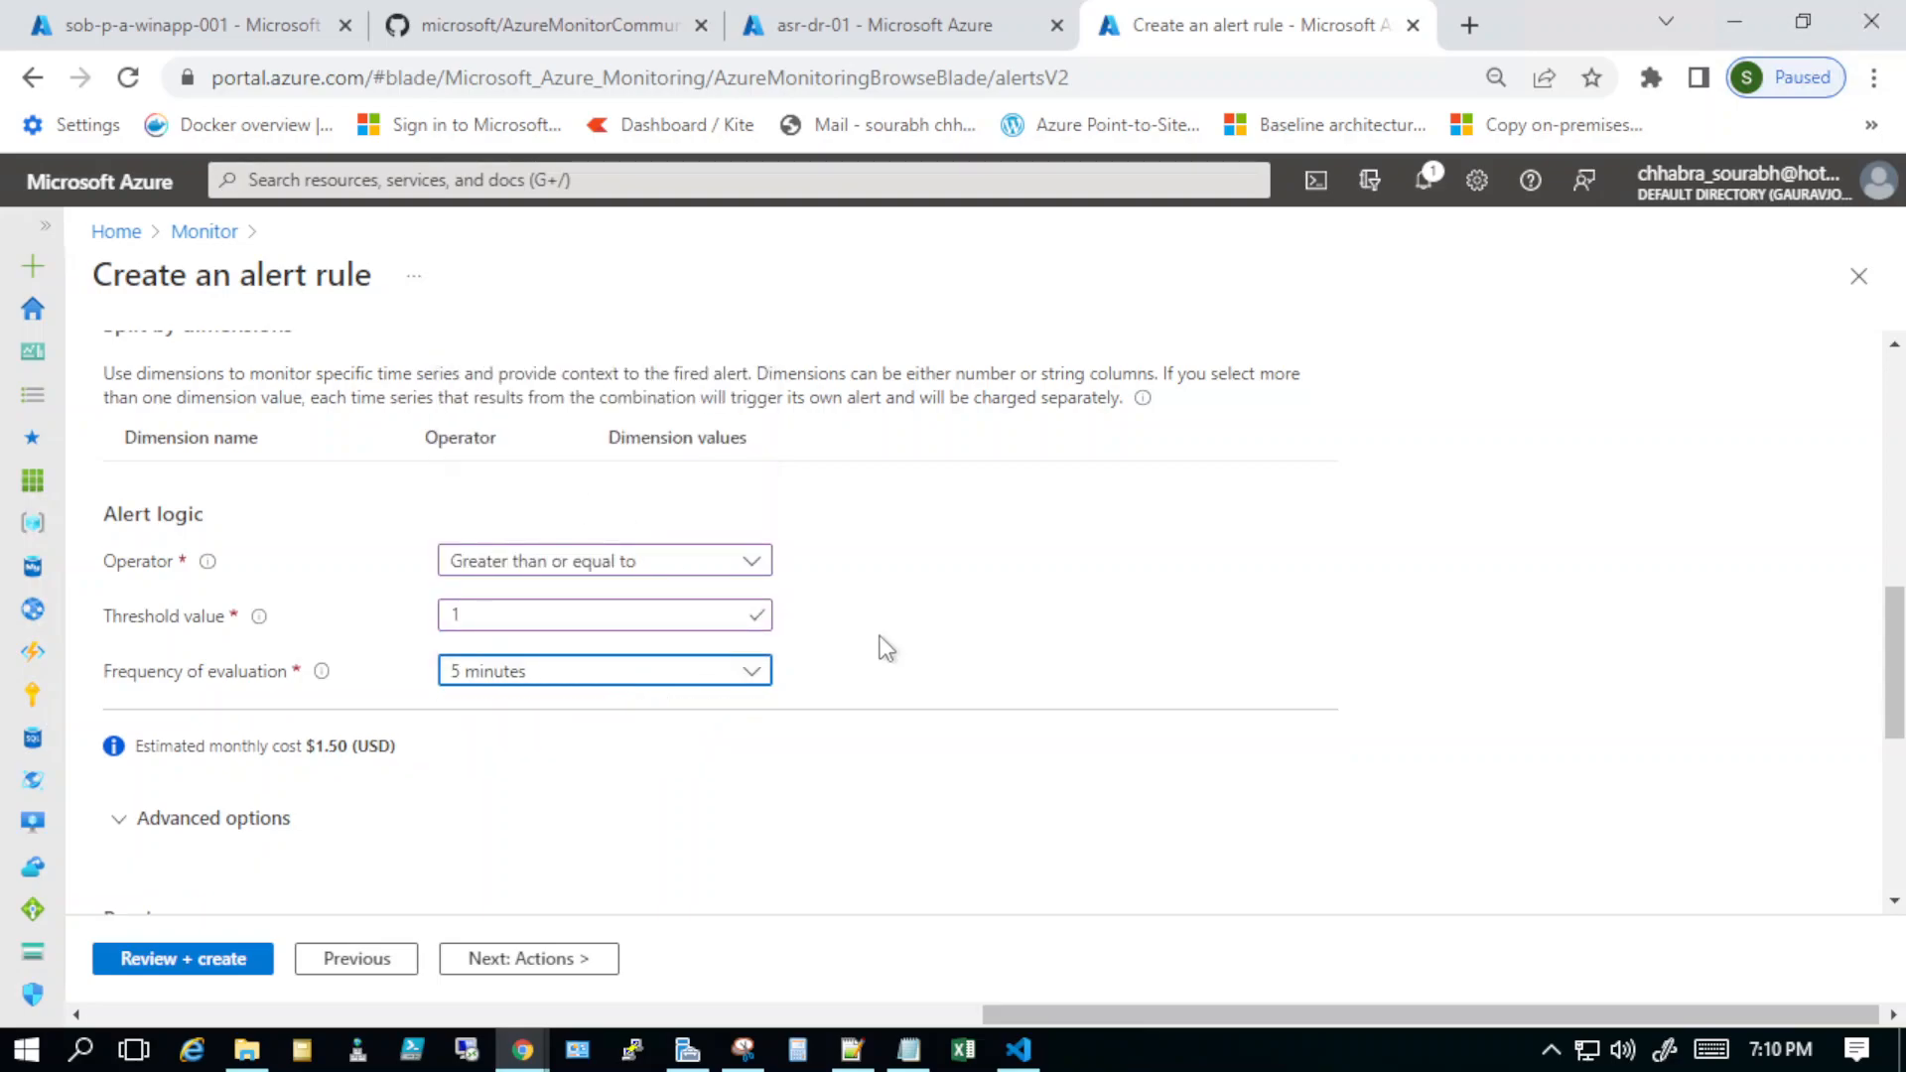
Step: Examine the condition's estimated monthly cost and preview chart, checking the choices for its time series and time range
scroll(881, 808, "down", 3)
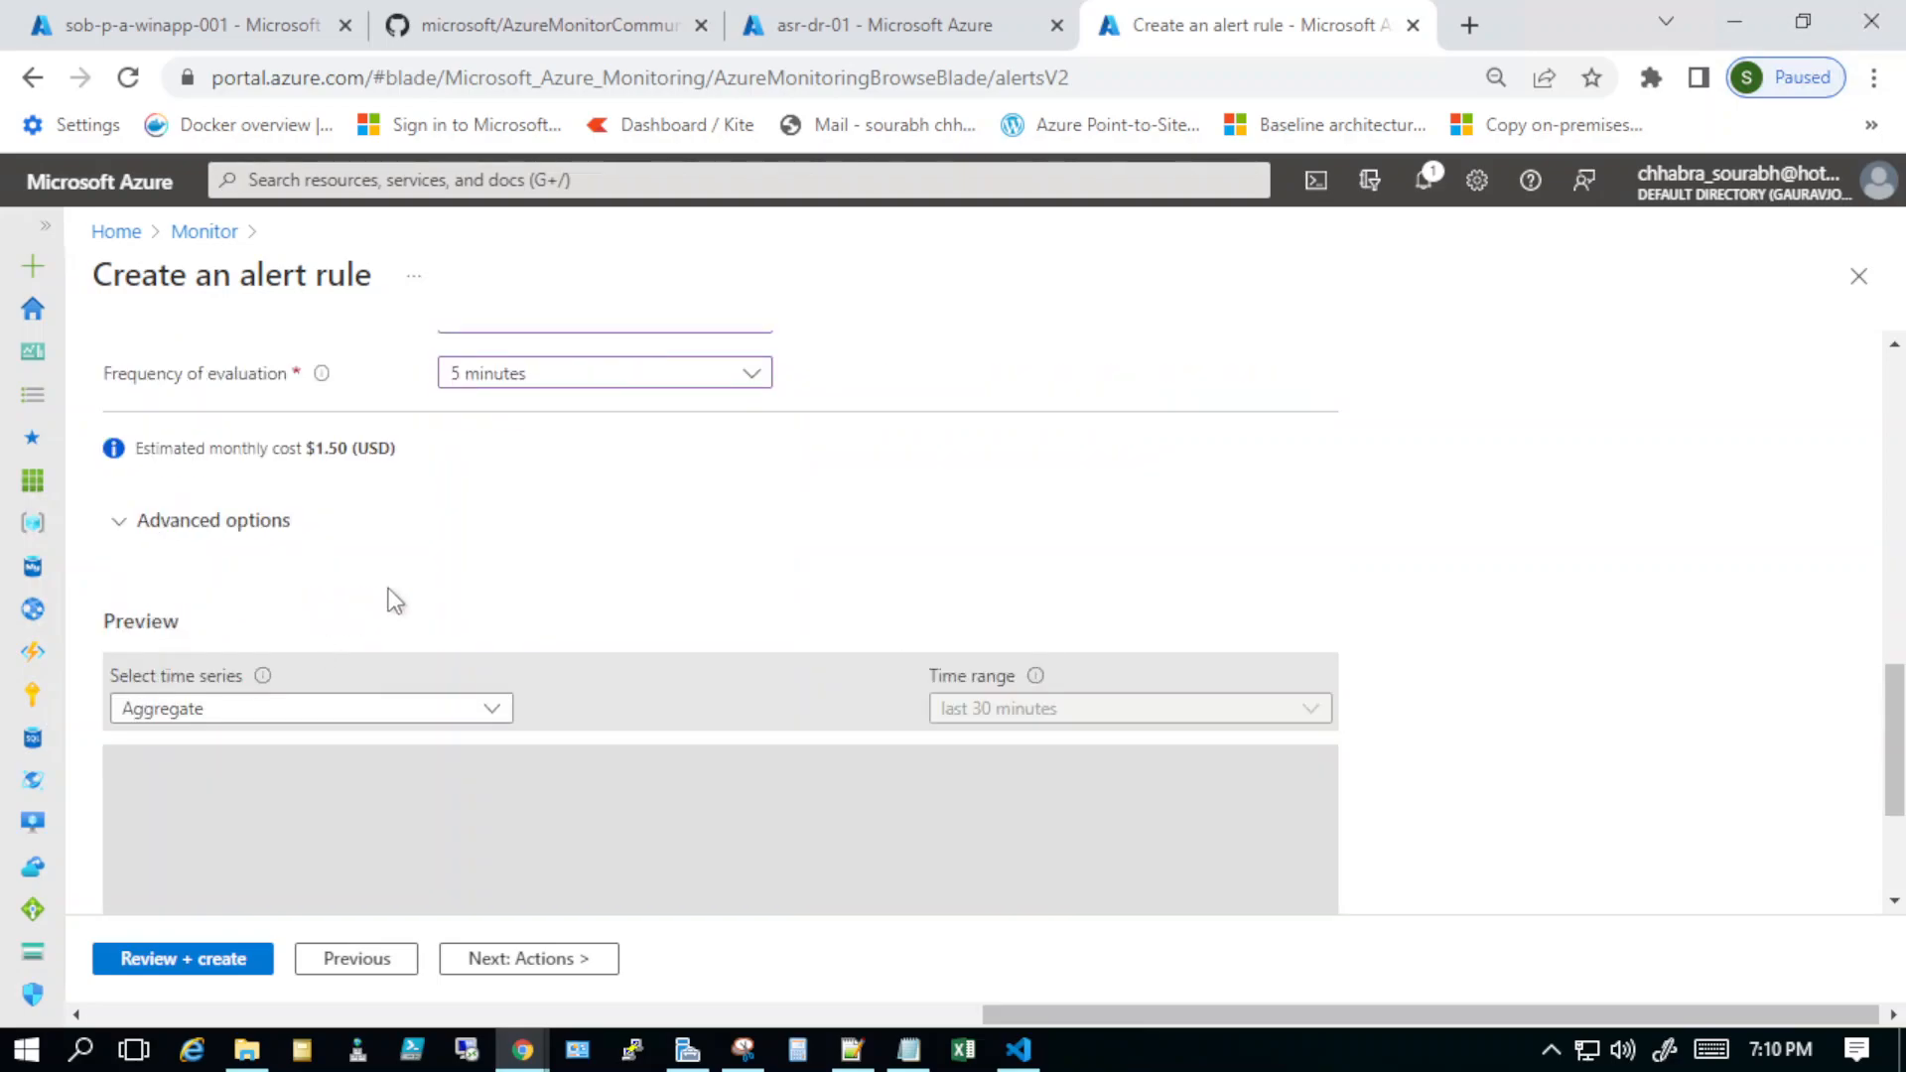
left_click_drag(403, 447, 141, 433)
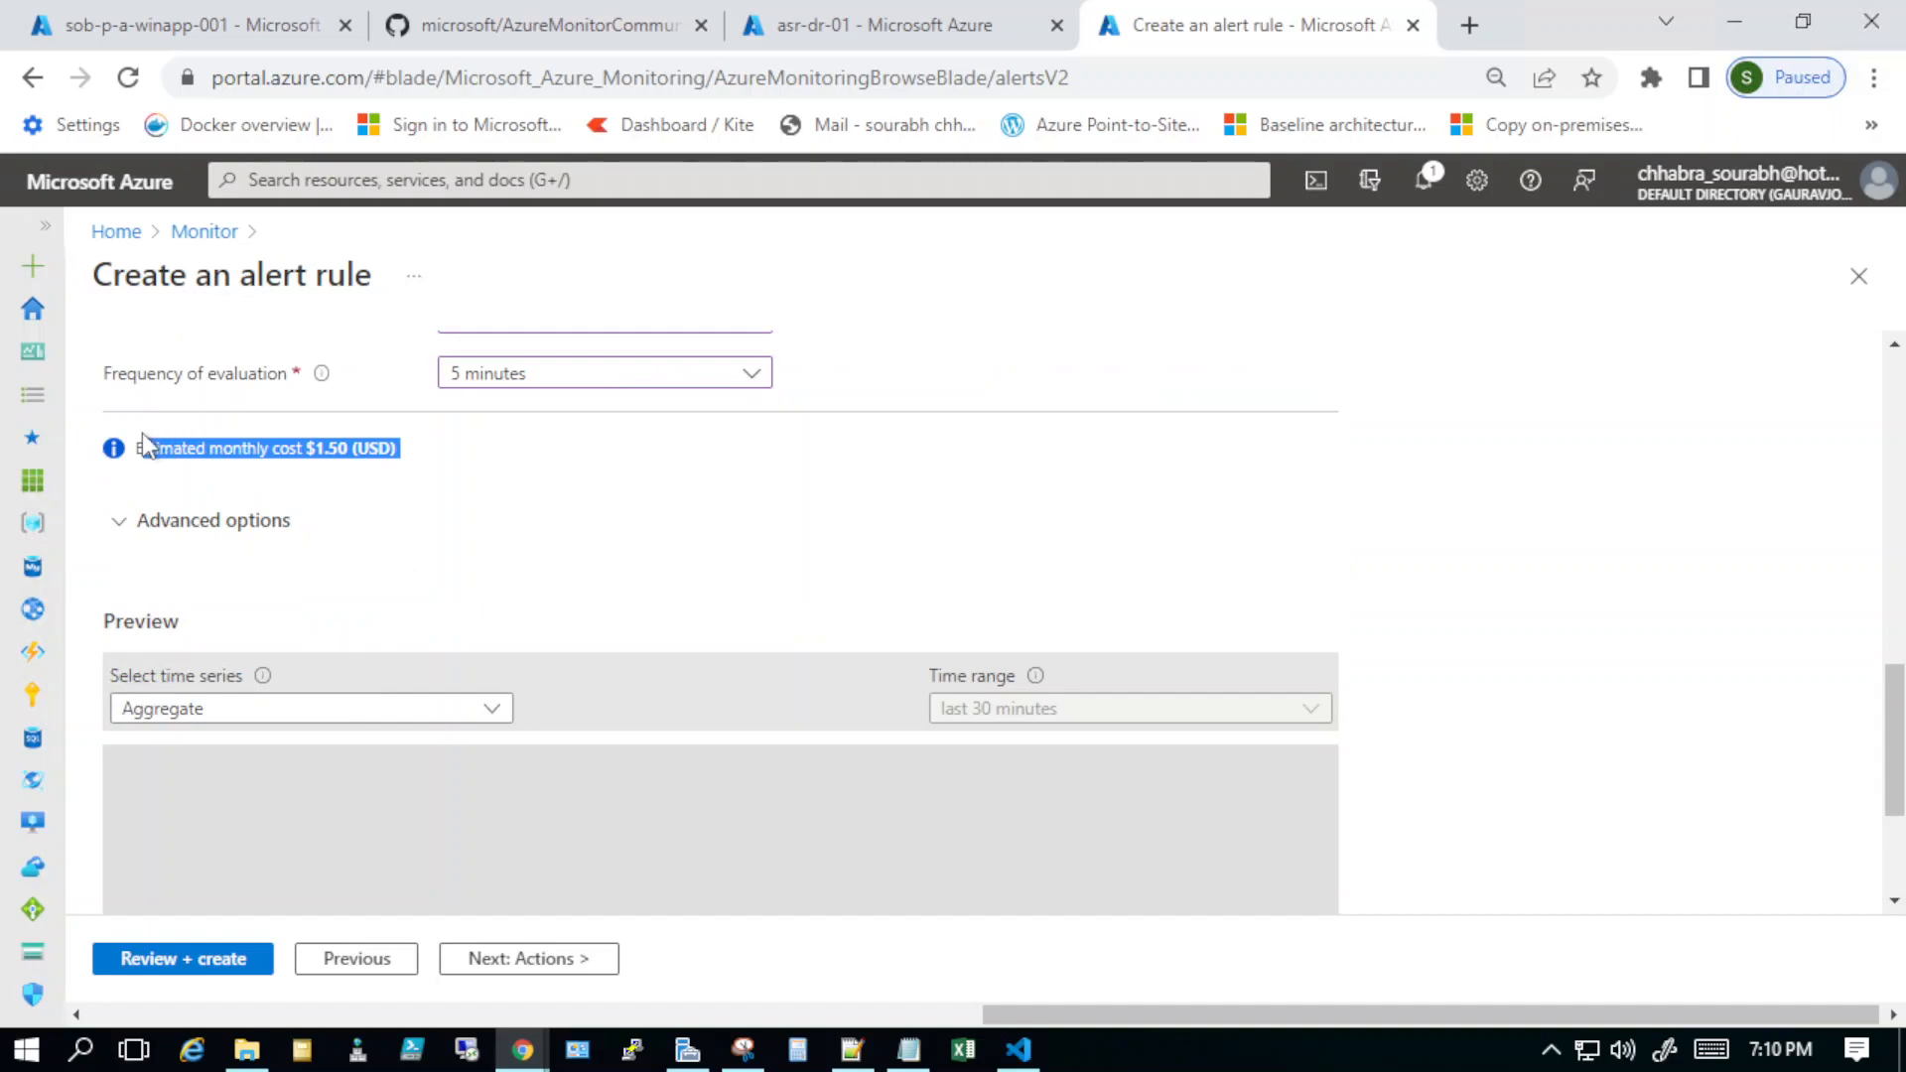
left_click(414, 499)
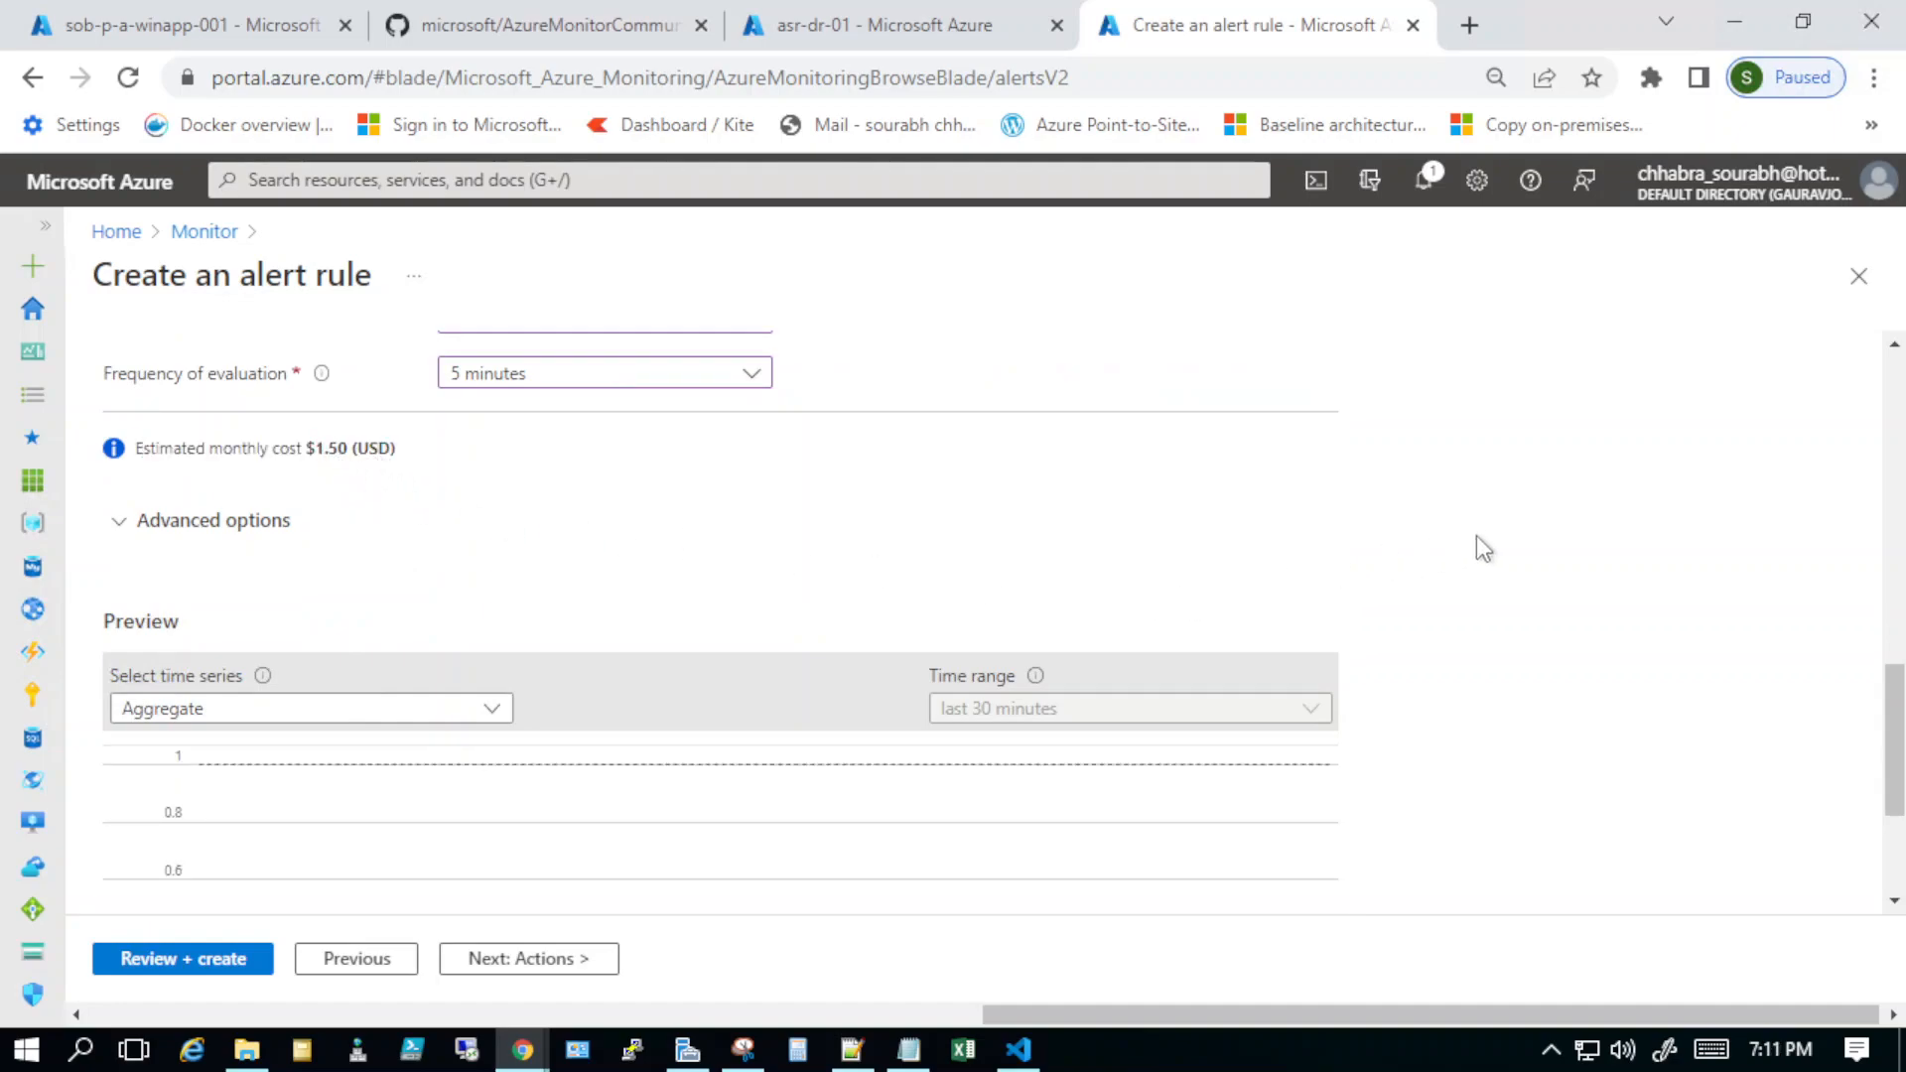
scroll(1483, 549, "down", 3)
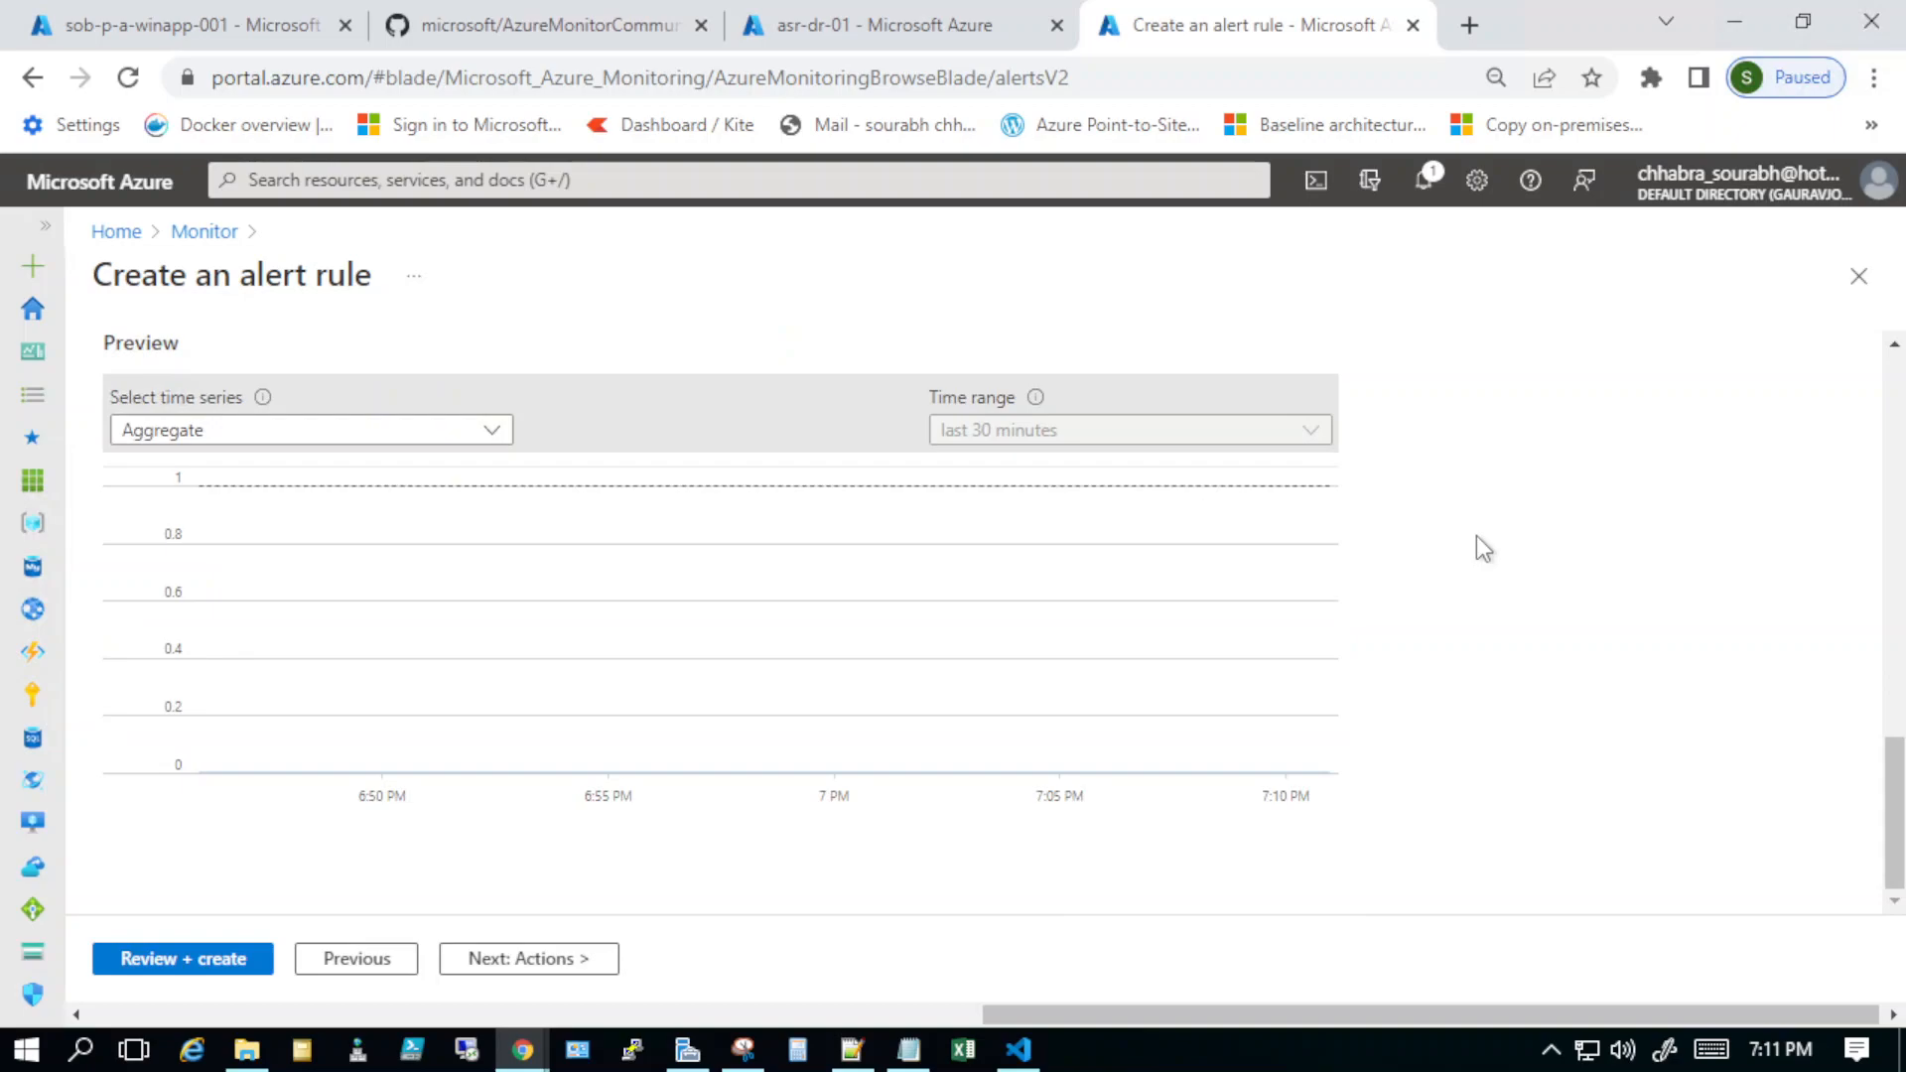
scroll(496, 621, "up", 2)
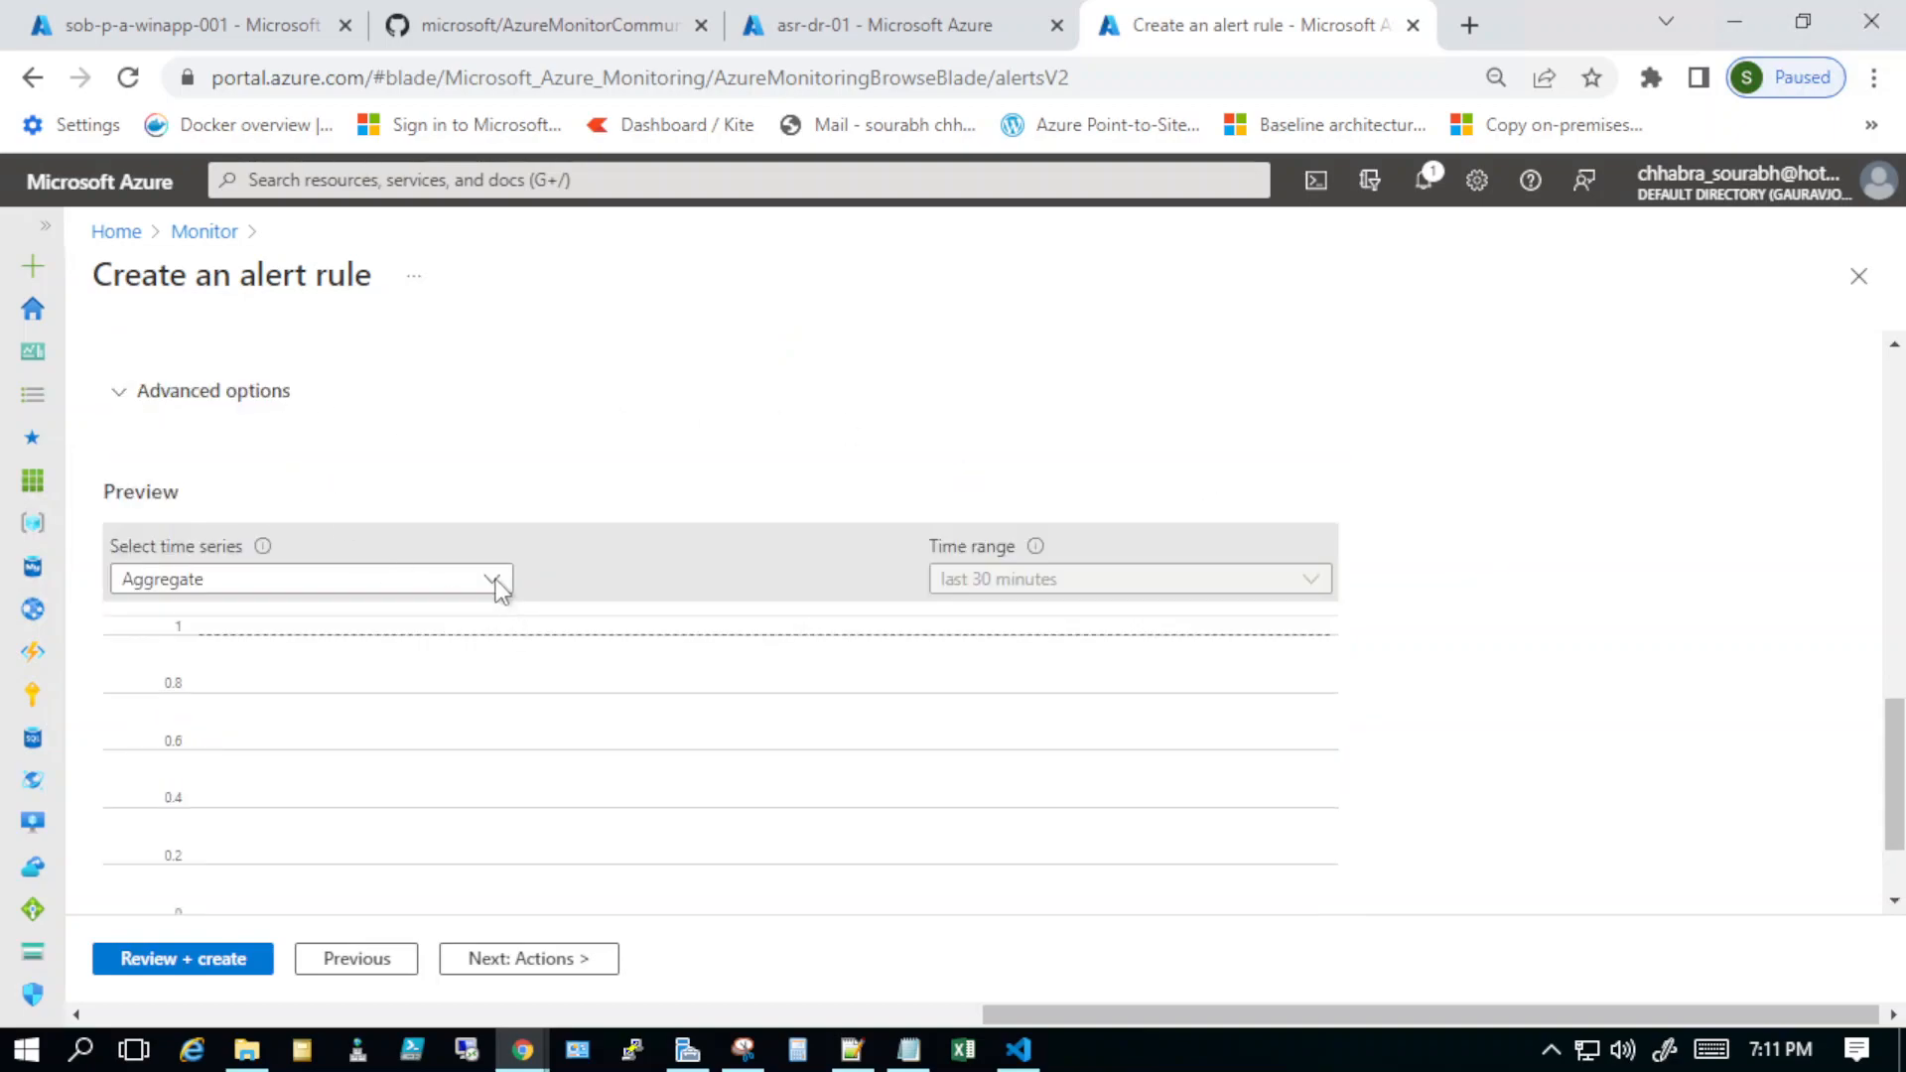
left_click(496, 587)
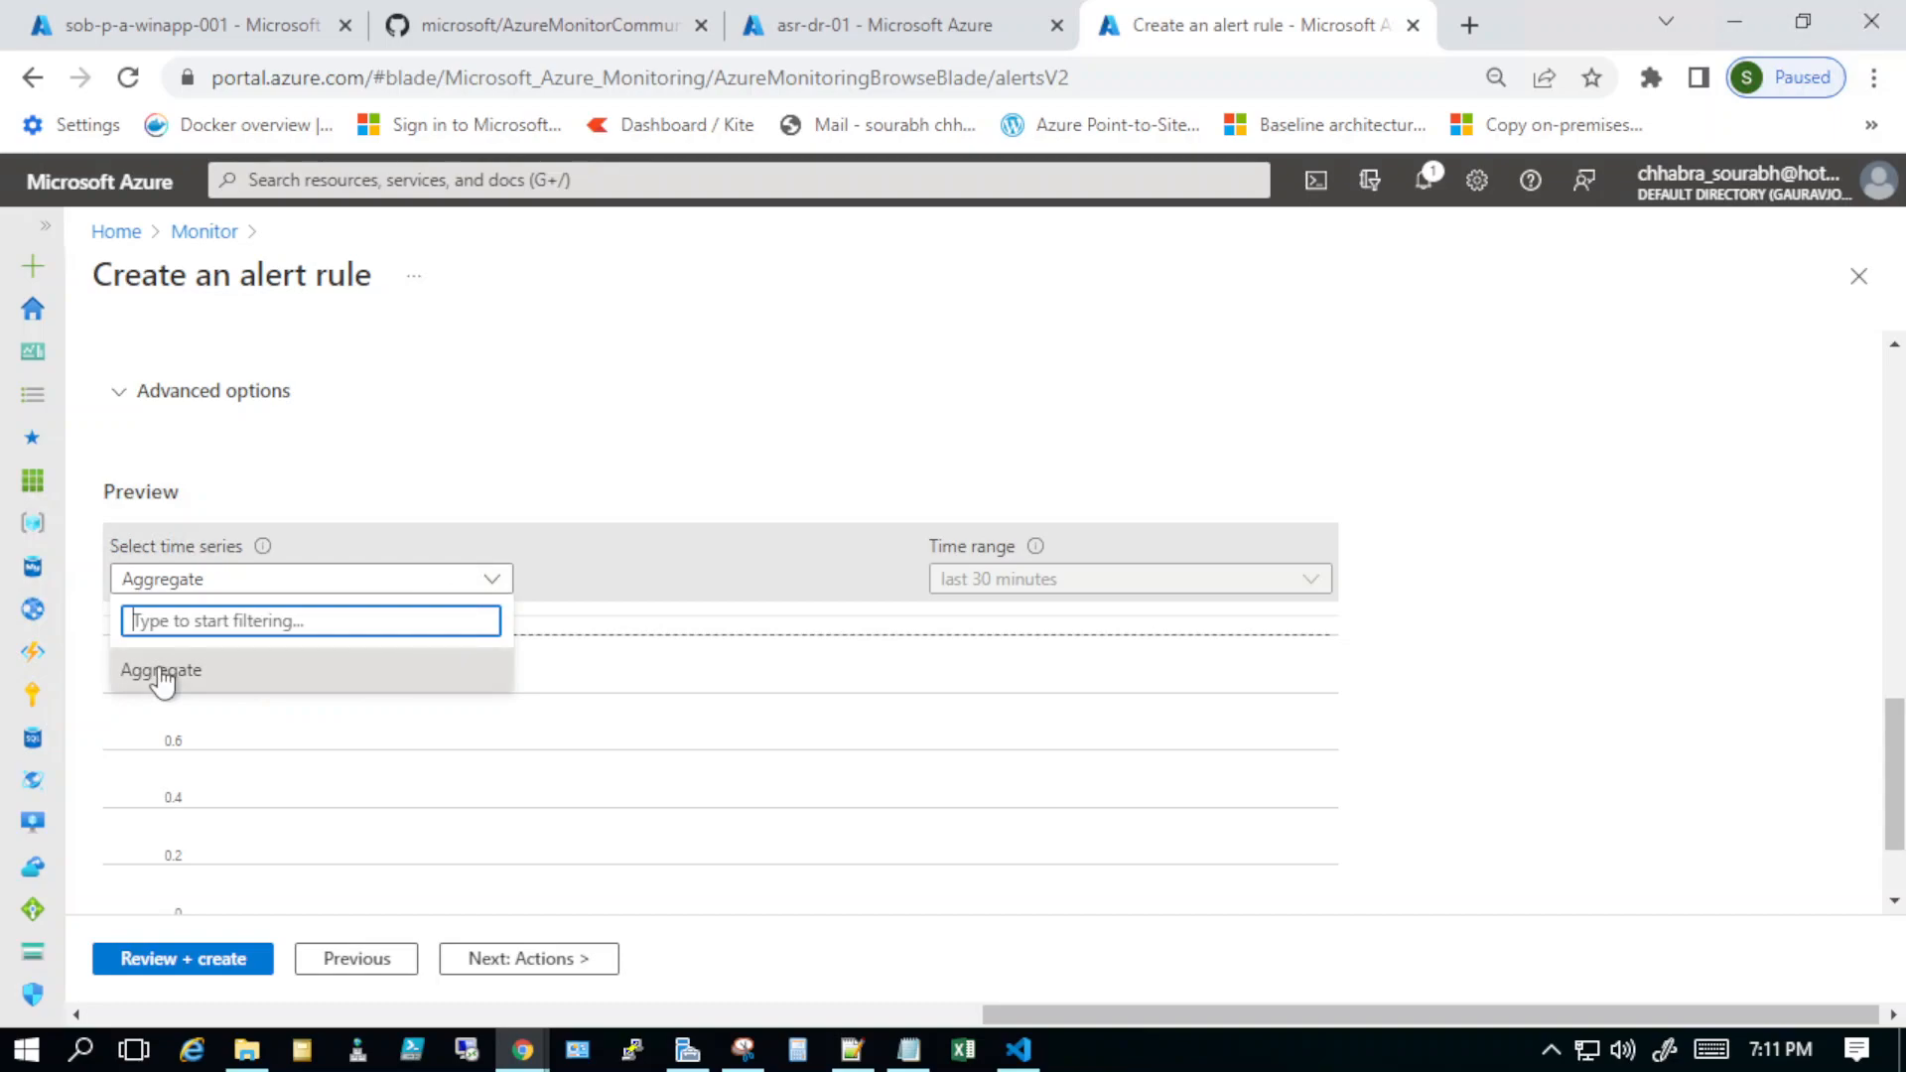
left_click(391, 672)
left_click(1065, 574)
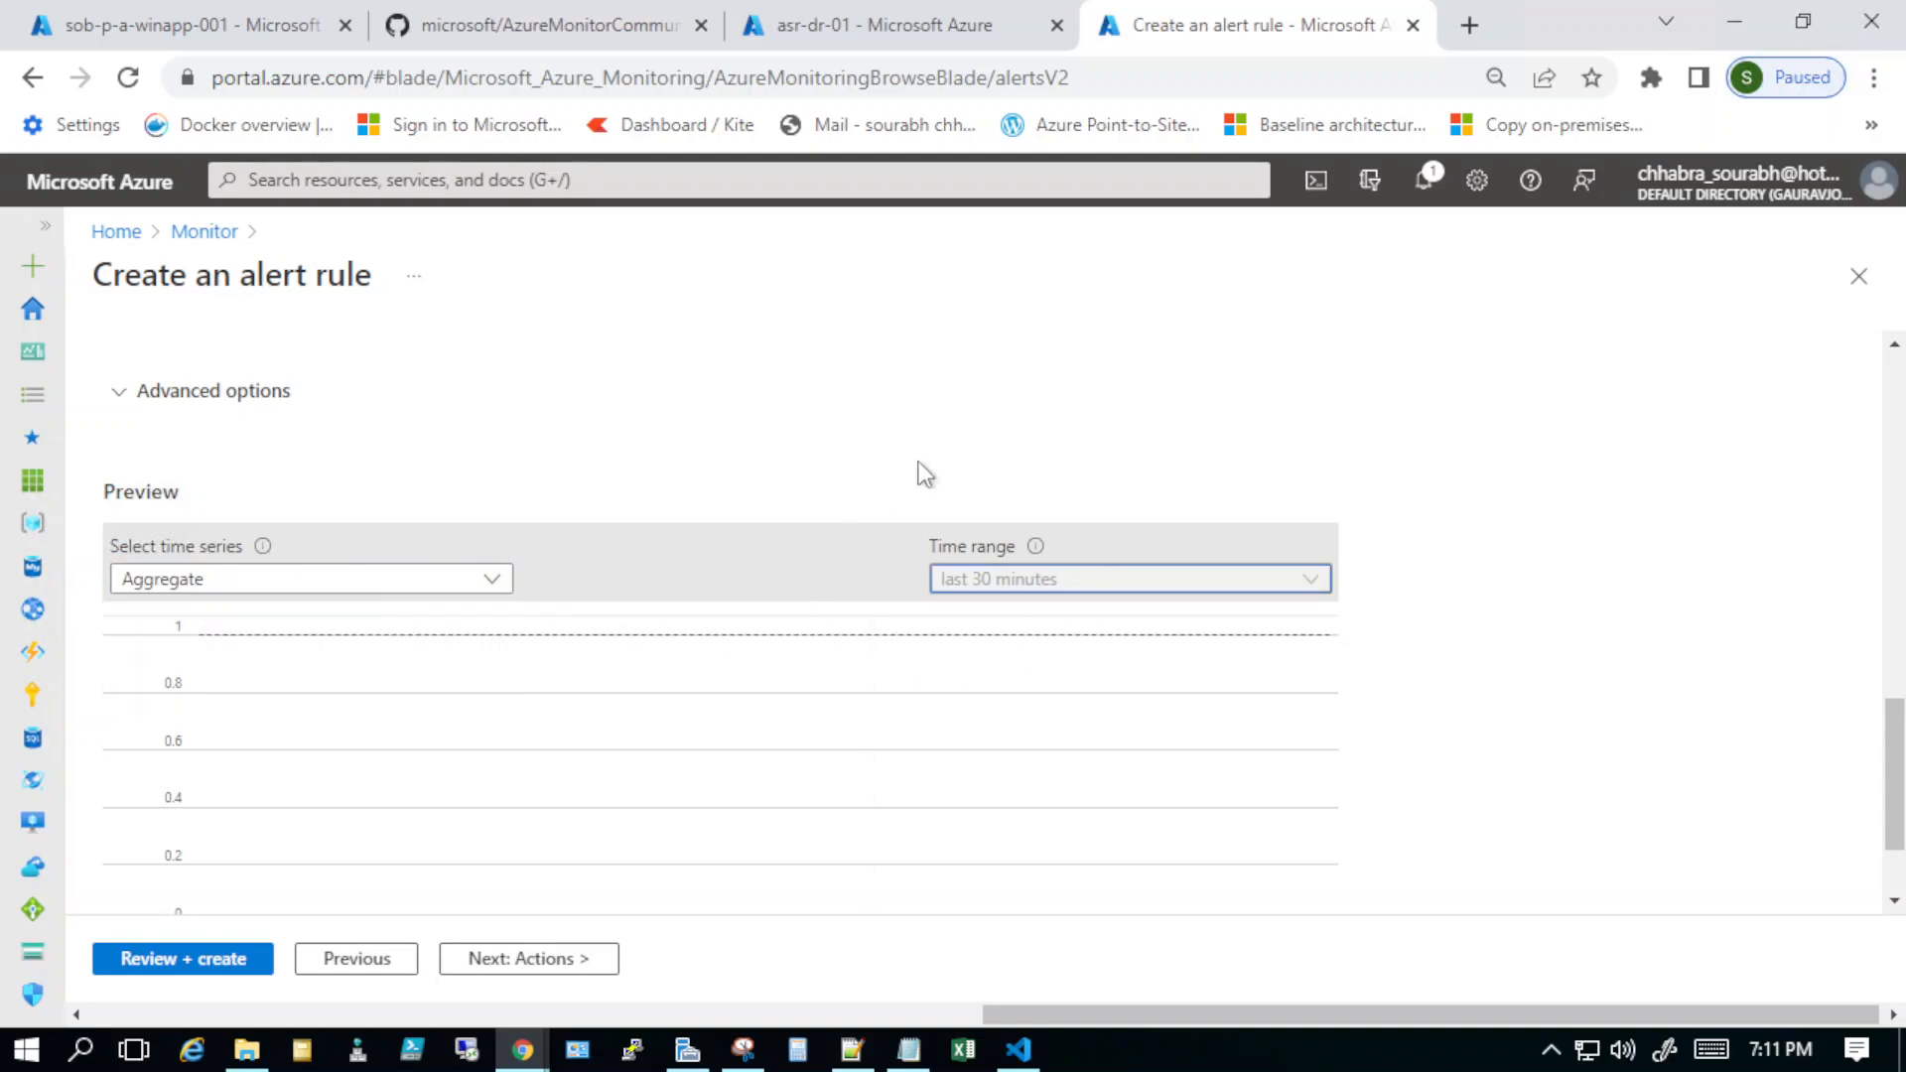
scroll(506, 475, "down", 2)
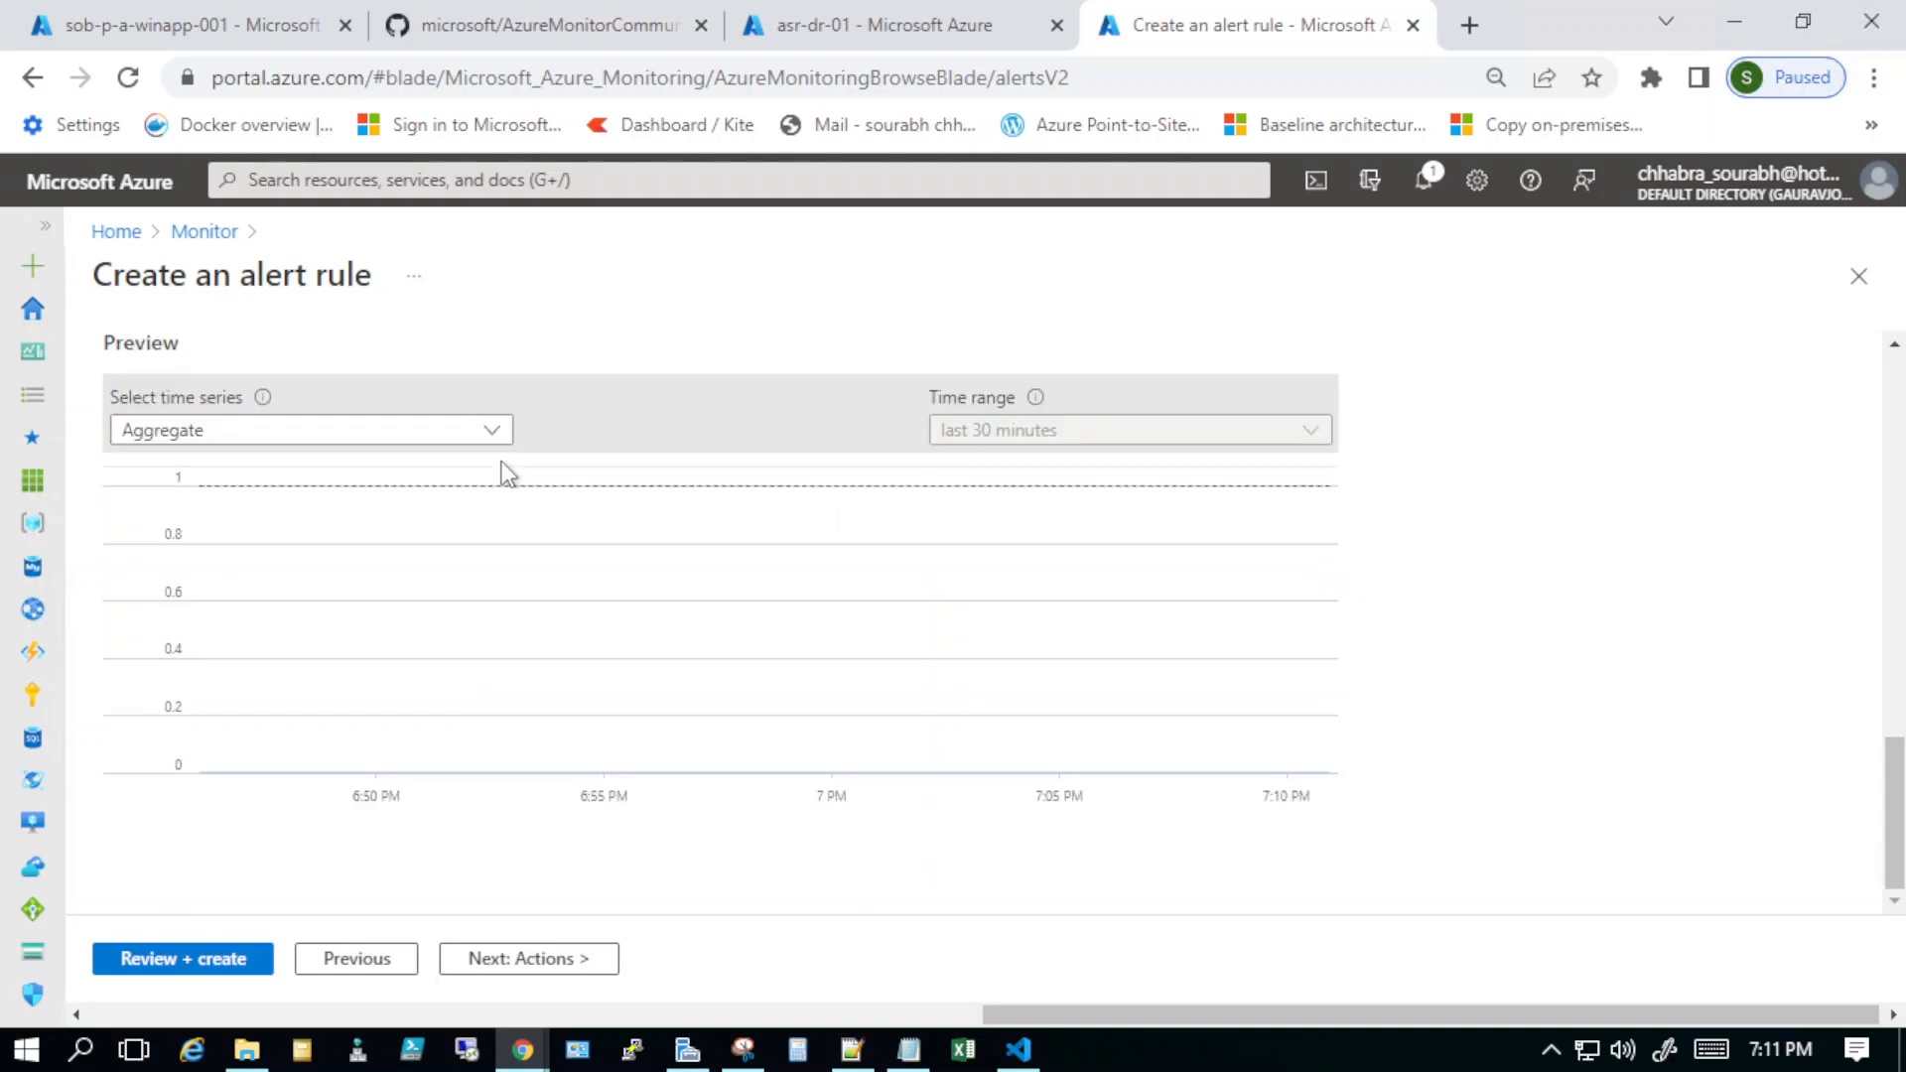
Step: Go on to the alert rule's actions and check the existing action groups without attaching any
left_click(532, 968)
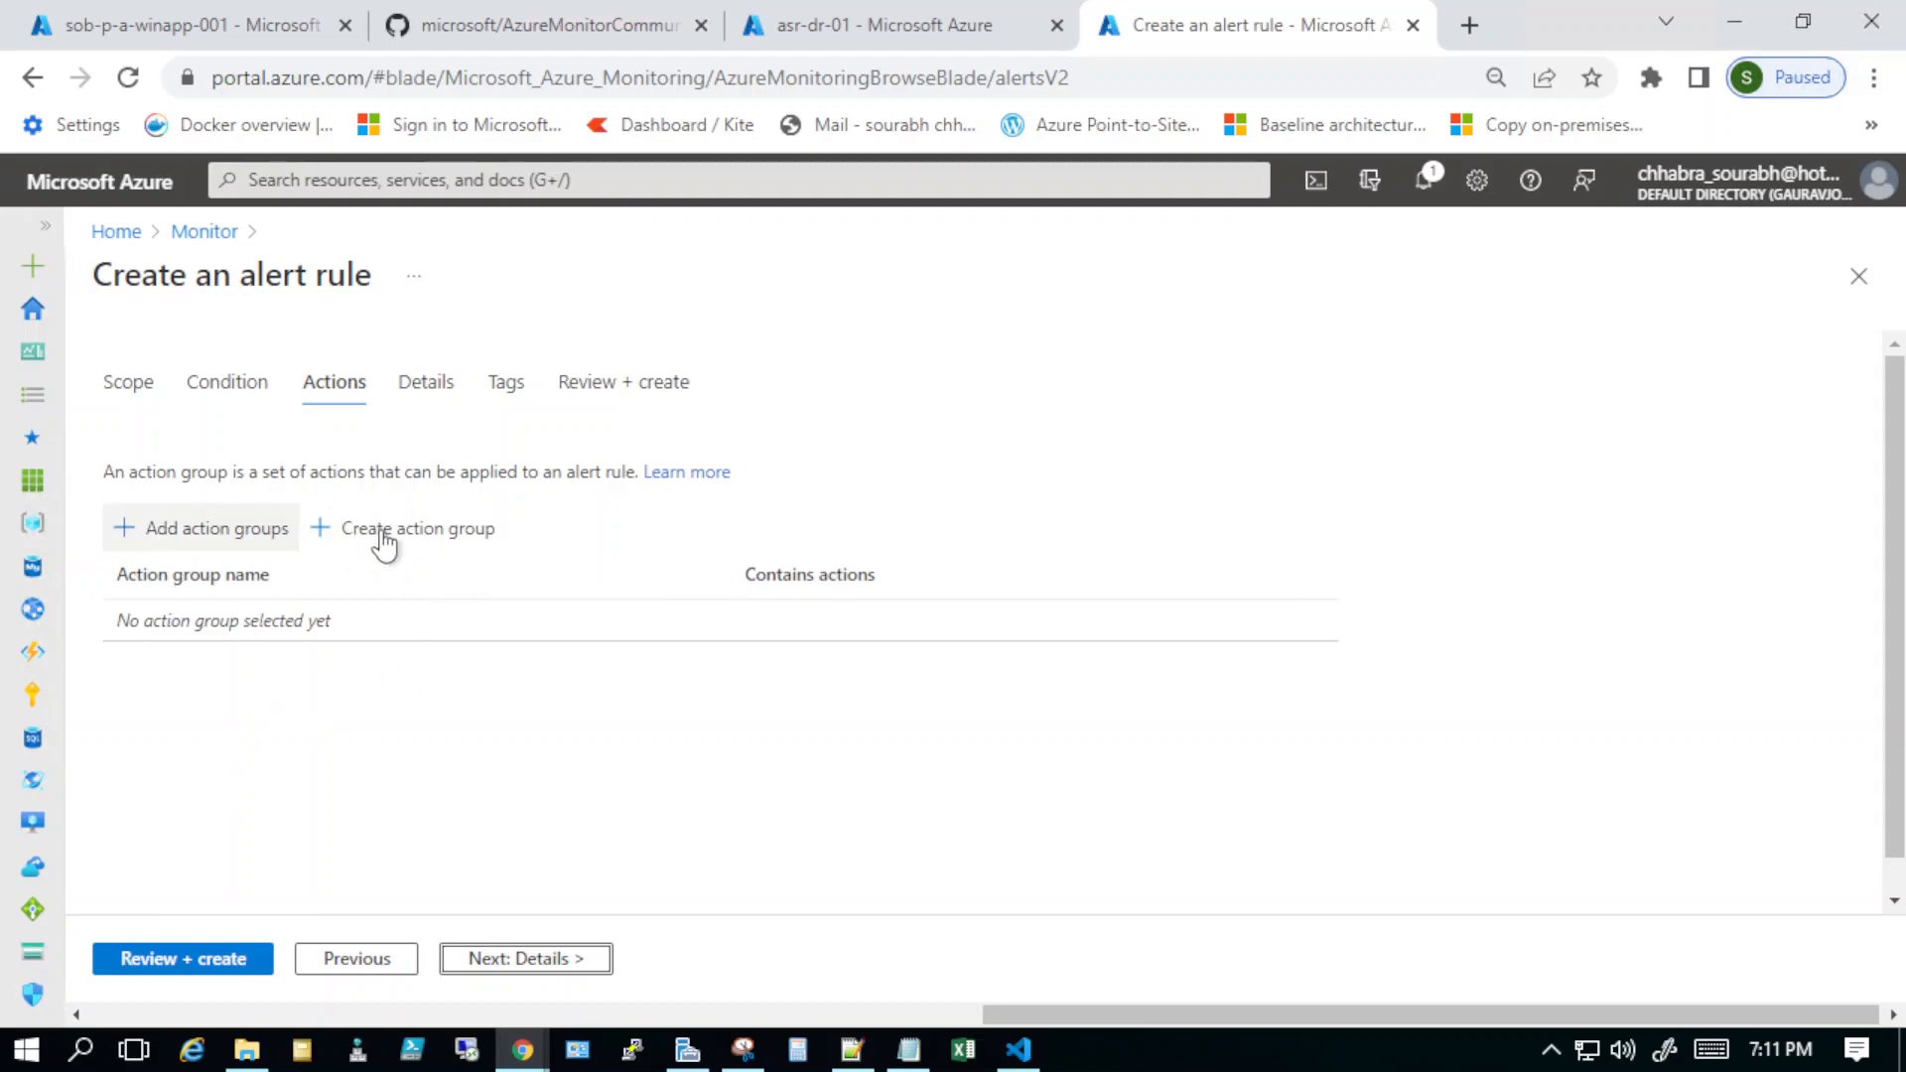
left_click(217, 529)
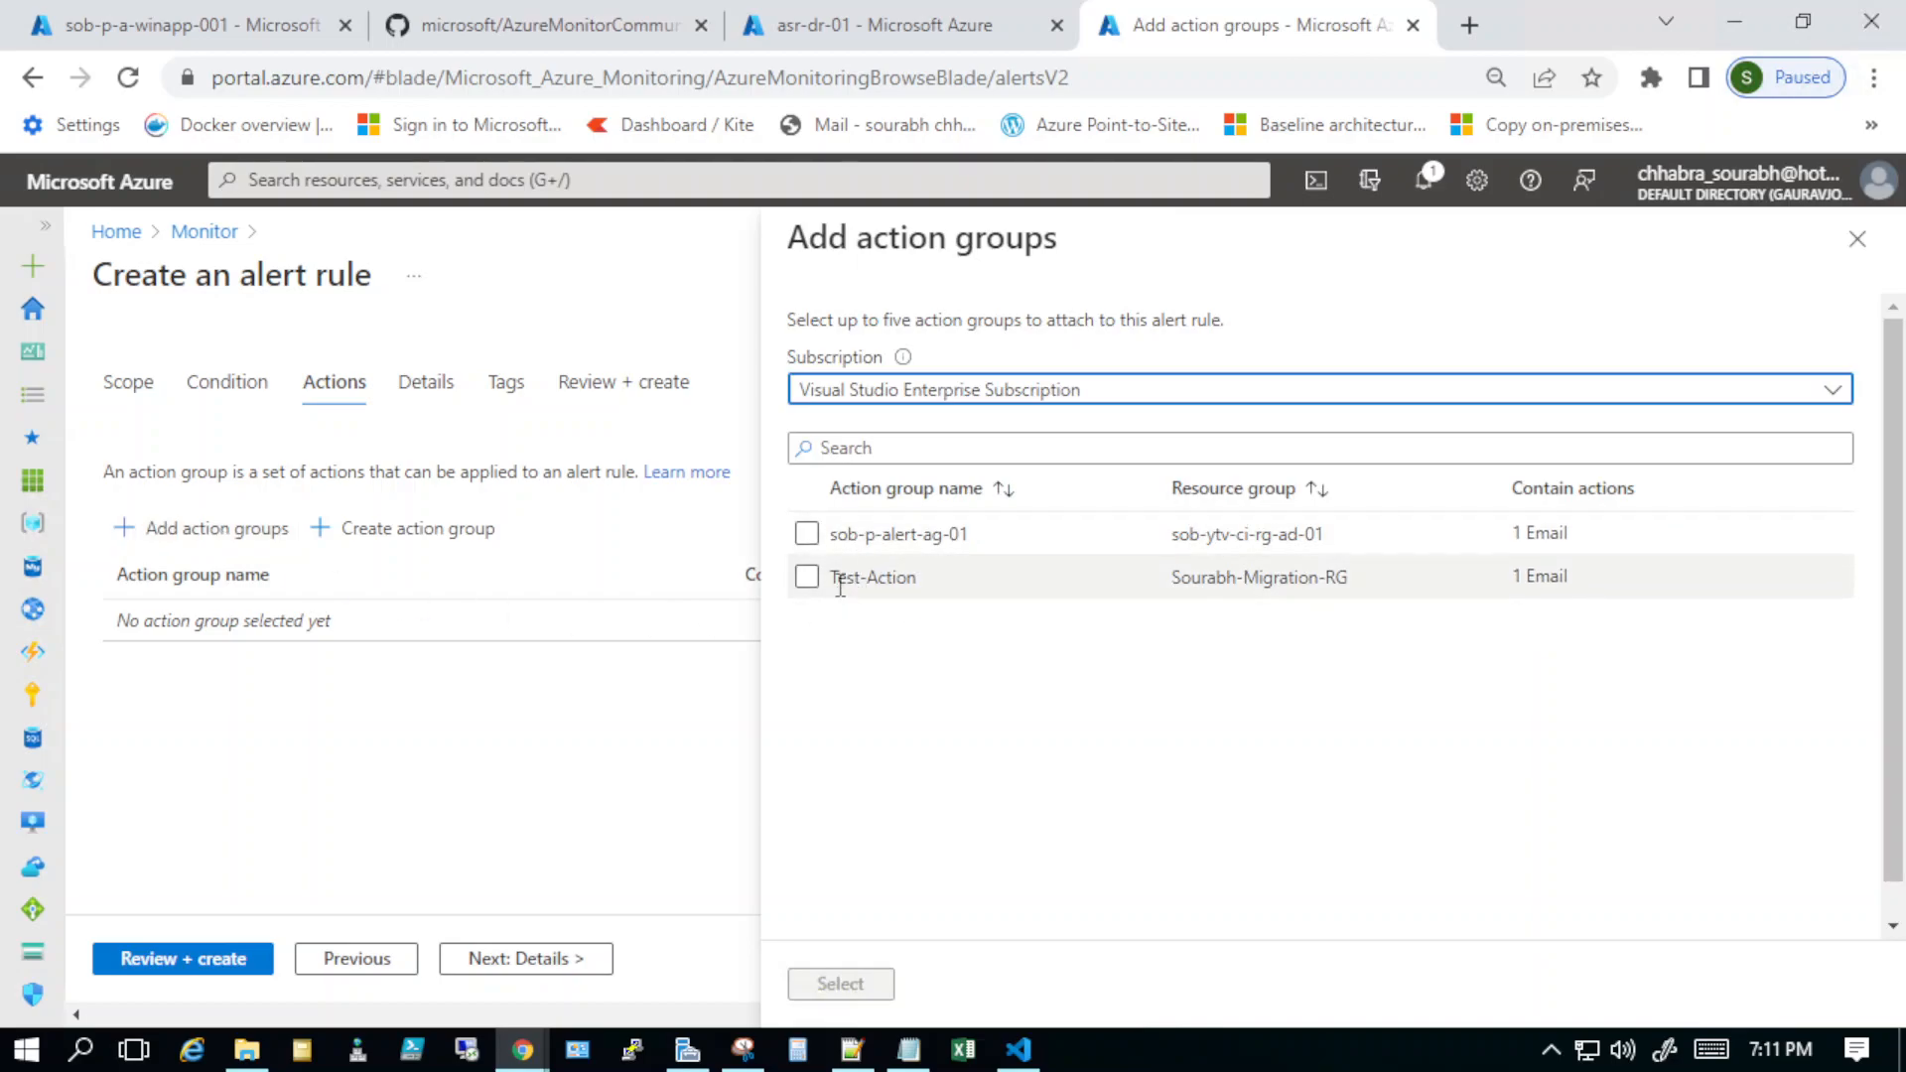
left_click(1857, 243)
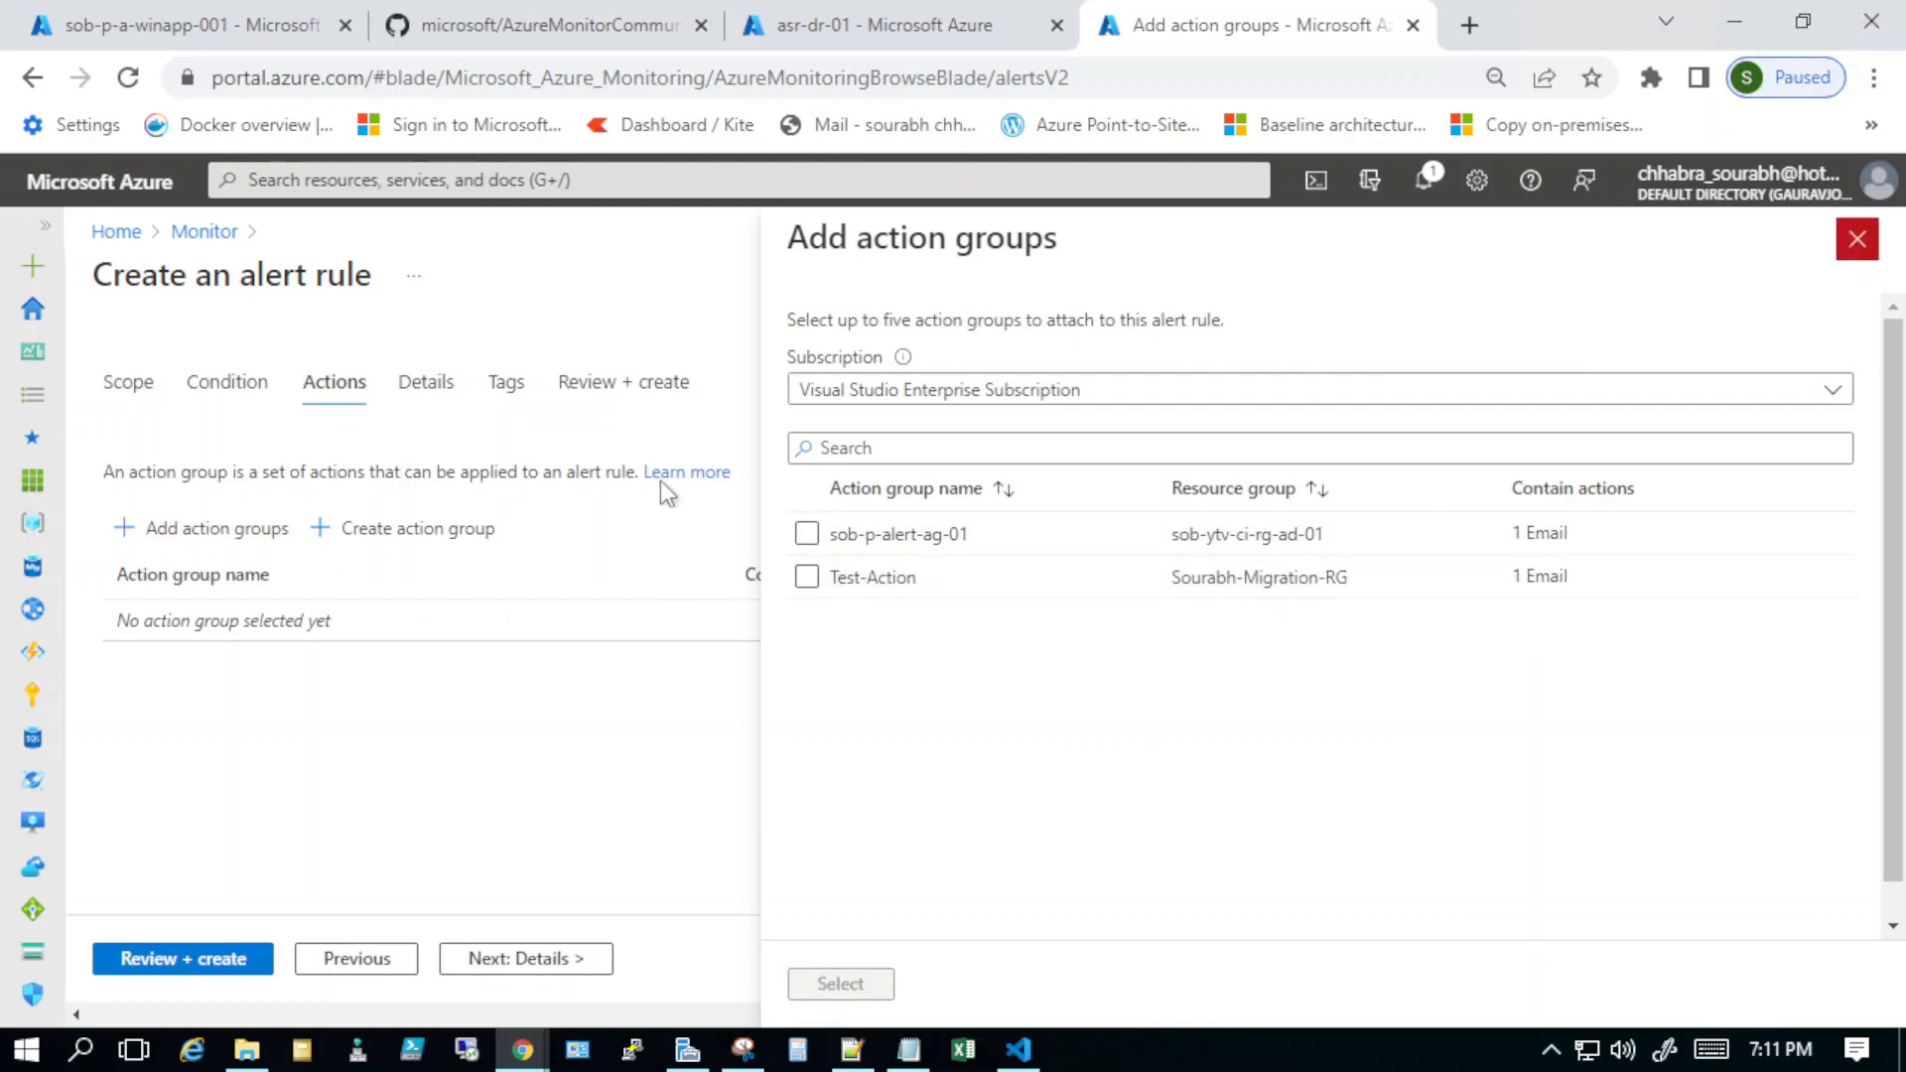
Step: Start a new action group in resource group dr-rg-02 with ag-01 as its action group name and display name
left_click(376, 534)
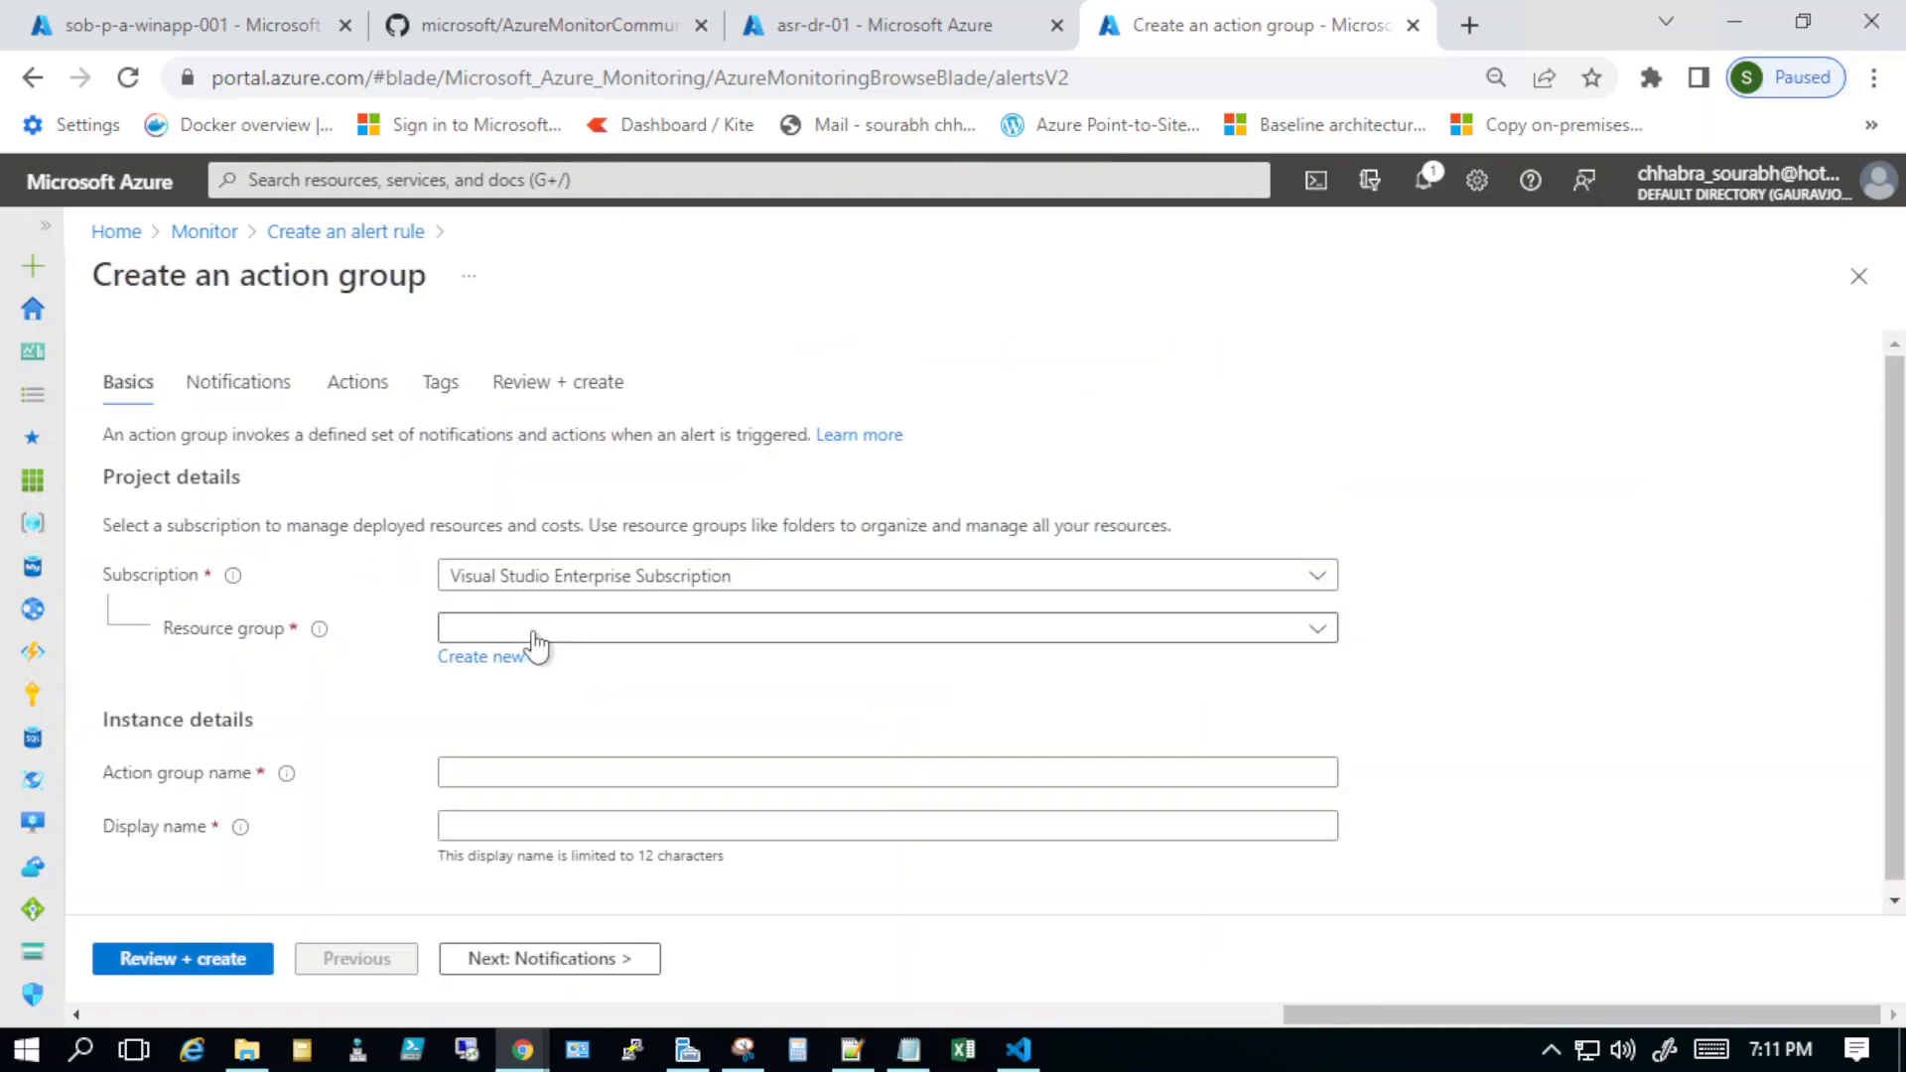
left_click(534, 636)
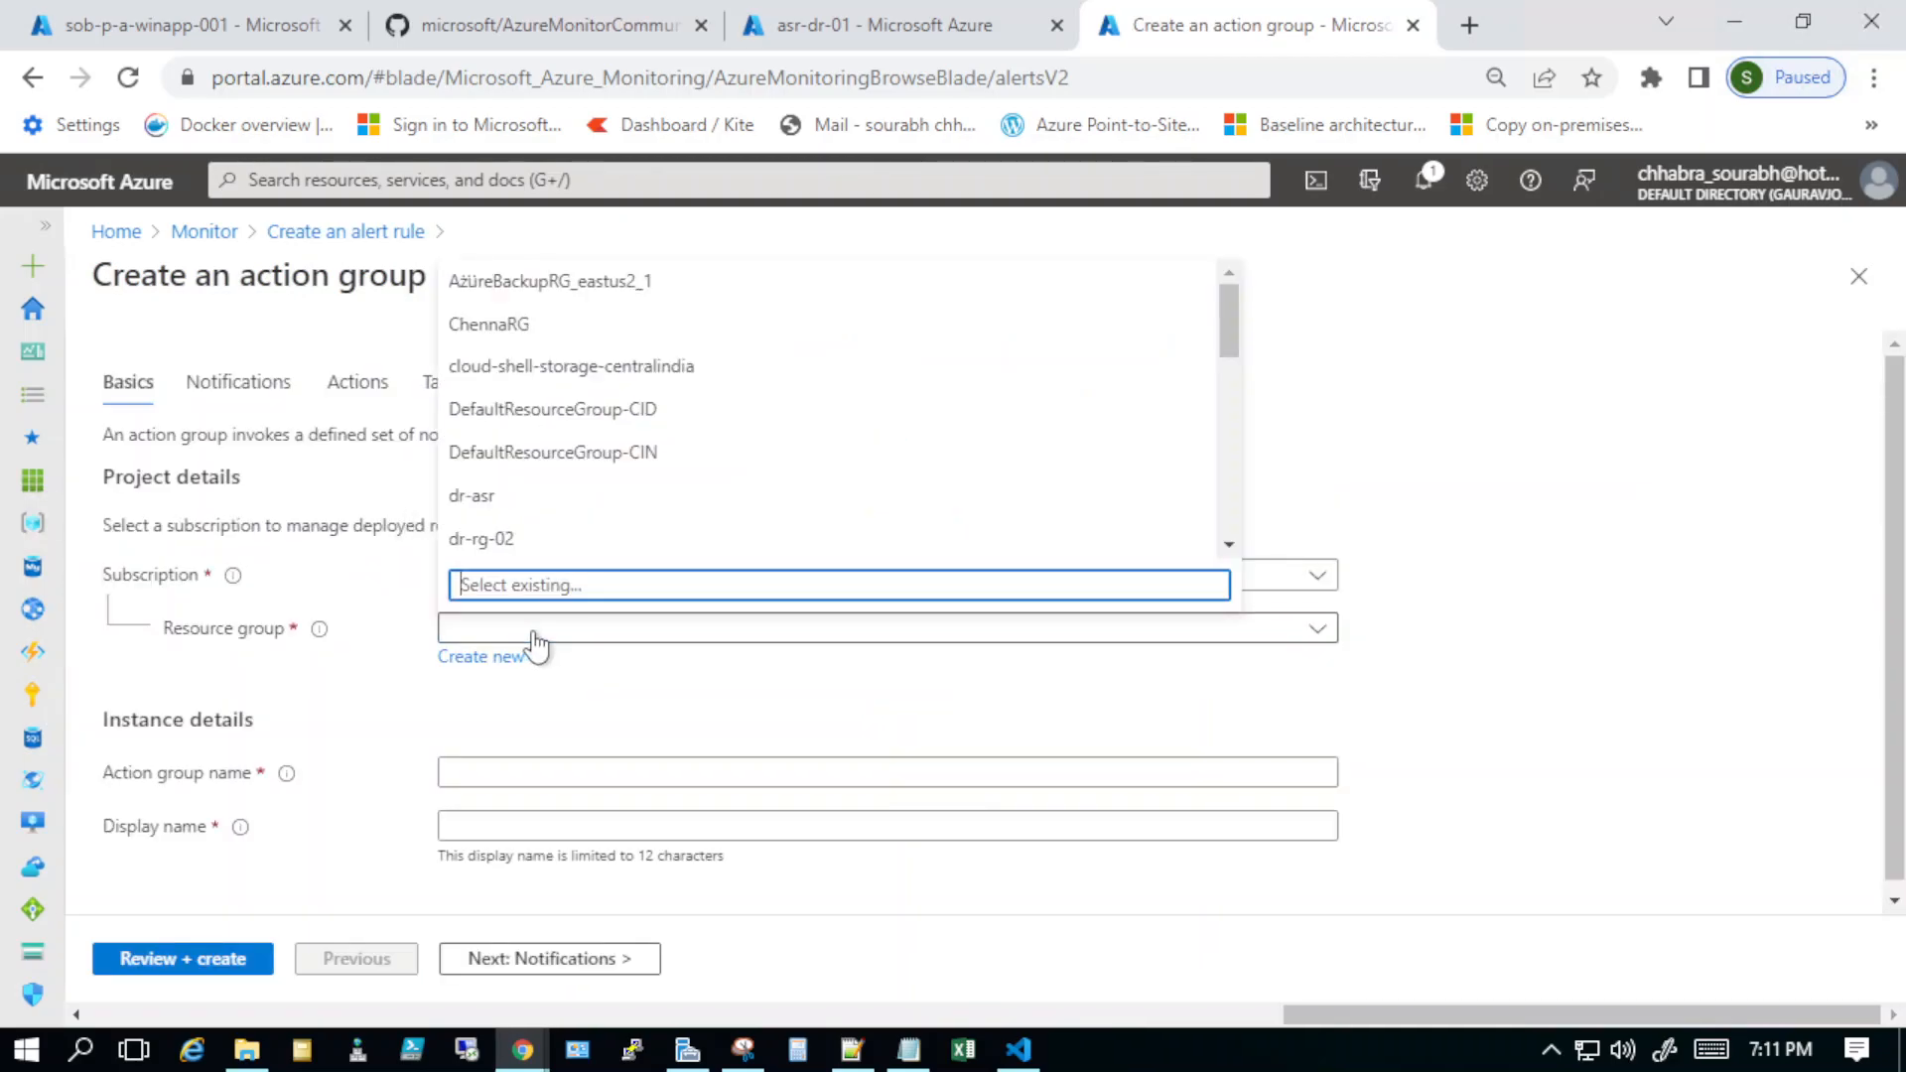
left_click(516, 548)
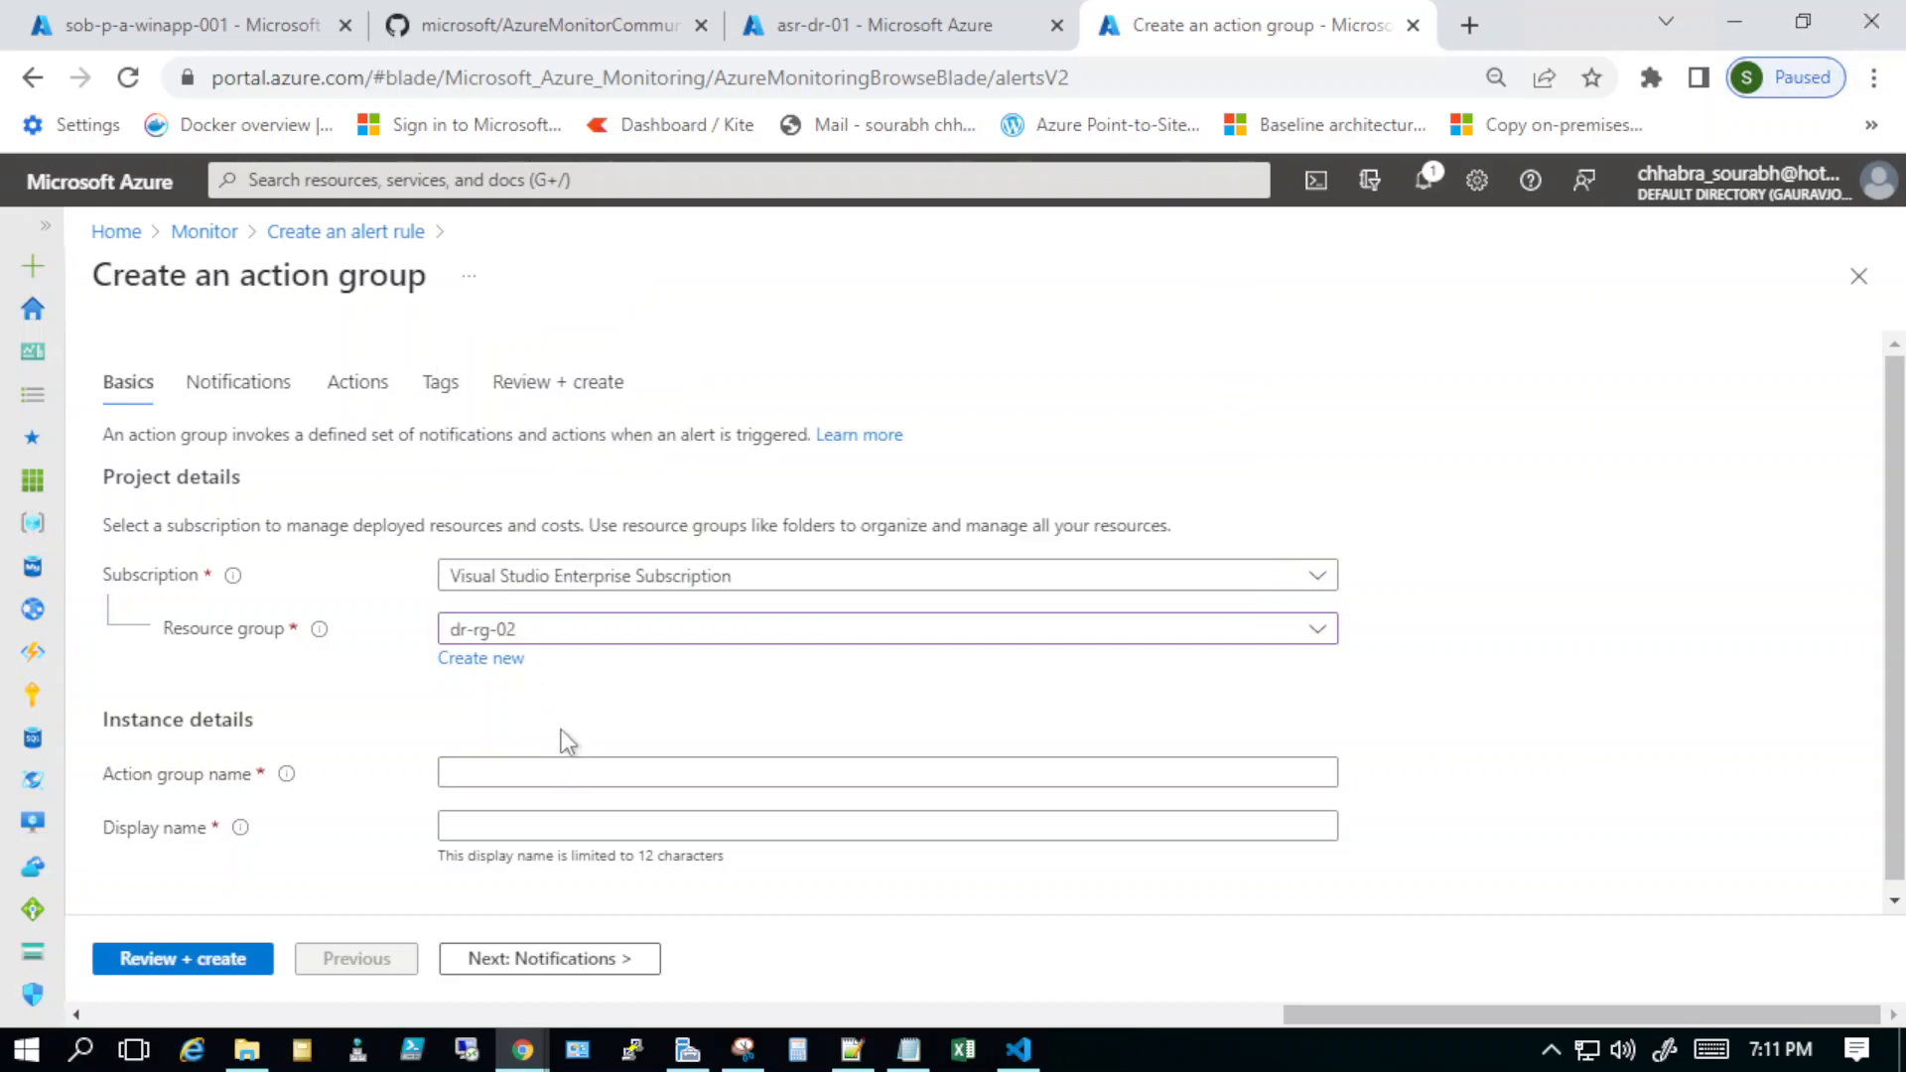
left_click(533, 761)
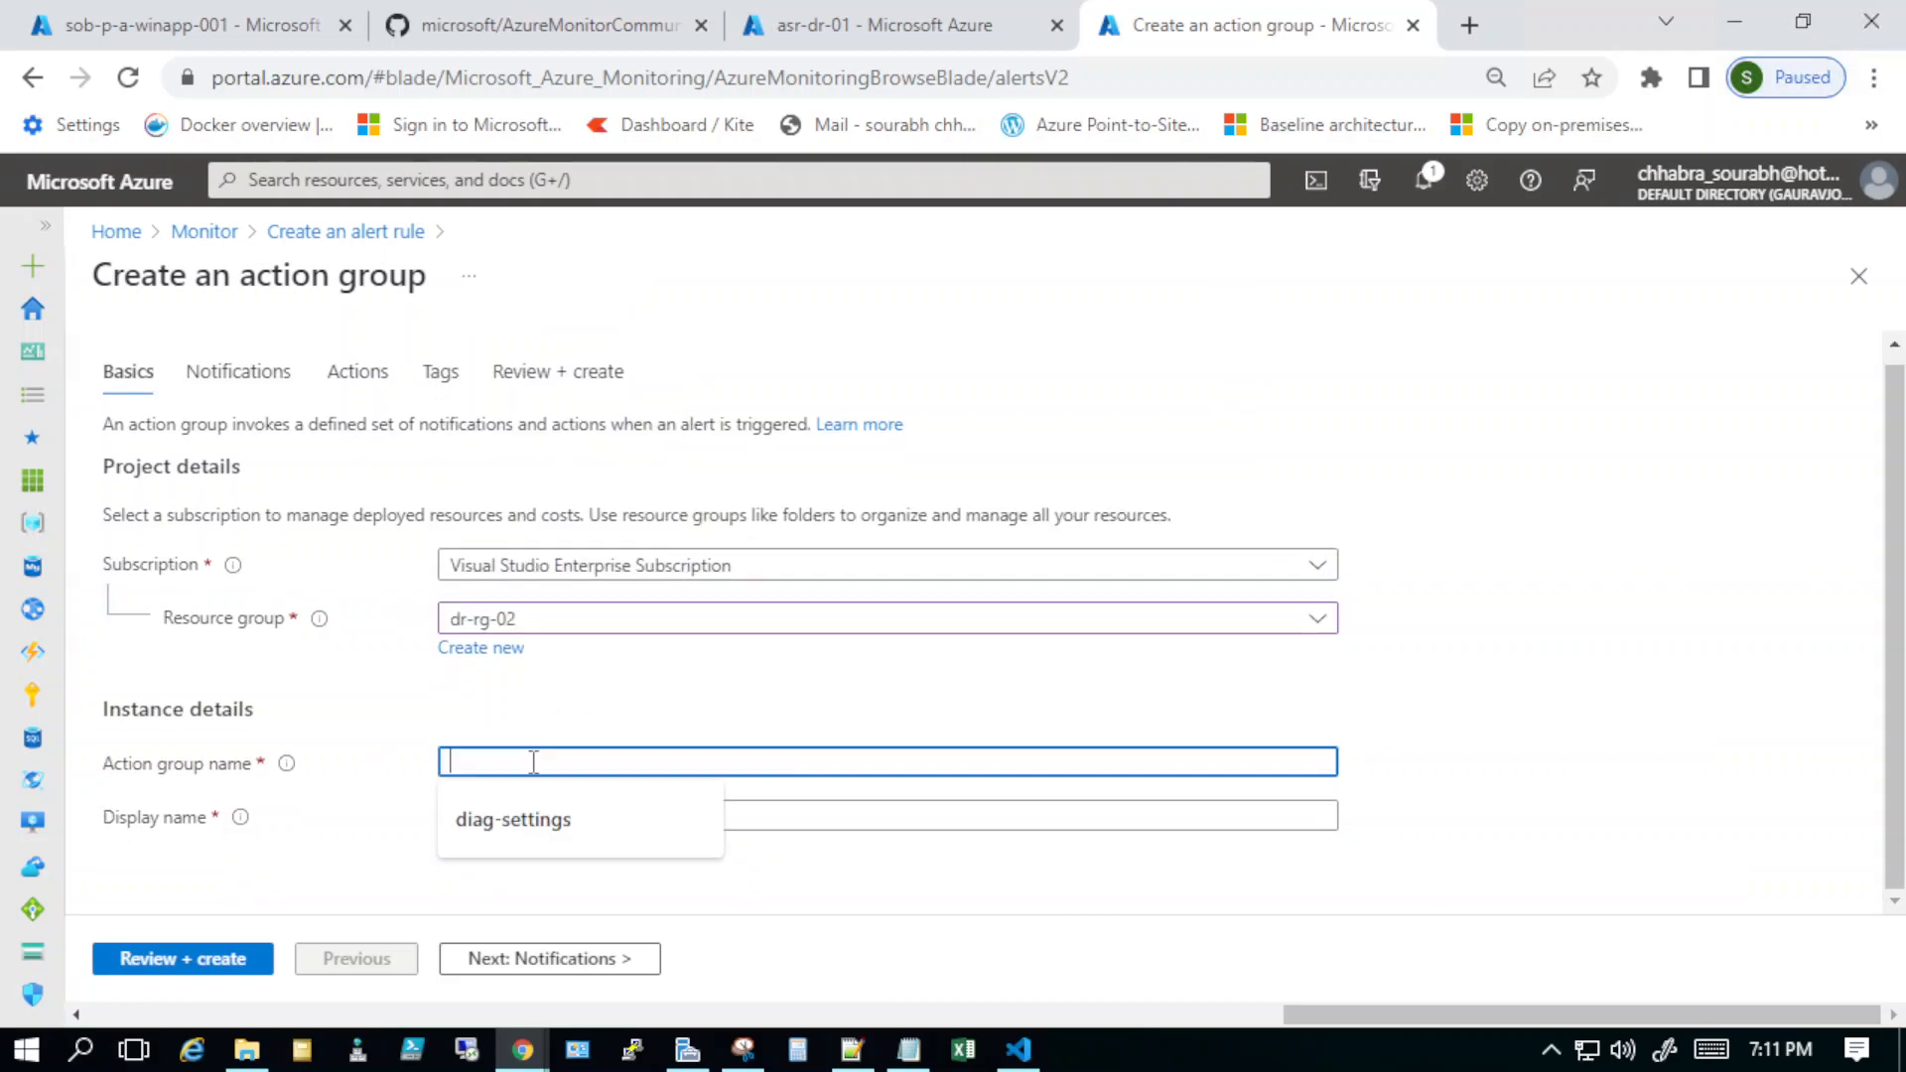
type("ag-01")
left_click(555, 722)
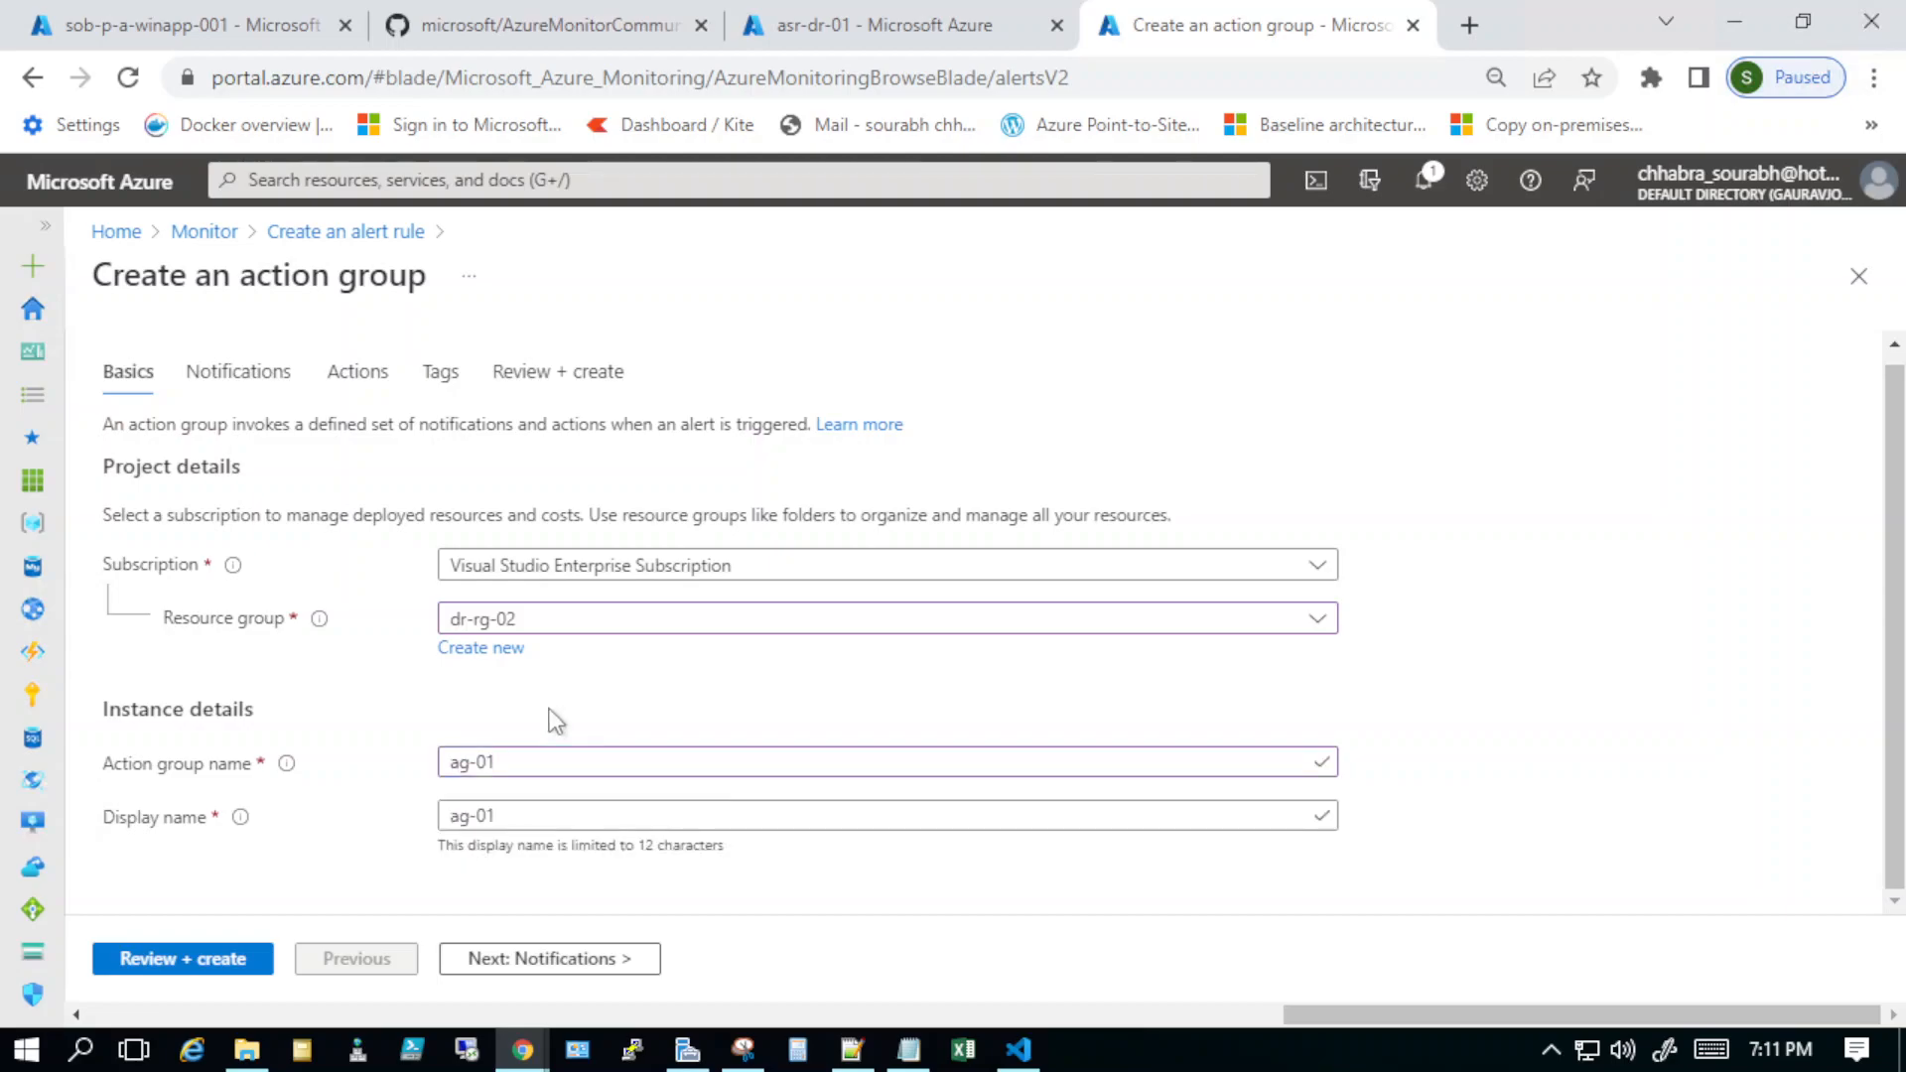
Step: Add an Email/SMS message/Push/Voice notification to the action group, enabling Email and entering the recipient's email address
left_click(553, 959)
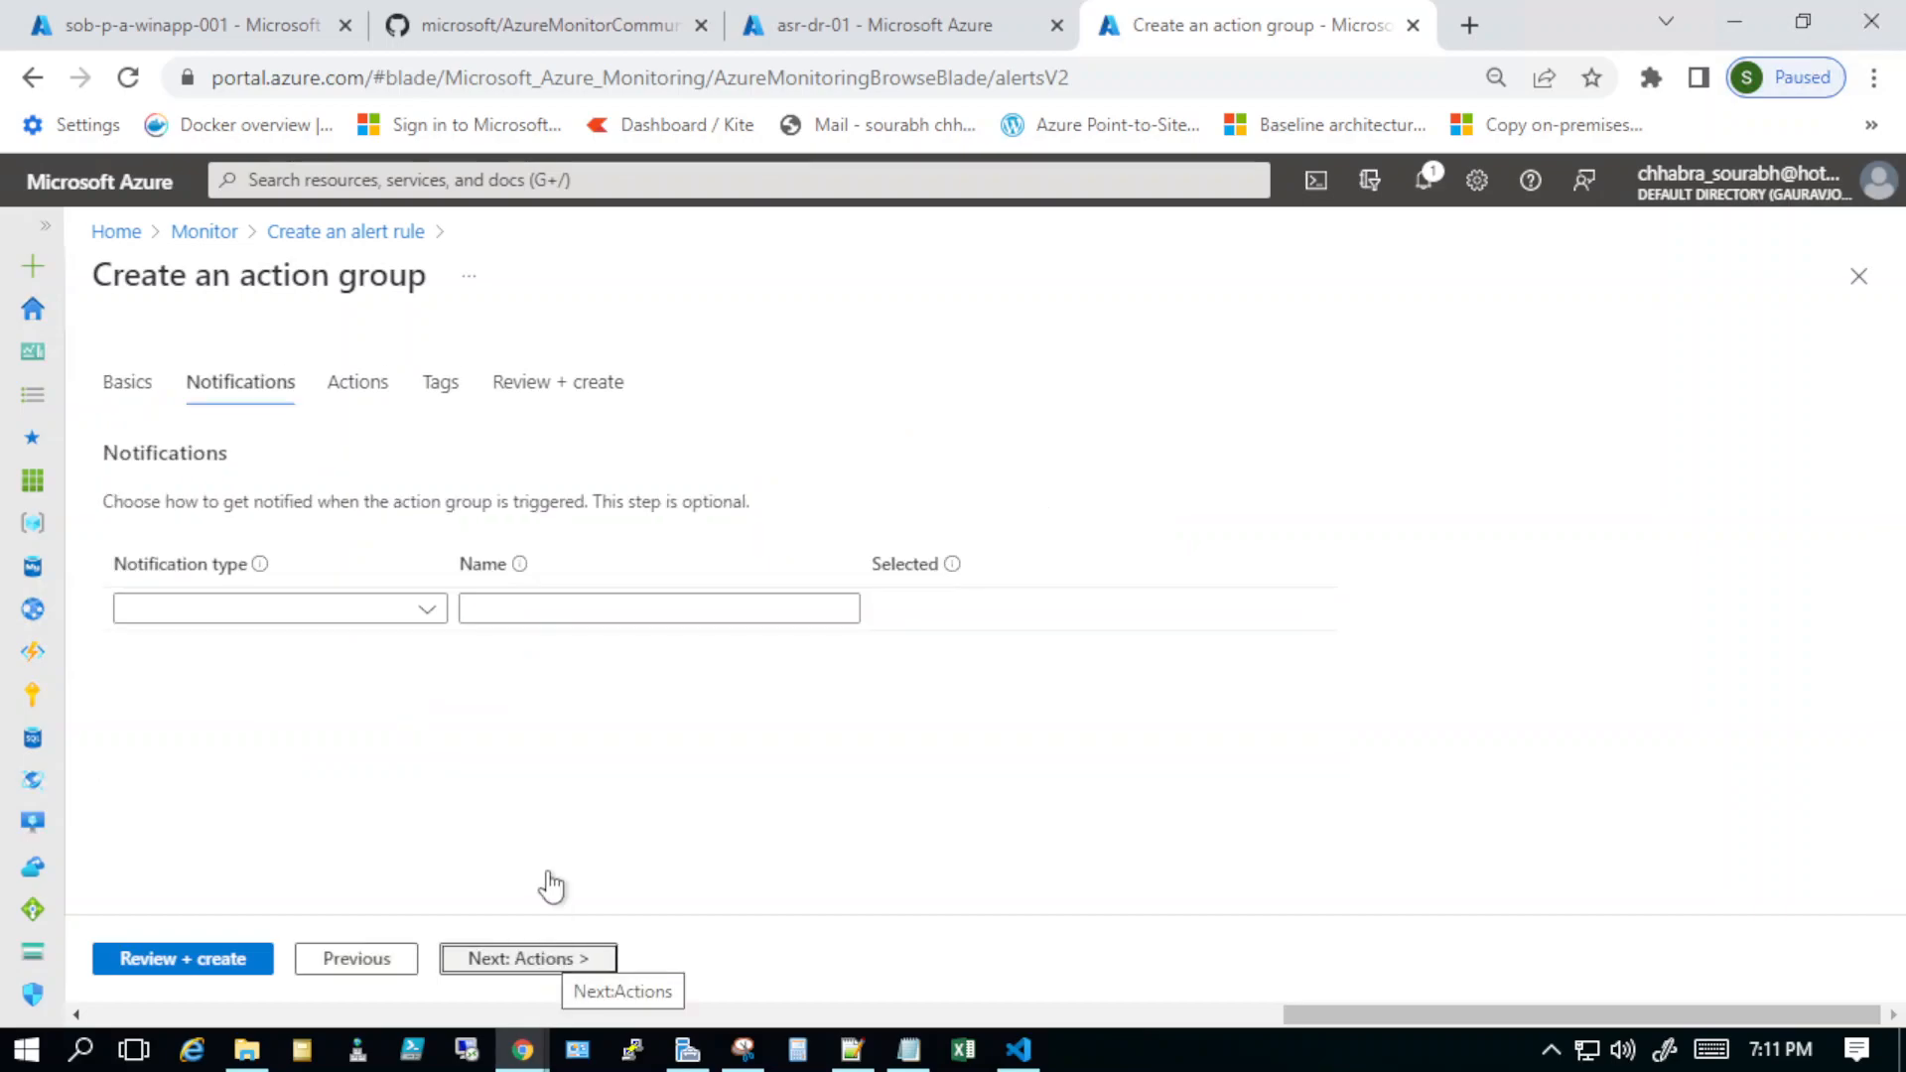
left_click(427, 609)
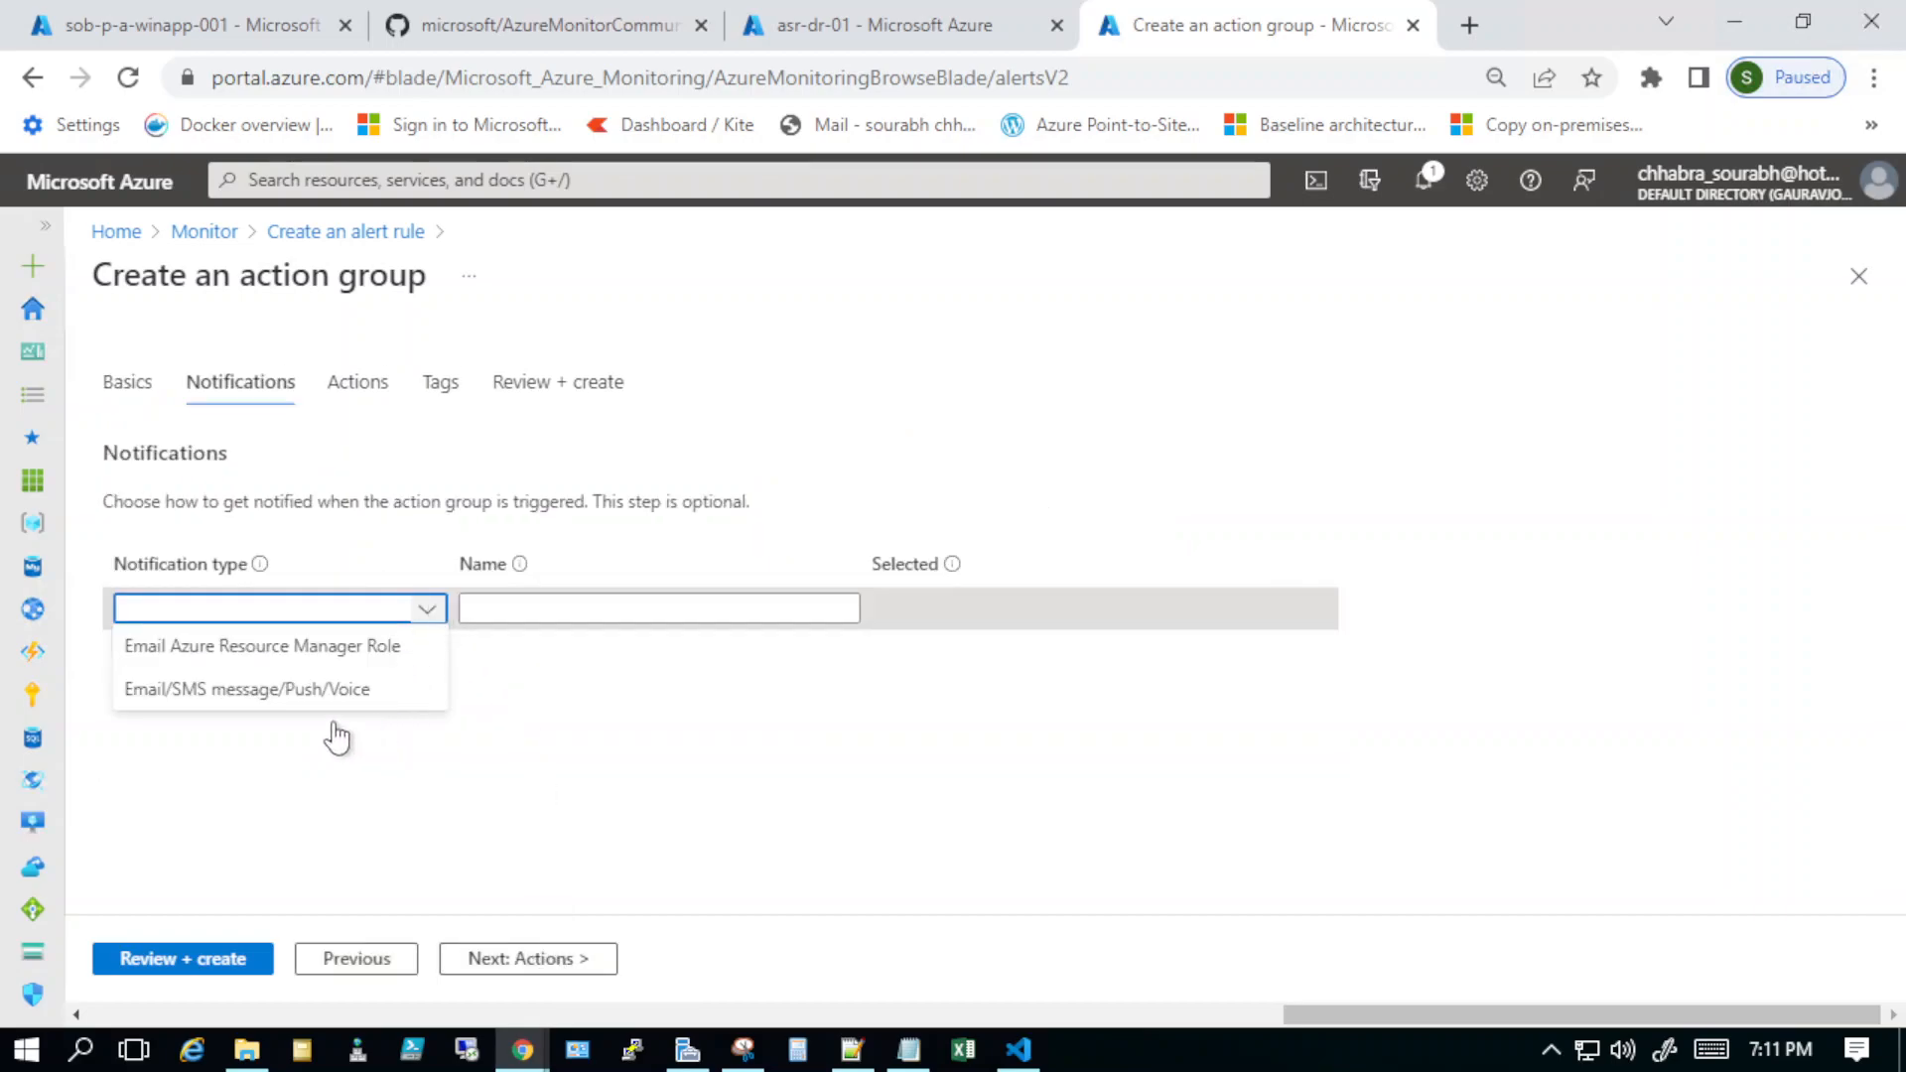
left_click(270, 692)
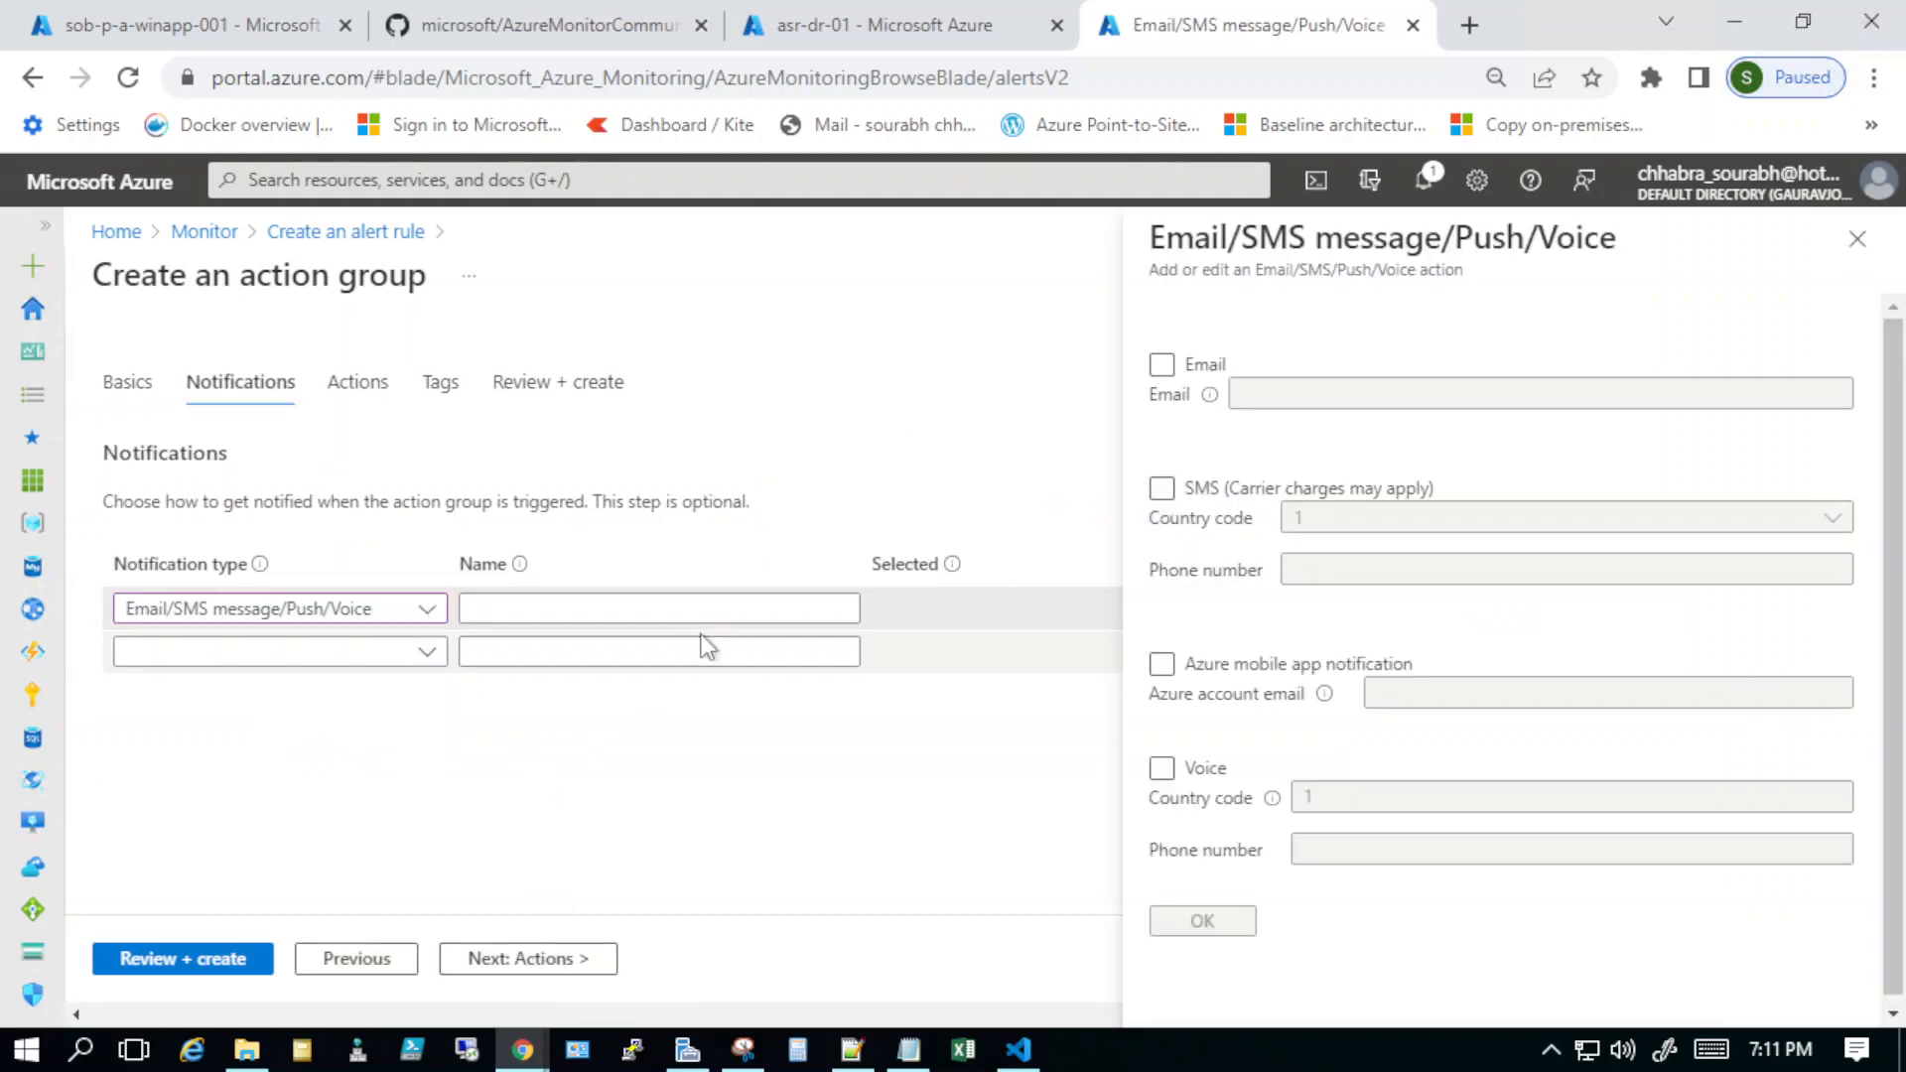
left_click(1161, 488)
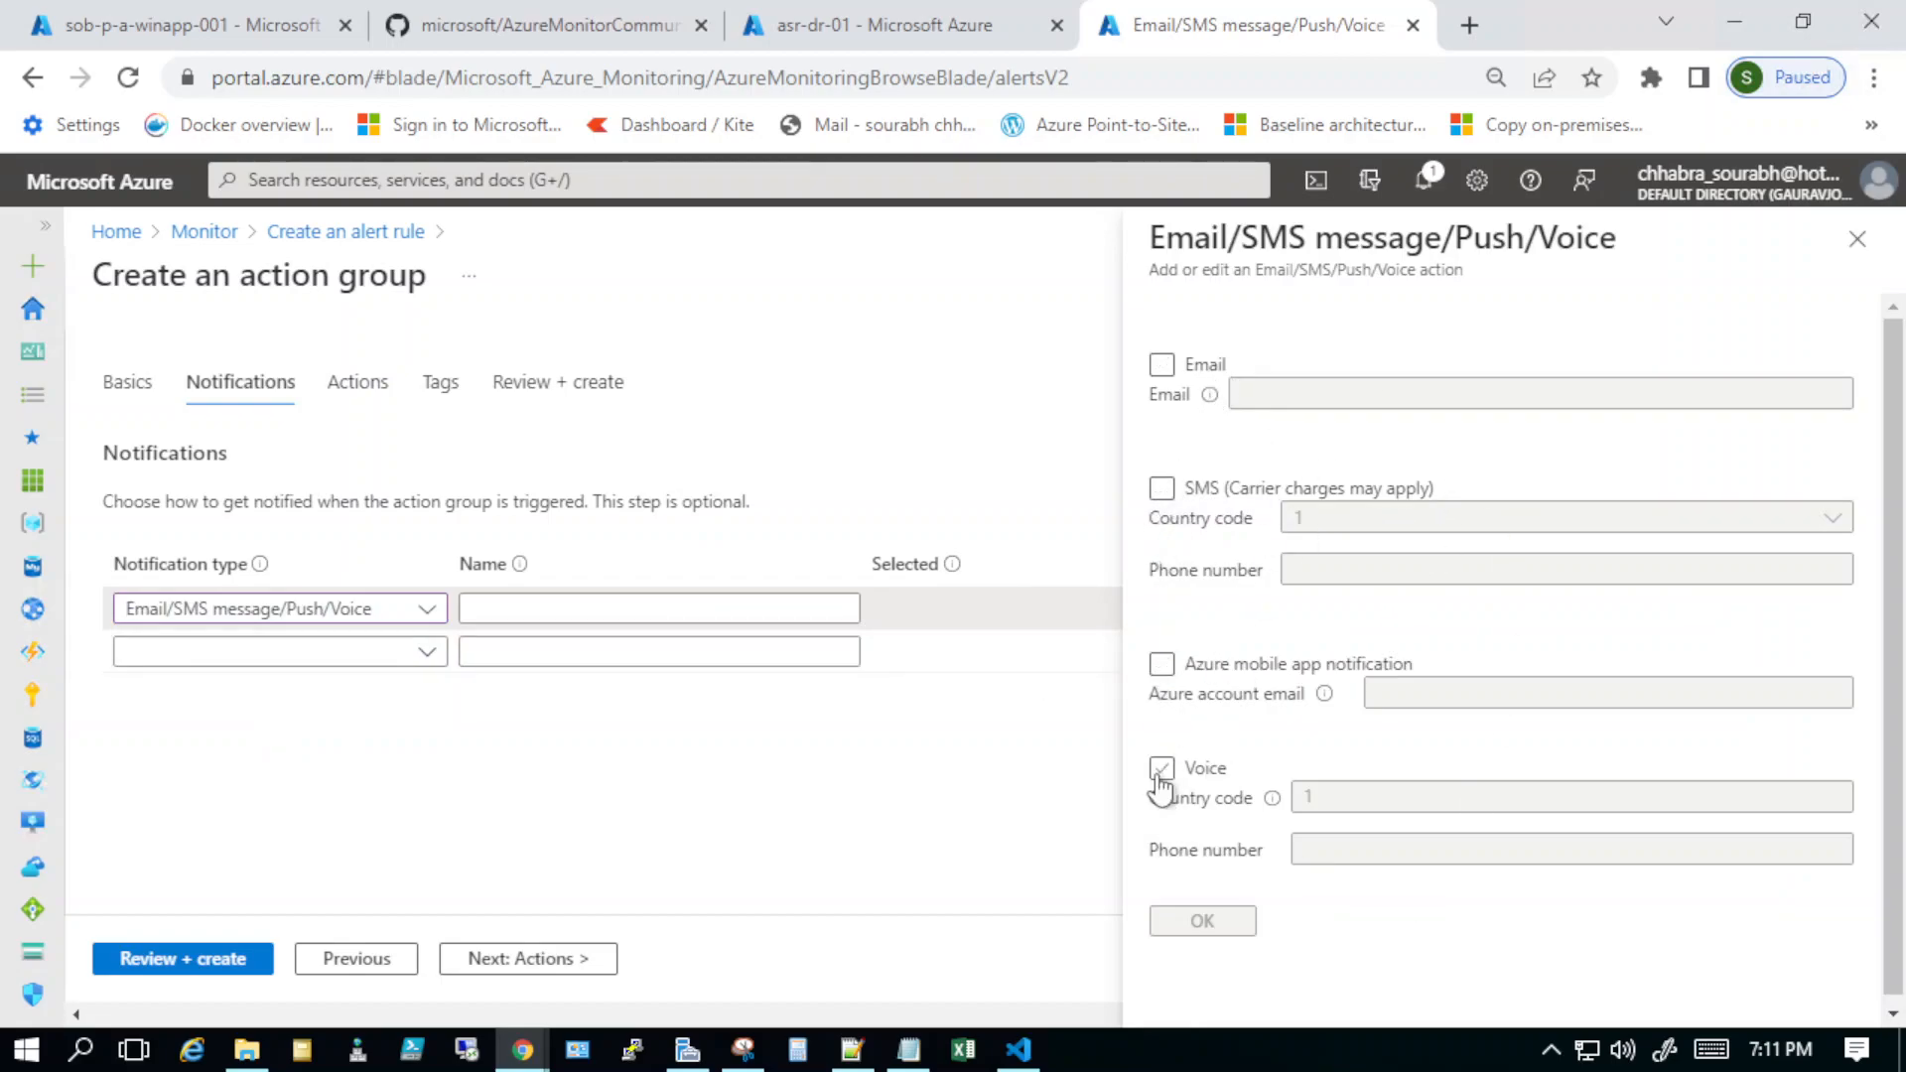
left_click(1167, 367)
left_click(1264, 392)
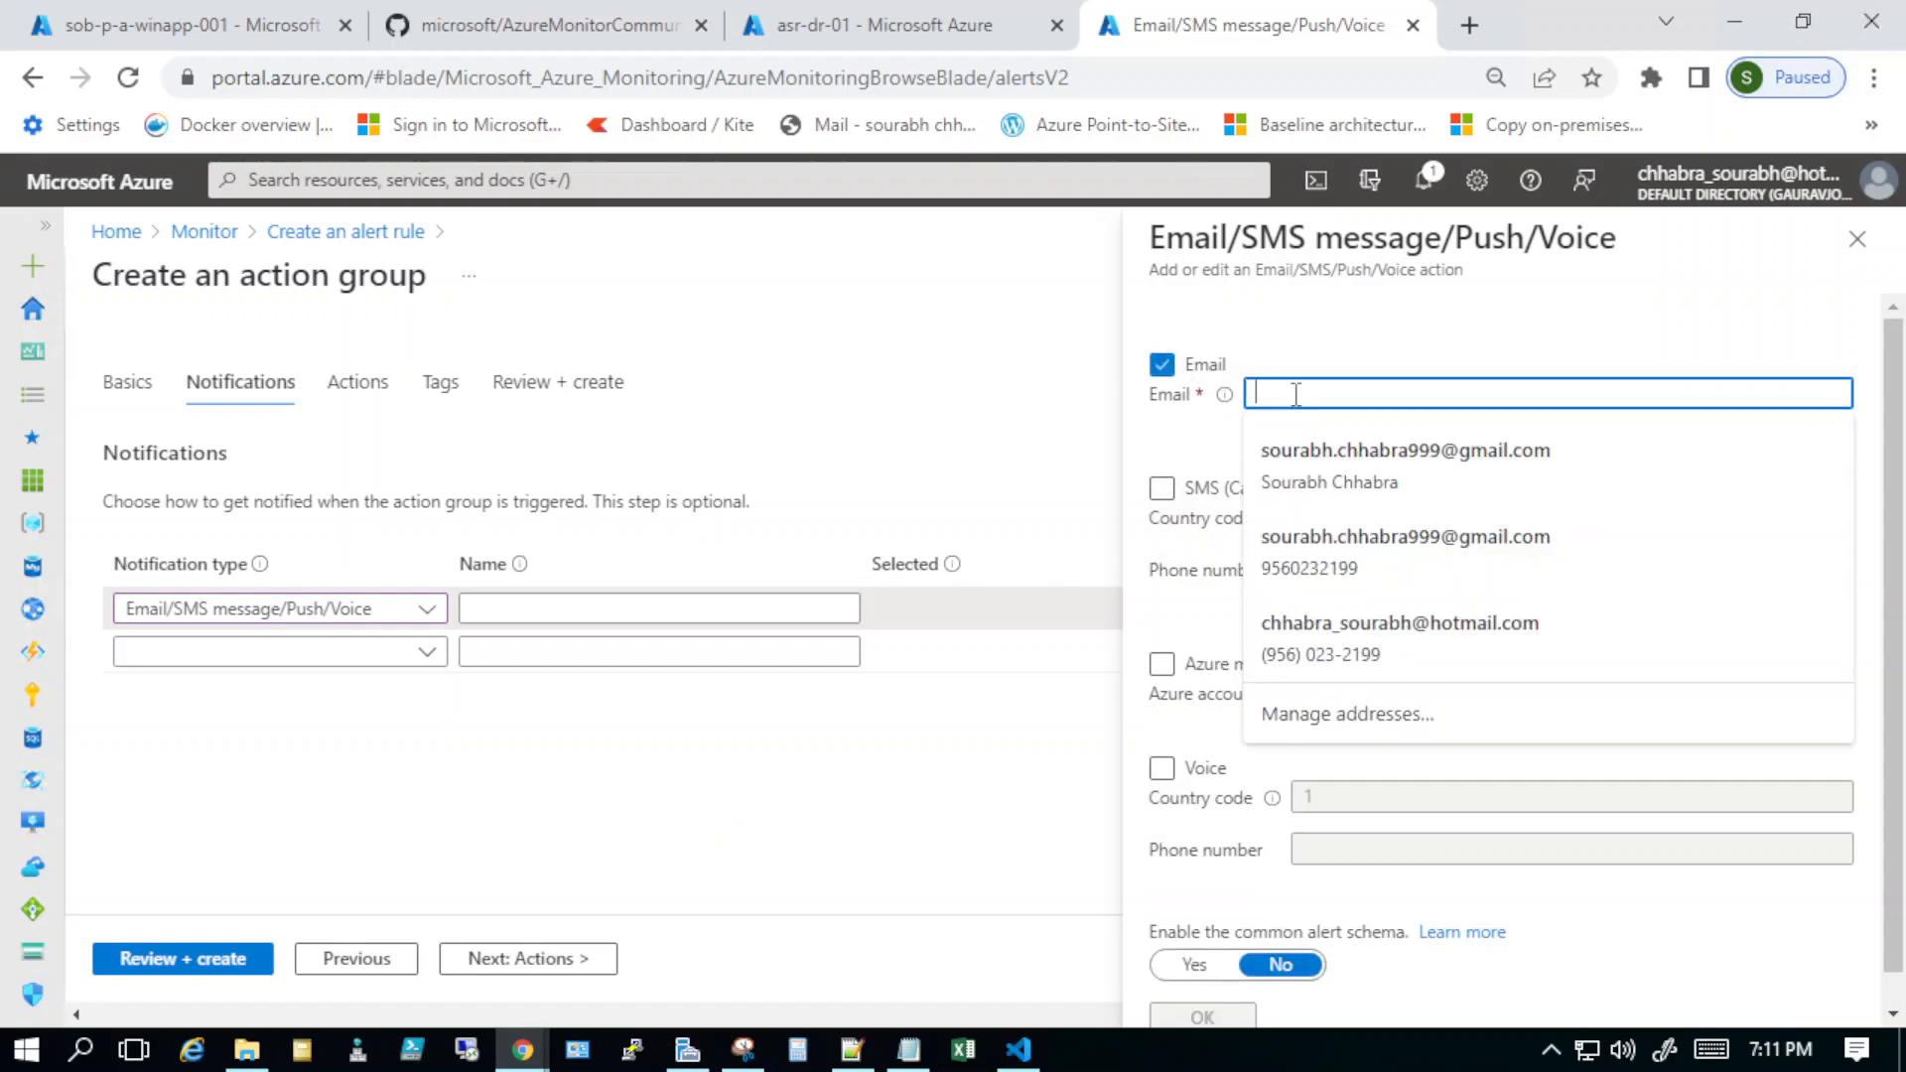
left_click(1327, 459)
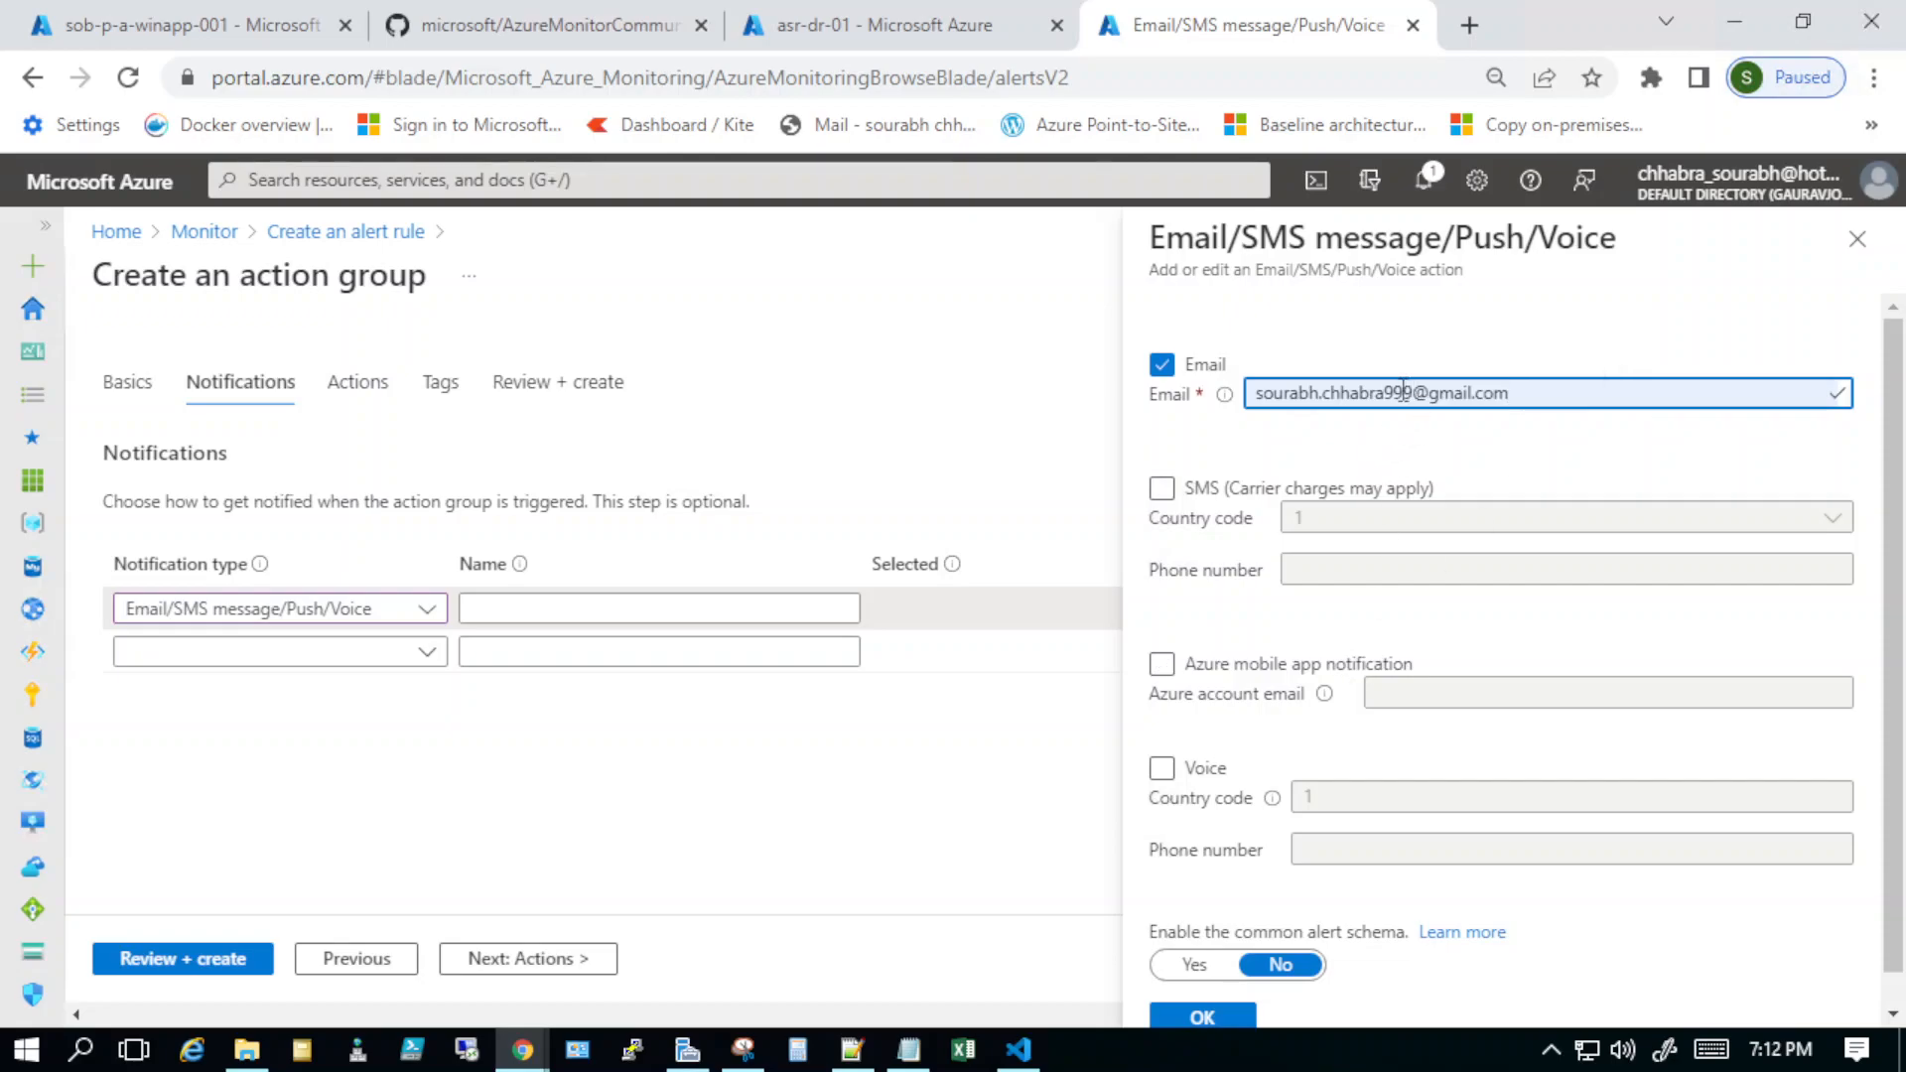
left_click_drag(1385, 392, 1408, 395)
type("777")
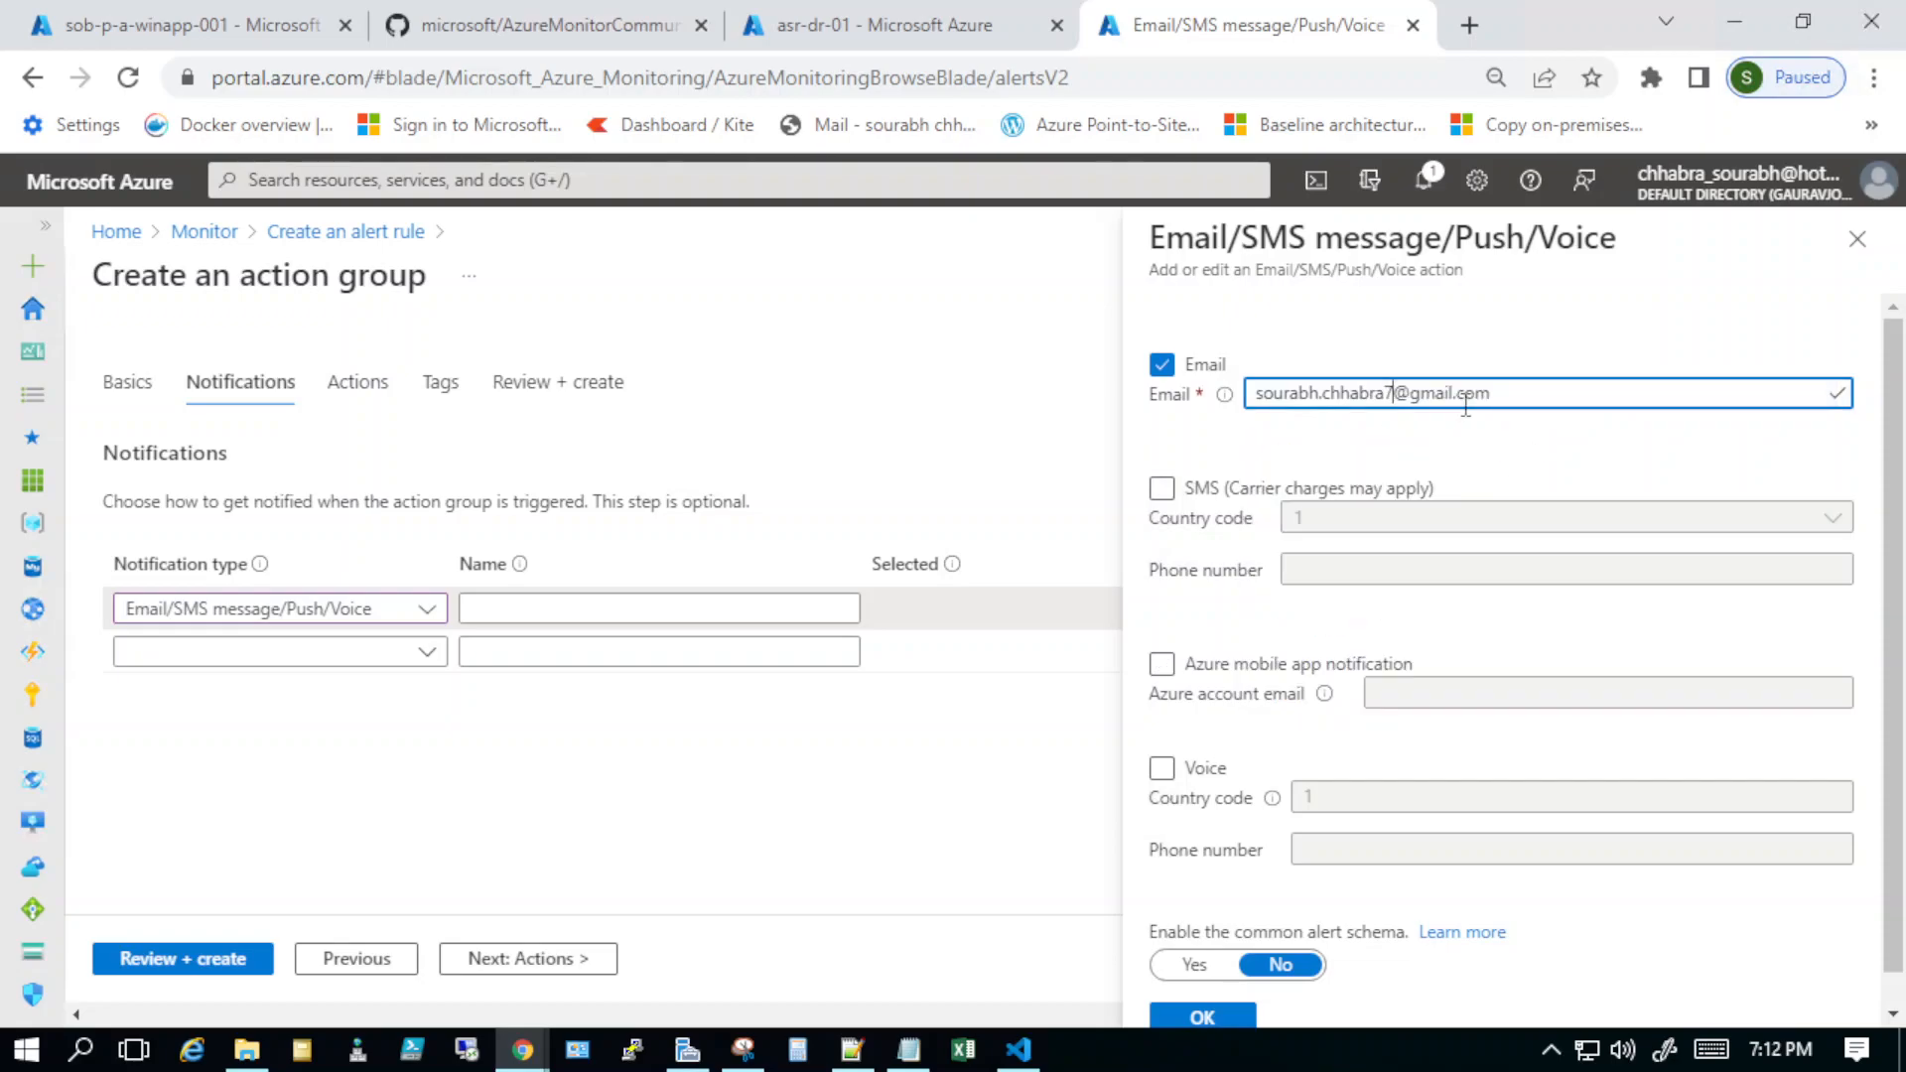
left_click(1499, 725)
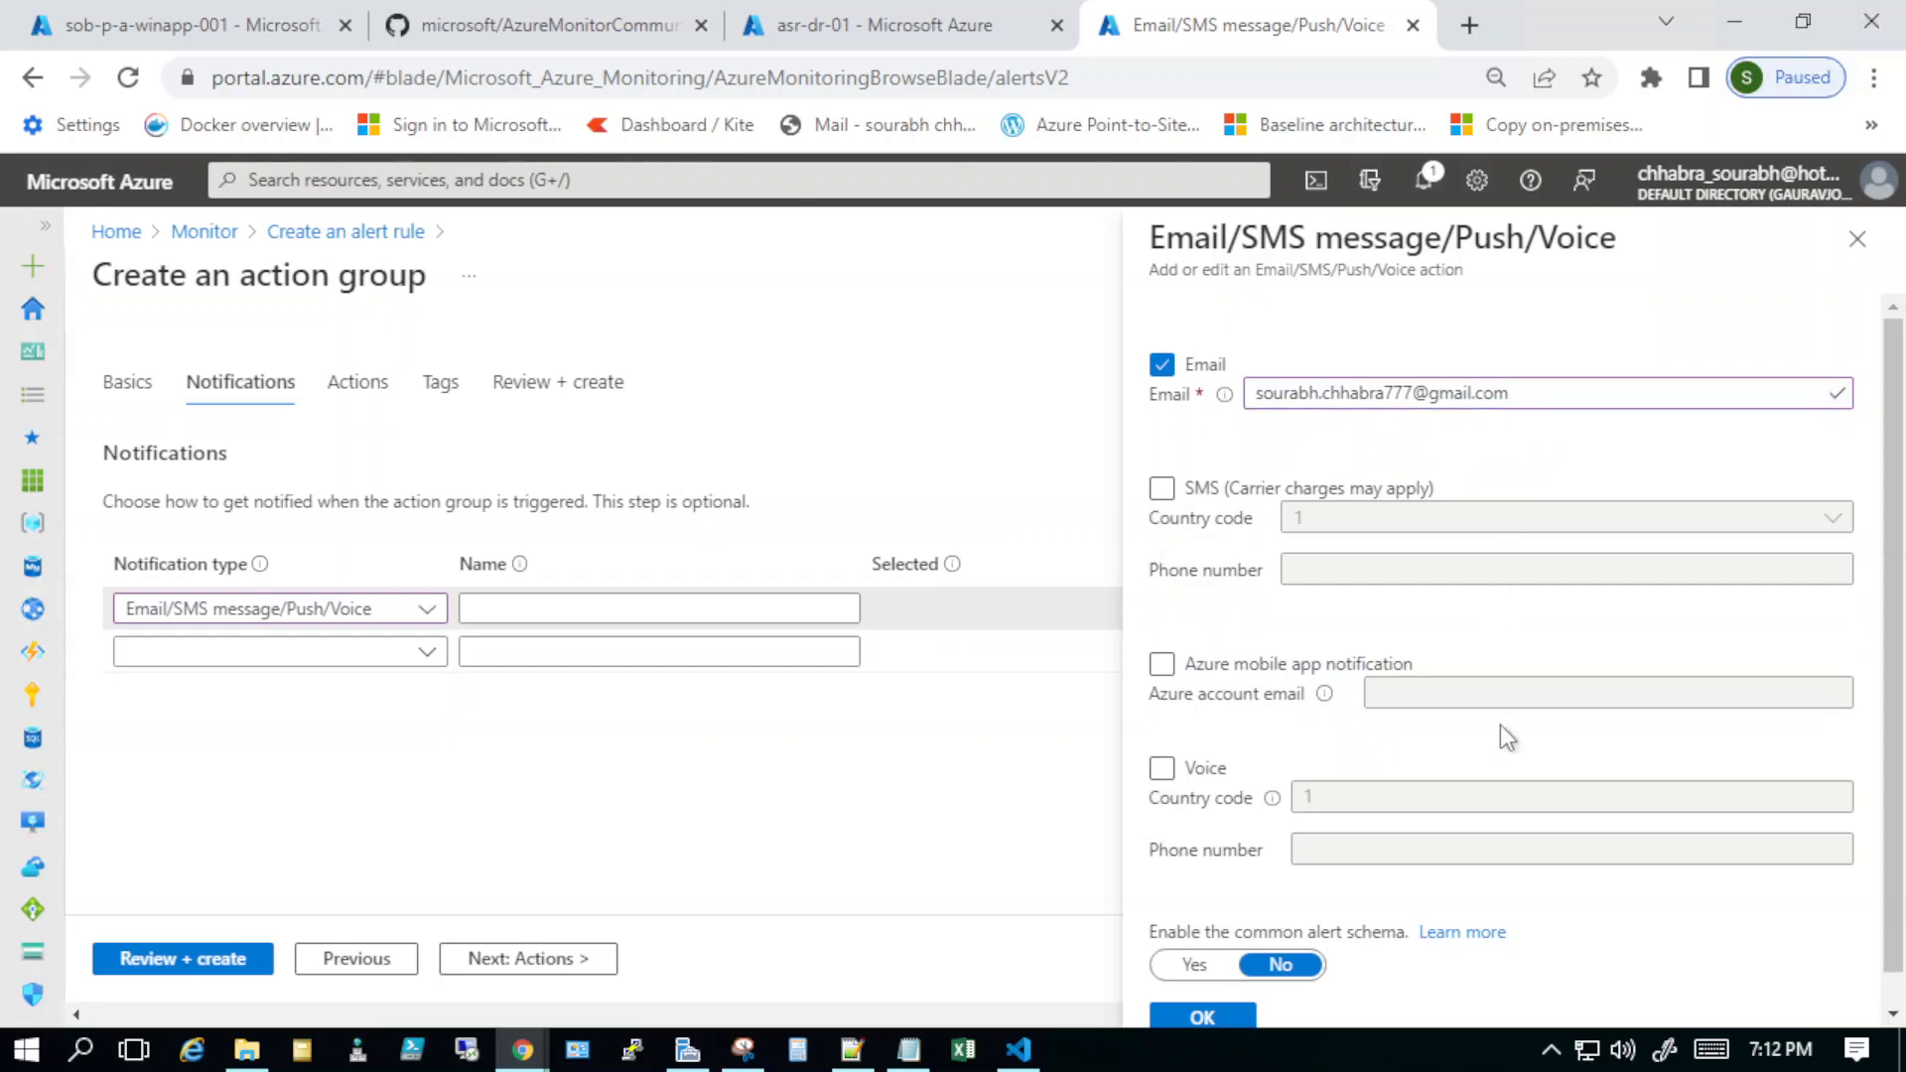
Step: Try enabling the common alert schema, set it back to No, and save the email notification under the recipient's name
scroll(1503, 725, "down", 2)
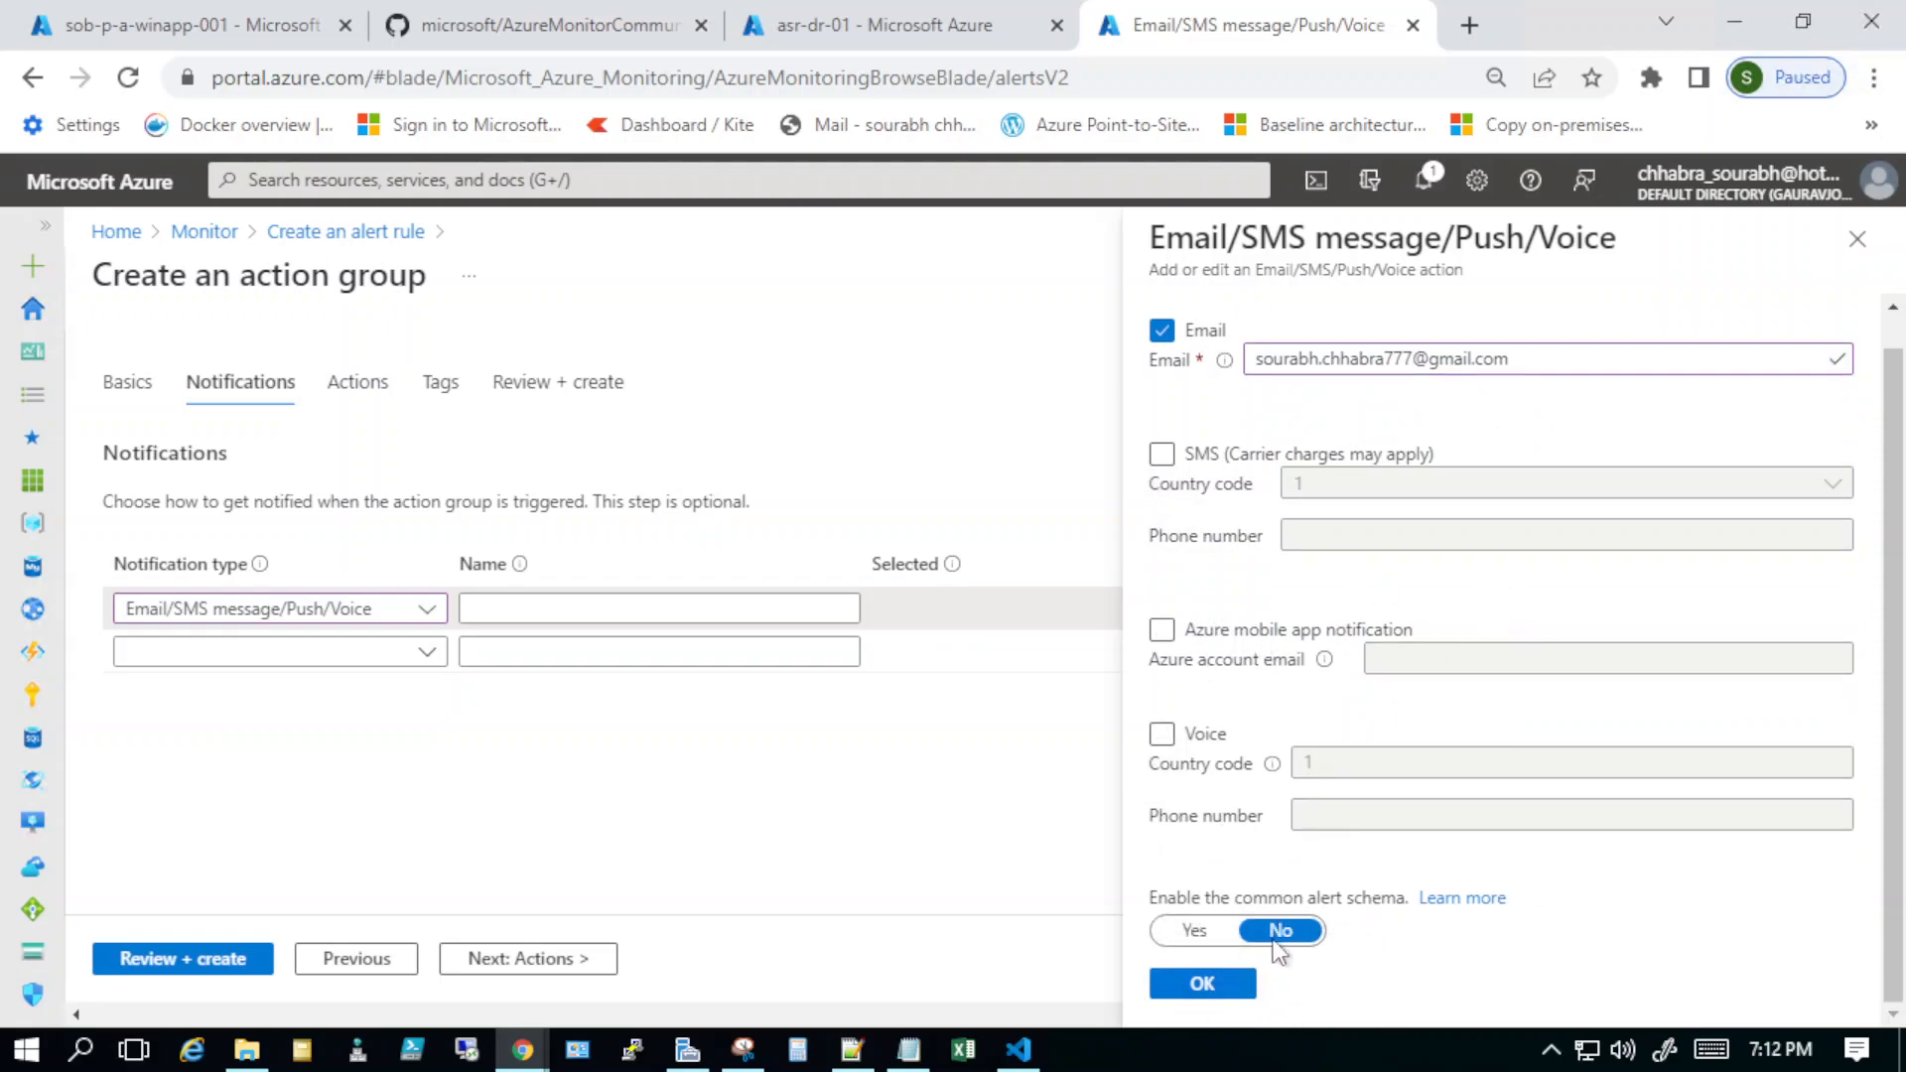
left_click(1197, 931)
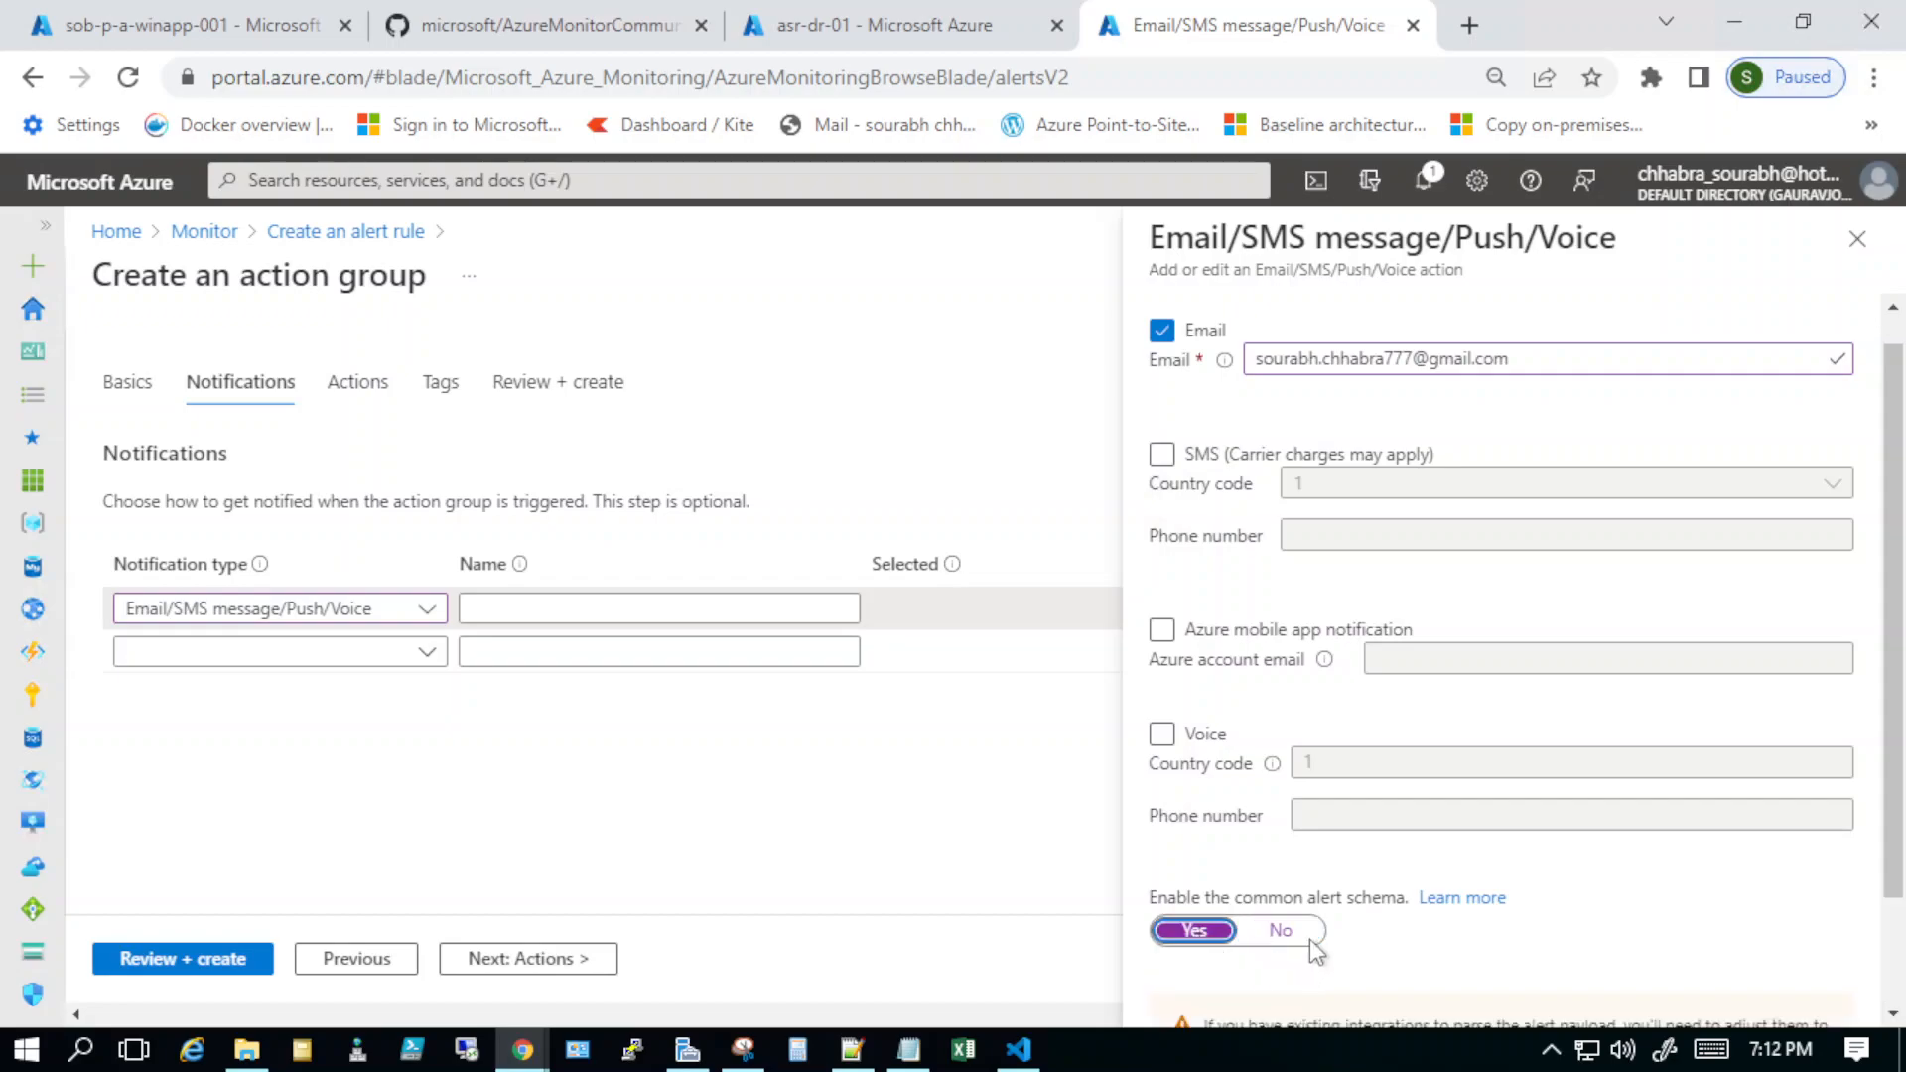
scroll(1309, 933, "down", 2)
left_click(1290, 804)
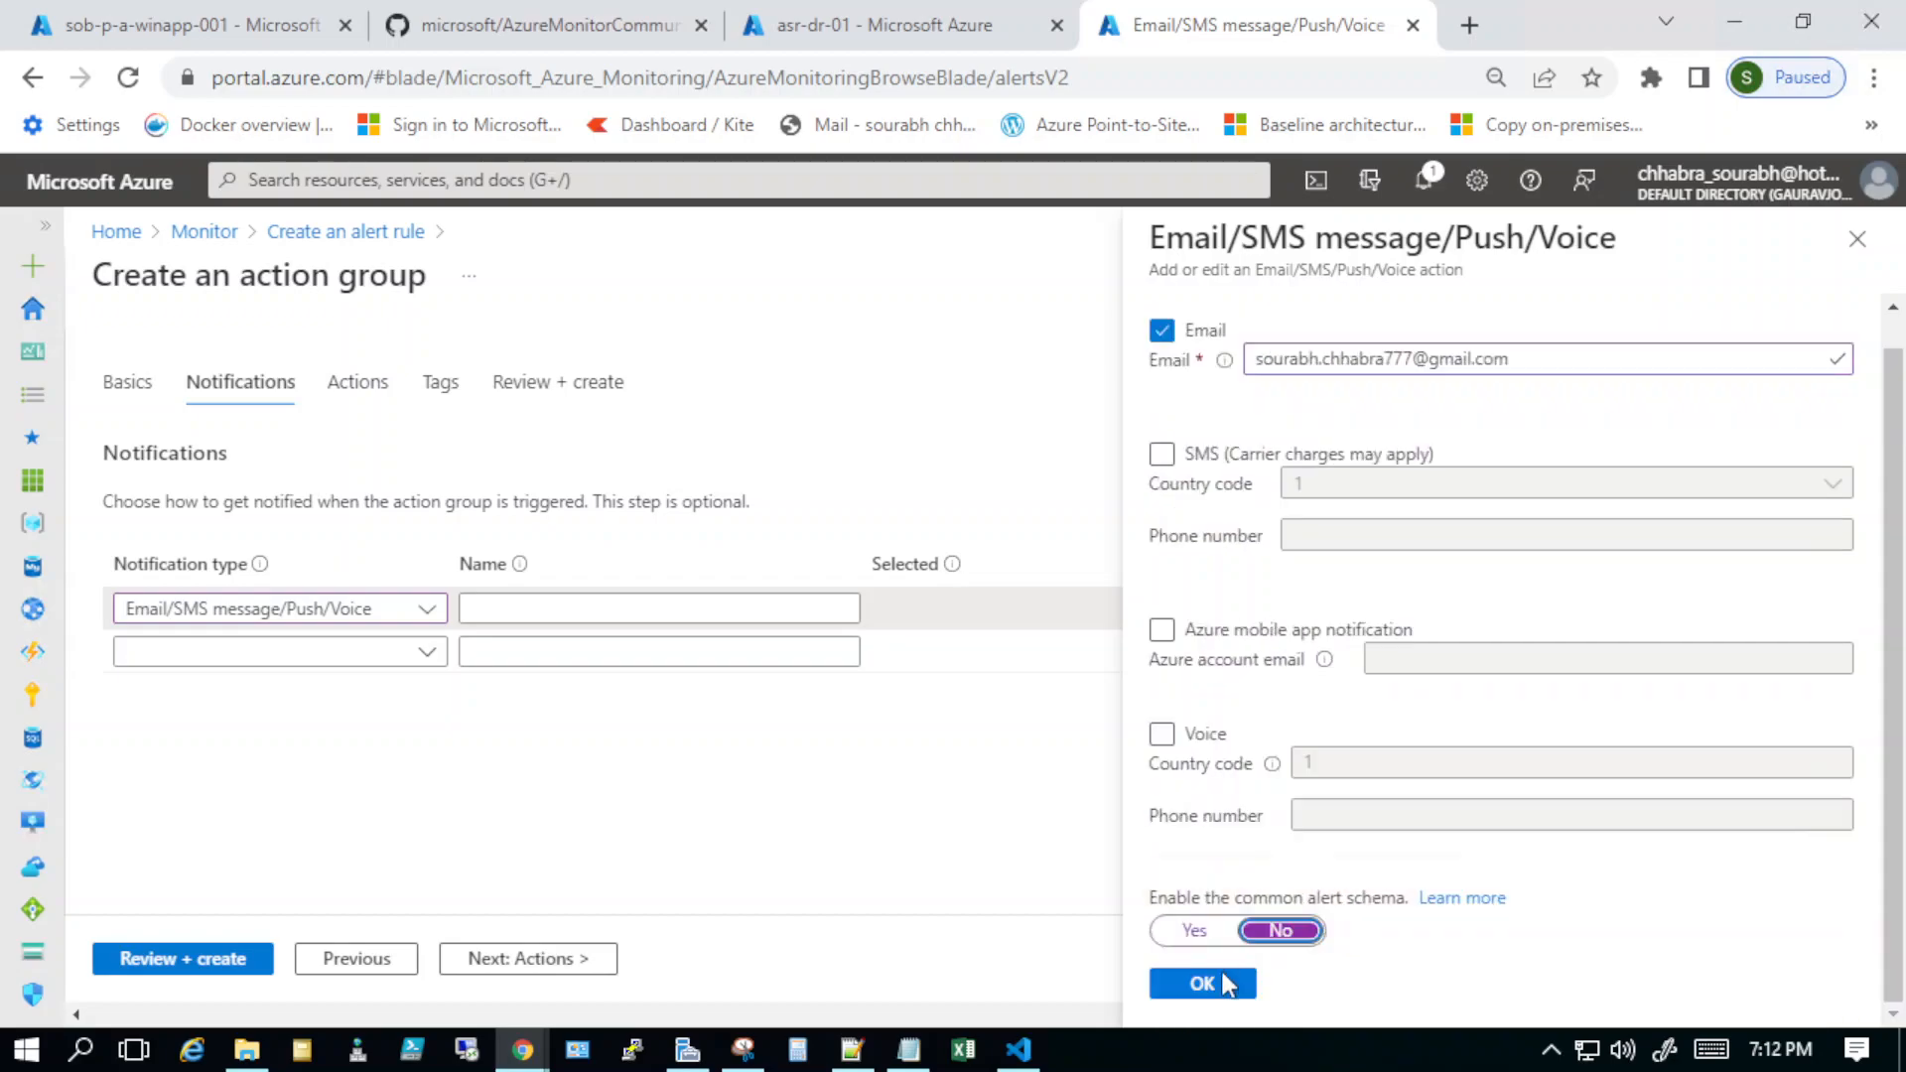
left_click(1202, 983)
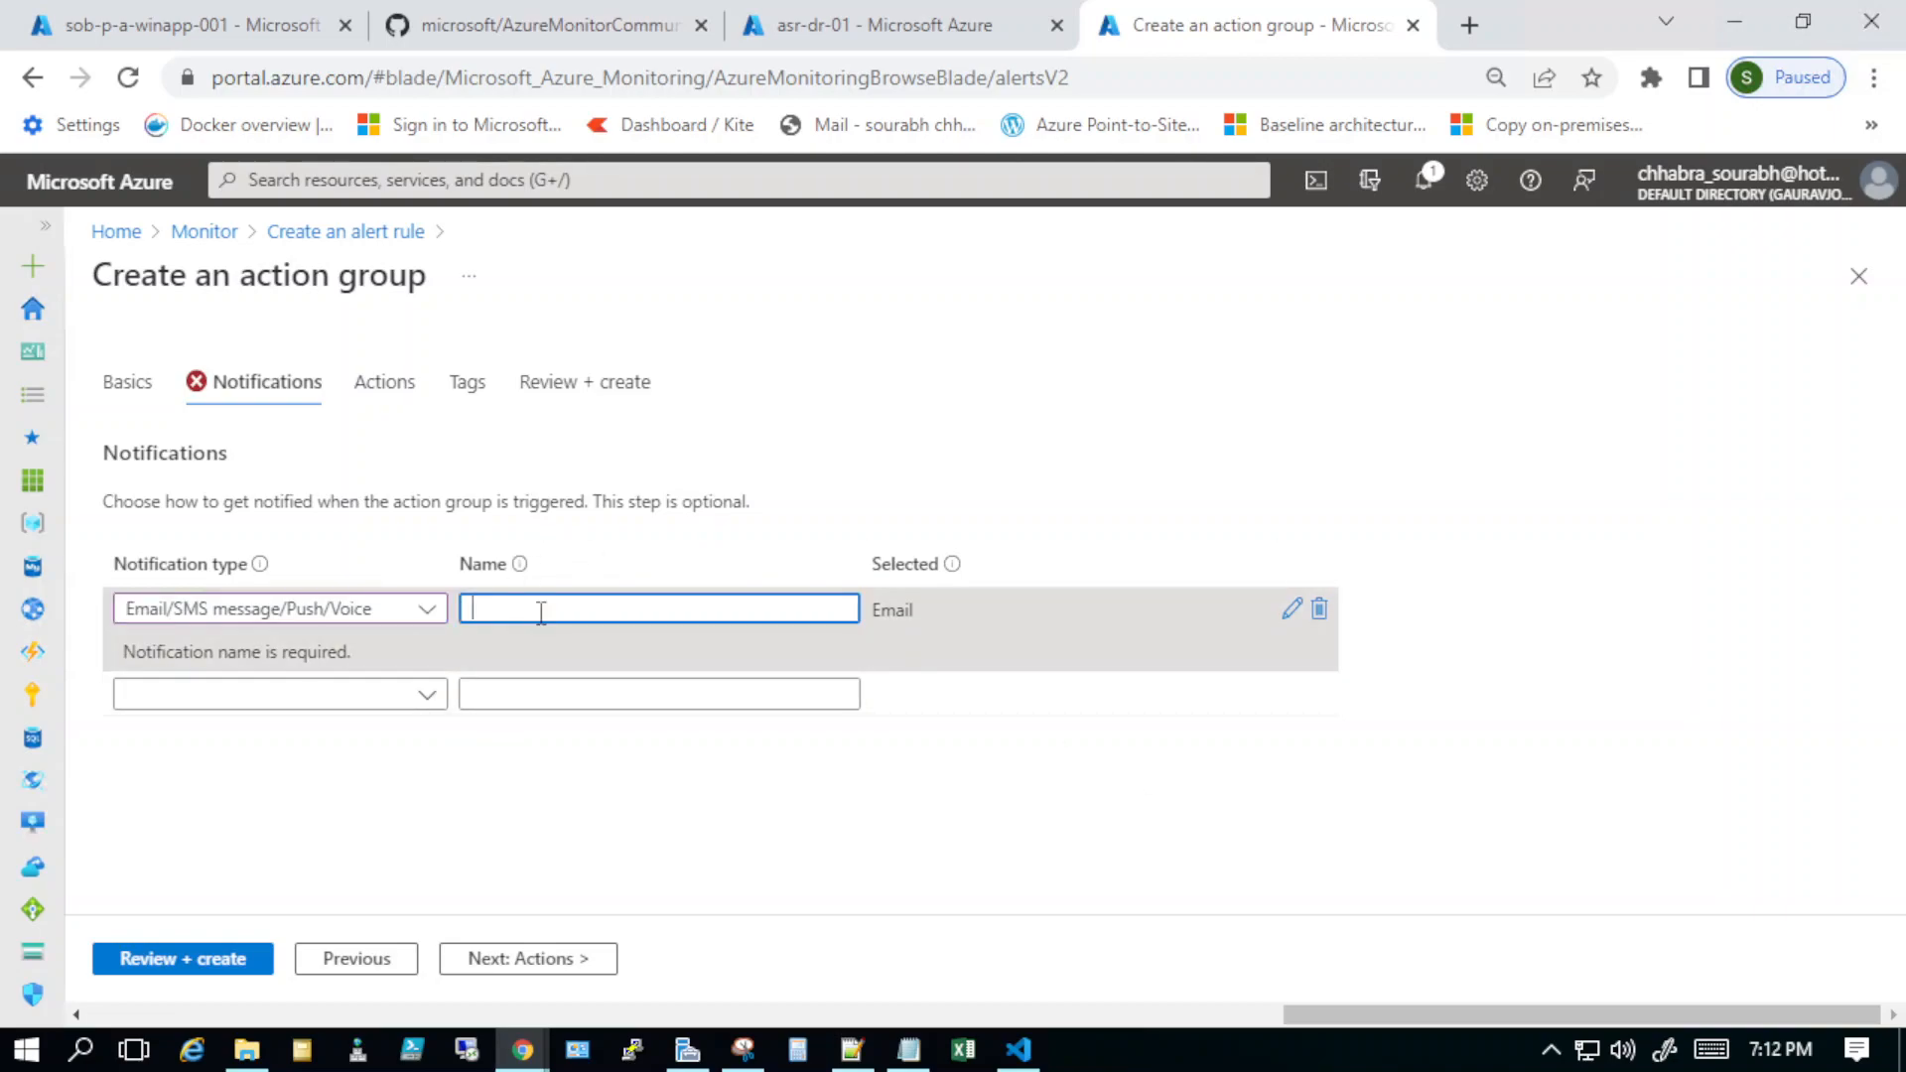
type("sourabh")
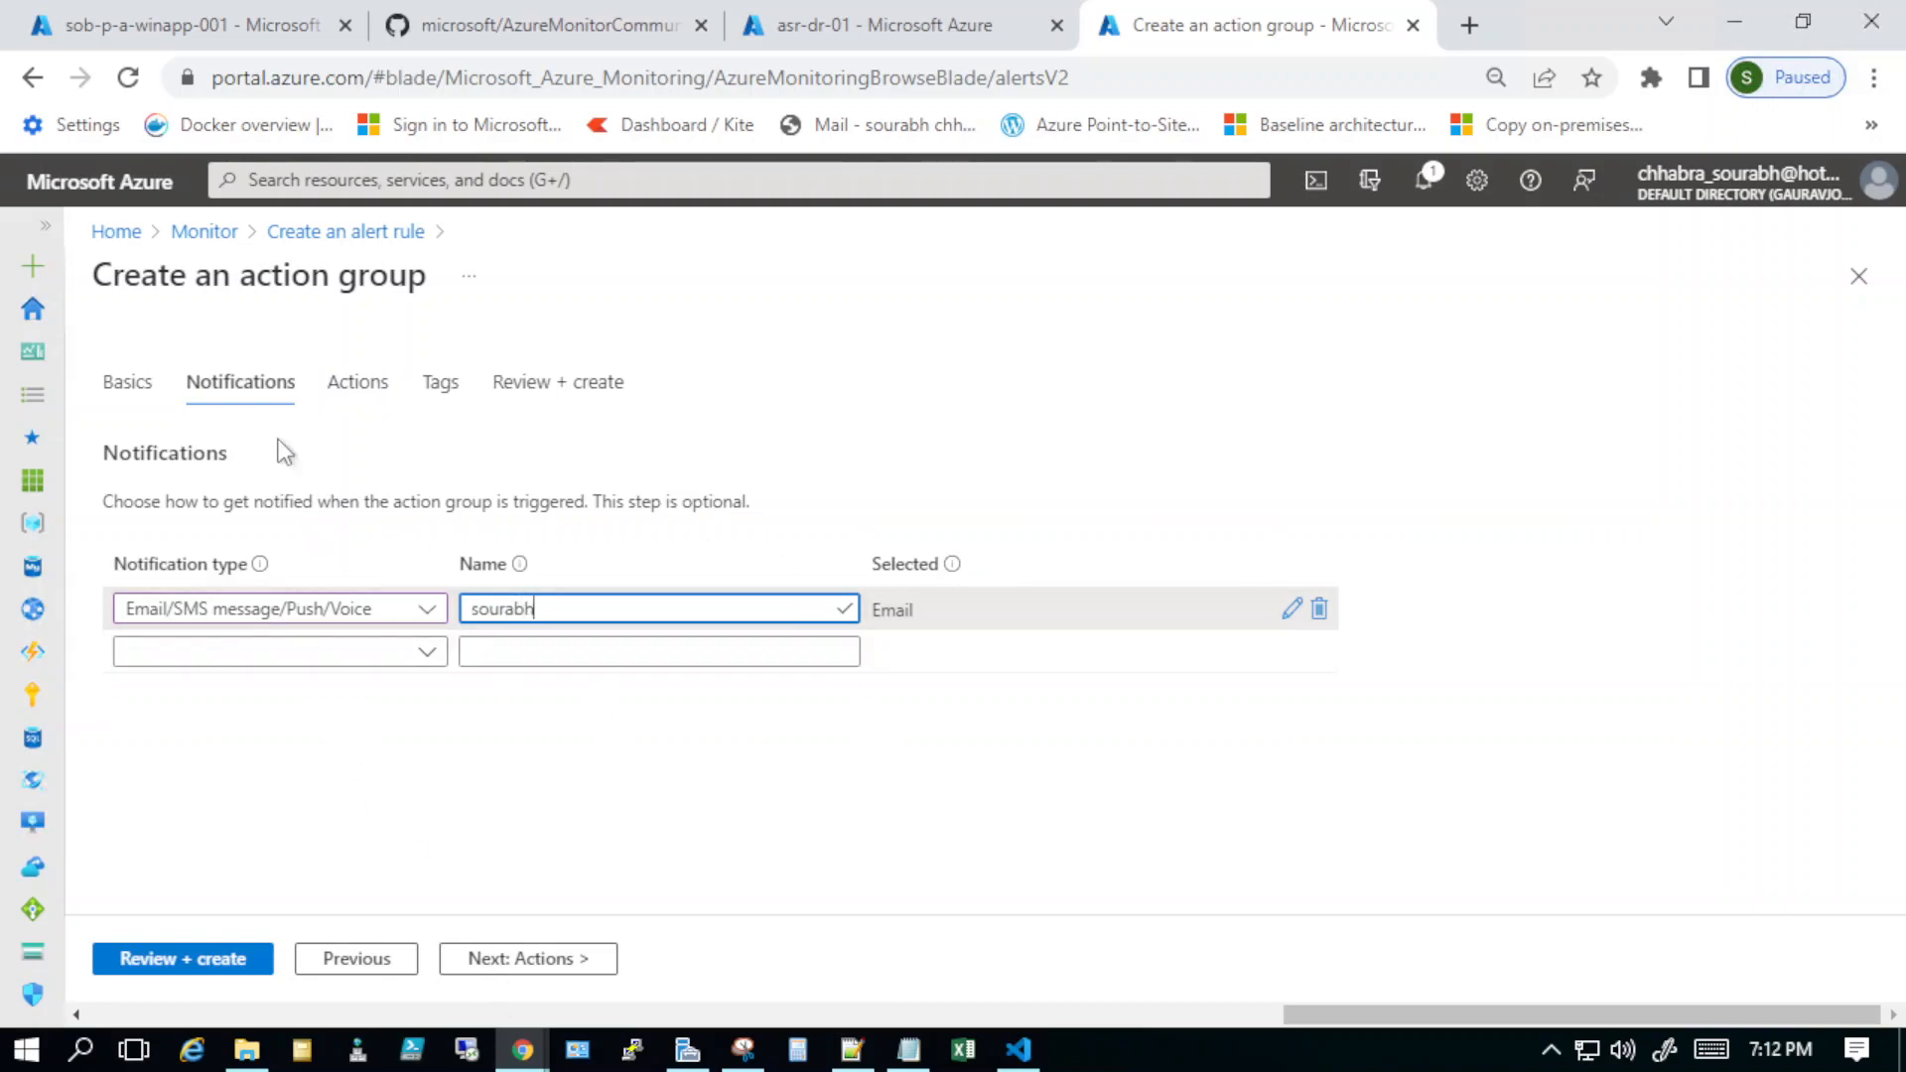
Step: Go on to the action group's actions and look through the Webhook and ITSM action types, ending on Webhook
left_click(528, 961)
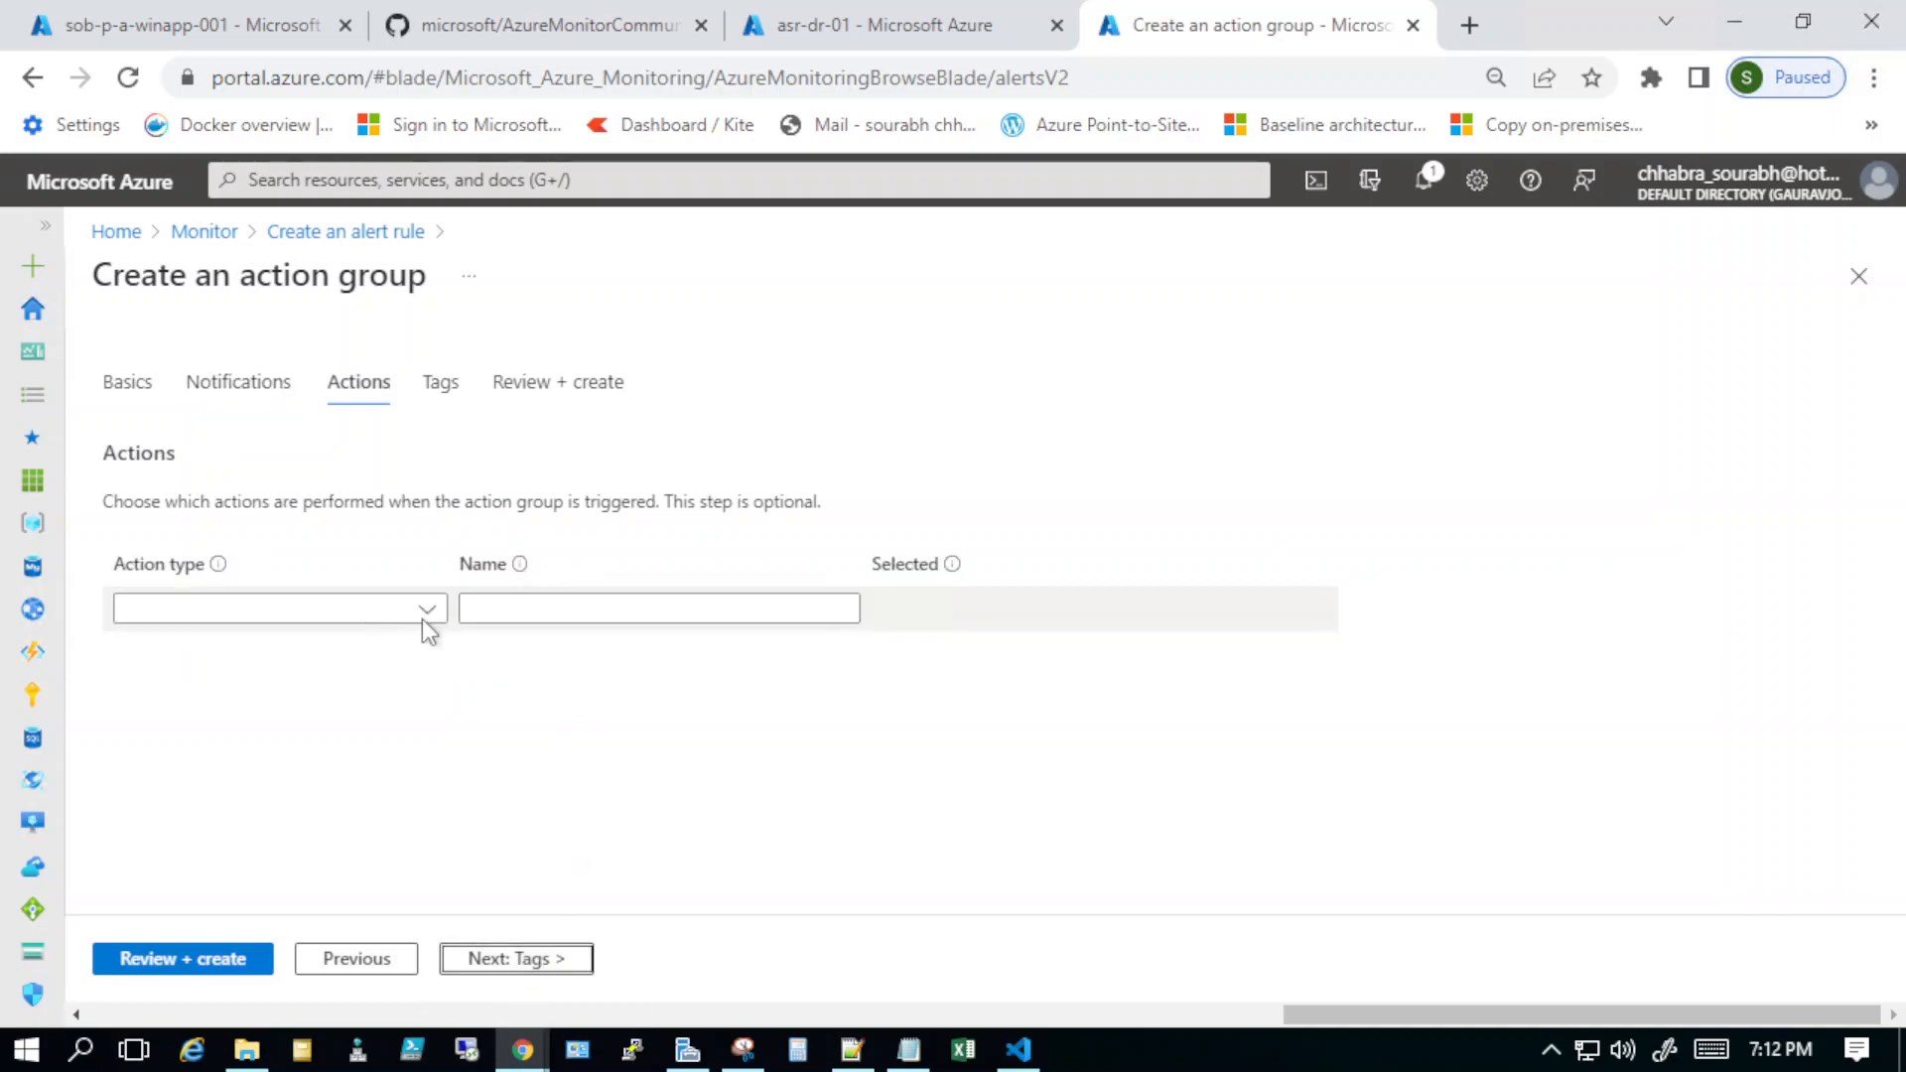
left_click(429, 614)
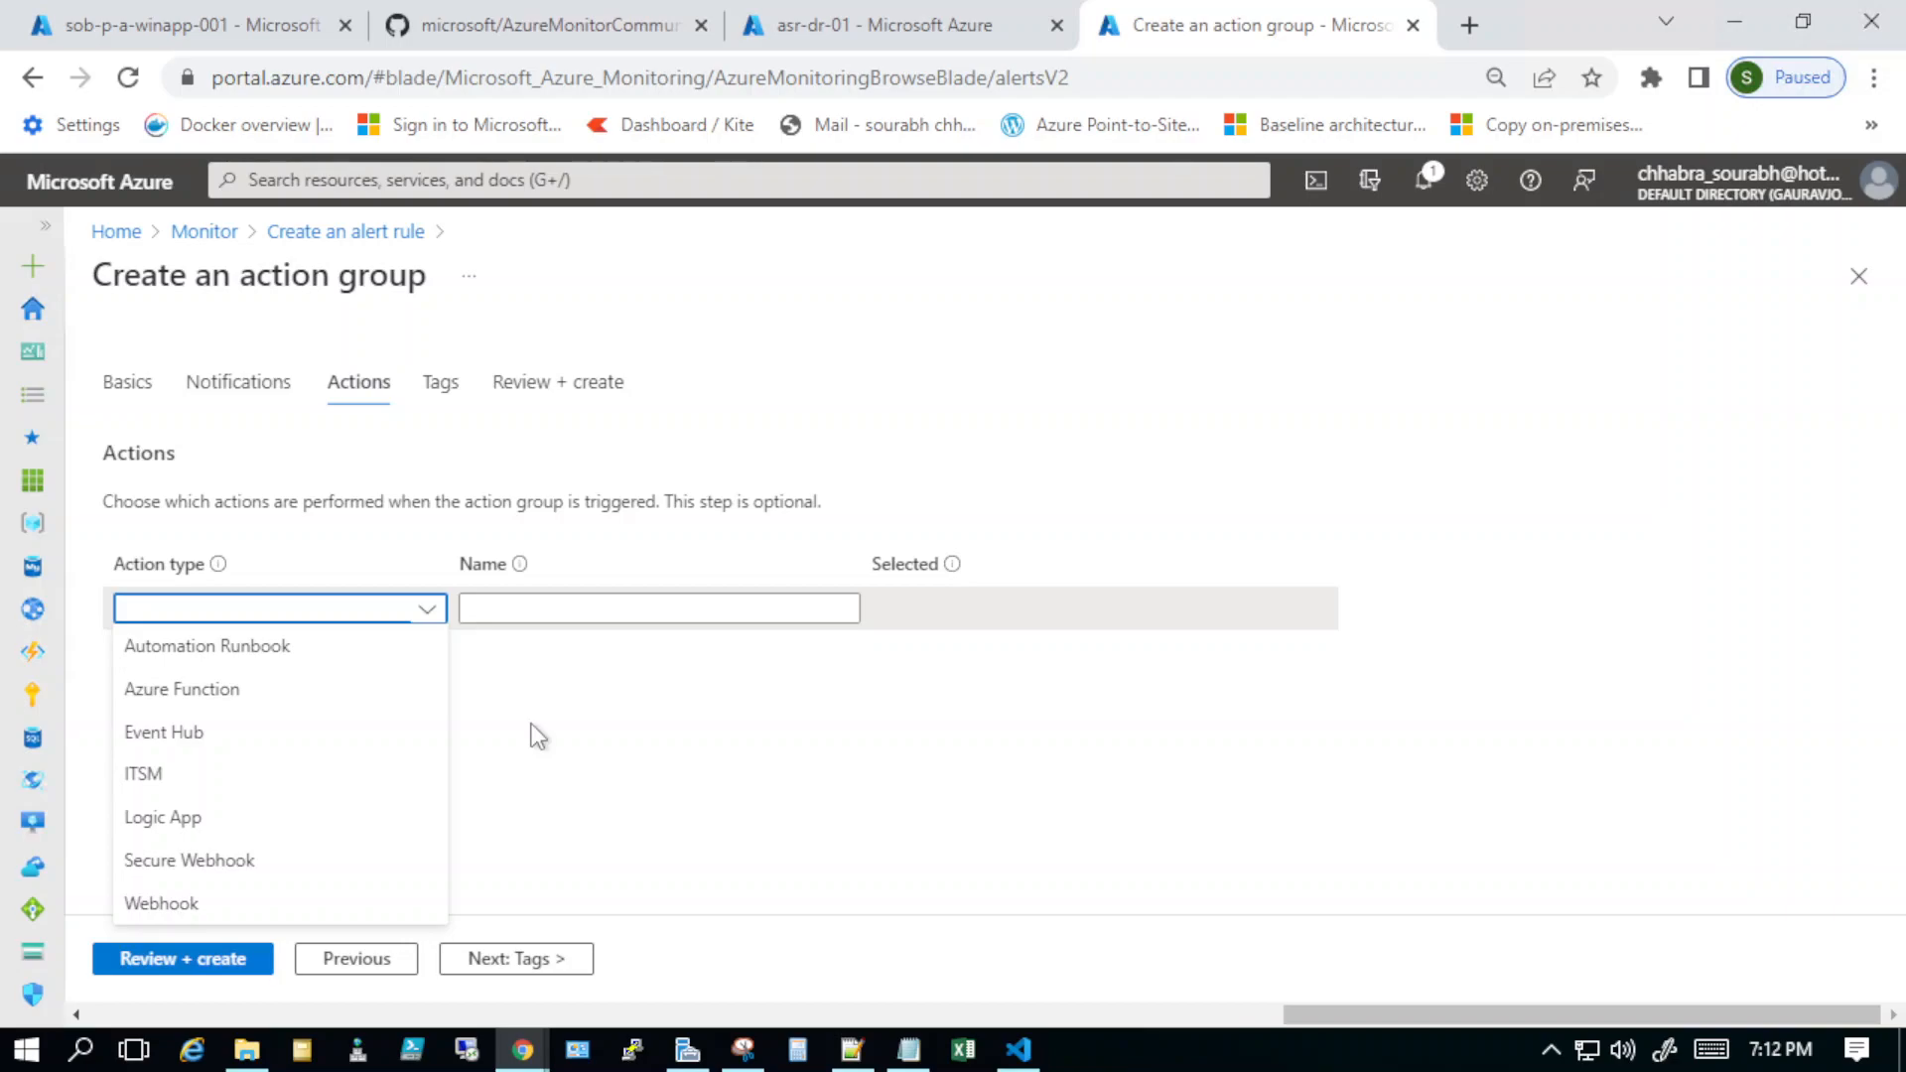
left_click(151, 905)
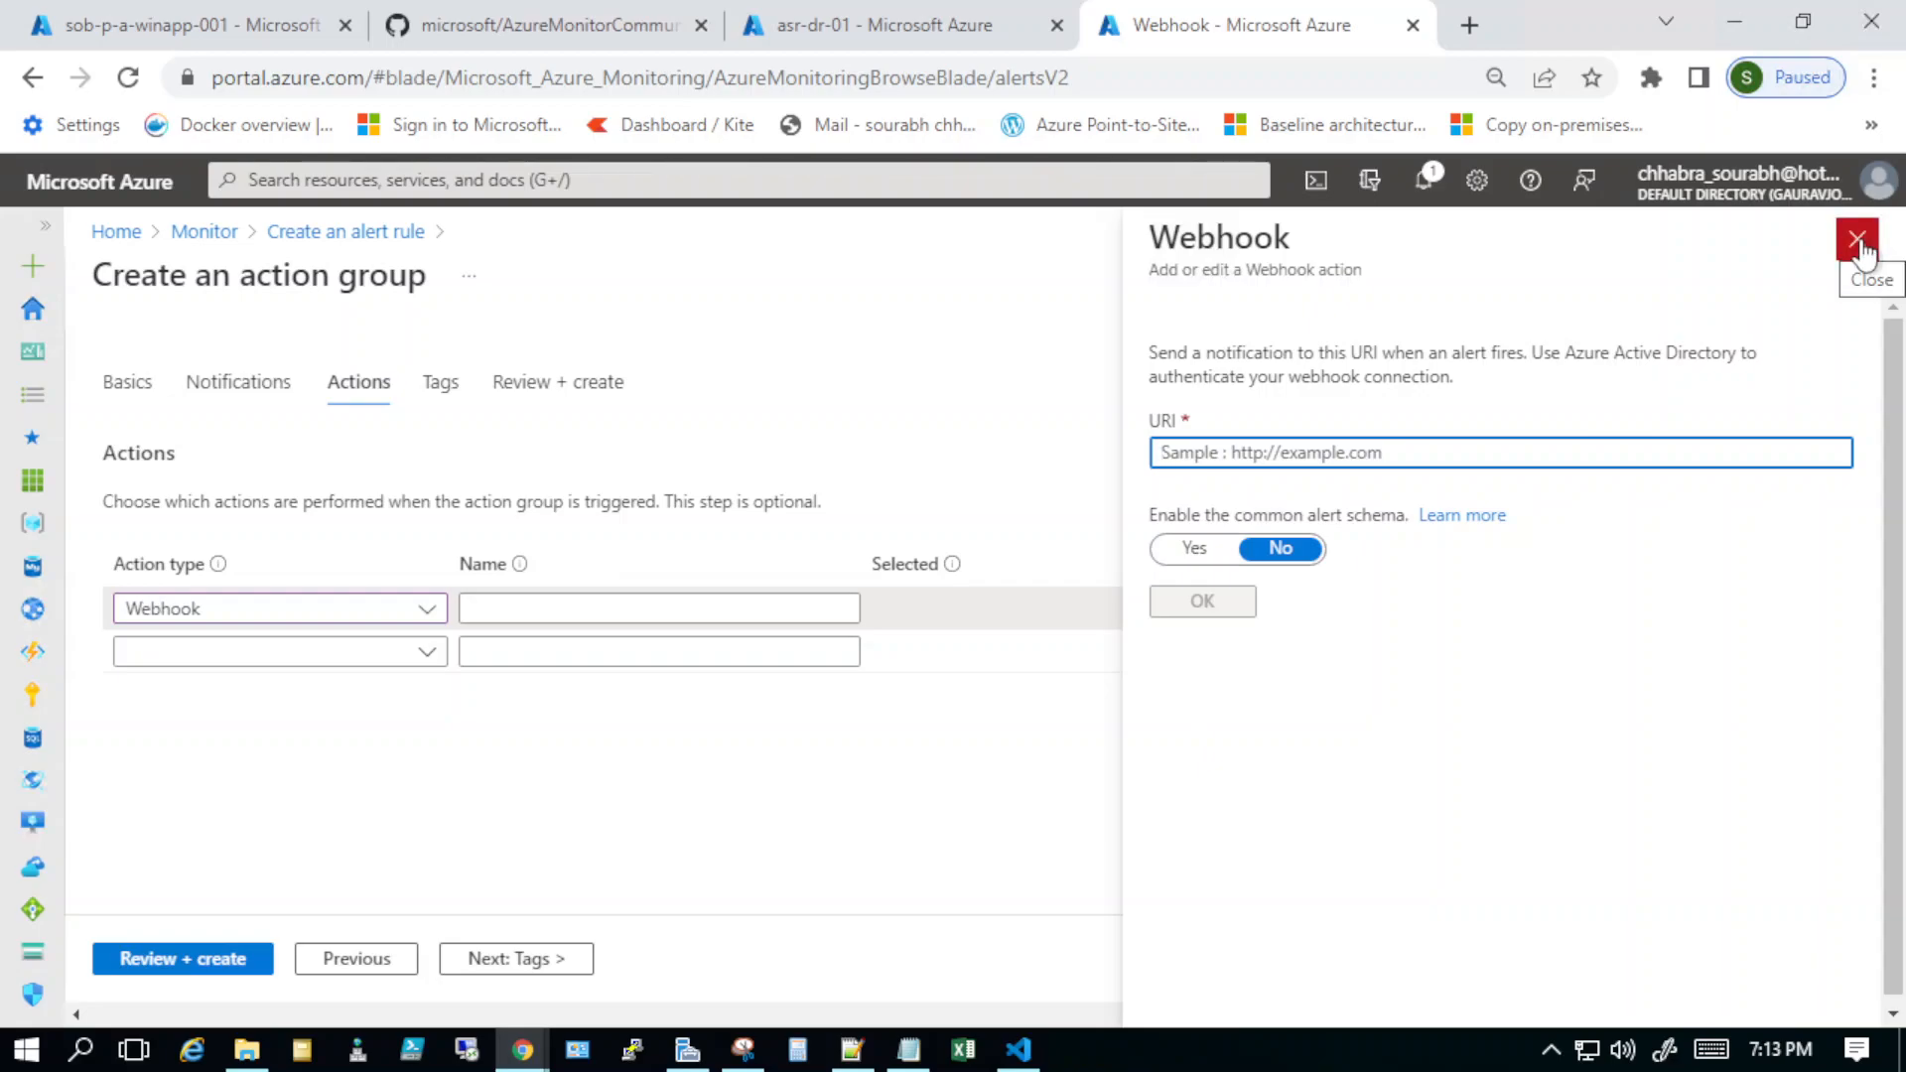
left_click(433, 614)
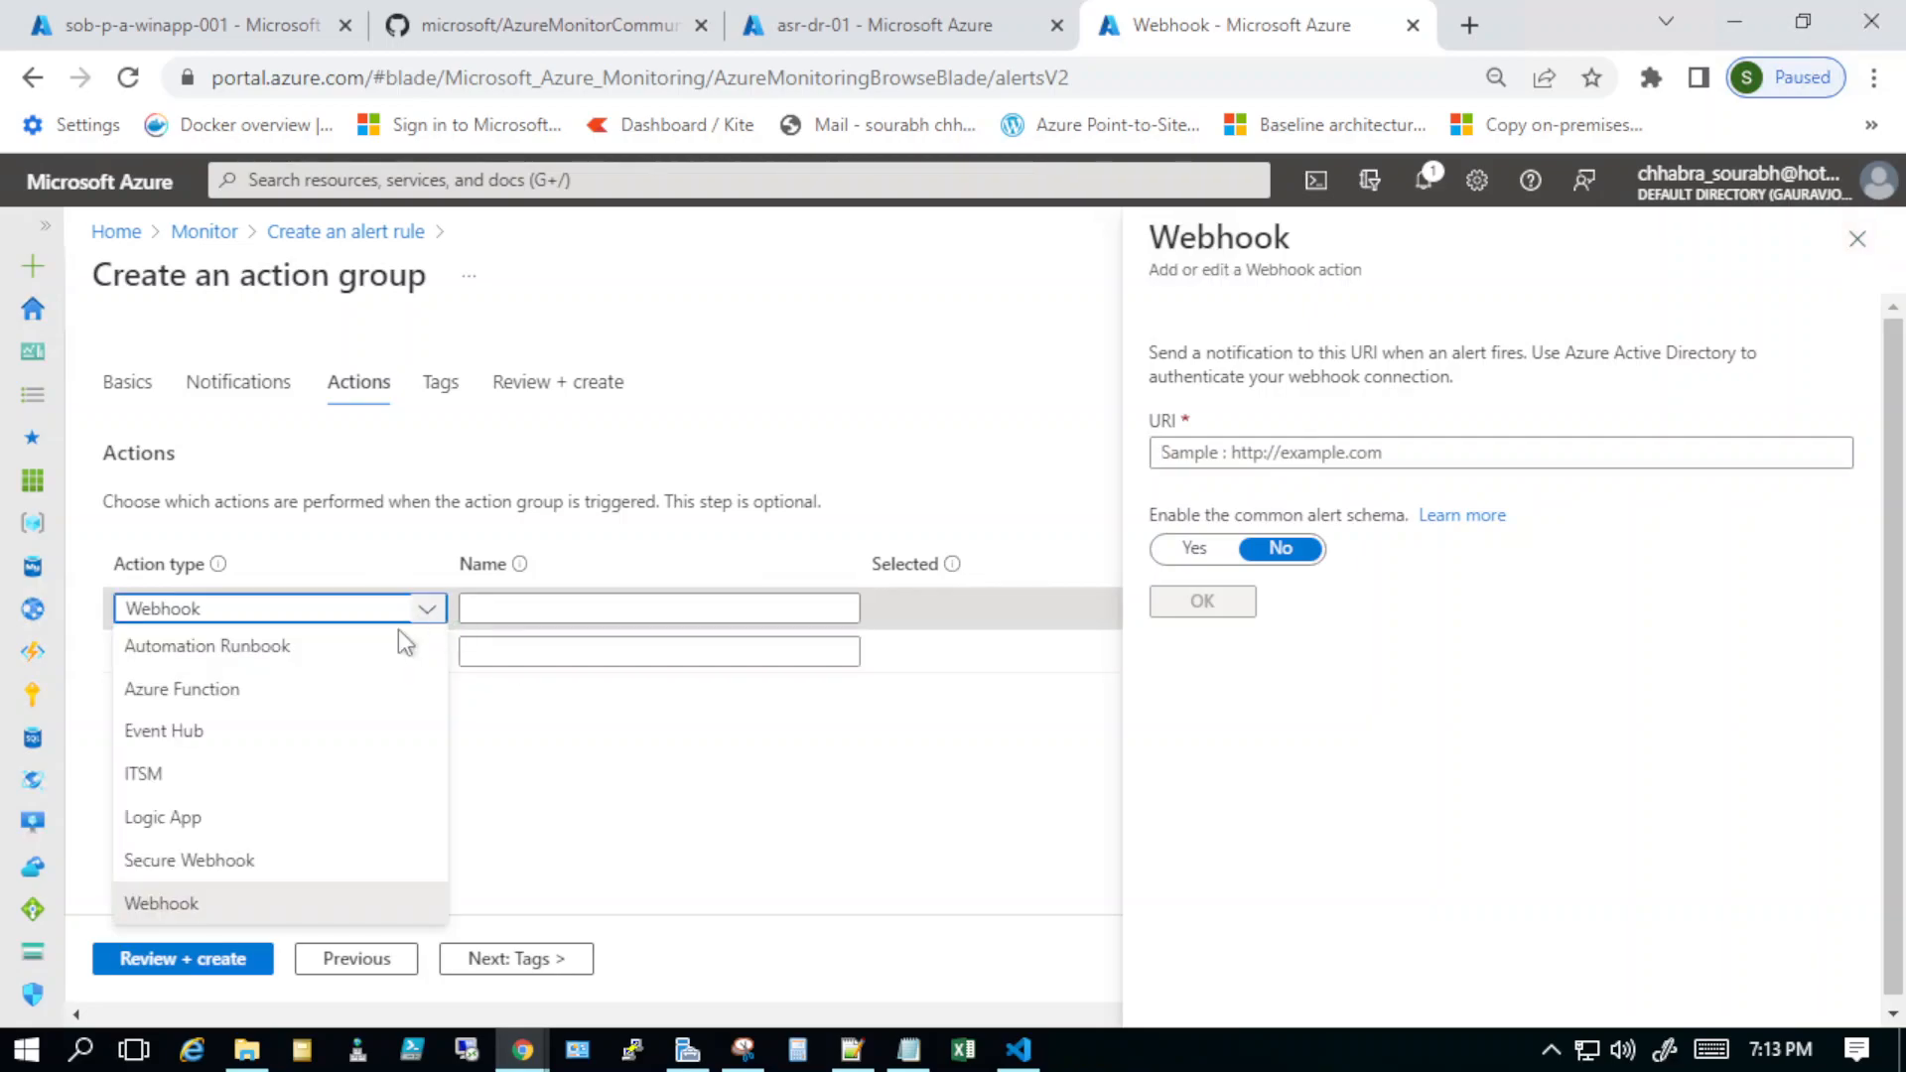
left_click(147, 780)
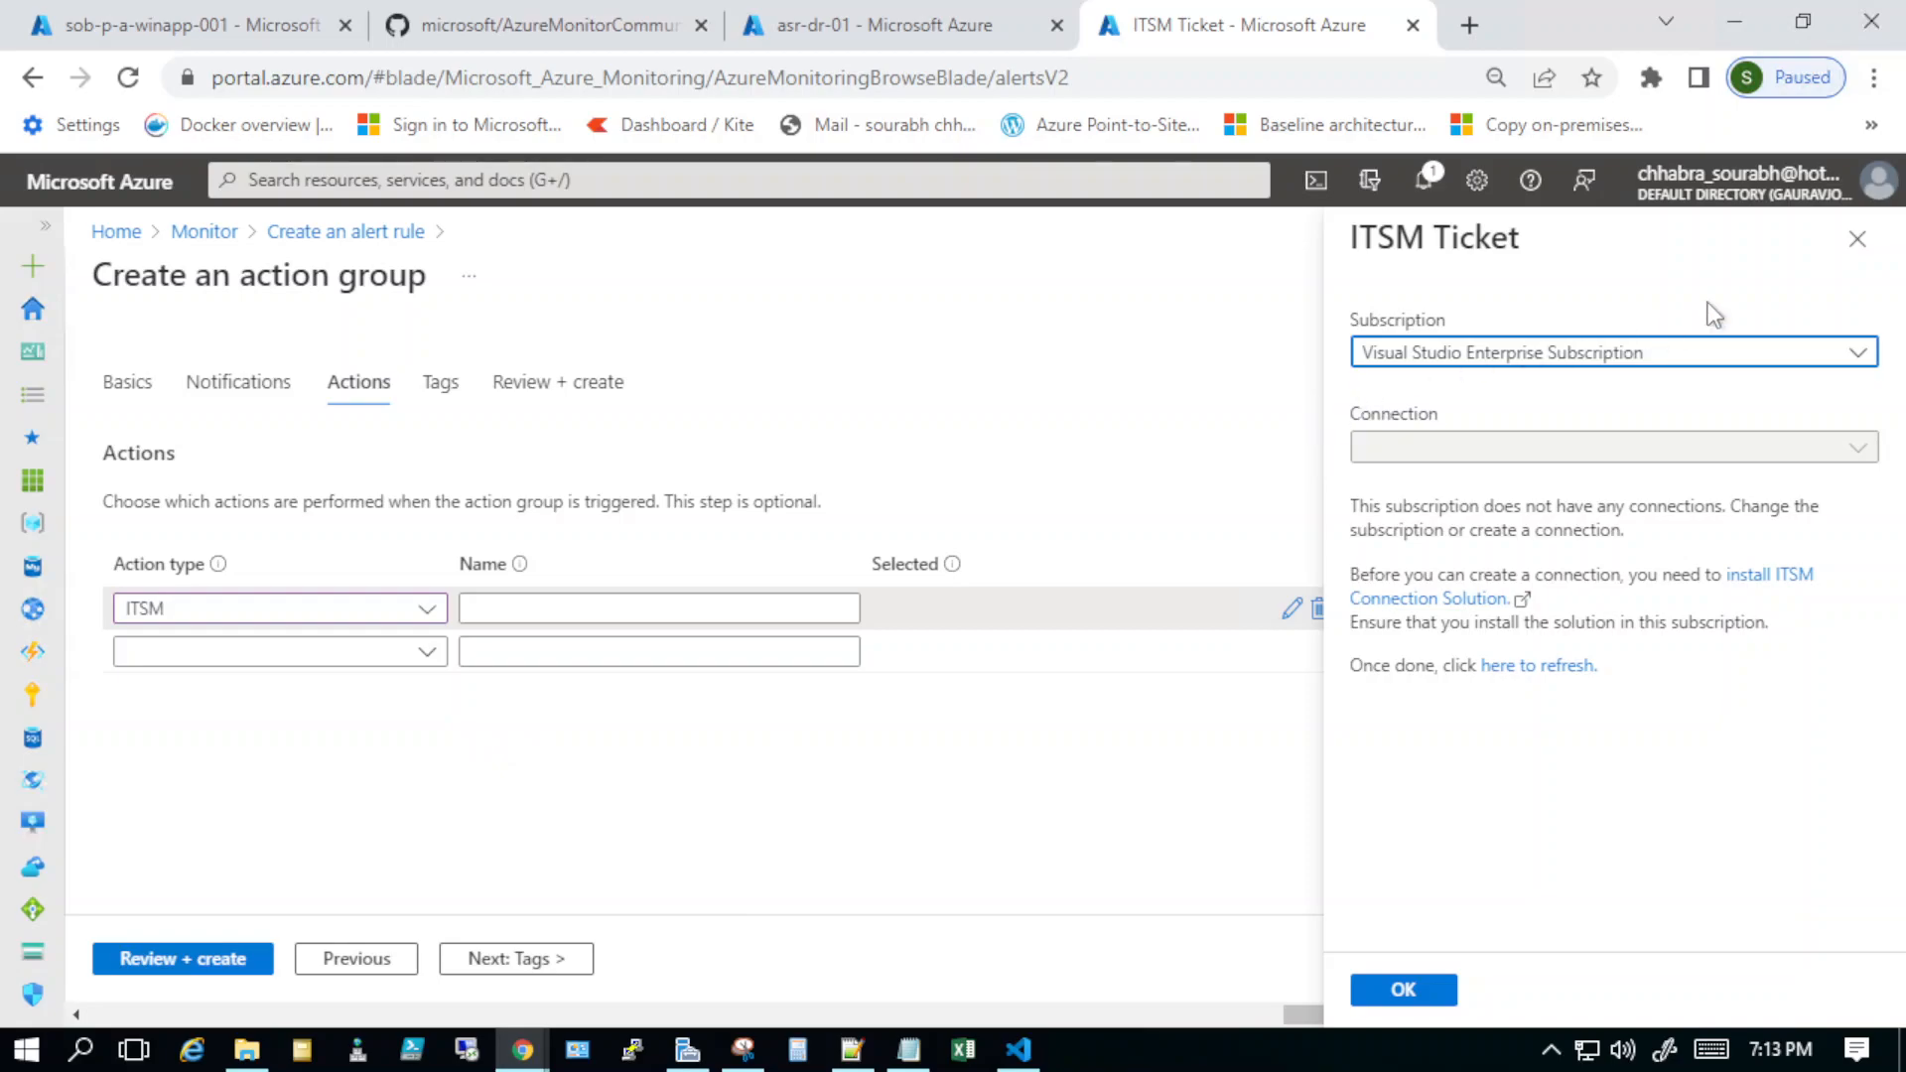
left_click(430, 605)
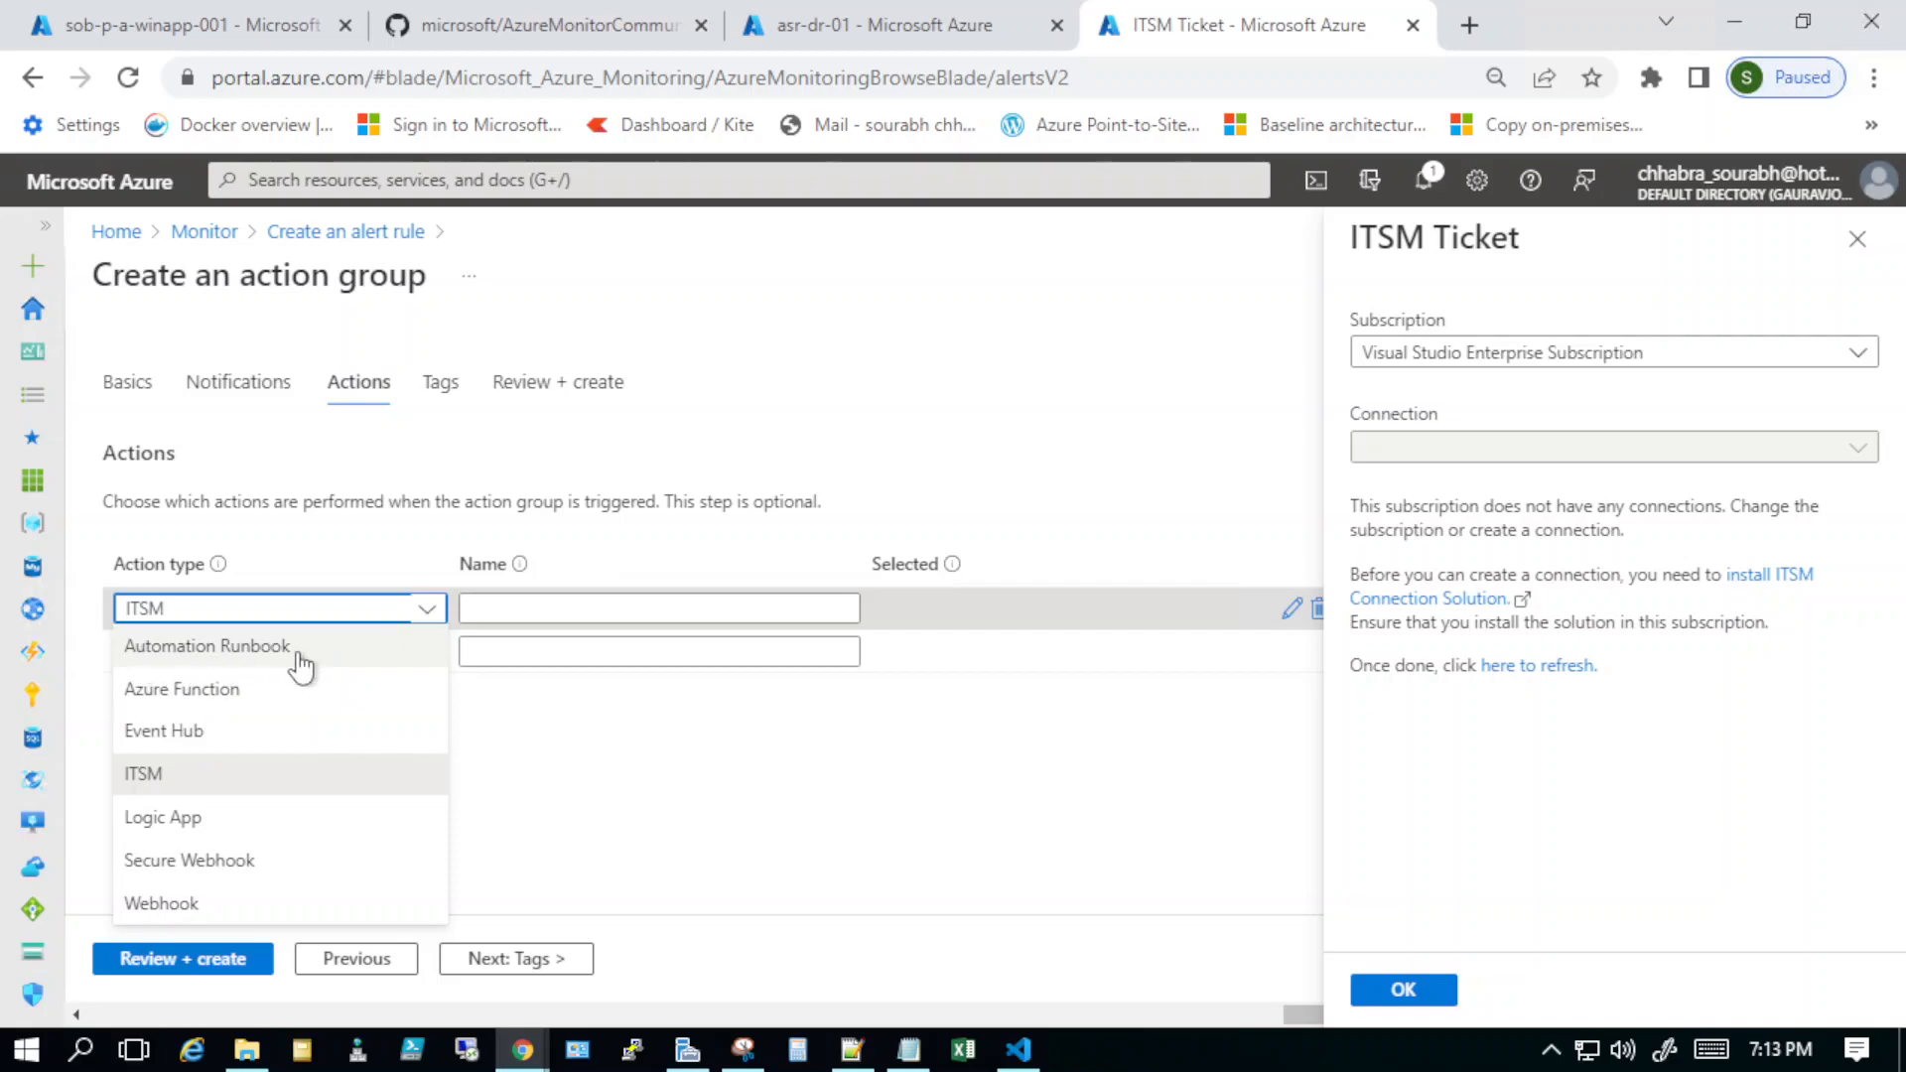
left_click(185, 915)
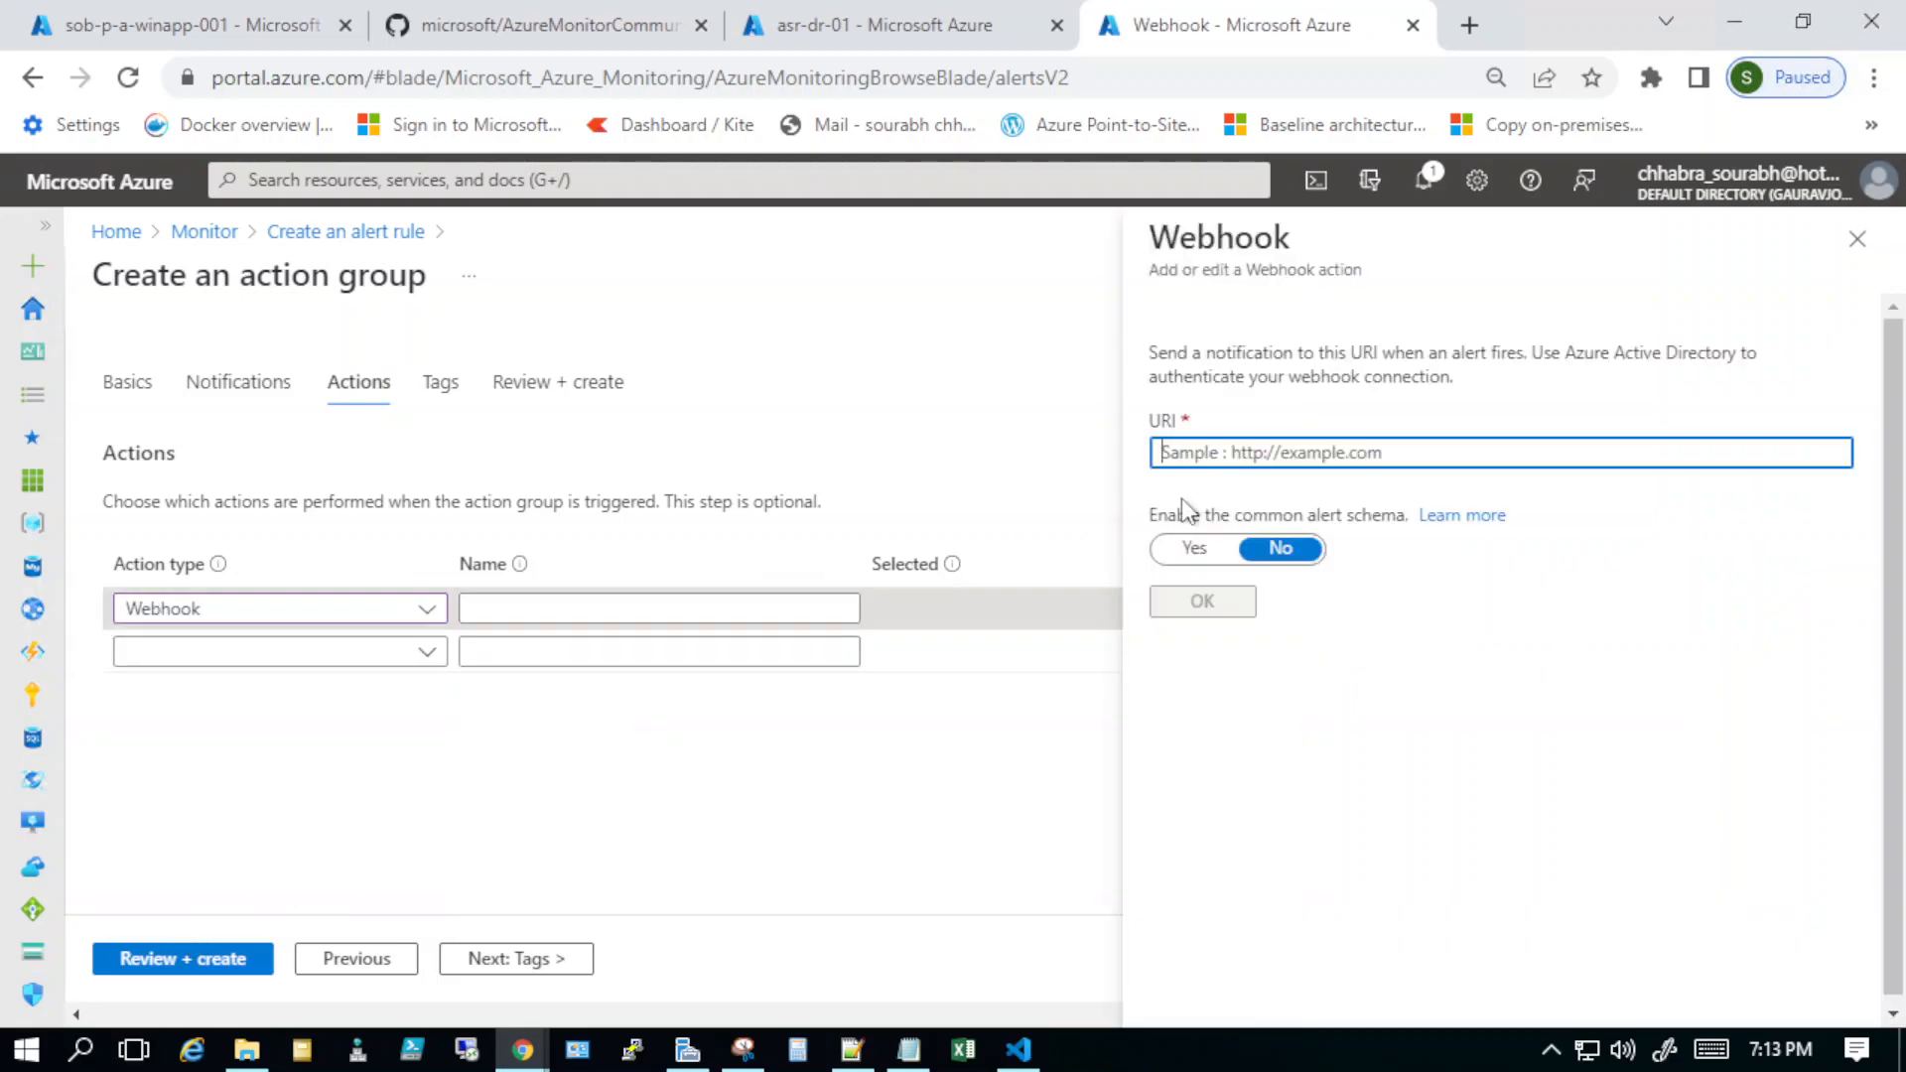
Step: Go back to the action group's basics and step forward through its notifications and actions to the tags
left_click(332, 963)
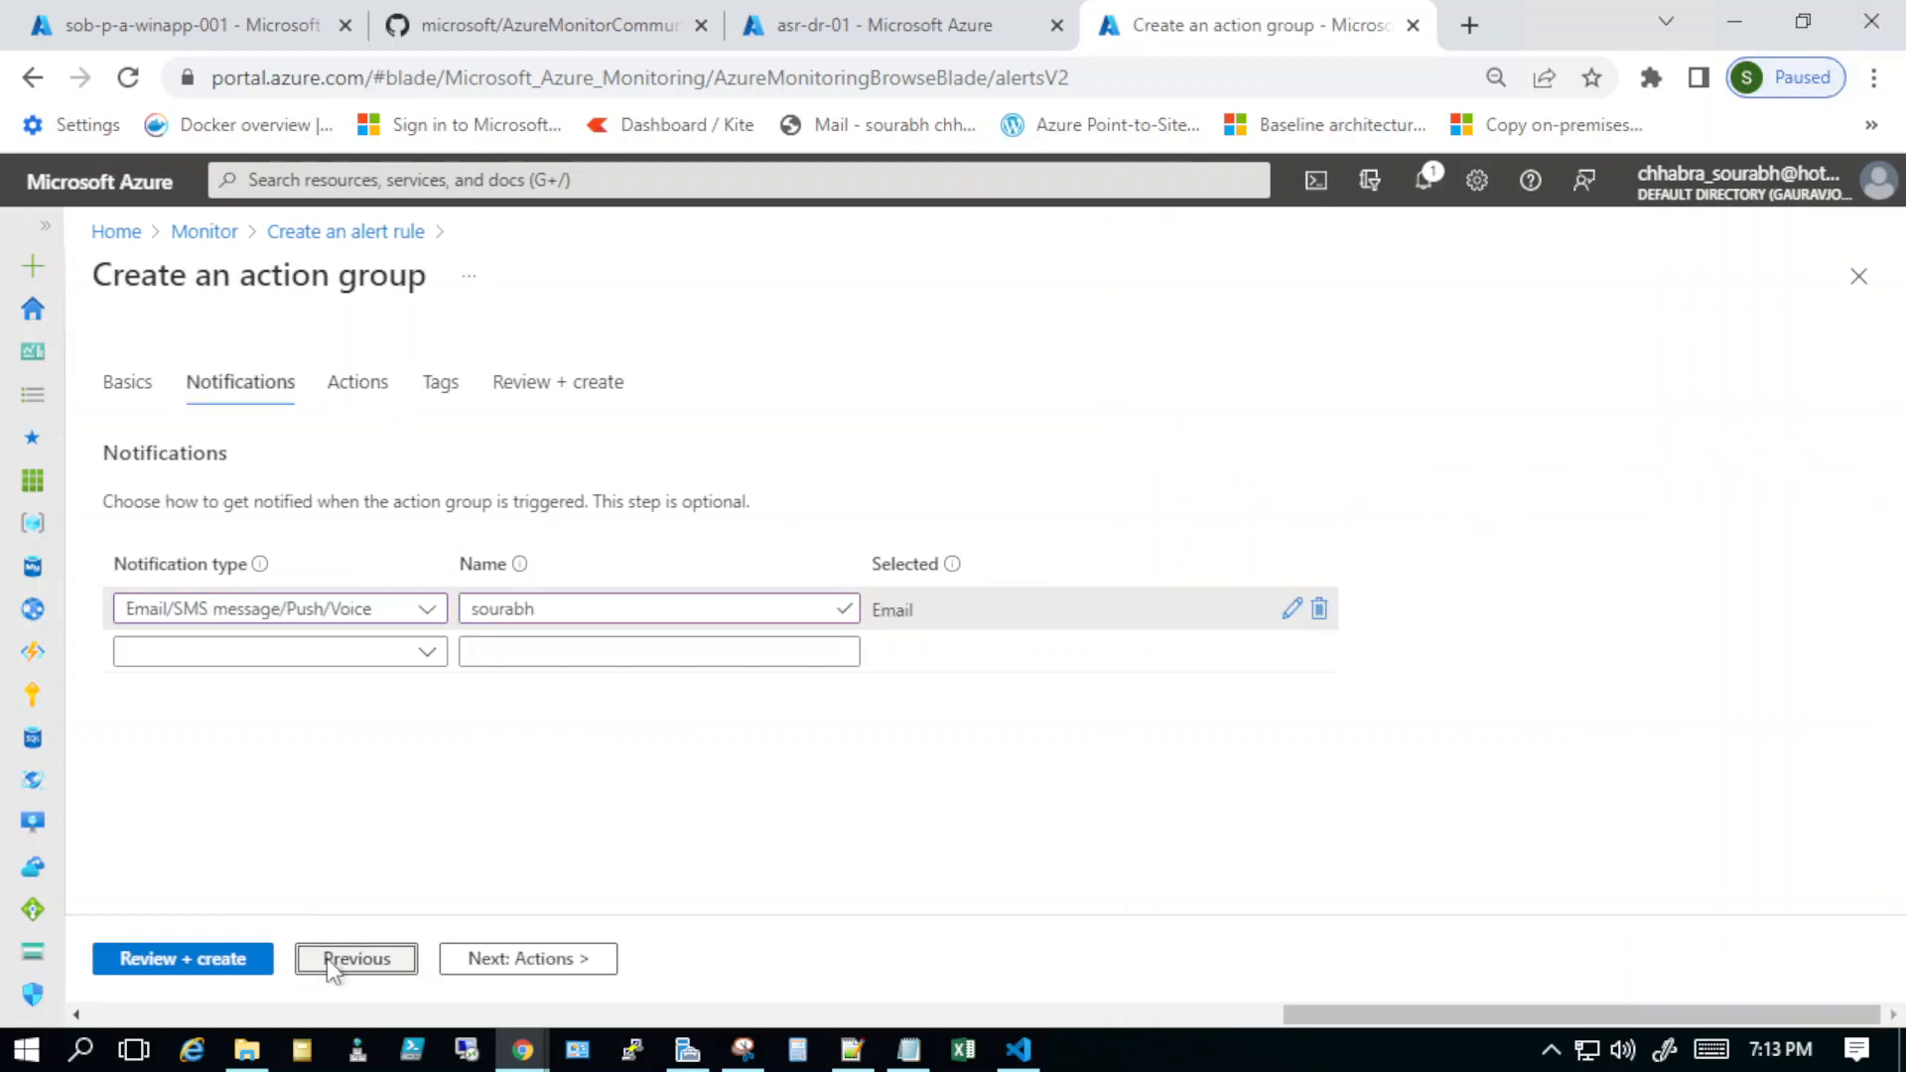
left_click(333, 961)
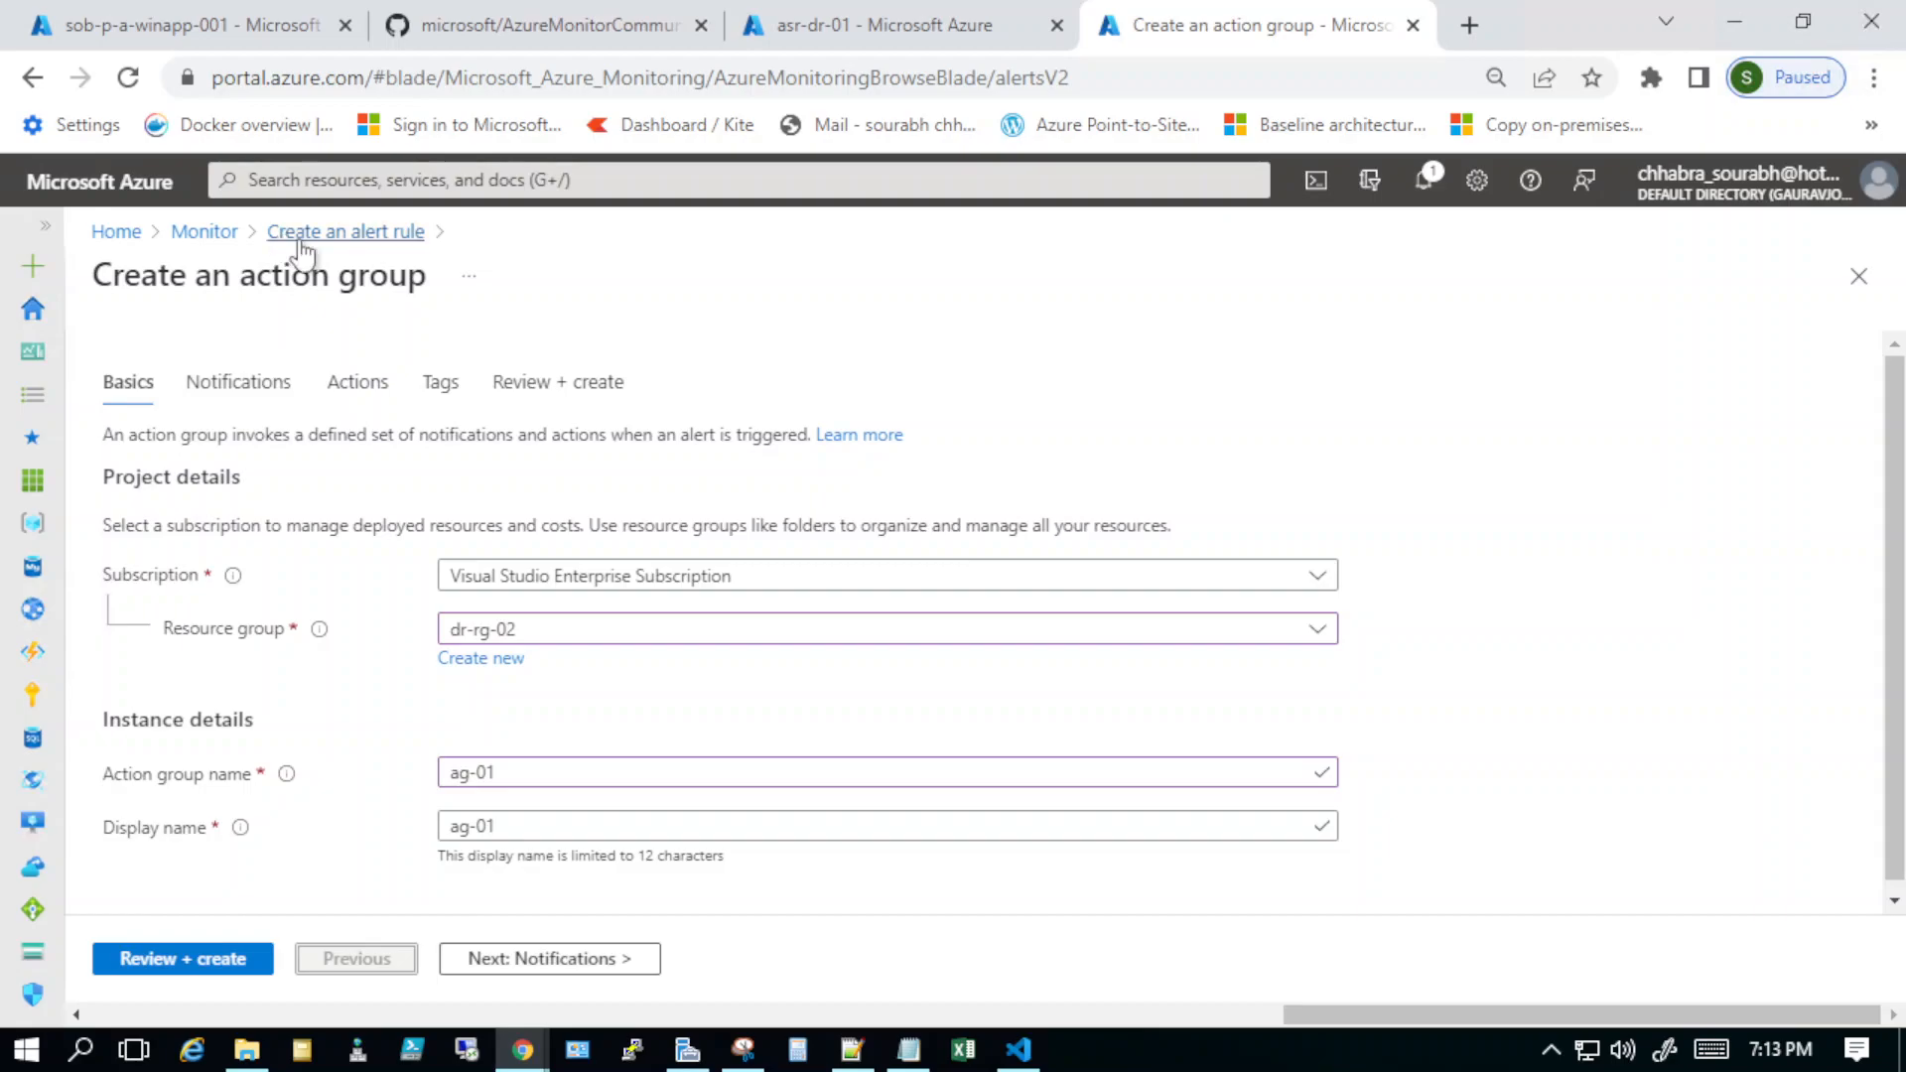
left_click(547, 971)
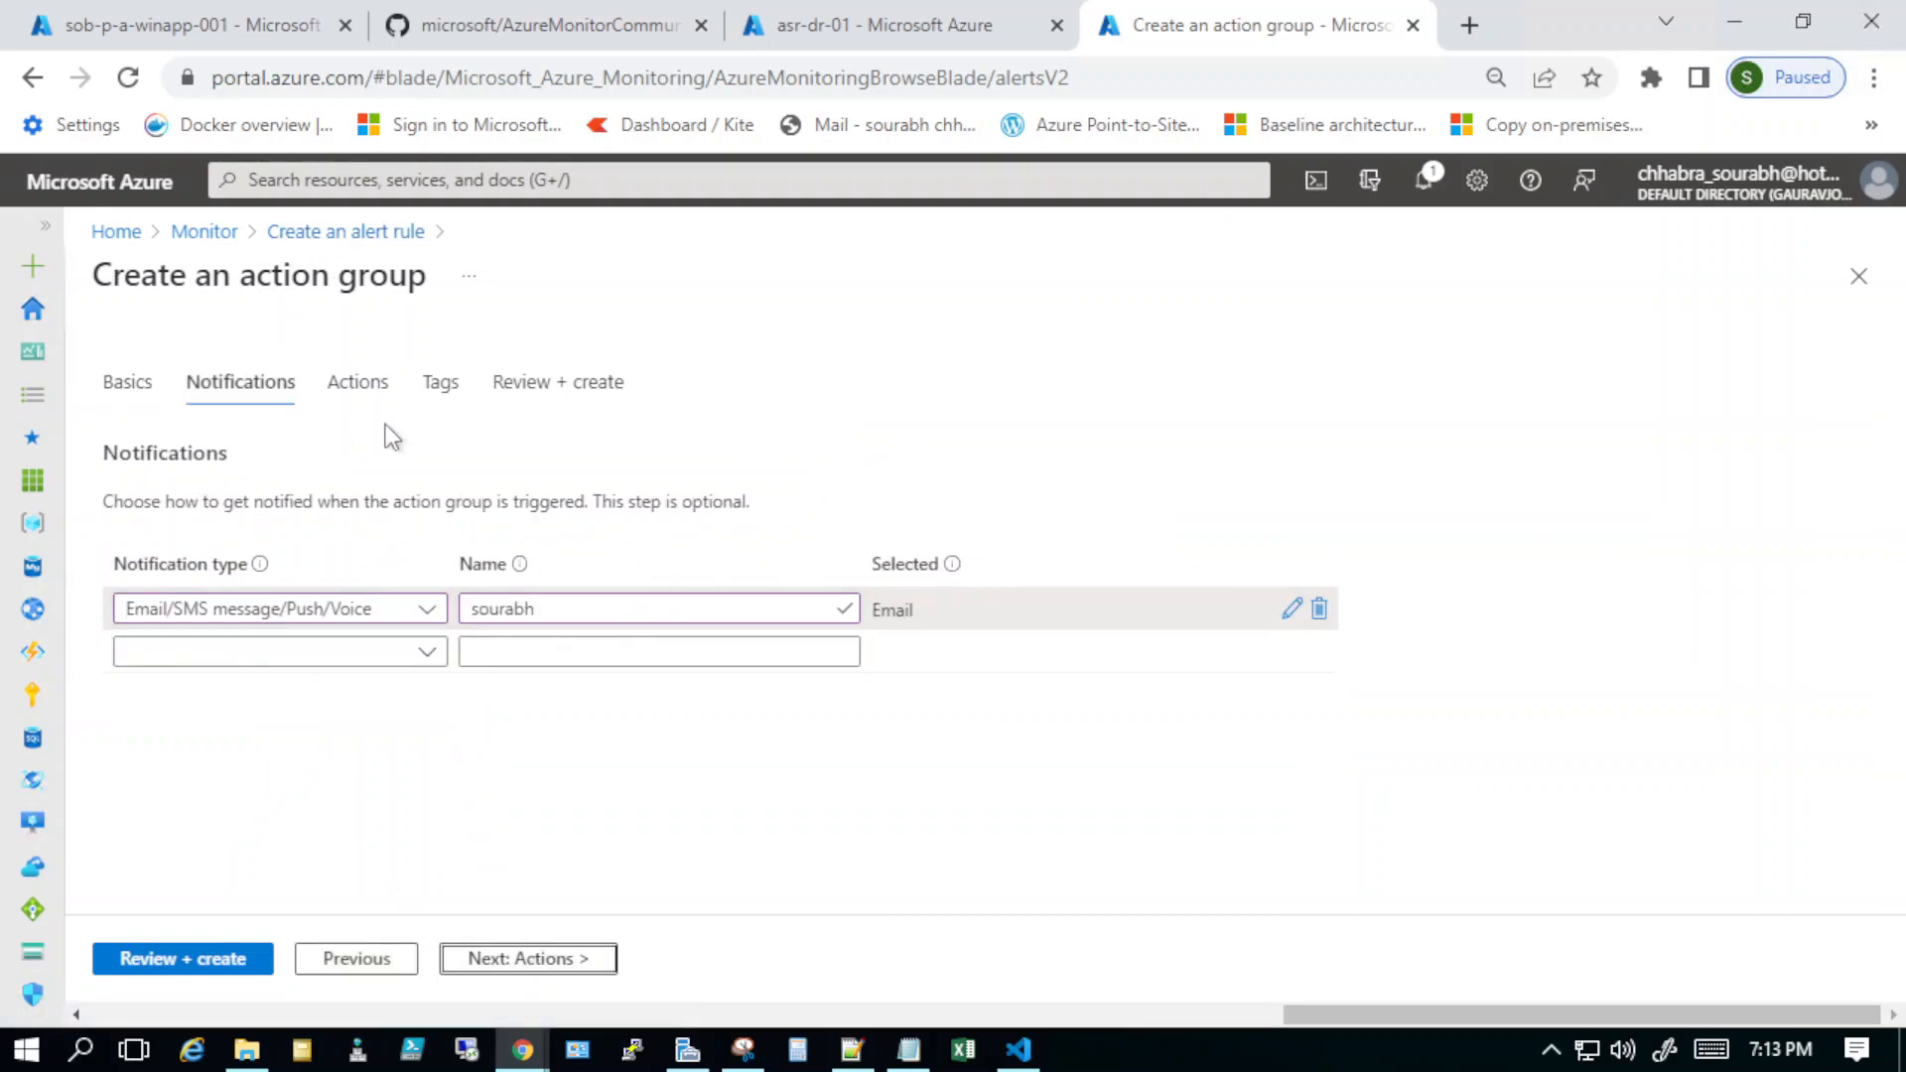
left_click(524, 958)
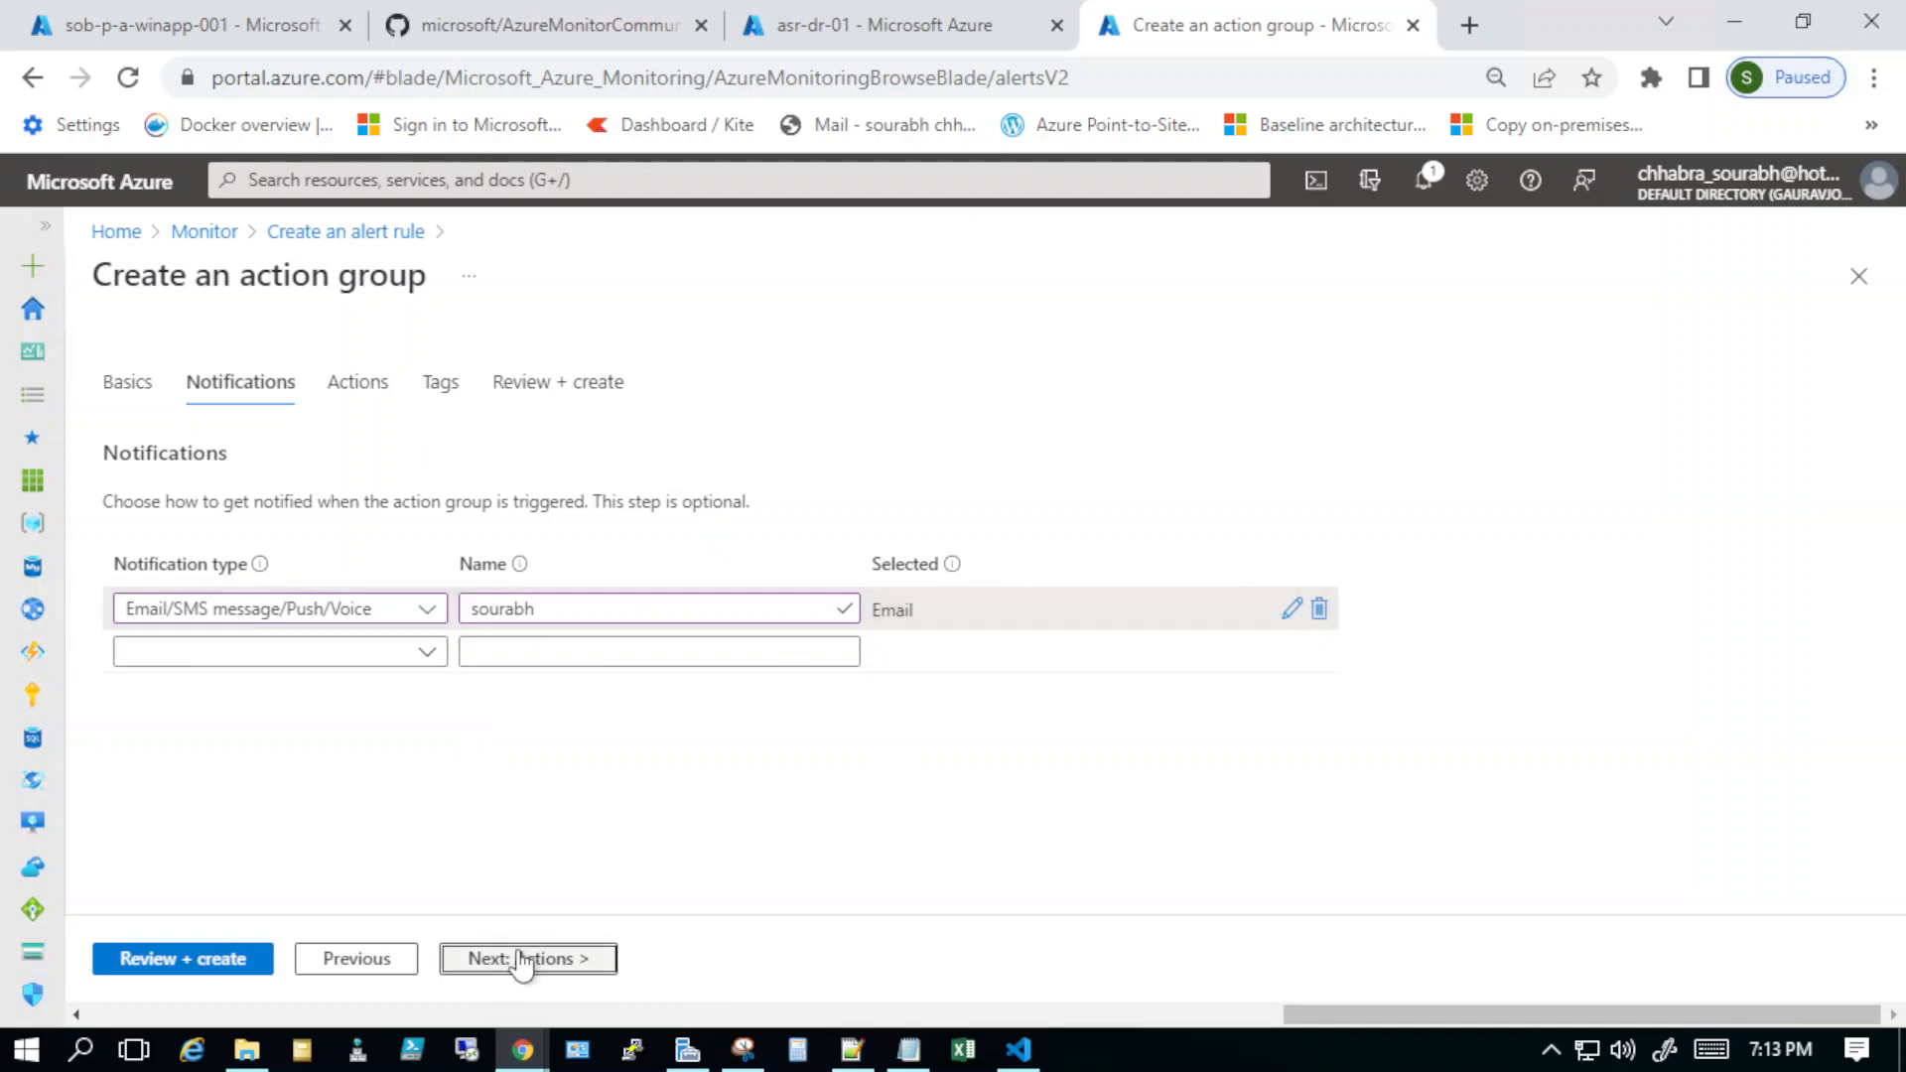
left_click(524, 961)
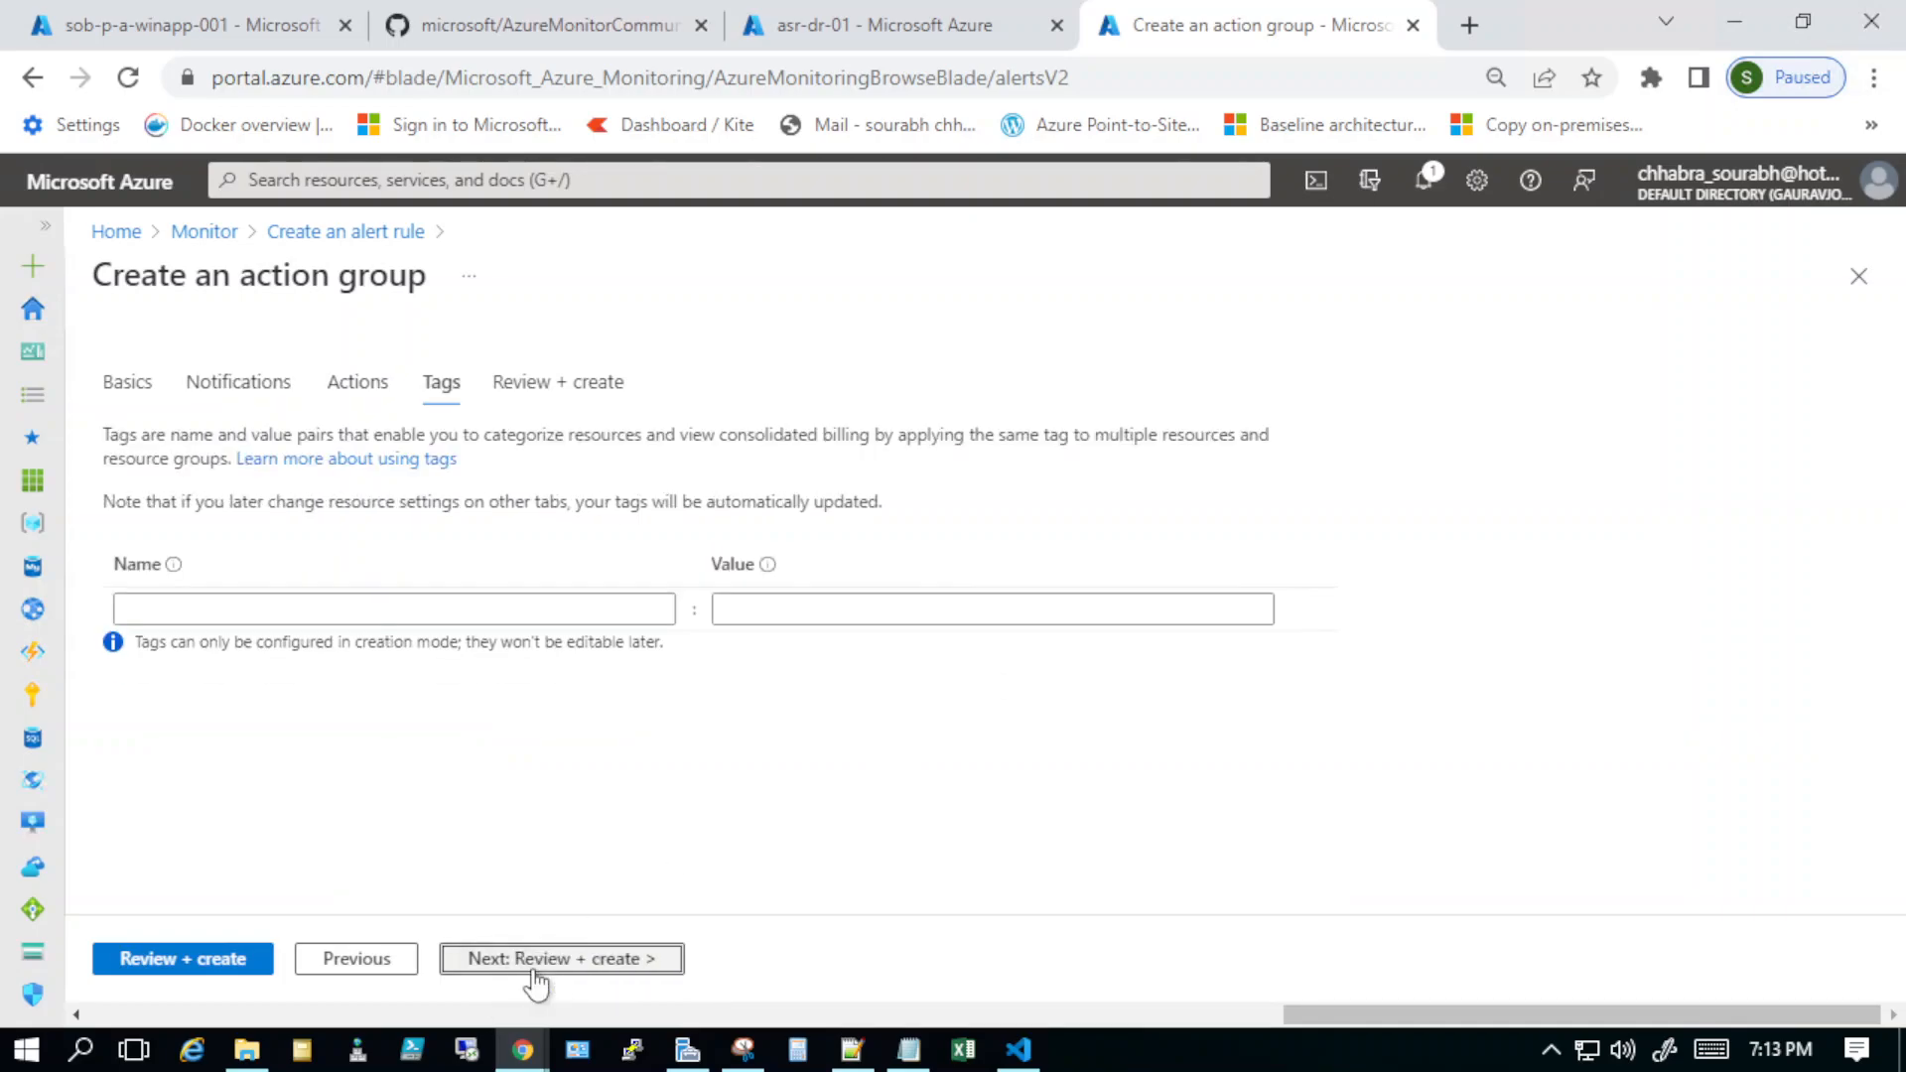
Step: Review the action group's summary of basics, notifications and actions, and return to the Monitor alerts overview without creating the group
left_click(529, 961)
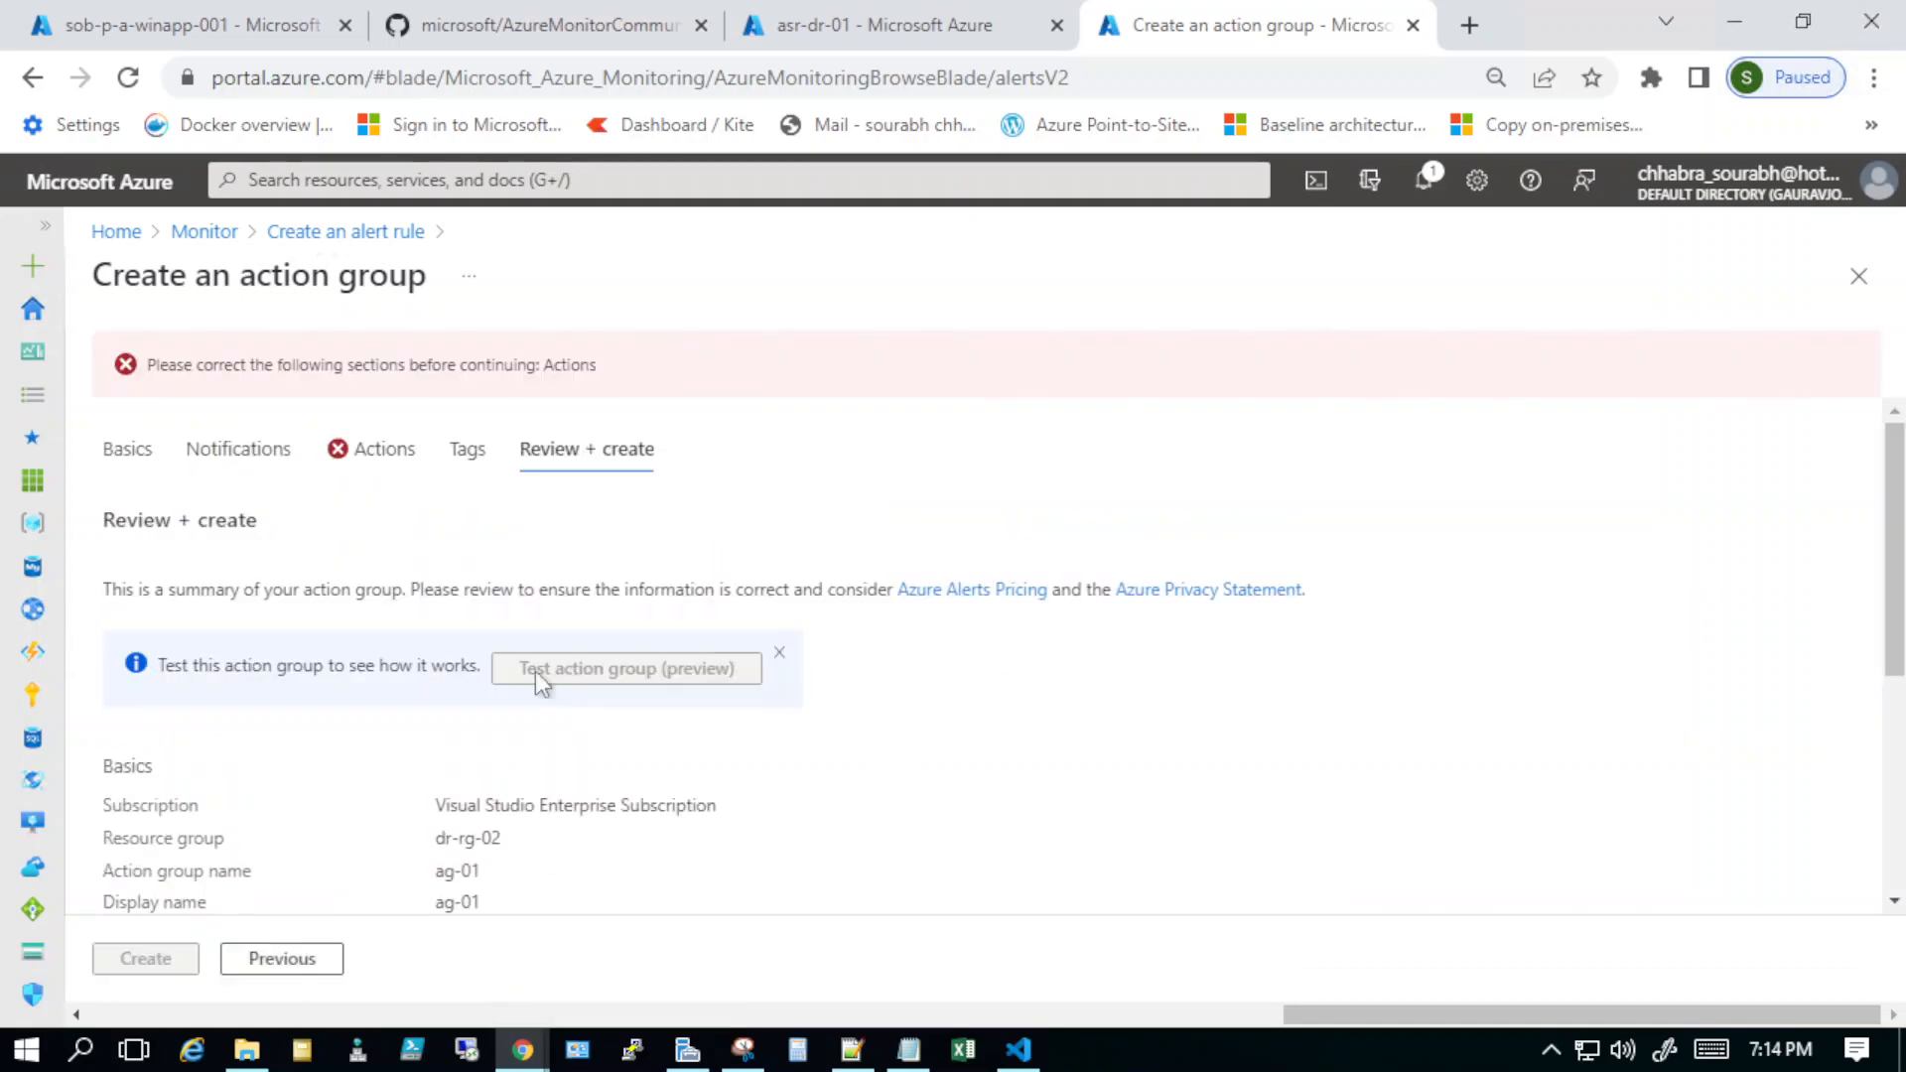
scroll(508, 723, "down", 3)
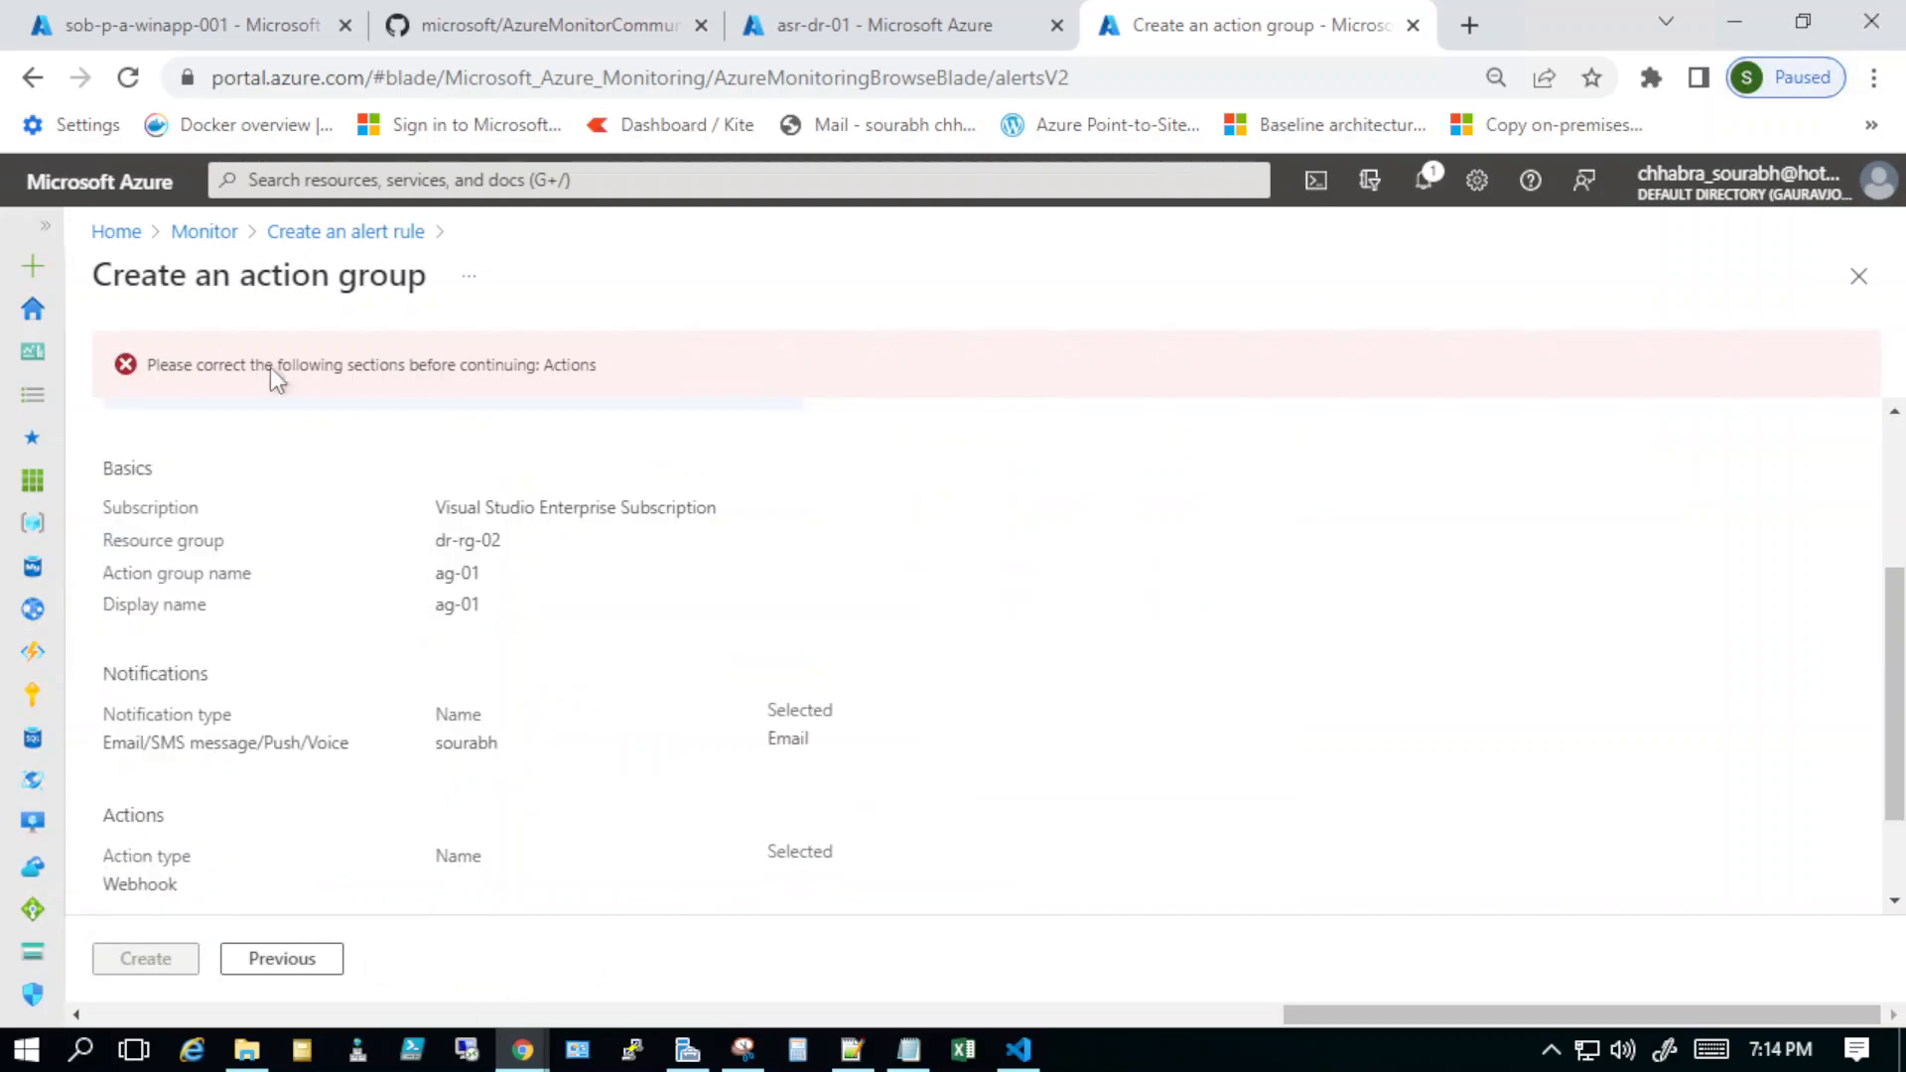
scroll(266, 540, "up", 3)
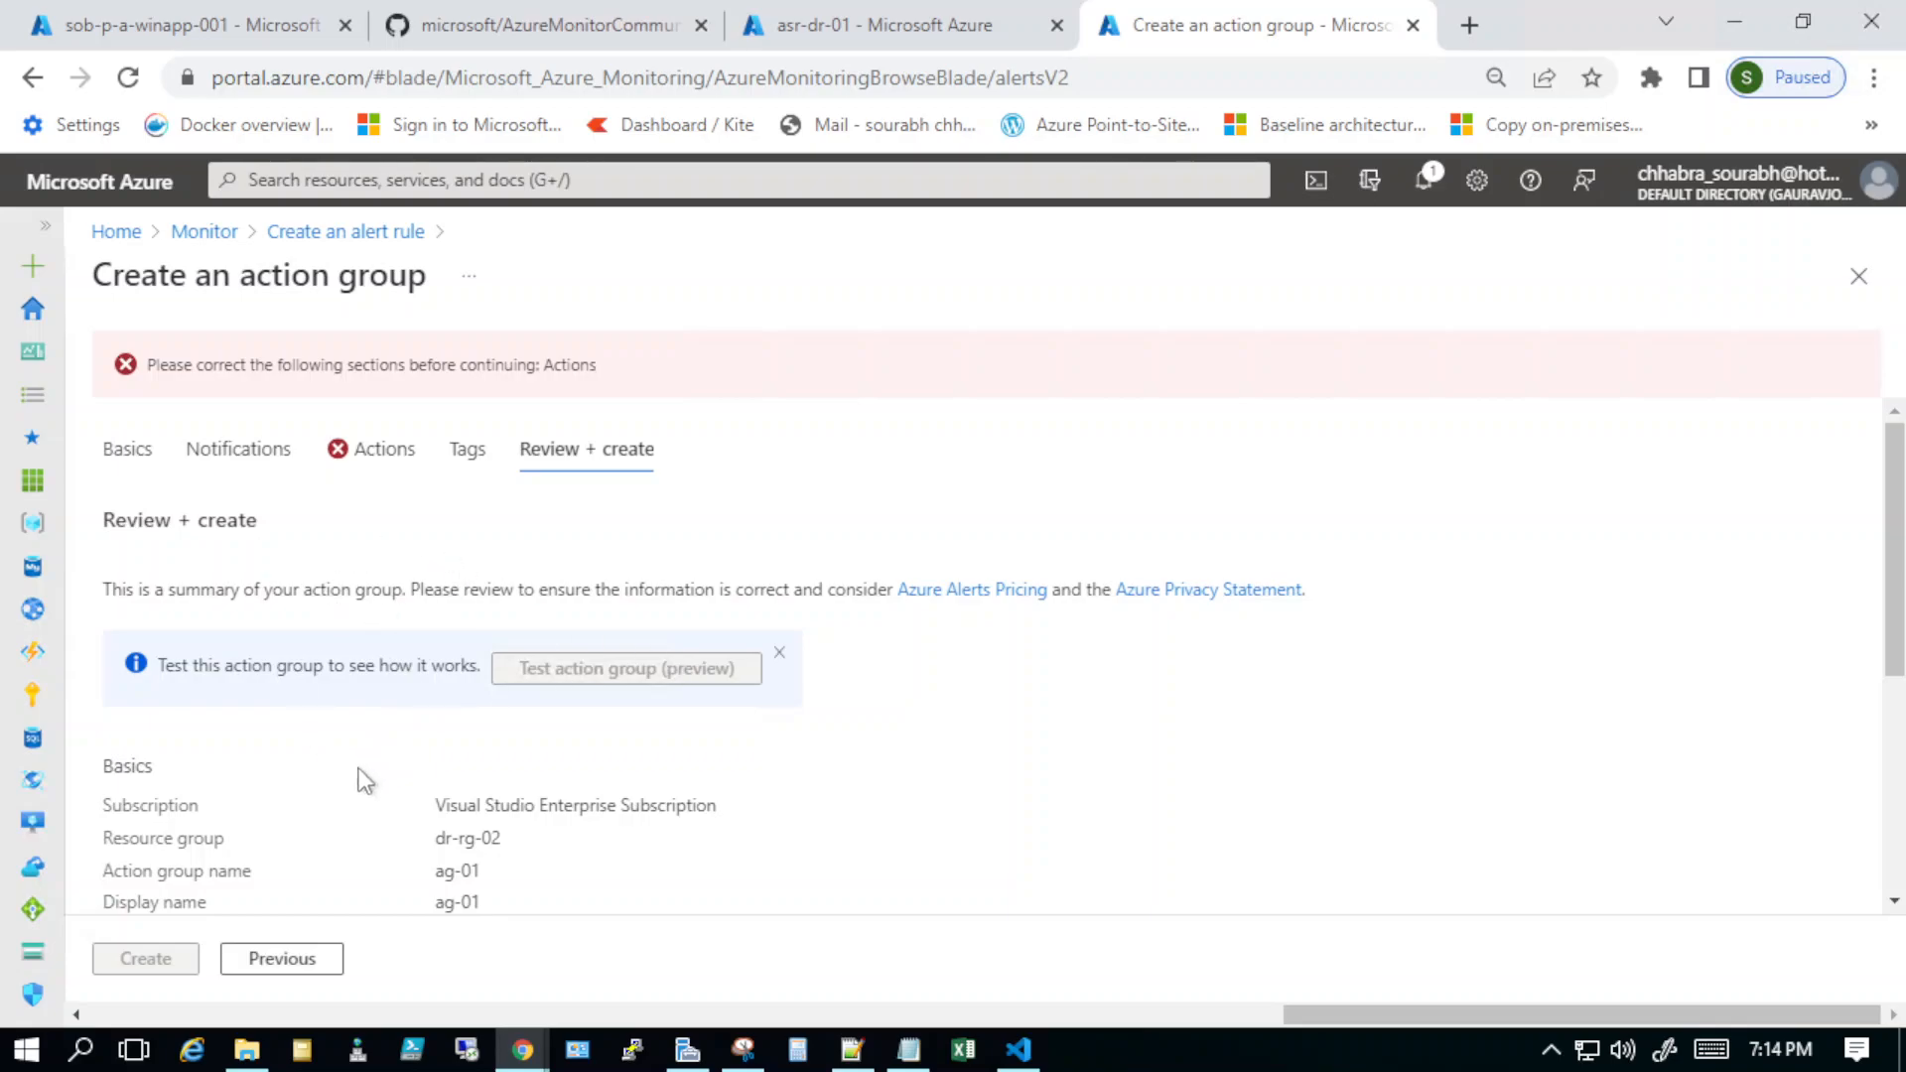
scroll(362, 779, "down", 3)
scroll(368, 775, "down", 1)
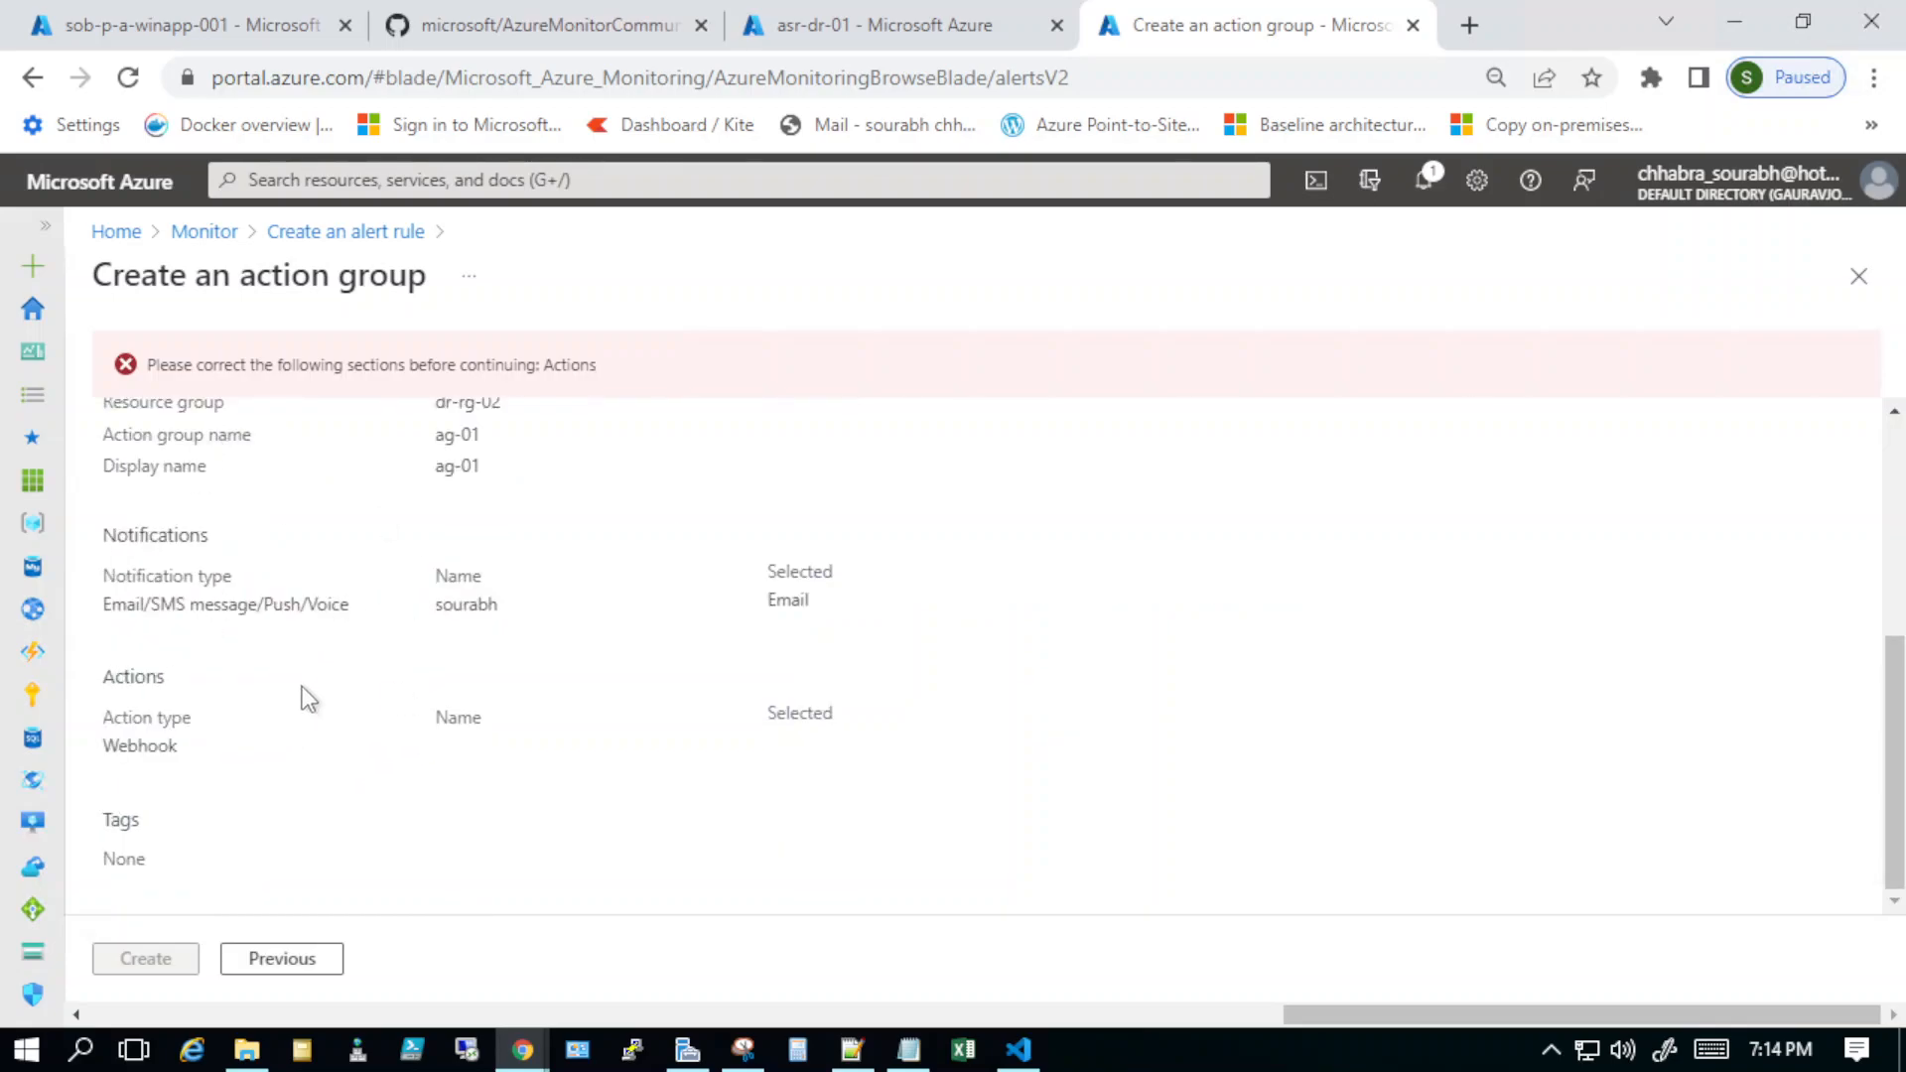
scroll(302, 687, "up", 5)
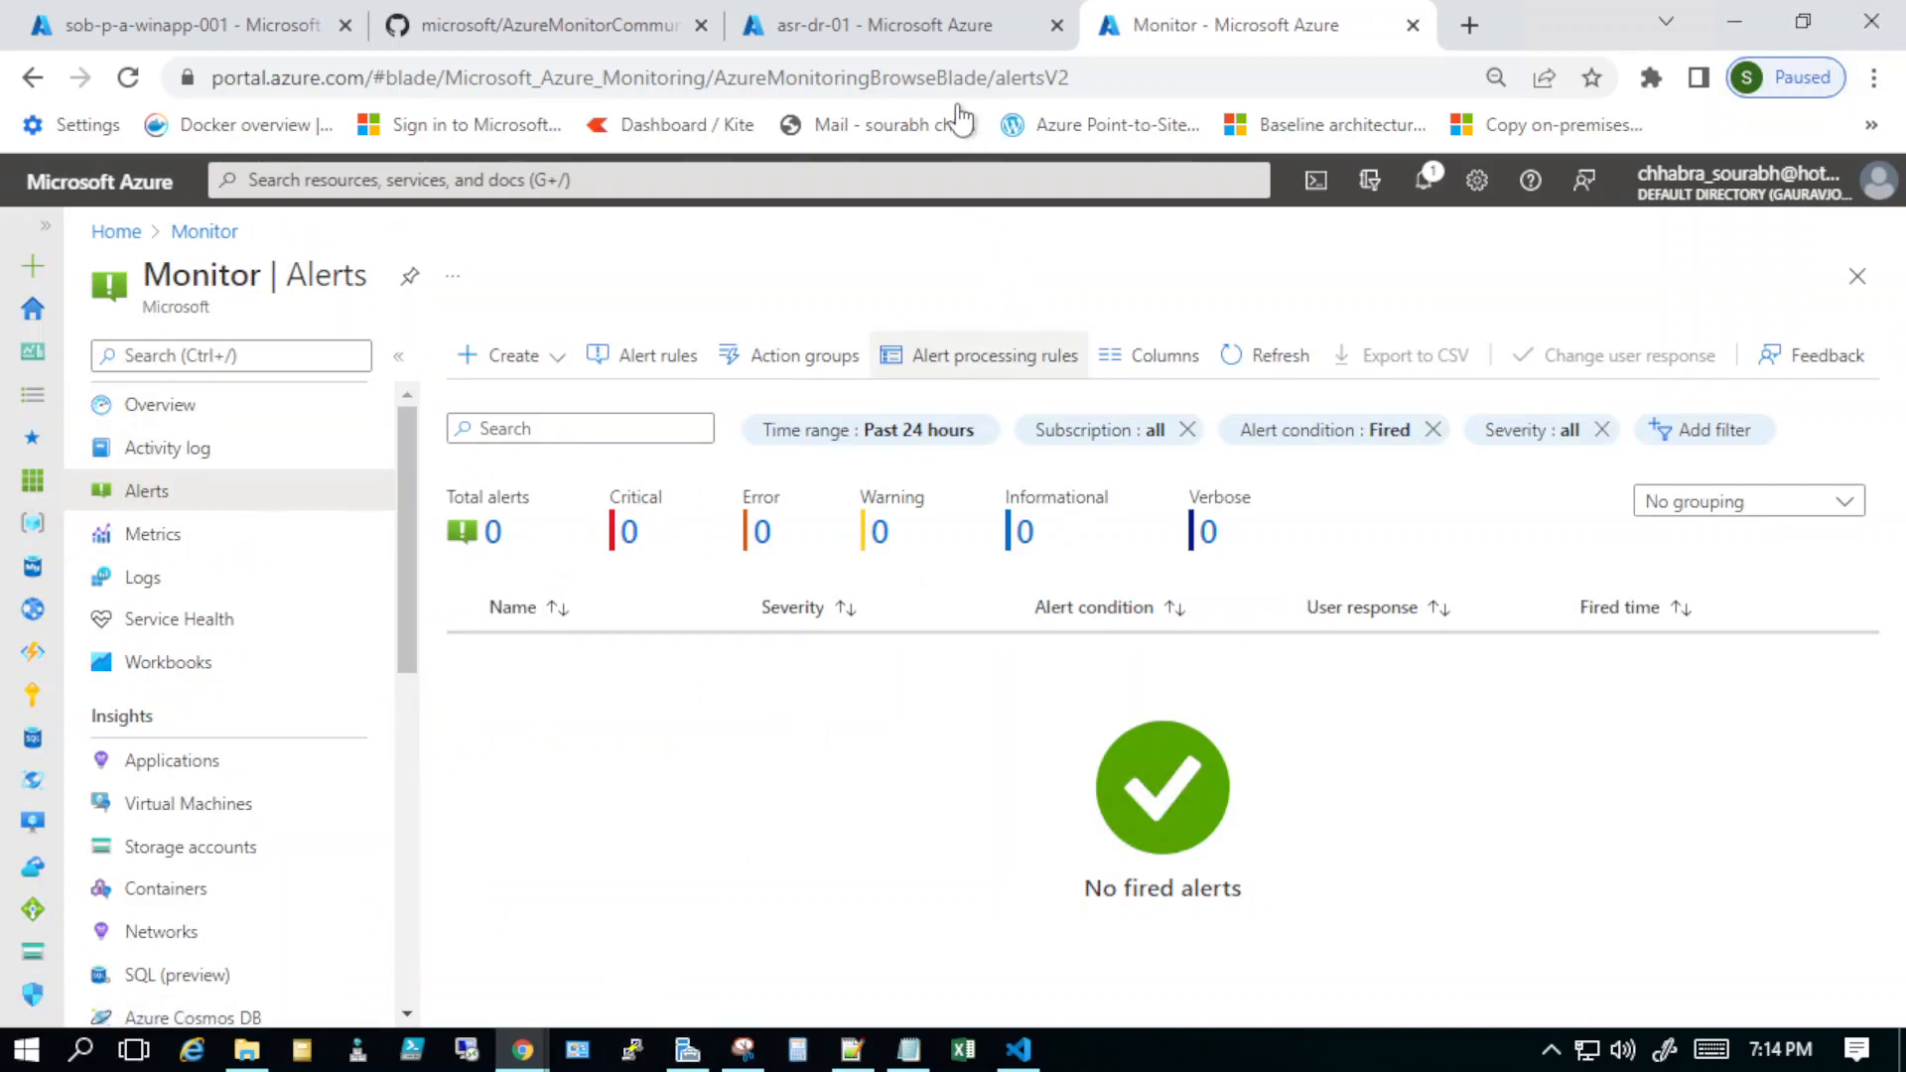
Step: Switch to the asr-dr-01 vault's logs and examine the replication health query and its pie chart
left_click(903, 22)
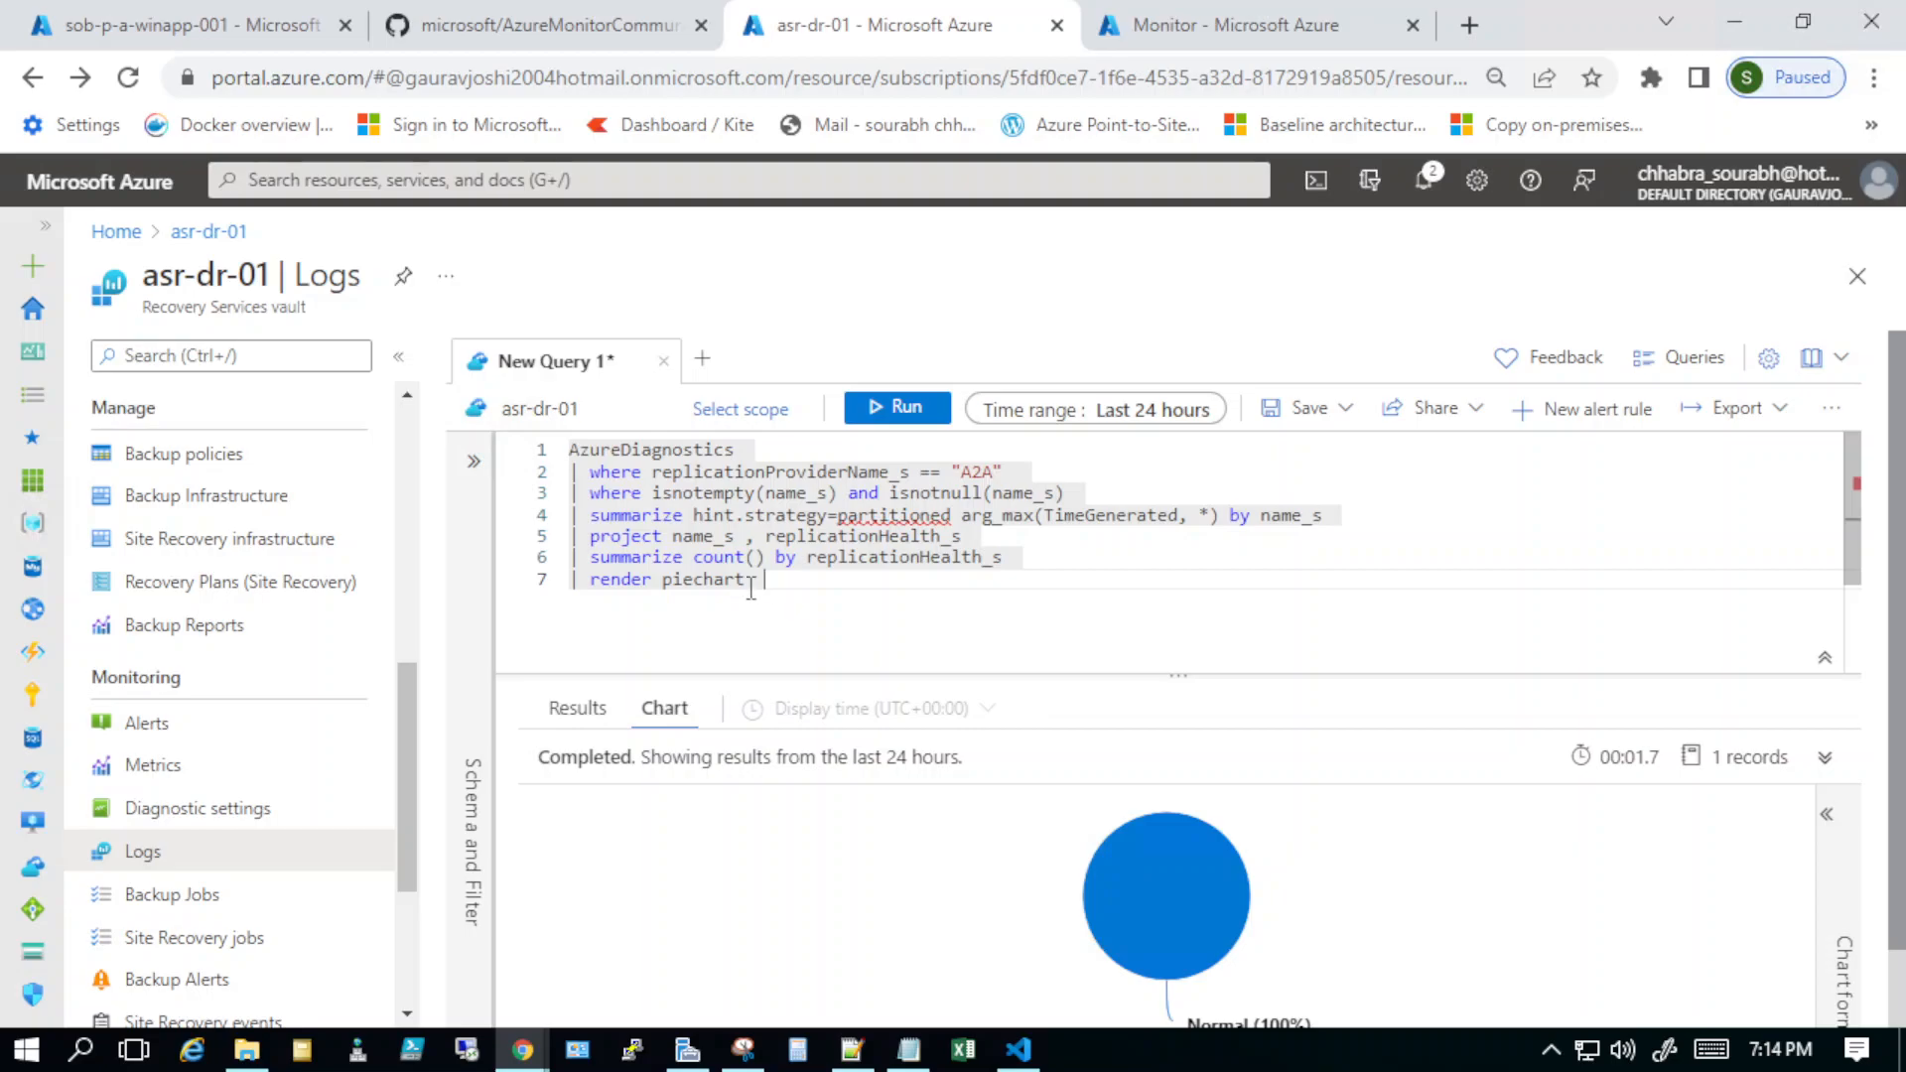
key("ctrl+a")
mouse_move(1463, 885)
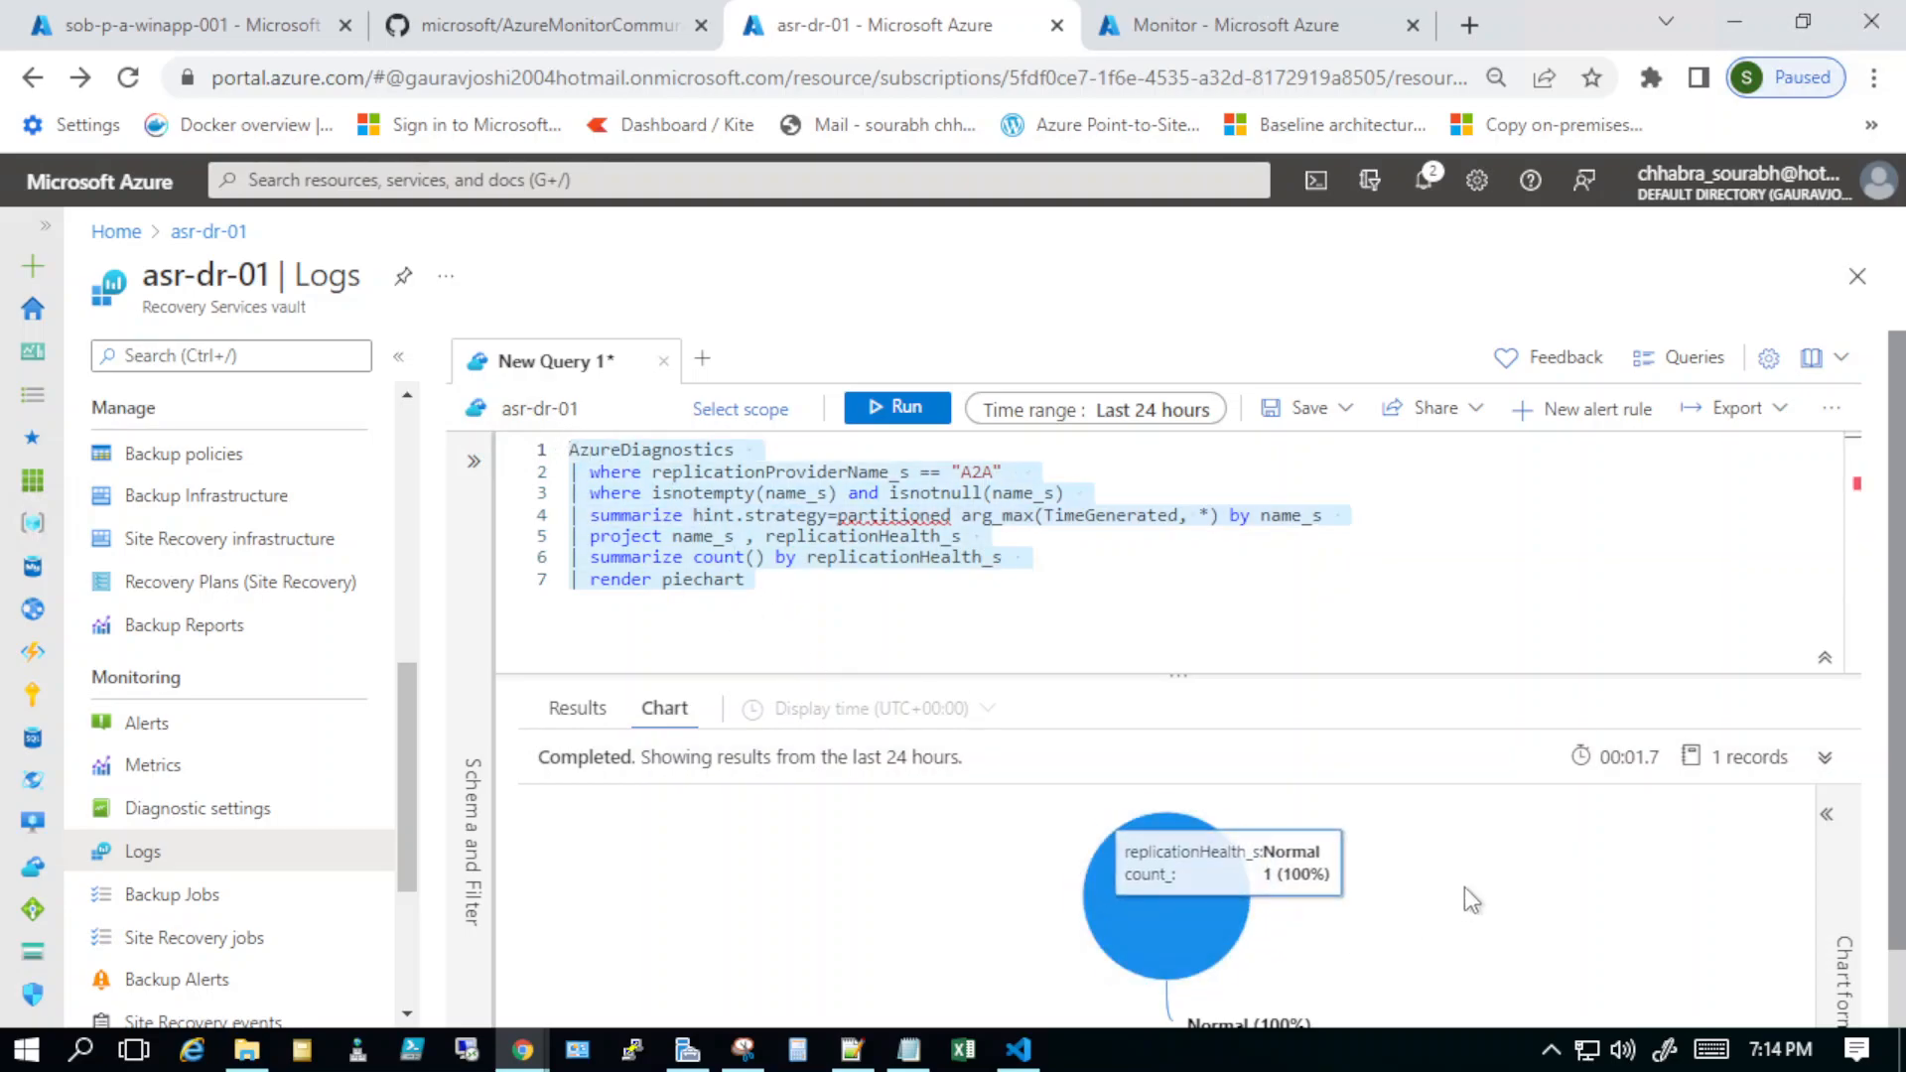
scroll(1463, 885, "down", 1)
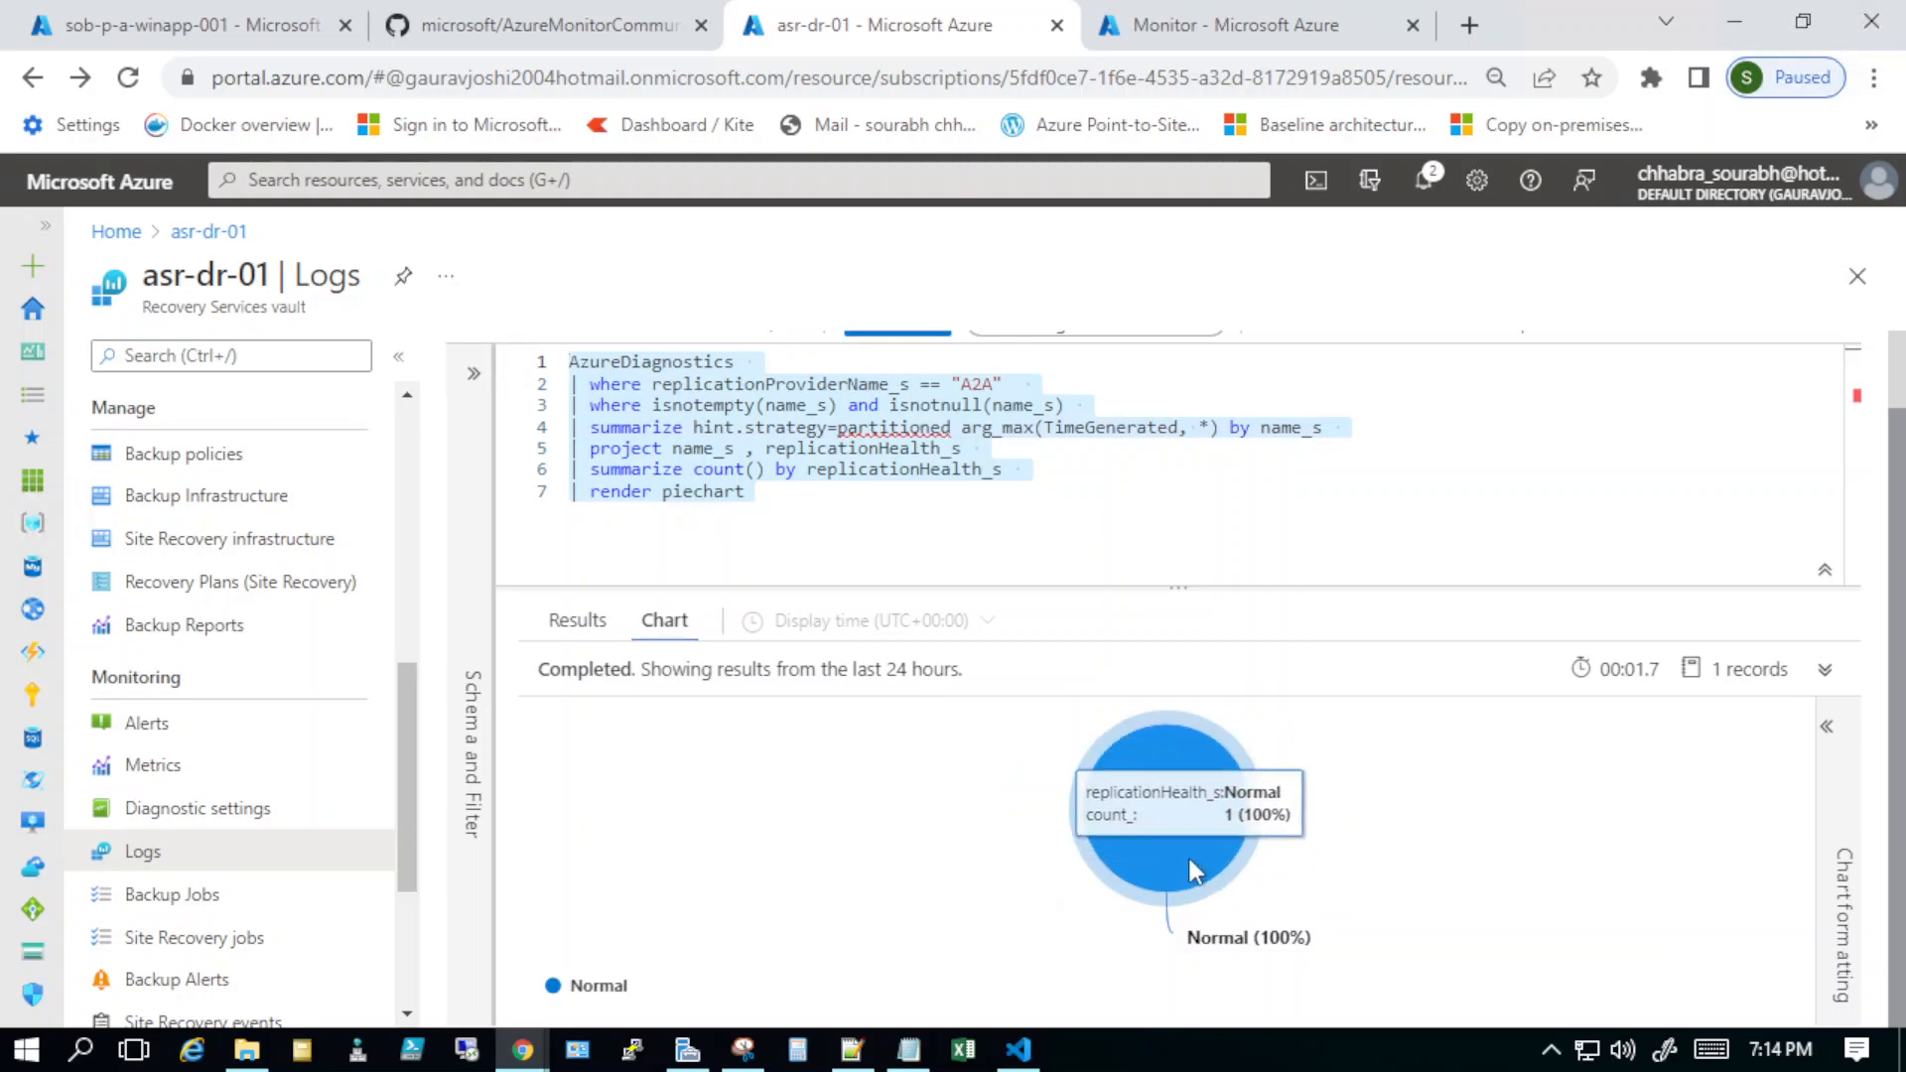
Step: Open Recovery Services vault asr-dr-01 and check the replication health, status and failover health of its replicated items
left_click(256, 20)
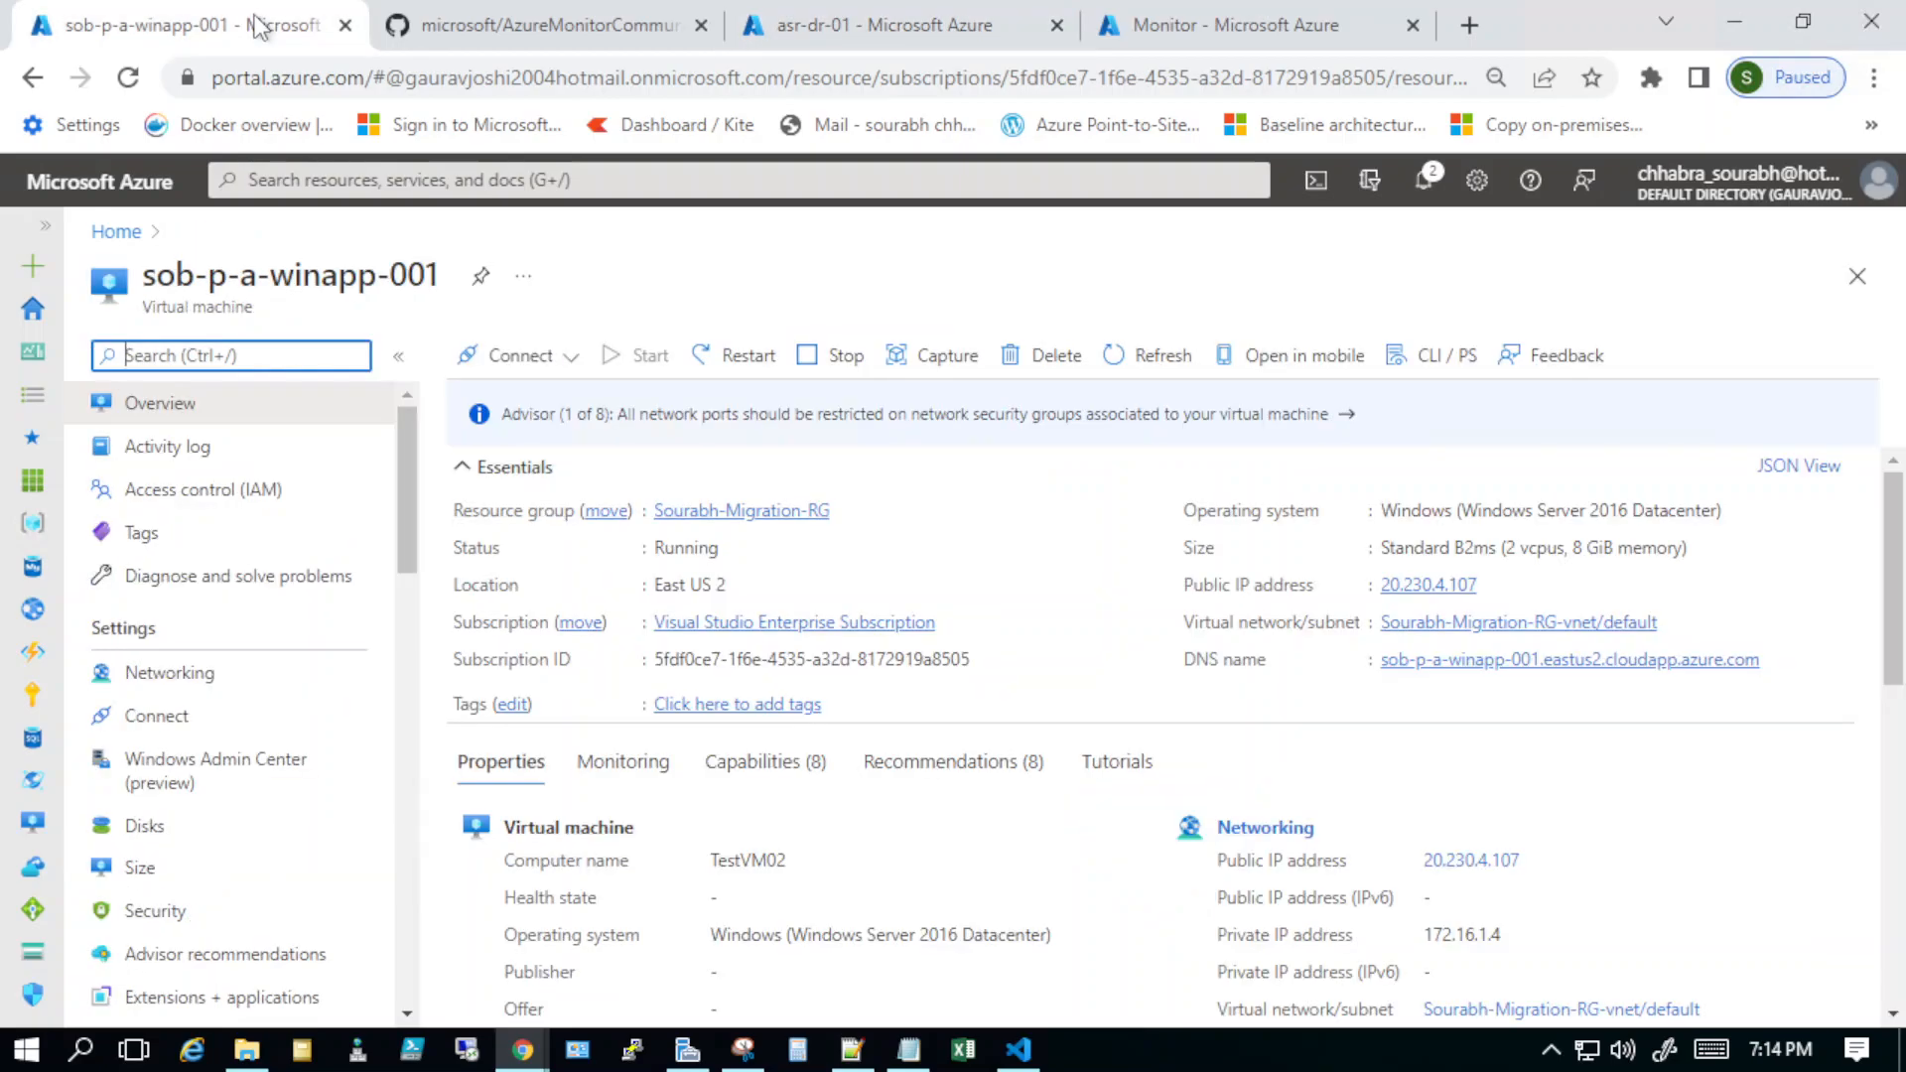
left_click(116, 231)
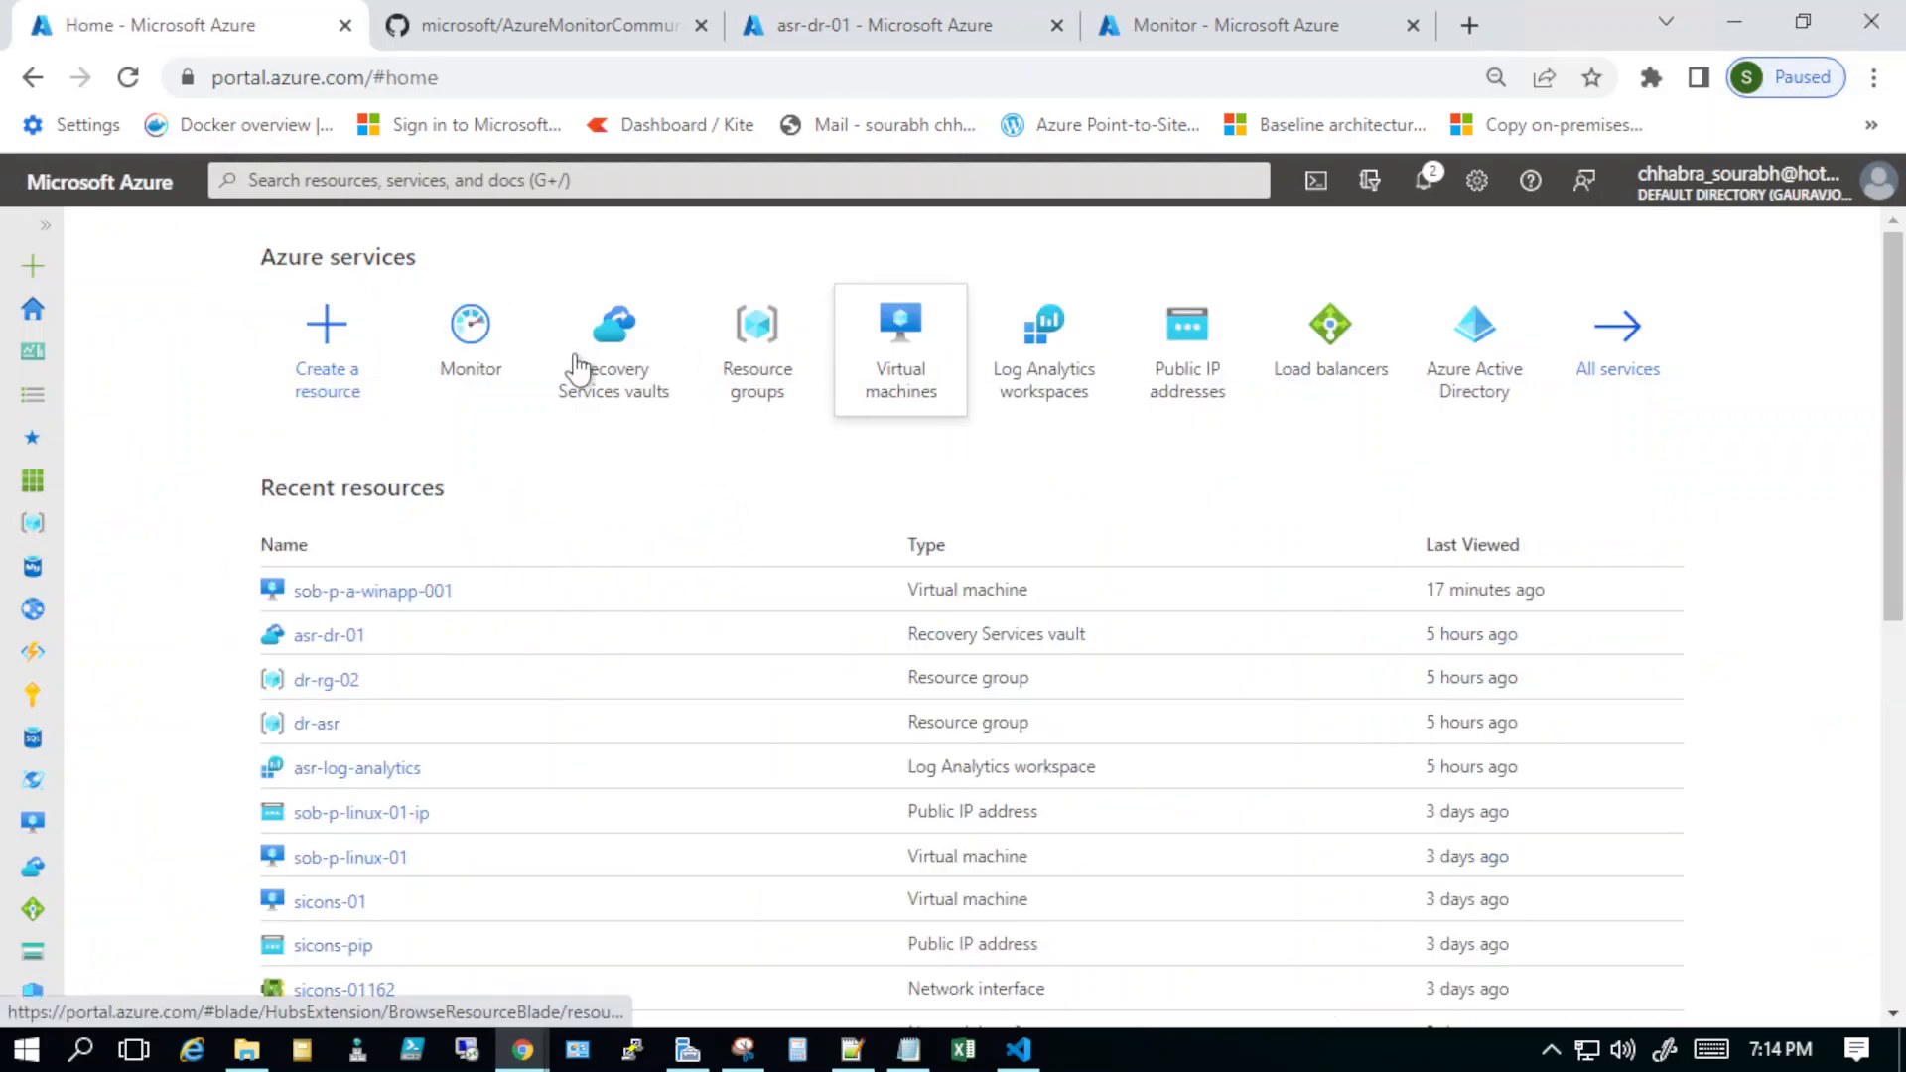
left_click(621, 383)
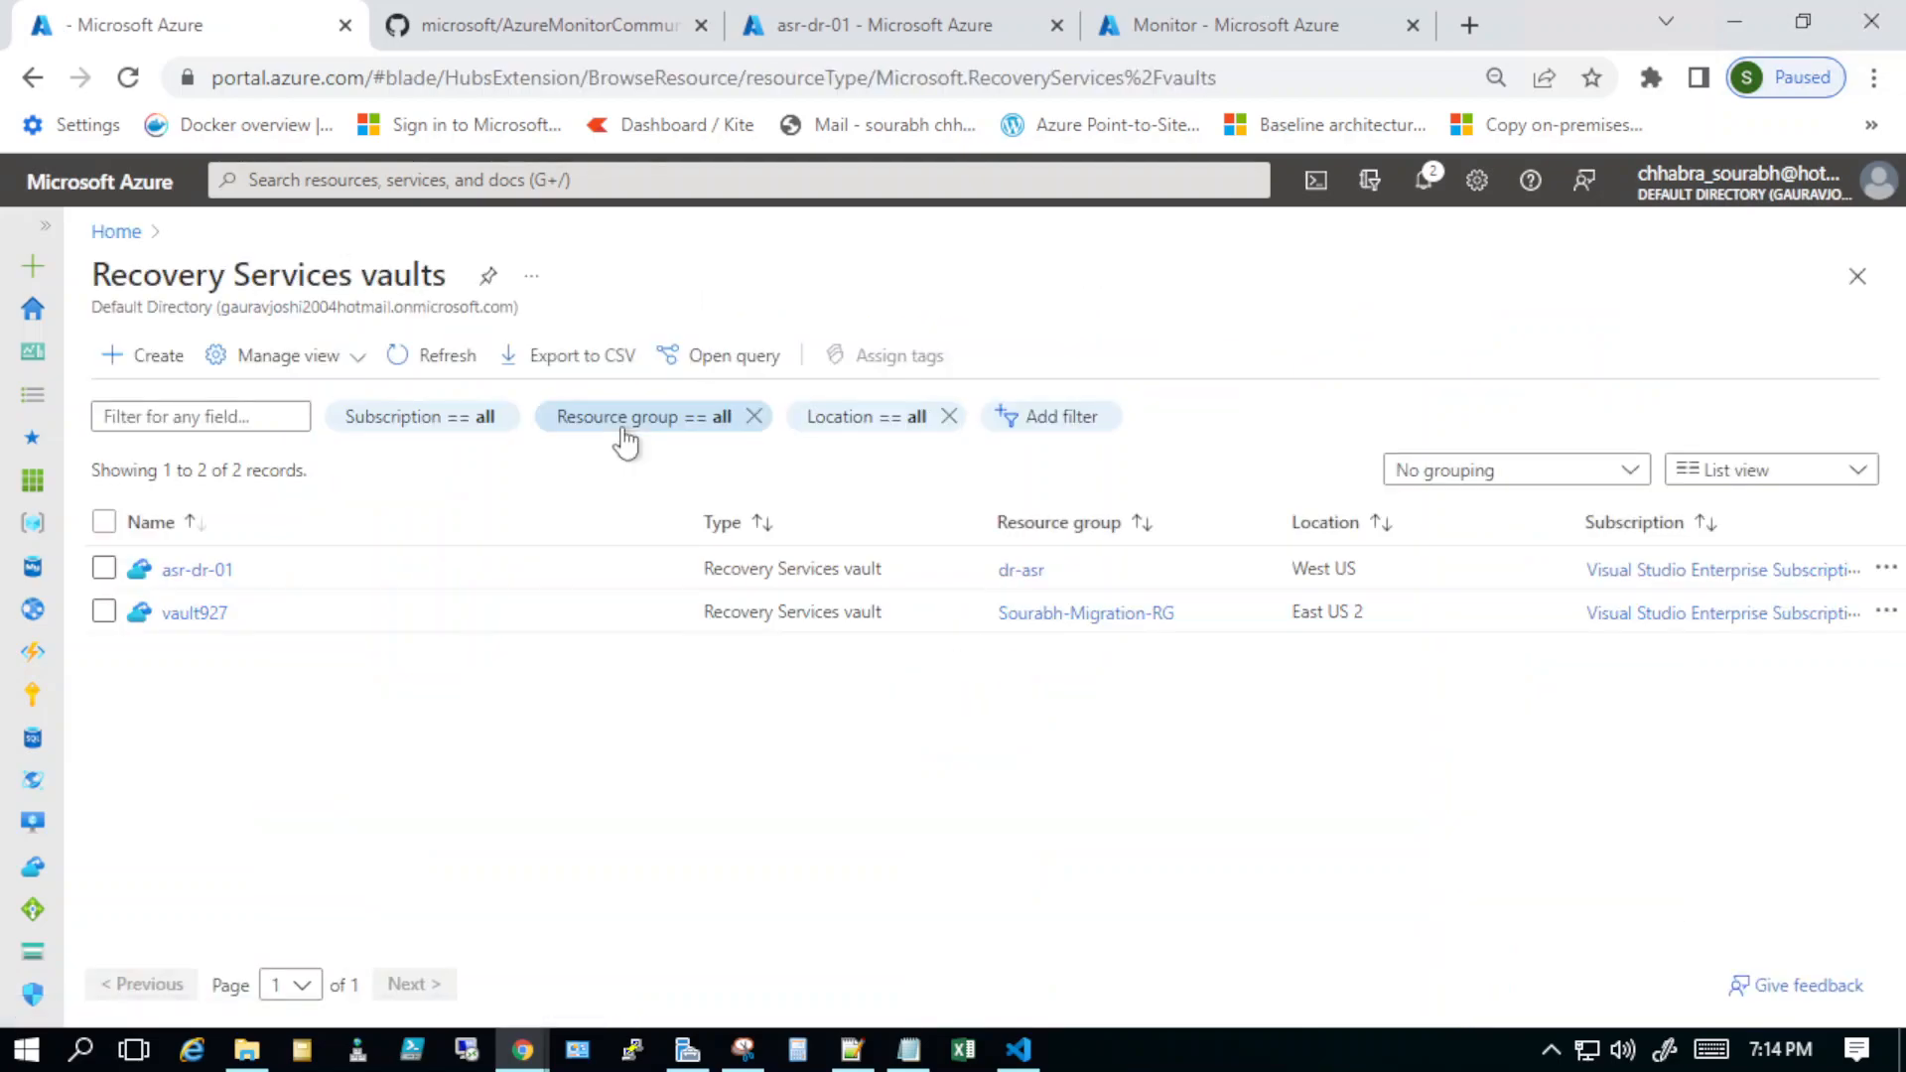
left_click(185, 574)
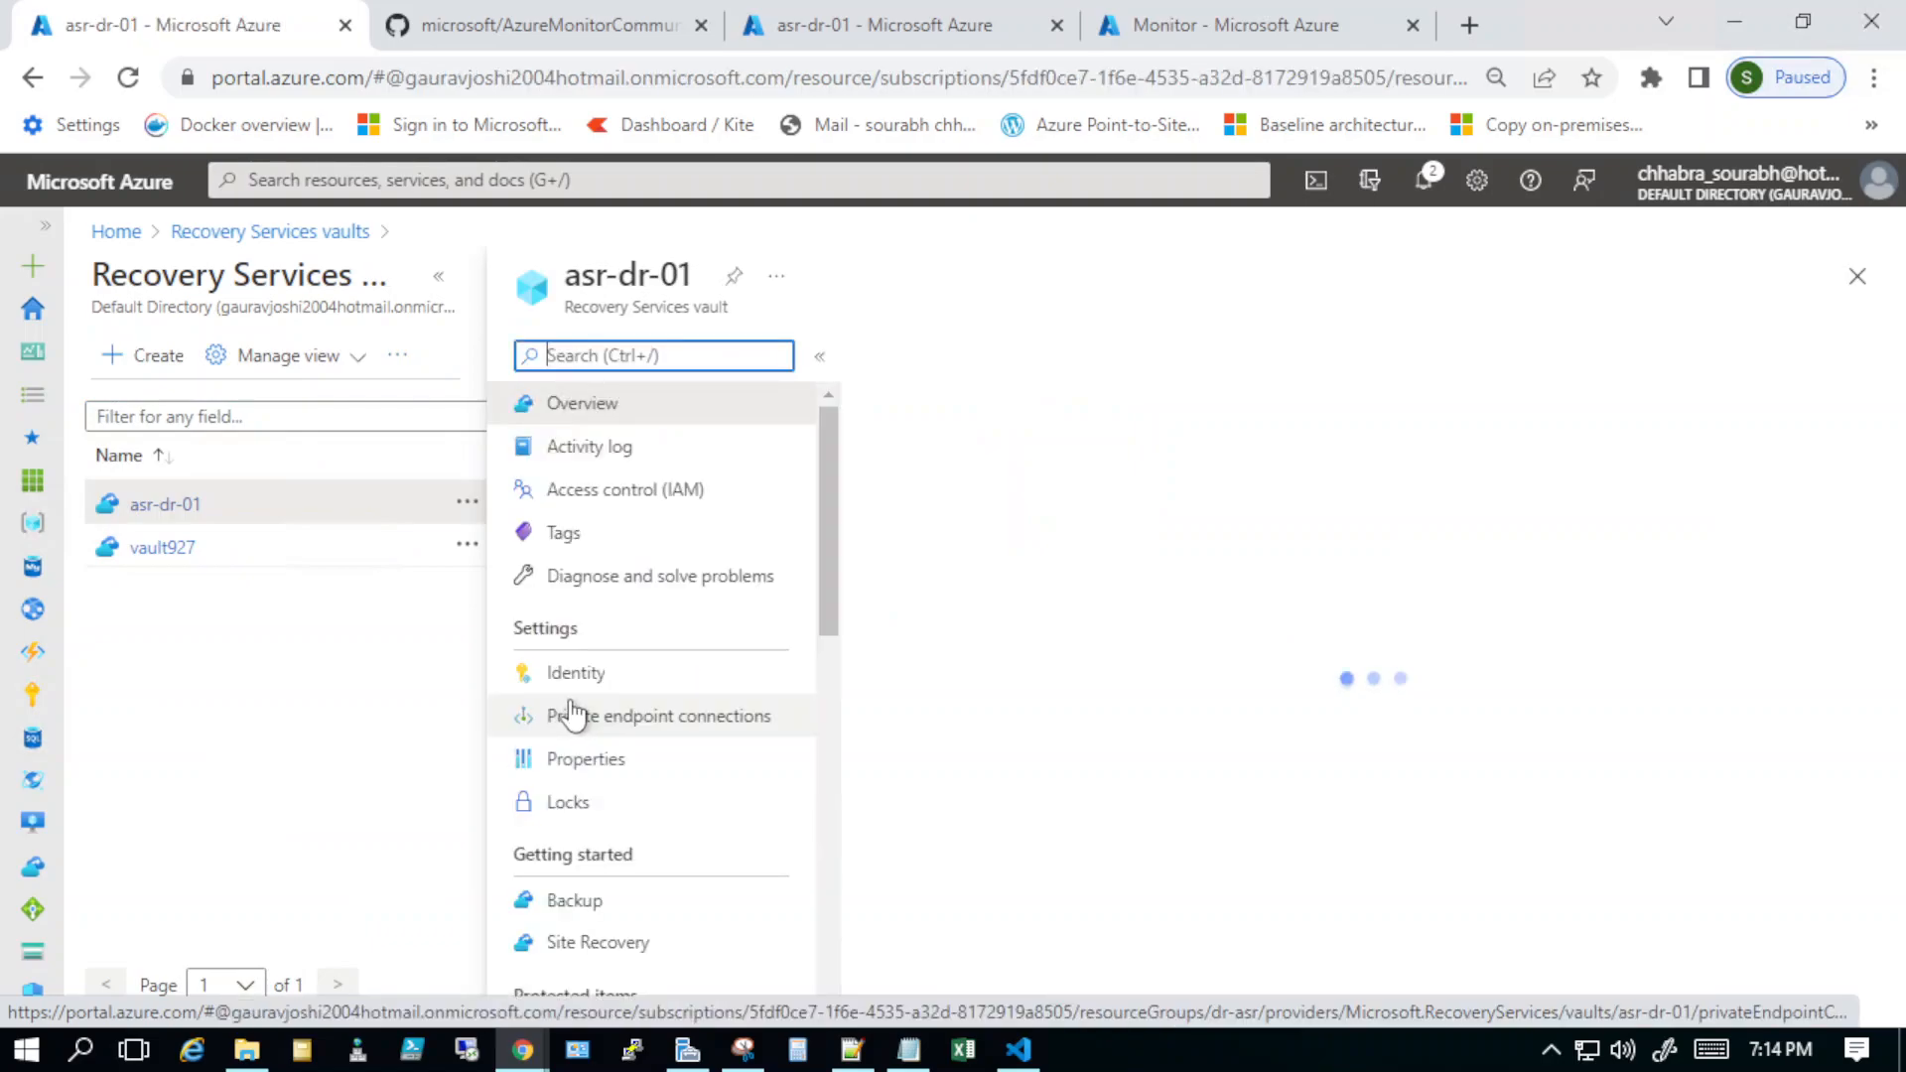
scroll(596, 893, "down", 5)
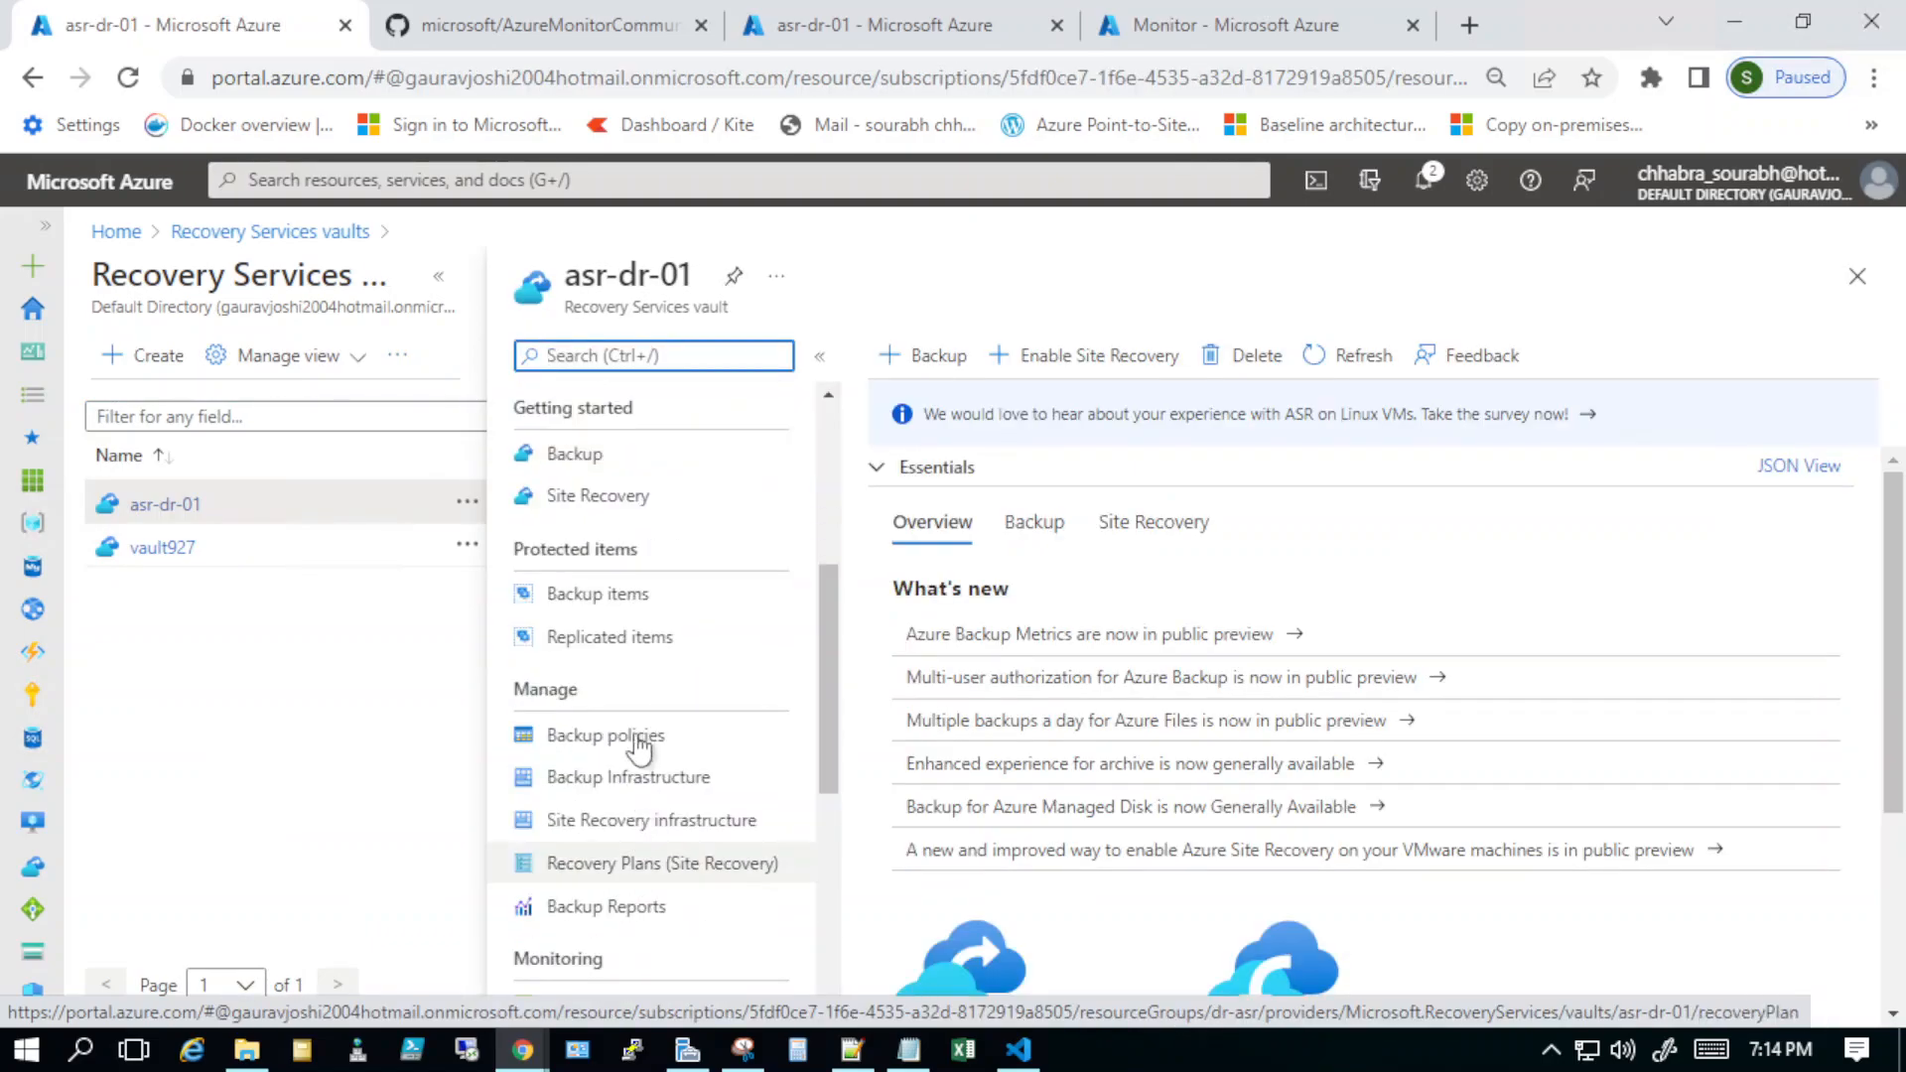
left_click(597, 644)
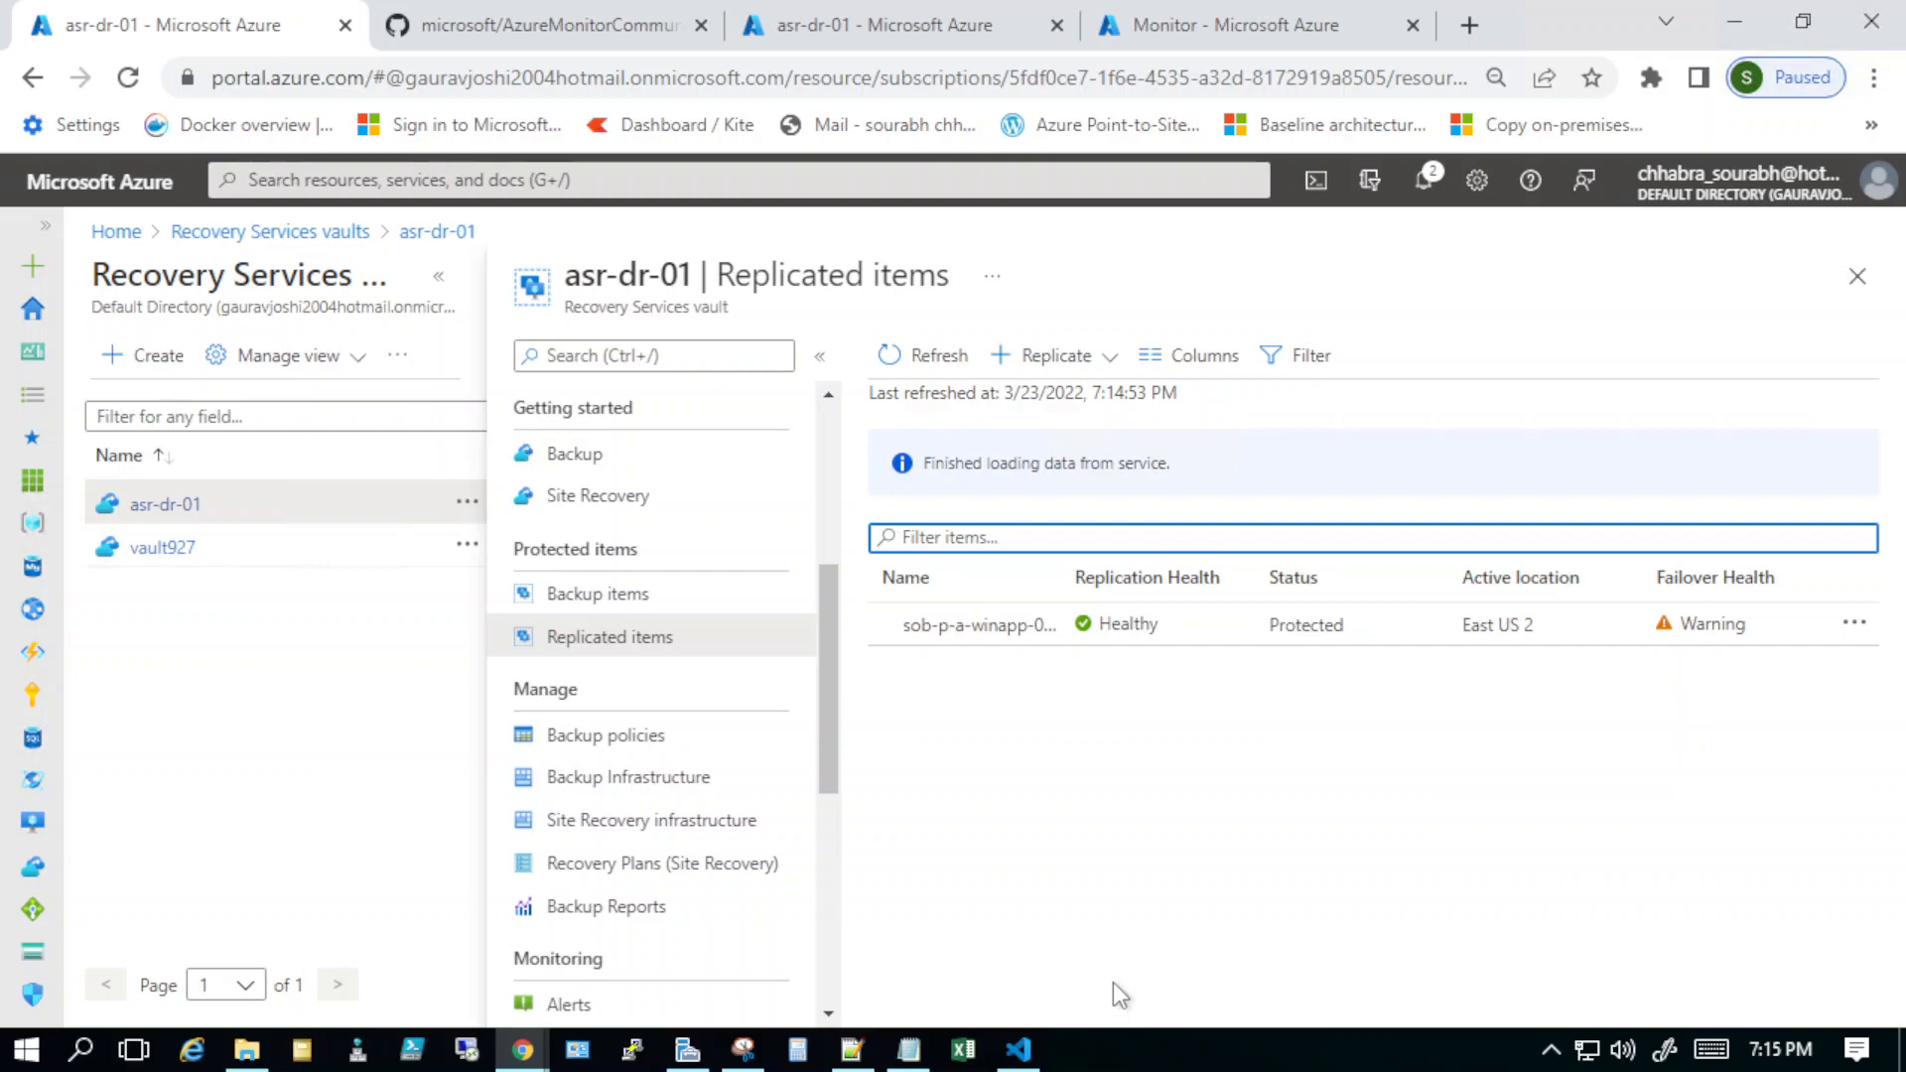
mouse_move(33, 523)
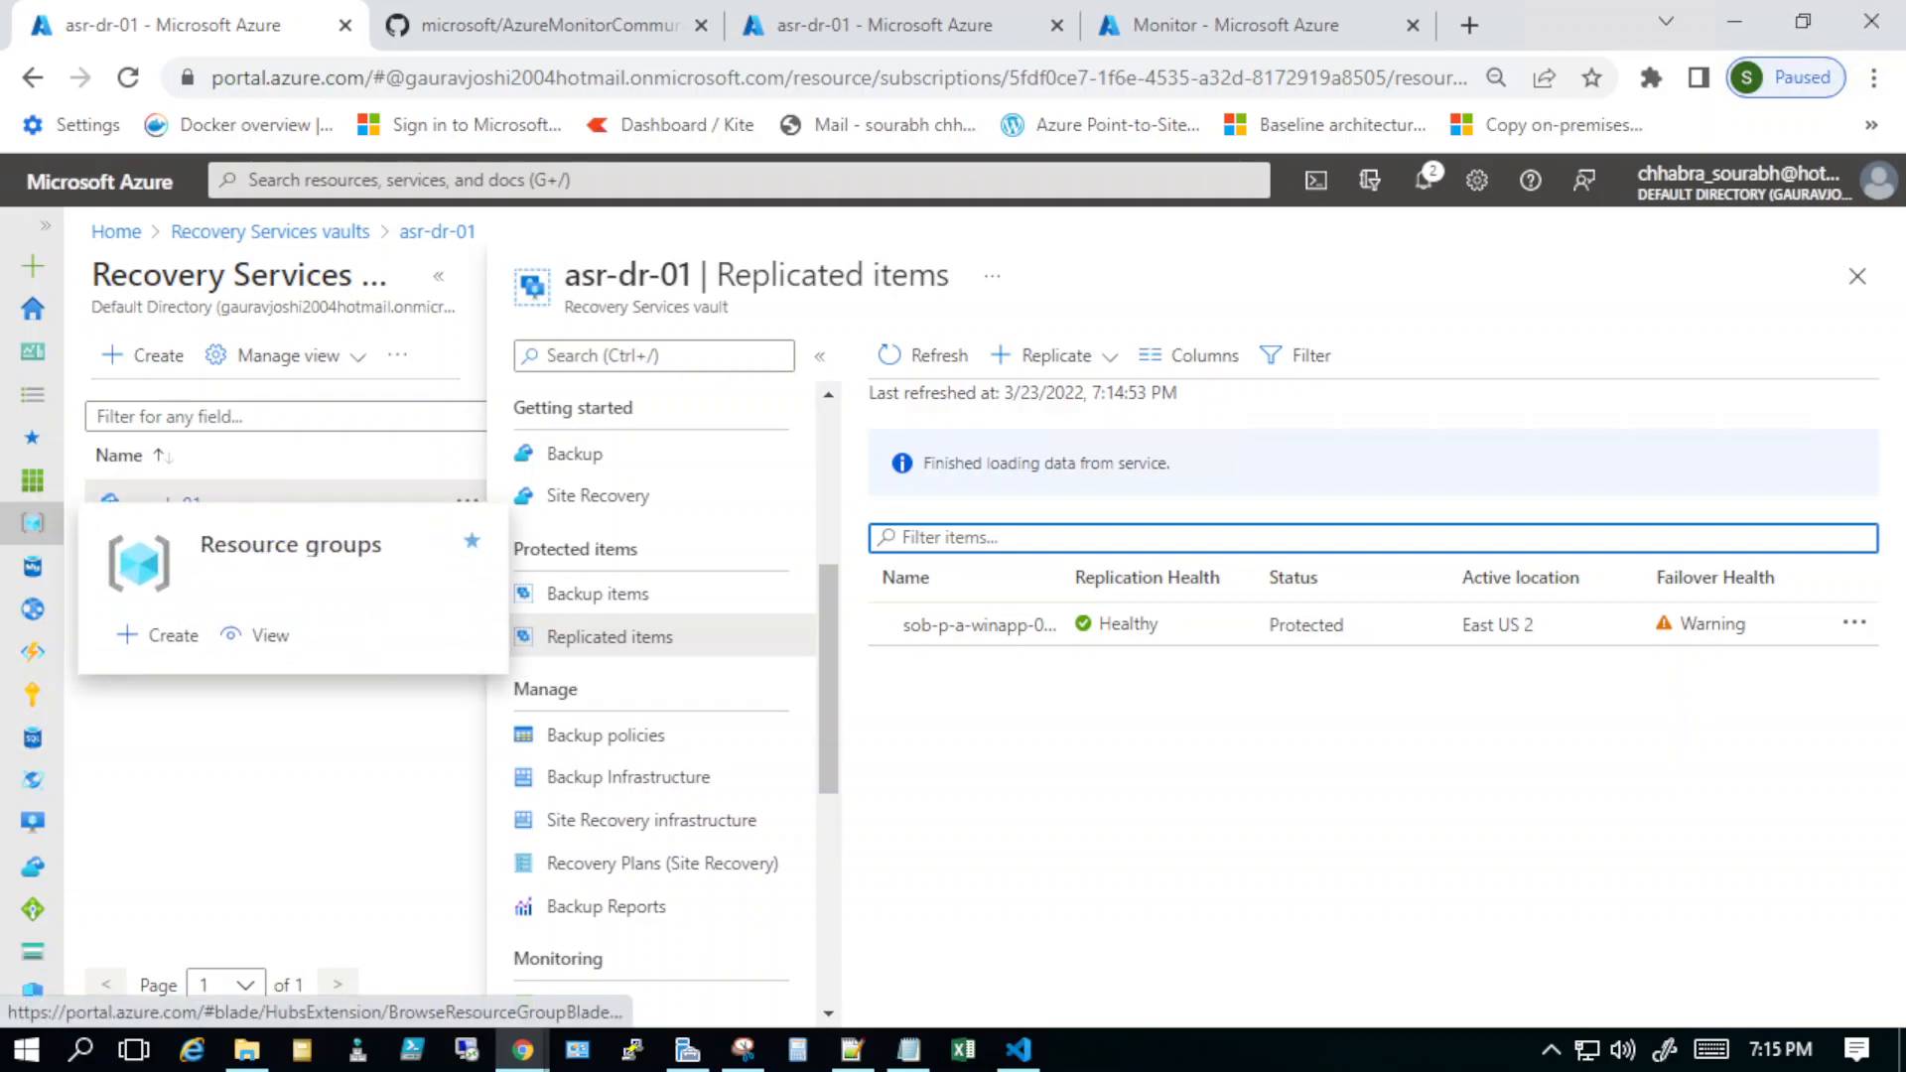